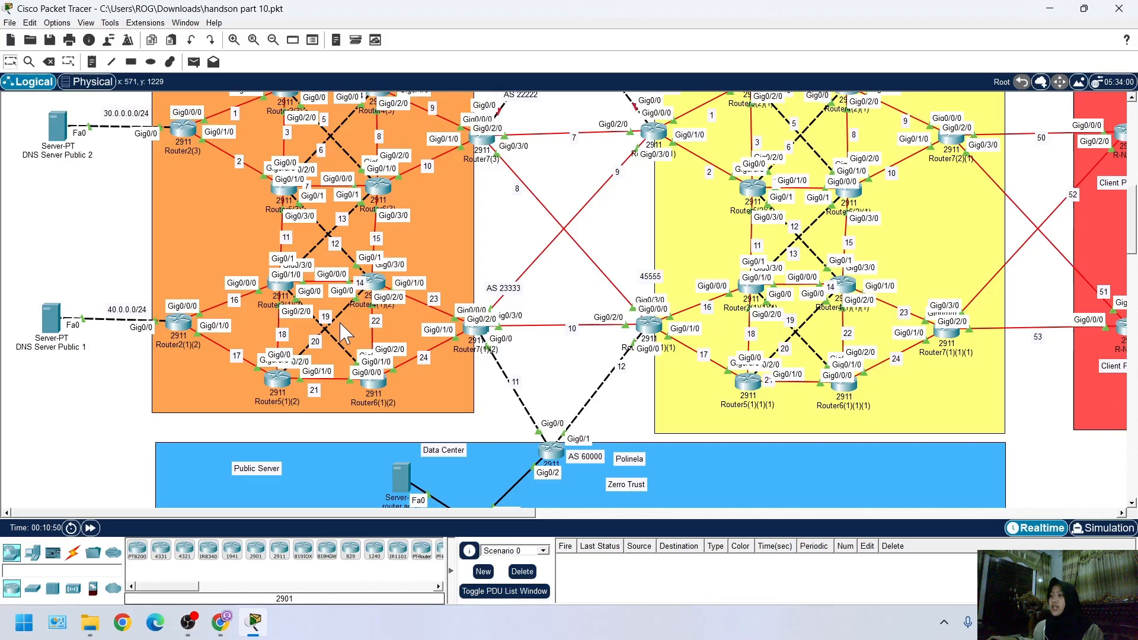
Examine the topology from the Region 1 to 4 OSPF areas through the data center to the distribution network
{"action": "scroll", "coordinate": [380, 406], "scroll_direction": "up", "scroll_amount": 3}
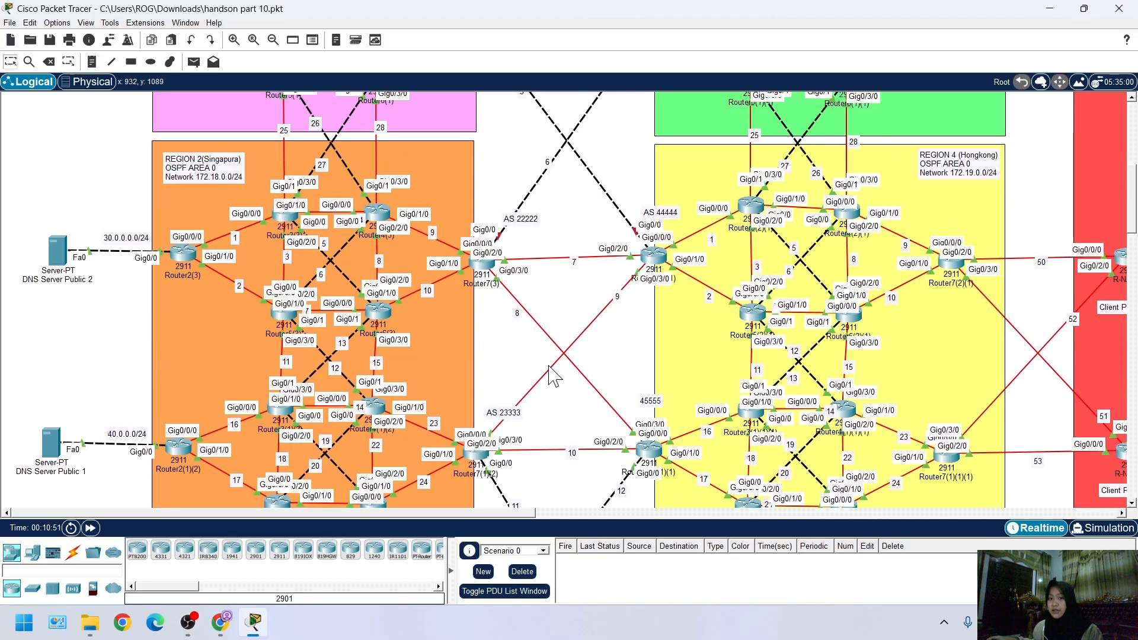
{"action": "scroll", "coordinate": [422, 349], "scroll_direction": "up", "scroll_amount": 7}
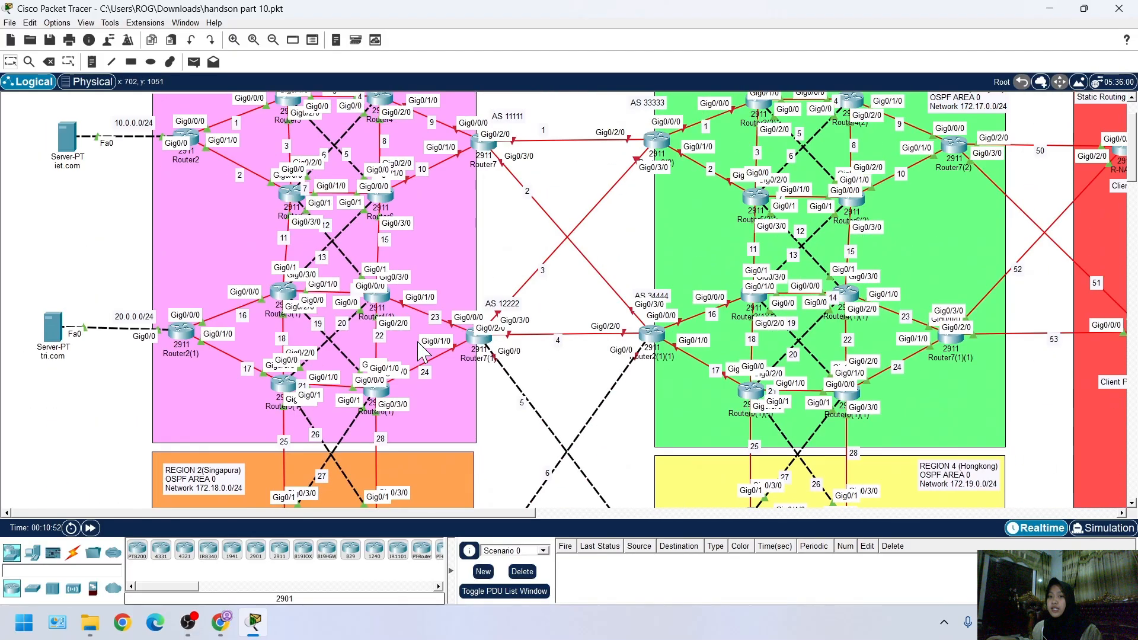
{"action": "scroll", "coordinate": [361, 363], "scroll_direction": "down", "scroll_amount": 3}
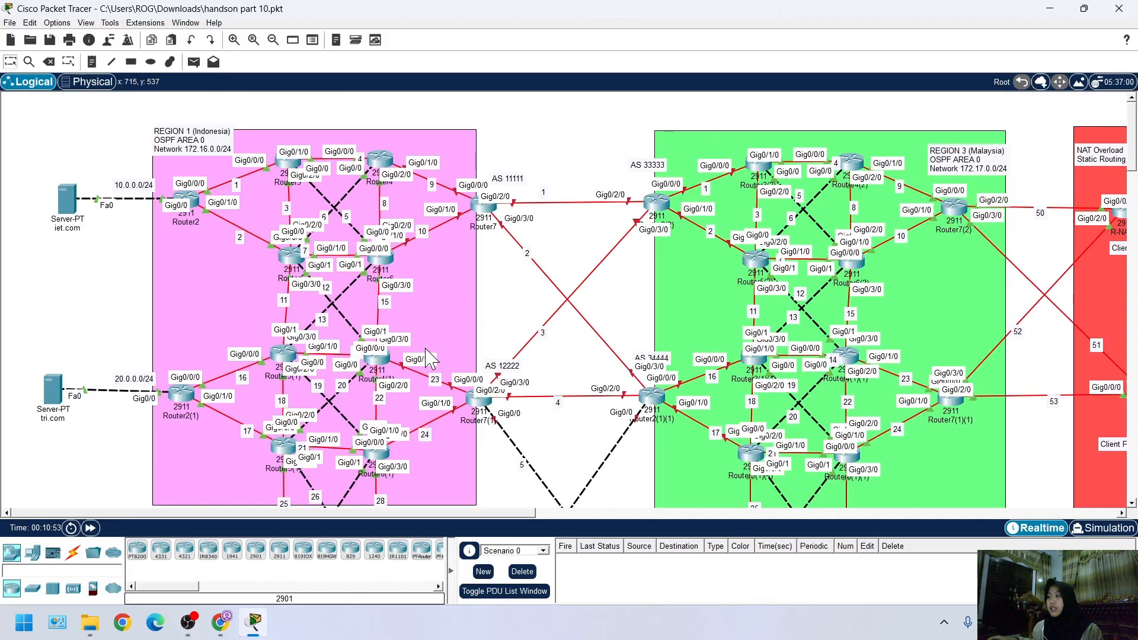
{"action": "scroll", "coordinate": [356, 356], "scroll_direction": "down", "scroll_amount": 14}
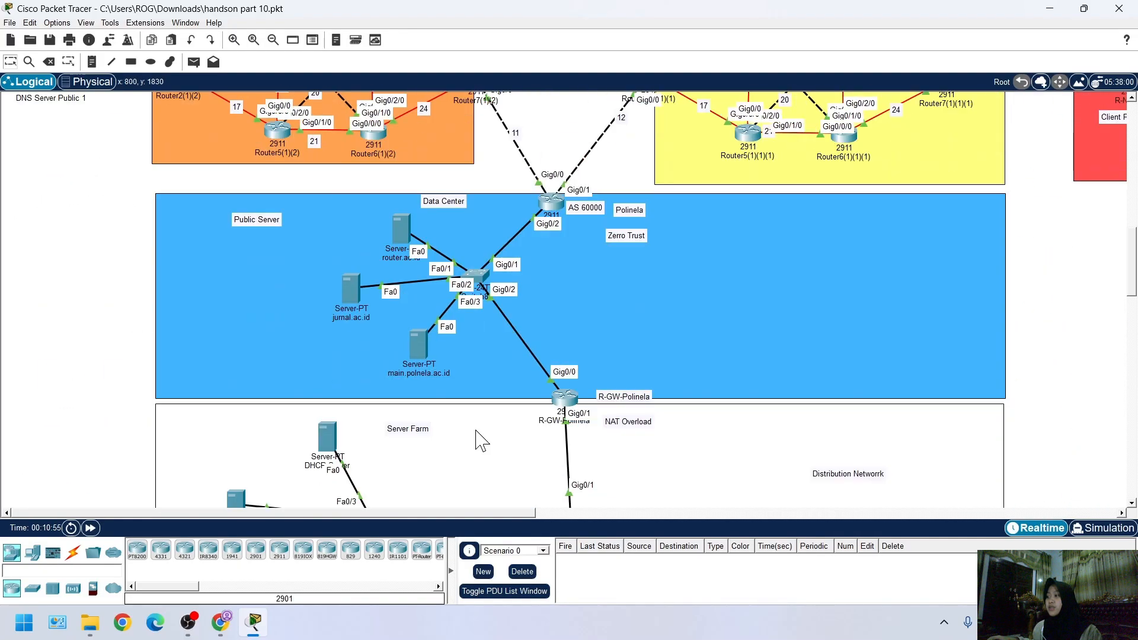
{"action": "scroll", "coordinate": [463, 434], "scroll_direction": "down", "scroll_amount": 1}
{"action": "scroll", "coordinate": [554, 445], "scroll_direction": "up", "scroll_amount": 3}
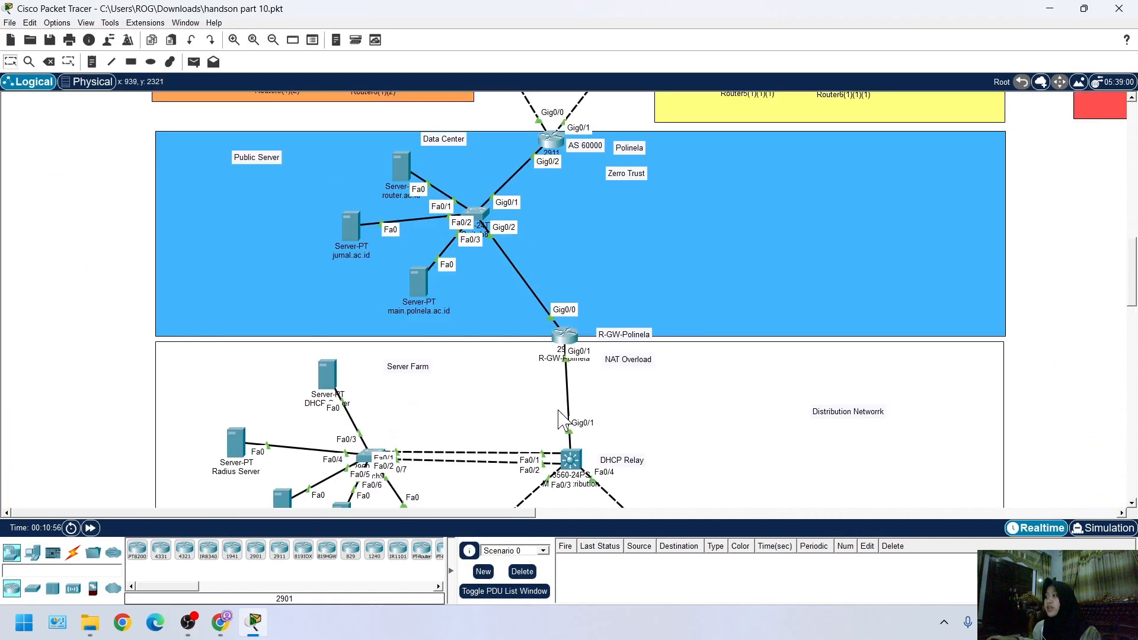
{"action": "scroll", "coordinate": [433, 364], "scroll_direction": "up", "scroll_amount": 2}
{"action": "scroll", "coordinate": [533, 278], "scroll_direction": "down", "scroll_amount": 4}
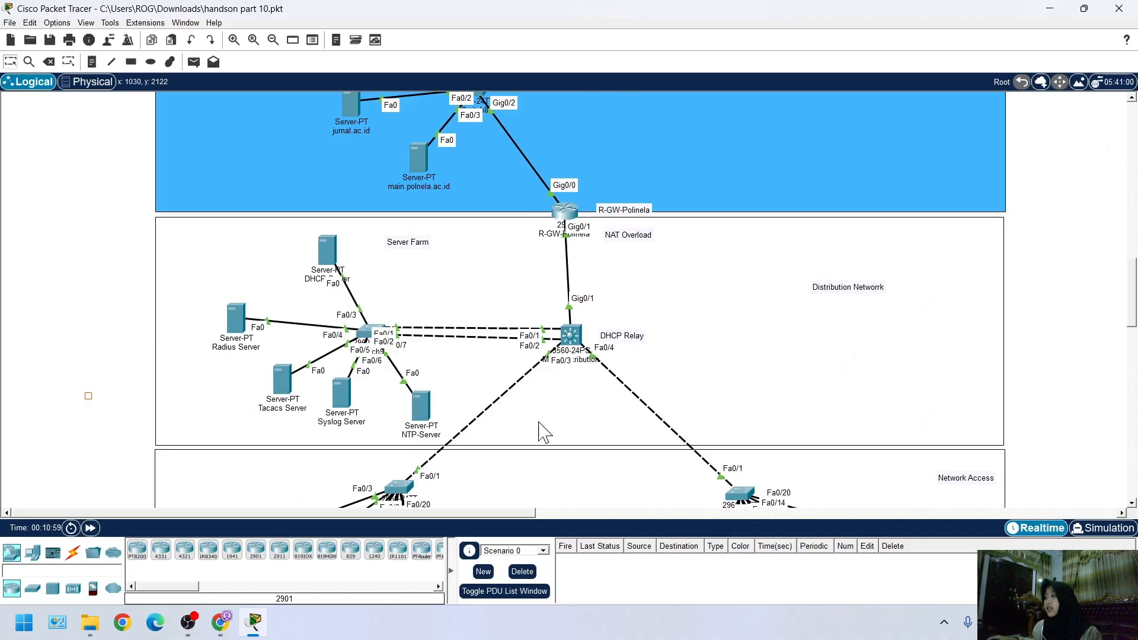
{"action": "scroll", "coordinate": [521, 308], "scroll_direction": "down", "scroll_amount": 3}
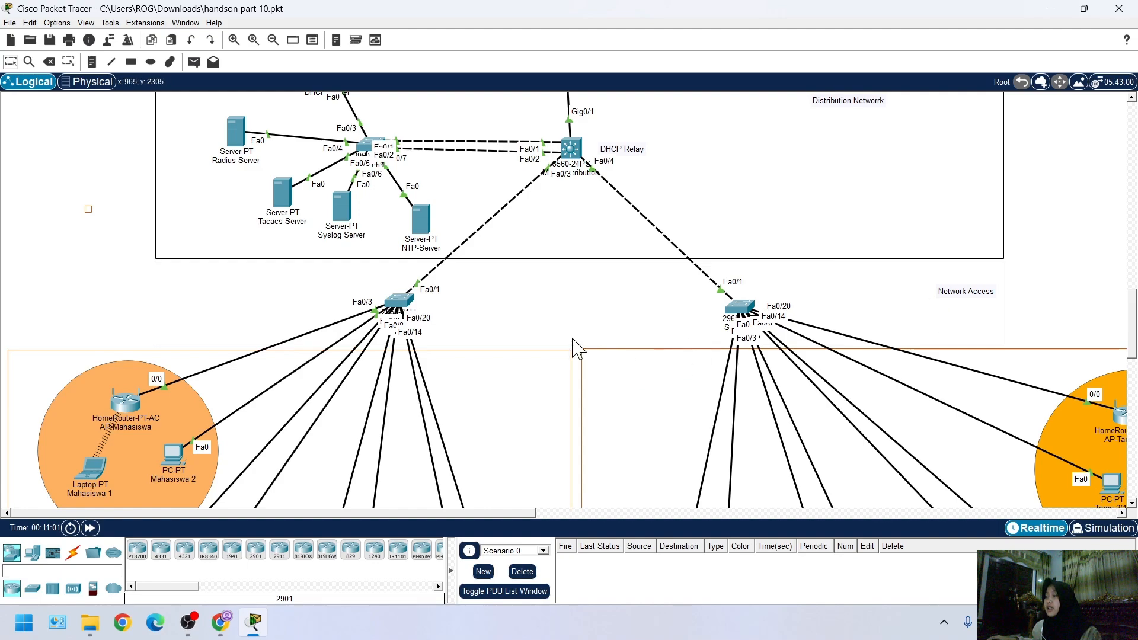
Examine the access switches and the Mahasiswa, Dosen, Staff and Tamu client groups connected to them
{"action": "scroll", "coordinate": [573, 347], "scroll_direction": "down", "scroll_amount": 2}
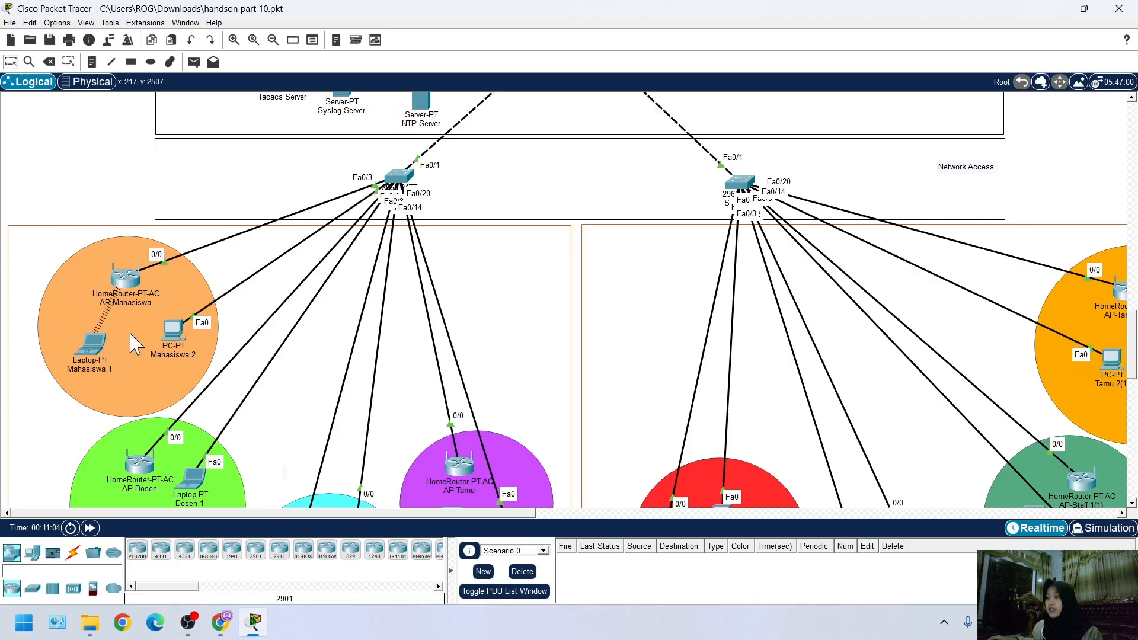
{"action": "scroll", "coordinate": [136, 344], "scroll_direction": "down", "scroll_amount": 1}
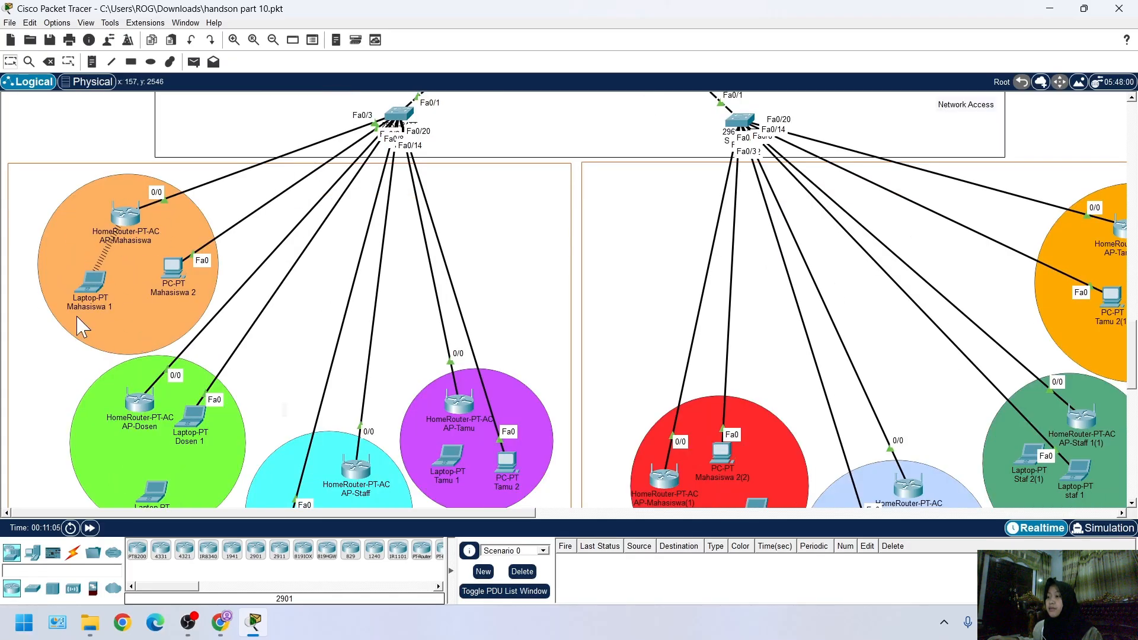
{"action": "scroll", "coordinate": [157, 346], "scroll_direction": "up", "scroll_amount": 1}
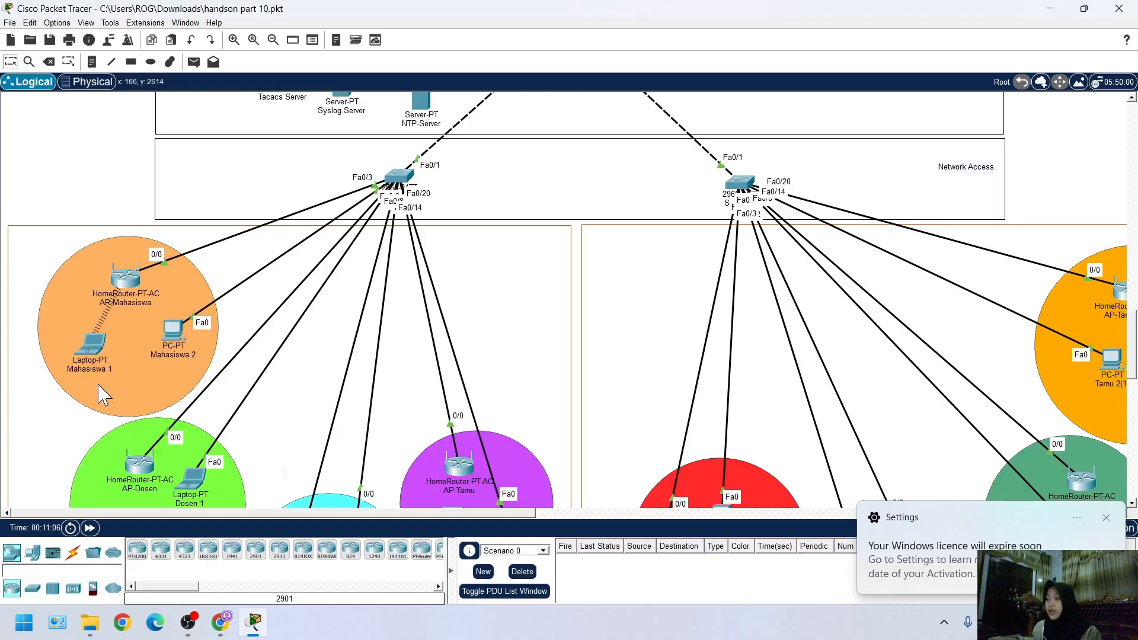
{"action": "scroll", "coordinate": [170, 354], "scroll_direction": "down", "scroll_amount": 1}
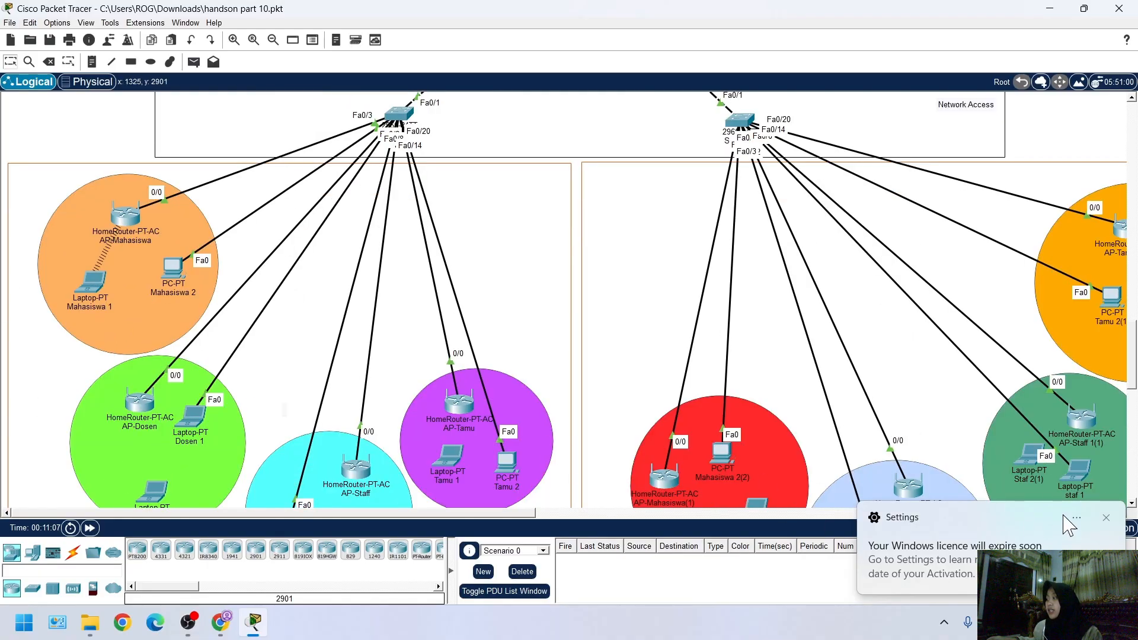
{"action": "left_click", "coordinate": [1105, 517]}
{"action": "scroll", "coordinate": [12, 325], "scroll_direction": "up", "scroll_amount": 2}
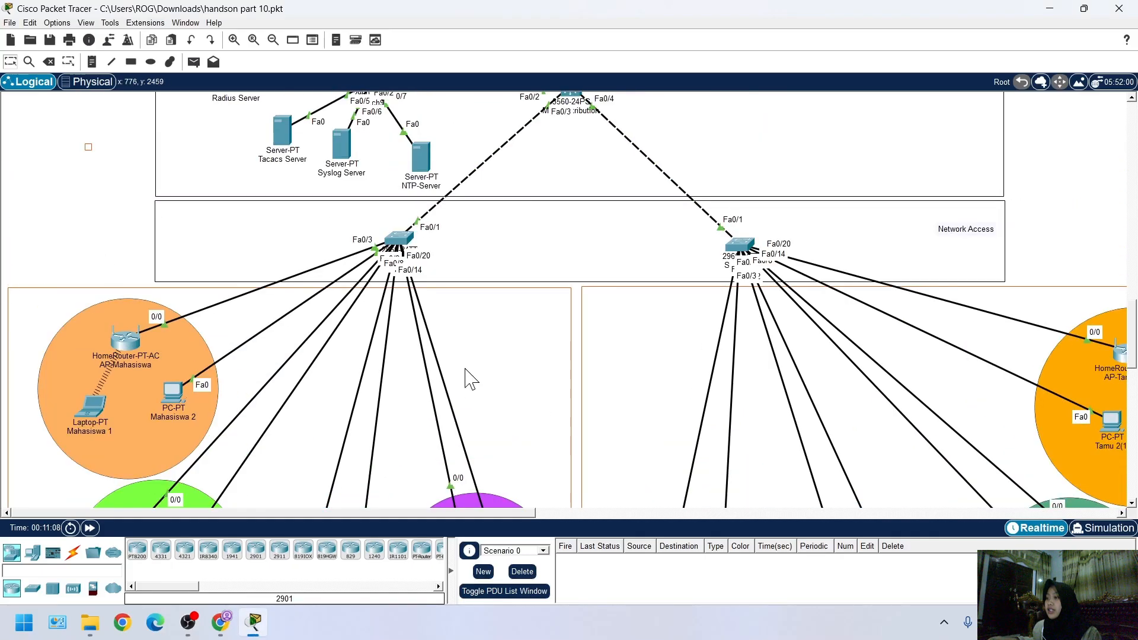
{"action": "scroll", "coordinate": [22, 285], "scroll_direction": "down", "scroll_amount": 2}
{"action": "scroll", "coordinate": [226, 407], "scroll_direction": "down", "scroll_amount": 2}
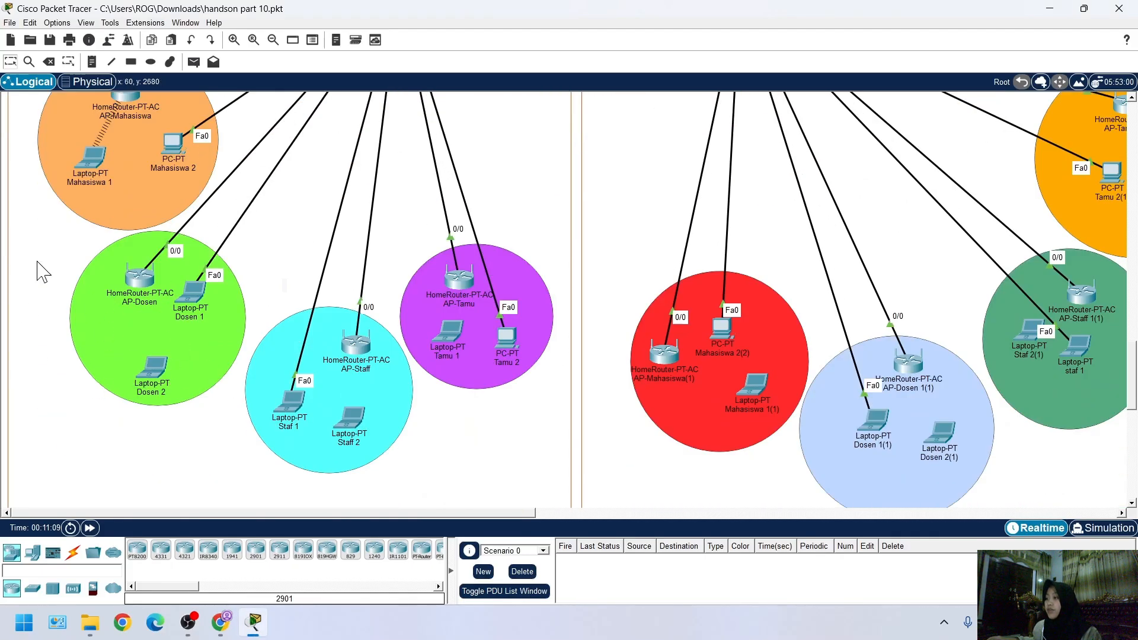
{"action": "scroll", "coordinate": [617, 430], "scroll_direction": "up", "scroll_amount": 3}
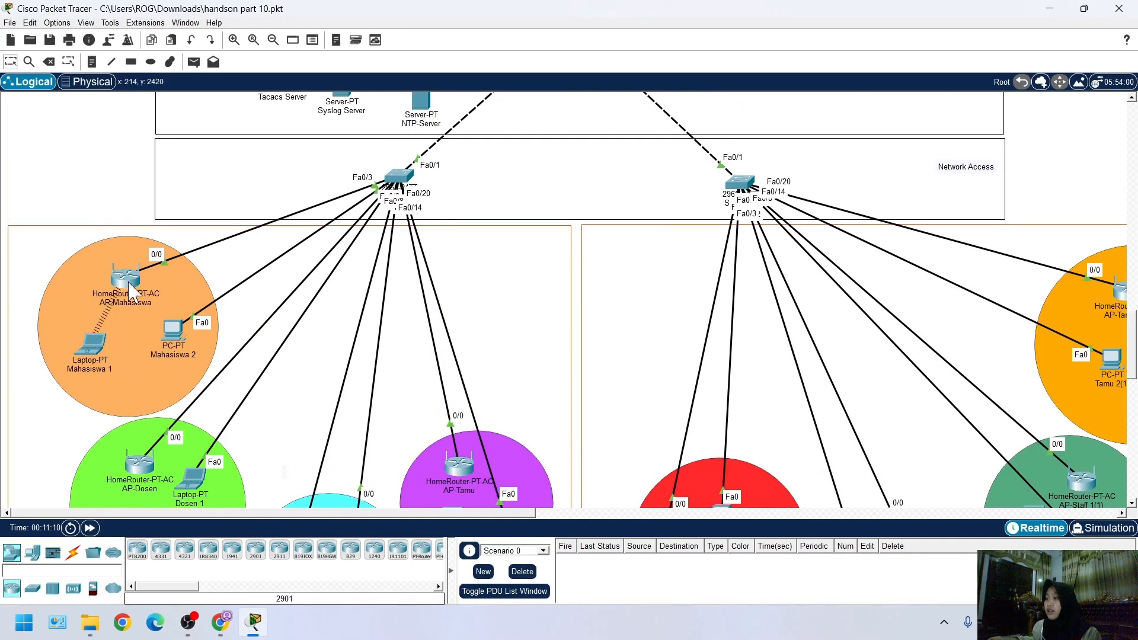
{"action": "scroll", "coordinate": [216, 403], "scroll_direction": "down", "scroll_amount": 3}
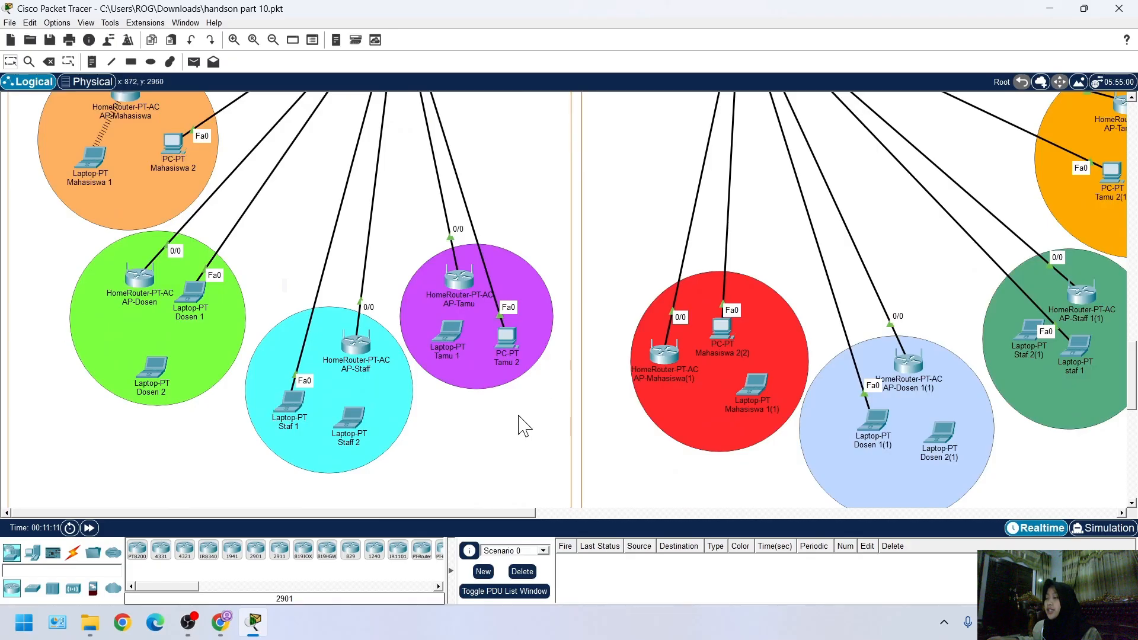
{"action": "scroll", "coordinate": [459, 392], "scroll_direction": "up", "scroll_amount": 3}
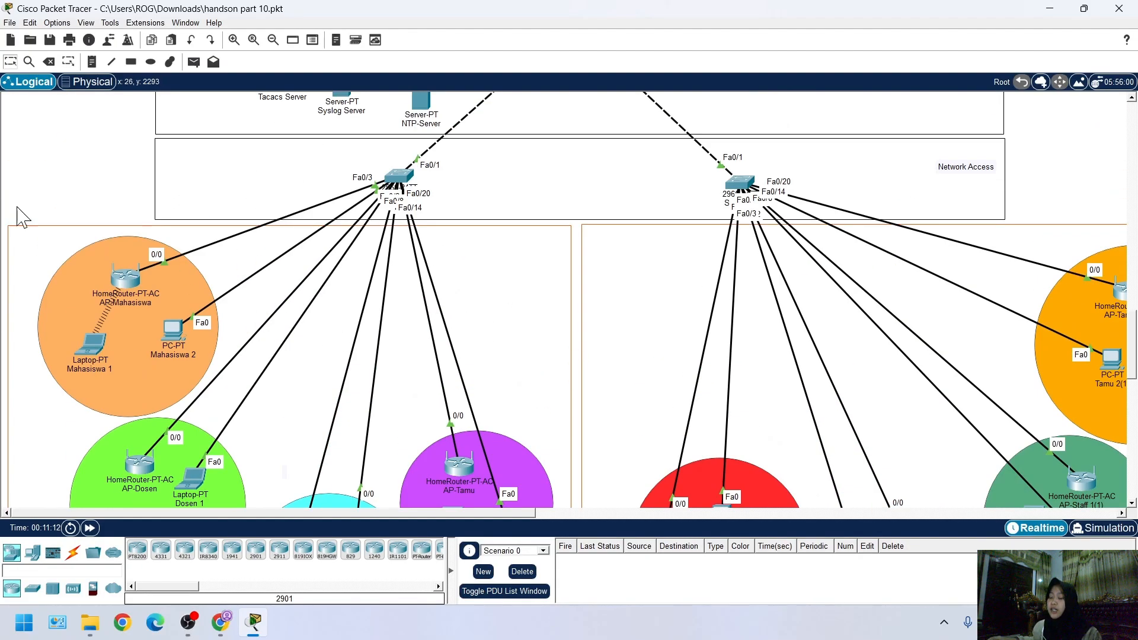
{"action": "scroll", "coordinate": [298, 383], "scroll_direction": "up", "scroll_amount": 2}
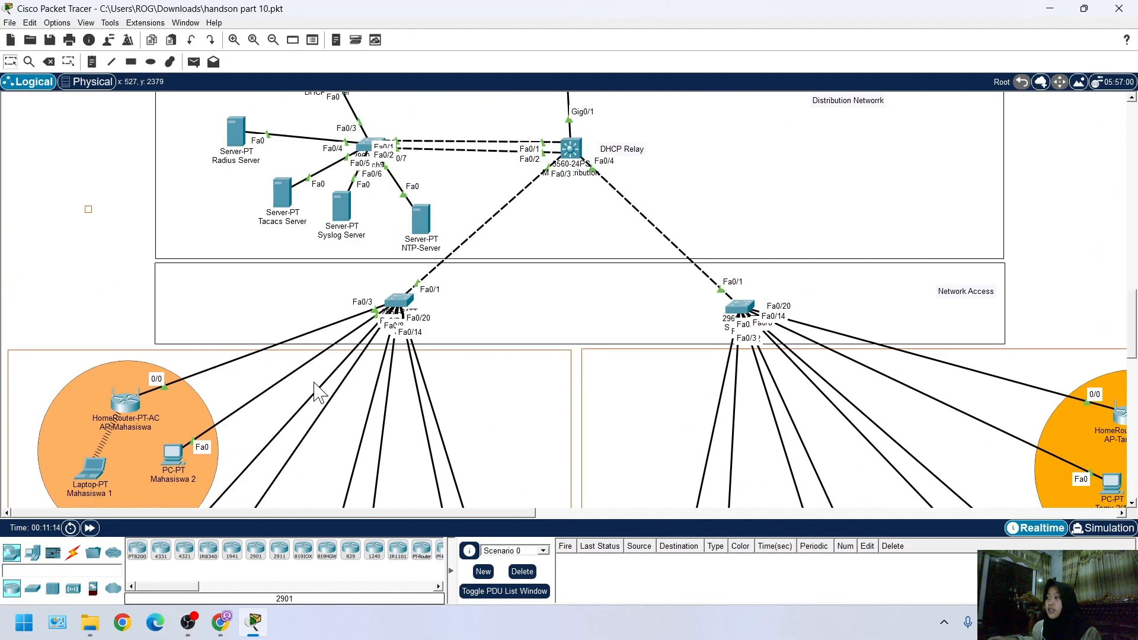
{"action": "scroll", "coordinate": [351, 399], "scroll_direction": "down", "scroll_amount": 2}
{"action": "scroll", "coordinate": [521, 401], "scroll_direction": "down", "scroll_amount": 3}
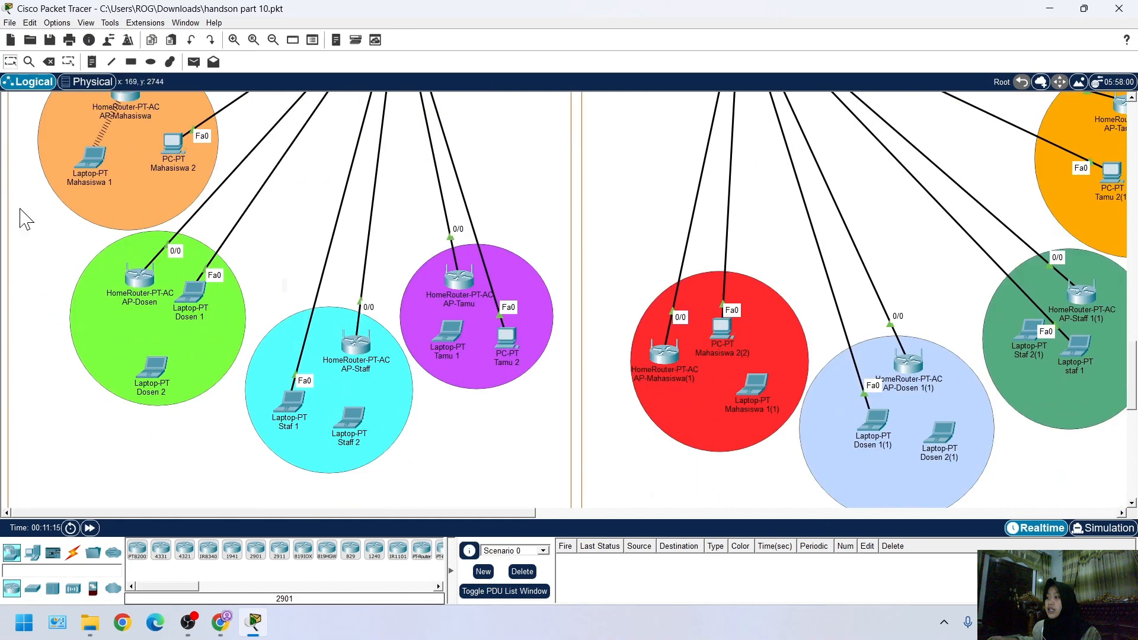
{"action": "scroll", "coordinate": [223, 312], "scroll_direction": "up", "scroll_amount": 3}
{"action": "scroll", "coordinate": [470, 356], "scroll_direction": "down", "scroll_amount": 3}
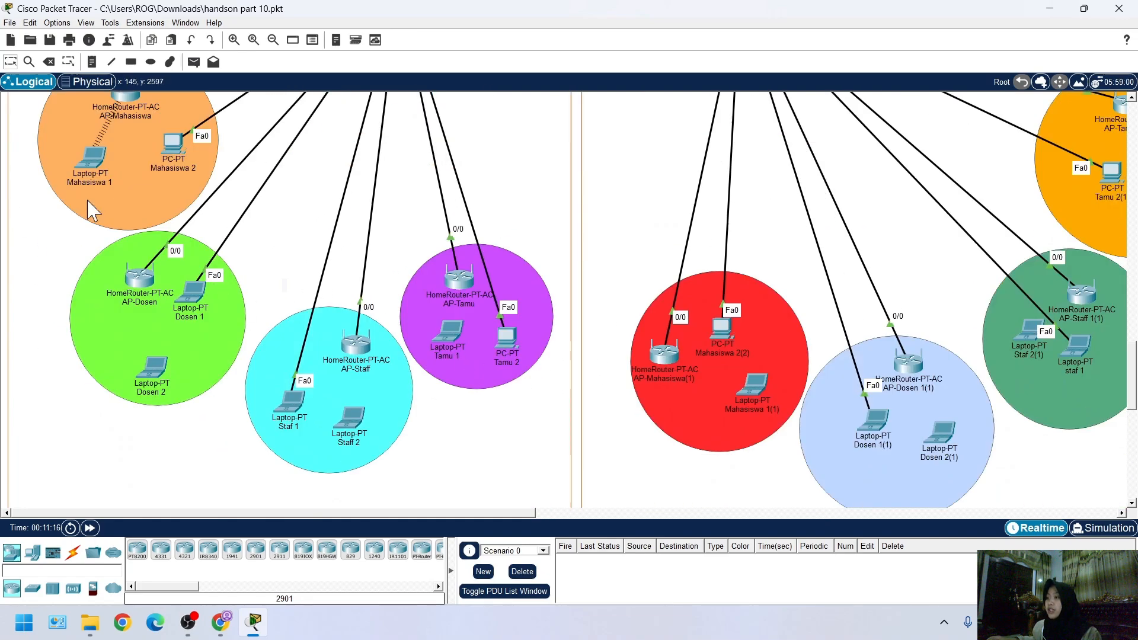
{"action": "scroll", "coordinate": [132, 391], "scroll_direction": "up", "scroll_amount": 3}
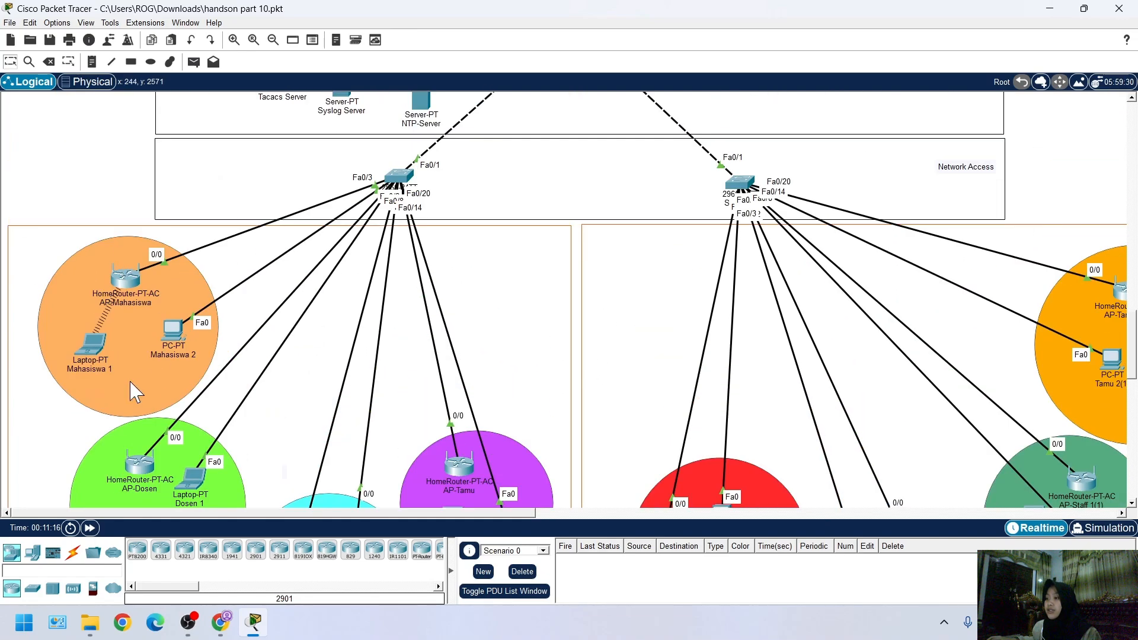
Load tri.com in the web browser of the Mahasiswa 1 laptop, and close that browser
{"action": "left_click", "coordinate": [92, 343]}
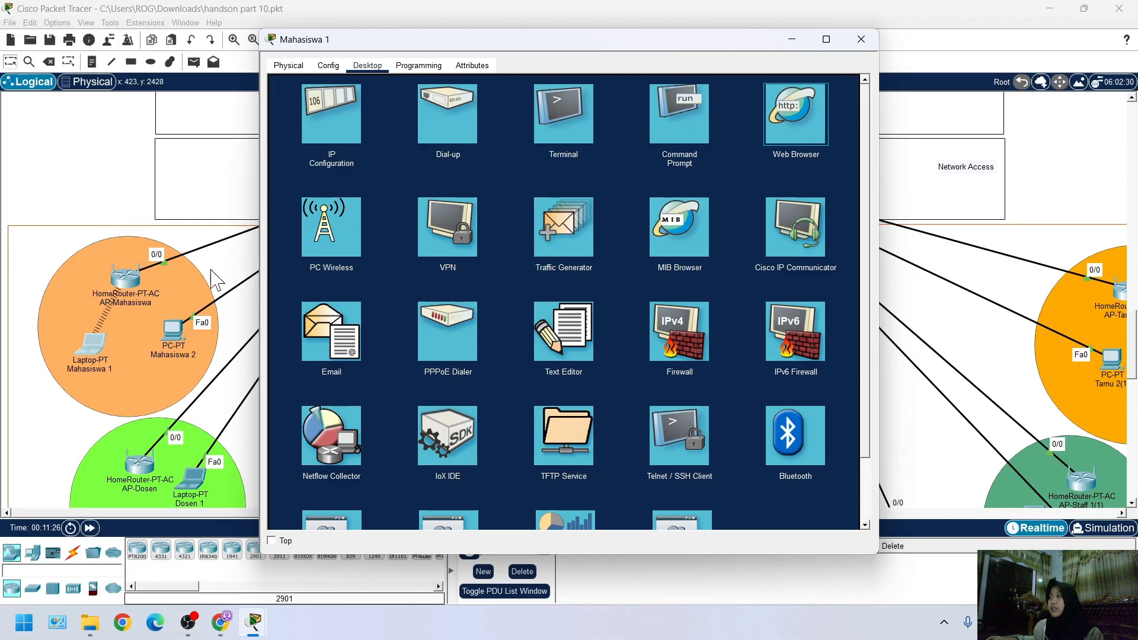
{"action": "left_click", "coordinate": [791, 125]}
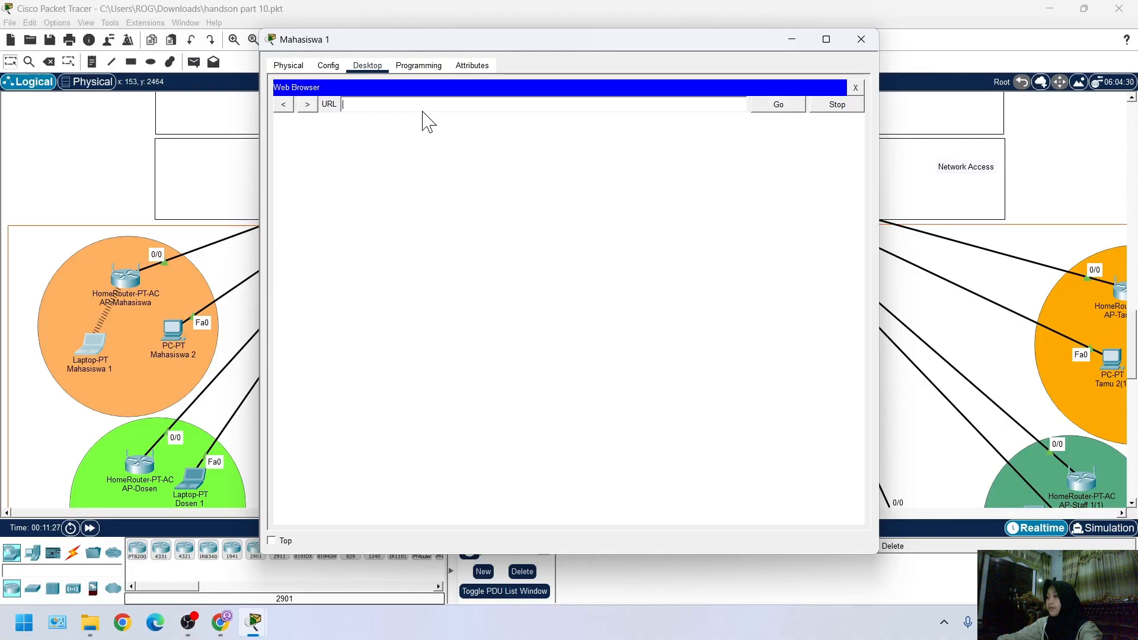
{"action": "type", "text": "tri.com"}
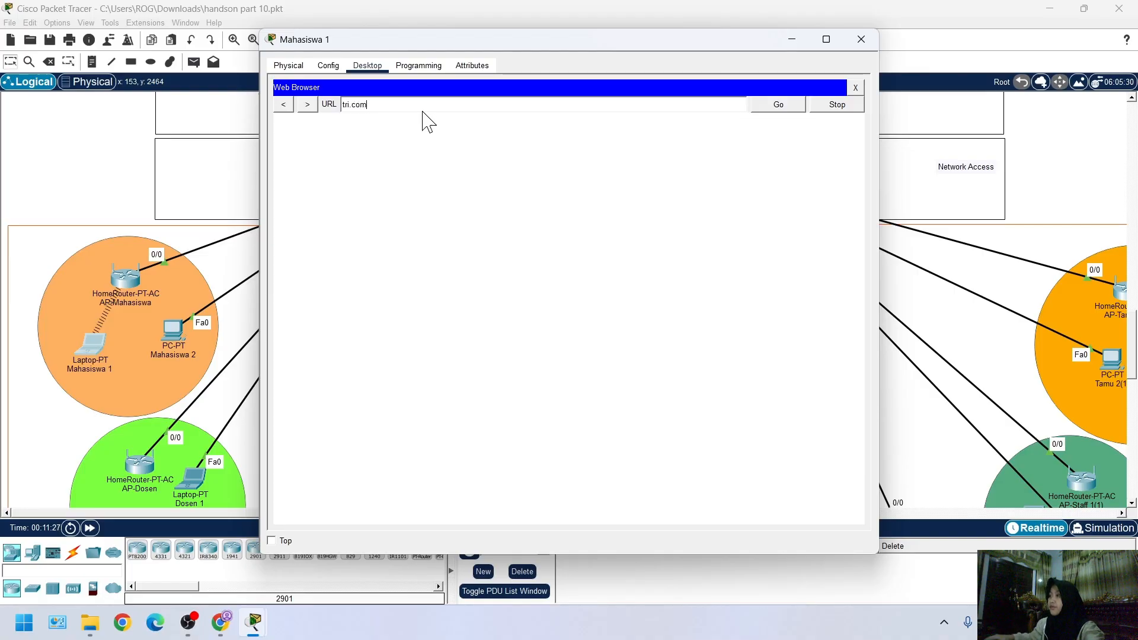
{"action": "left_click", "coordinate": [772, 107]}
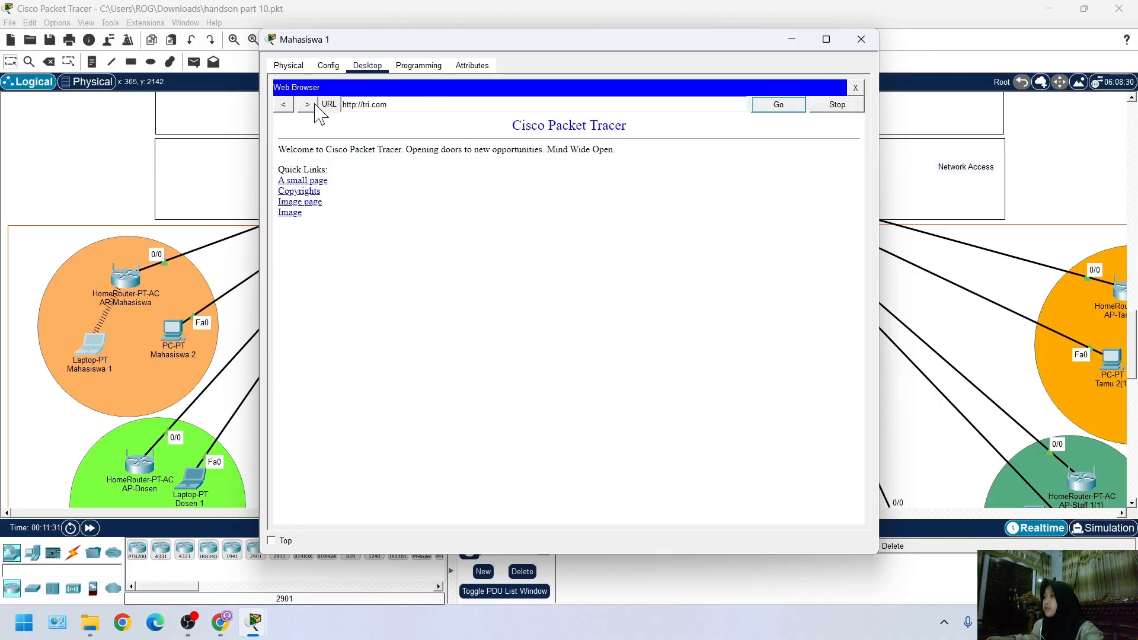
{"action": "left_click", "coordinate": [856, 88]}
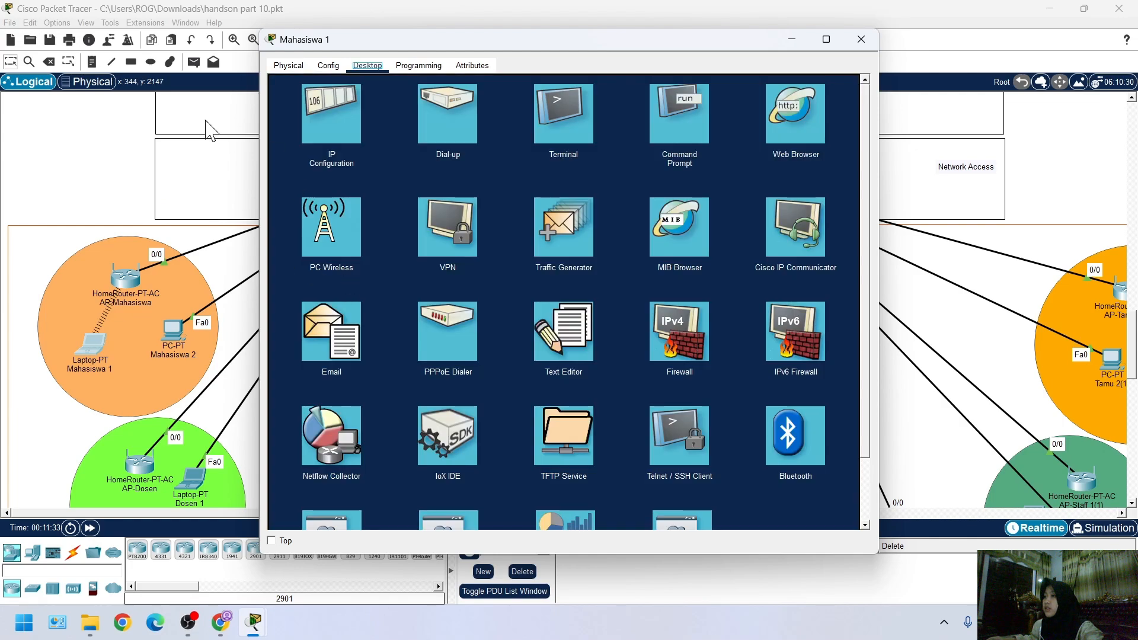
Set the CLI dialog font size to 11 in the preferences and close them
{"action": "left_click", "coordinate": [30, 23]}
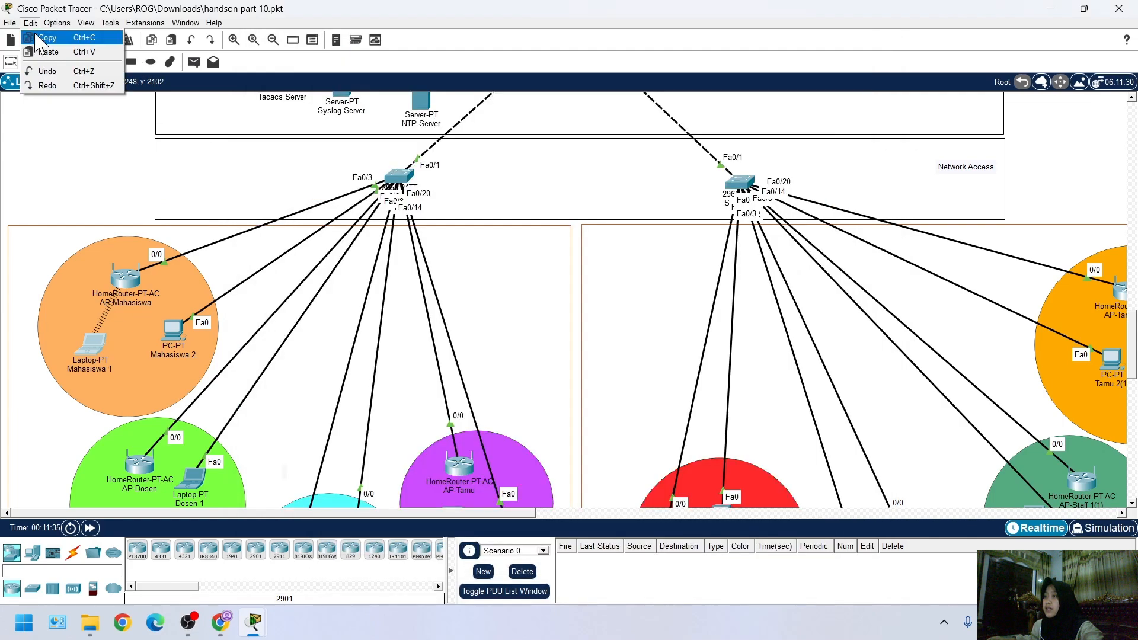
{"action": "left_click", "coordinate": [64, 27]}
{"action": "left_click", "coordinate": [65, 27]}
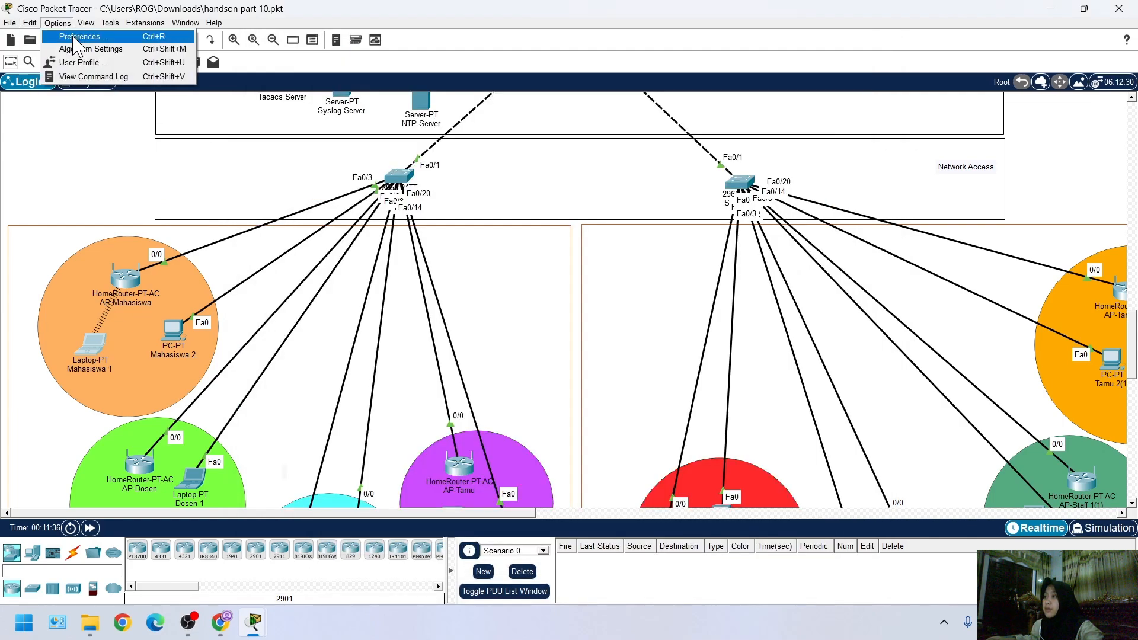
{"action": "key", "text": "Escape"}
{"action": "key", "text": "ctrl+r"}
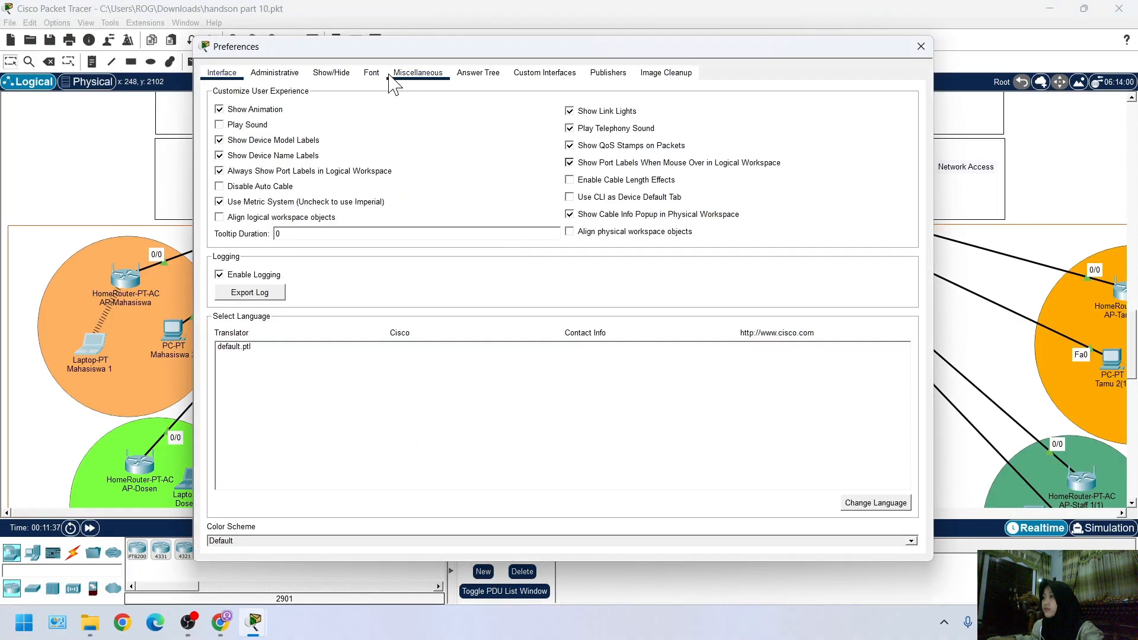
{"action": "left_click", "coordinate": [372, 73]}
{"action": "left_click", "coordinate": [728, 172]}
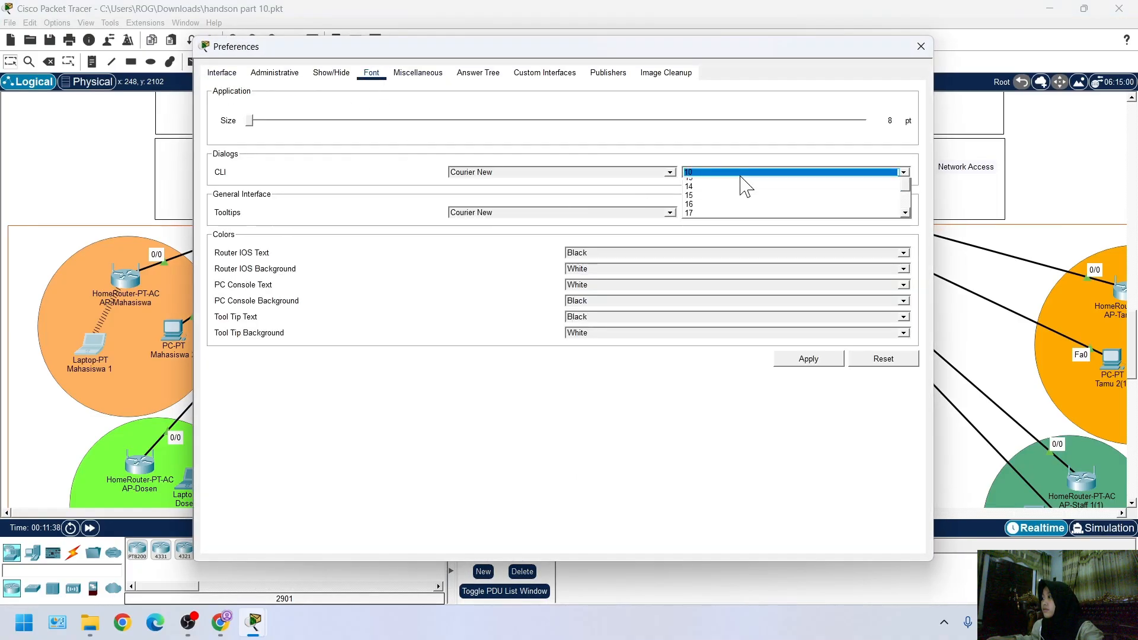
{"action": "left_click", "coordinate": [733, 210]}
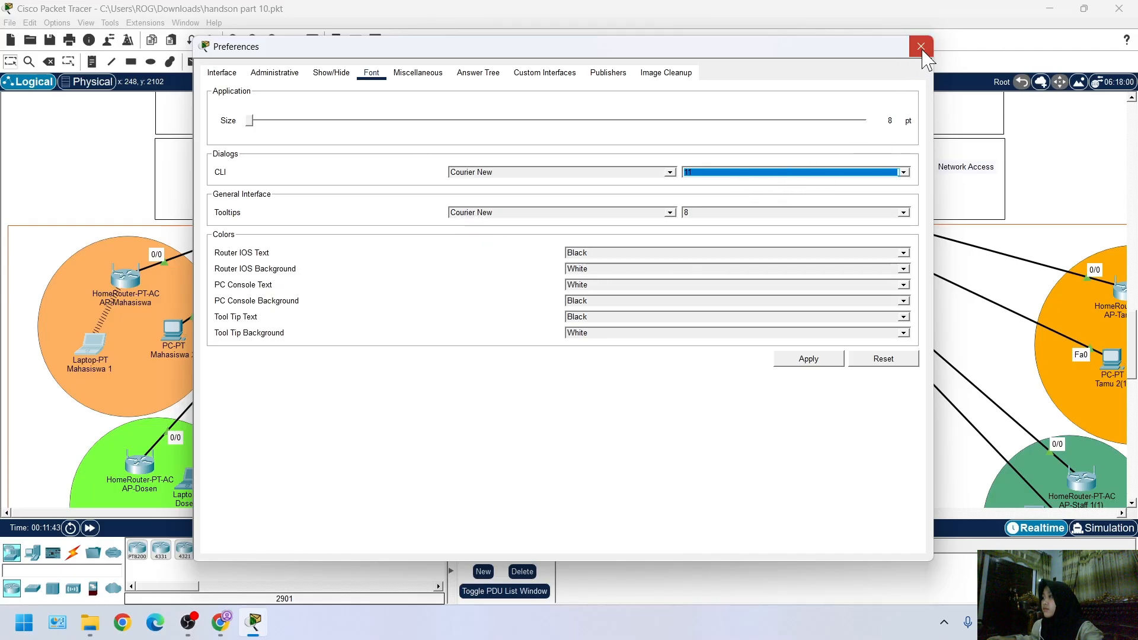
{"action": "left_click", "coordinate": [921, 47]}
Request jurnal.ac.id in the web browser of the Mahasiswa 1 laptop
{"action": "left_click", "coordinate": [73, 353]}
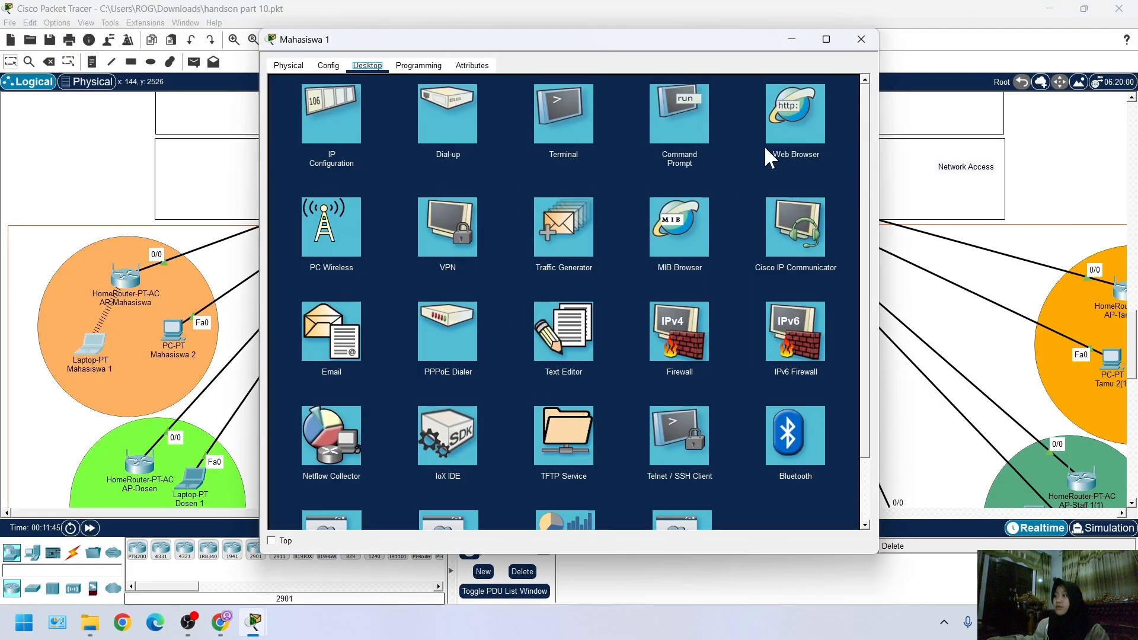
{"action": "left_click", "coordinate": [784, 131]}
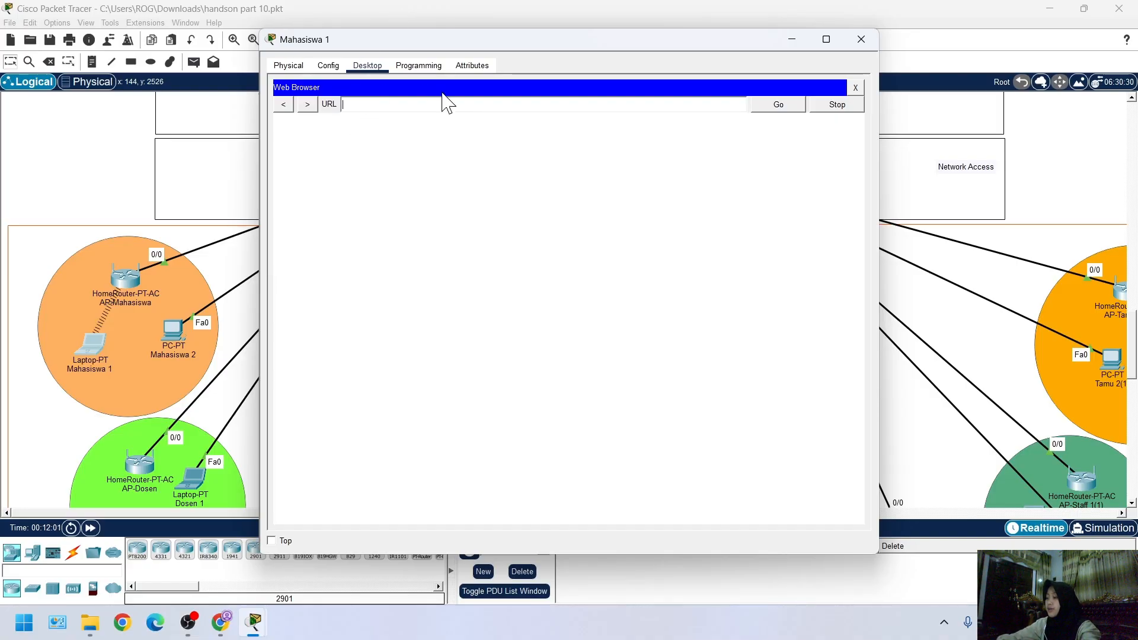
{"action": "type", "text": "nal.ac.id"}
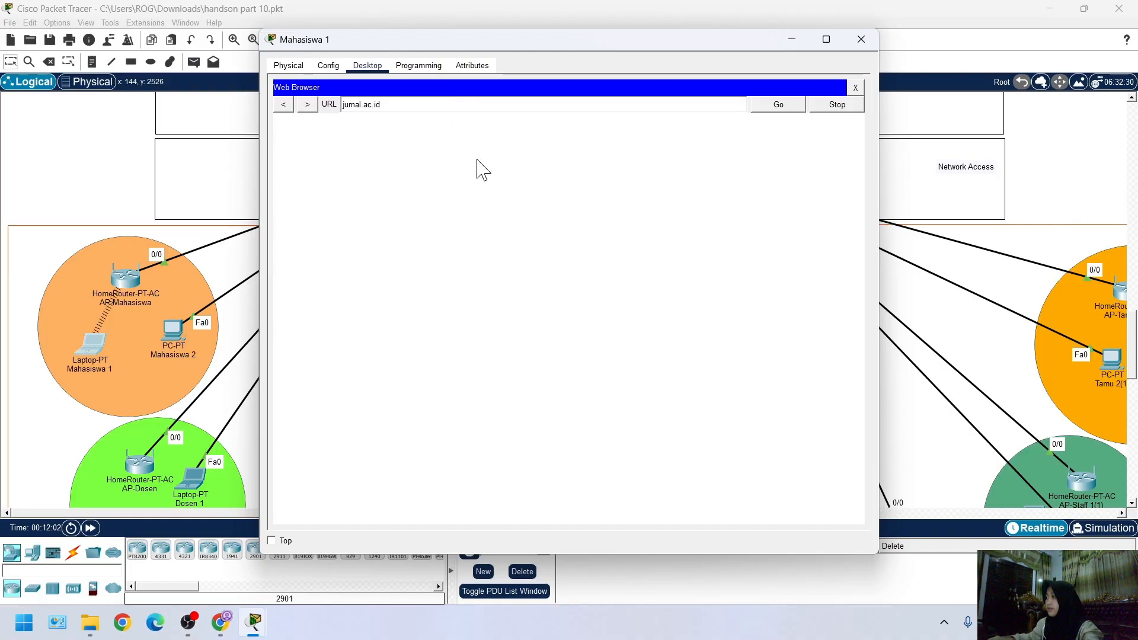
{"action": "left_click", "coordinate": [752, 111]}
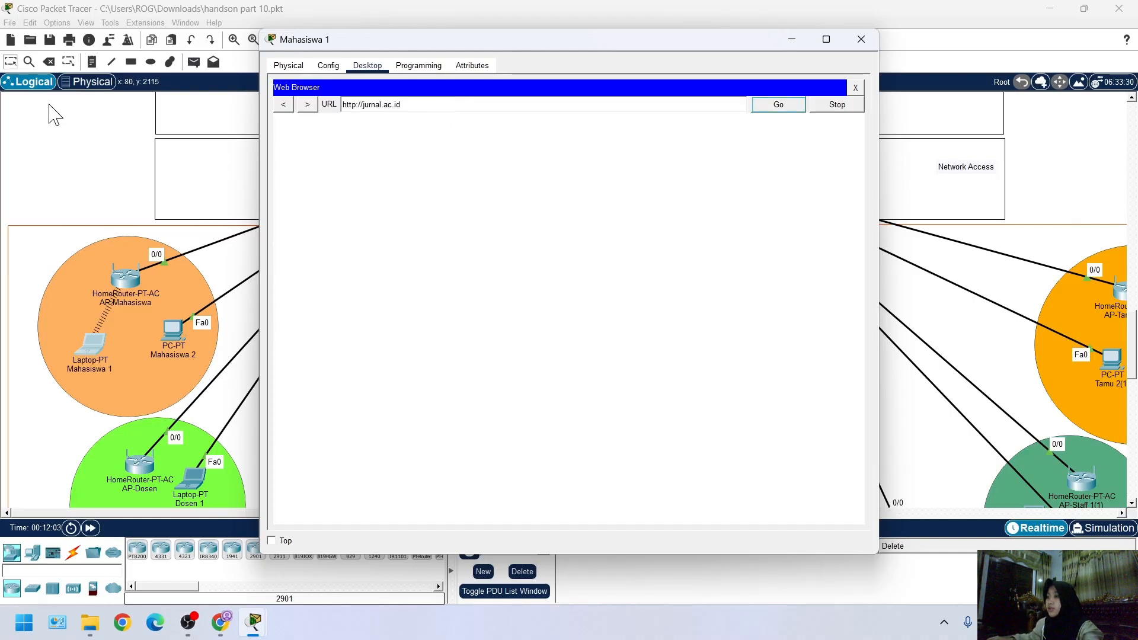
Return to the workspace and look over the server farm and distribution network
{"action": "left_click", "coordinate": [144, 252]}
{"action": "scroll", "coordinate": [275, 368], "scroll_direction": "up", "scroll_amount": 3}
{"action": "scroll", "coordinate": [237, 273], "scroll_direction": "up", "scroll_amount": 1}
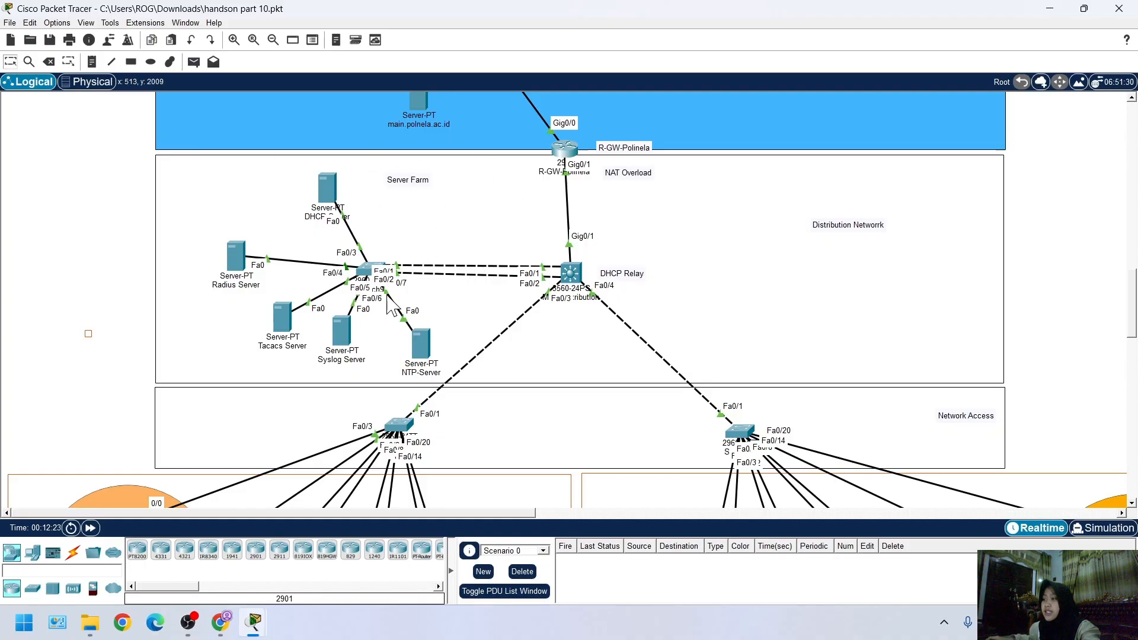
Examine the links between the data center, server farm, distribution network and network access areas of the topology
{"action": "scroll", "coordinate": [391, 303], "scroll_direction": "down", "scroll_amount": 1}
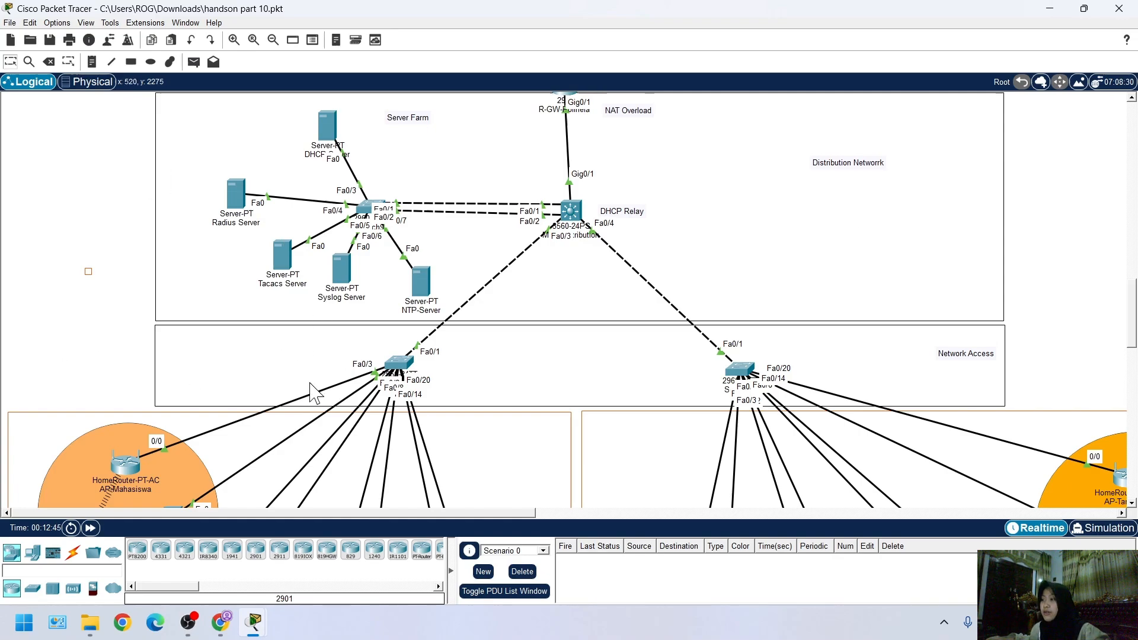
{"action": "scroll", "coordinate": [354, 379], "scroll_direction": "up", "scroll_amount": 1}
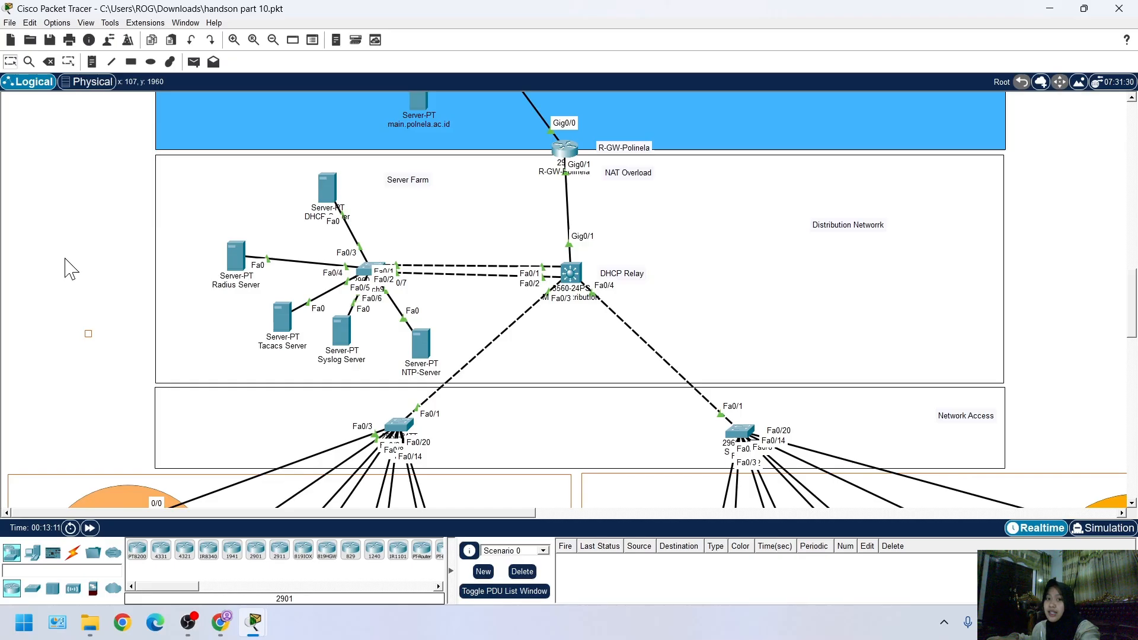
{"action": "scroll", "coordinate": [115, 287], "scroll_direction": "up", "scroll_amount": 5}
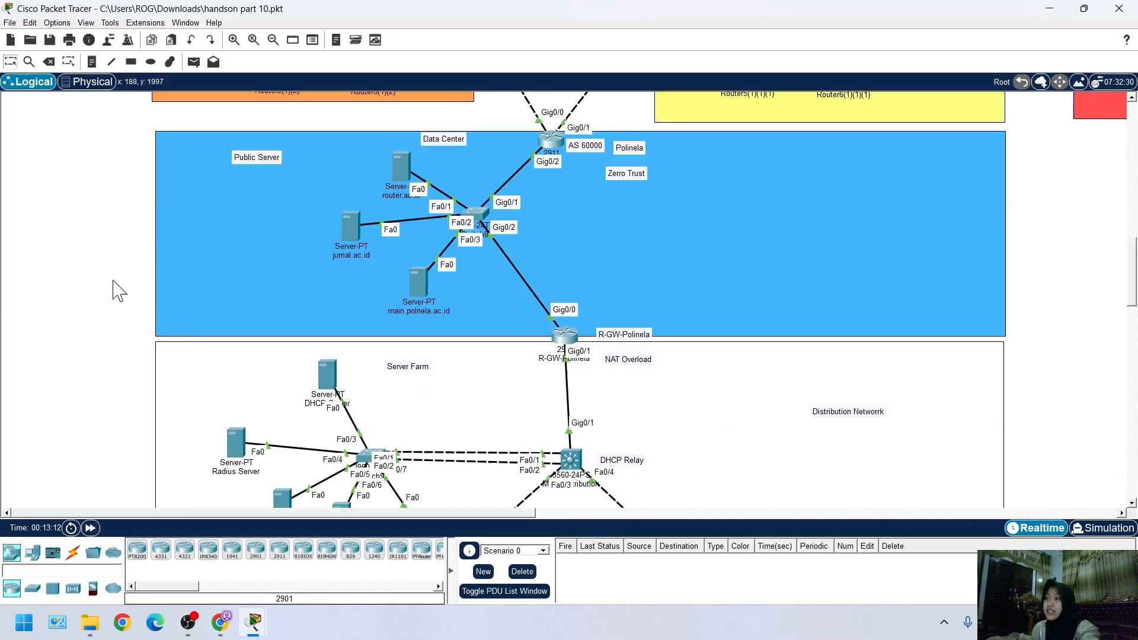
{"action": "scroll", "coordinate": [114, 300], "scroll_direction": "down", "scroll_amount": 8}
{"action": "scroll", "coordinate": [89, 267], "scroll_direction": "up", "scroll_amount": 7}
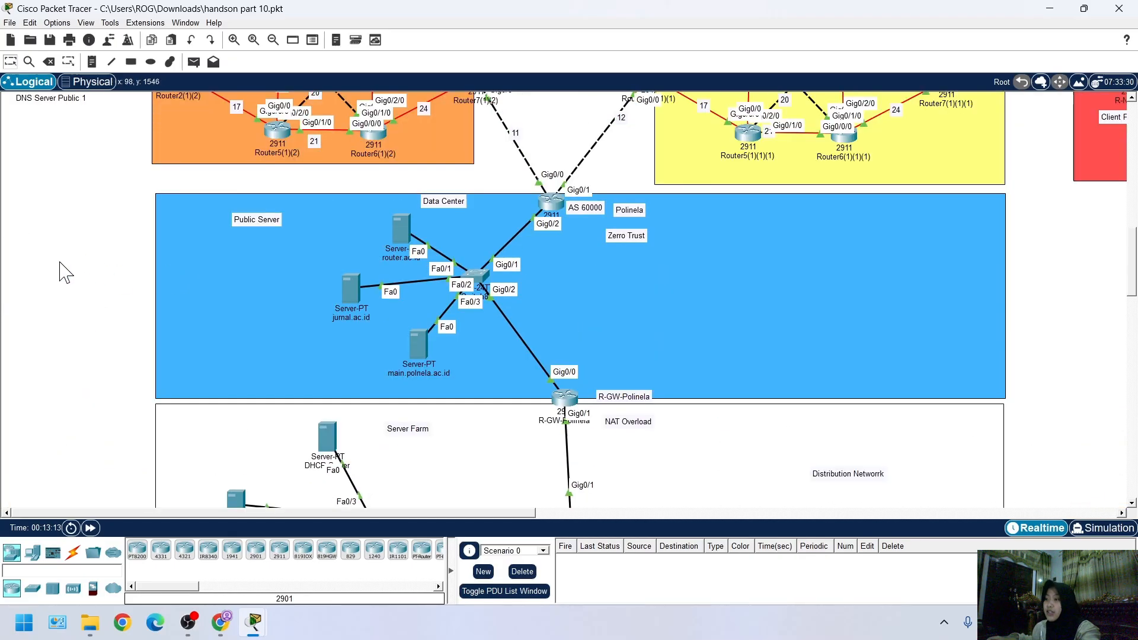
{"action": "scroll", "coordinate": [112, 321], "scroll_direction": "down", "scroll_amount": 4}
{"action": "scroll", "coordinate": [303, 357], "scroll_direction": "up", "scroll_amount": 2}
{"action": "scroll", "coordinate": [314, 391], "scroll_direction": "down", "scroll_amount": 1}
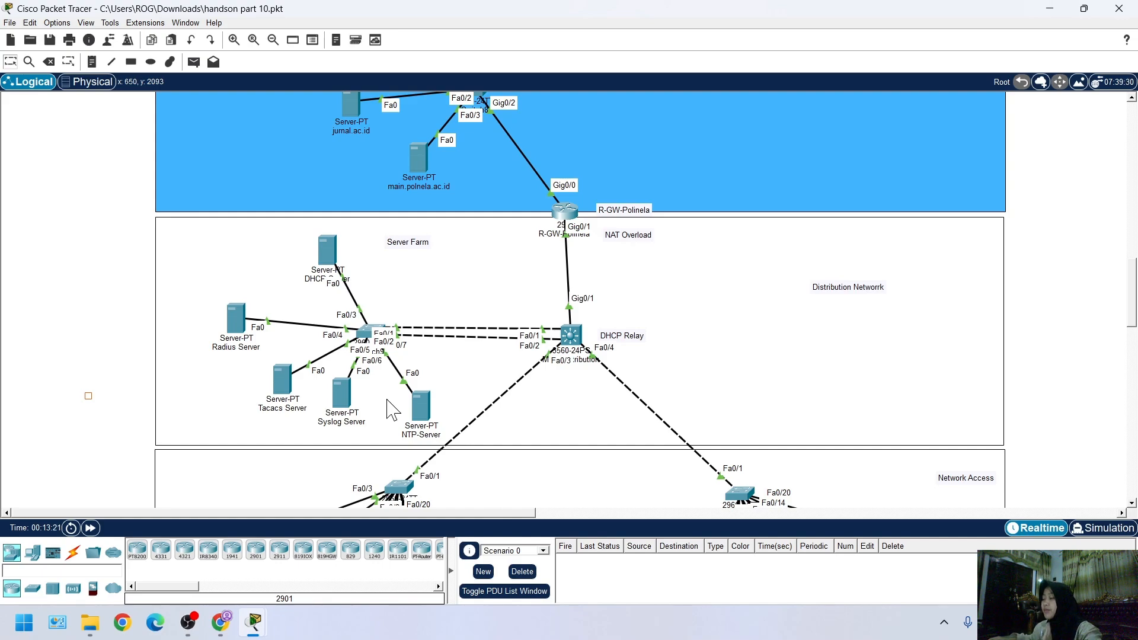
{"action": "scroll", "coordinate": [248, 333], "scroll_direction": "down", "scroll_amount": 3}
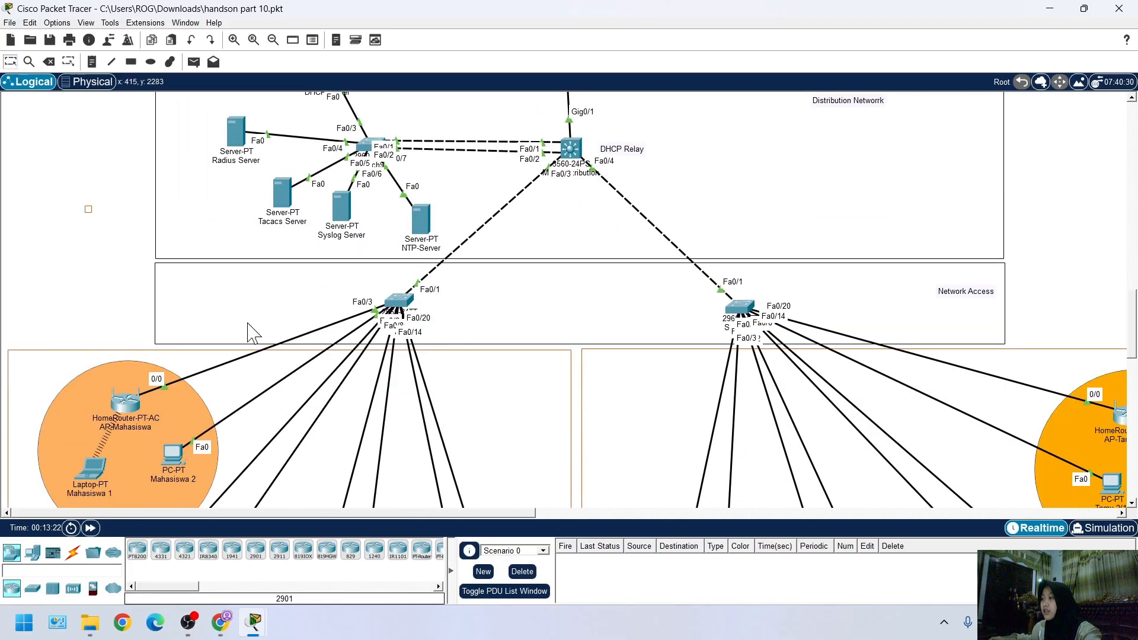
{"action": "scroll", "coordinate": [448, 377], "scroll_direction": "up", "scroll_amount": 3}
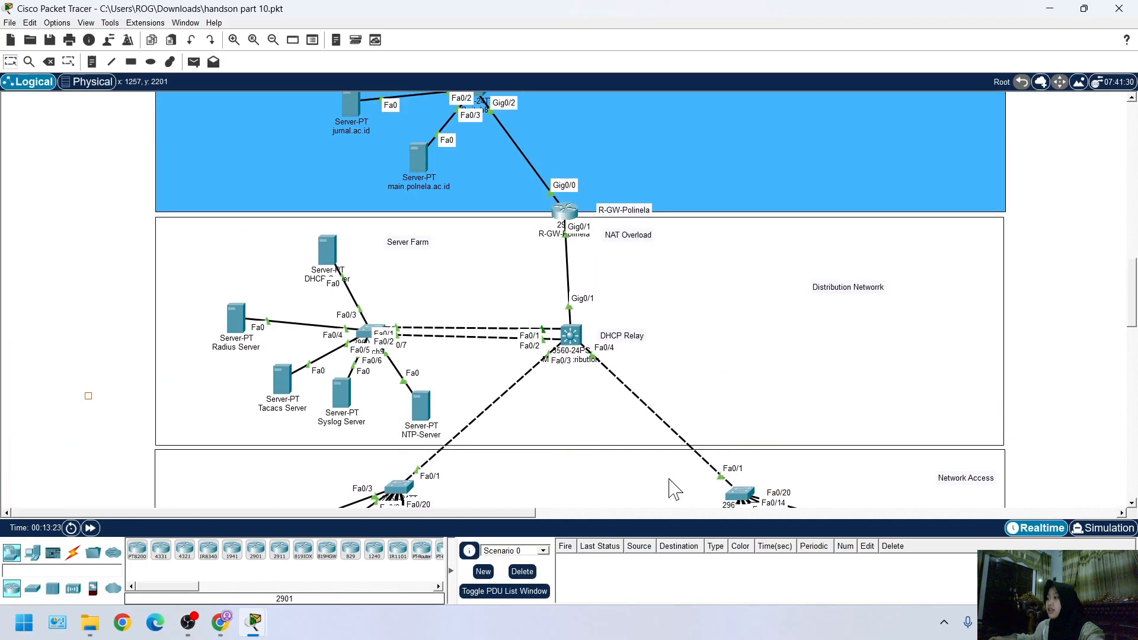
{"action": "scroll", "coordinate": [245, 363], "scroll_direction": "up", "scroll_amount": 1}
{"action": "scroll", "coordinate": [440, 415], "scroll_direction": "down", "scroll_amount": 2}
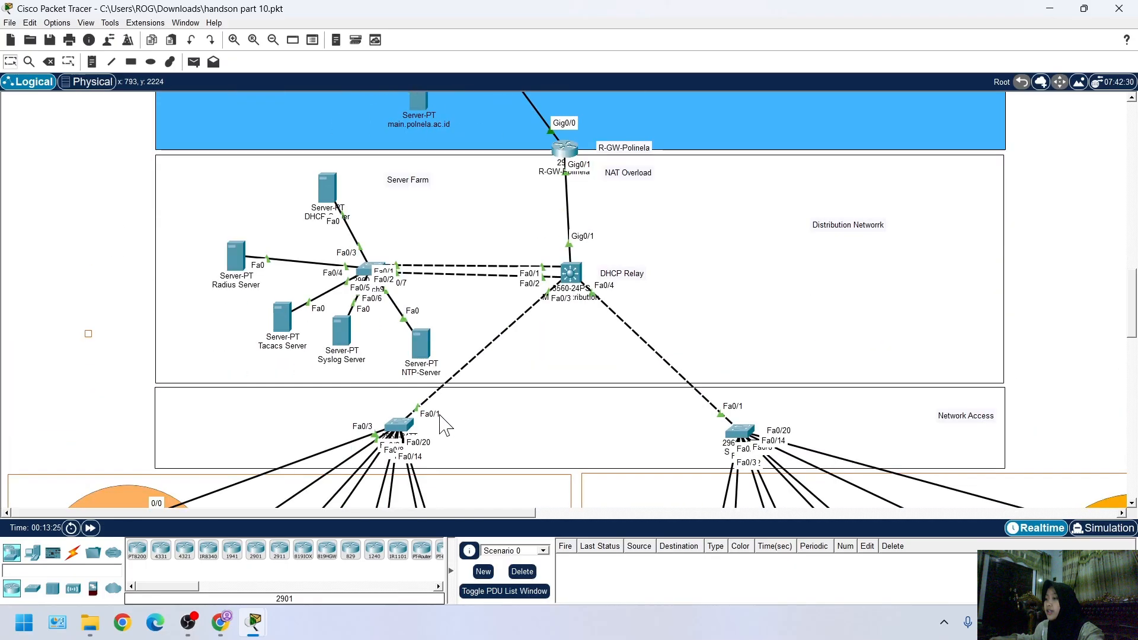
{"action": "scroll", "coordinate": [445, 423], "scroll_direction": "down", "scroll_amount": 4}
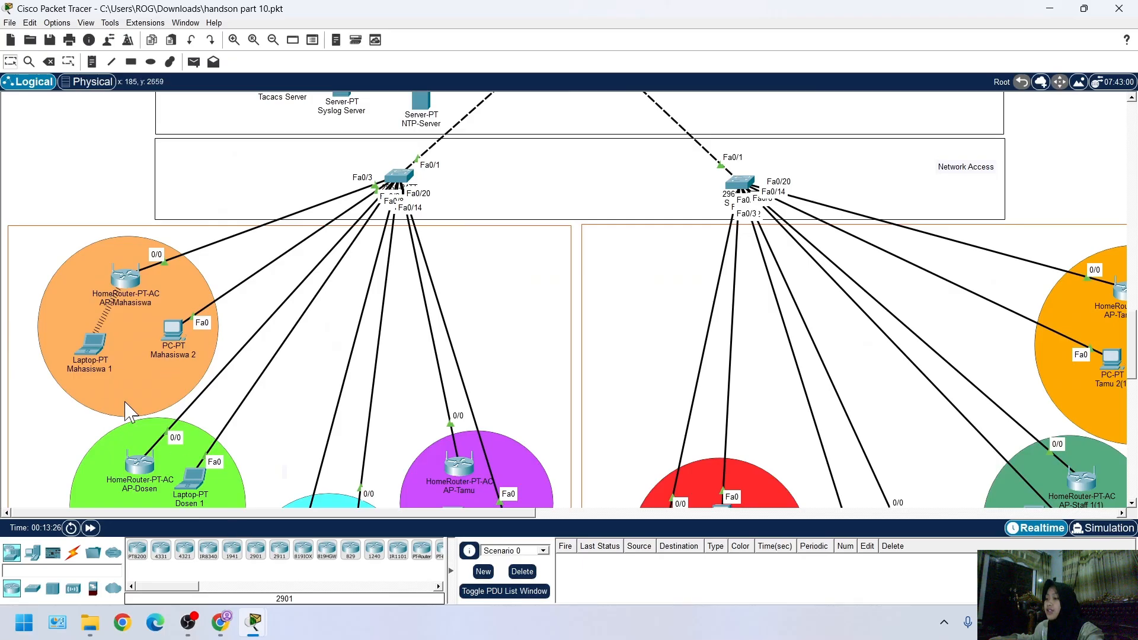
Check the jurnal.ac.id page in the web browser of the Mahasiswa 1 laptop, and return to the workspace
{"action": "mouse_move", "coordinate": [261, 619]}
{"action": "left_click", "coordinate": [317, 510]}
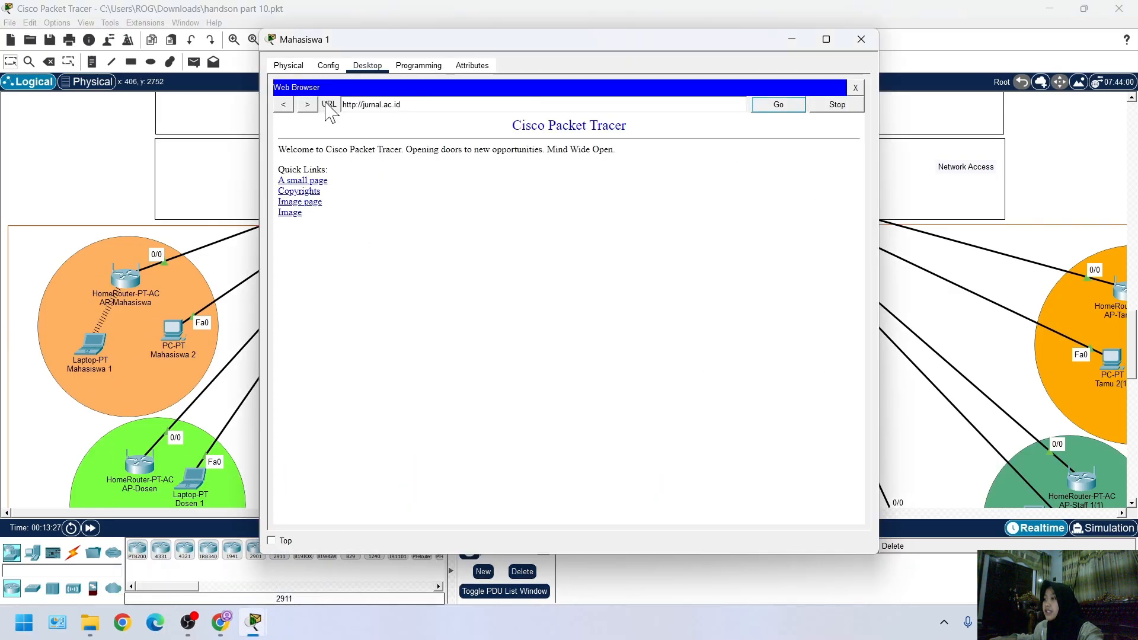
{"action": "scroll", "coordinate": [117, 243], "scroll_direction": "up", "scroll_amount": 4}
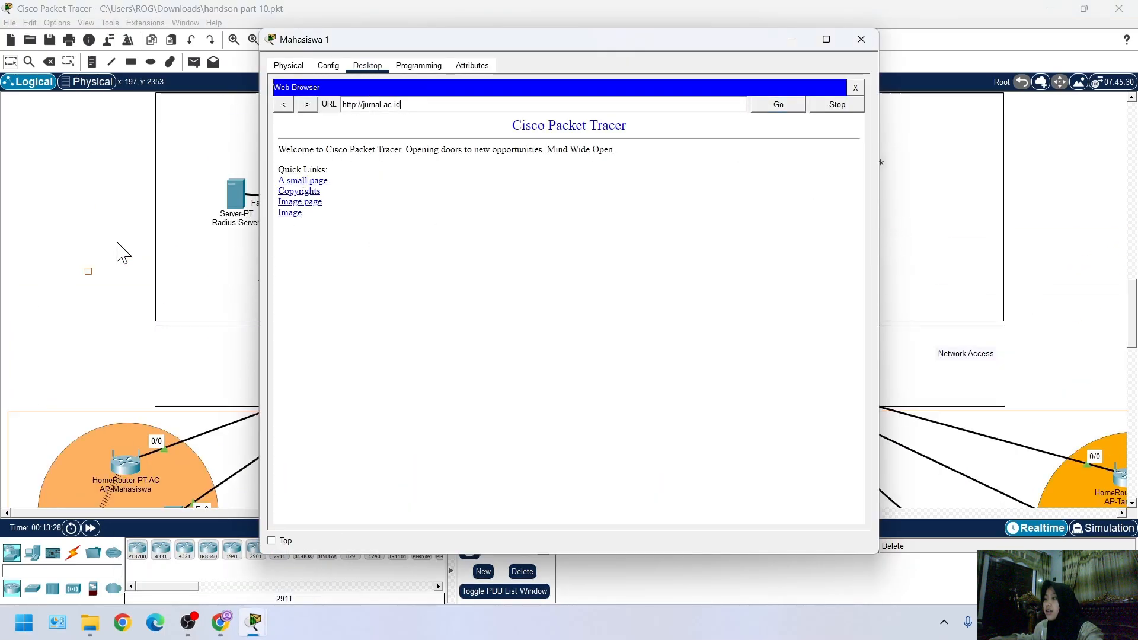
{"action": "left_click", "coordinate": [85, 230]}
Examine the Mahasiswa, Dosen, Staff and Tamu client groups connected below the two access switches
{"action": "scroll", "coordinate": [86, 231], "scroll_direction": "up", "scroll_amount": 4}
{"action": "scroll", "coordinate": [330, 224], "scroll_direction": "down", "scroll_amount": 8}
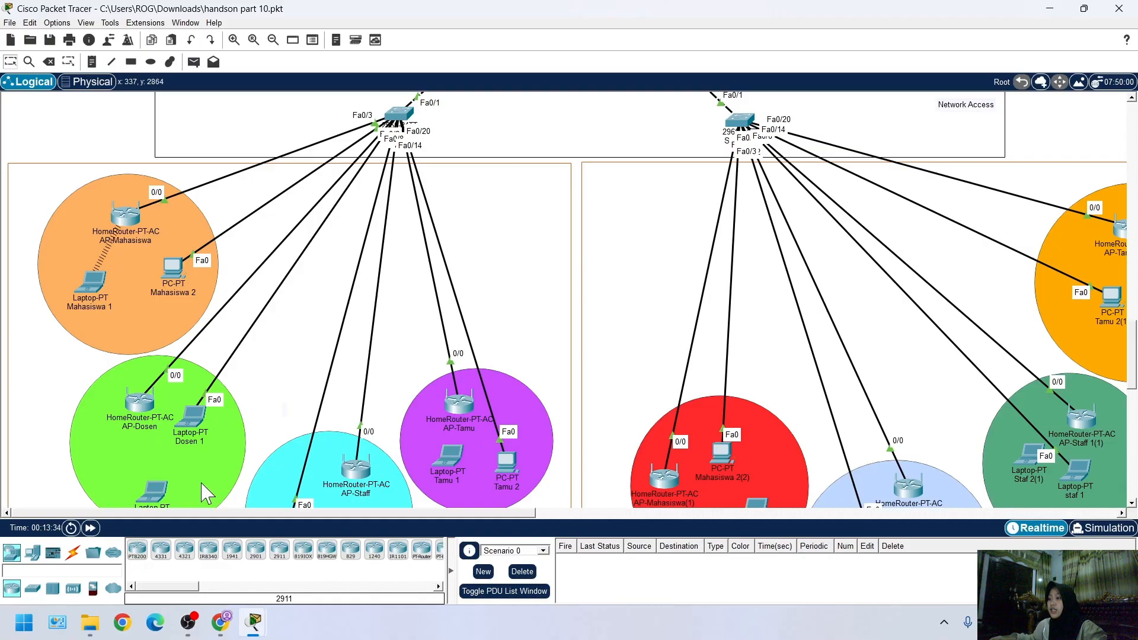
{"action": "scroll", "coordinate": [202, 425], "scroll_direction": "down", "scroll_amount": 1}
{"action": "scroll", "coordinate": [202, 425], "scroll_direction": "down", "scroll_amount": 1}
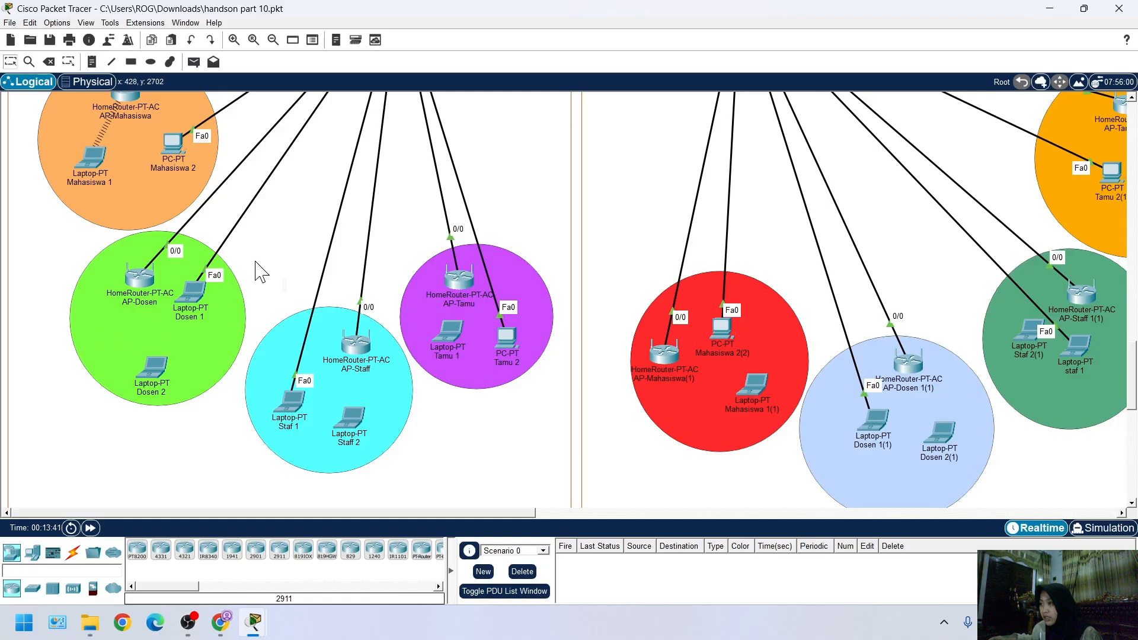
{"action": "scroll", "coordinate": [218, 299], "scroll_direction": "up", "scroll_amount": 3}
{"action": "scroll", "coordinate": [580, 373], "scroll_direction": "up", "scroll_amount": 3}
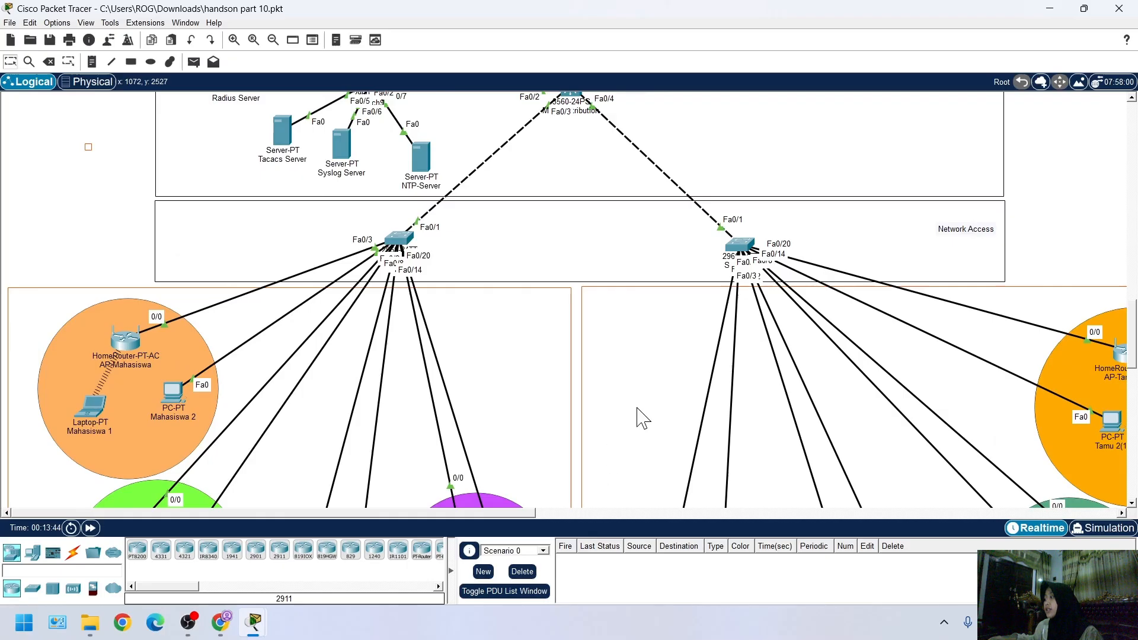
{"action": "scroll", "coordinate": [643, 418], "scroll_direction": "down", "scroll_amount": 3}
{"action": "scroll", "coordinate": [409, 237], "scroll_direction": "up", "scroll_amount": 3}
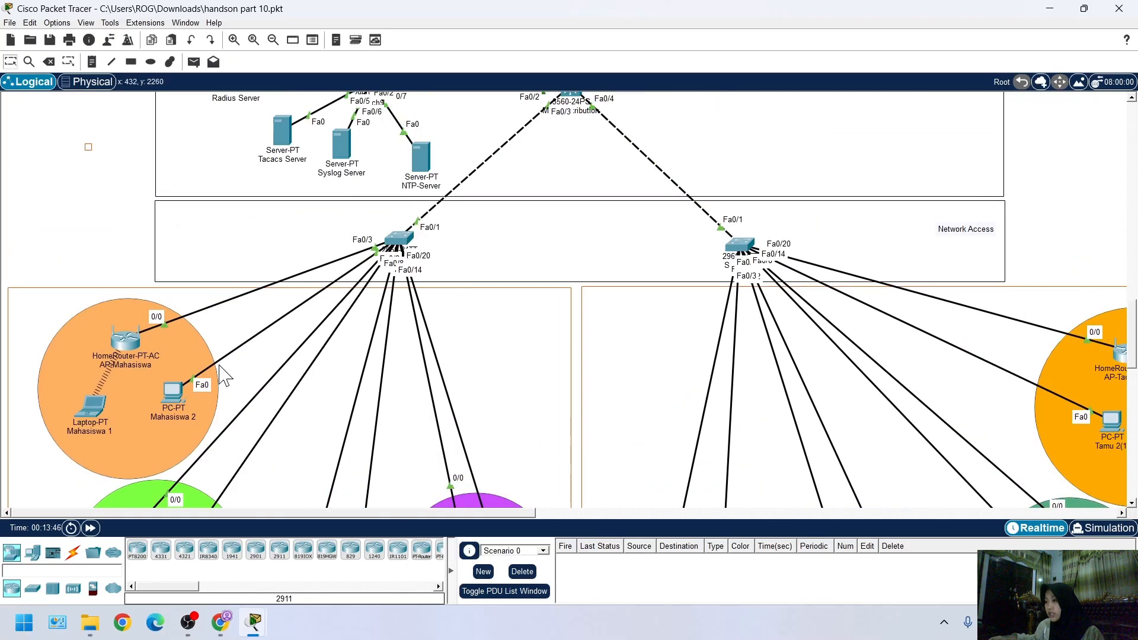
{"action": "scroll", "coordinate": [127, 308], "scroll_direction": "down", "scroll_amount": 2}
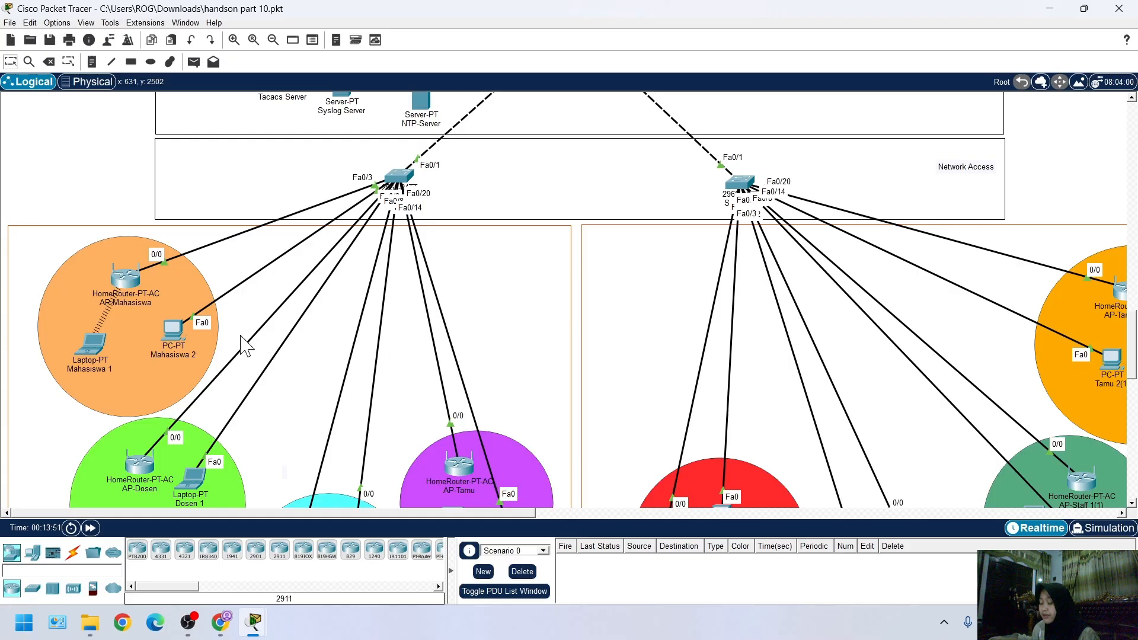
{"action": "scroll", "coordinate": [105, 349], "scroll_direction": "down", "scroll_amount": 5}
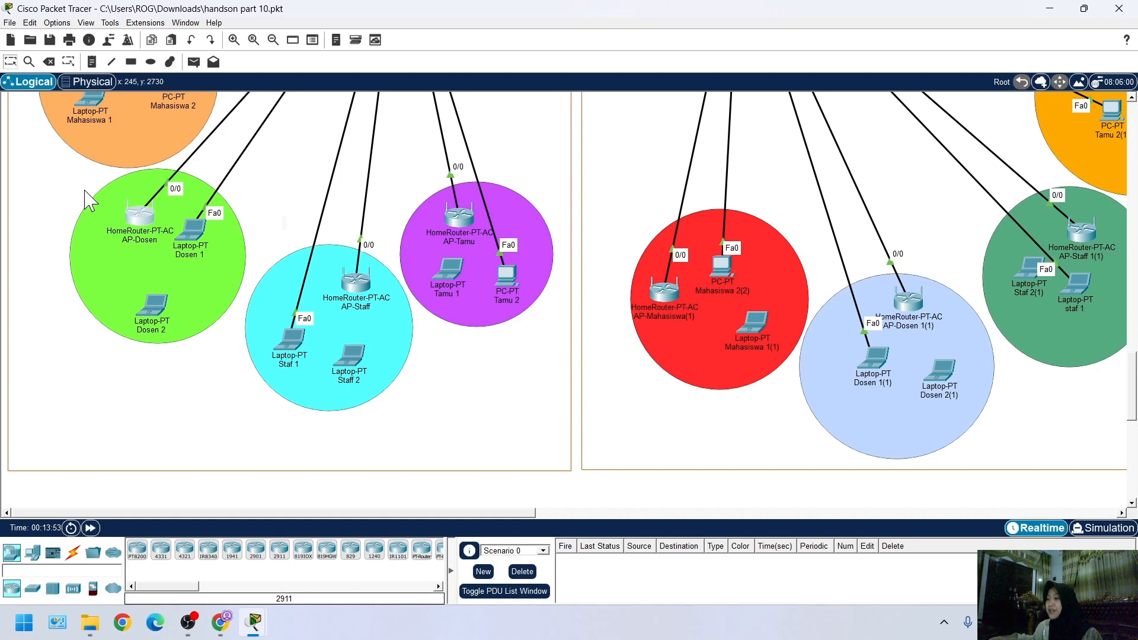
View the Internet interface settings of the AP-Dosen home router, and return to the workspace
{"action": "mouse_move", "coordinate": [250, 630]}
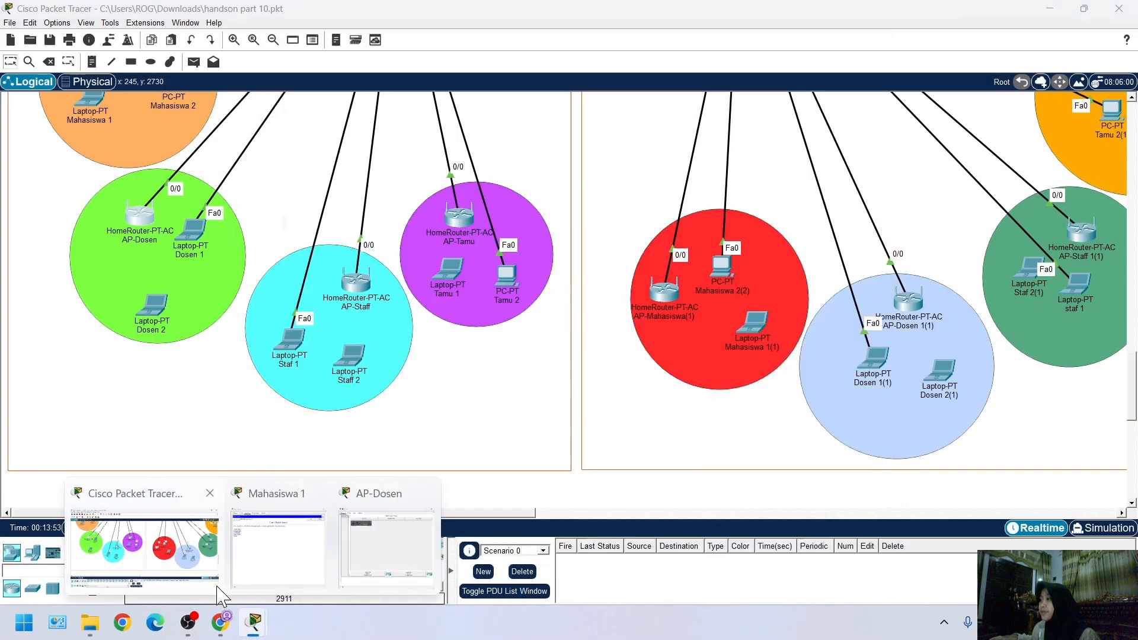
{"action": "left_click", "coordinate": [385, 540]}
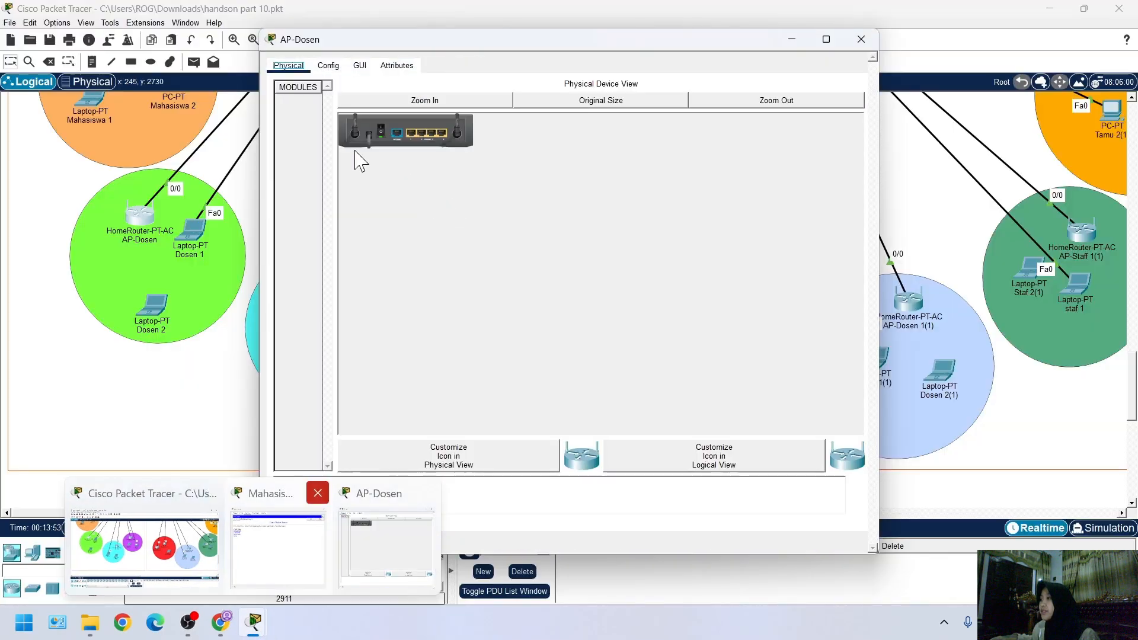
{"action": "left_click", "coordinate": [328, 66]}
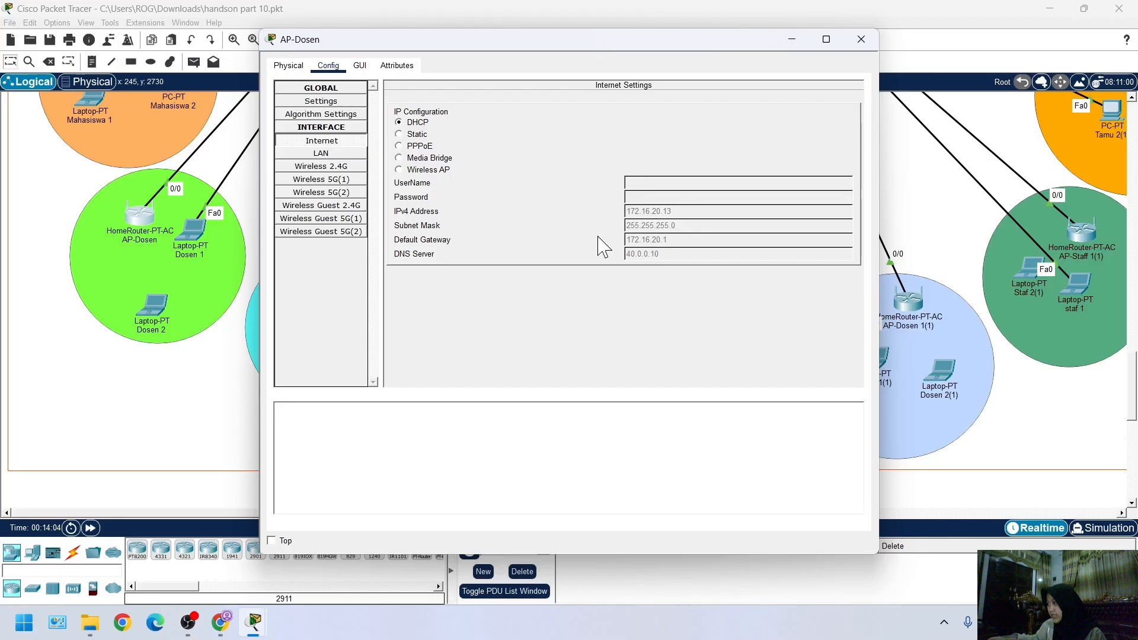
{"action": "scroll", "coordinate": [189, 323], "scroll_direction": "up", "scroll_amount": 3}
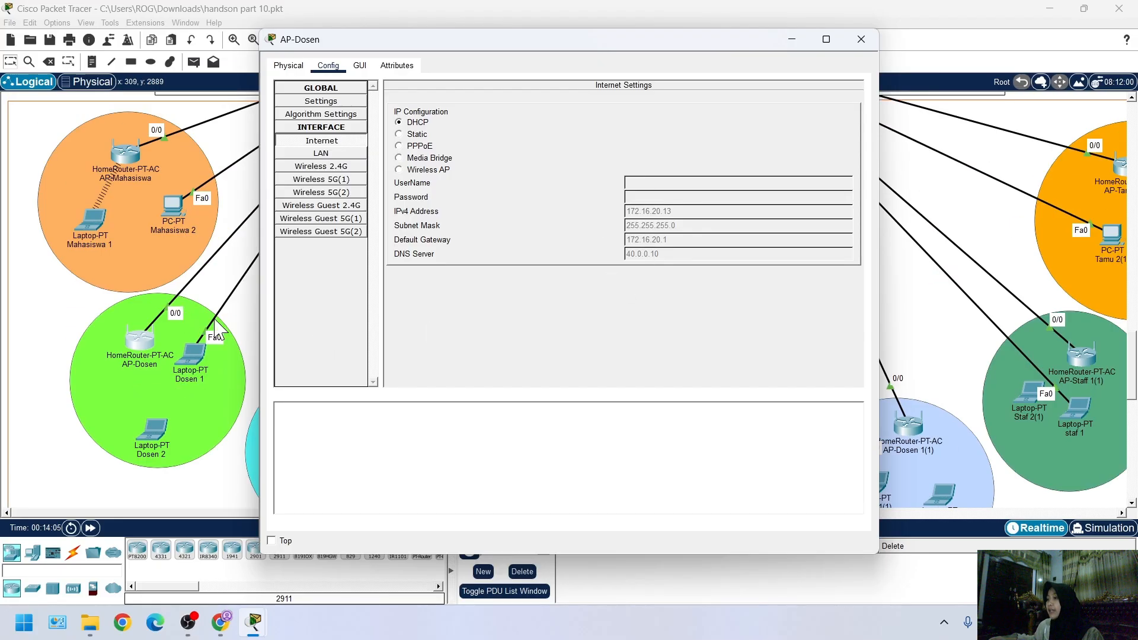
{"action": "left_click", "coordinate": [861, 40]}
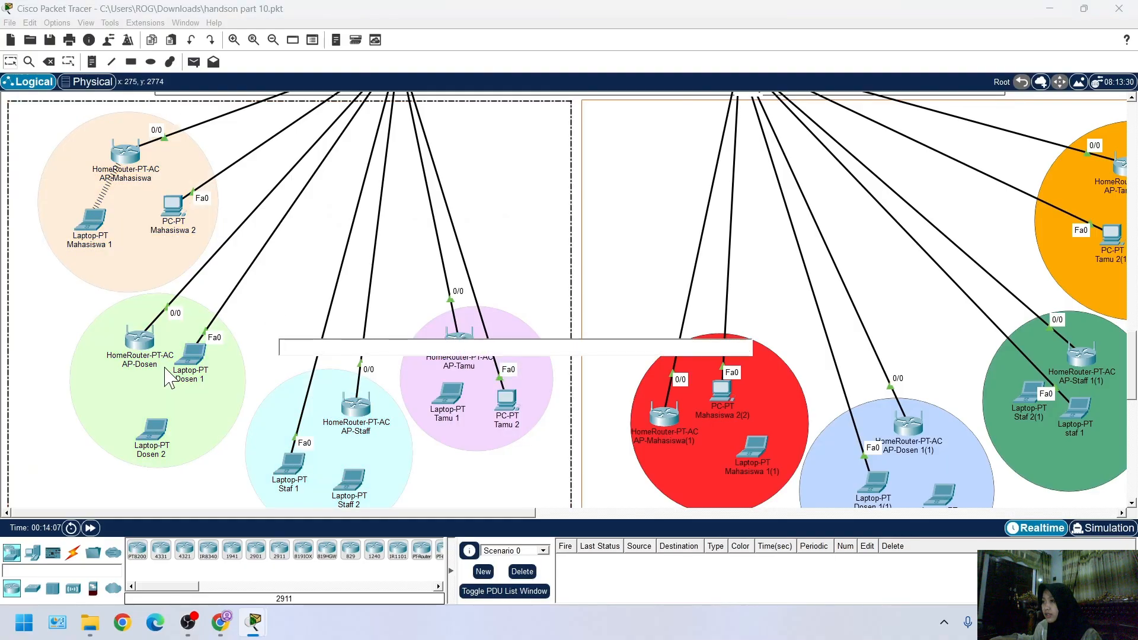
Move the AP-Dosen window aside and open the AAA service of the Radius Server in the server farm
{"action": "scroll", "coordinate": [27, 193], "scroll_direction": "up", "scroll_amount": 3}
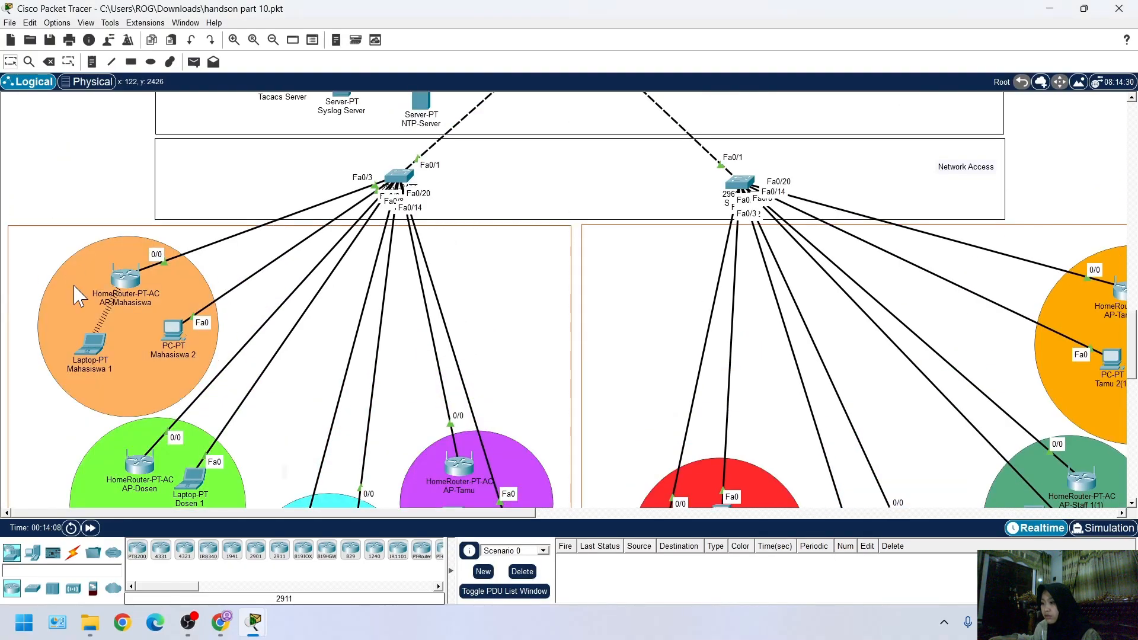
{"action": "scroll", "coordinate": [31, 277], "scroll_direction": "down", "scroll_amount": 3}
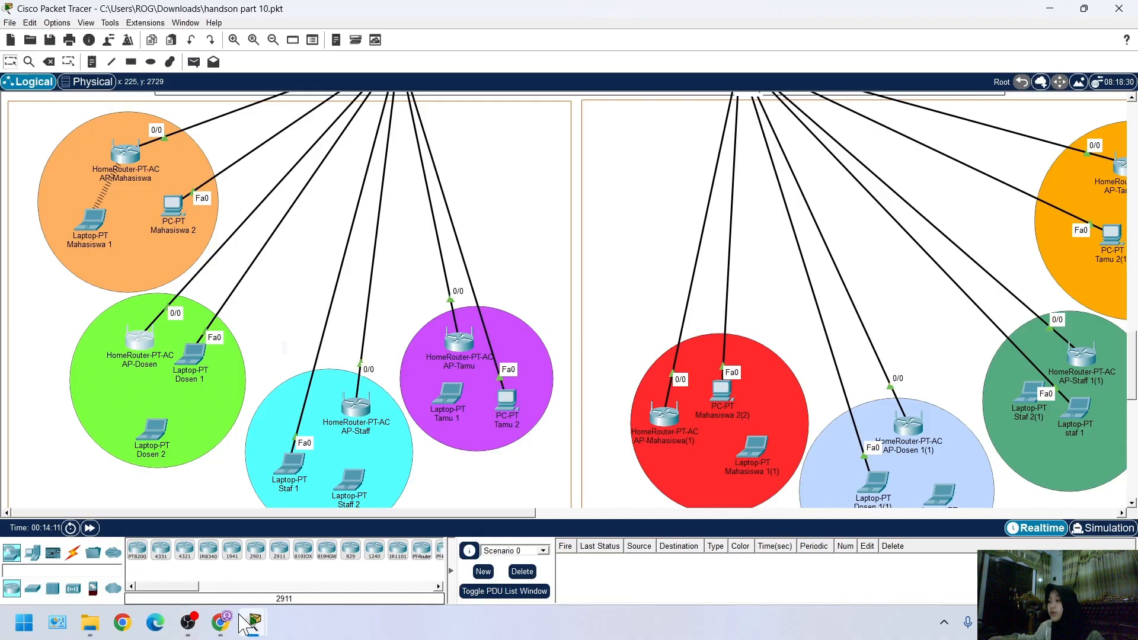
{"action": "mouse_move", "coordinate": [247, 623]}
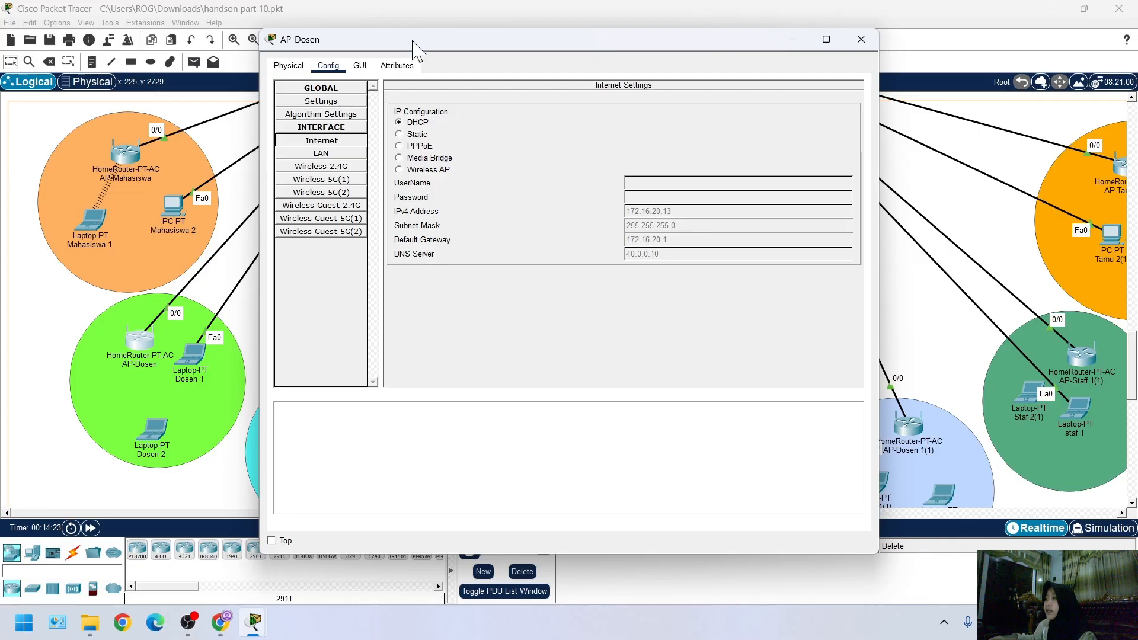
{"action": "left_click_drag", "start_coordinate": [415, 50], "coordinate": [536, 72]}
{"action": "scroll", "coordinate": [216, 305], "scroll_direction": "up", "scroll_amount": 5}
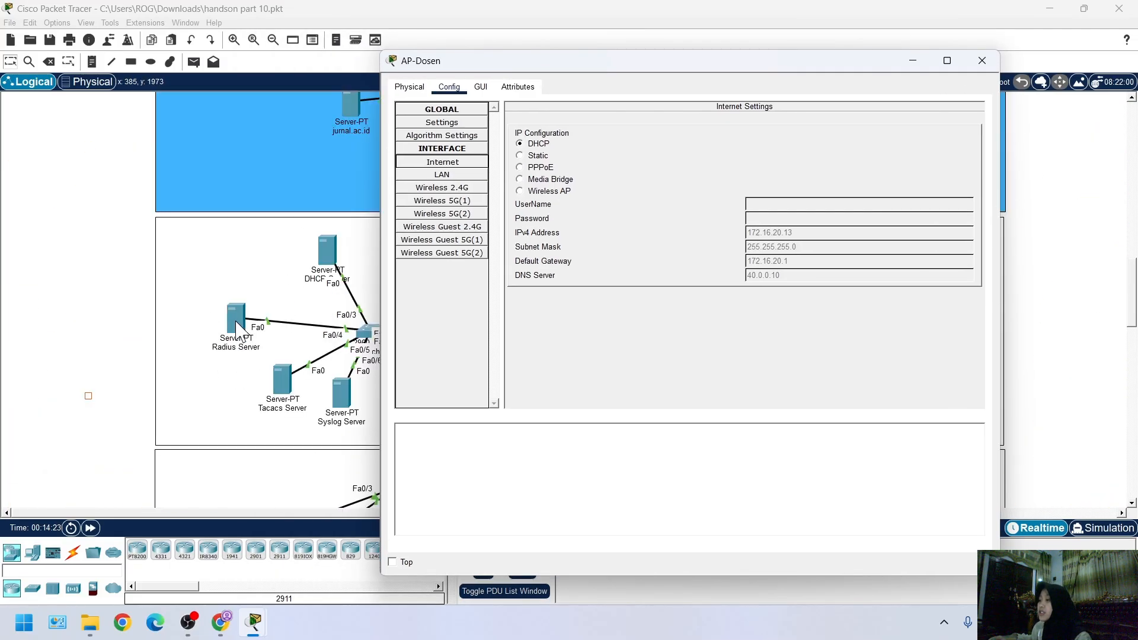
{"action": "left_click", "coordinate": [236, 326]}
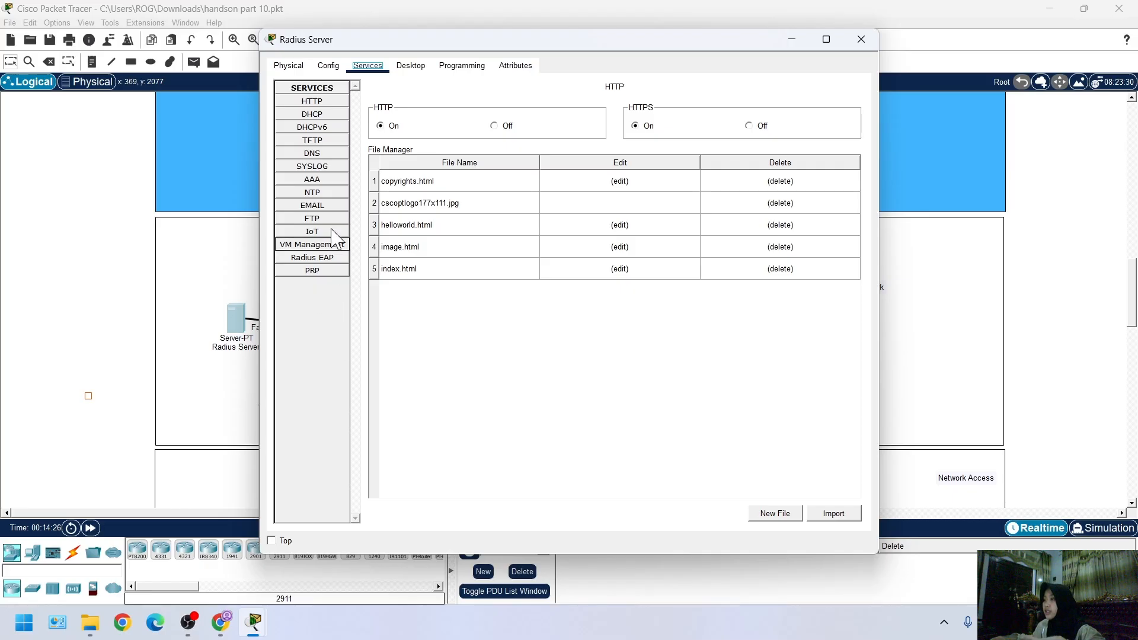
{"action": "left_click", "coordinate": [323, 184]}
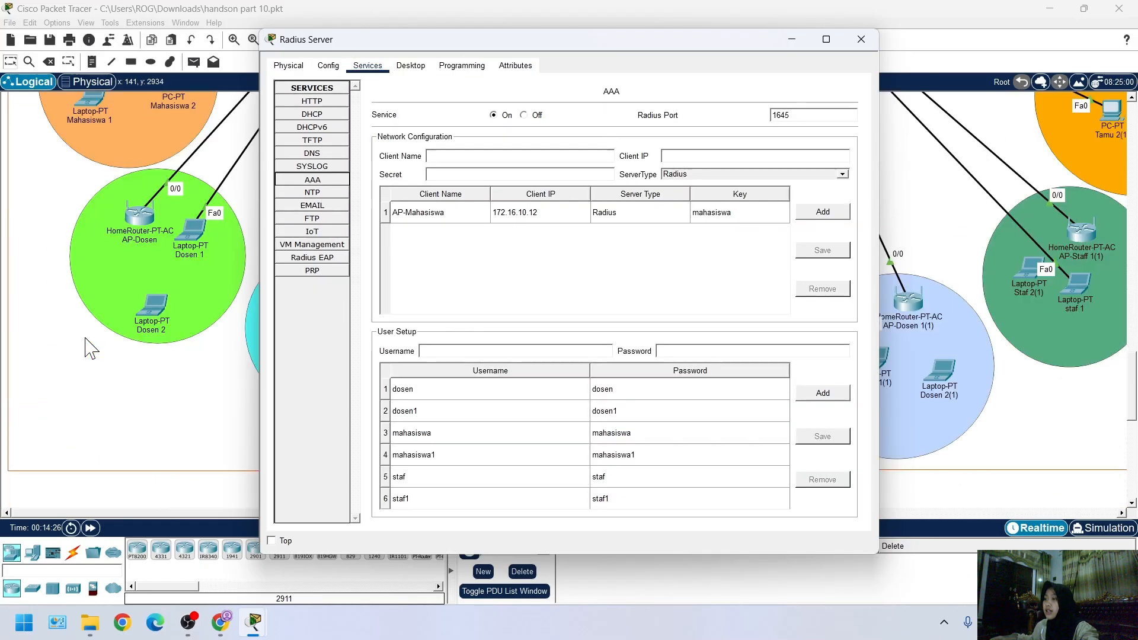
Copy the AP-Dosen device name into the Radius Server's AAA client name and fill in the client's secret
{"action": "left_click", "coordinate": [155, 240]}
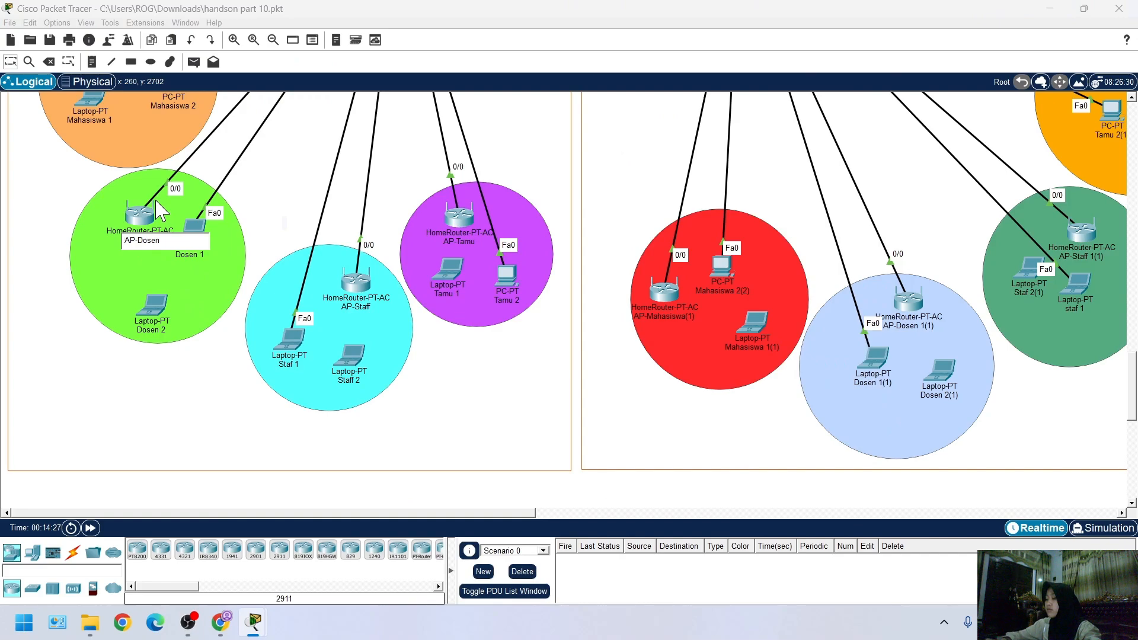
{"action": "key", "text": "ctrl+a"}
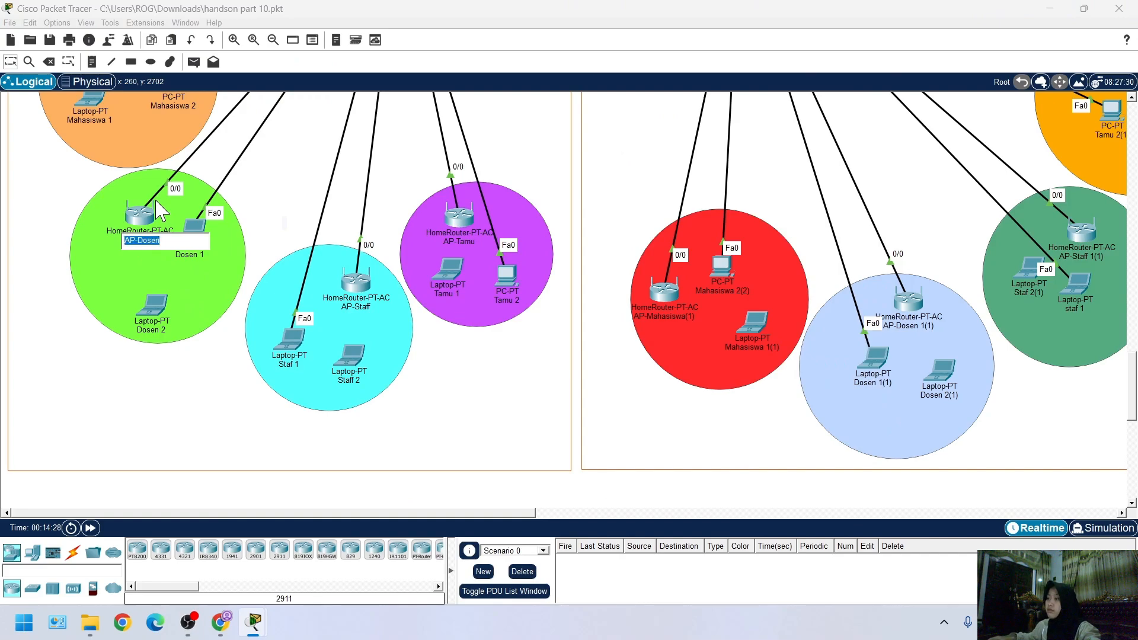
{"action": "scroll", "coordinate": [160, 210], "scroll_direction": "up", "scroll_amount": 10}
{"action": "left_click", "coordinate": [243, 272]}
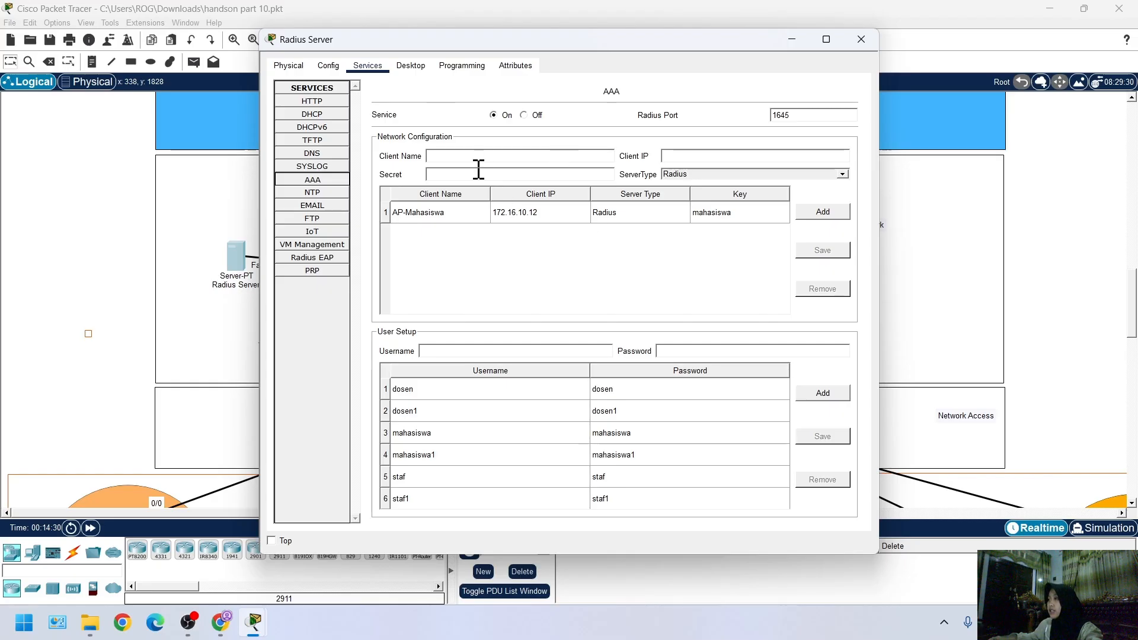
{"action": "left_click_drag", "start_coordinate": [574, 39], "coordinate": [531, 45]}
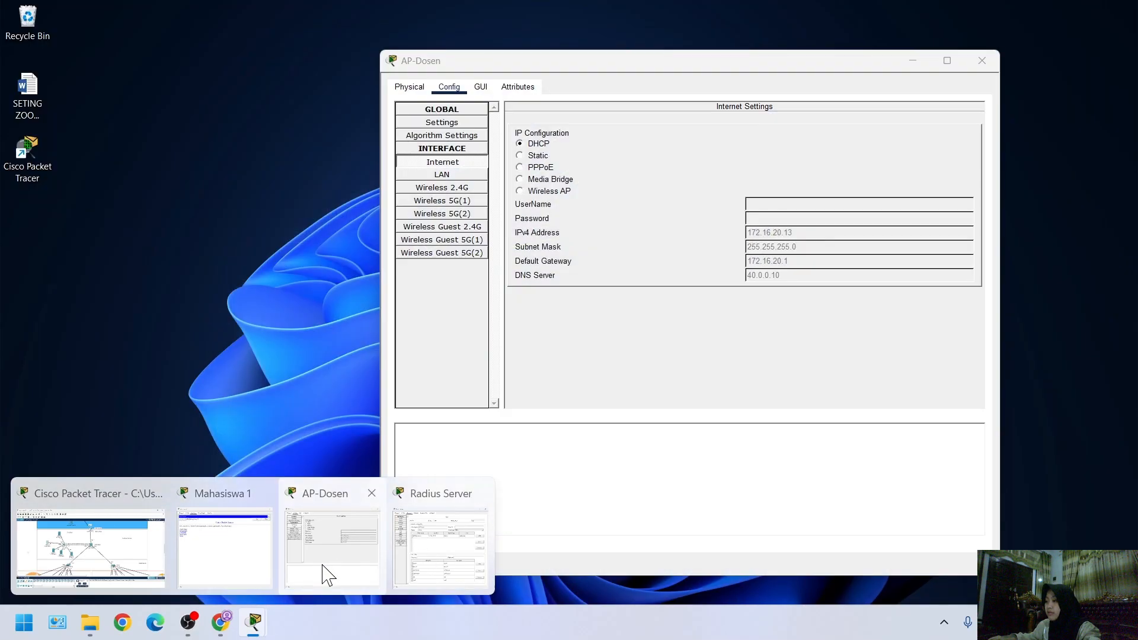
Arrange the AP-Dosen Internet settings and the Radius Server's AAA settings side by side, with the access point's IPv4 address readable
{"action": "left_click", "coordinate": [325, 575]}
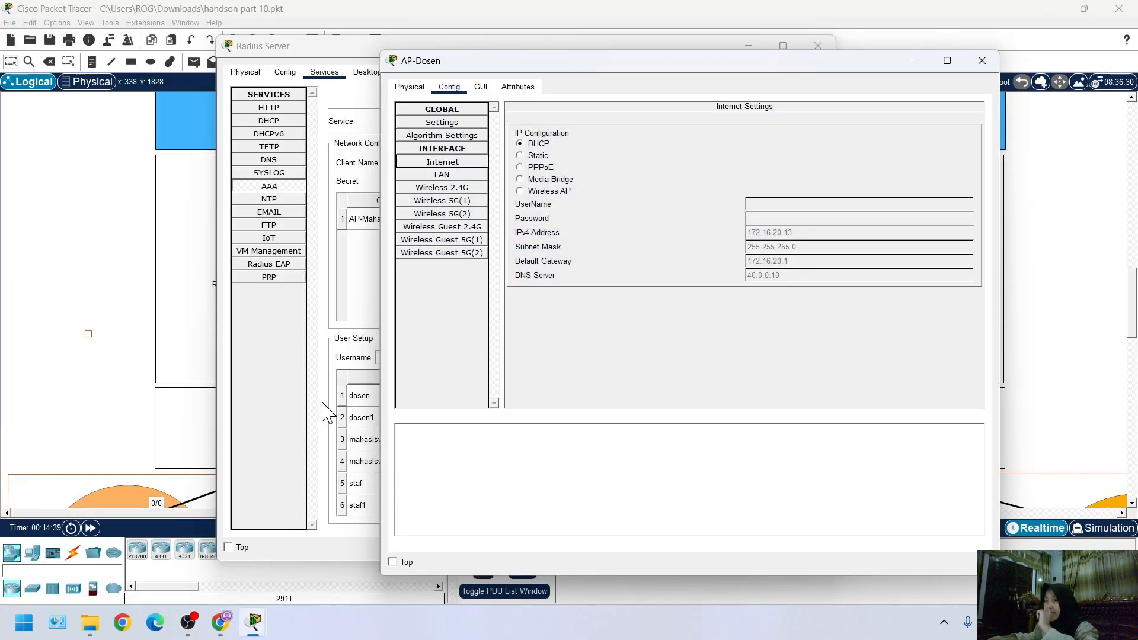
{"action": "left_click_drag", "start_coordinate": [477, 54], "coordinate": [148, 66]}
{"action": "left_click_drag", "start_coordinate": [393, 46], "coordinate": [673, 70]}
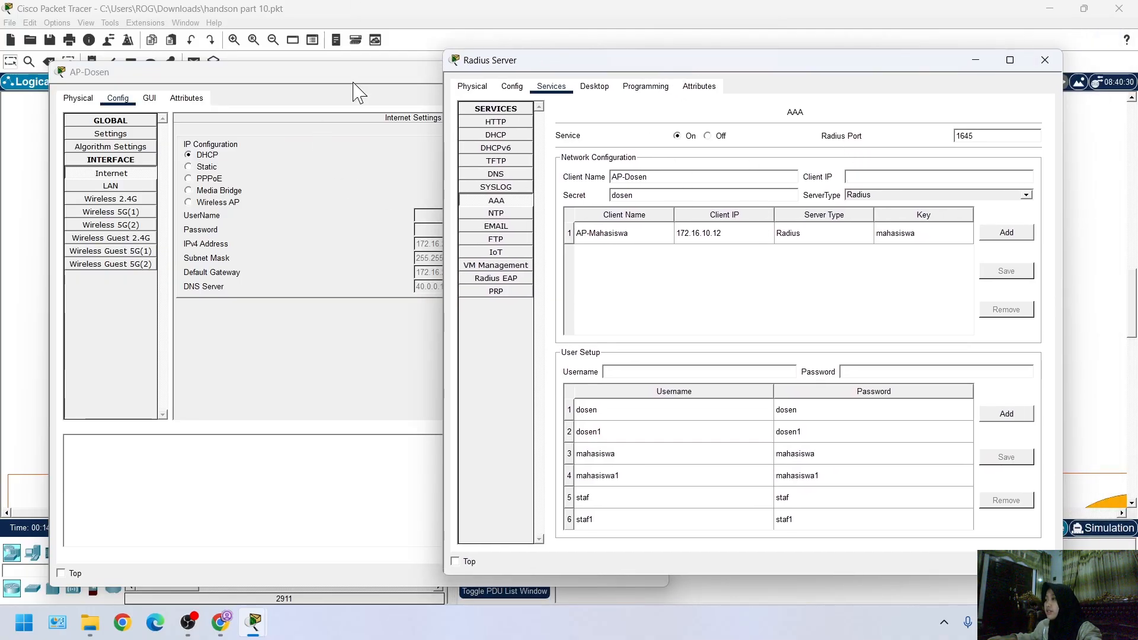
{"action": "left_click_drag", "start_coordinate": [356, 82], "coordinate": [151, 89]}
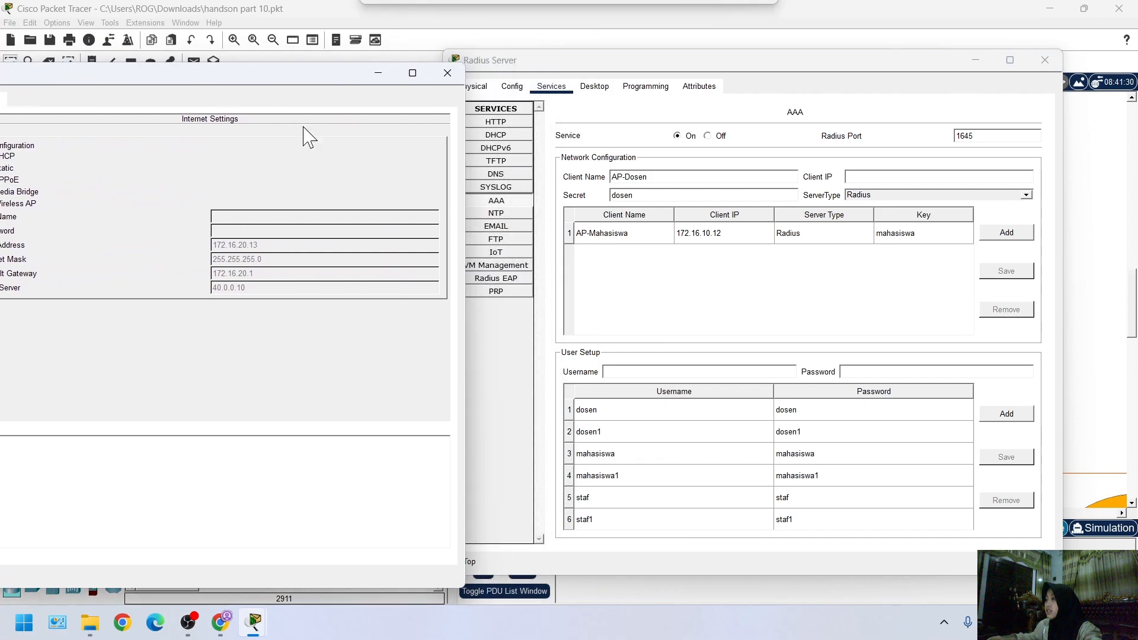
Enter 172.16.20.13 as the client IP of the AP-Dosen entry in the Radius Server's AAA network configuration
{"action": "left_click", "coordinate": [878, 174]}
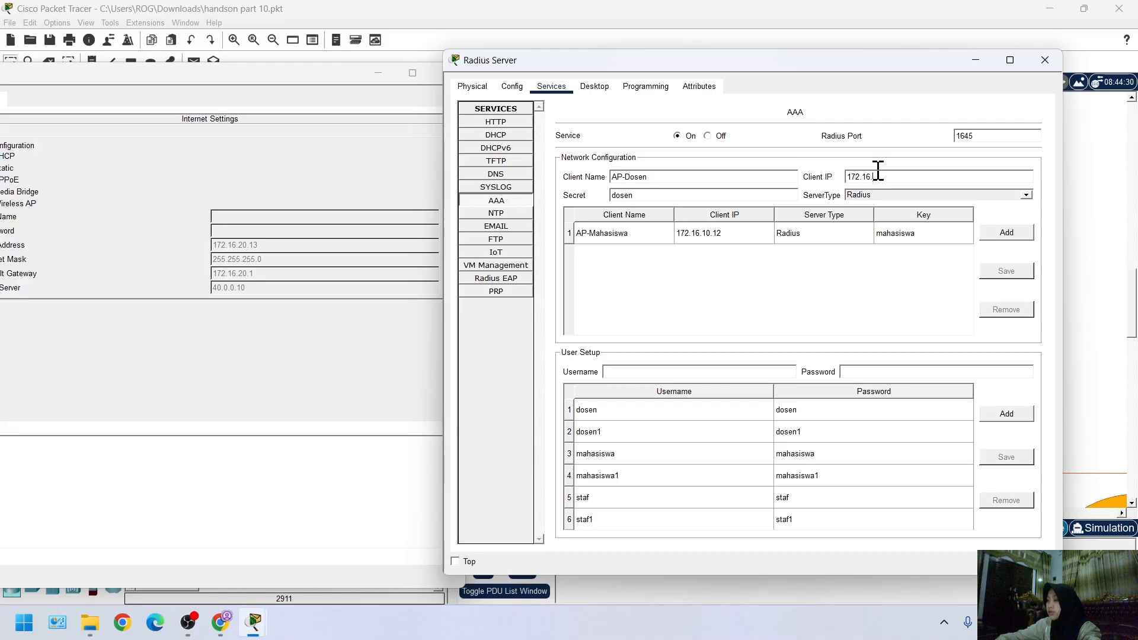
{"action": "type", "text": "172.16.20.13"}
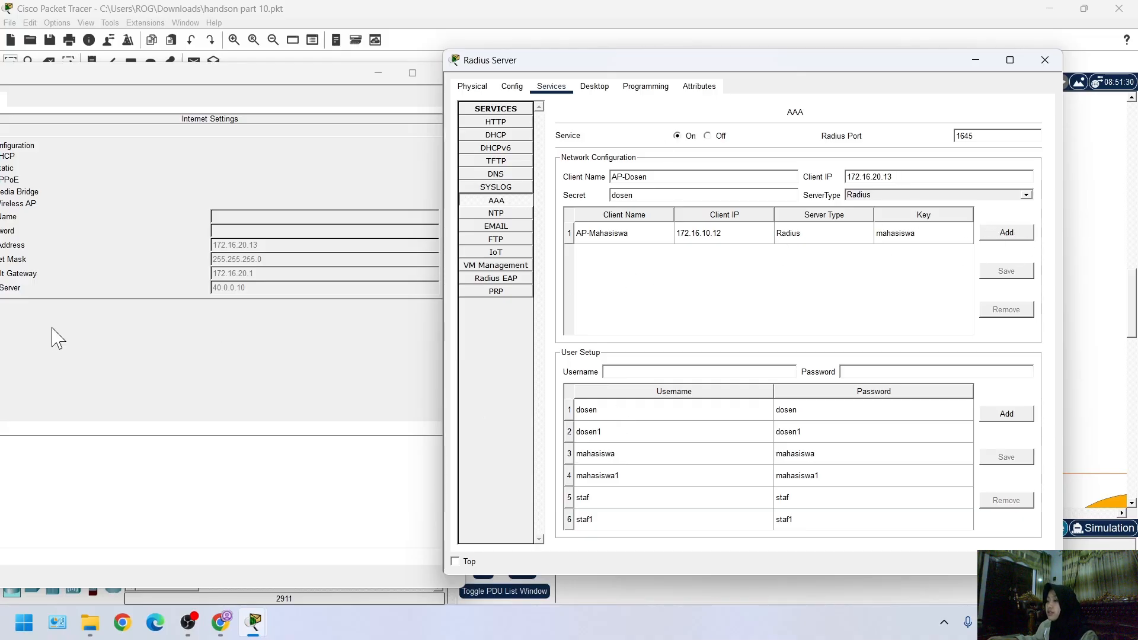
Switch to AP-Dosen's GUI setup page and set the router IP address to 172.16.20.13
{"action": "mouse_move", "coordinate": [261, 627]}
{"action": "left_click", "coordinate": [356, 568]}
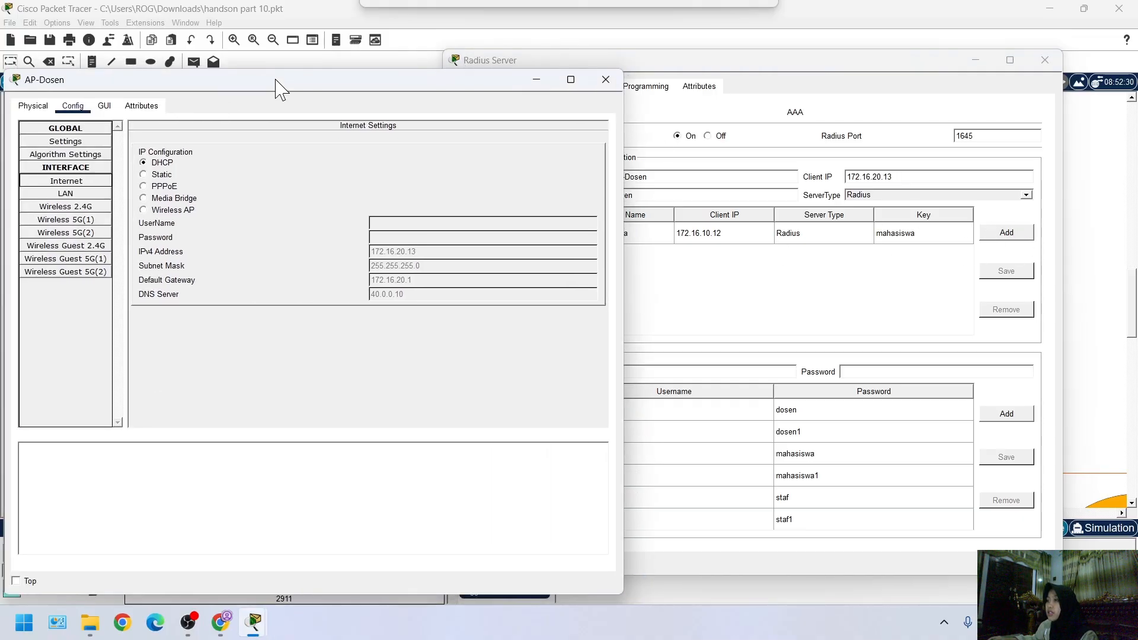
{"action": "left_click", "coordinate": [104, 107]}
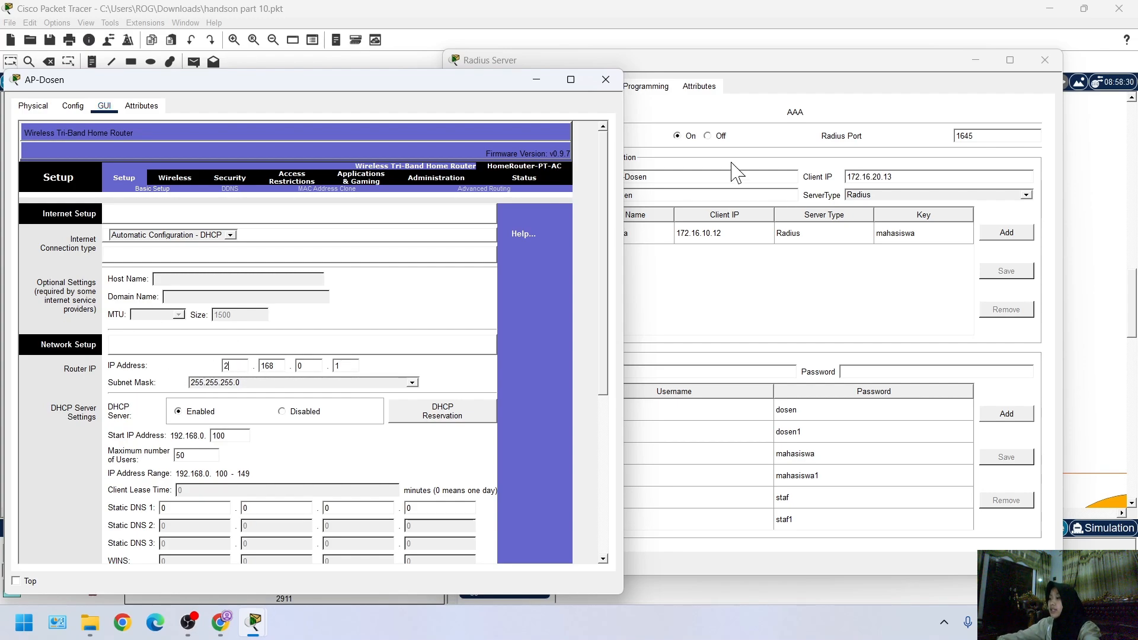
{"action": "key", "text": "BackSpace"}
{"action": "key", "text": "BackSpace"}
{"action": "key", "text": "BackSpace"}
{"action": "type", "text": "1"}
{"action": "type", "text": "13"}
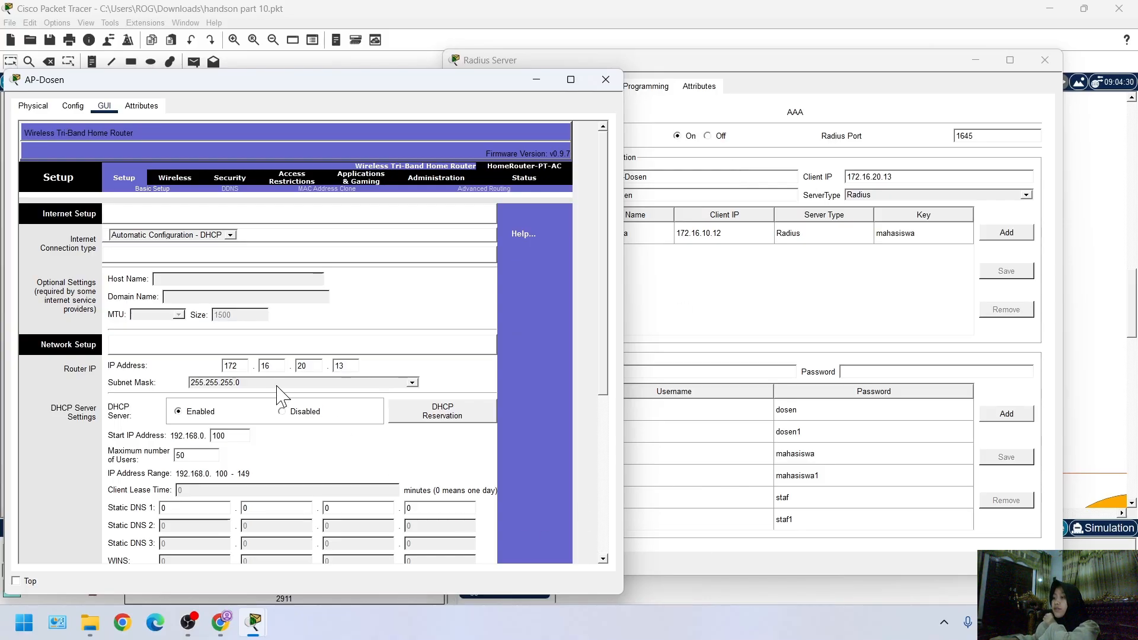
Dismiss the error dialog and save AP-Dosen's basic setup settings
{"action": "left_click", "coordinate": [289, 472]}
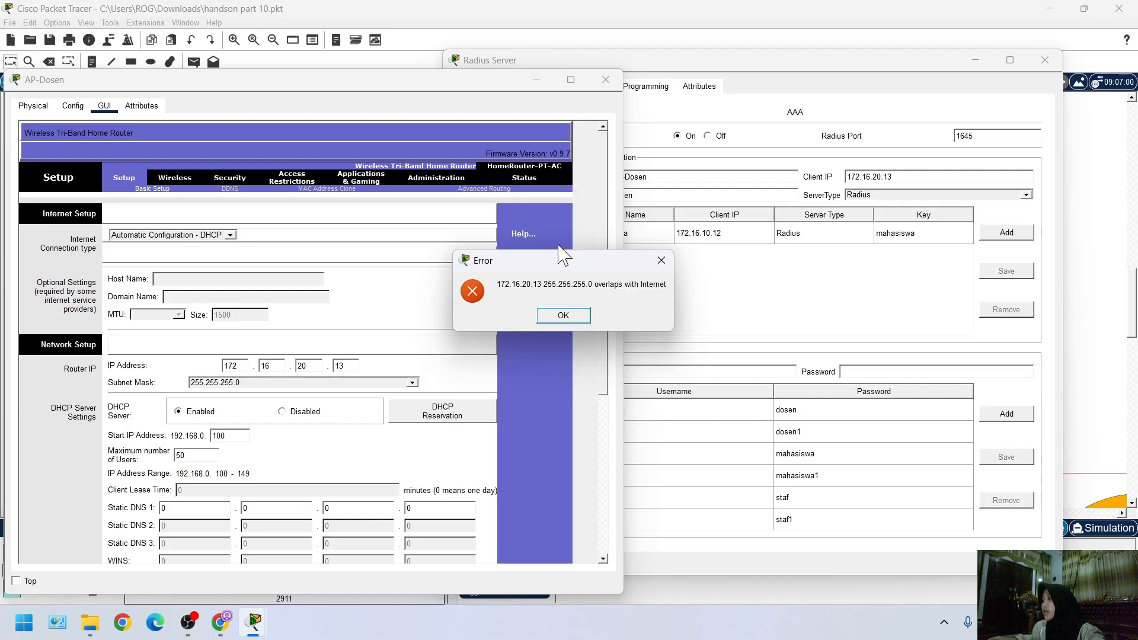
{"action": "left_click", "coordinate": [563, 315]}
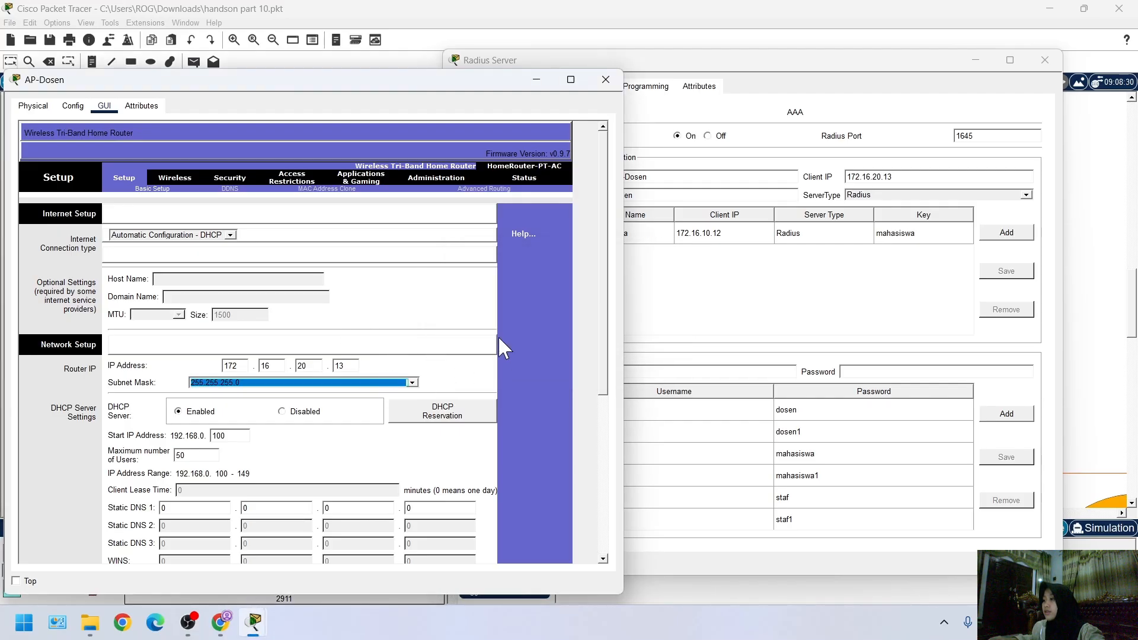
{"action": "scroll", "coordinate": [356, 385], "scroll_direction": "down", "scroll_amount": 5}
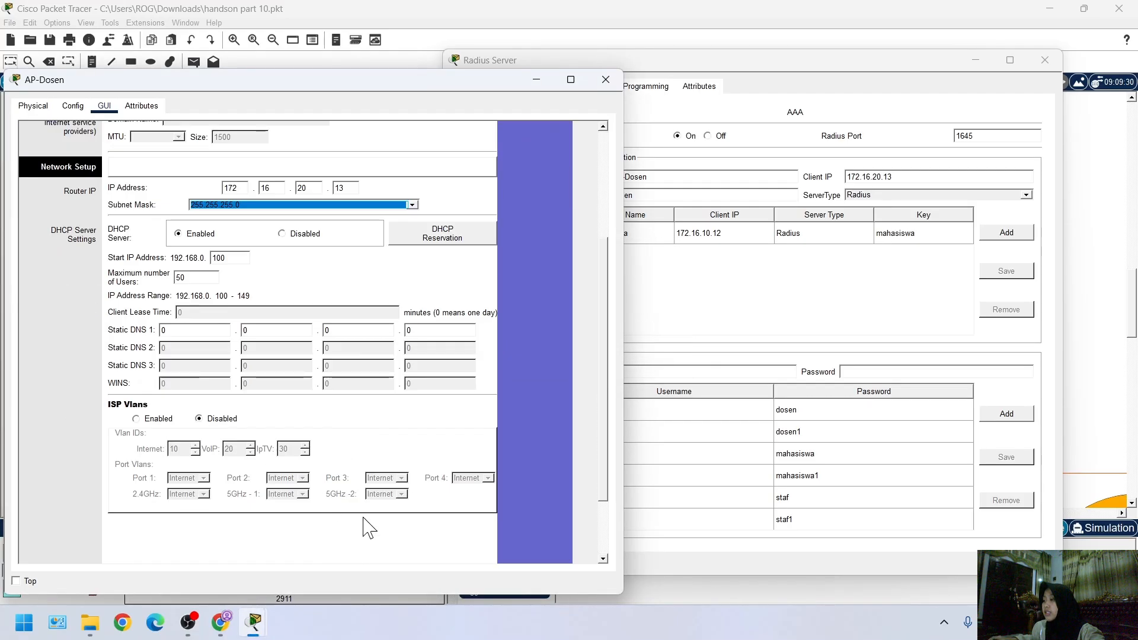
{"action": "scroll", "coordinate": [368, 527], "scroll_direction": "down", "scroll_amount": 3}
{"action": "left_click", "coordinate": [337, 543]}
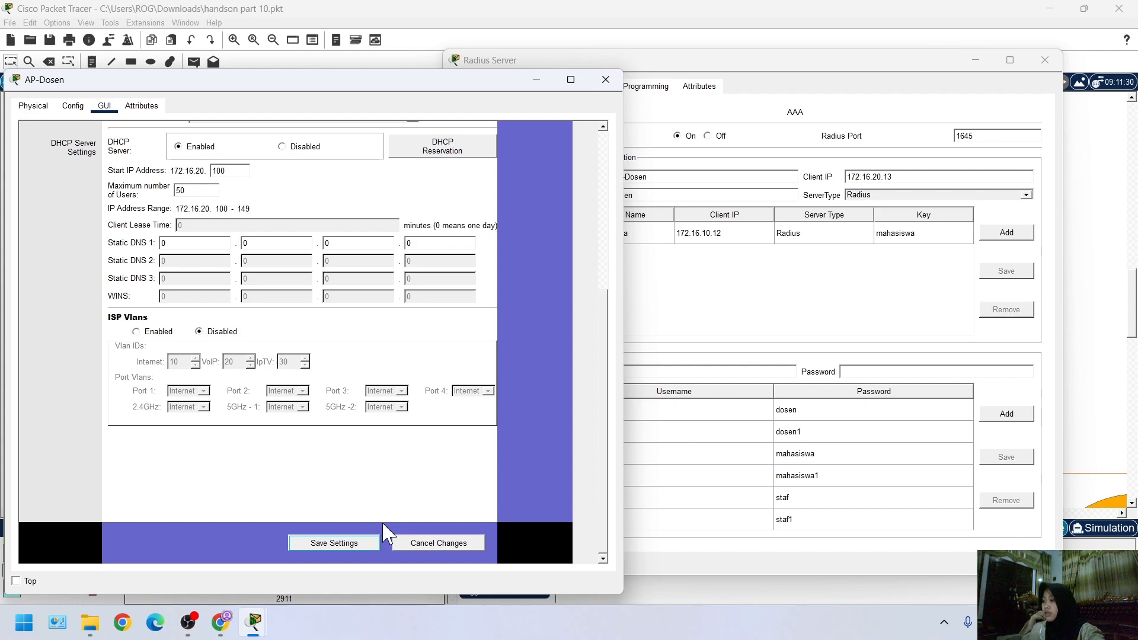
{"action": "left_click", "coordinate": [358, 540]}
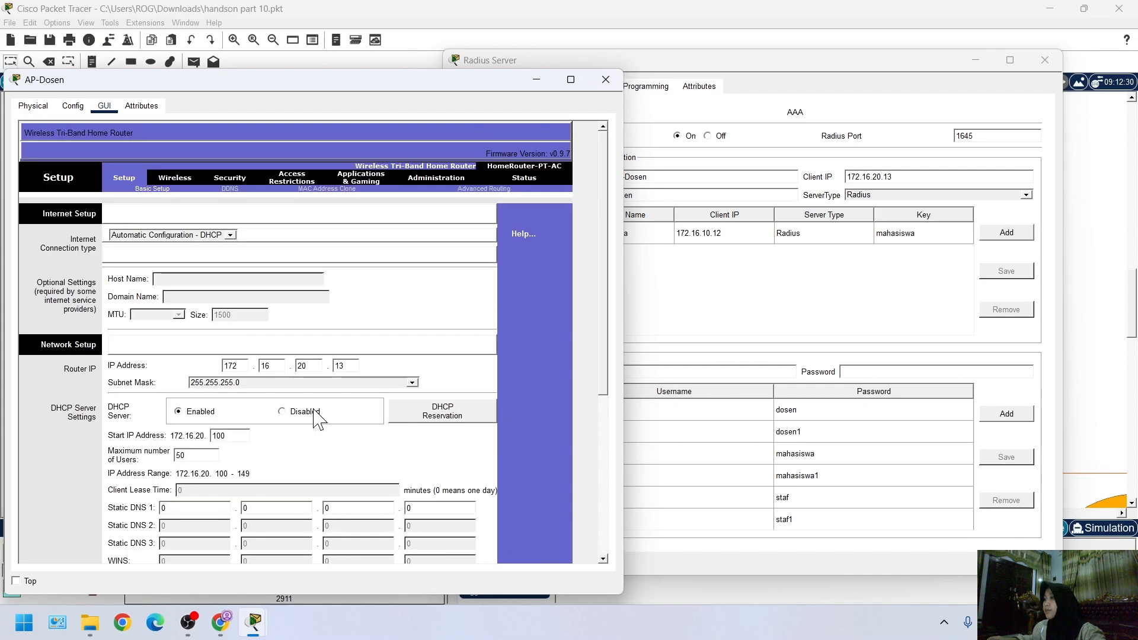
In AP-Dosen's basic wireless settings, disable SSID broadcast for the 5 GHz - 2 and 5 GHz - 1 radios
{"action": "left_click", "coordinate": [175, 179]}
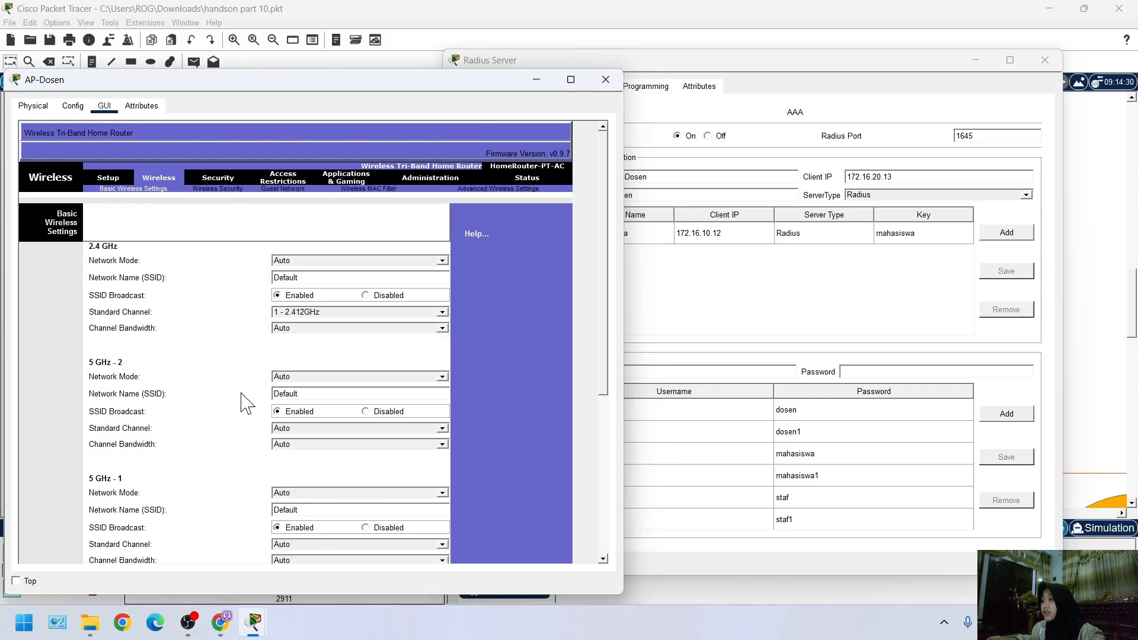
{"action": "scroll", "coordinate": [103, 347], "scroll_direction": "down", "scroll_amount": 3}
{"action": "scroll", "coordinate": [452, 413], "scroll_direction": "up", "scroll_amount": 2}
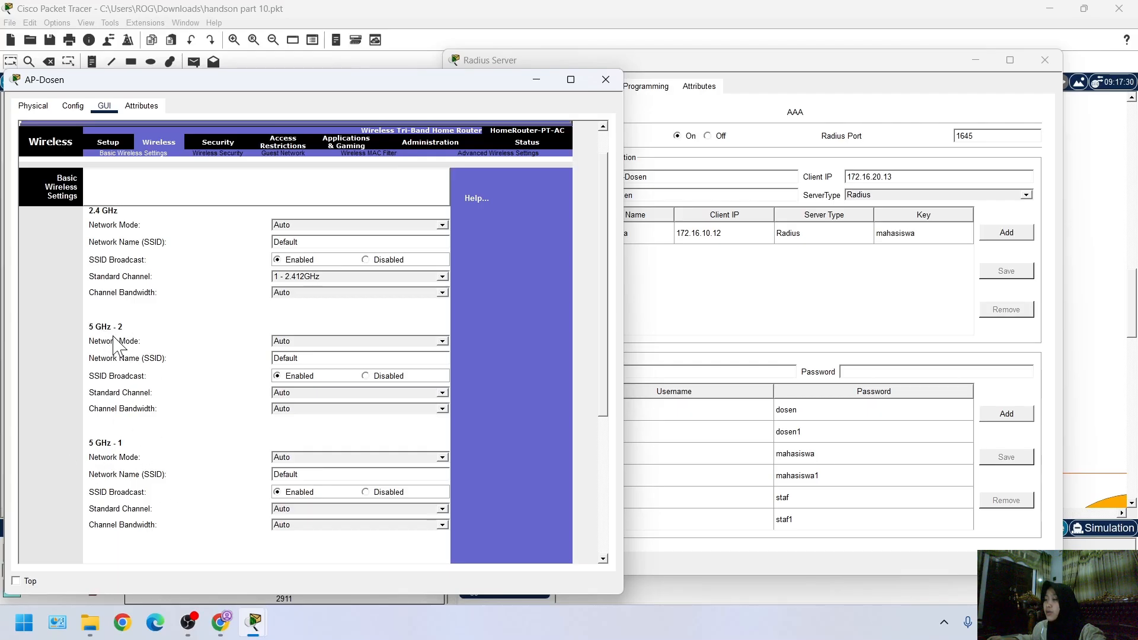
{"action": "left_click", "coordinate": [380, 377]}
{"action": "left_click", "coordinate": [367, 493]}
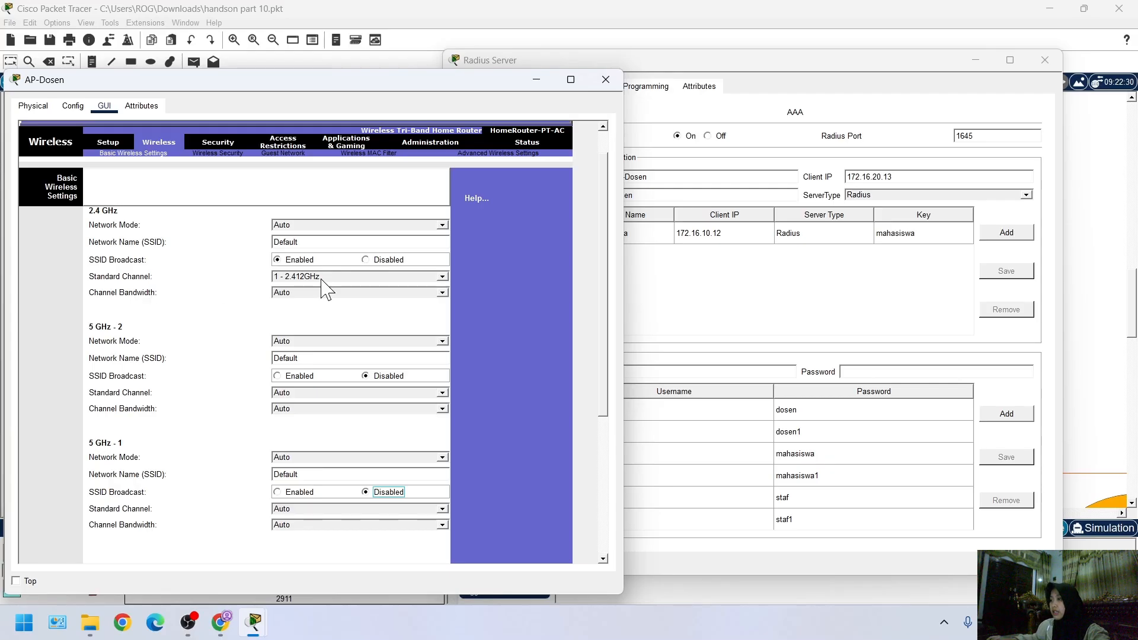
Set the 2.4 GHz radio's standard channel to 6 - 2.437GHz and its network name to AP-Dosen
{"action": "left_click", "coordinate": [283, 276]}
{"action": "left_click", "coordinate": [326, 332]}
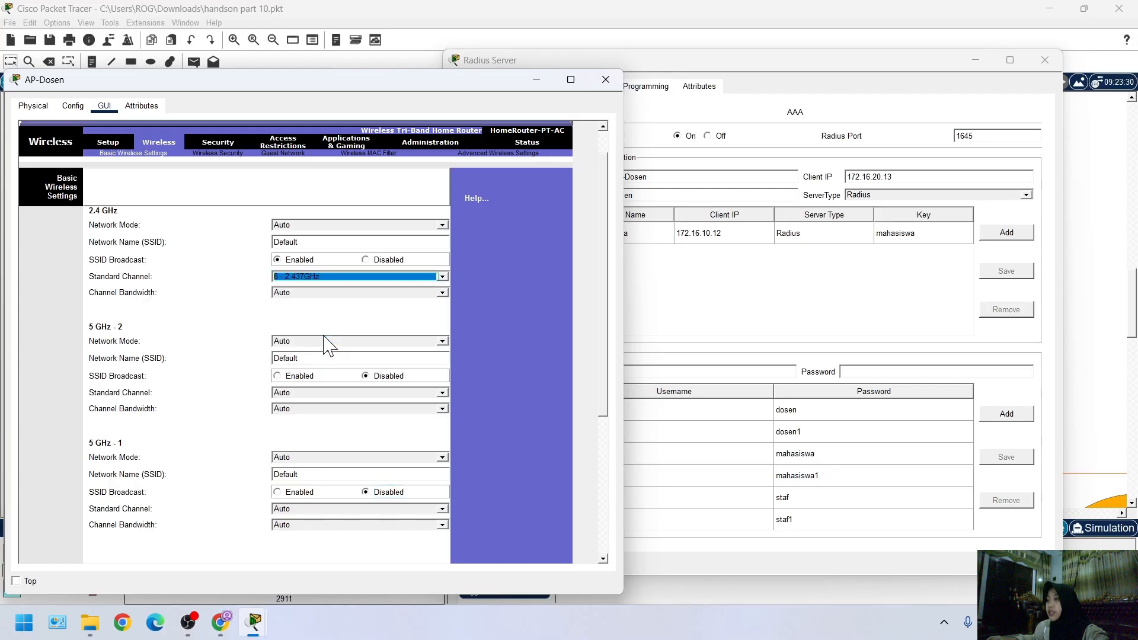
{"action": "left_click", "coordinate": [285, 242]}
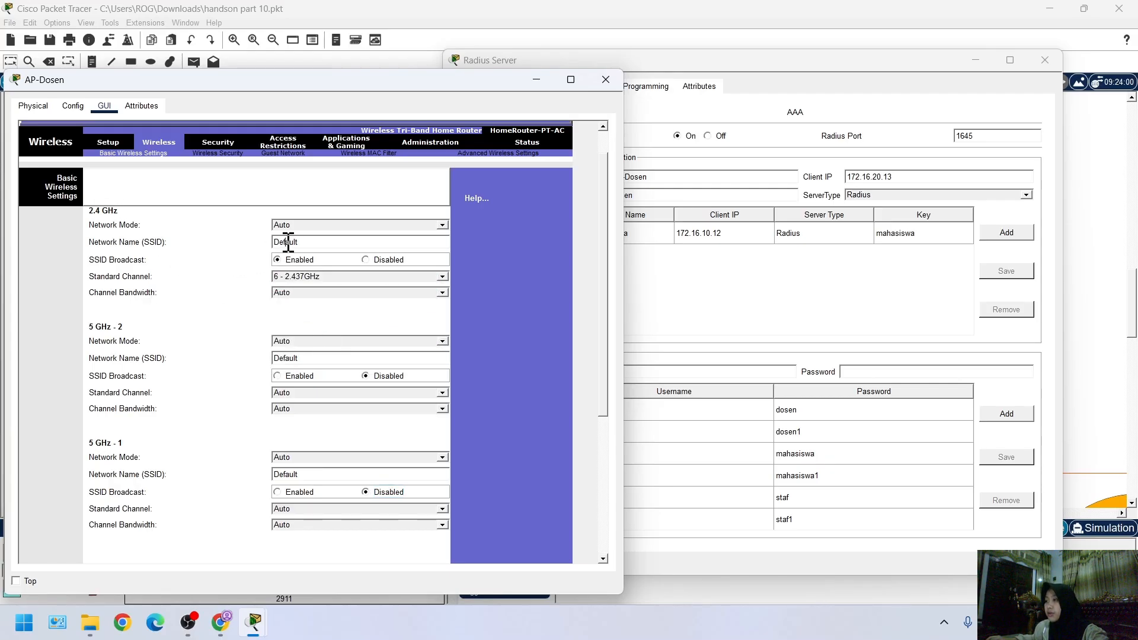
{"action": "double_click", "coordinate": [327, 242]}
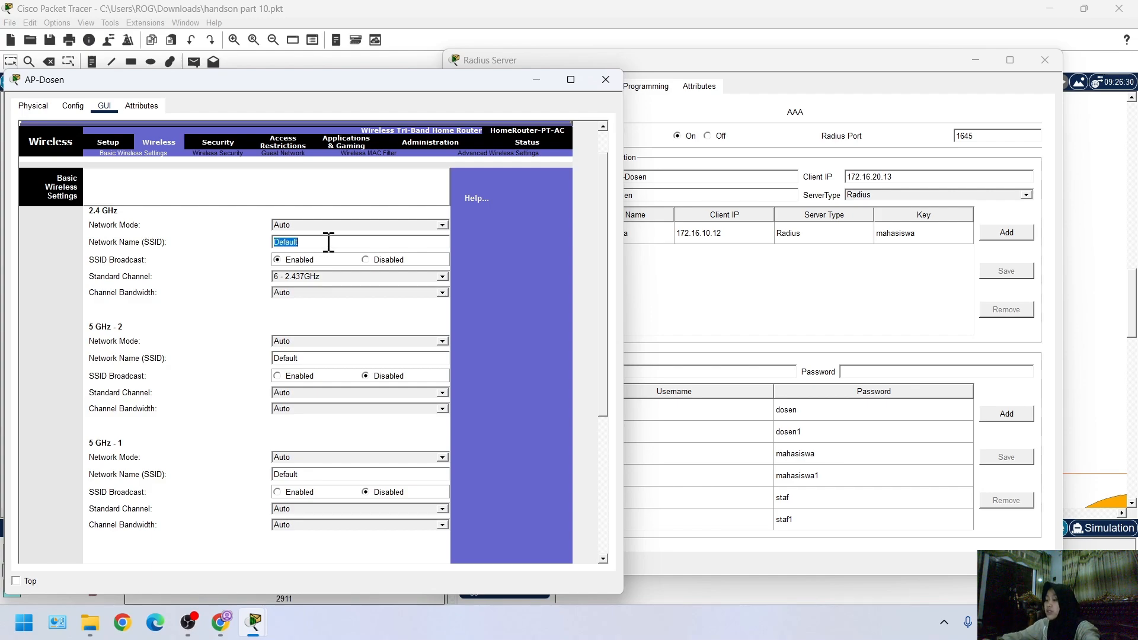
{"action": "type", "text": "AP-Dosen"}
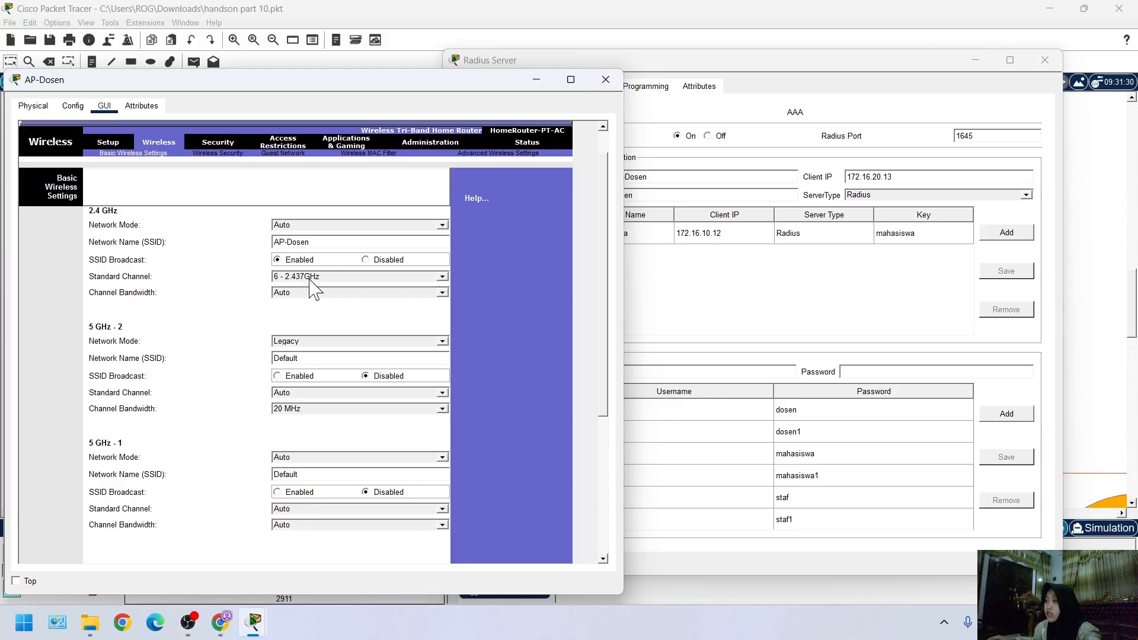
{"action": "scroll", "coordinate": [258, 444], "scroll_direction": "down", "scroll_amount": 3}
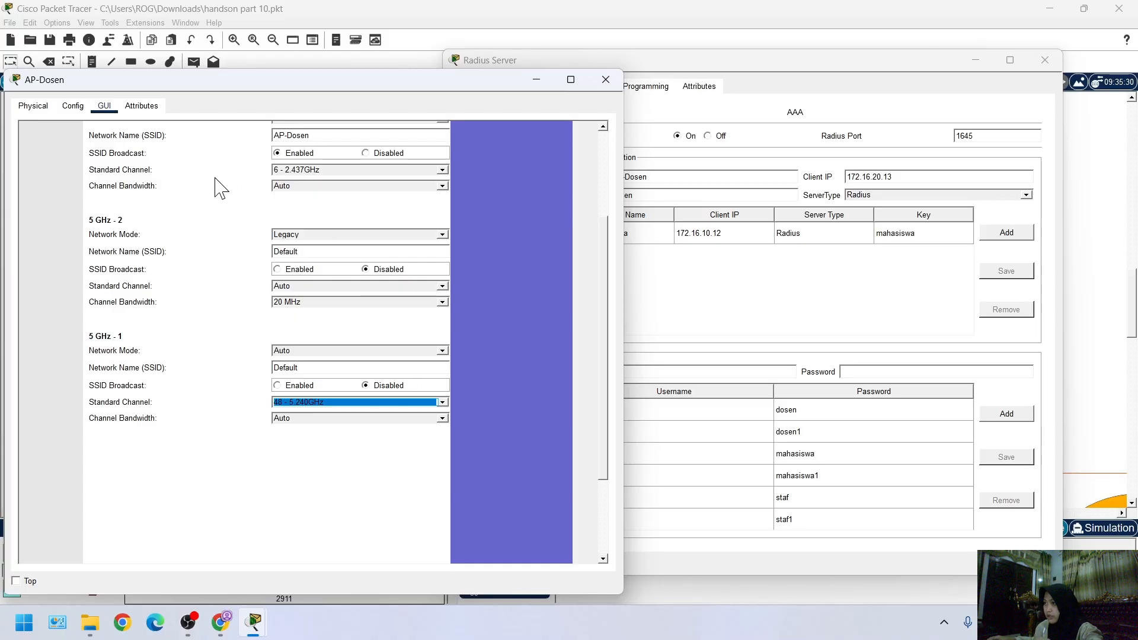
In AP-Dosen's wireless security settings, set the 2.4 GHz security mode to WPA2 Enterprise
{"action": "scroll", "coordinate": [178, 237], "scroll_direction": "up", "scroll_amount": 10}
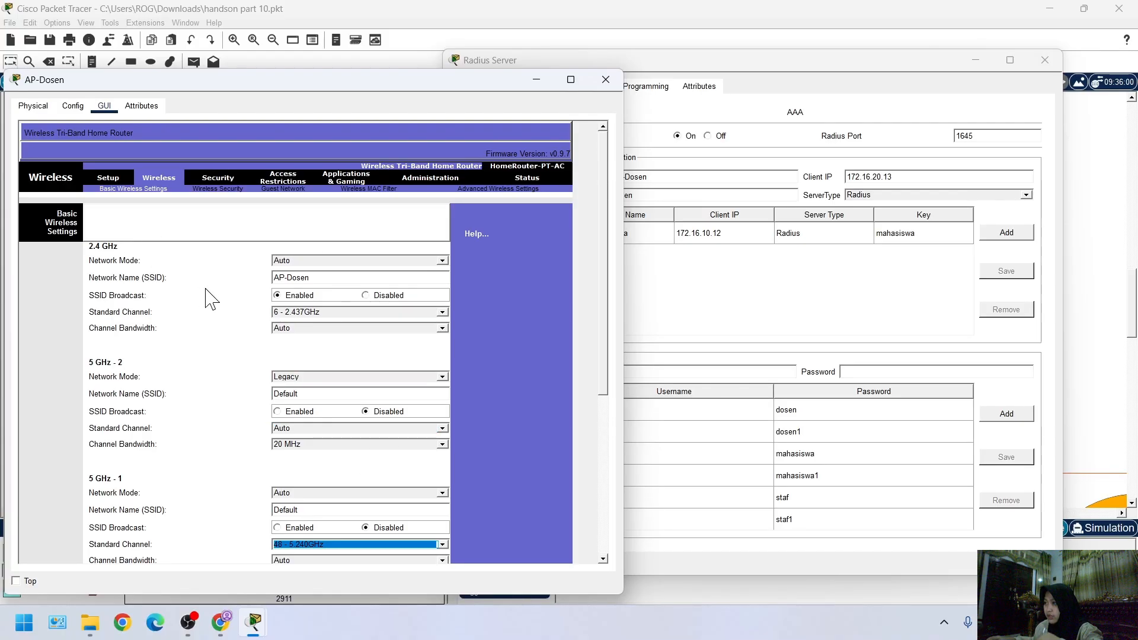
{"action": "left_click", "coordinate": [225, 188]}
{"action": "left_click", "coordinate": [308, 266]}
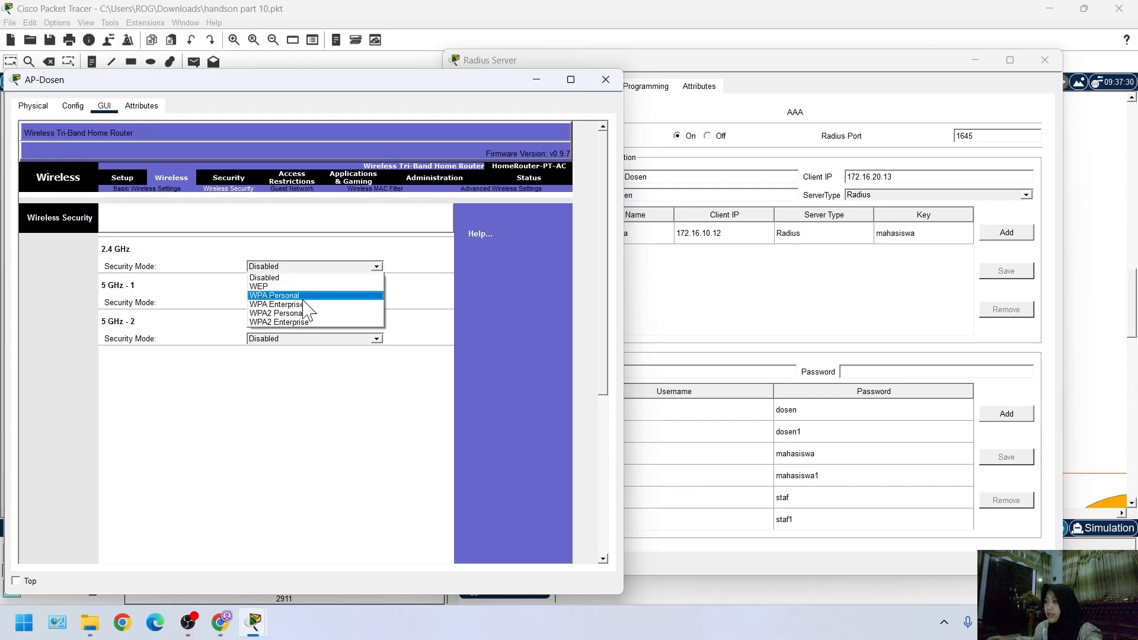
{"action": "left_click", "coordinate": [288, 323]}
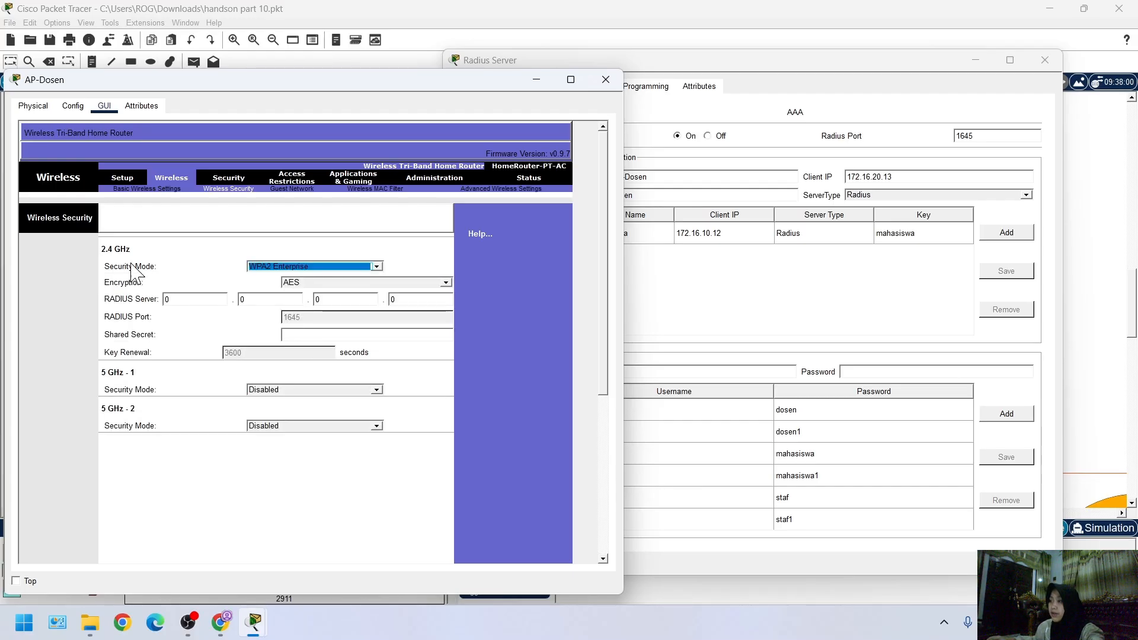
Check the client secret in the Radius Server's AAA settings and enter it as AP-Dosen's 2.4 GHz shared secret
{"action": "left_click", "coordinate": [330, 334]}
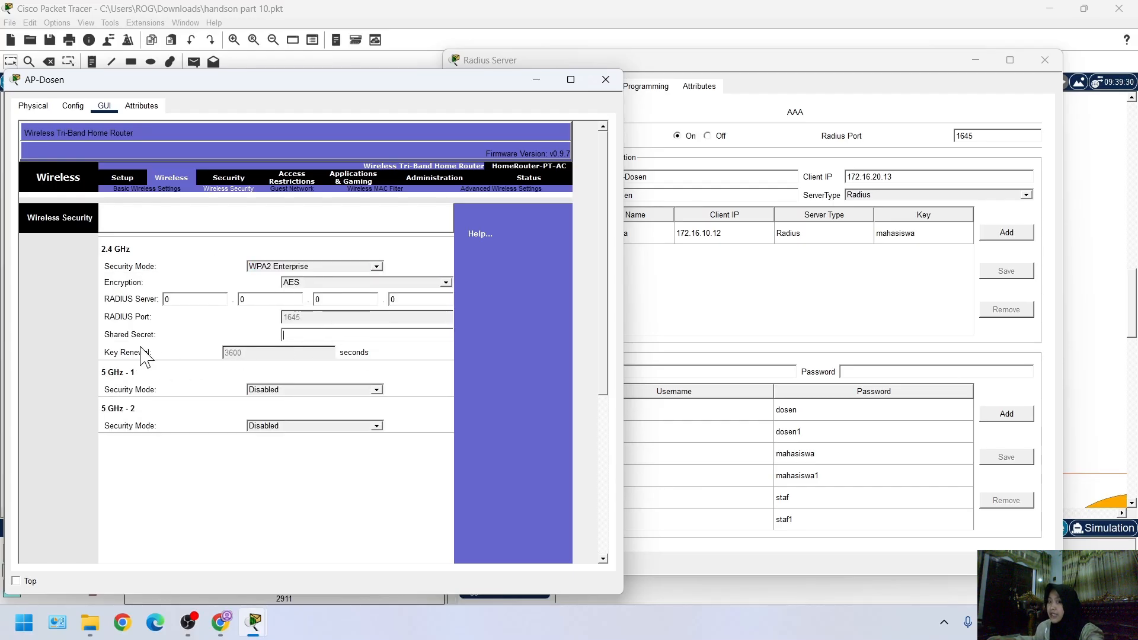
{"action": "left_click", "coordinate": [706, 323]}
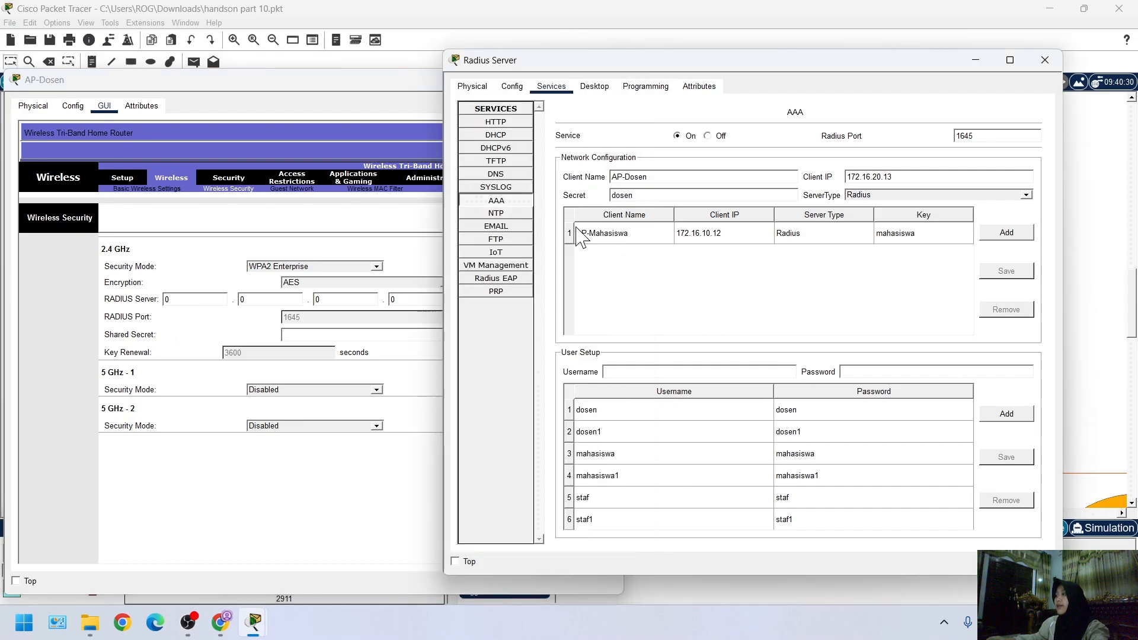
{"action": "left_click", "coordinate": [302, 336]}
{"action": "type", "text": "dosen"}
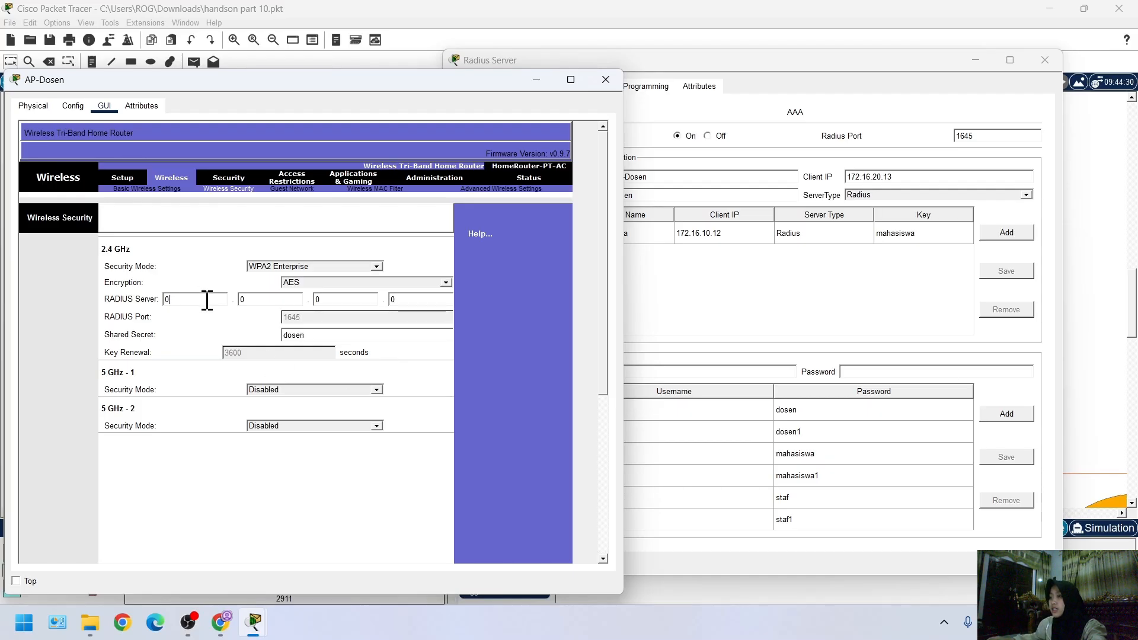
Look up the Radius Server's IPv4 address in its desktop IP Configuration
{"action": "left_click", "coordinate": [341, 65]}
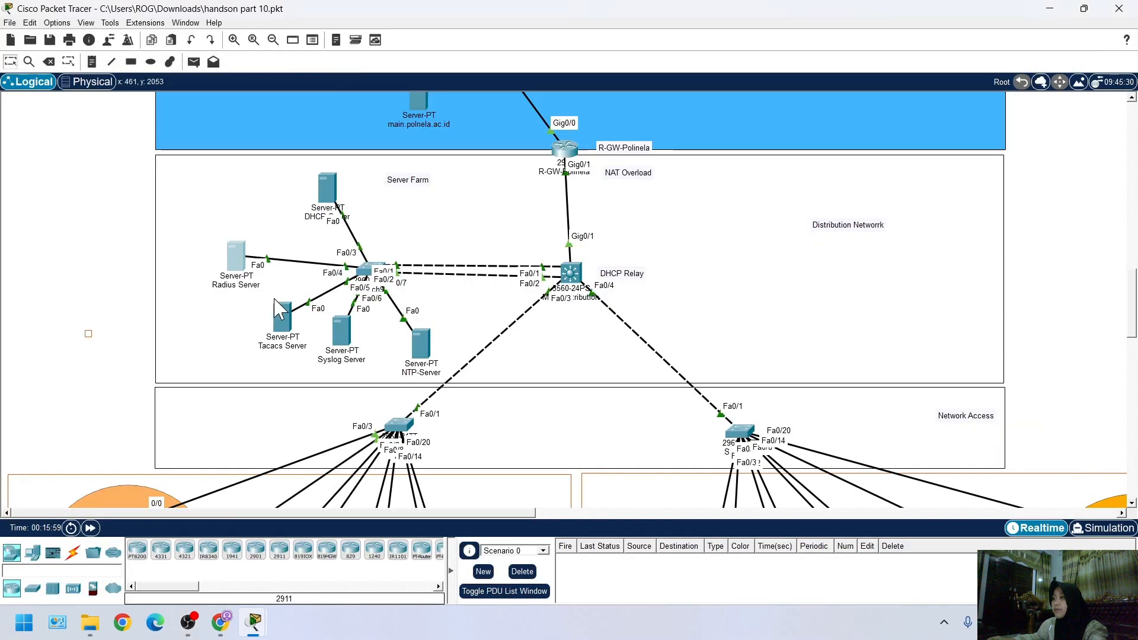
{"action": "left_click", "coordinate": [240, 260]}
{"action": "left_click", "coordinate": [512, 86]}
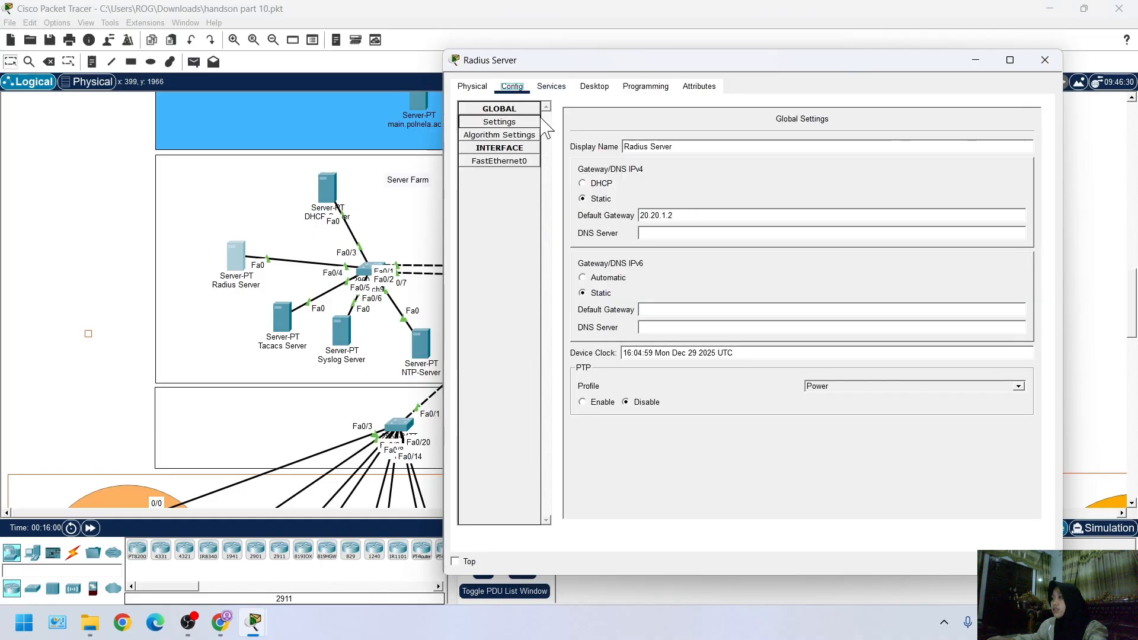
{"action": "left_click", "coordinate": [551, 86]}
{"action": "left_click", "coordinate": [594, 86]}
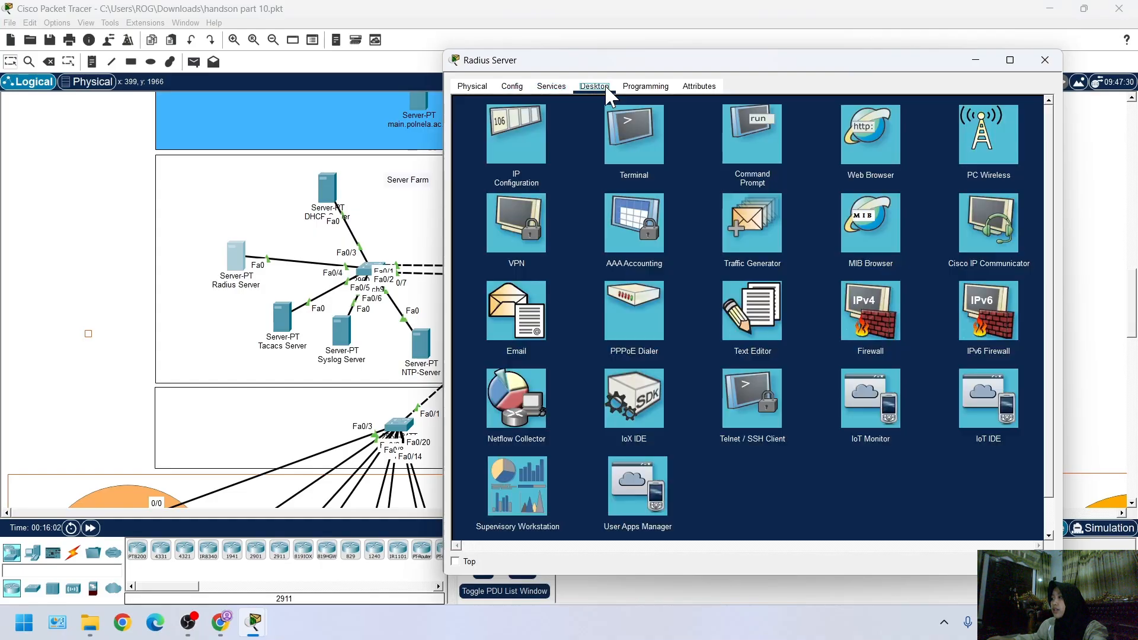
{"action": "left_click", "coordinate": [515, 127]}
{"action": "left_click_drag", "start_coordinate": [697, 159], "coordinate": [640, 152]}
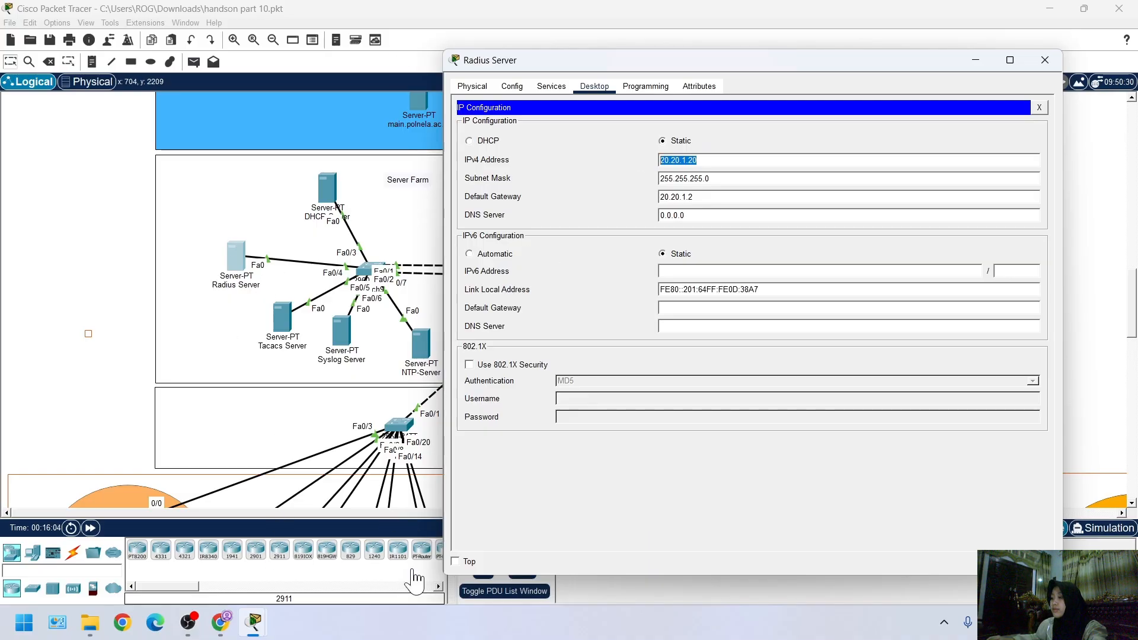
Set the RADIUS server address in AP-Dosen's 2.4 GHz security settings to 20.20.1.20
{"action": "mouse_move", "coordinate": [267, 630]}
{"action": "left_click", "coordinate": [356, 557]}
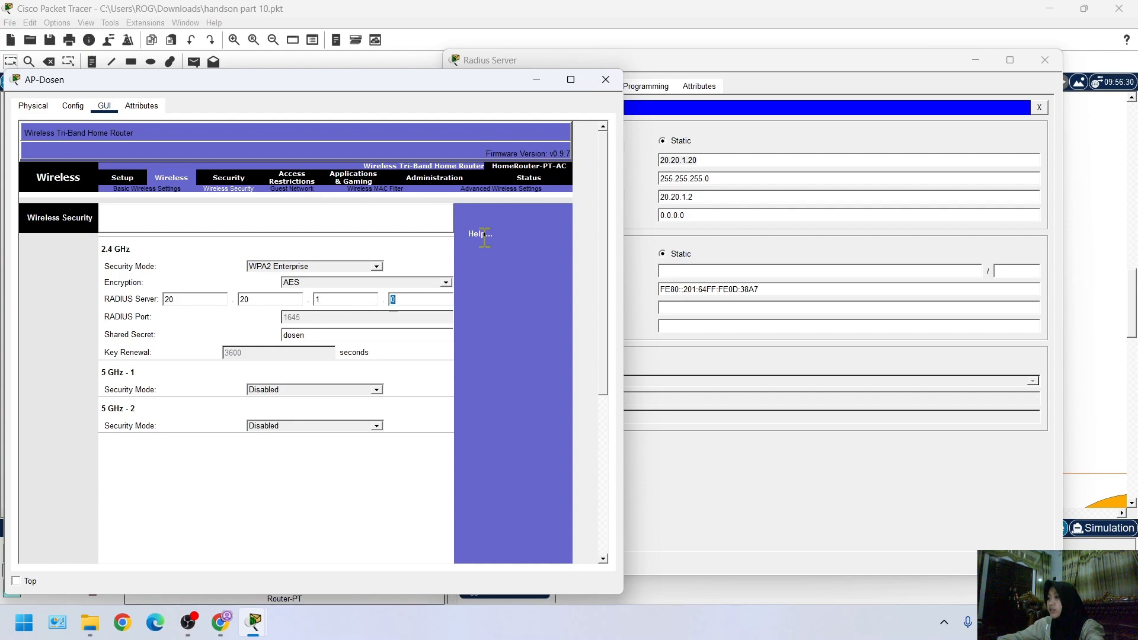
{"action": "type", "text": "20"}
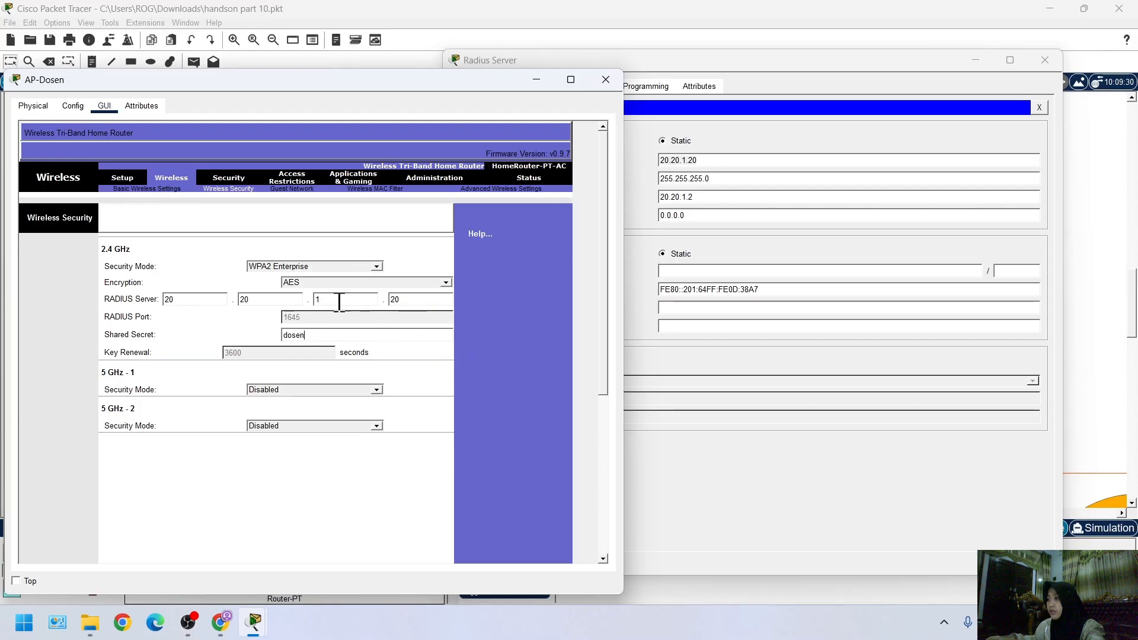
Try to save AP-Dosen's wireless security settings, and dismiss the dialog
{"action": "scroll", "coordinate": [280, 359], "scroll_direction": "down", "scroll_amount": 10}
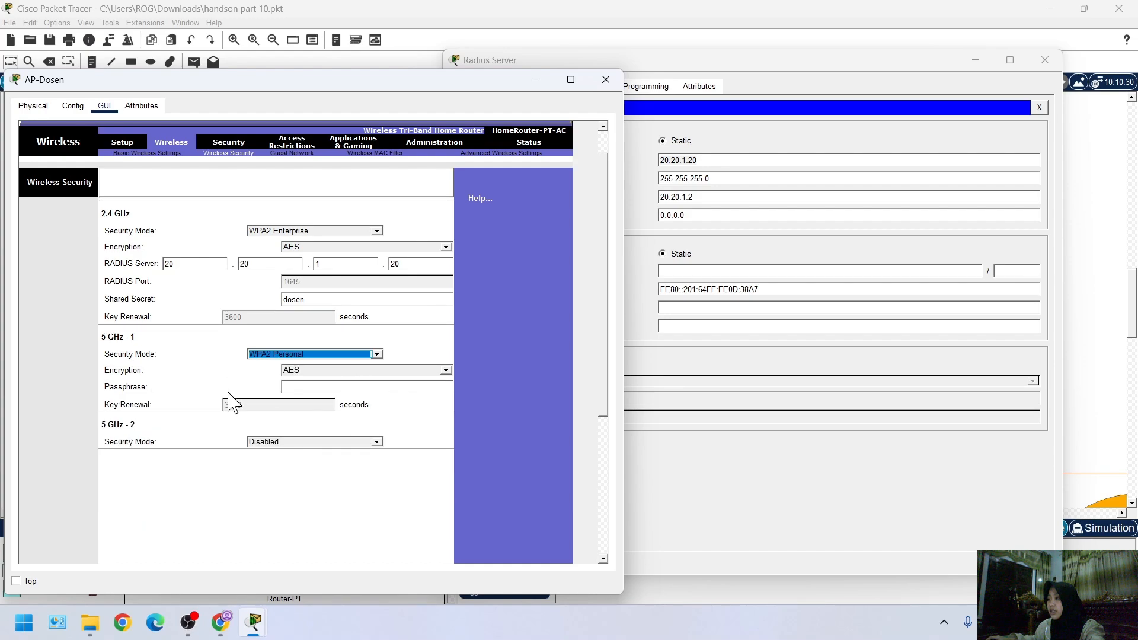
{"action": "left_click", "coordinate": [325, 541]}
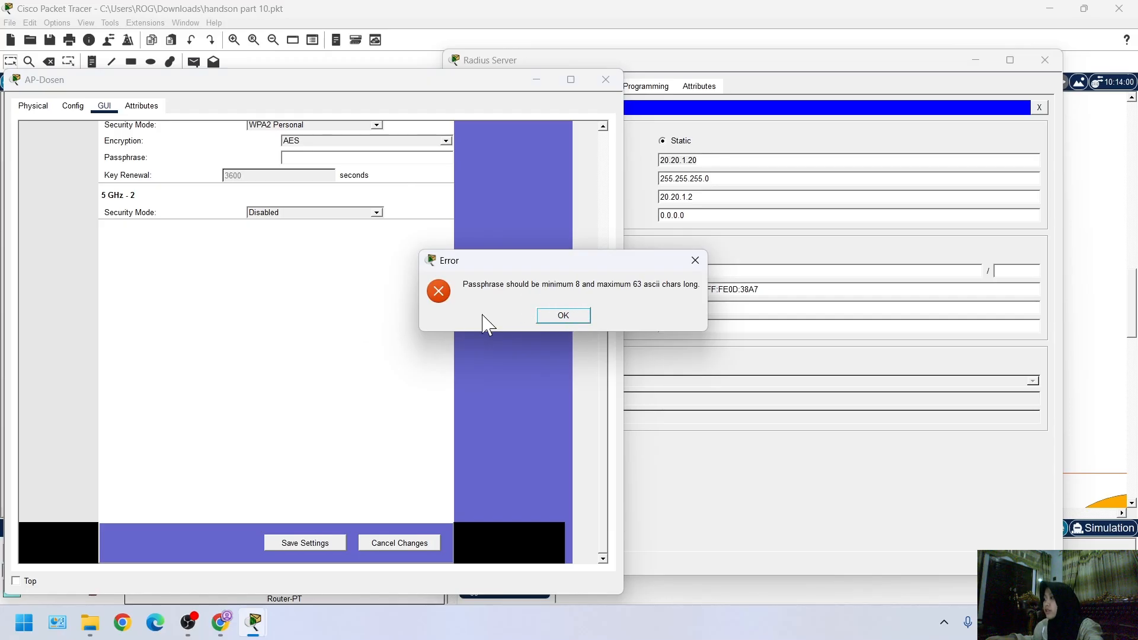
{"action": "left_click", "coordinate": [576, 319]}
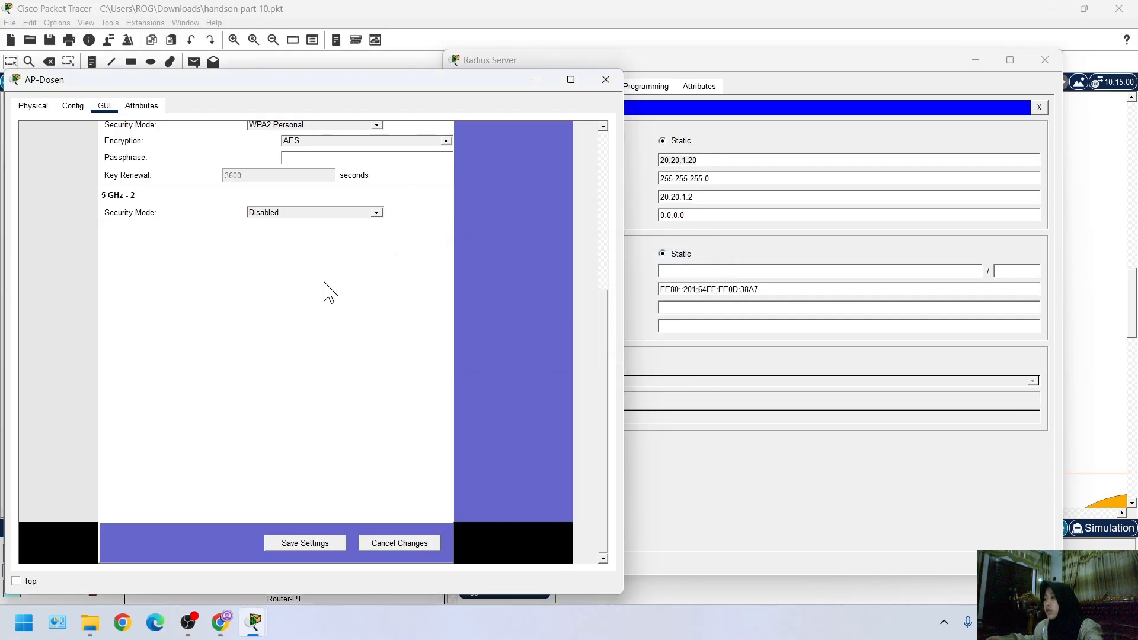
Set the 5 GHz - 1 security mode to Disabled in AP-Dosen's wireless security settings
{"action": "scroll", "coordinate": [293, 247], "scroll_direction": "up", "scroll_amount": 2}
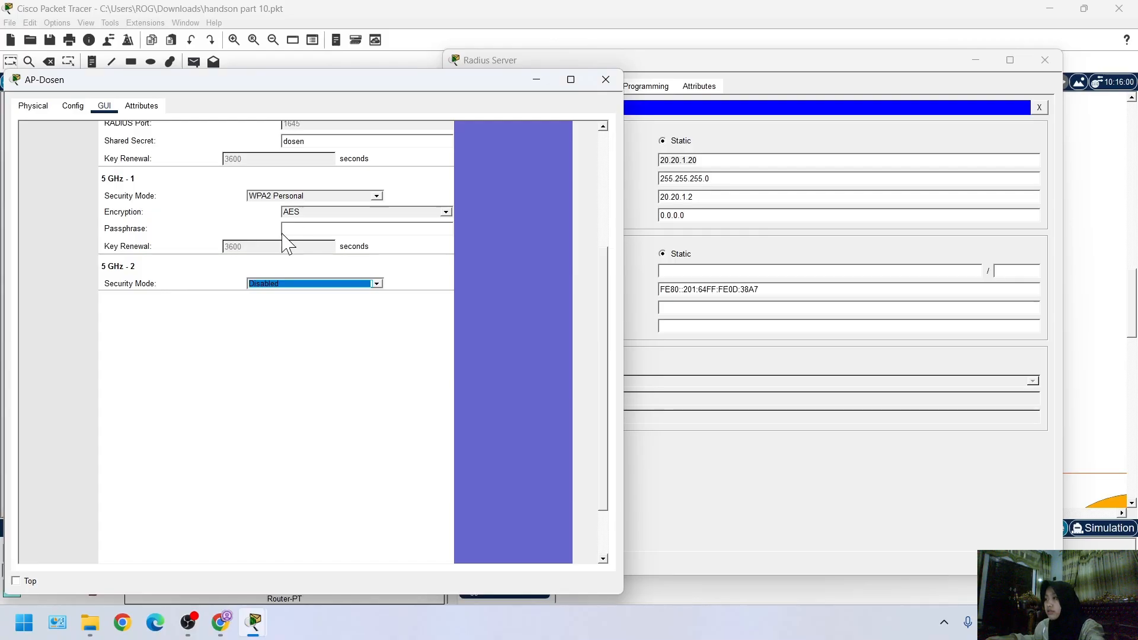
{"action": "scroll", "coordinate": [306, 237], "scroll_direction": "up", "scroll_amount": 3}
{"action": "left_click", "coordinate": [295, 449]}
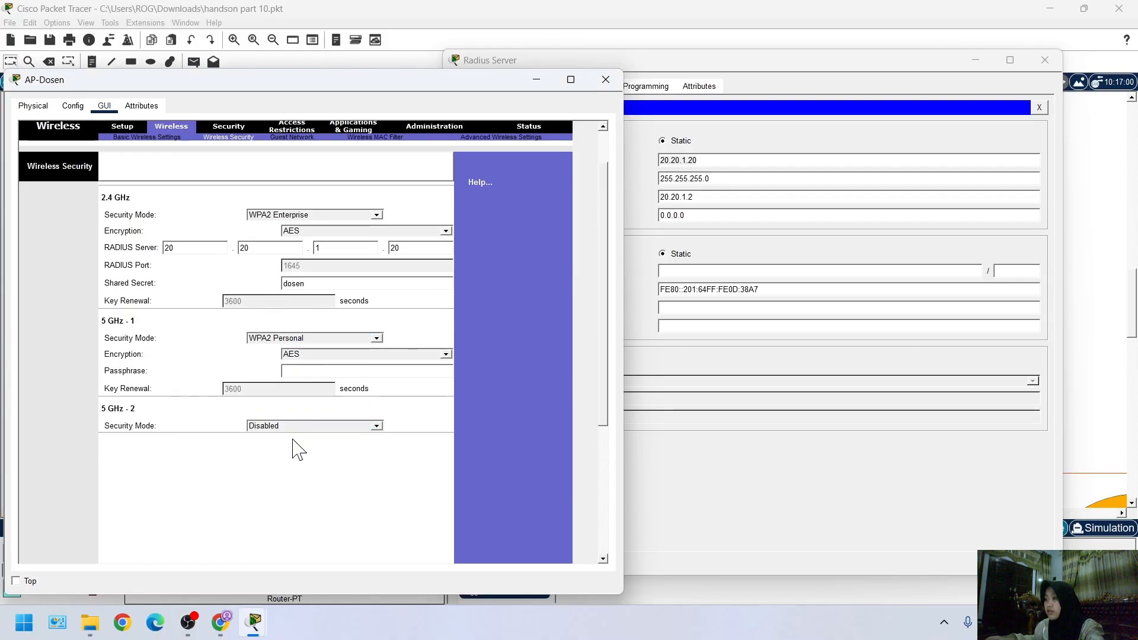
{"action": "left_click", "coordinate": [365, 339]}
{"action": "left_click", "coordinate": [332, 348]}
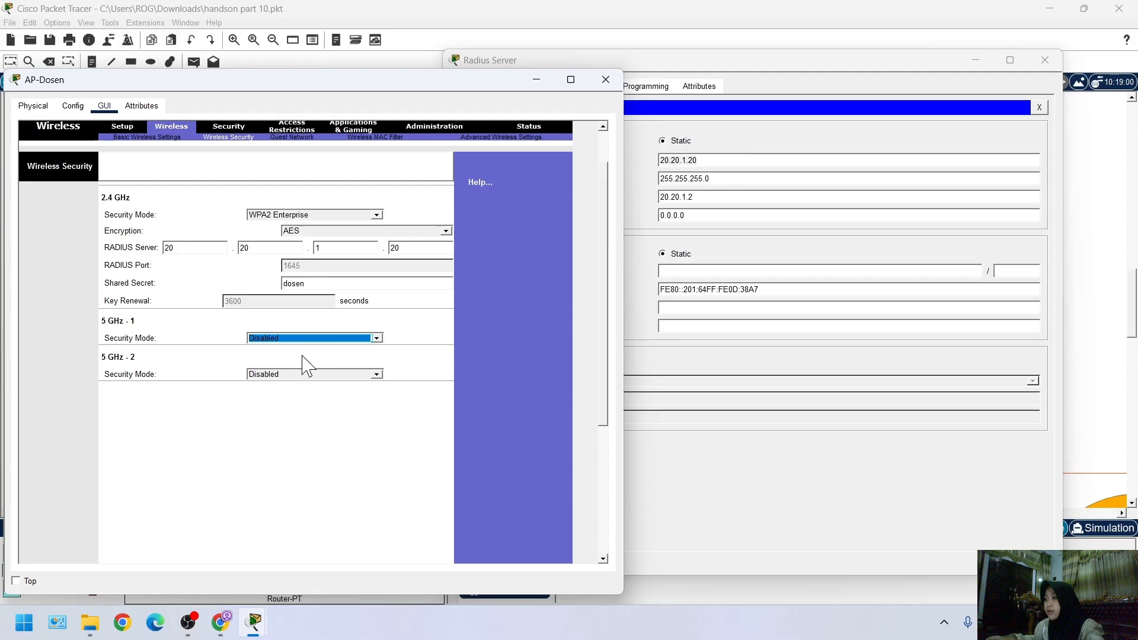
{"action": "left_click", "coordinate": [300, 415]}
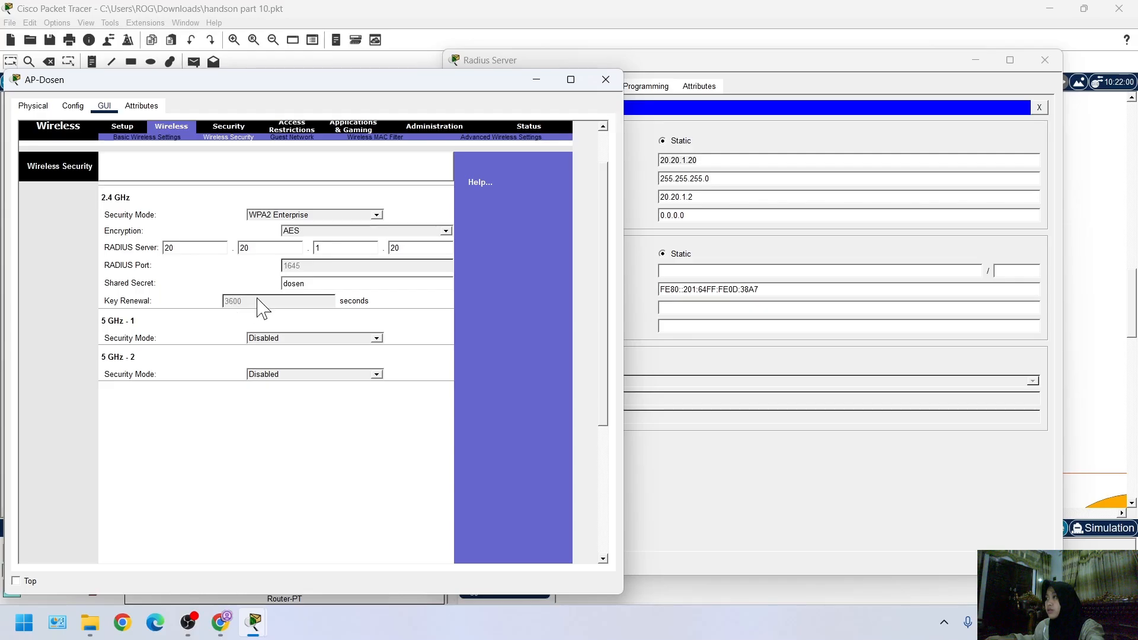
Save AP-Dosen's wireless security settings and return to the 2.4 GHz section to review them
{"action": "scroll", "coordinate": [295, 303], "scroll_direction": "down", "scroll_amount": 5}
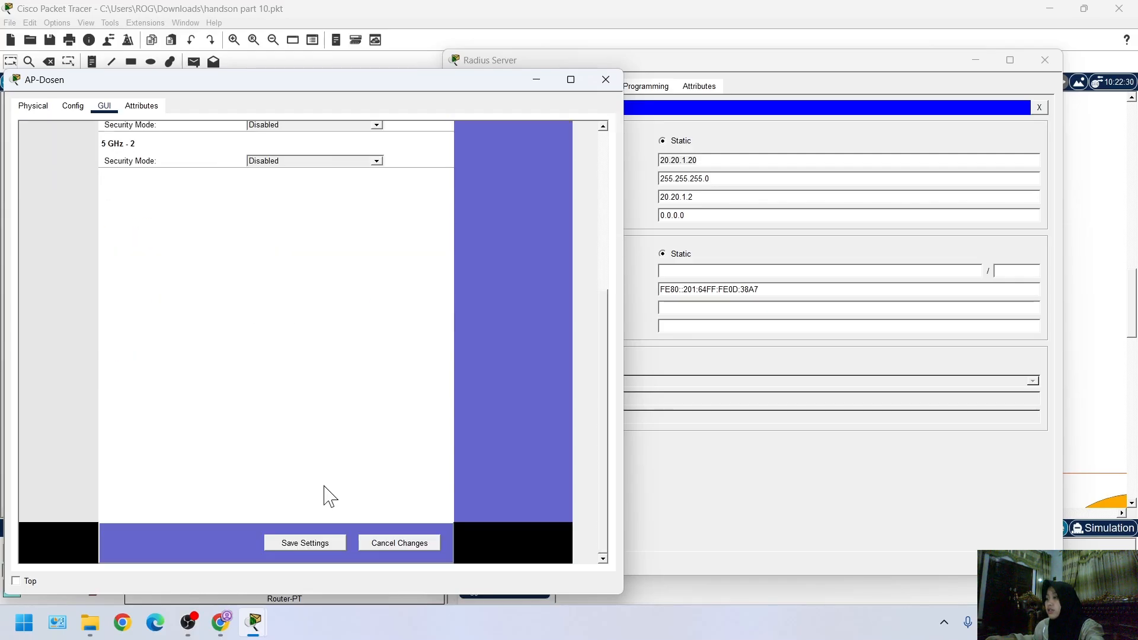
{"action": "left_click", "coordinate": [315, 543]}
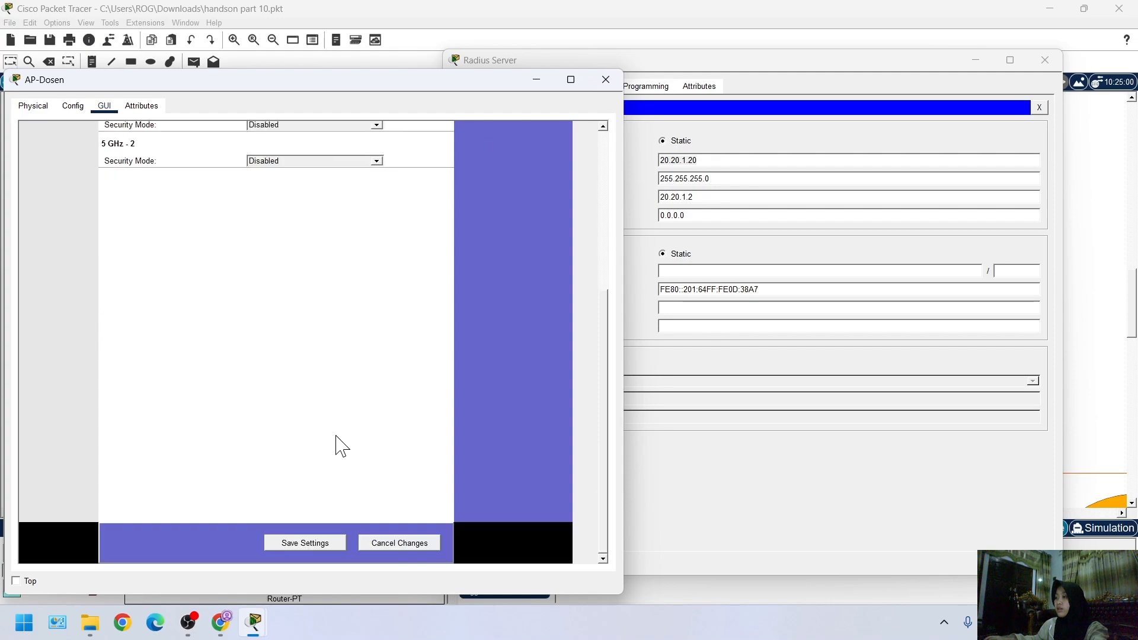
{"action": "left_click", "coordinate": [305, 542]}
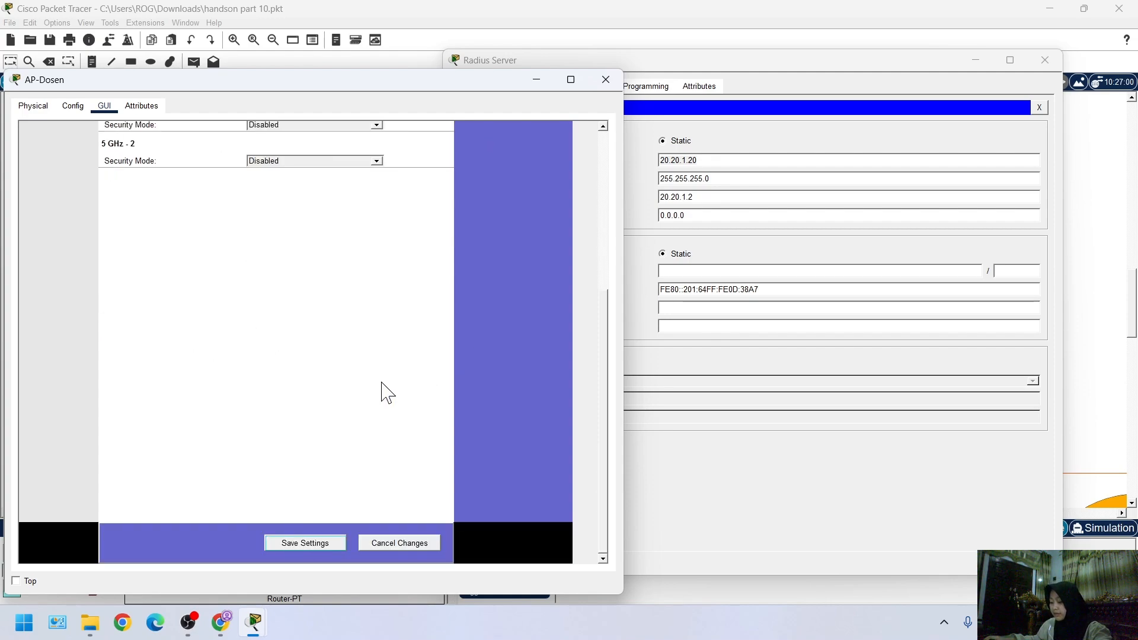
{"action": "scroll", "coordinate": [368, 379], "scroll_direction": "up", "scroll_amount": 5}
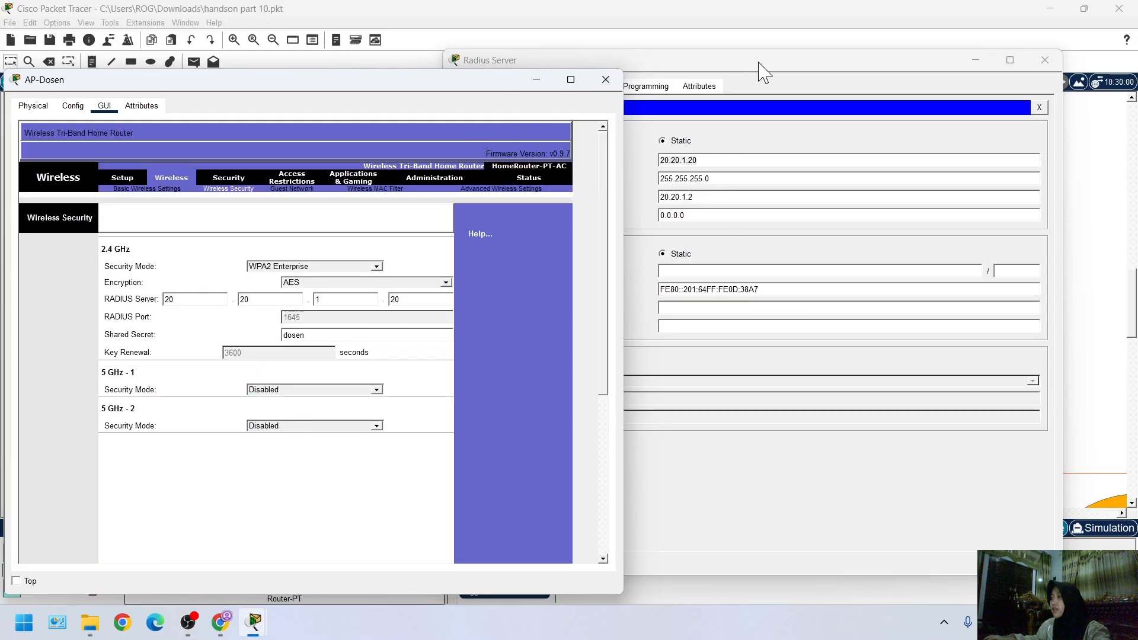
Add AP-Dosen with client IP 172.16.20.13 to the Radius Server's AAA clients, and select the AP-Mahasiswa entry
{"action": "left_click", "coordinate": [602, 57]}
{"action": "left_click", "coordinate": [552, 88]}
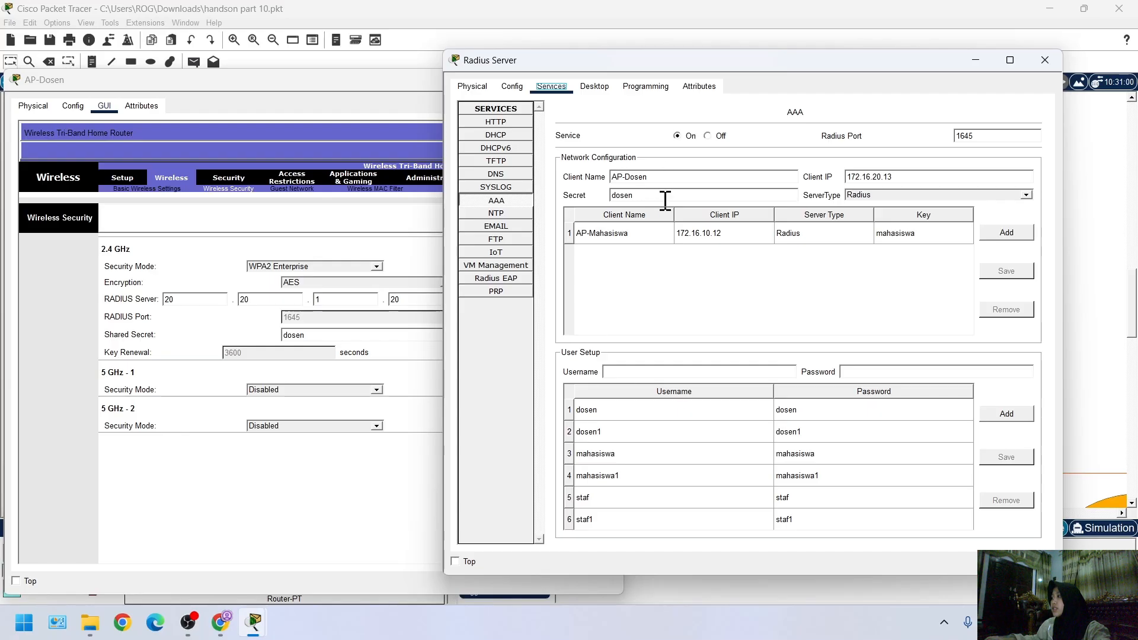
{"action": "left_click", "coordinate": [1008, 233]}
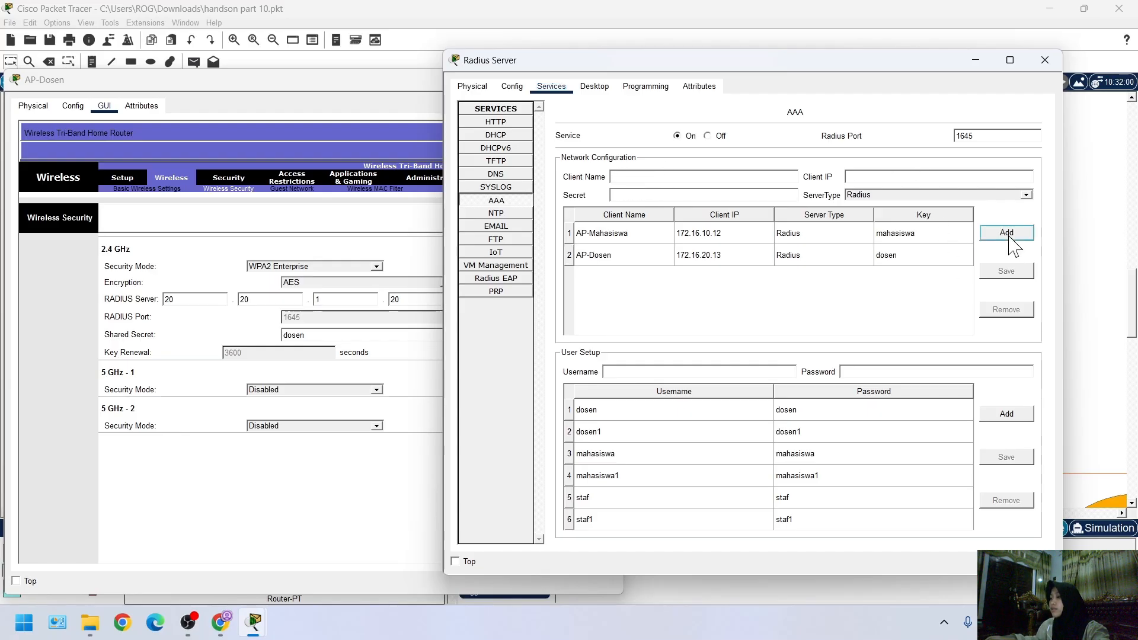
{"action": "left_click", "coordinate": [655, 234]}
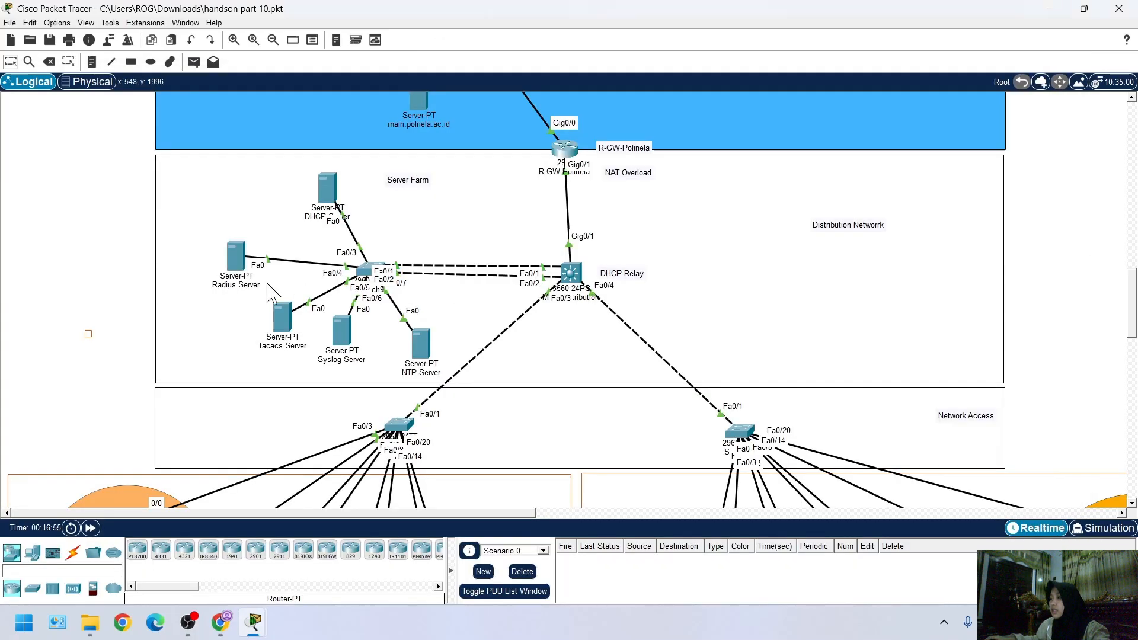
Replace laptop Dosen 2's Ethernet module with a WPC300N wireless module, powering it off for the swap and back on
{"action": "scroll", "coordinate": [228, 330], "scroll_direction": "down", "scroll_amount": 10}
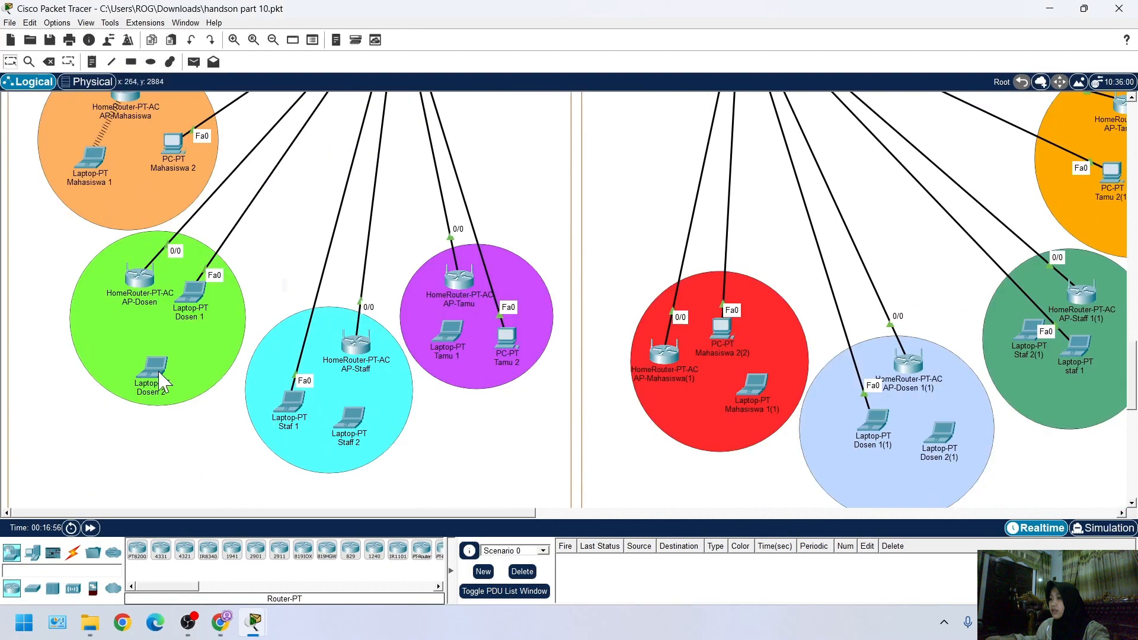
{"action": "left_click", "coordinate": [158, 364]}
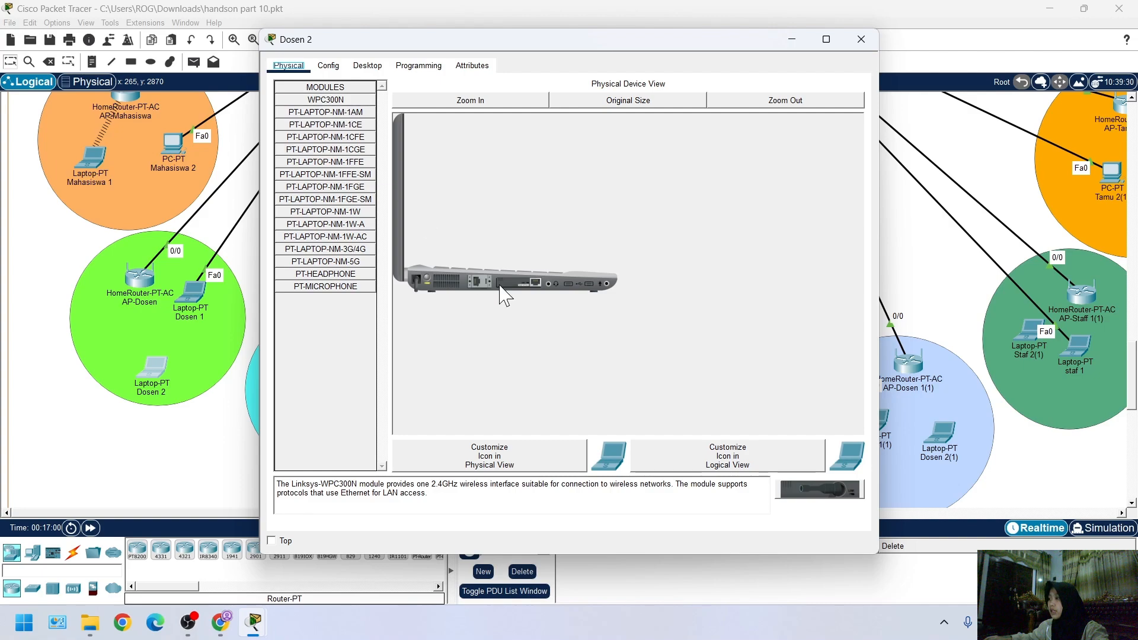
{"action": "left_click_drag", "start_coordinate": [510, 284], "coordinate": [329, 349]}
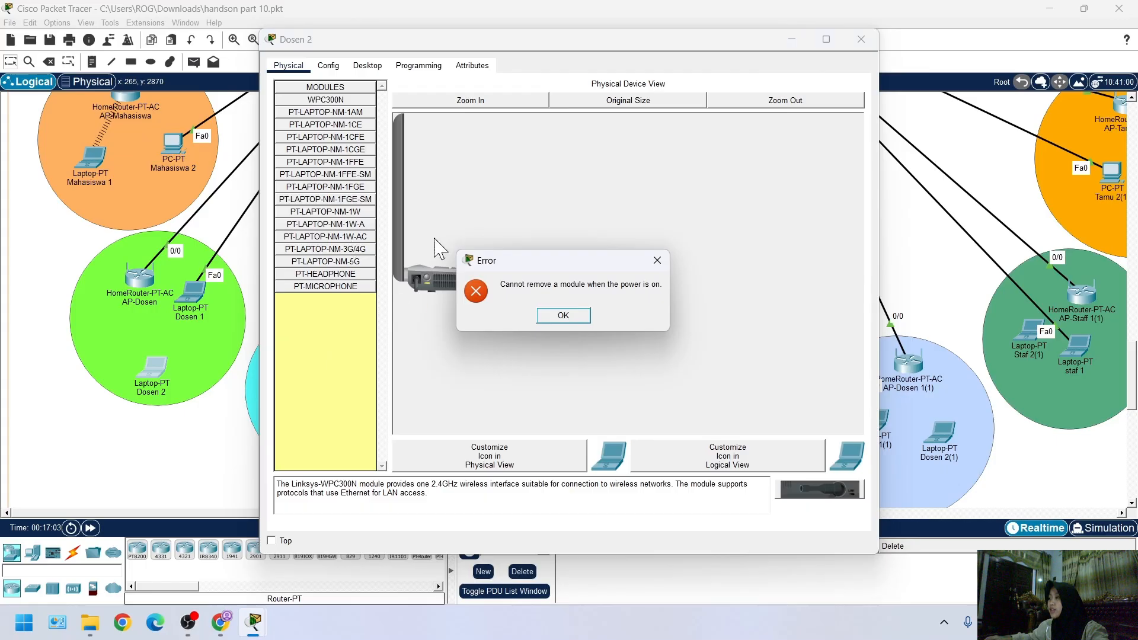
{"action": "left_click", "coordinate": [572, 316]}
{"action": "left_click", "coordinate": [483, 106]}
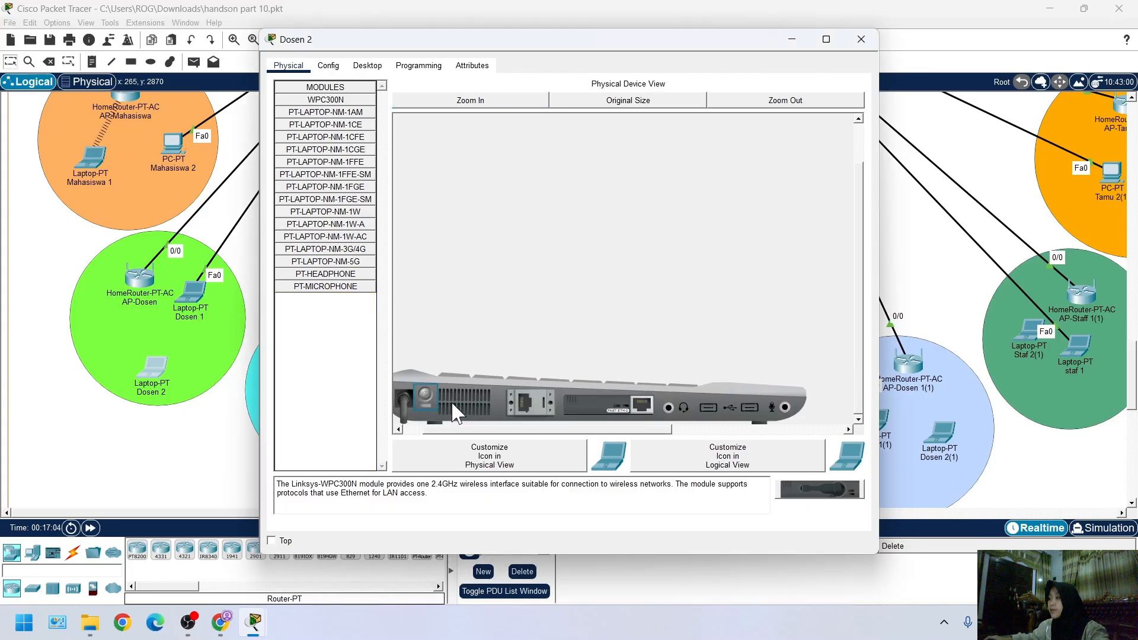
{"action": "left_click_drag", "start_coordinate": [641, 407], "coordinate": [349, 374]}
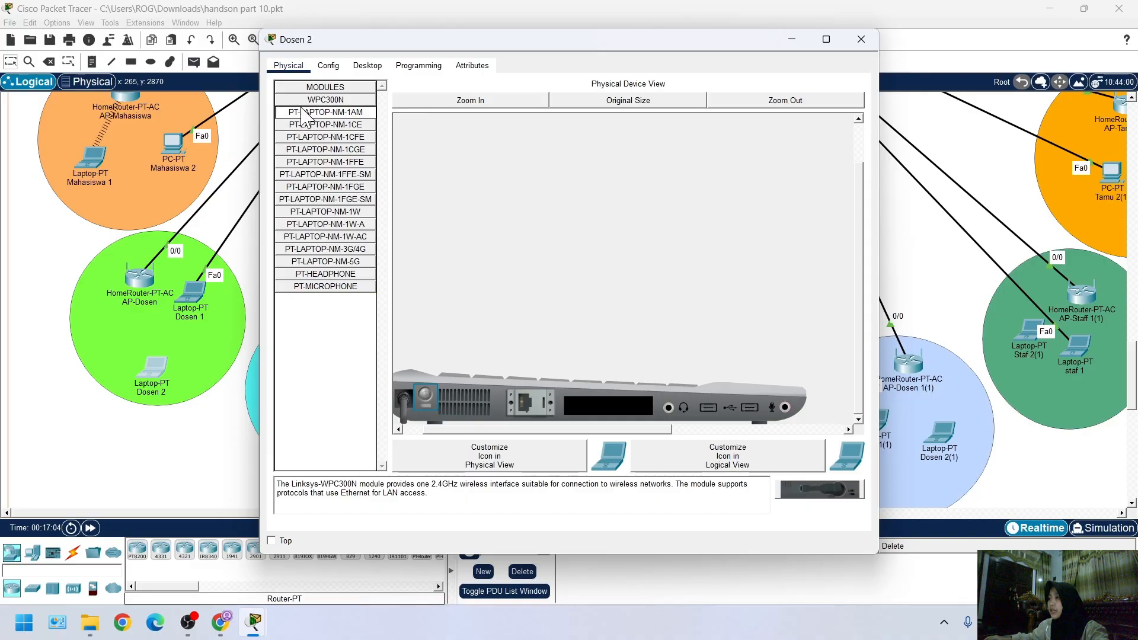
{"action": "left_click_drag", "start_coordinate": [321, 106], "coordinate": [623, 409]}
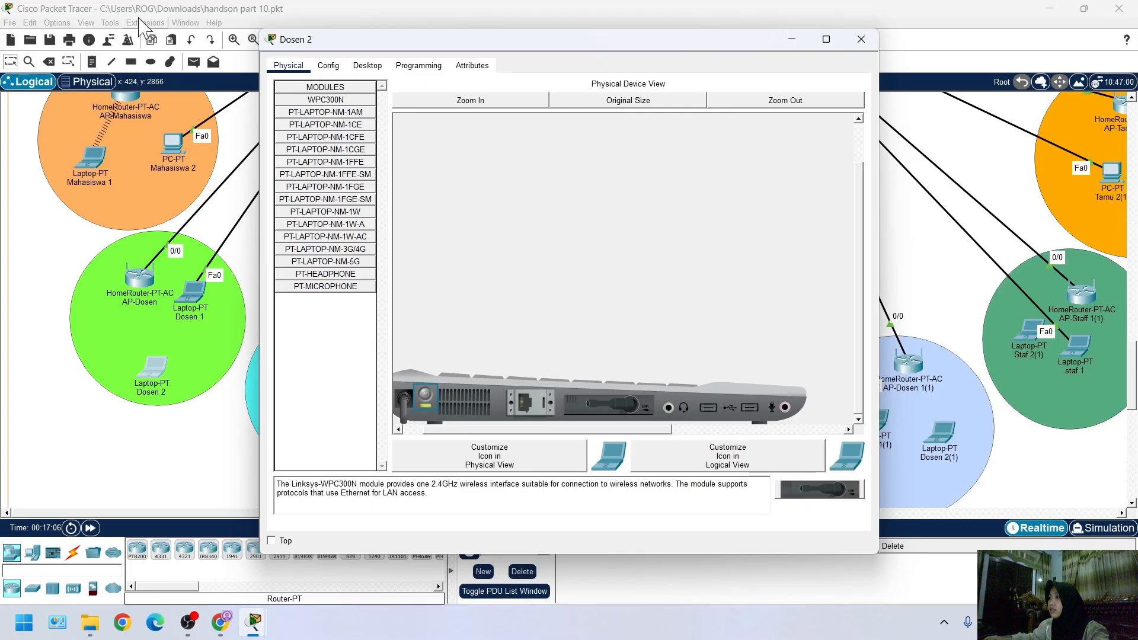
{"action": "left_click", "coordinate": [861, 39]}
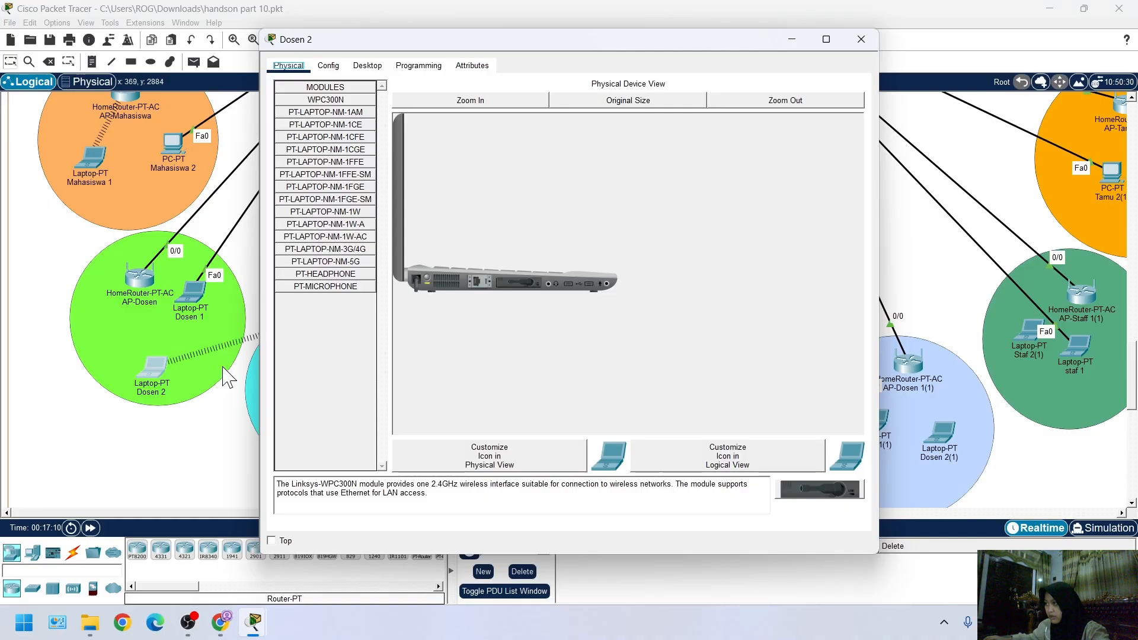
Try DHCP addressing on Dosen 2's Wireless0 interface, and leave its IPv4 configuration on Static
{"action": "left_click", "coordinate": [368, 65]}
{"action": "left_click", "coordinate": [325, 113]}
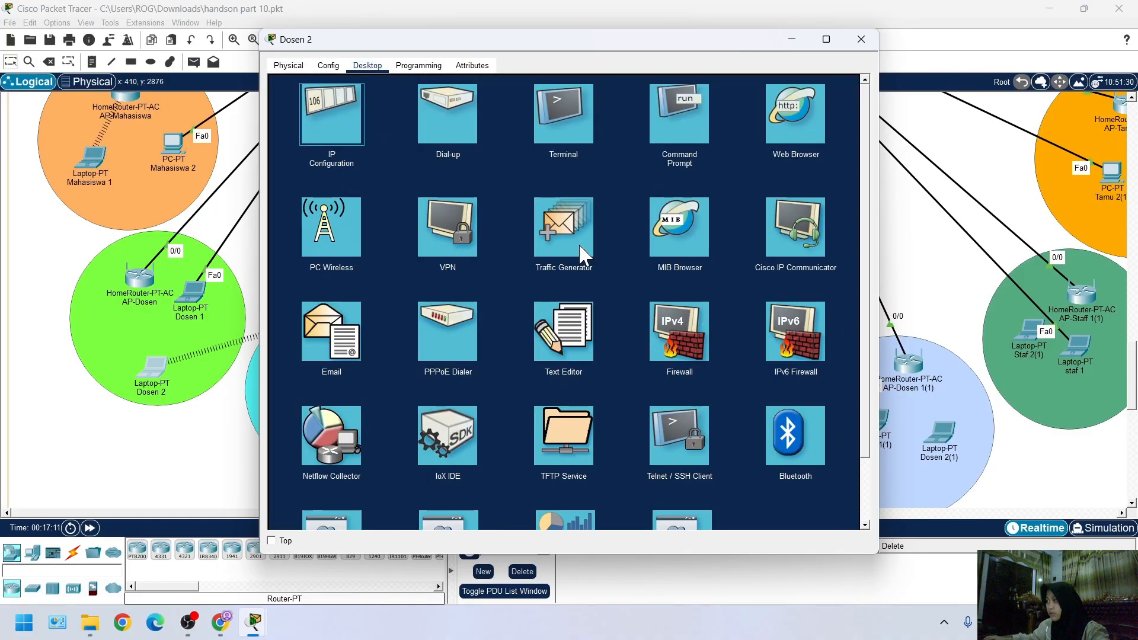
{"action": "left_click", "coordinate": [479, 135]}
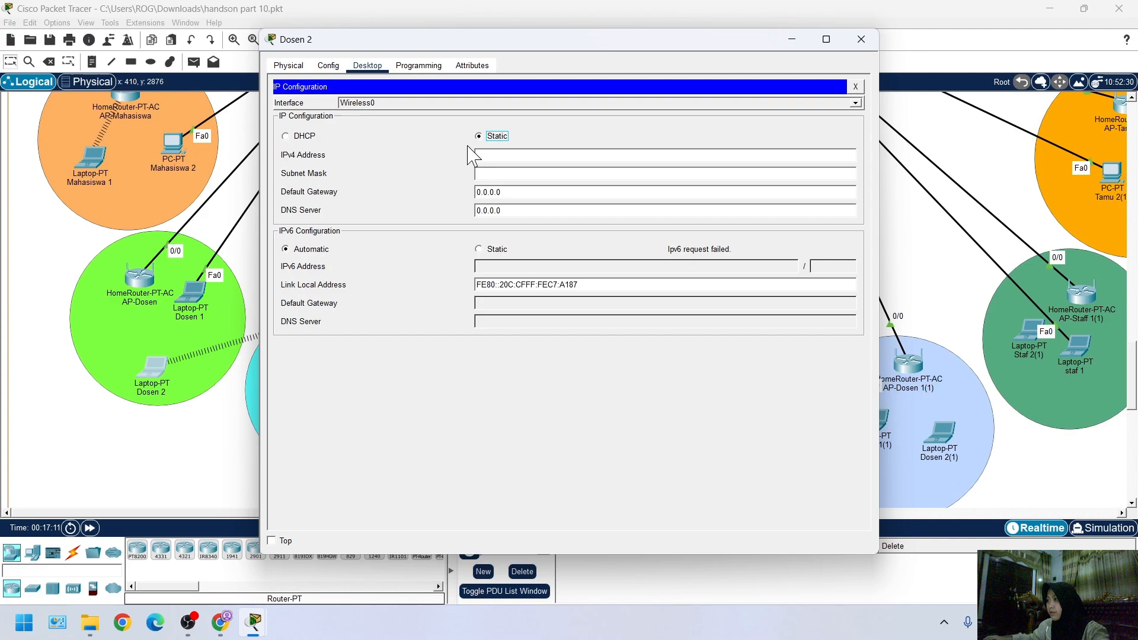
{"action": "left_click", "coordinate": [316, 141]}
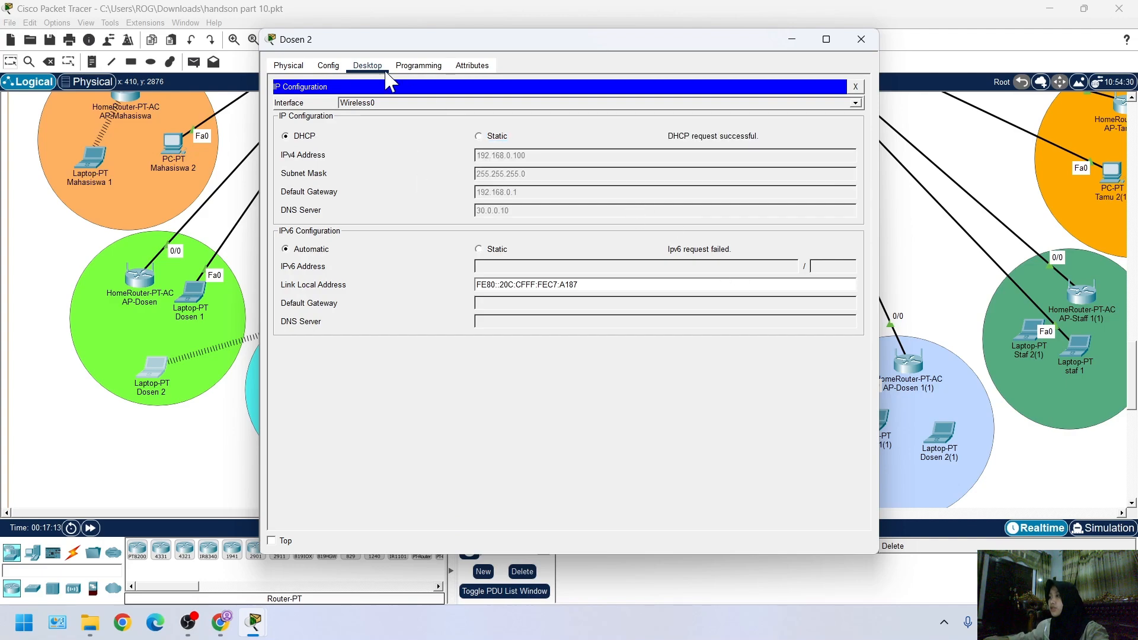
{"action": "left_click", "coordinate": [479, 136]}
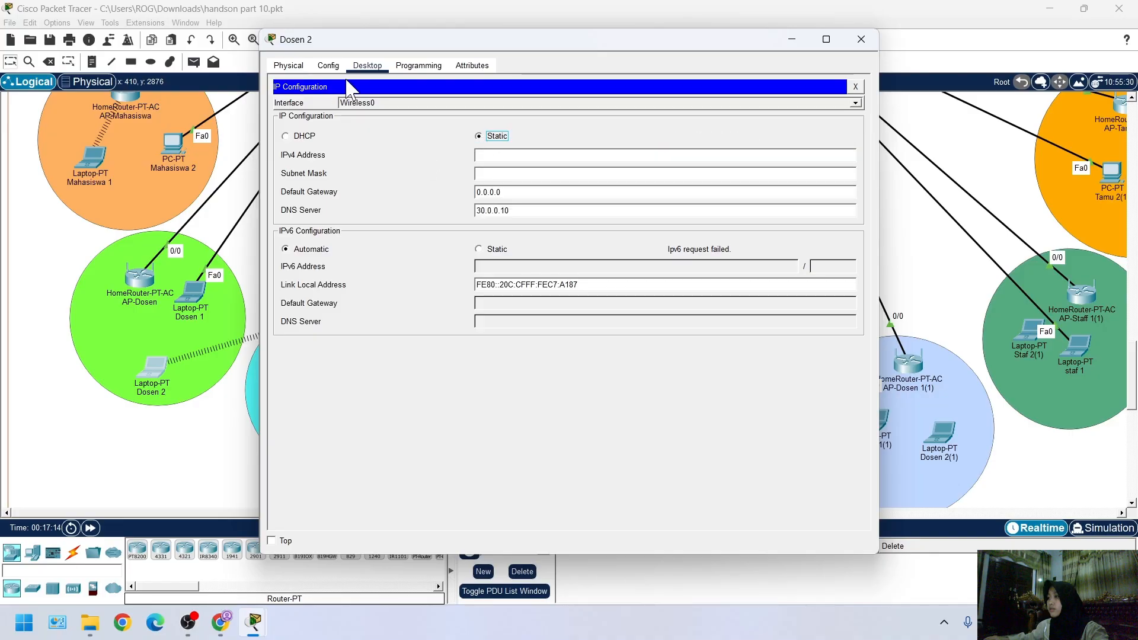
{"action": "left_click", "coordinate": [305, 136]}
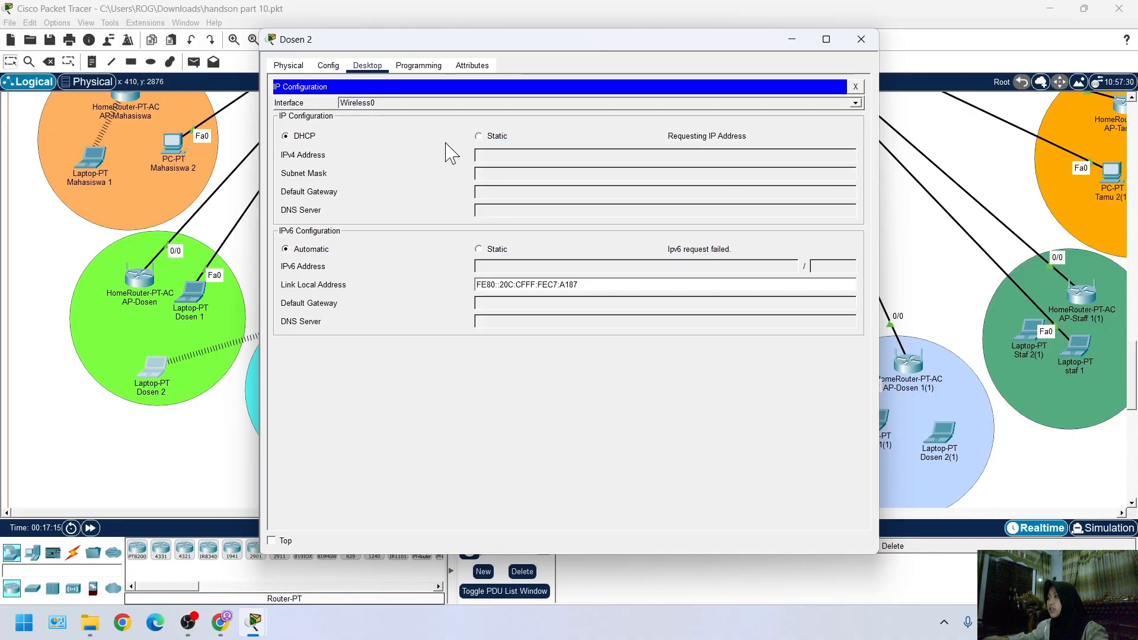
{"action": "left_click", "coordinate": [479, 136]}
{"action": "left_click", "coordinate": [856, 87]}
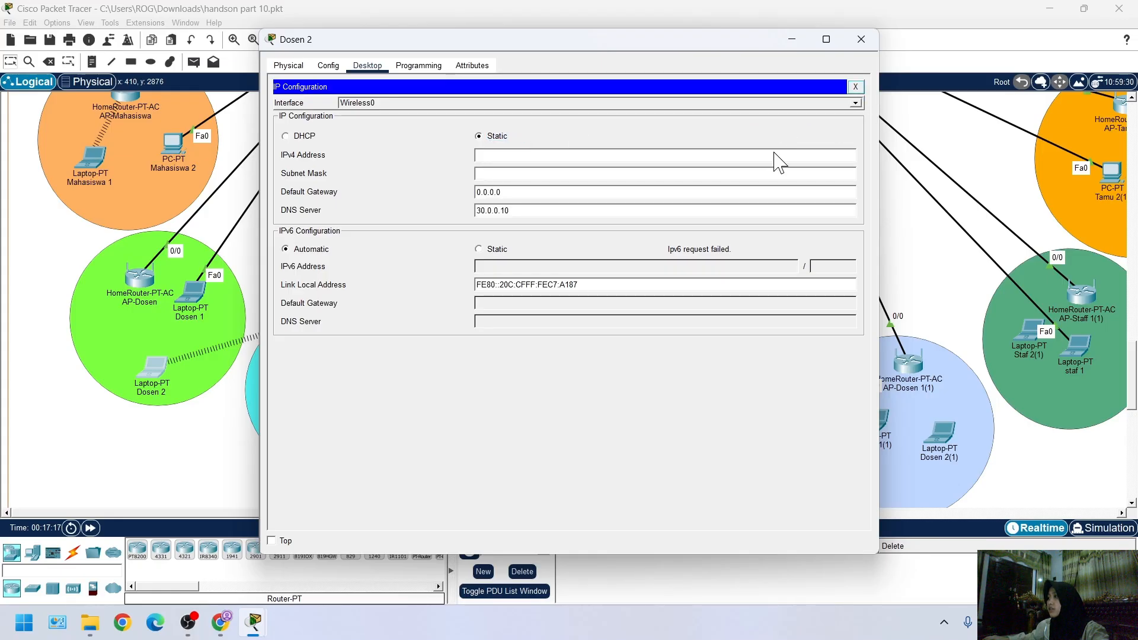
{"action": "left_click", "coordinate": [11, 367]}
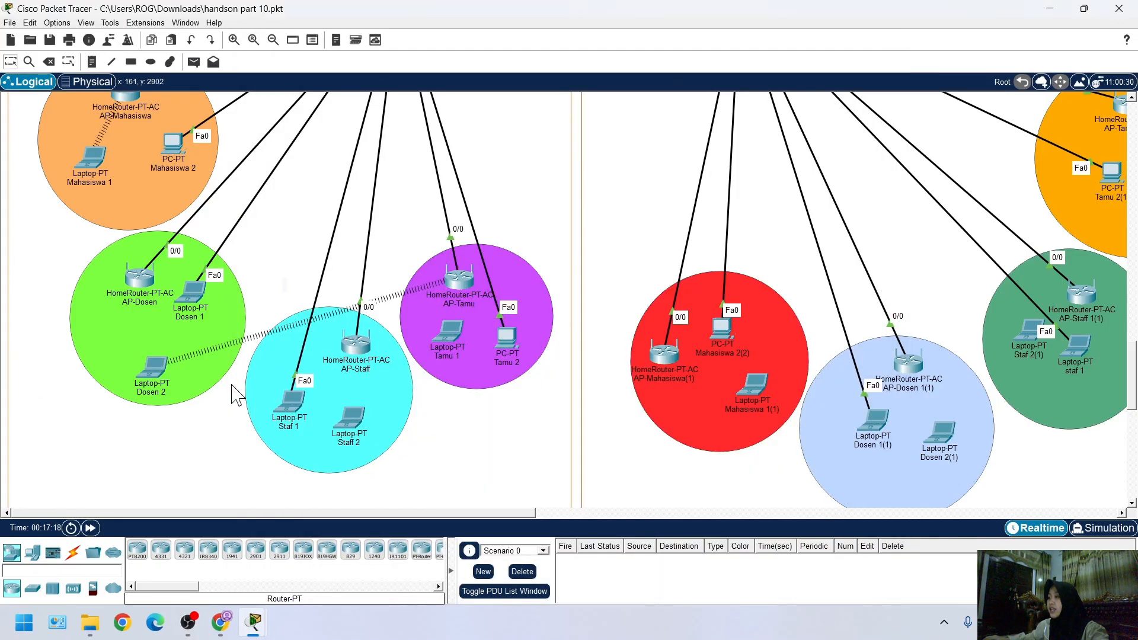
Edit the Default profile in Dosen 2's PC Wireless utility, selecting the AP-Dosen network and opening its advanced setup
{"action": "left_click", "coordinate": [153, 370]}
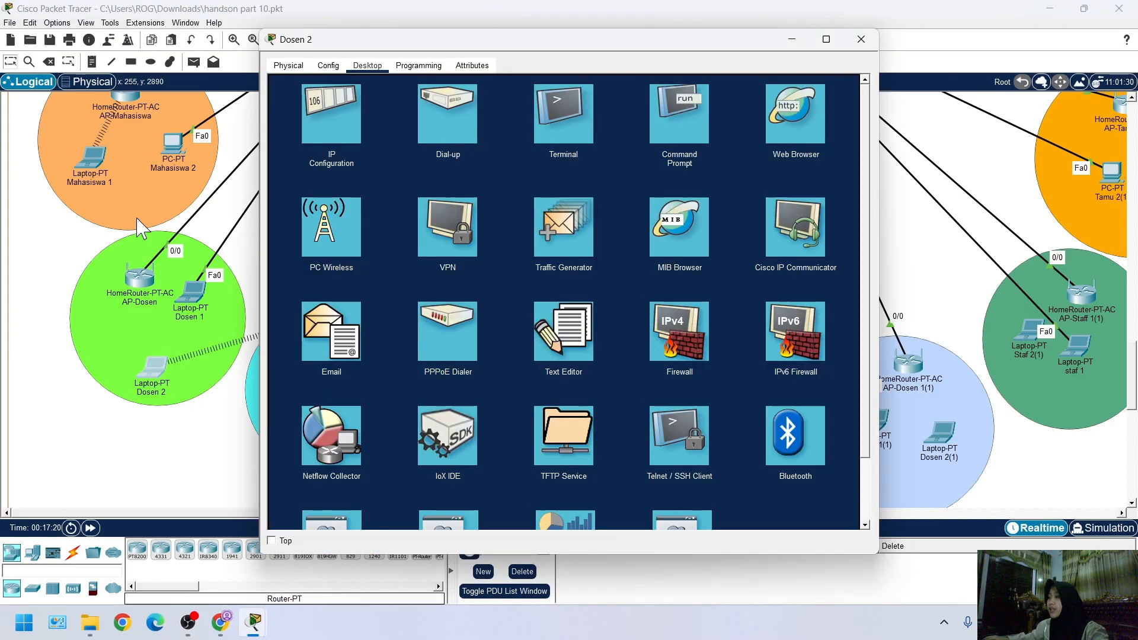
{"action": "left_click", "coordinate": [333, 234]}
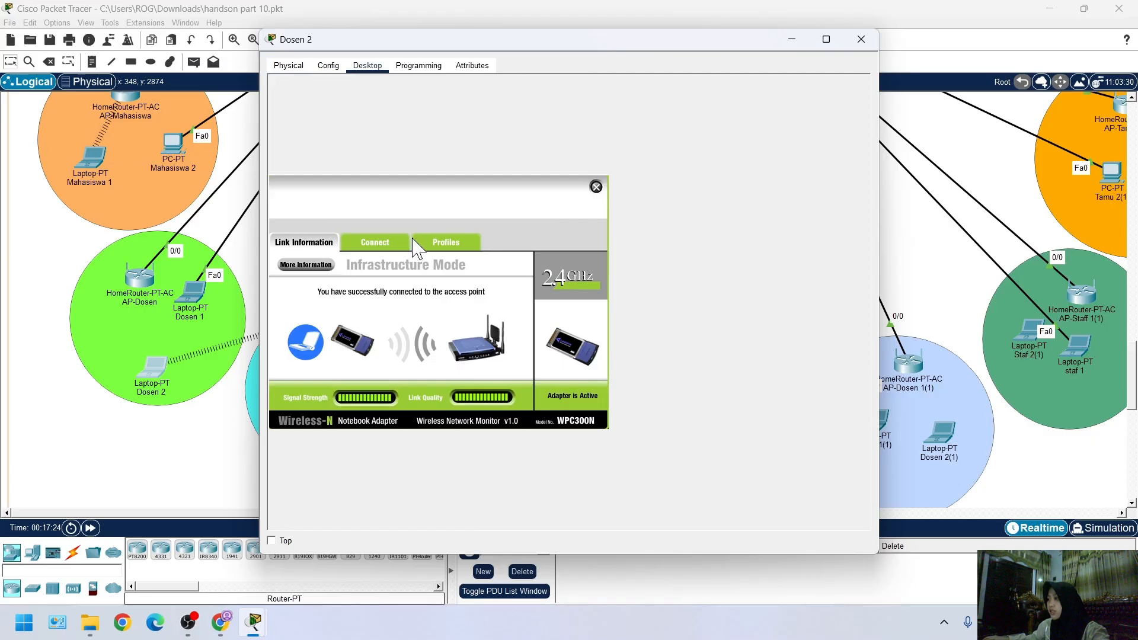
{"action": "left_click", "coordinate": [434, 244]}
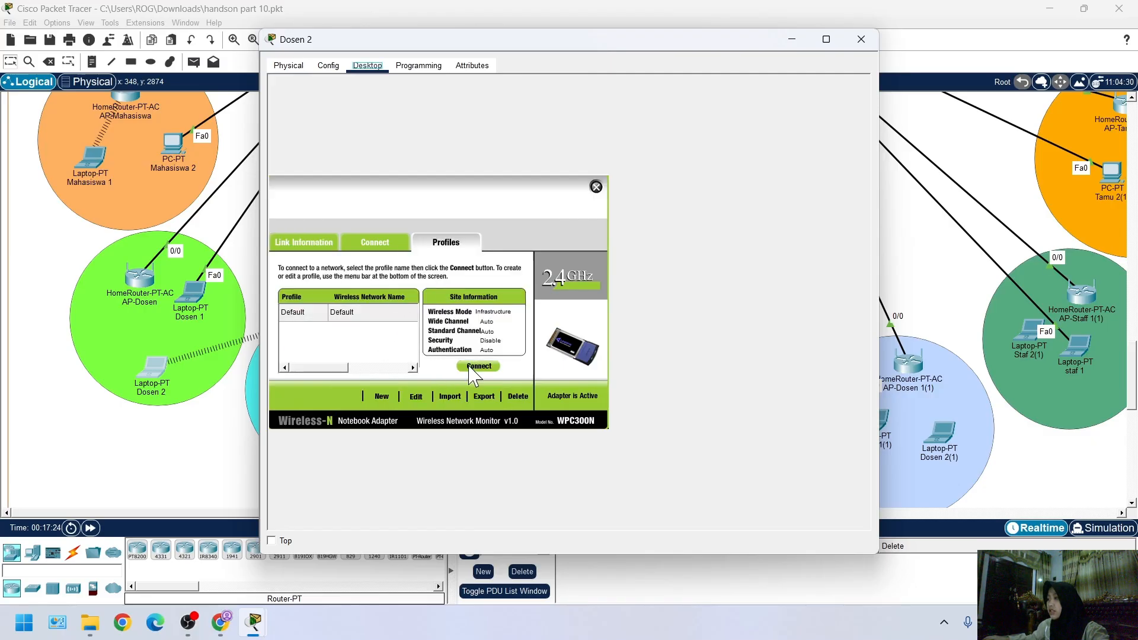
{"action": "left_click", "coordinate": [415, 397]}
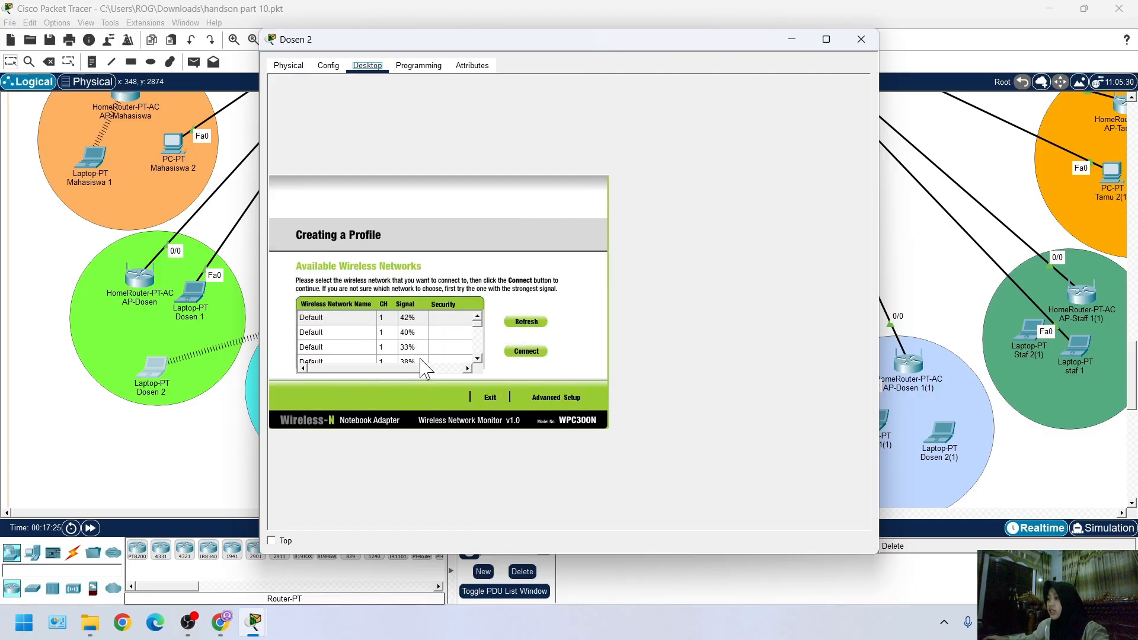
{"action": "scroll", "coordinate": [350, 356], "scroll_direction": "down", "scroll_amount": 1}
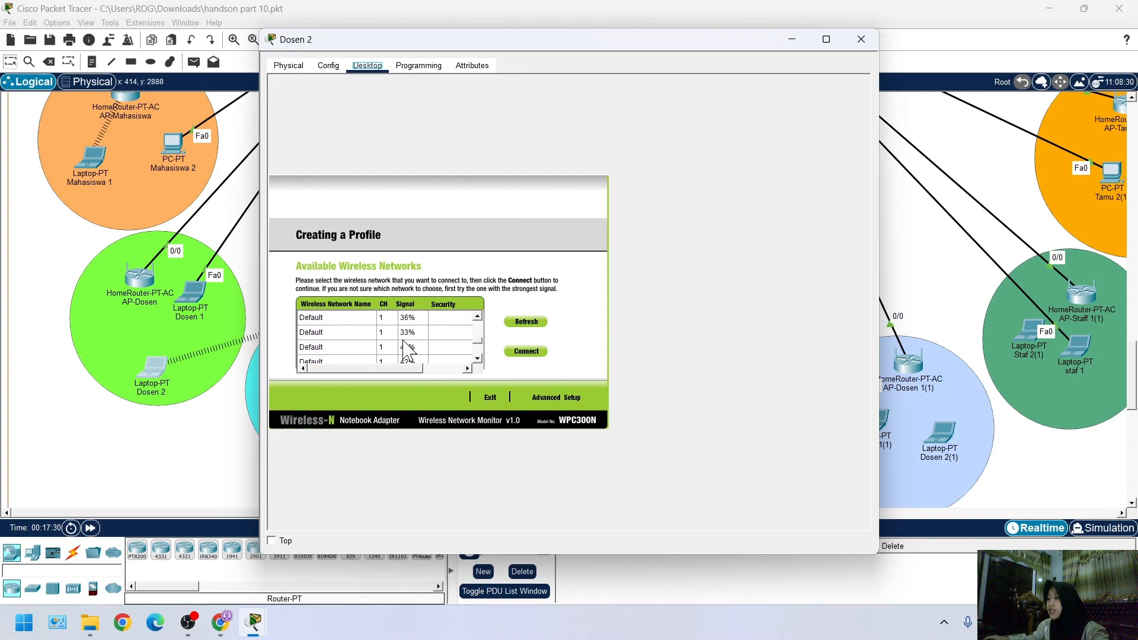
{"action": "left_click", "coordinate": [337, 347]}
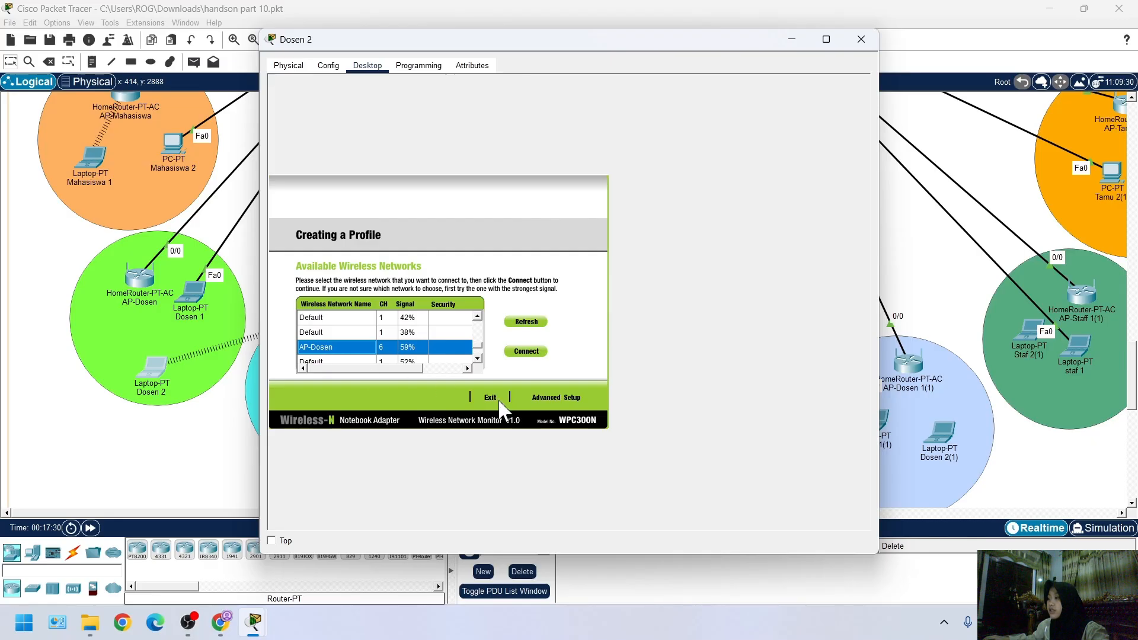
{"action": "left_click", "coordinate": [555, 398]}
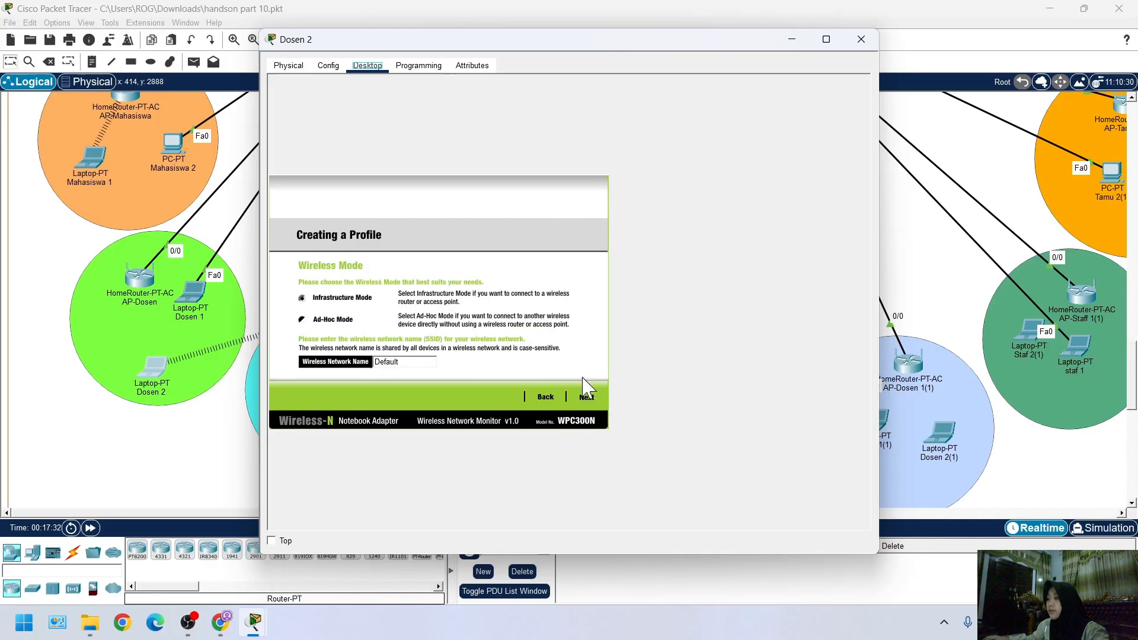
Copy the access point's name from the topology and set the profile's wireless network name to AP-Dosen
{"action": "left_click", "coordinate": [151, 303]}
{"action": "key", "text": "ctrl+c"}
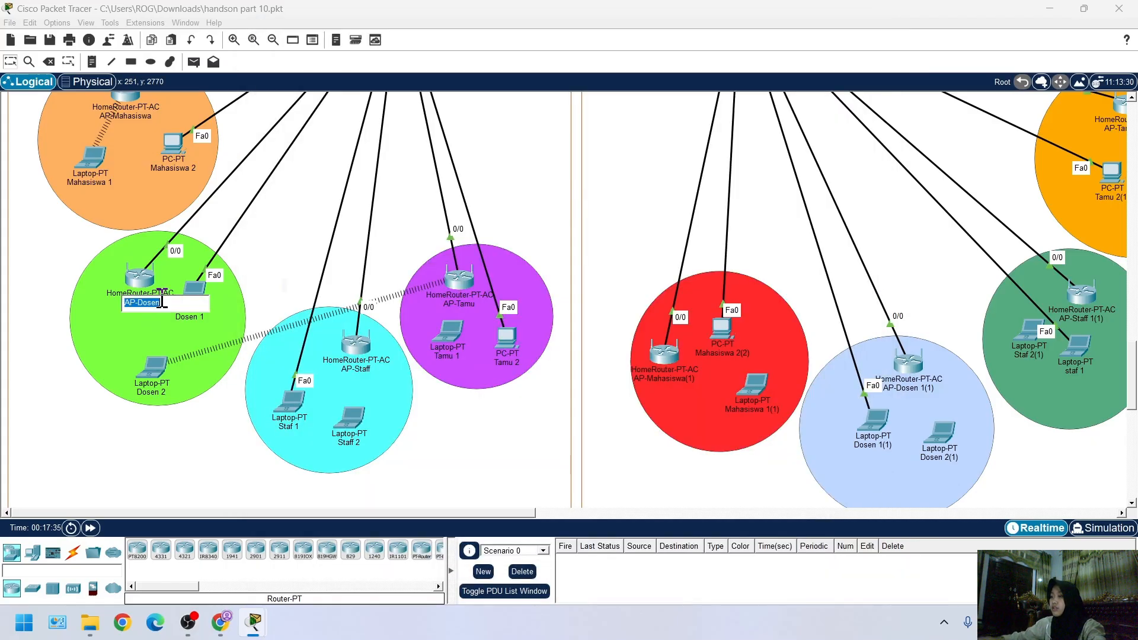
{"action": "left_click", "coordinate": [155, 374]}
{"action": "left_click", "coordinate": [405, 362]}
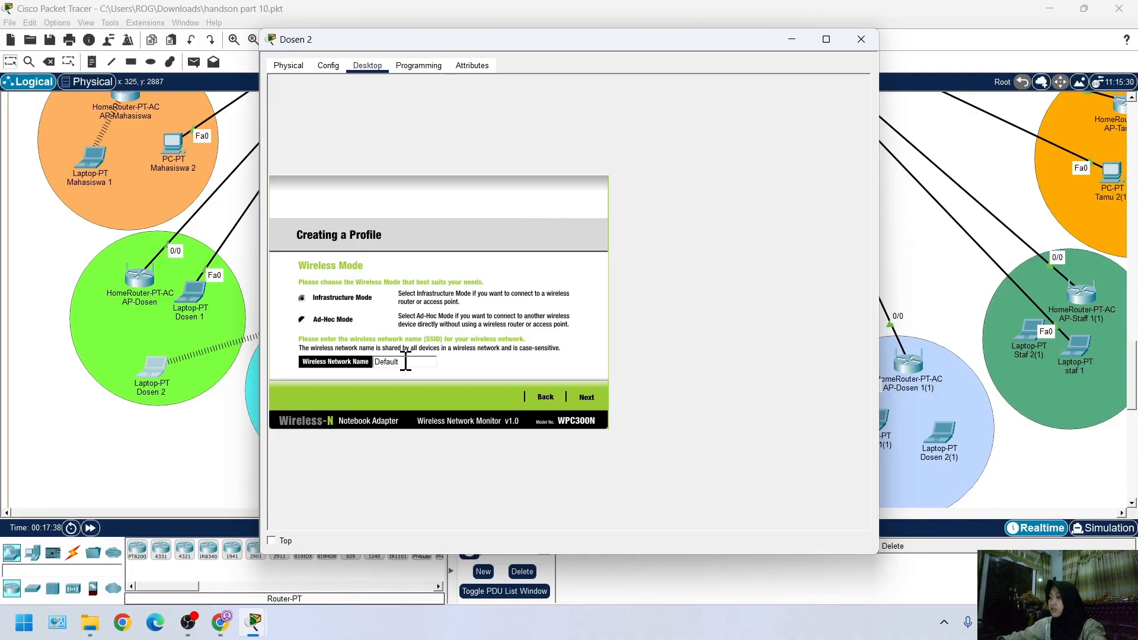
{"action": "key", "text": "ctrl+v"}
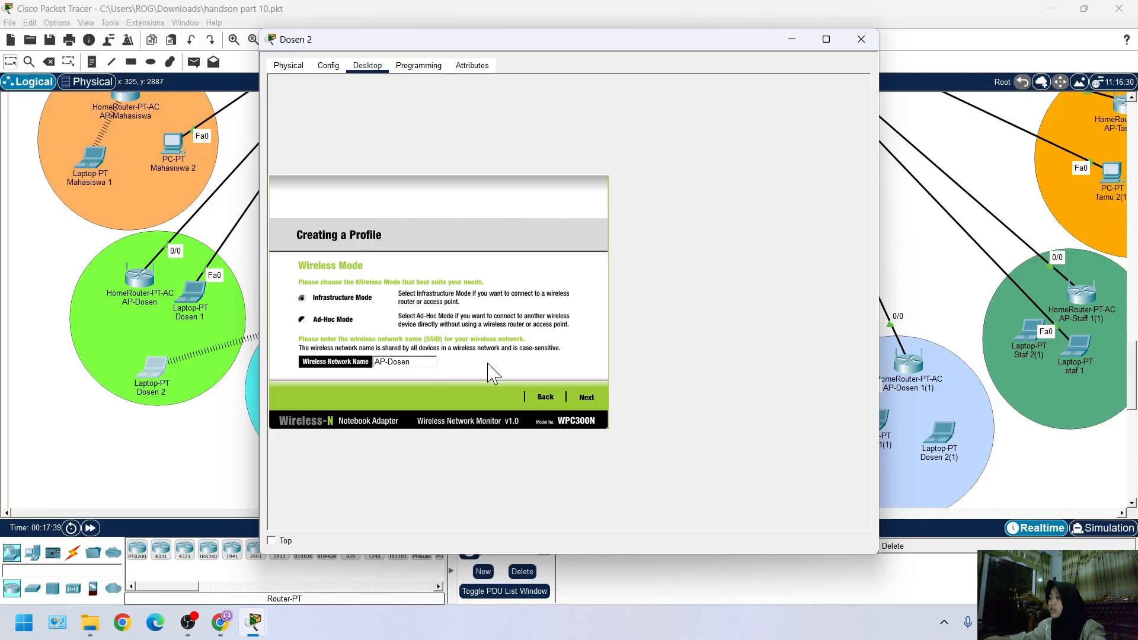
Keep automatic DHCP network settings in Dosen 2's wireless profile and set its security to WPA2-Enterprise
{"action": "left_click", "coordinate": [590, 399]}
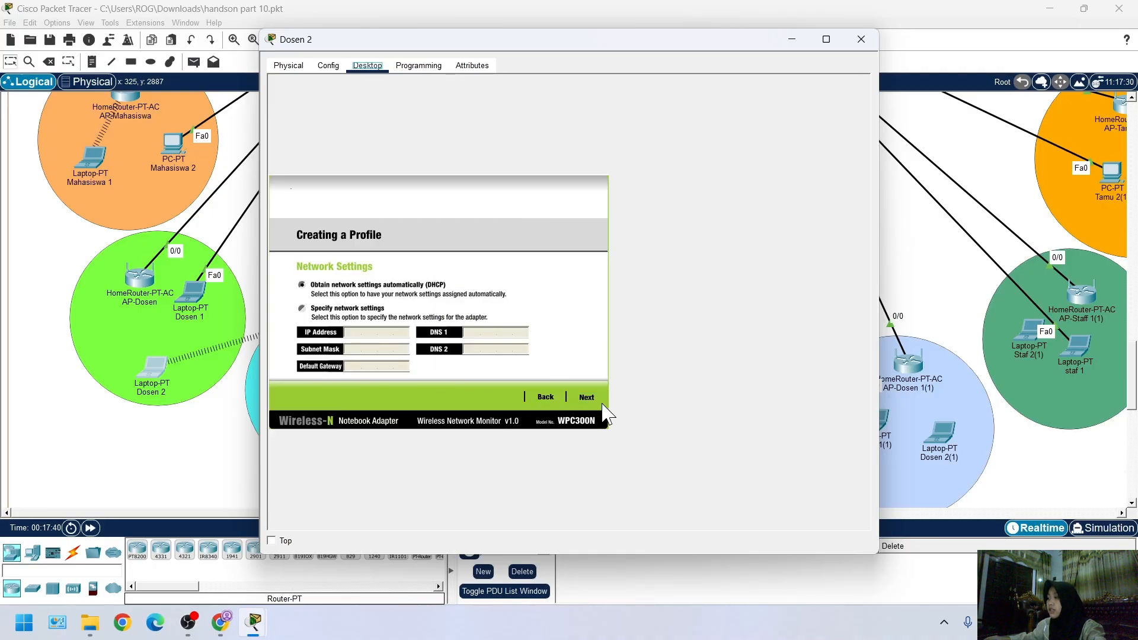
{"action": "left_click", "coordinate": [601, 407]}
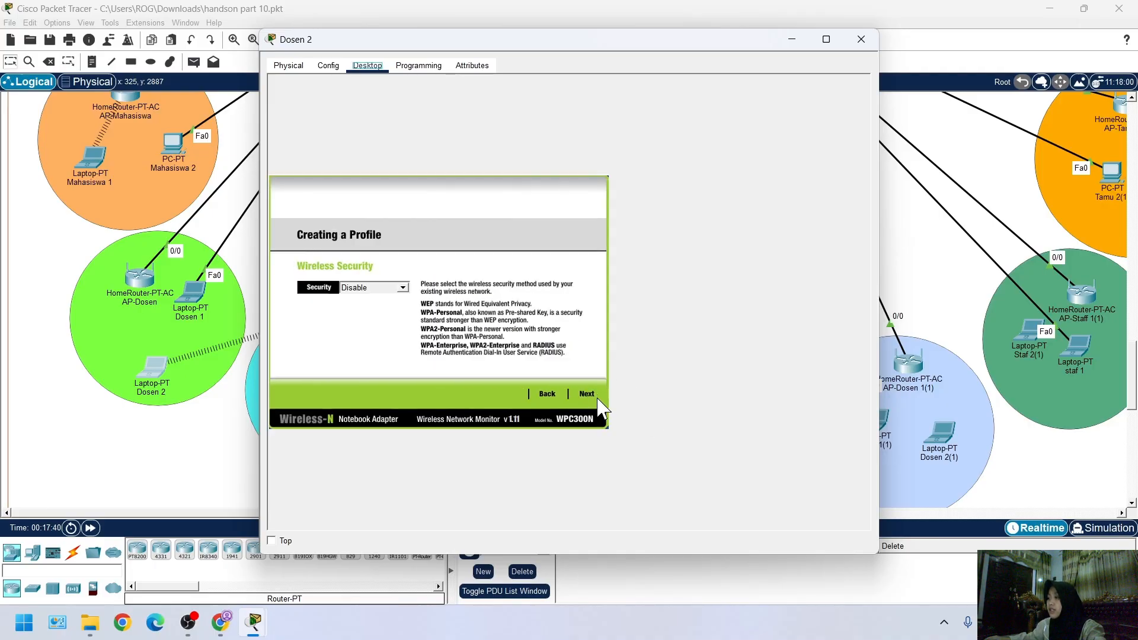
{"action": "left_click", "coordinate": [402, 288]}
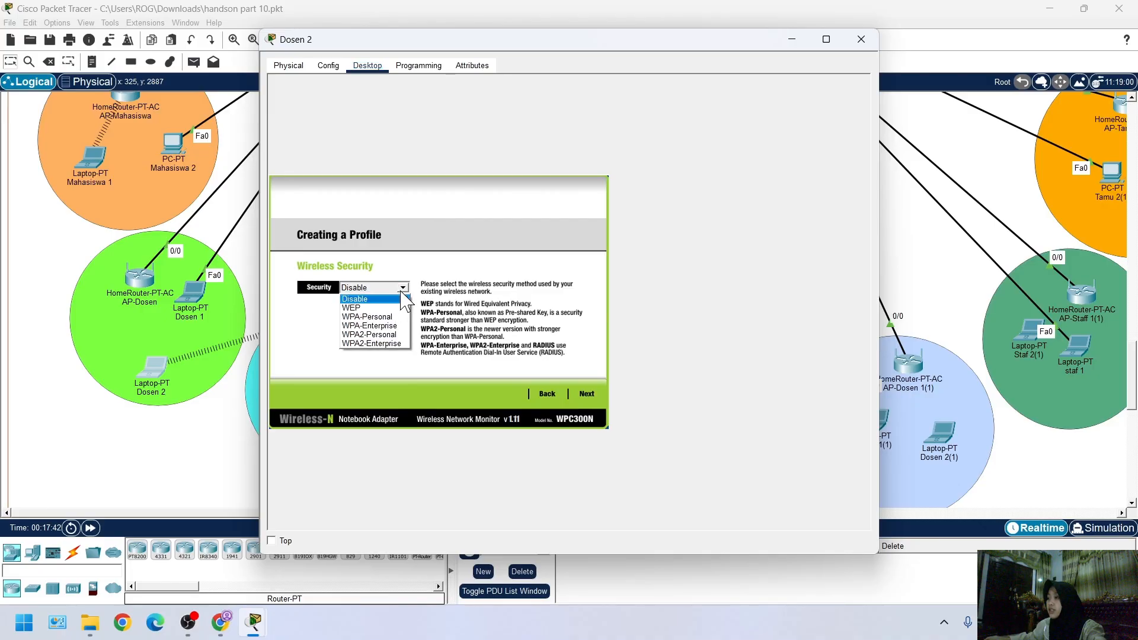
{"action": "left_click", "coordinate": [369, 344]}
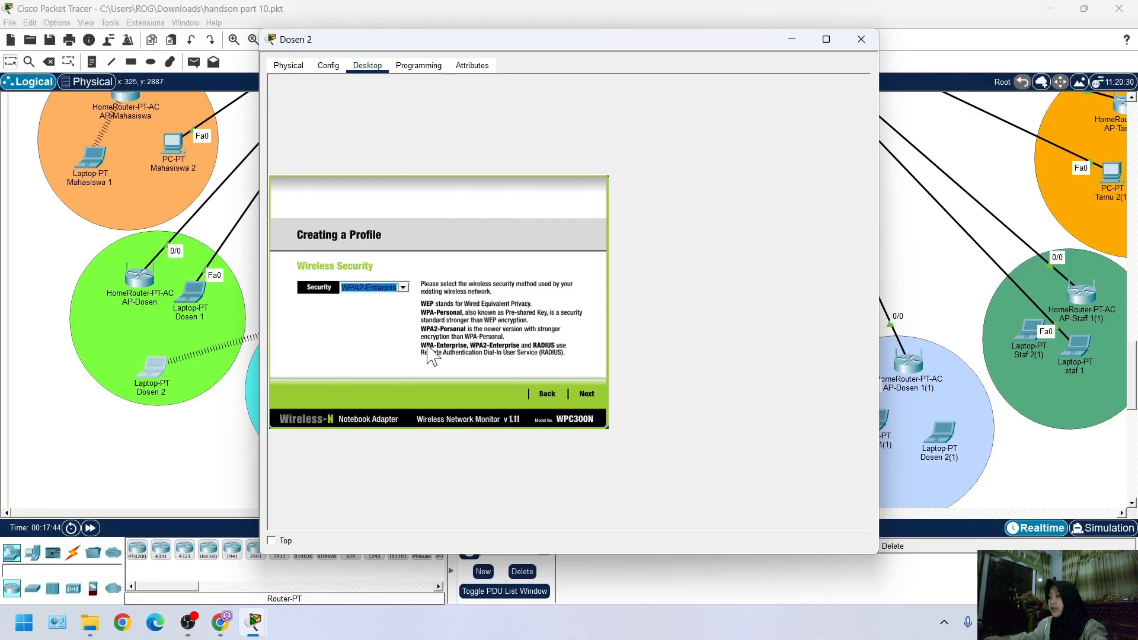
{"action": "left_click", "coordinate": [586, 395]}
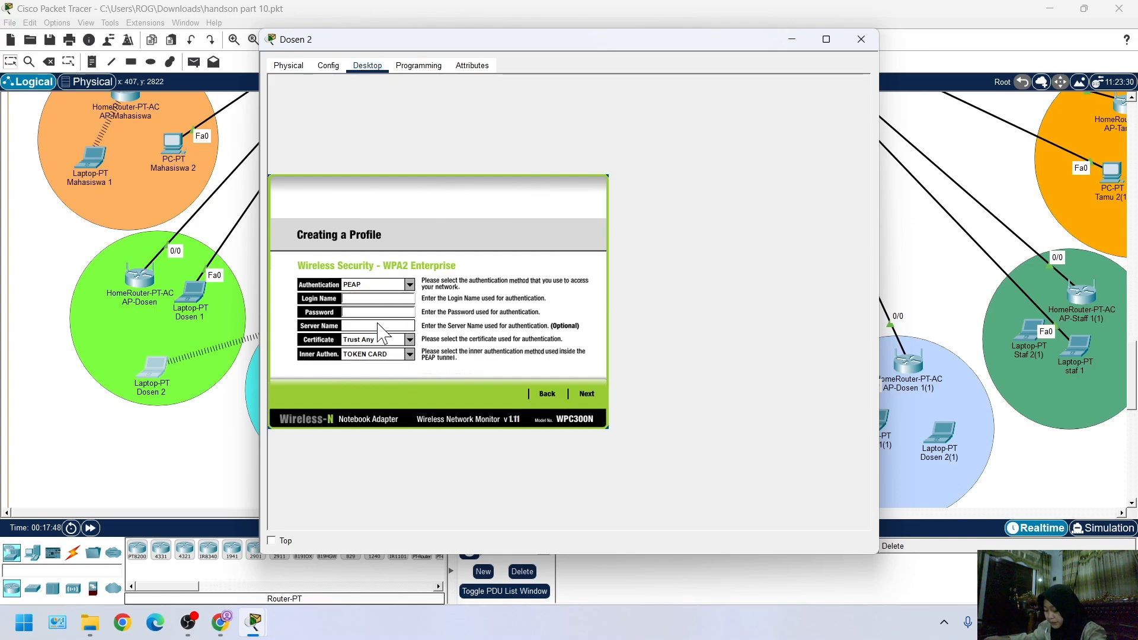
Enter the login name dosen and the account password for WPA2 Enterprise, save the profile and connect to the network
{"action": "type", "text": "dosen"}
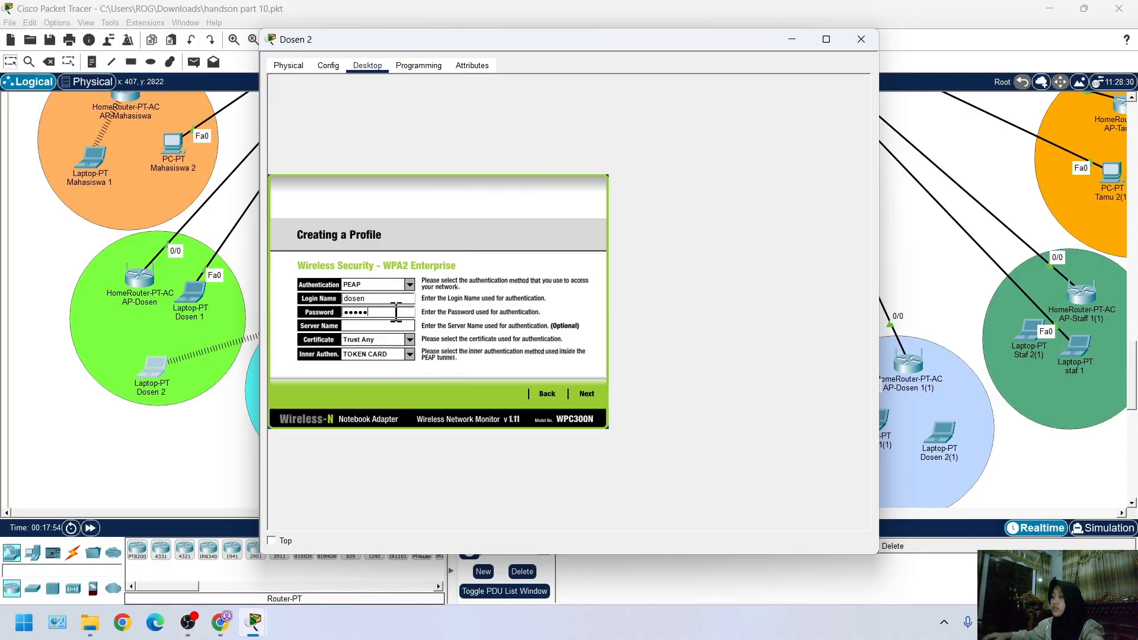
{"action": "left_click", "coordinate": [586, 394]}
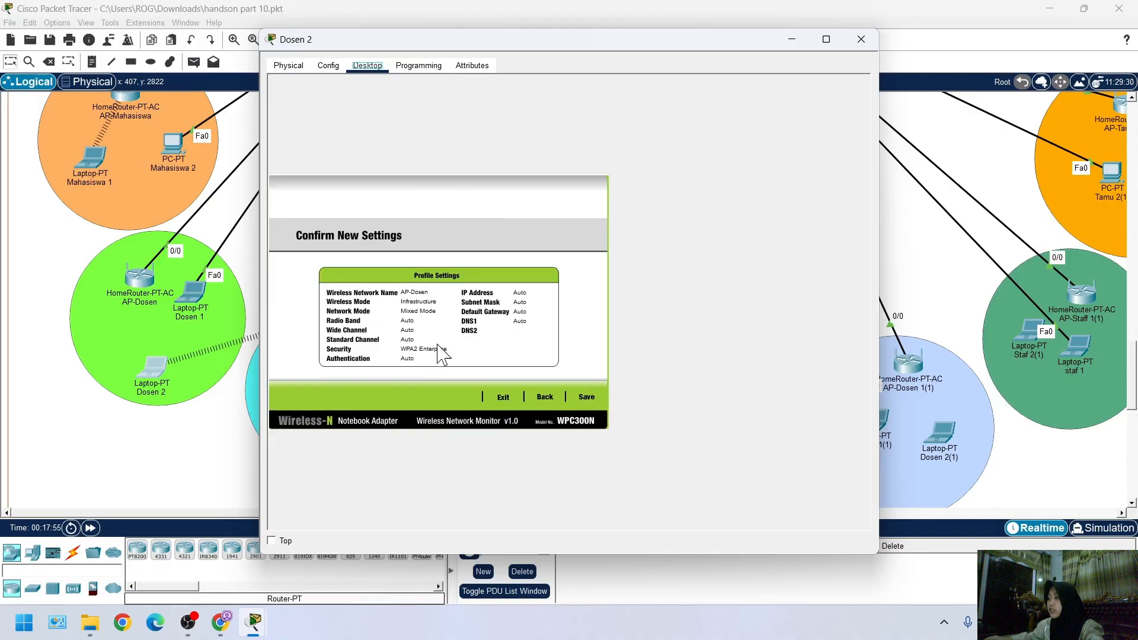
{"action": "left_click", "coordinate": [587, 397]}
{"action": "left_click", "coordinate": [571, 405]}
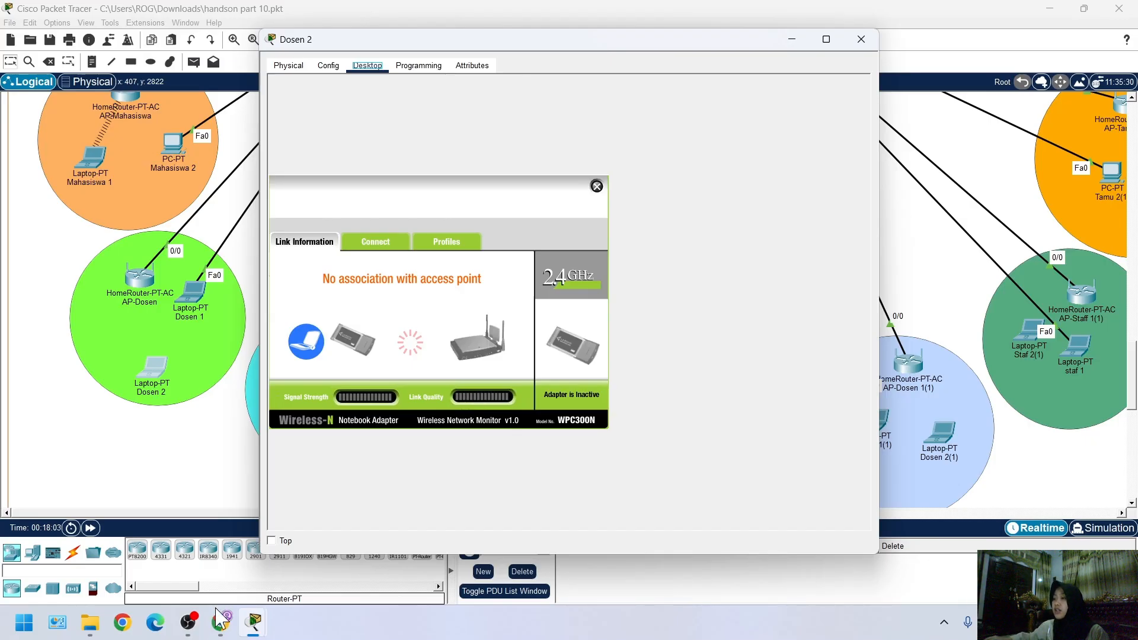
Examine the topology for a wireless link between laptop Dosen 2 and AP-Dosen
{"action": "left_click", "coordinate": [246, 440]}
{"action": "scroll", "coordinate": [255, 418], "scroll_direction": "up", "scroll_amount": 4}
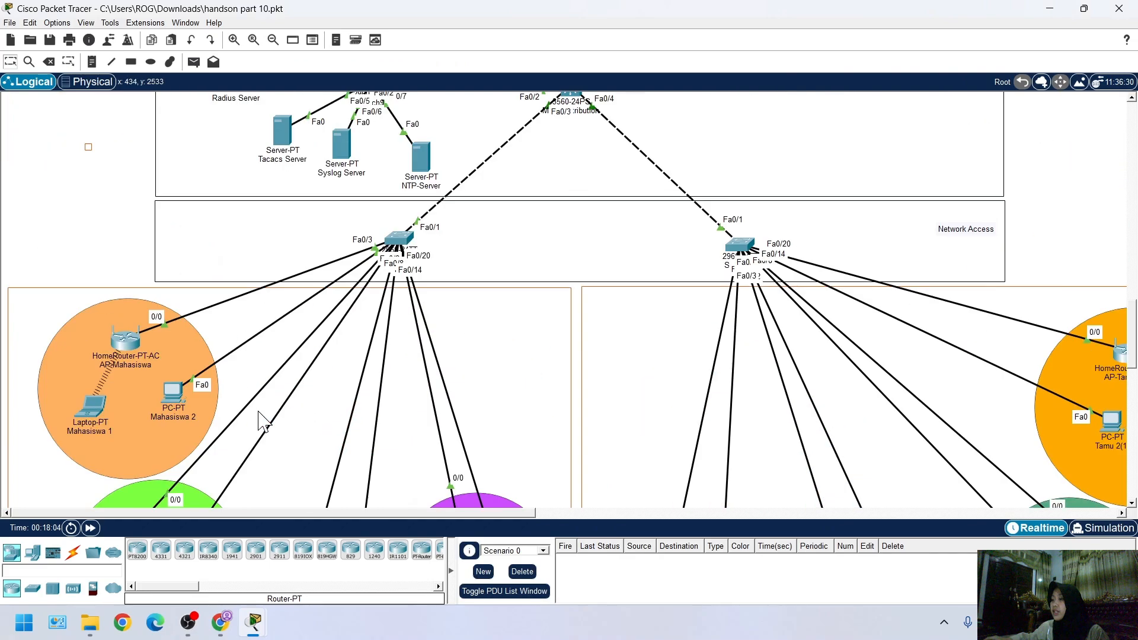
{"action": "scroll", "coordinate": [148, 385], "scroll_direction": "down", "scroll_amount": 5}
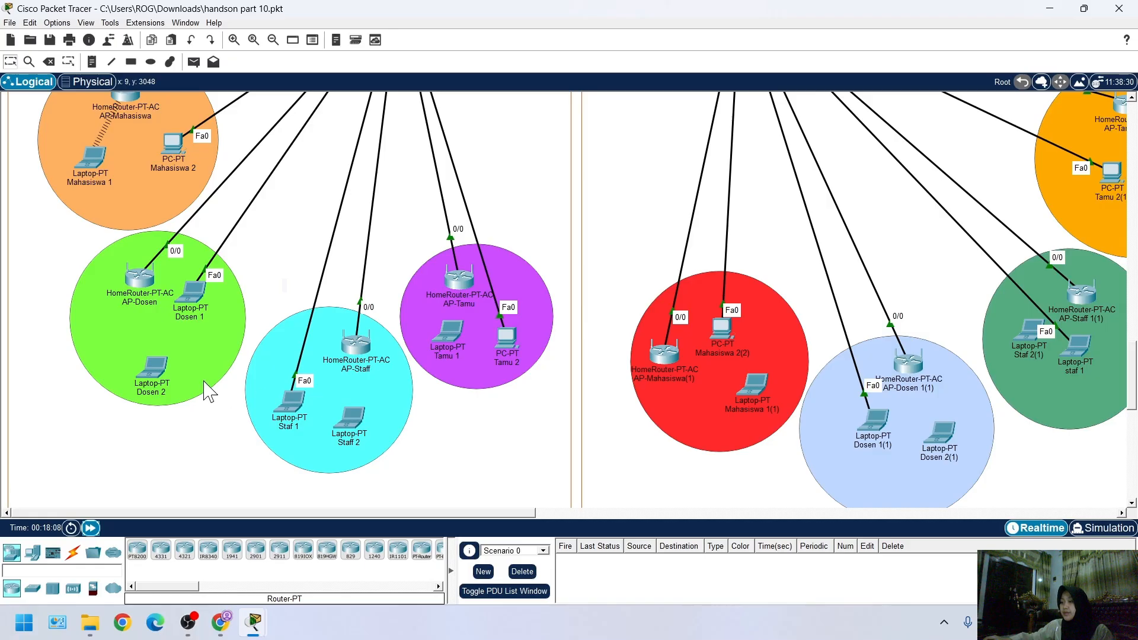
{"action": "scroll", "coordinate": [124, 396], "scroll_direction": "up", "scroll_amount": 3}
{"action": "scroll", "coordinate": [121, 396], "scroll_direction": "up", "scroll_amount": 3}
{"action": "scroll", "coordinate": [118, 355], "scroll_direction": "down", "scroll_amount": 4}
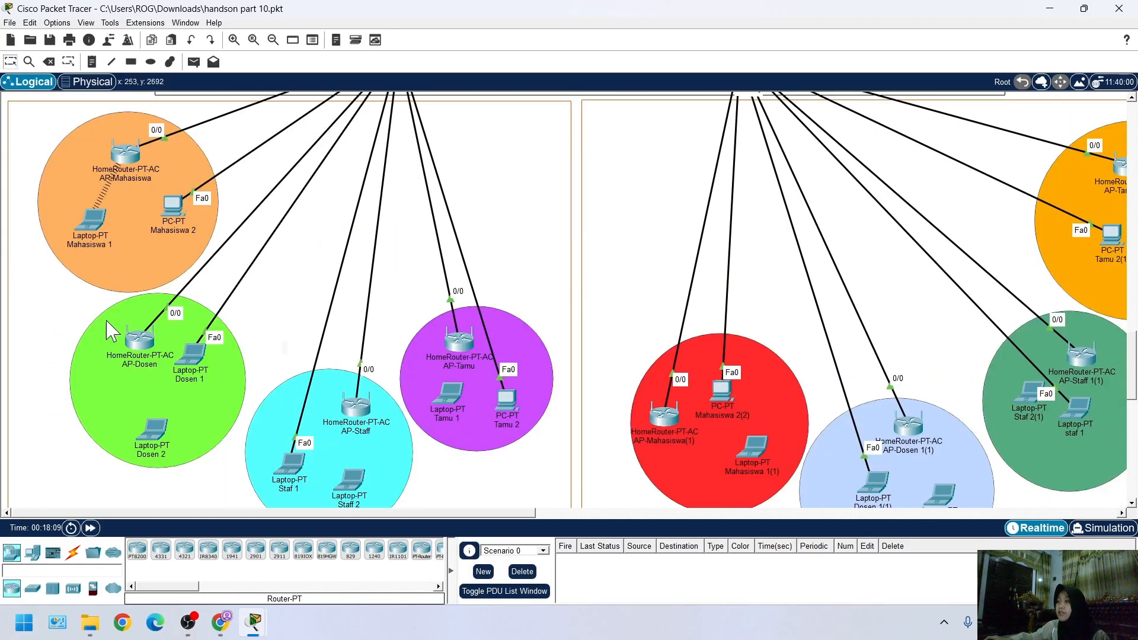
{"action": "scroll", "coordinate": [95, 350], "scroll_direction": "up", "scroll_amount": 1}
{"action": "scroll", "coordinate": [89, 371], "scroll_direction": "down", "scroll_amount": 5}
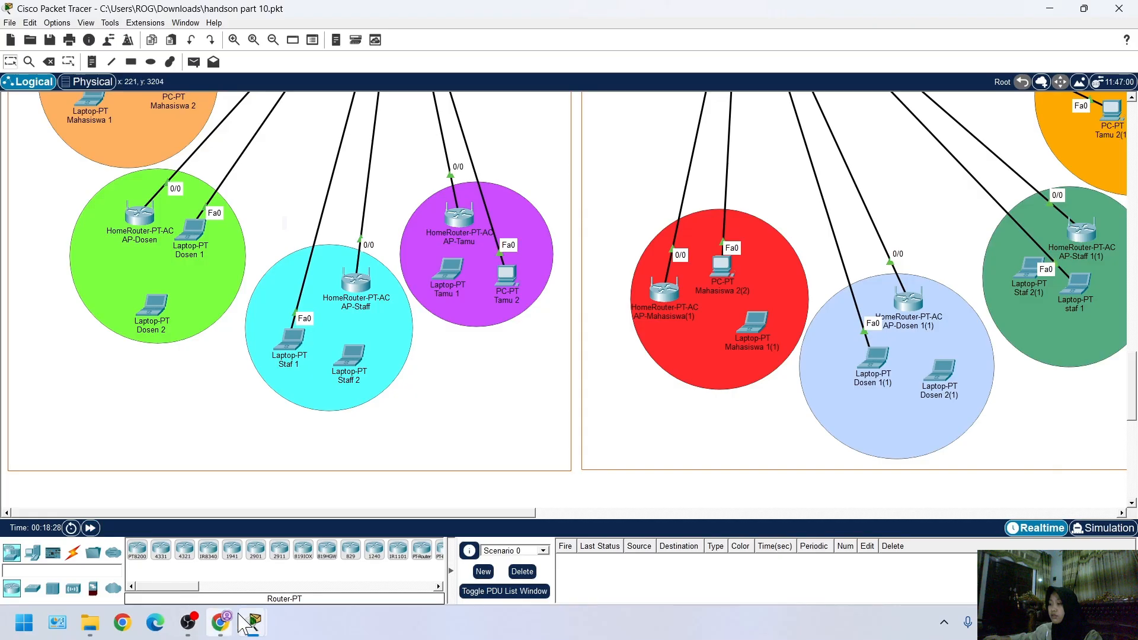
Recheck Dosen 2's link information and fast-forward the simulation time
{"action": "mouse_move", "coordinate": [248, 616]}
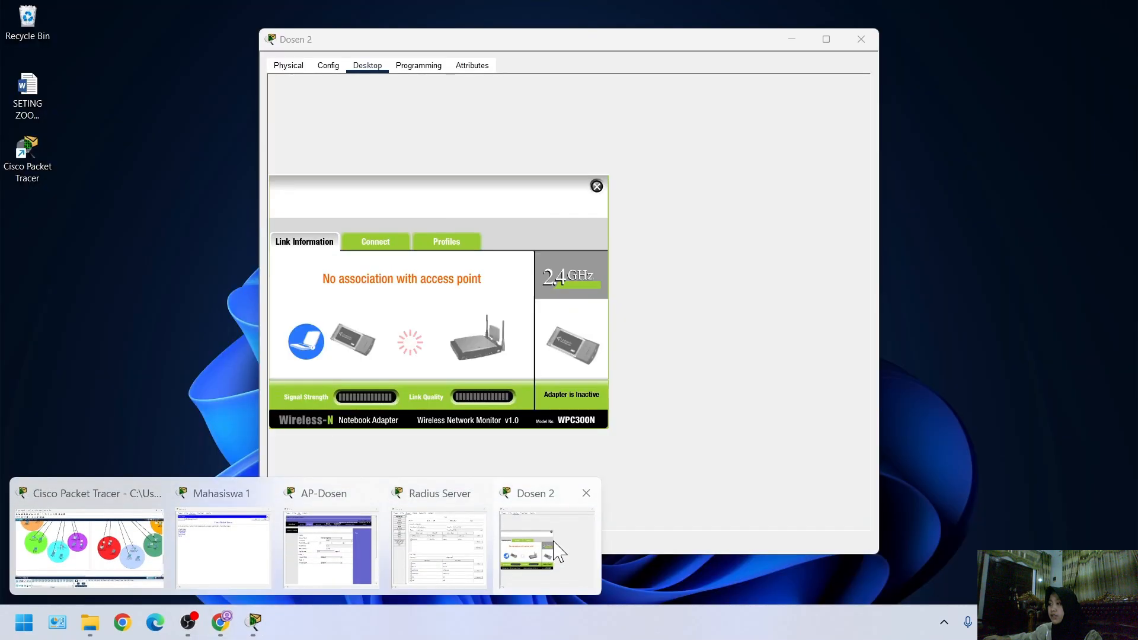
{"action": "left_click", "coordinate": [545, 572]}
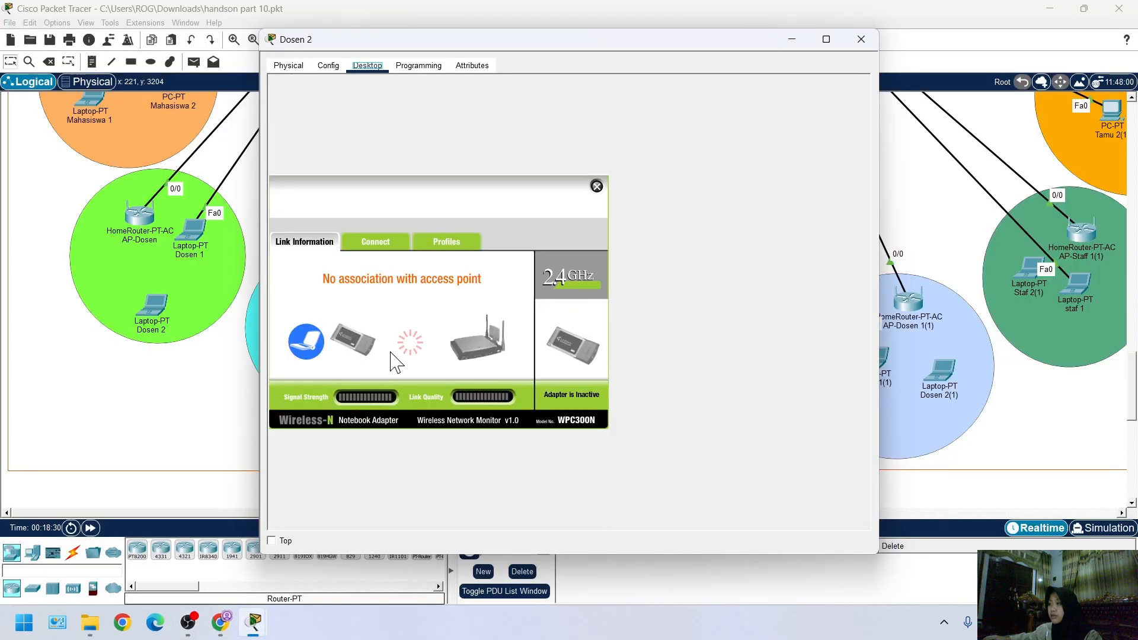
{"action": "left_click", "coordinate": [217, 493]}
{"action": "scroll", "coordinate": [160, 432], "scroll_direction": "down", "scroll_amount": 1}
{"action": "scroll", "coordinate": [148, 462], "scroll_direction": "up", "scroll_amount": 2}
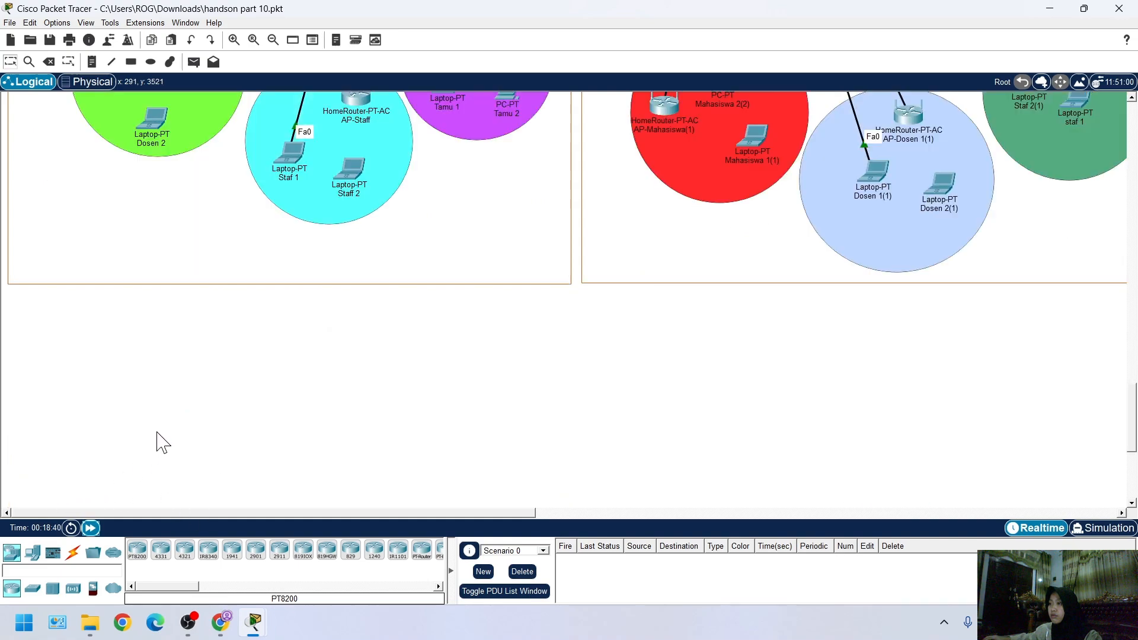
{"action": "scroll", "coordinate": [157, 442], "scroll_direction": "up", "scroll_amount": 3}
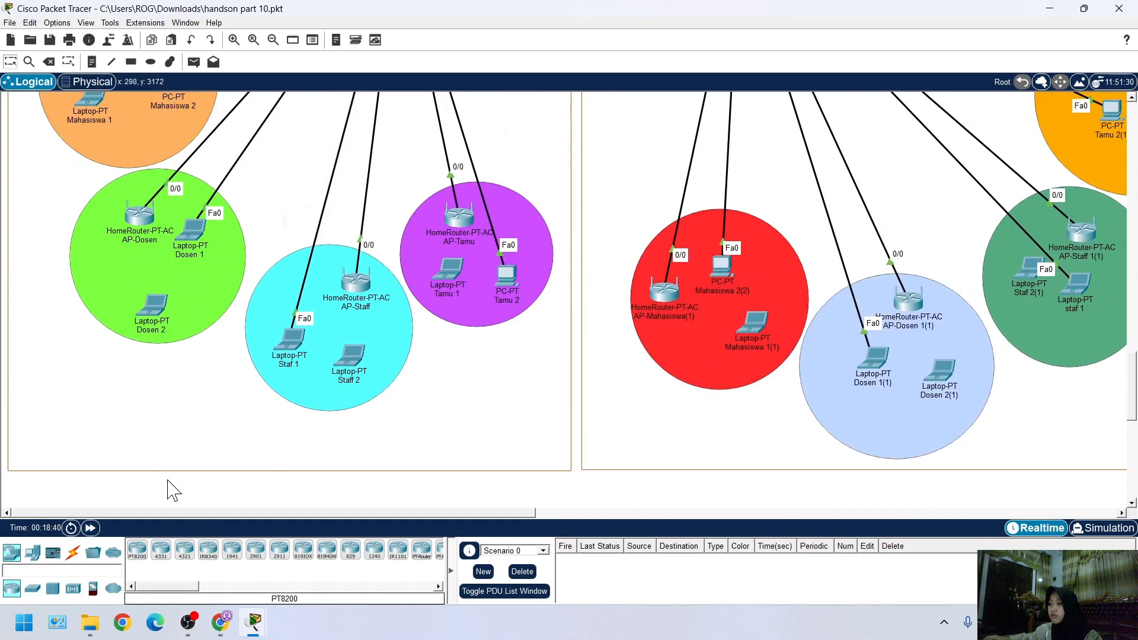
{"action": "left_click", "coordinate": [91, 528]}
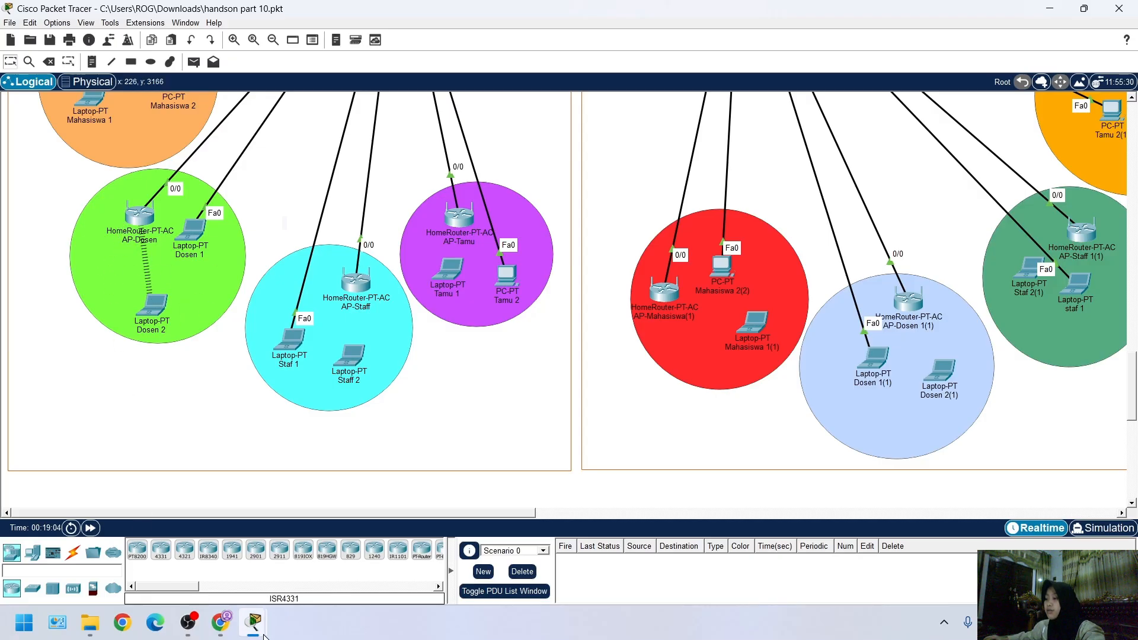
Check Dosen 2's association with AP-Dosen in its PC Wireless link information and close the utility
{"action": "mouse_move", "coordinate": [253, 622]}
{"action": "left_click", "coordinate": [513, 551]}
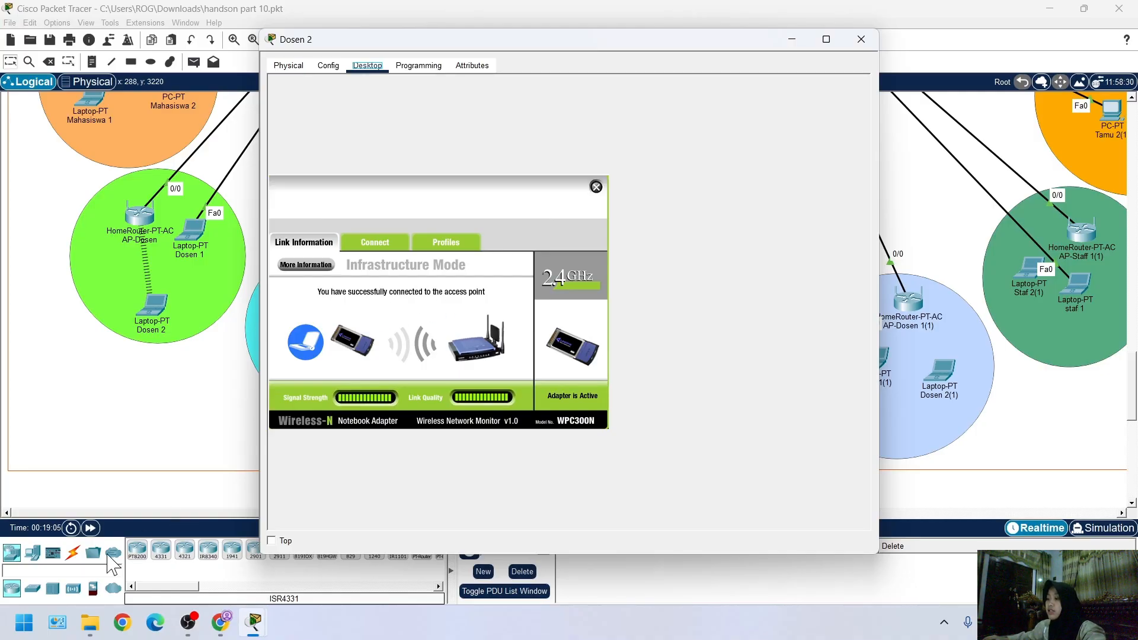
{"action": "left_click", "coordinate": [182, 502]}
{"action": "left_click", "coordinate": [156, 308]}
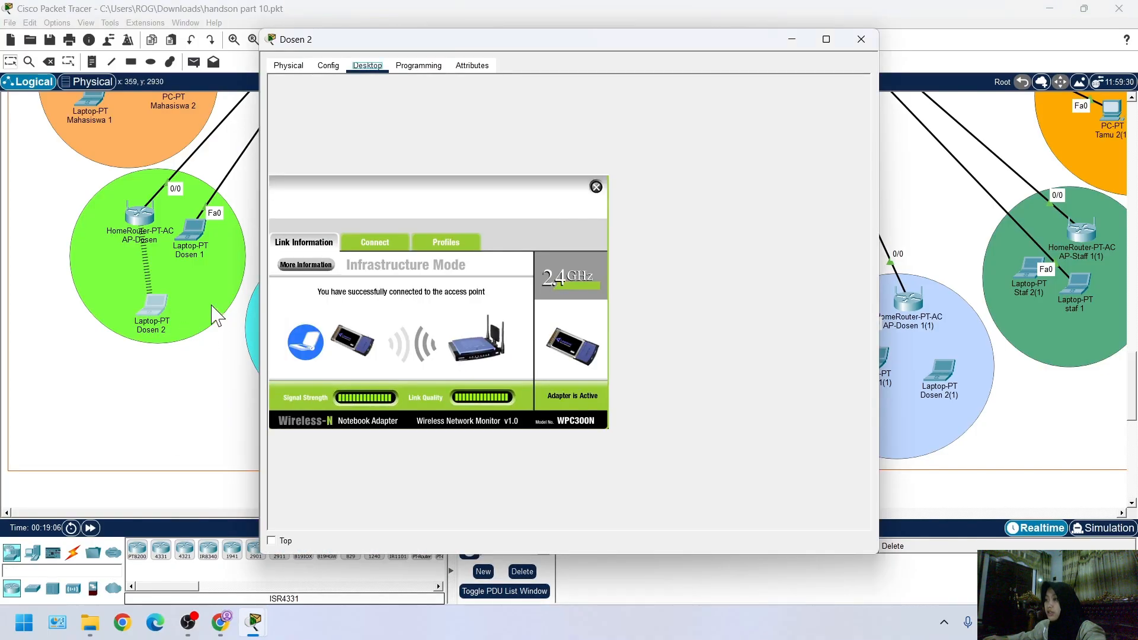
{"action": "left_click", "coordinate": [140, 215]}
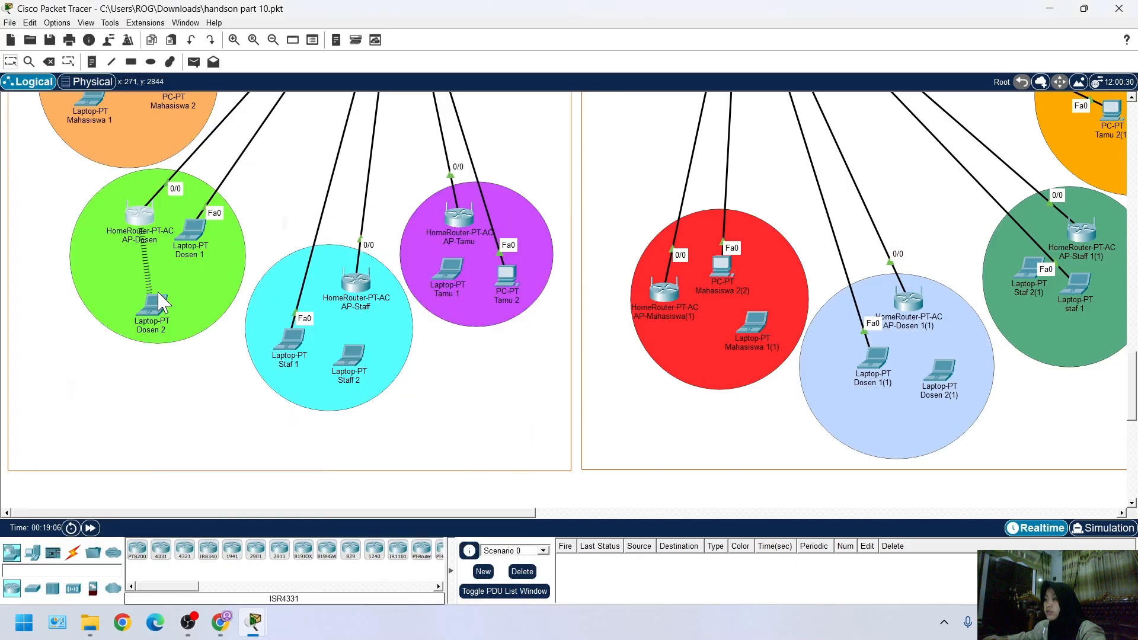
{"action": "left_click", "coordinate": [156, 294]}
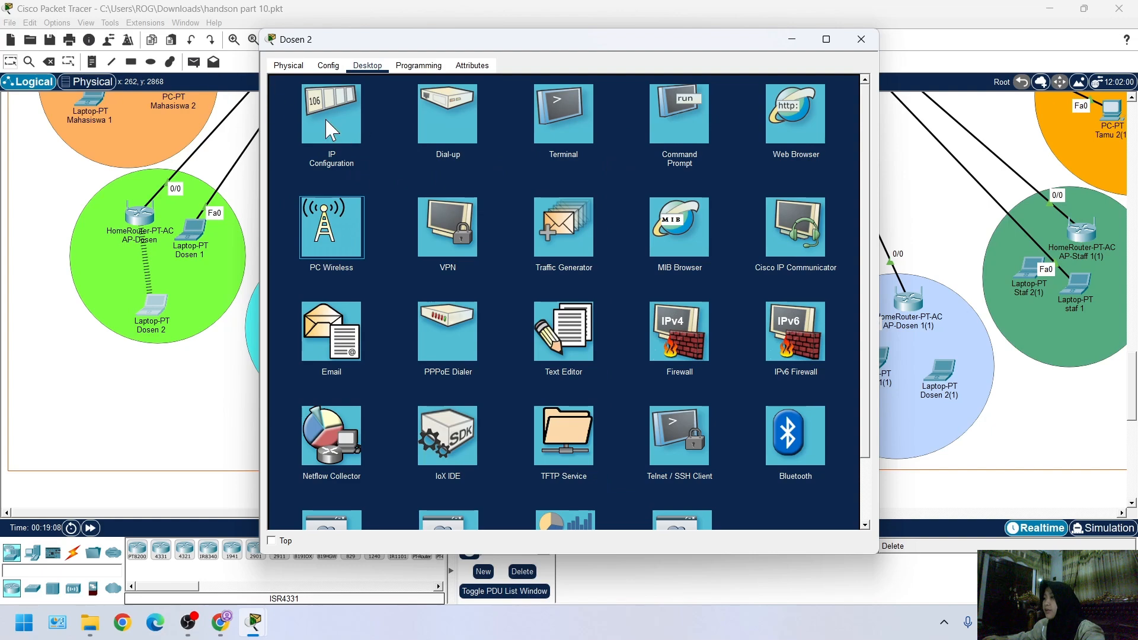
{"action": "left_click", "coordinate": [331, 227]}
{"action": "left_click", "coordinate": [596, 188]}
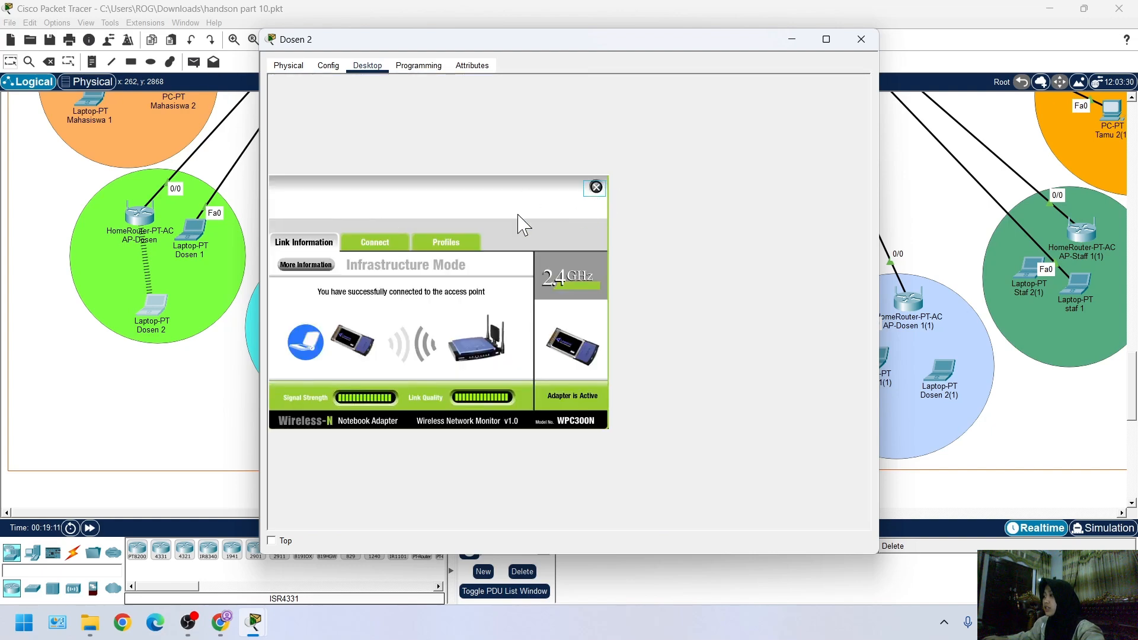
Compare Dosen 2's Wireless0 IP configuration with the router IP and DHCP range in AP-Dosen's basic setup
{"action": "left_click", "coordinate": [355, 148]}
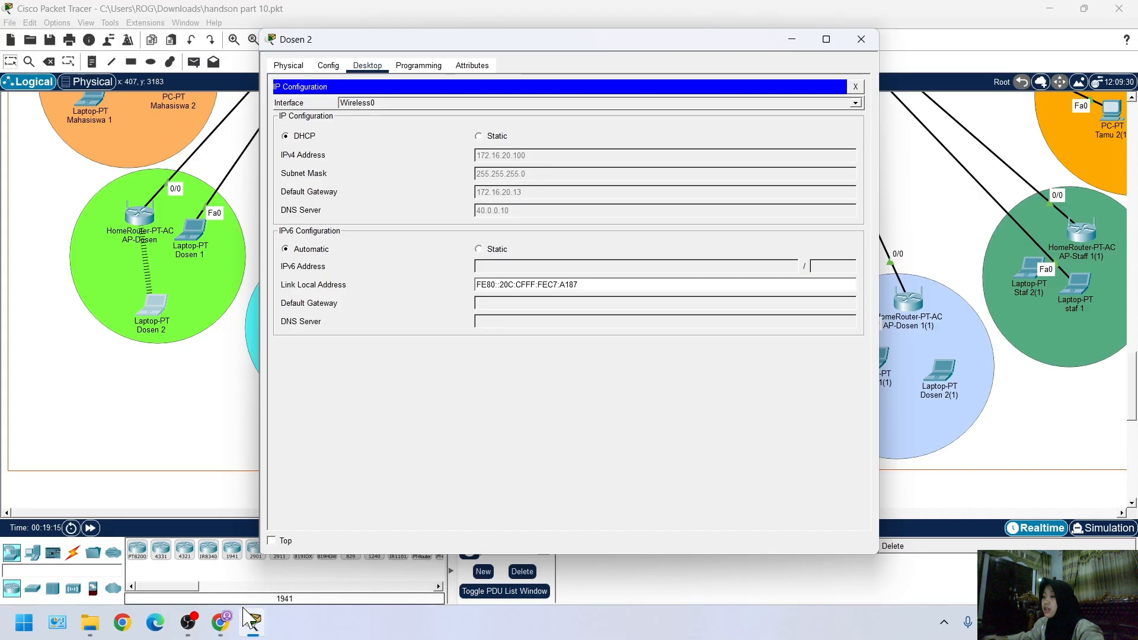
{"action": "mouse_move", "coordinate": [253, 622]}
{"action": "left_click", "coordinate": [319, 582]}
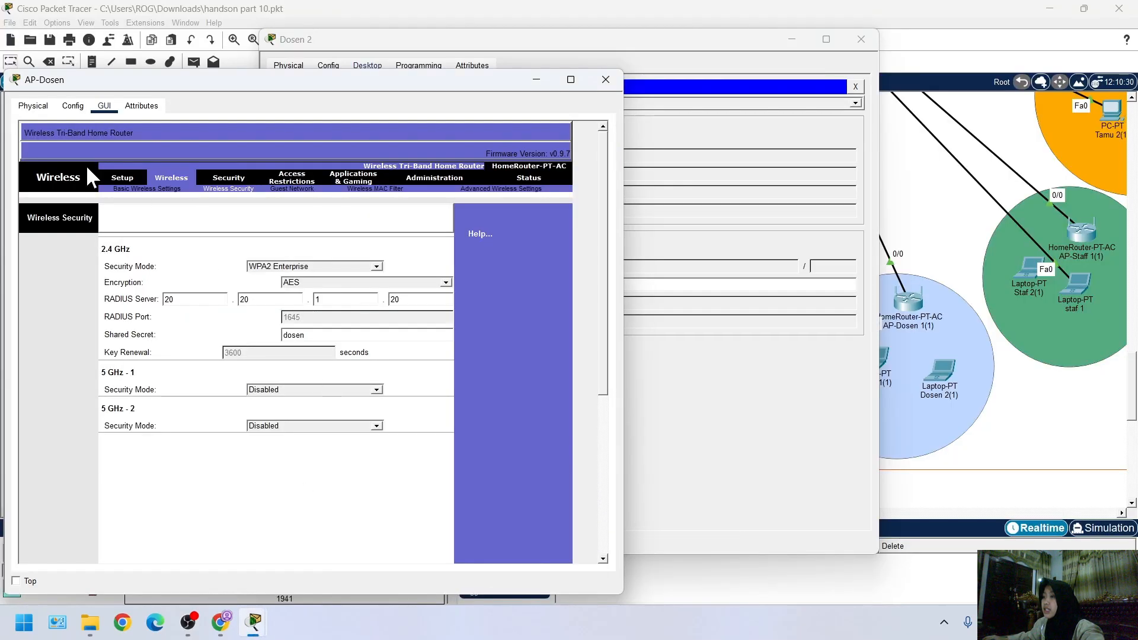
{"action": "left_click", "coordinate": [122, 177]}
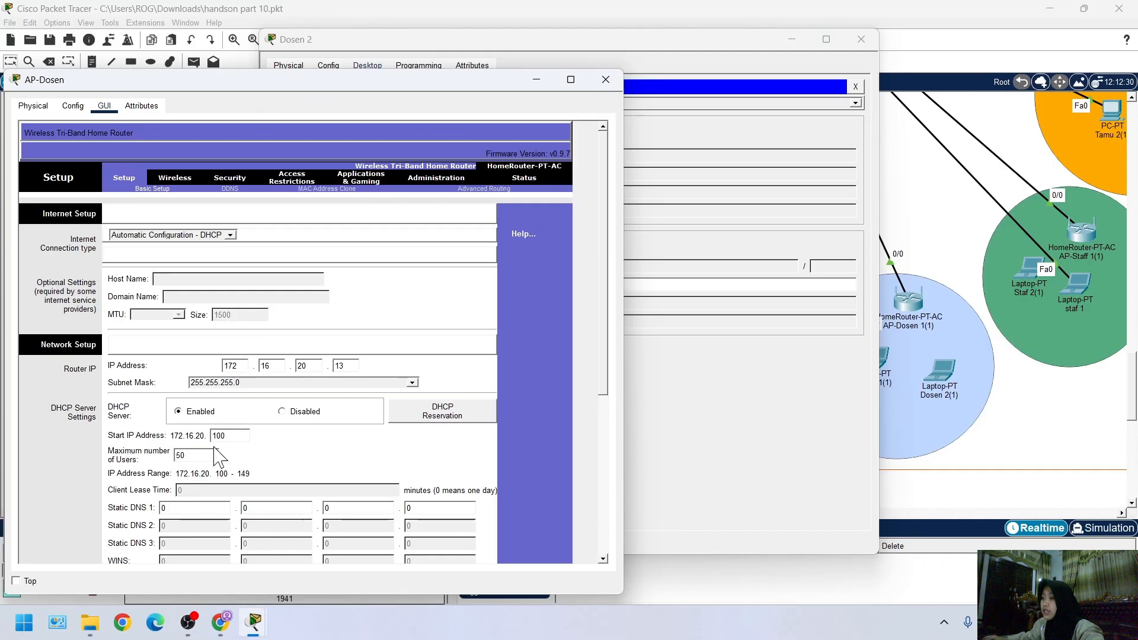
{"action": "left_click", "coordinate": [760, 409]}
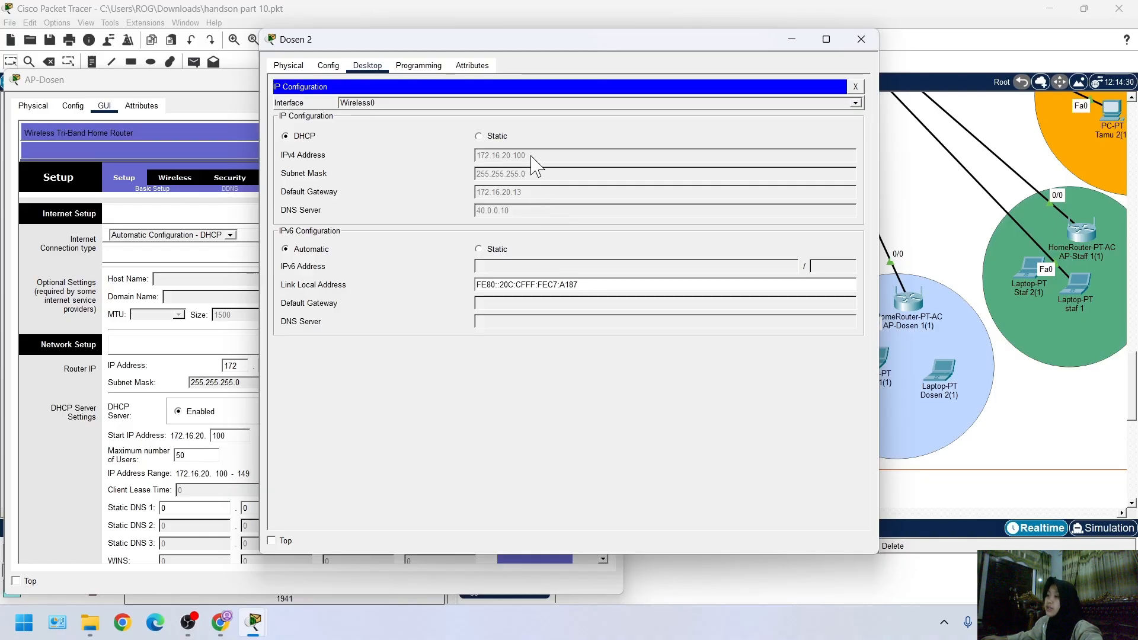
{"action": "left_click", "coordinate": [251, 366]}
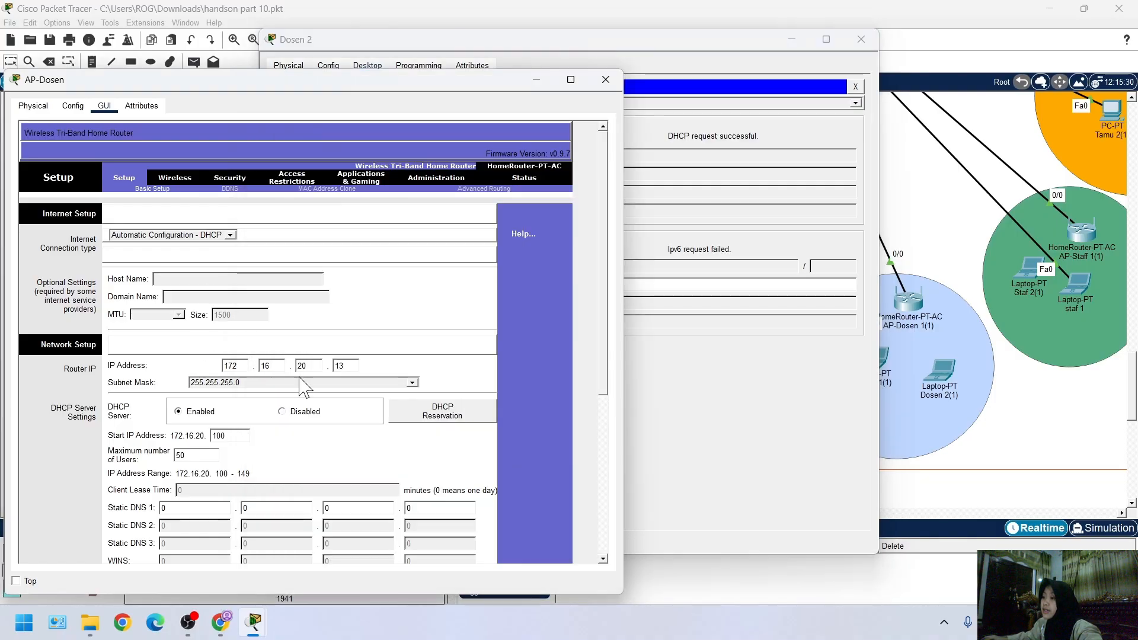
{"action": "left_click", "coordinate": [812, 140]}
Request tri.com in Dosen 2's web browser and save the topology file
{"action": "left_click", "coordinate": [855, 87]}
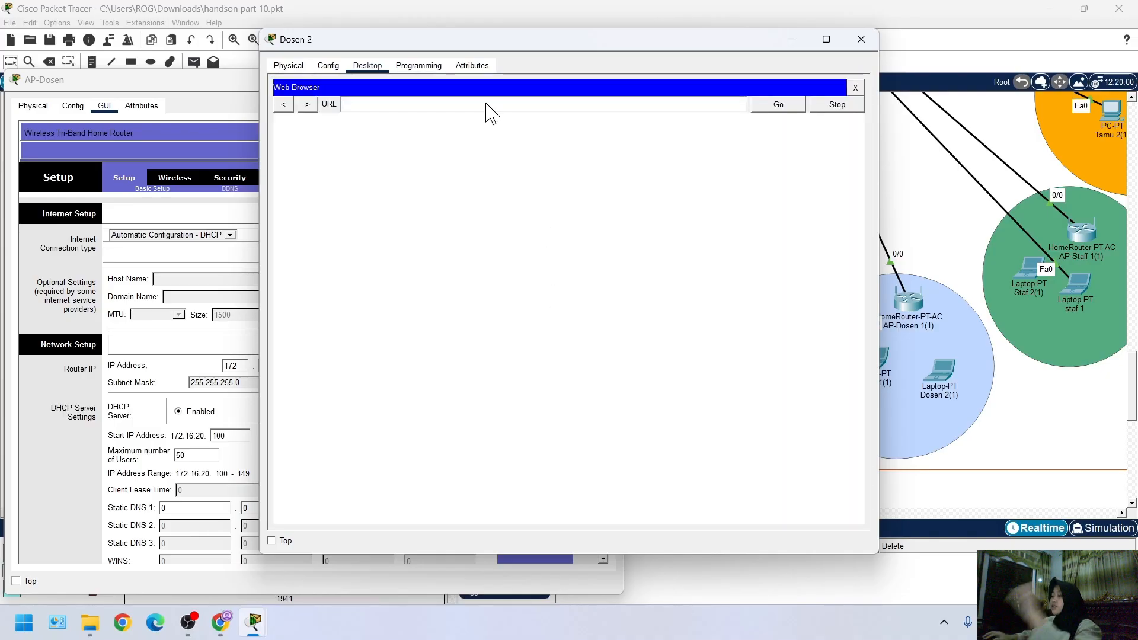
{"action": "type", "text": "tri.com"}
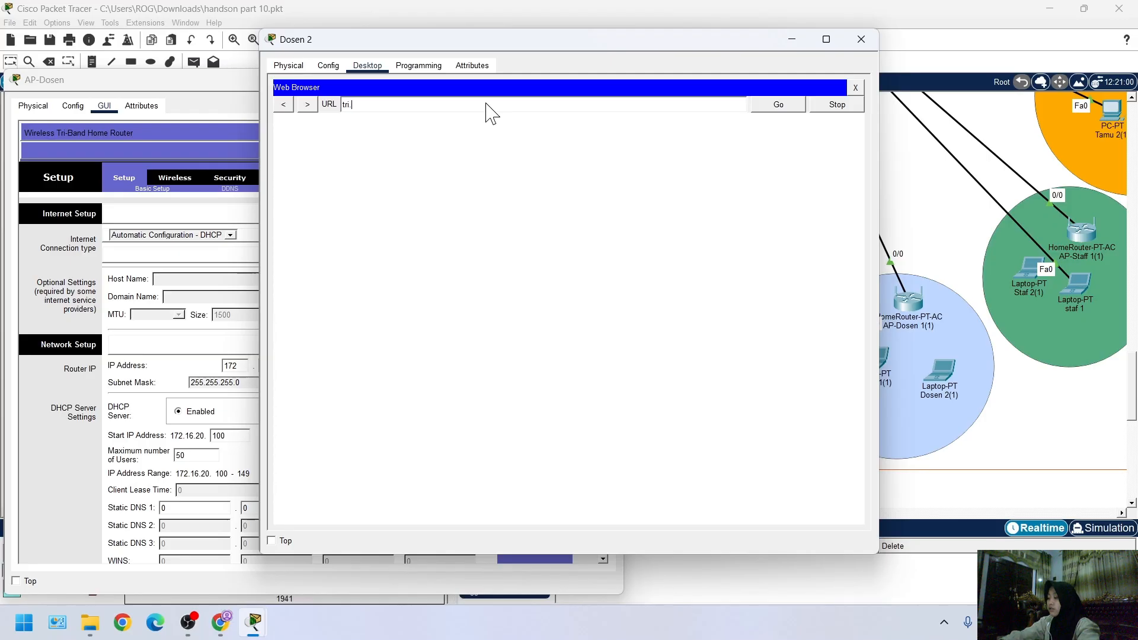
{"action": "left_click", "coordinate": [784, 110]}
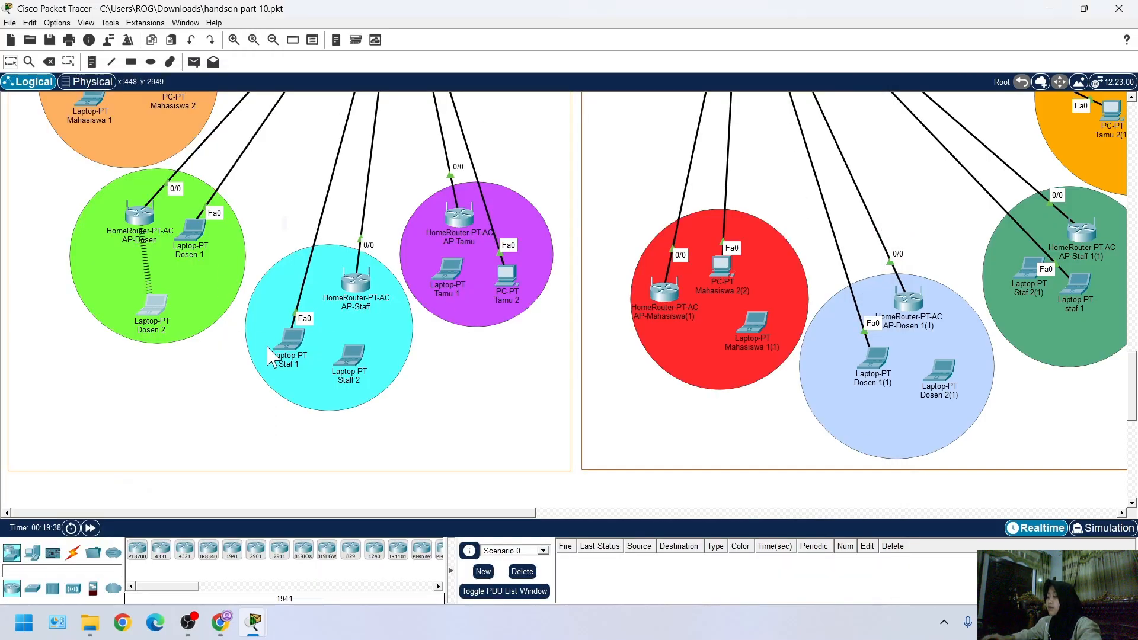
{"action": "key", "text": "ctrl+s"}
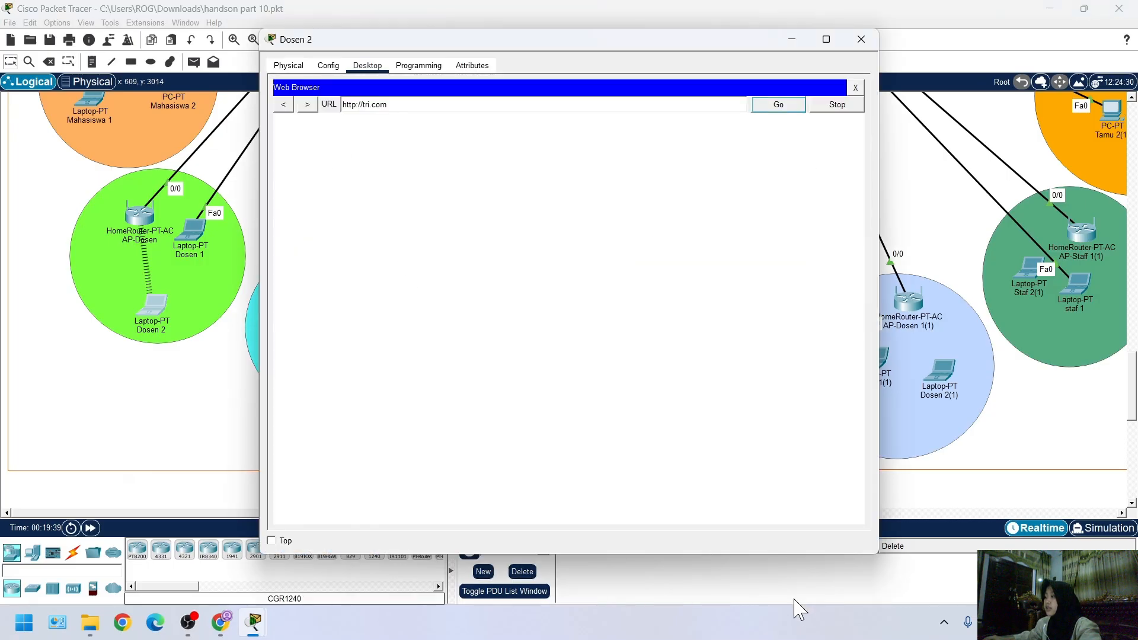
{"action": "left_click", "coordinate": [810, 576]}
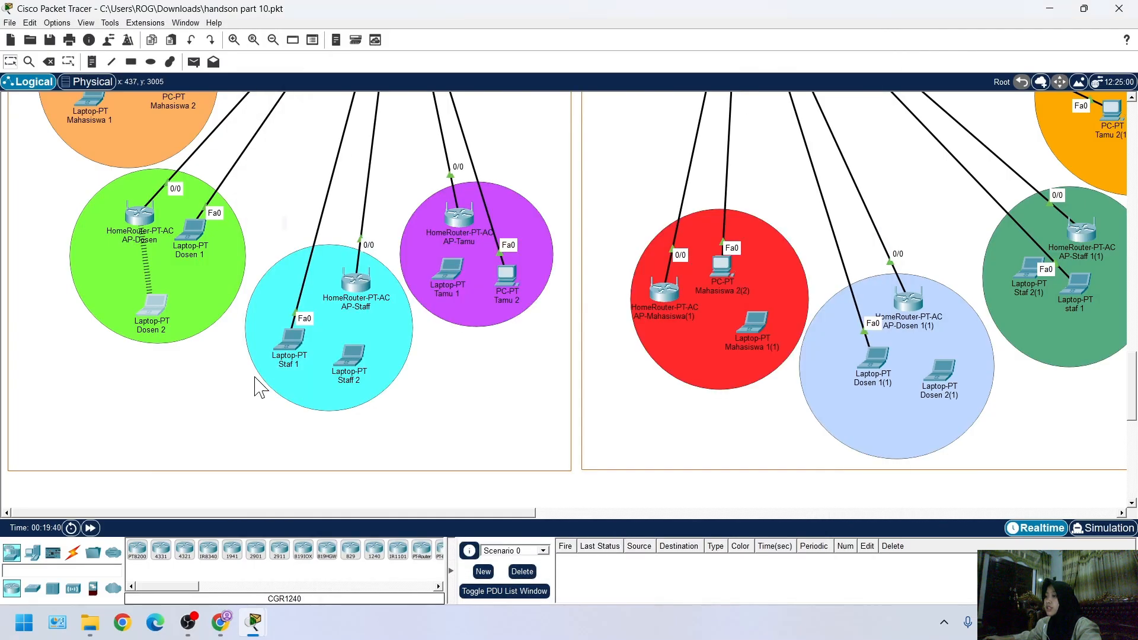
Check laptop Staf 1's FastEthernet0 IP configuration and close its window
{"action": "scroll", "coordinate": [257, 376], "scroll_direction": "up", "scroll_amount": 2}
{"action": "scroll", "coordinate": [305, 423], "scroll_direction": "down", "scroll_amount": 2}
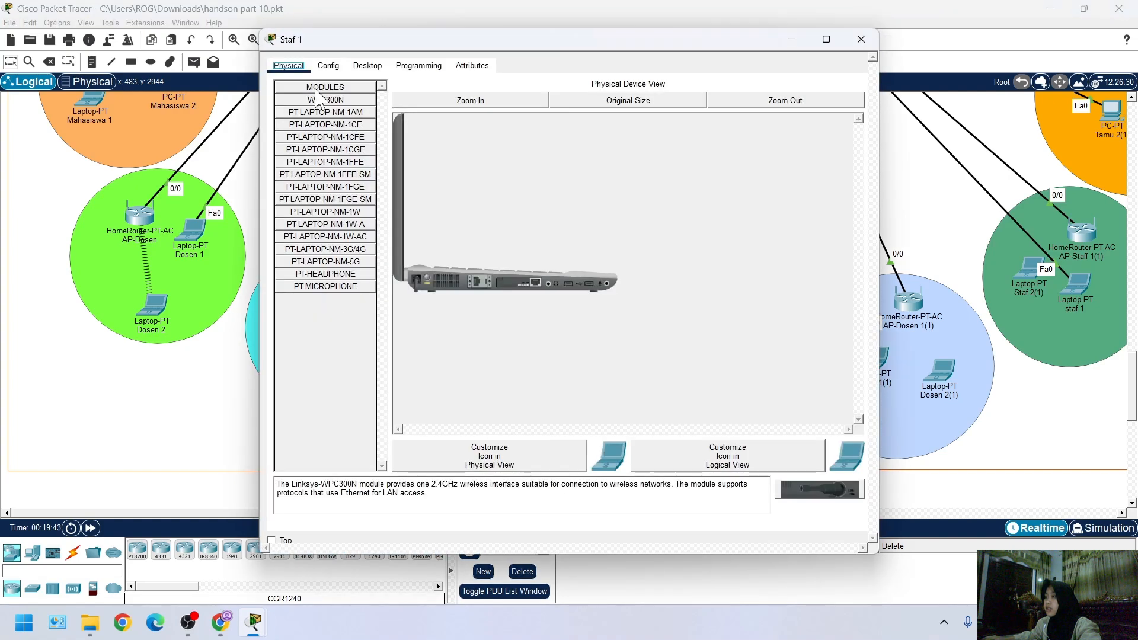
{"action": "left_click", "coordinate": [367, 65]}
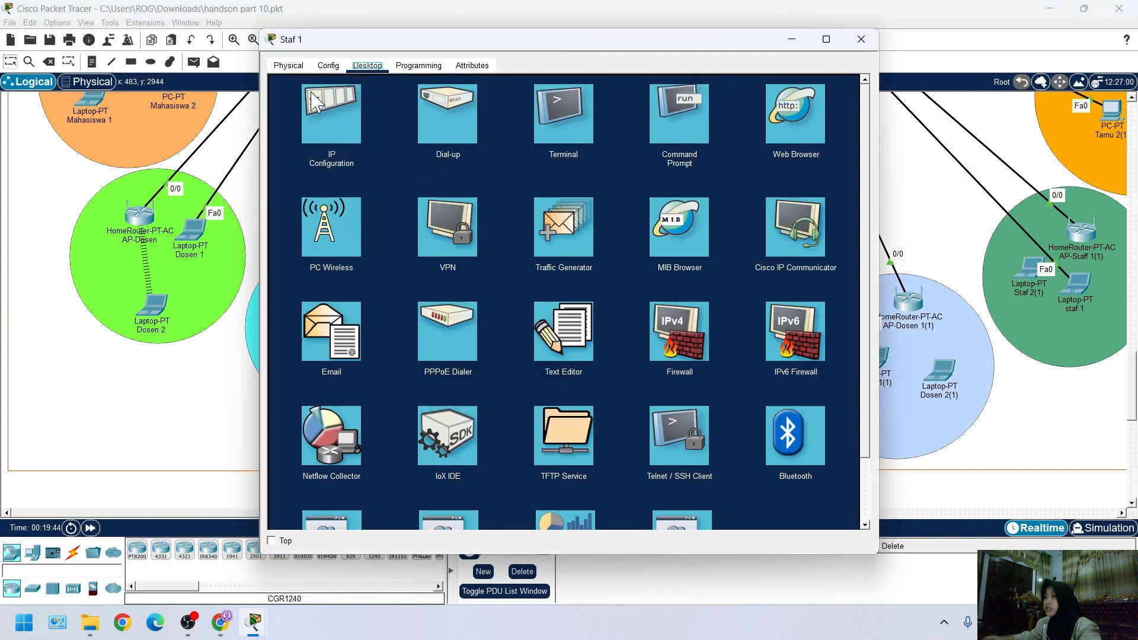
{"action": "left_click", "coordinate": [323, 112]}
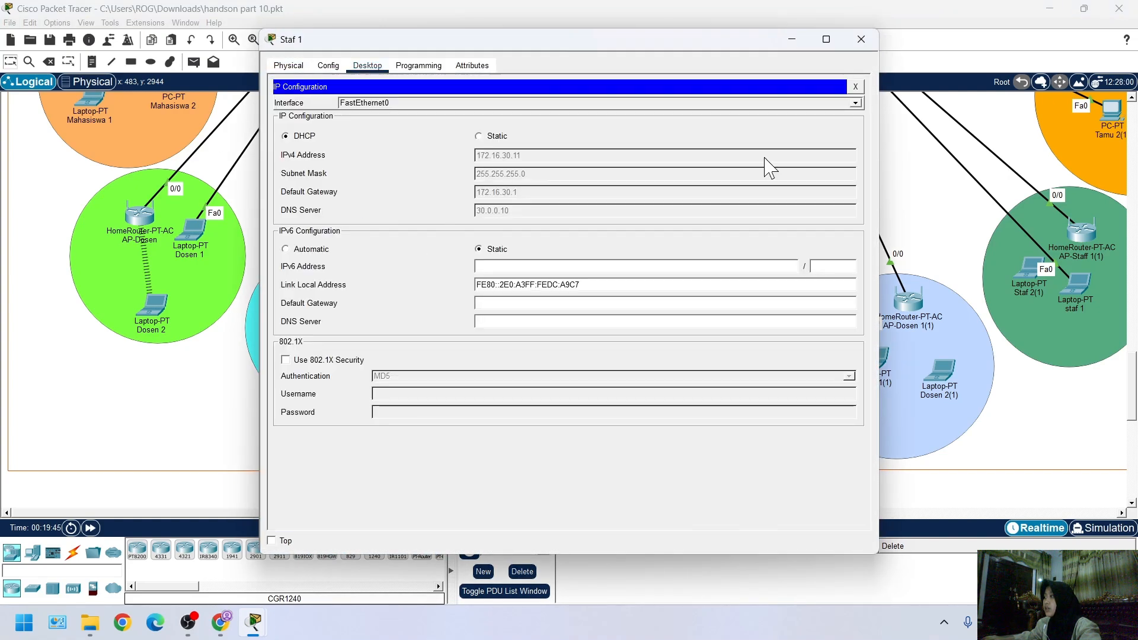
{"action": "left_click", "coordinate": [855, 87]}
{"action": "left_click", "coordinate": [861, 39]}
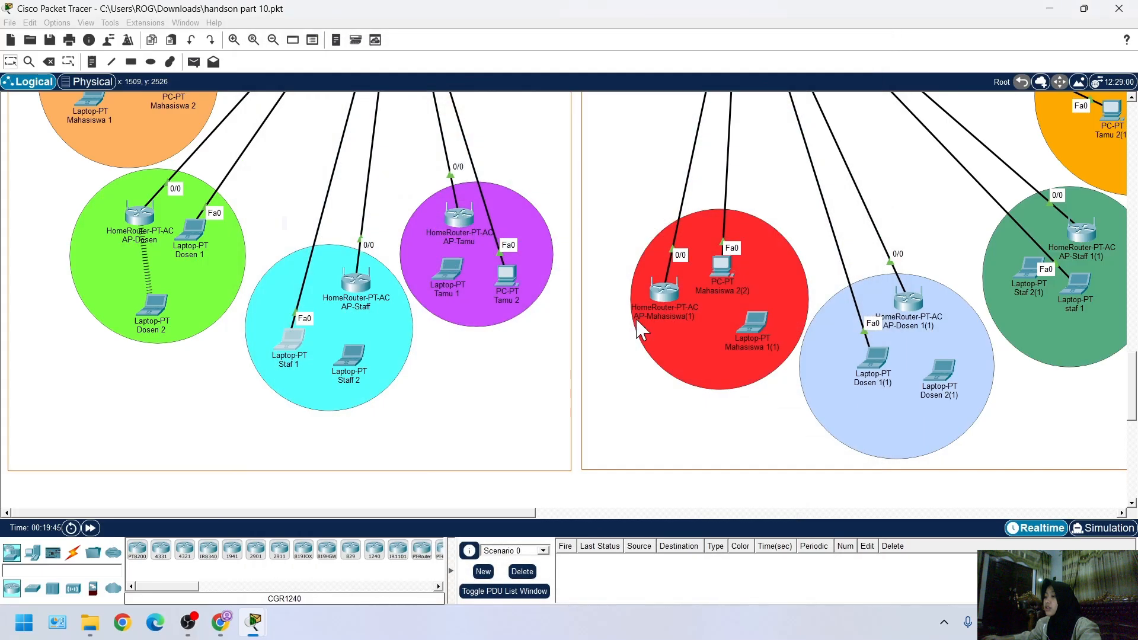
Review the tri.com page loaded on Dosen 2 and close its web browser
{"action": "mouse_move", "coordinate": [254, 628]}
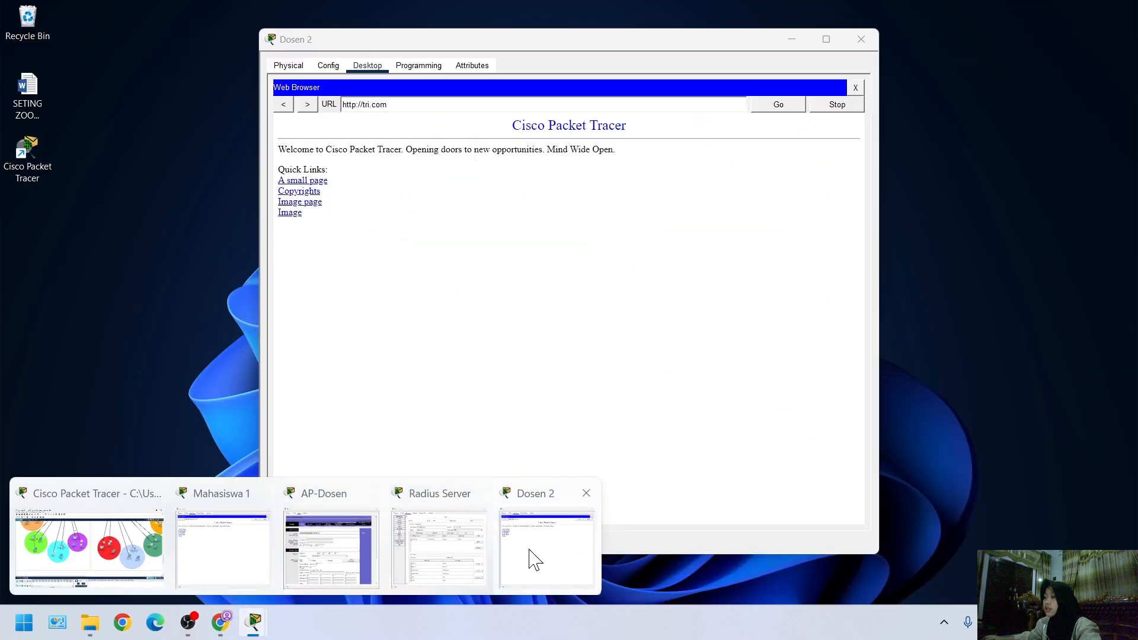
{"action": "left_click", "coordinate": [531, 556]}
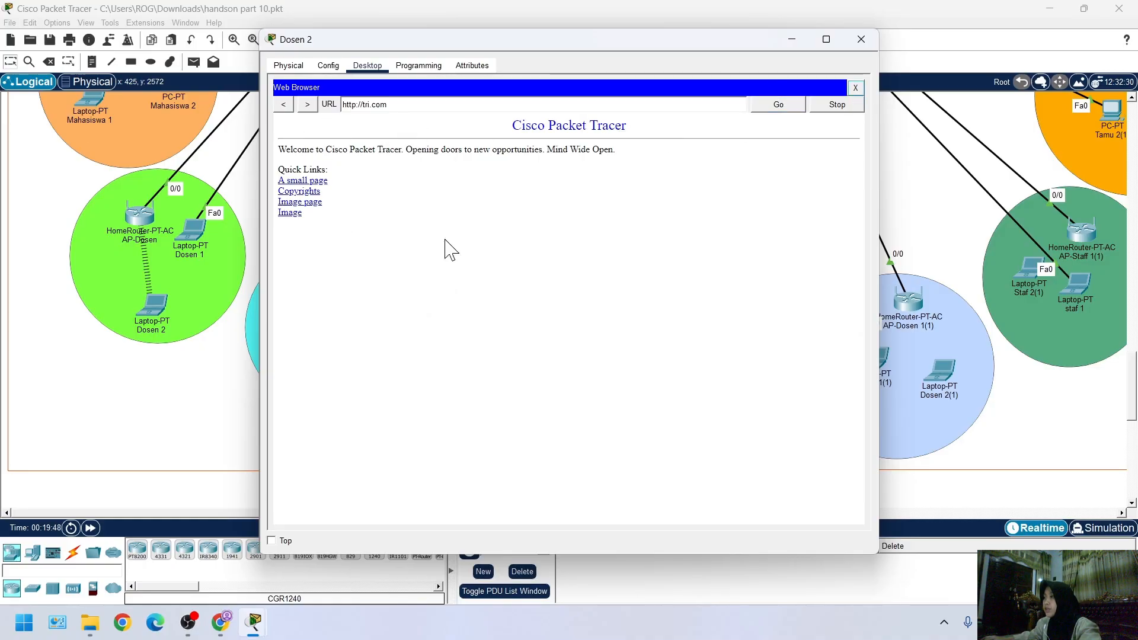
{"action": "left_click", "coordinate": [856, 87]}
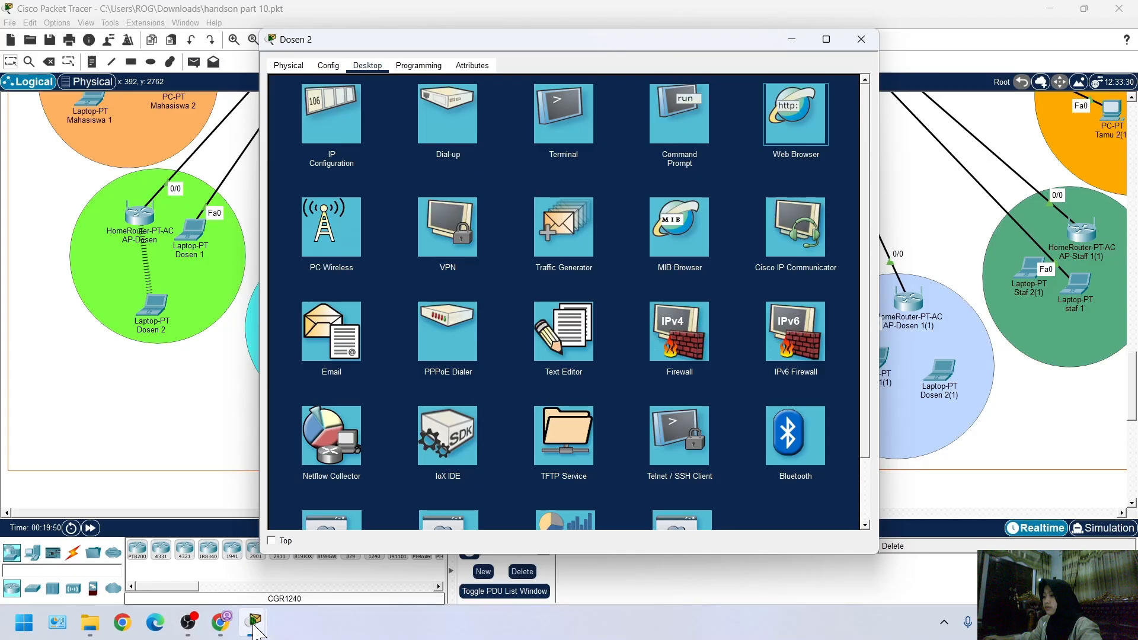
{"action": "left_click", "coordinate": [188, 622]}
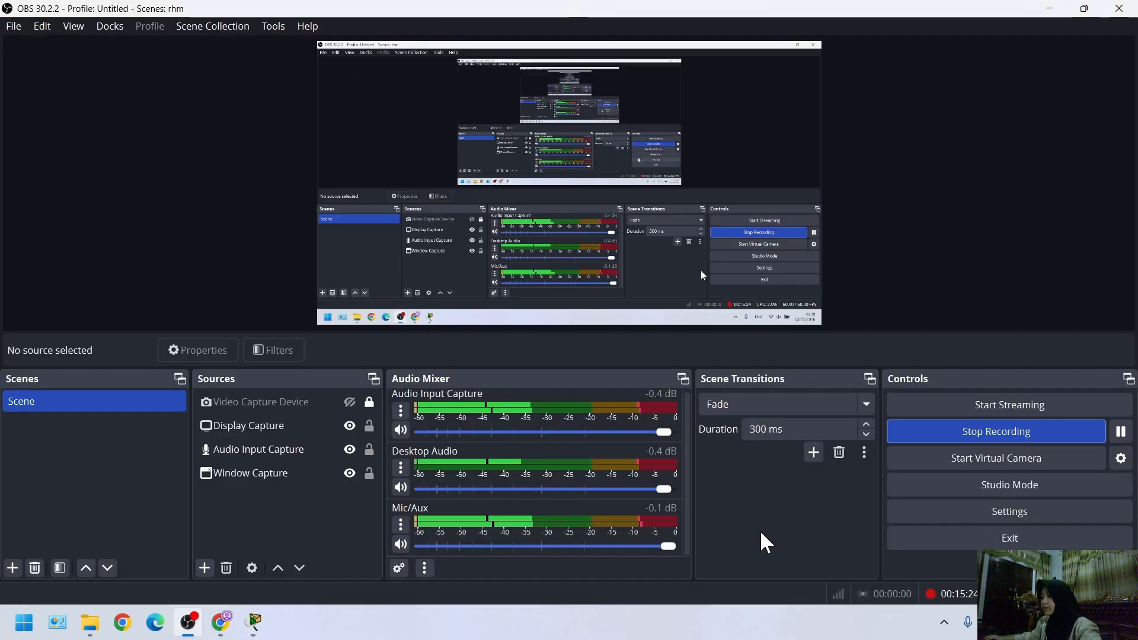
{"action": "mouse_move", "coordinate": [265, 597]}
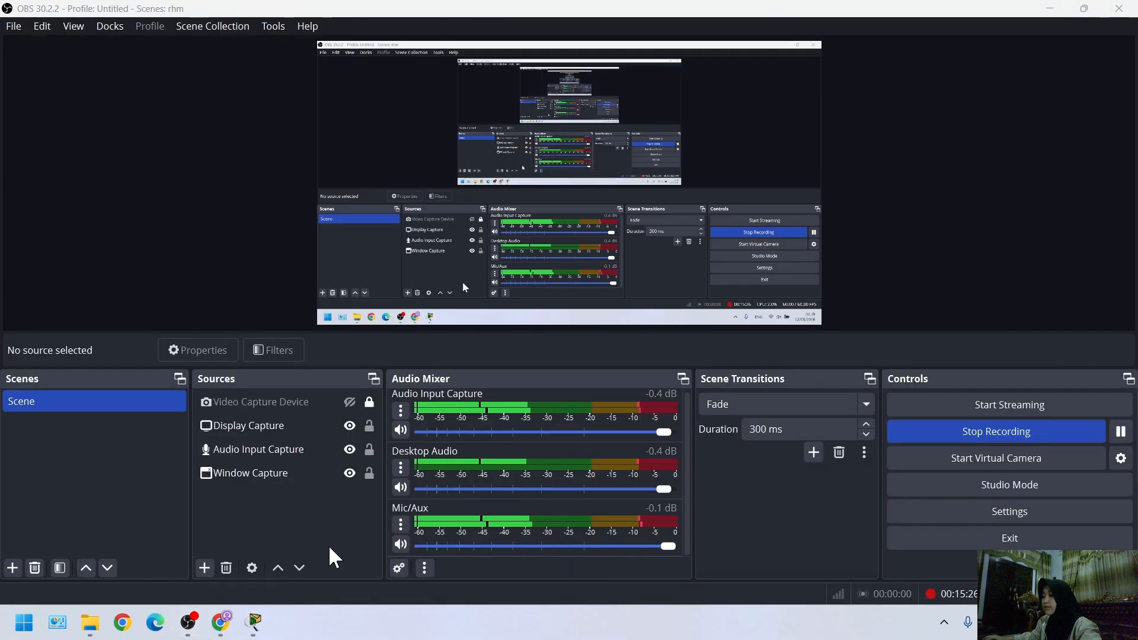
{"action": "left_click", "coordinate": [140, 554]}
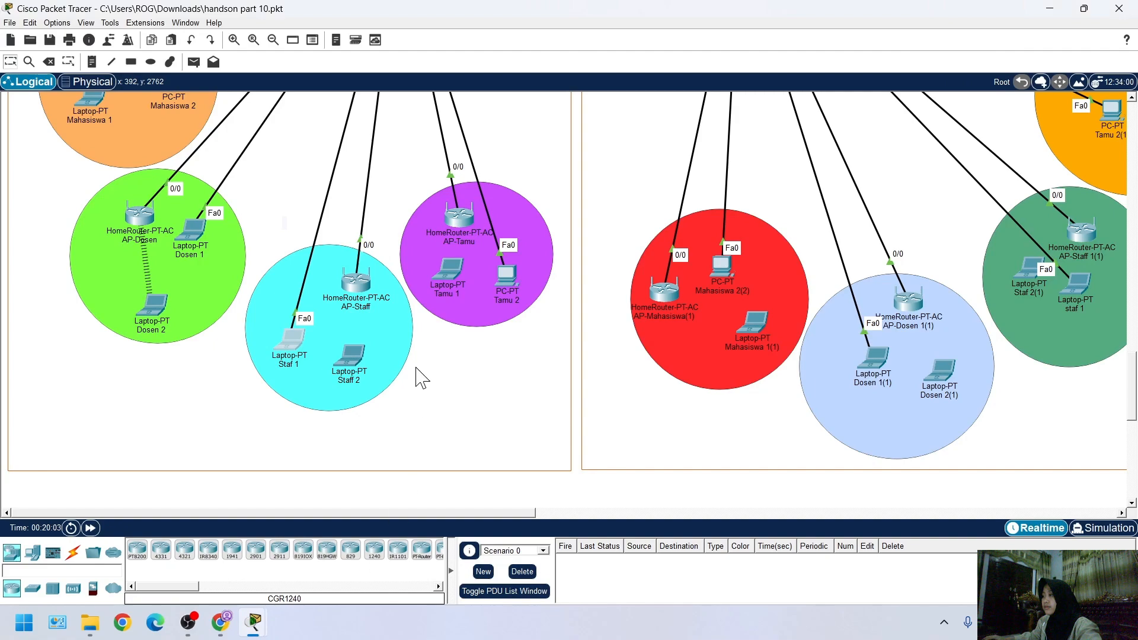
Request iet.com in Dosen 2's web browser
{"action": "scroll", "coordinate": [160, 362], "scroll_direction": "up", "scroll_amount": 2}
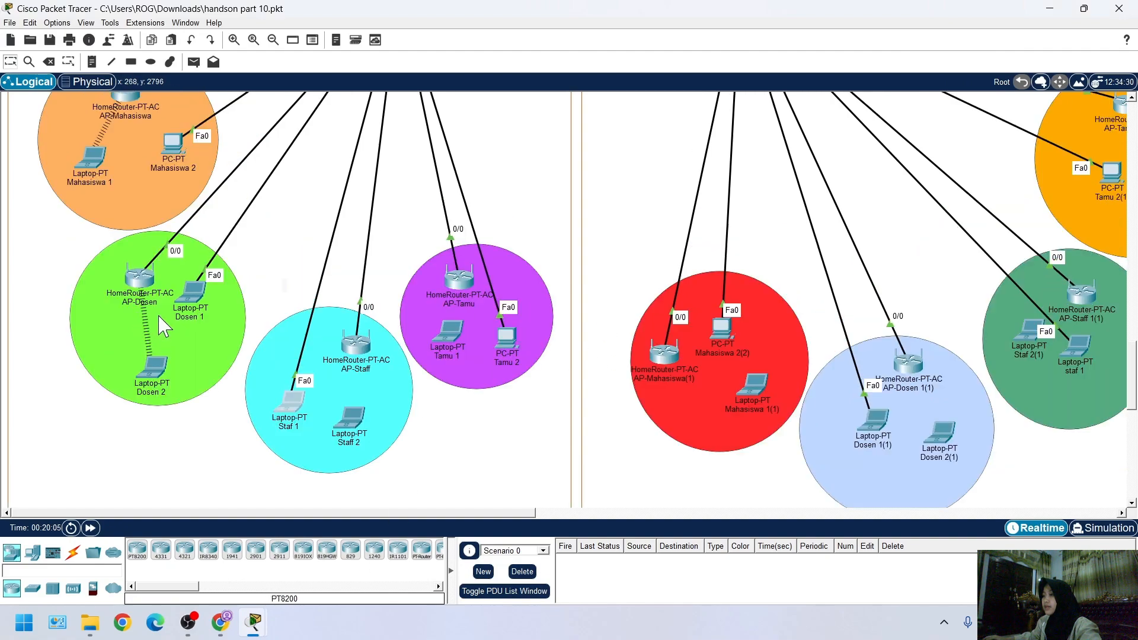
{"action": "left_click", "coordinate": [148, 369]}
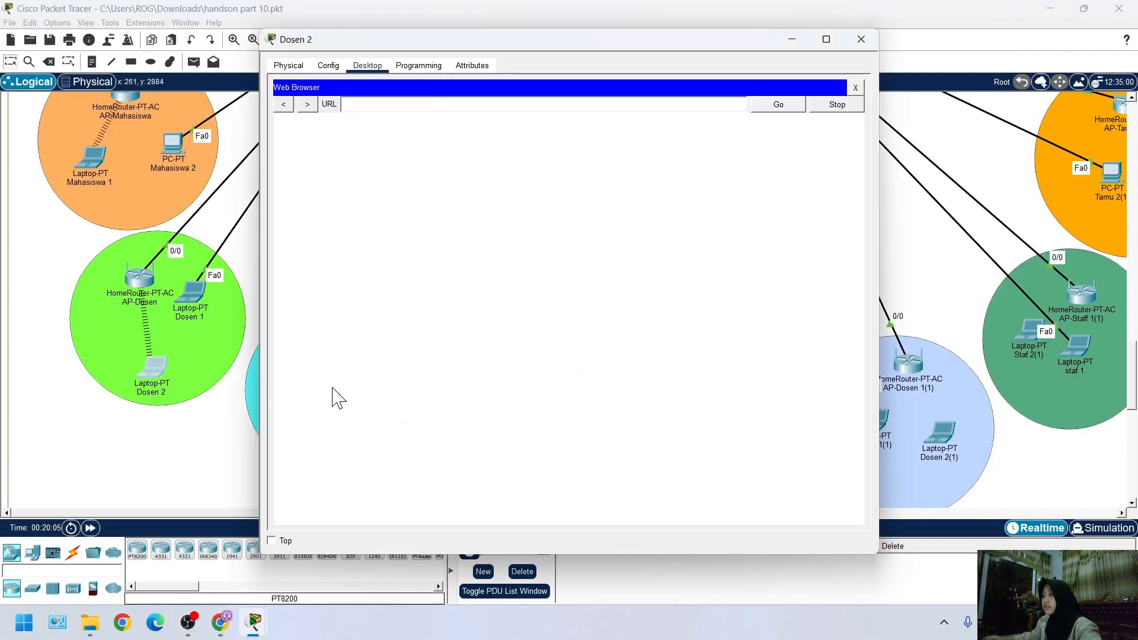
{"action": "left_click", "coordinate": [418, 101]}
{"action": "type", "text": "iet.com"}
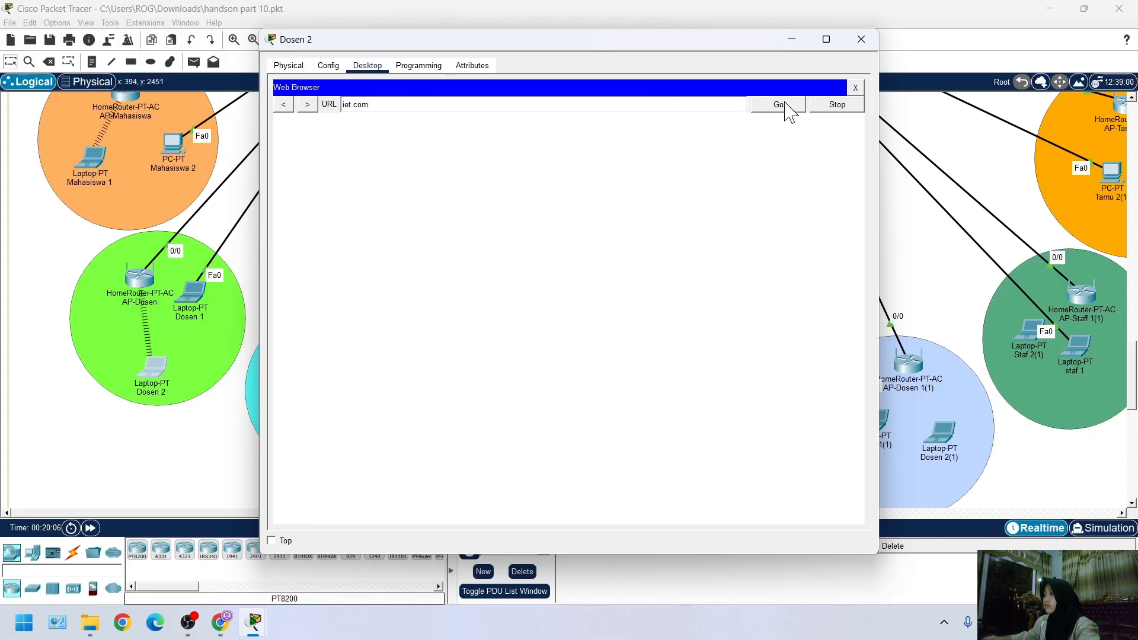
{"action": "left_click", "coordinate": [785, 104]}
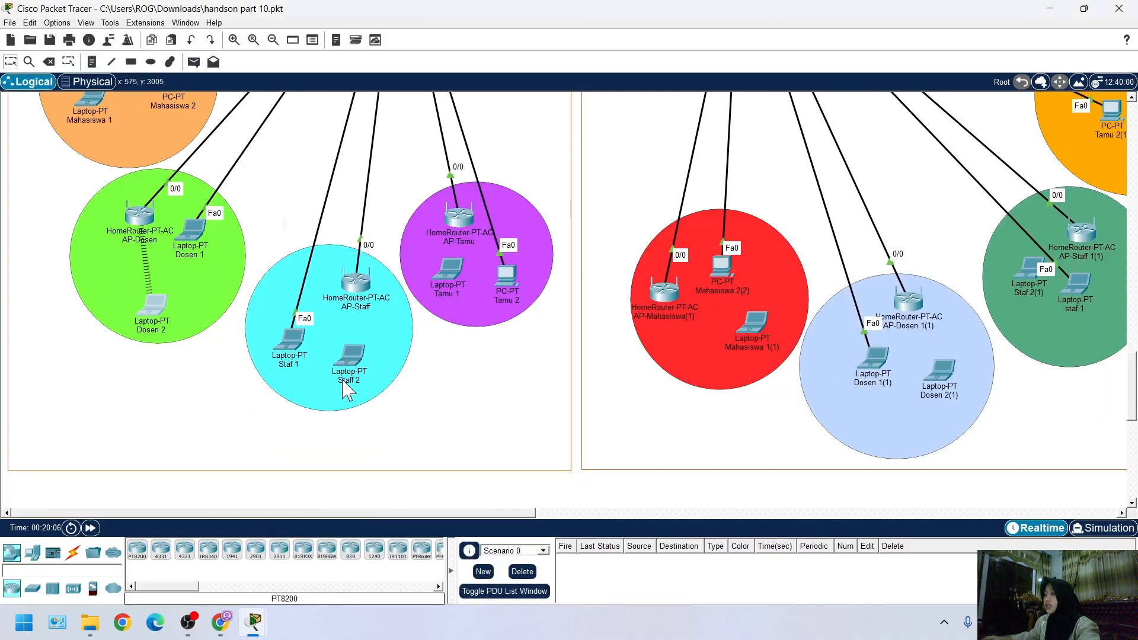
Close the AP-Dosen window and bring up laptop Mahasiswa 1 to close its web browser
{"action": "mouse_move", "coordinate": [253, 621]}
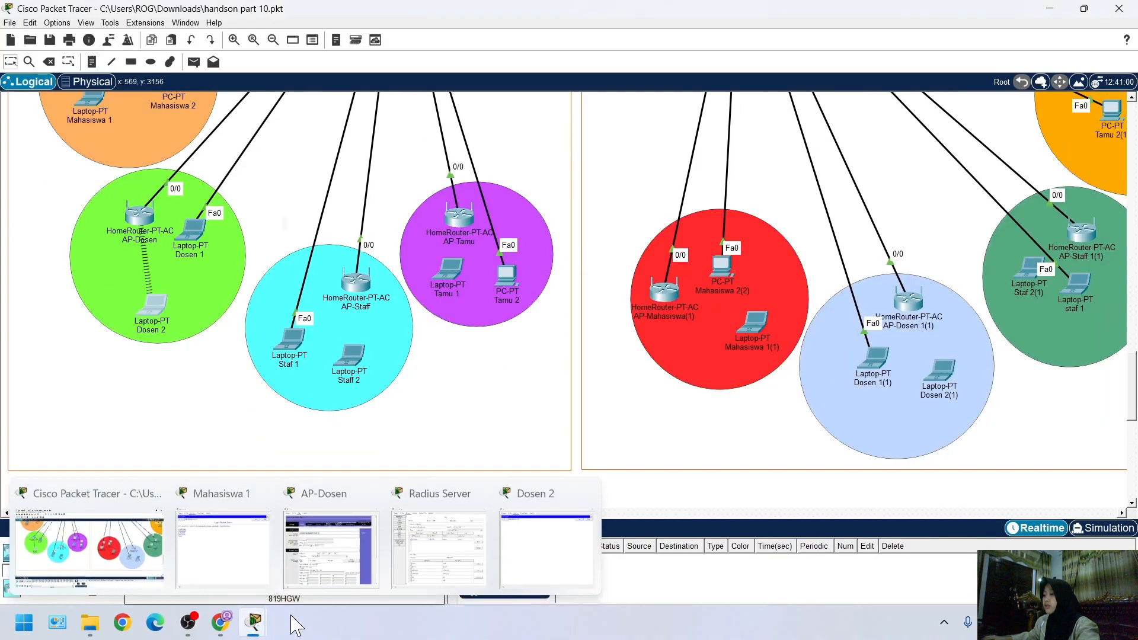
{"action": "mouse_move", "coordinate": [535, 556]}
{"action": "mouse_move", "coordinate": [449, 557]}
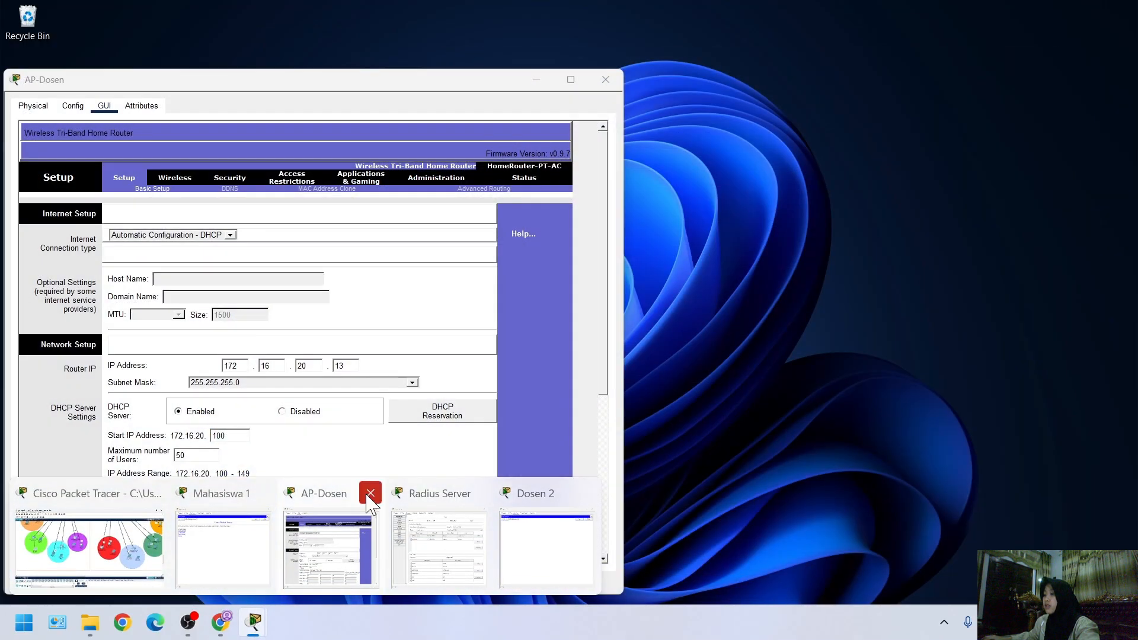
{"action": "left_click", "coordinate": [368, 492]}
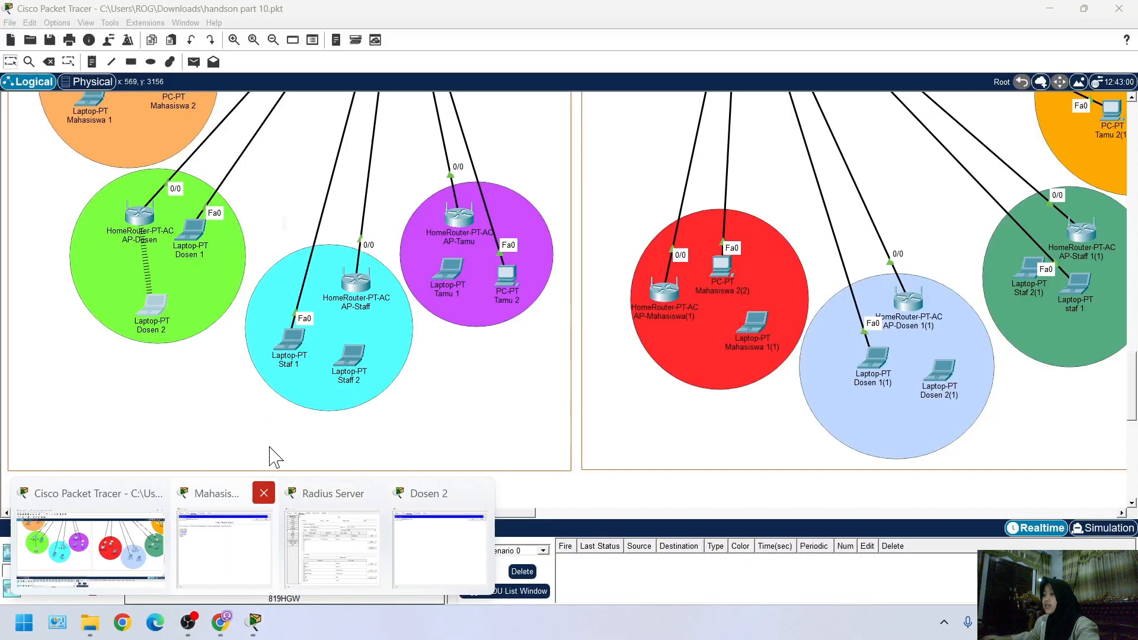
{"action": "left_click", "coordinate": [240, 527]}
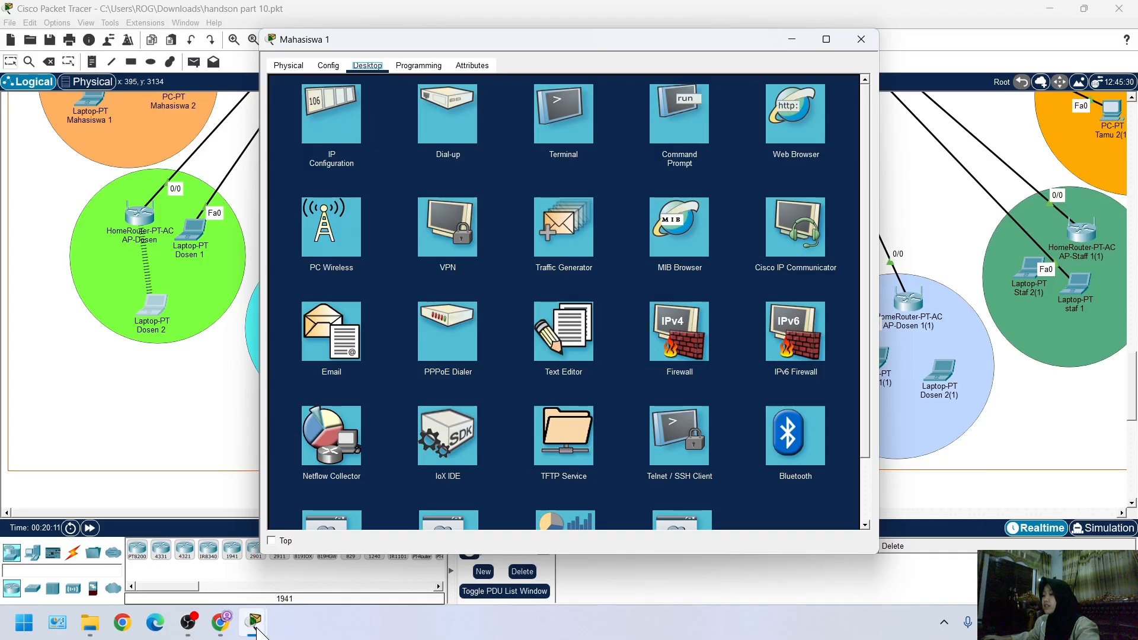
Check the iet.com page on Dosen 2 and close its web browser
{"action": "mouse_move", "coordinate": [264, 624]}
{"action": "left_click", "coordinate": [426, 552]}
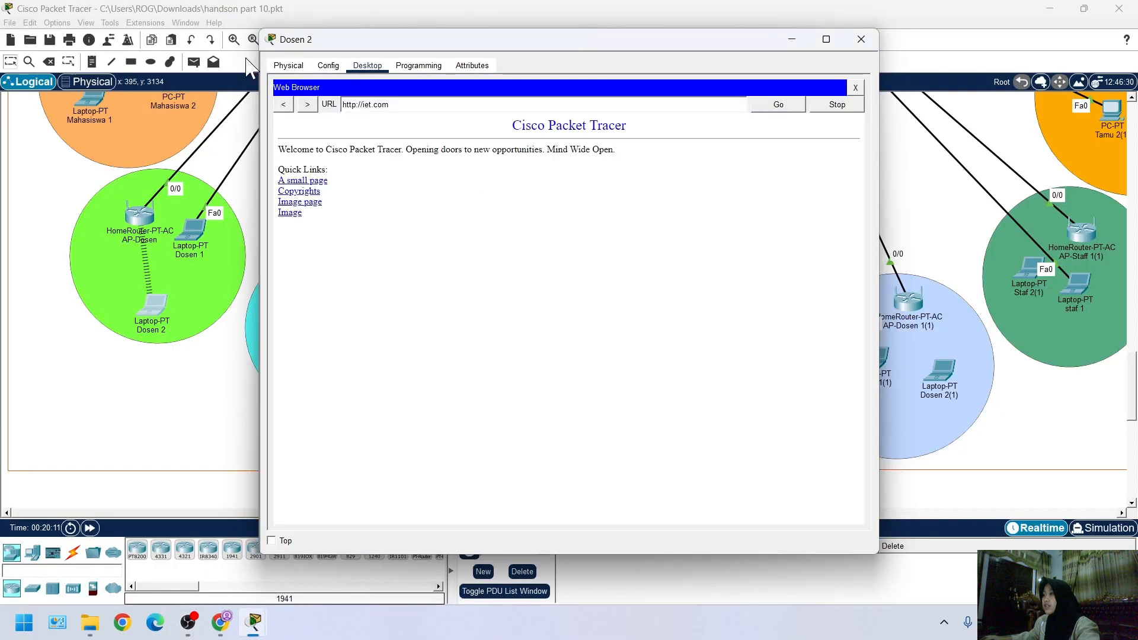
{"action": "left_click", "coordinate": [851, 90]}
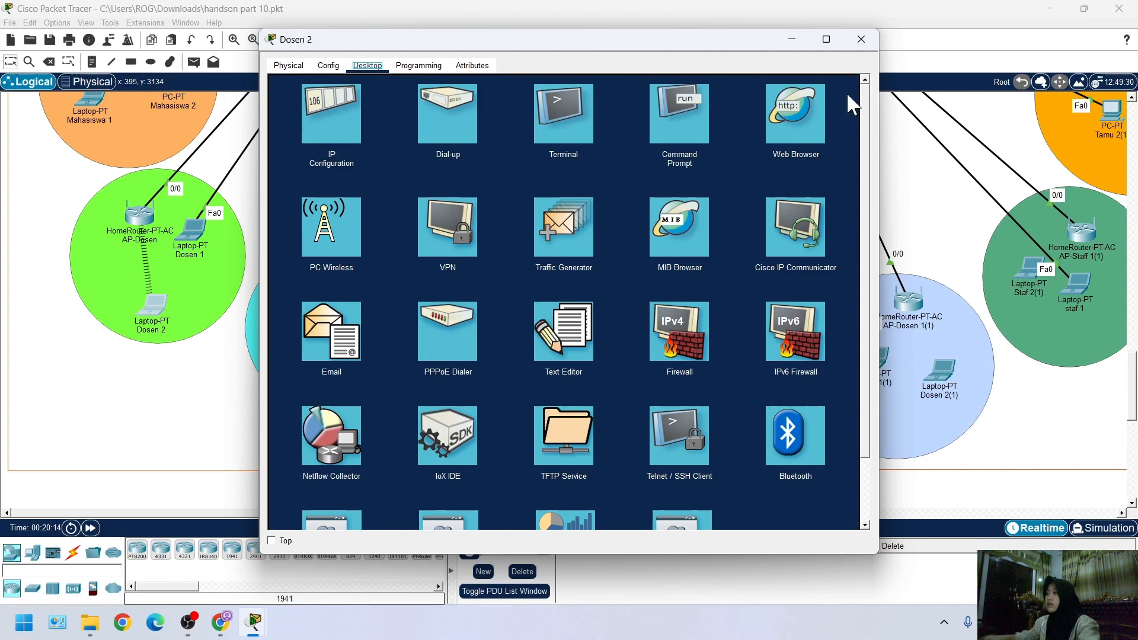
Request jurnal.ac.id in Dosen 2's web browser and minimise the laptop's window
{"action": "left_click", "coordinate": [813, 138]}
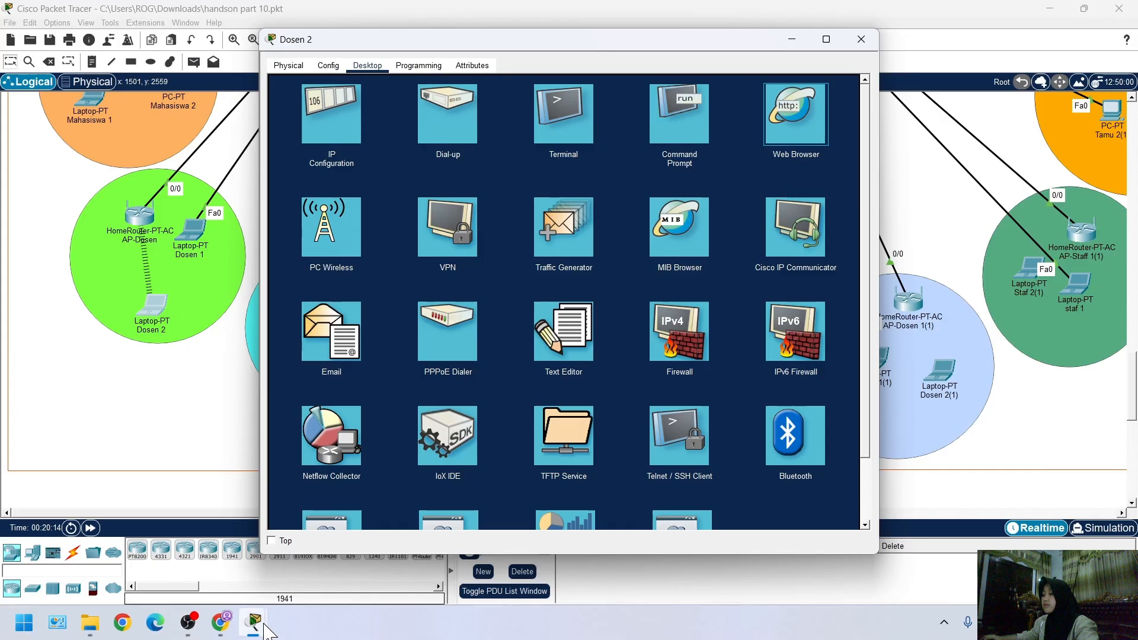
{"action": "mouse_move", "coordinate": [264, 627]}
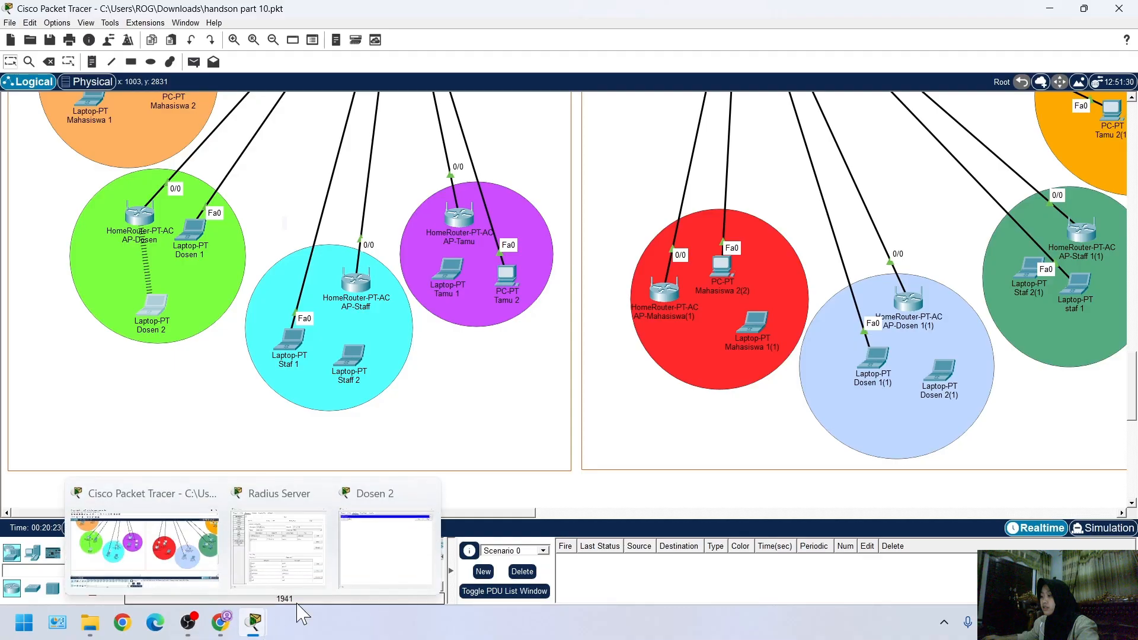
{"action": "left_click", "coordinate": [392, 556]}
{"action": "left_click", "coordinate": [397, 107]}
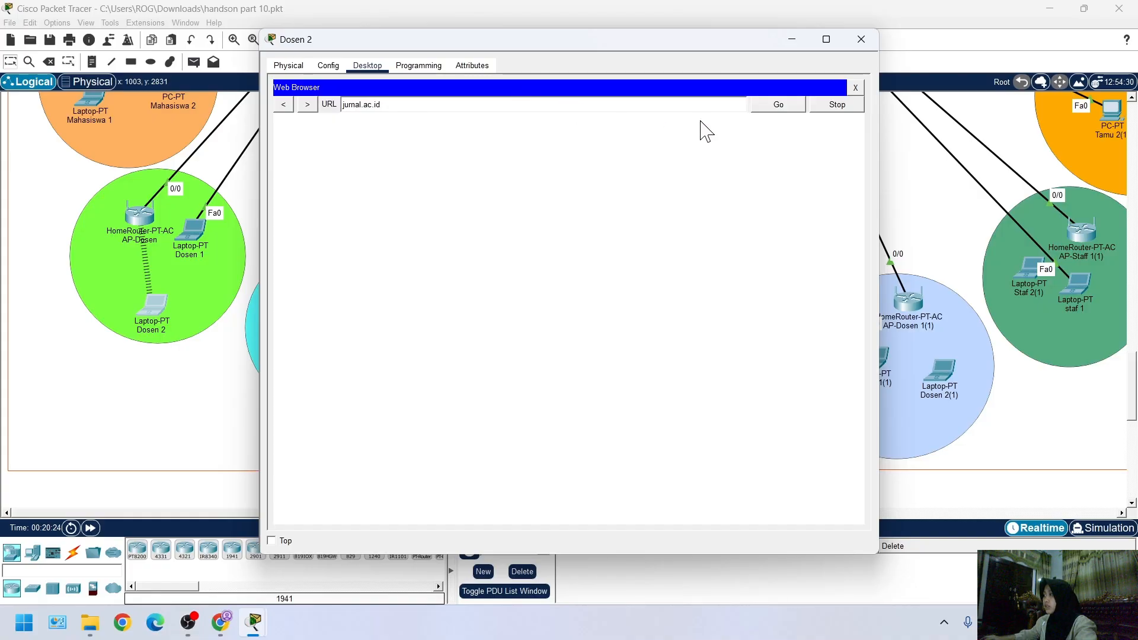
{"action": "left_click", "coordinate": [792, 39]}
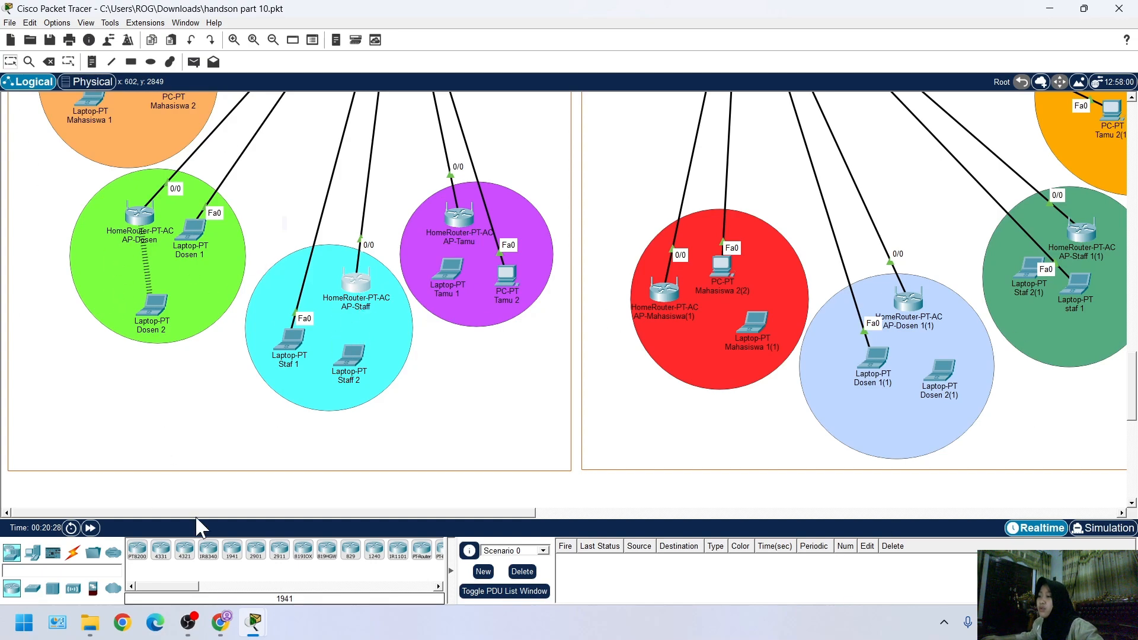
Place the AP-Staff window beside Dosen 2 and display its Internet interface settings
{"action": "left_click", "coordinate": [356, 281]}
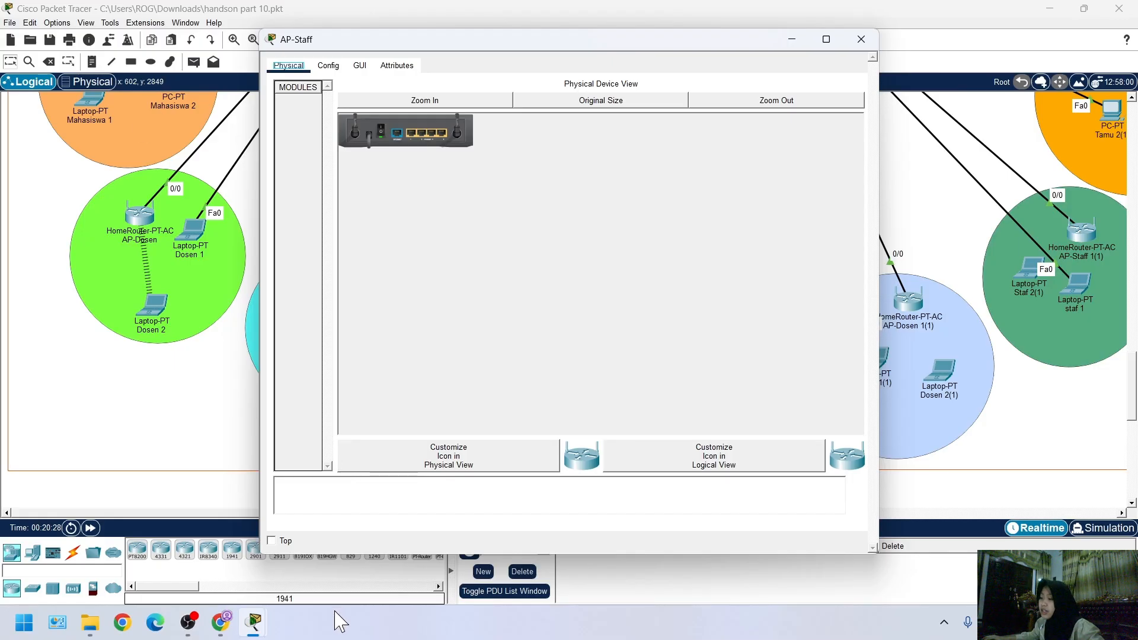
{"action": "mouse_move", "coordinate": [268, 632]}
{"action": "left_click", "coordinate": [346, 569]}
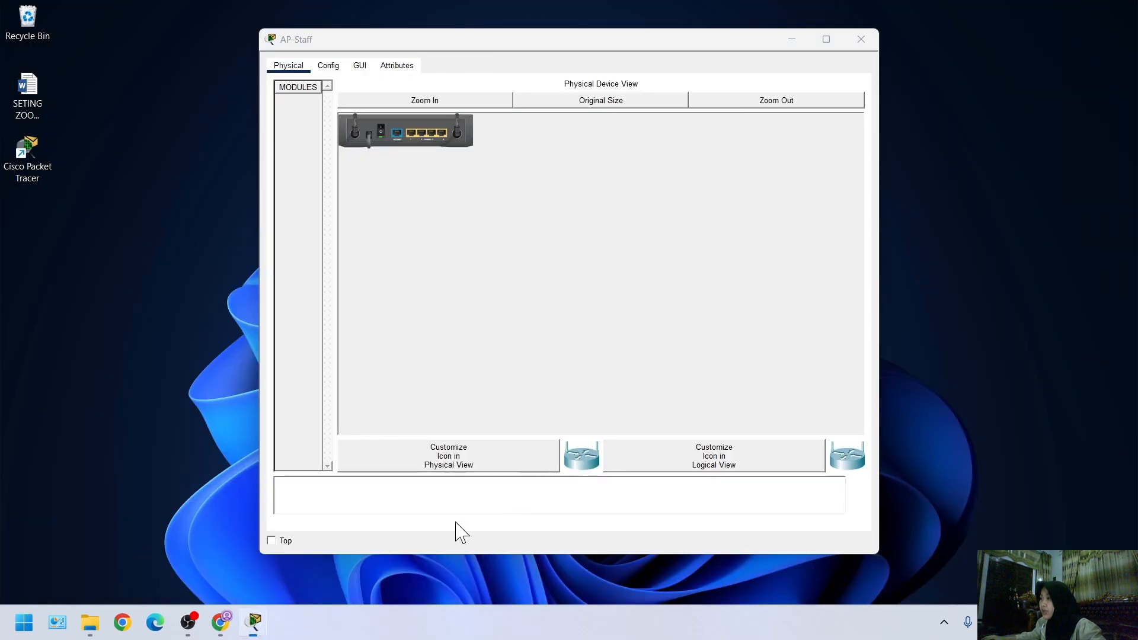
{"action": "left_click", "coordinate": [457, 531]}
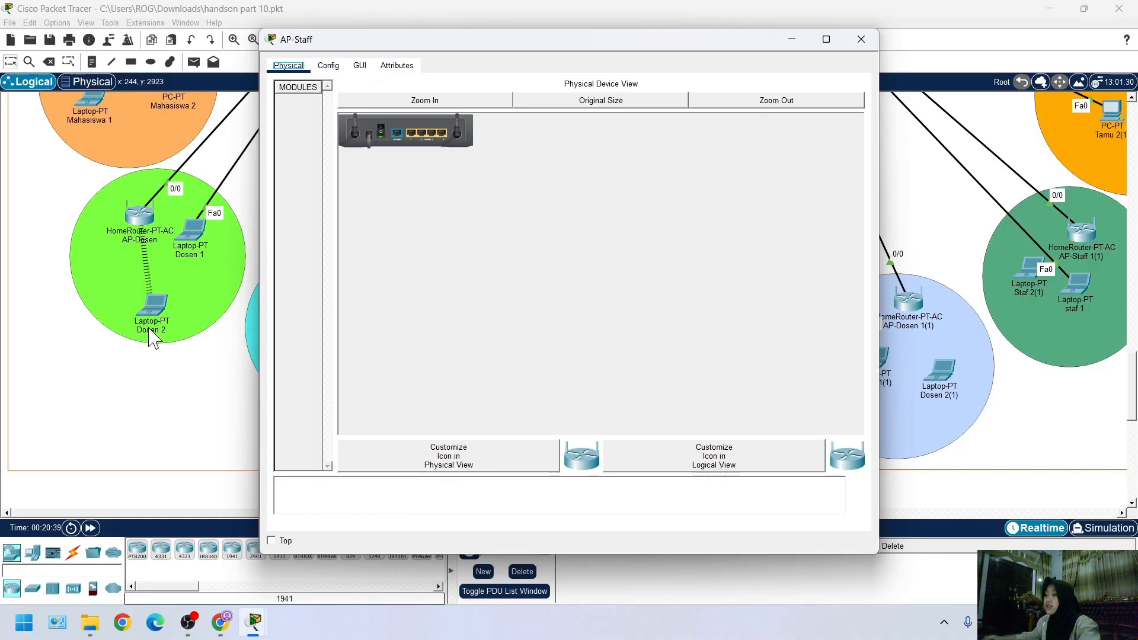
{"action": "left_click_drag", "start_coordinate": [379, 37], "coordinate": [562, 14]}
{"action": "left_click", "coordinate": [511, 43]}
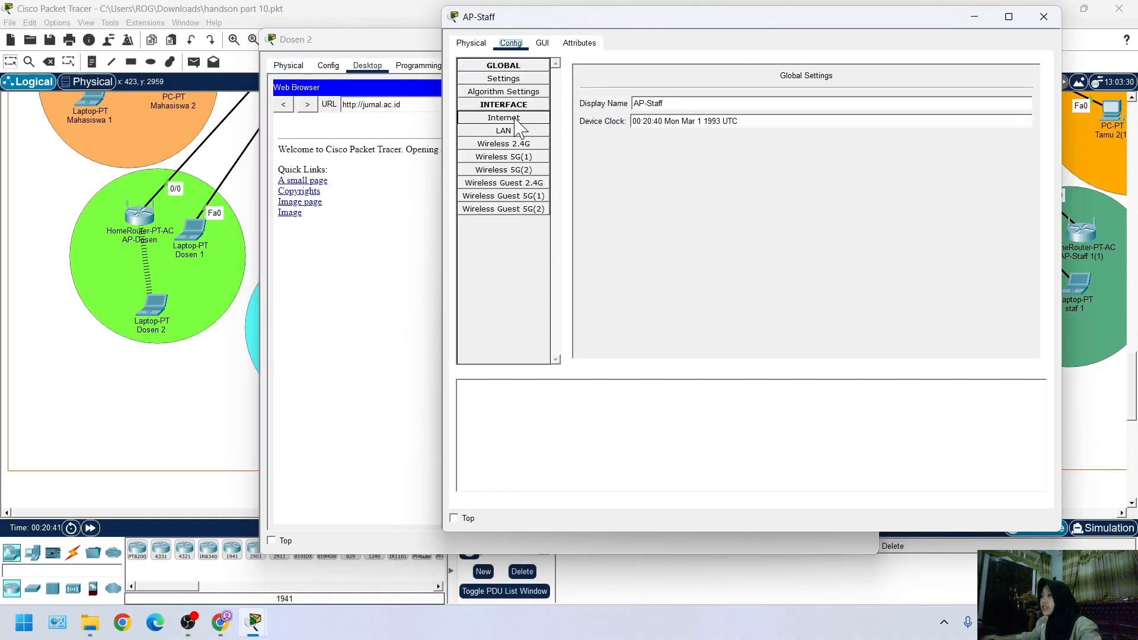
{"action": "left_click", "coordinate": [503, 118]}
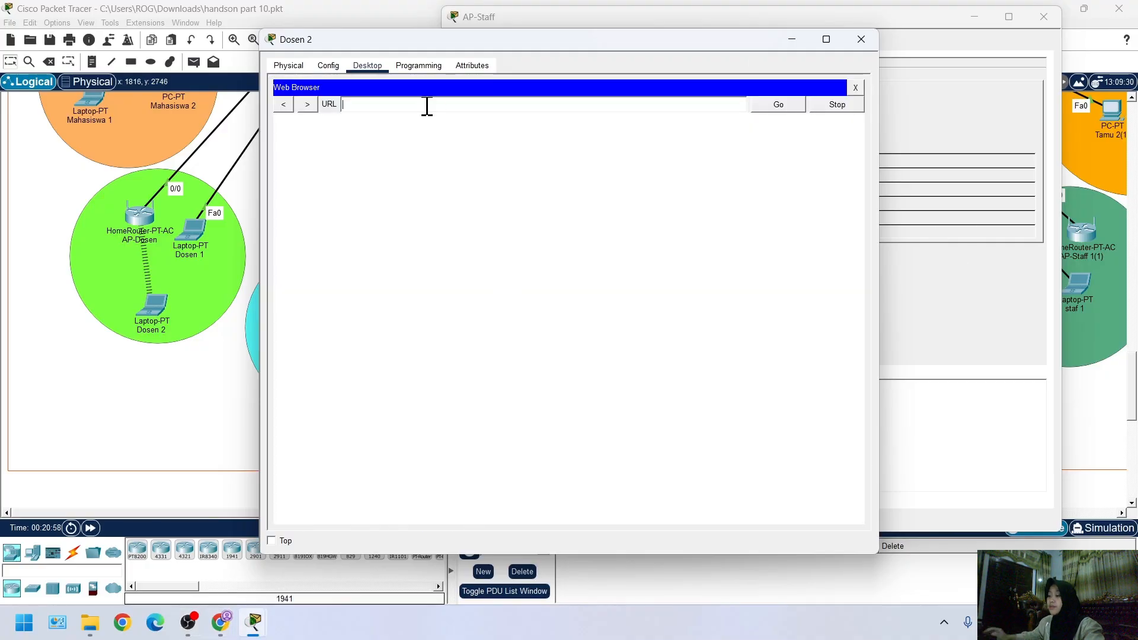
Request router.ac.id in Dosen 2's web browser
{"action": "type", "text": "router"}
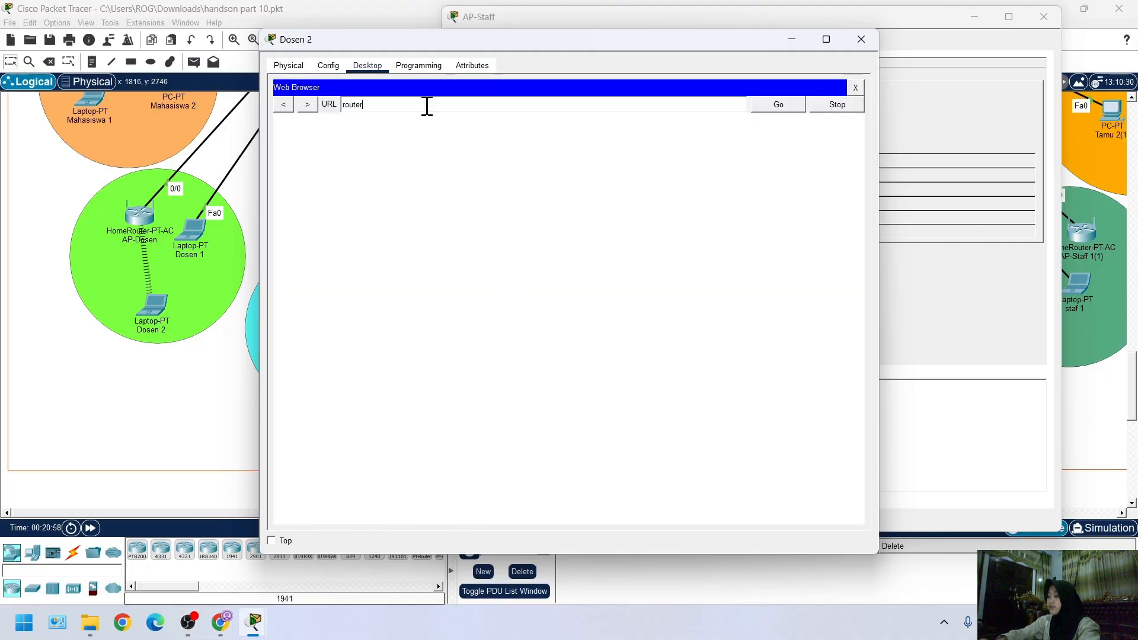
{"action": "type", "text": ".ac.id"}
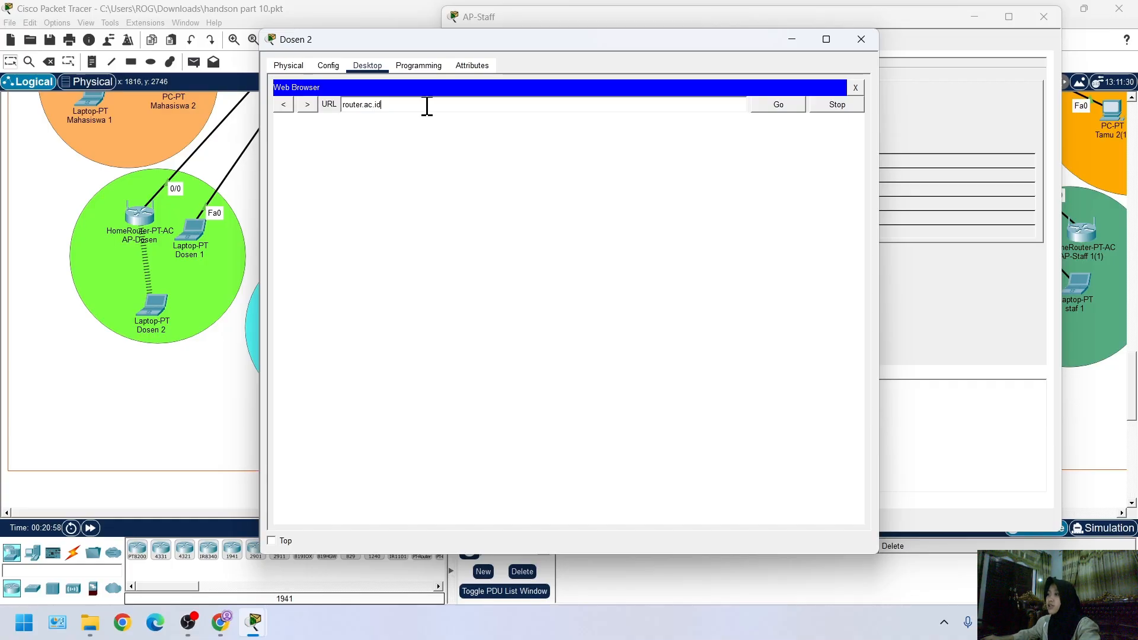
{"action": "left_click", "coordinate": [795, 105]}
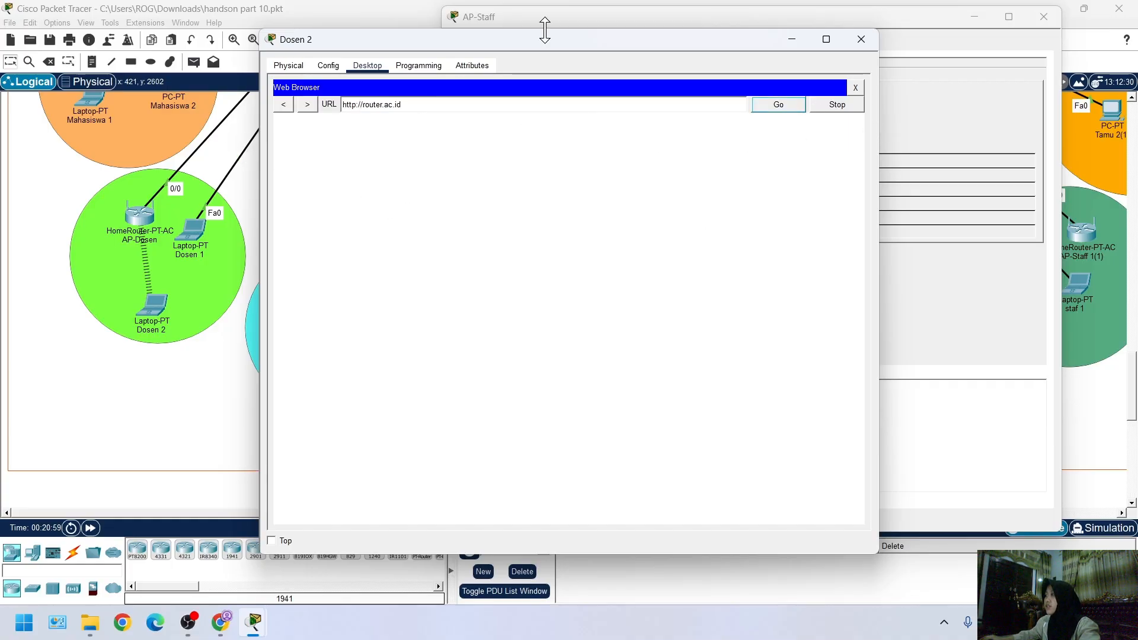
Bring up the Radius Server's AAA service and place it beside AP-Staff's Internet settings
{"action": "left_click", "coordinate": [933, 89]}
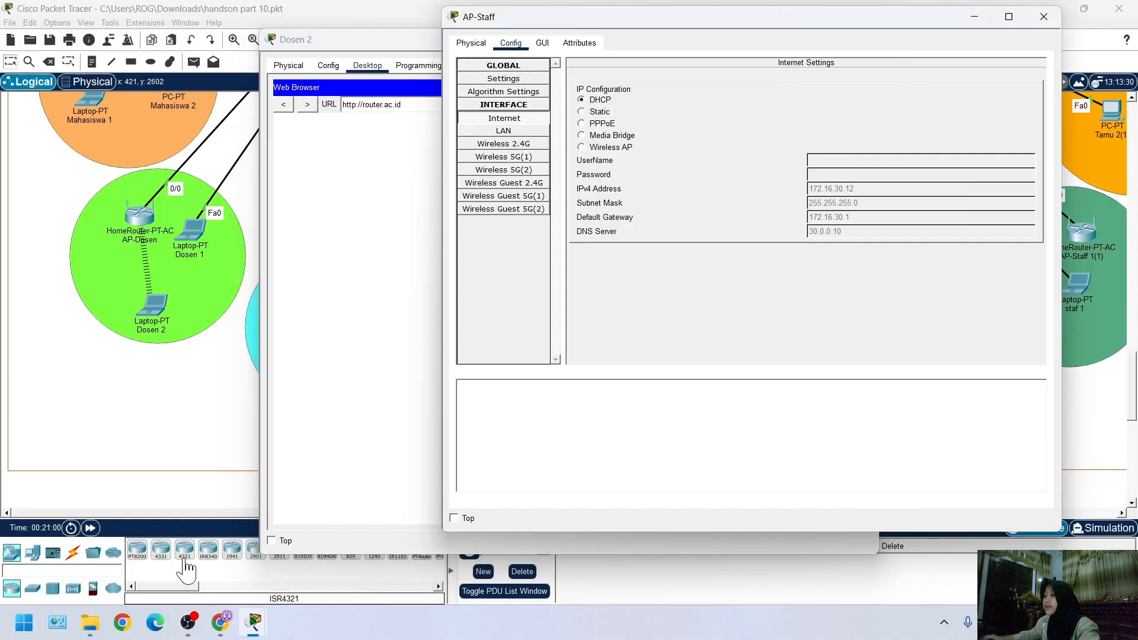
{"action": "mouse_move", "coordinate": [255, 628]}
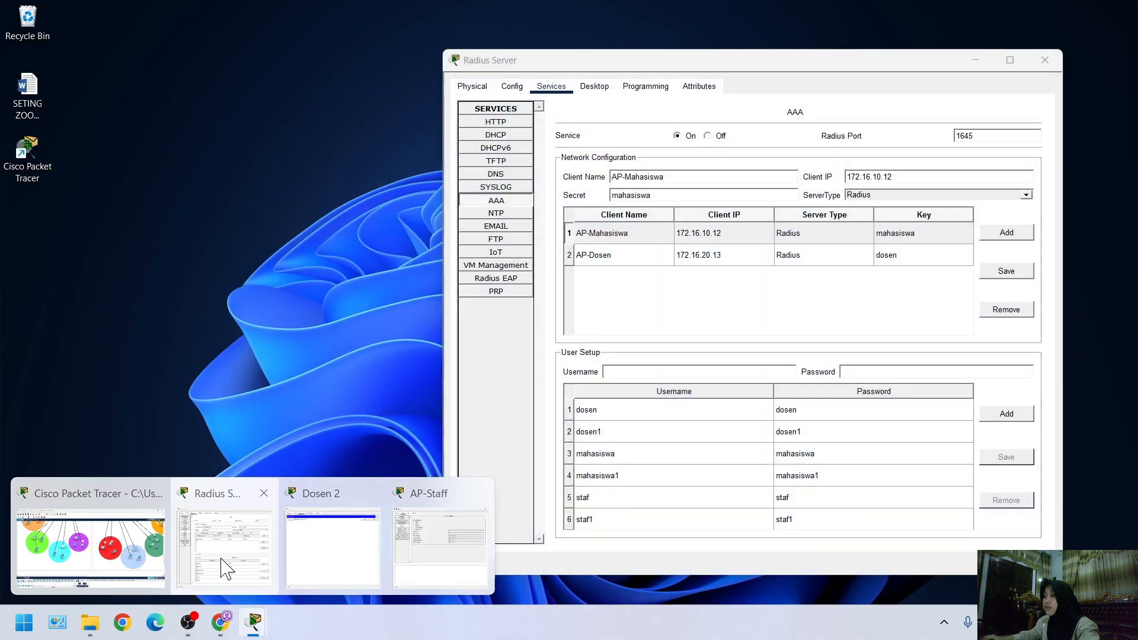
{"action": "left_click", "coordinate": [219, 548]}
{"action": "left_click_drag", "start_coordinate": [578, 67], "coordinate": [187, 104]}
{"action": "left_click", "coordinate": [781, 360]}
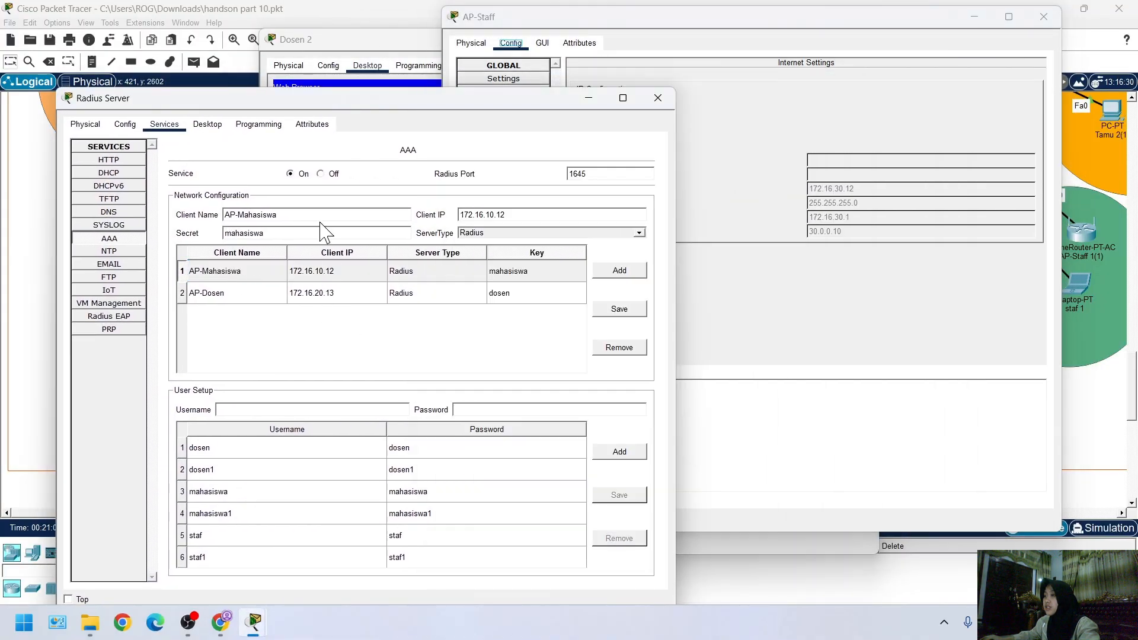
Fill in the AAA network configuration with client name AP-Staf, client IP 172.16.30.12 and the staff access point's shared secret
{"action": "left_click", "coordinate": [322, 234]}
{"action": "key", "text": "BackSpace"}
{"action": "key", "text": "BackSpace"}
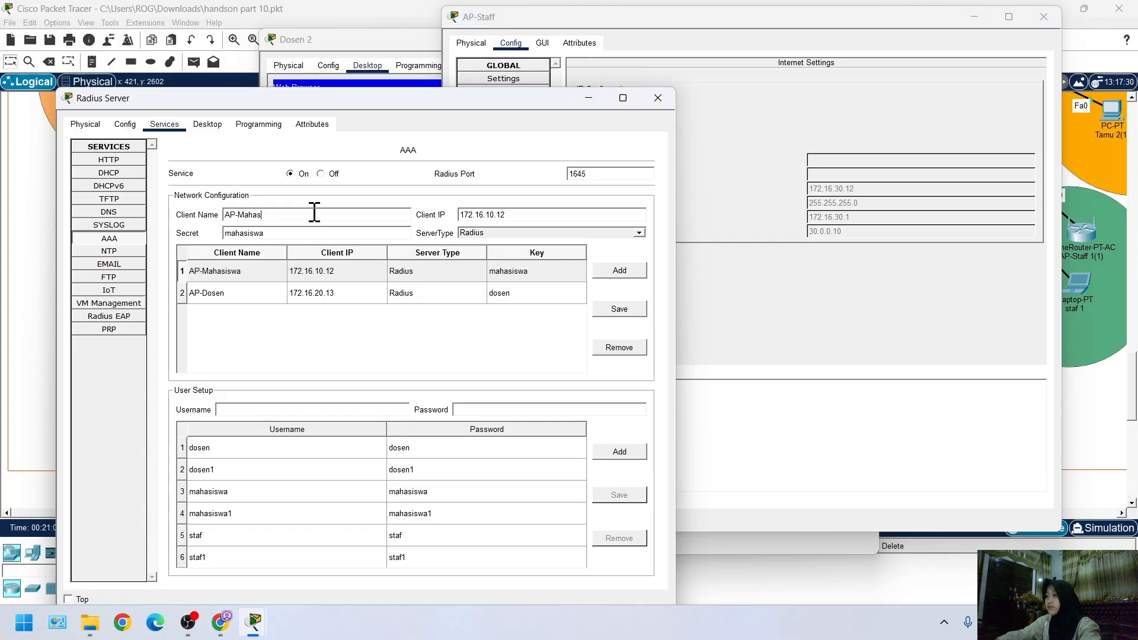
{"action": "type", "text": "S"}
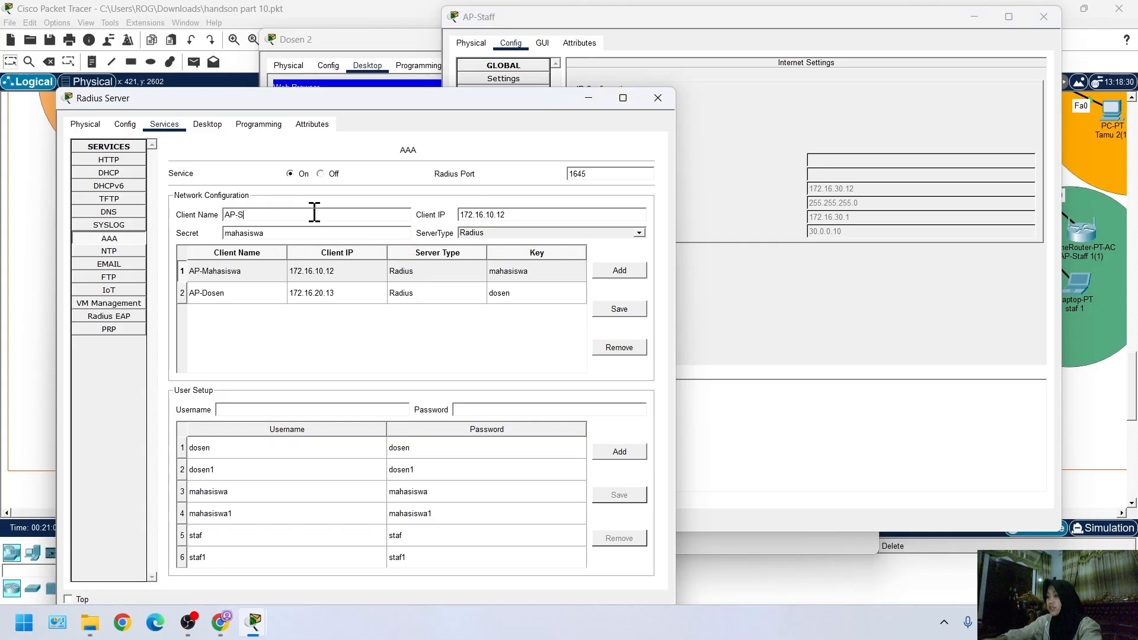
{"action": "type", "text": "taf"}
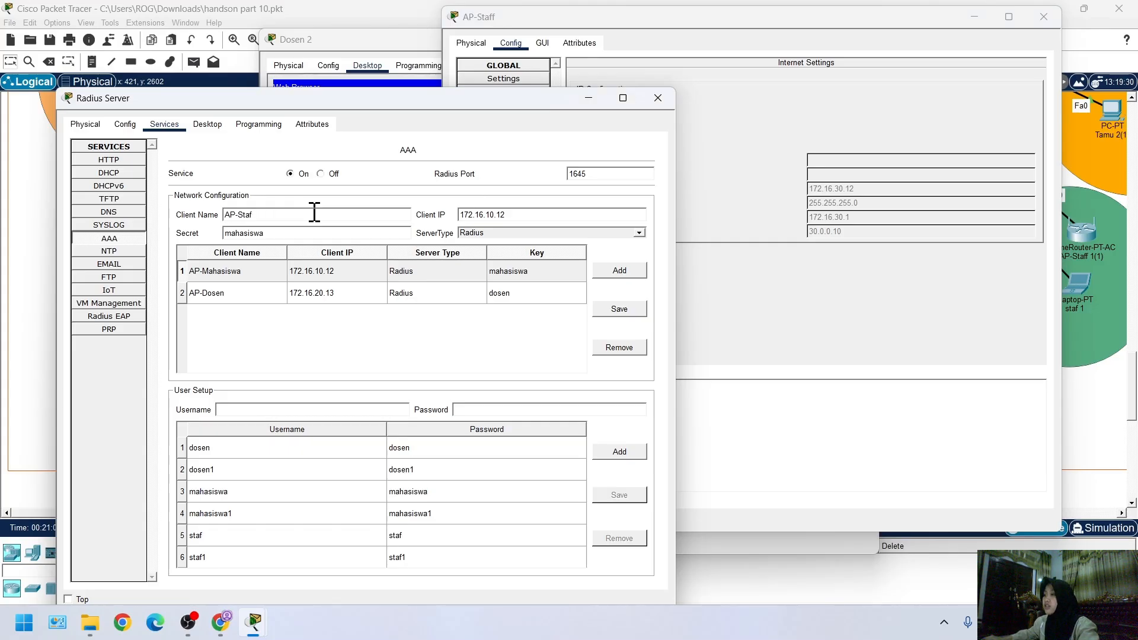
{"action": "double_click", "coordinate": [322, 233]}
{"action": "type", "text": "m"}
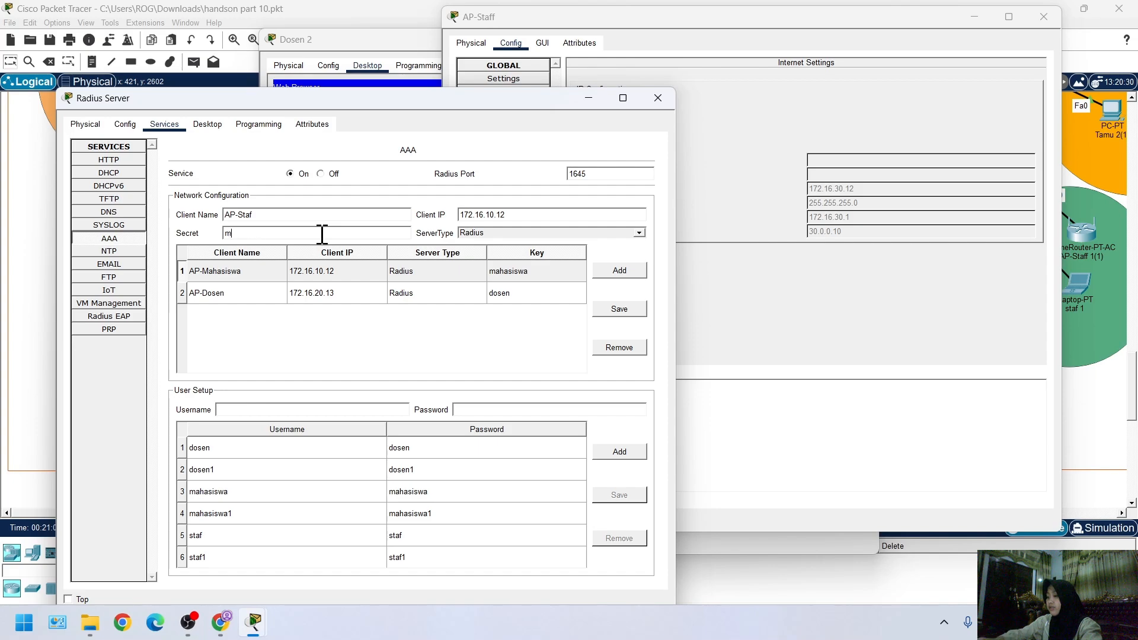
{"action": "type", "text": "staf"}
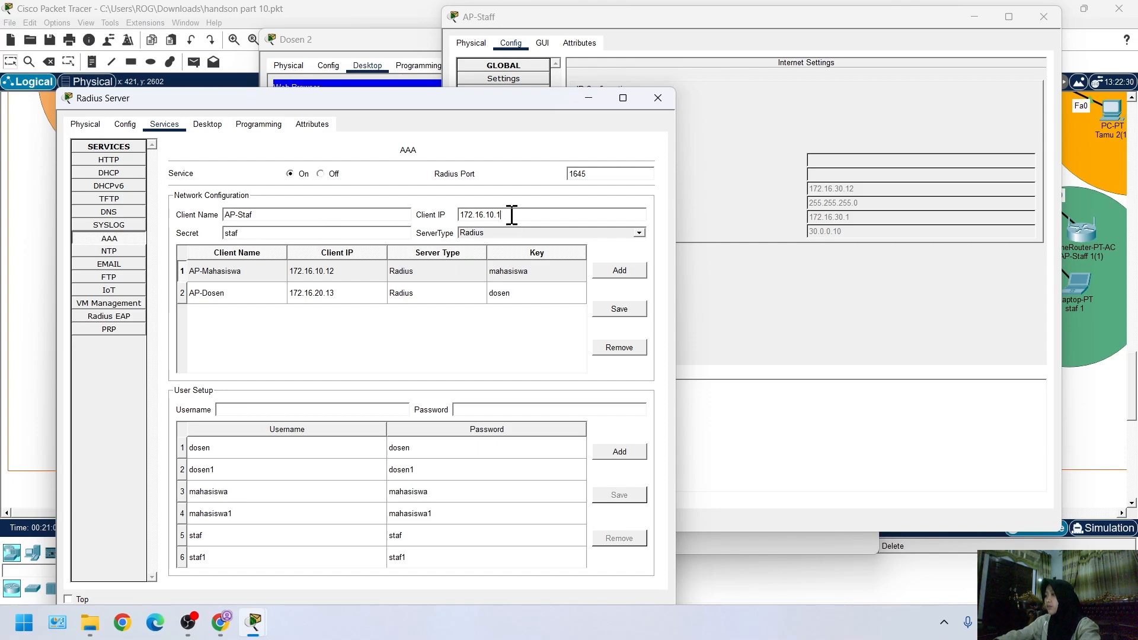
{"action": "type", "text": "30.12"}
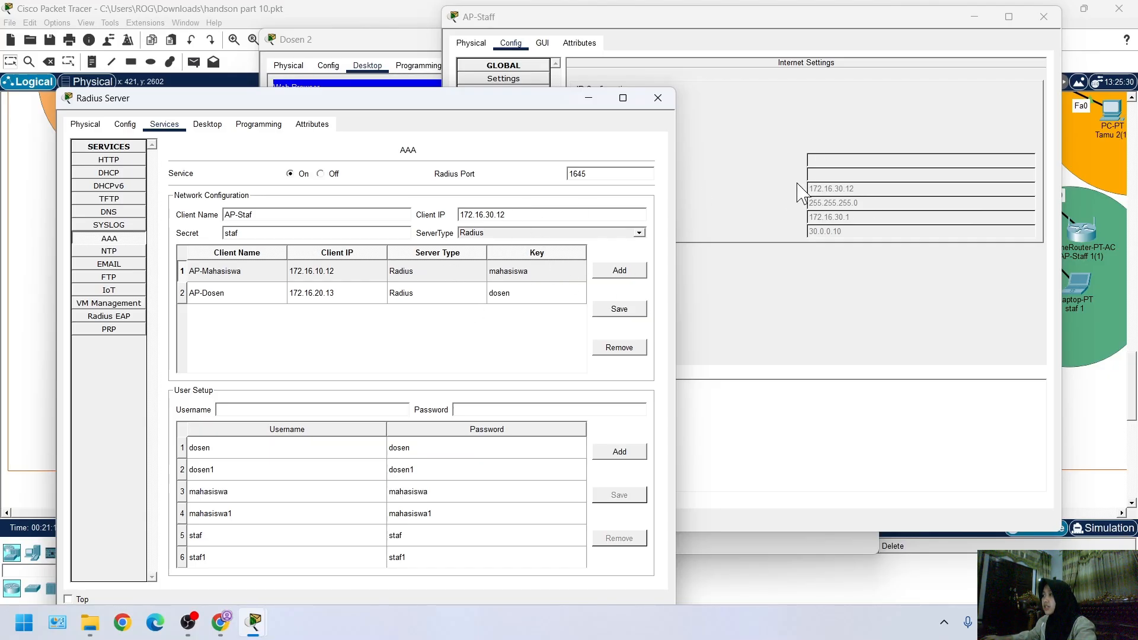
Display AP-Staff's GUI setup page beside the Radius Server's AAA settings
{"action": "left_click", "coordinate": [742, 155]}
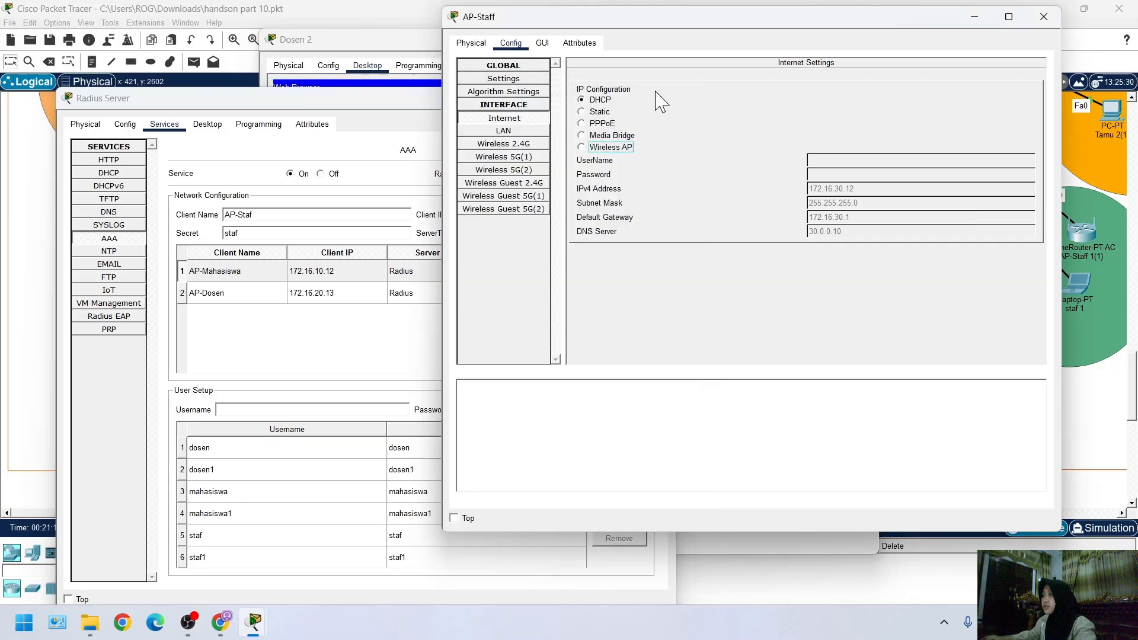
{"action": "left_click", "coordinate": [407, 111]}
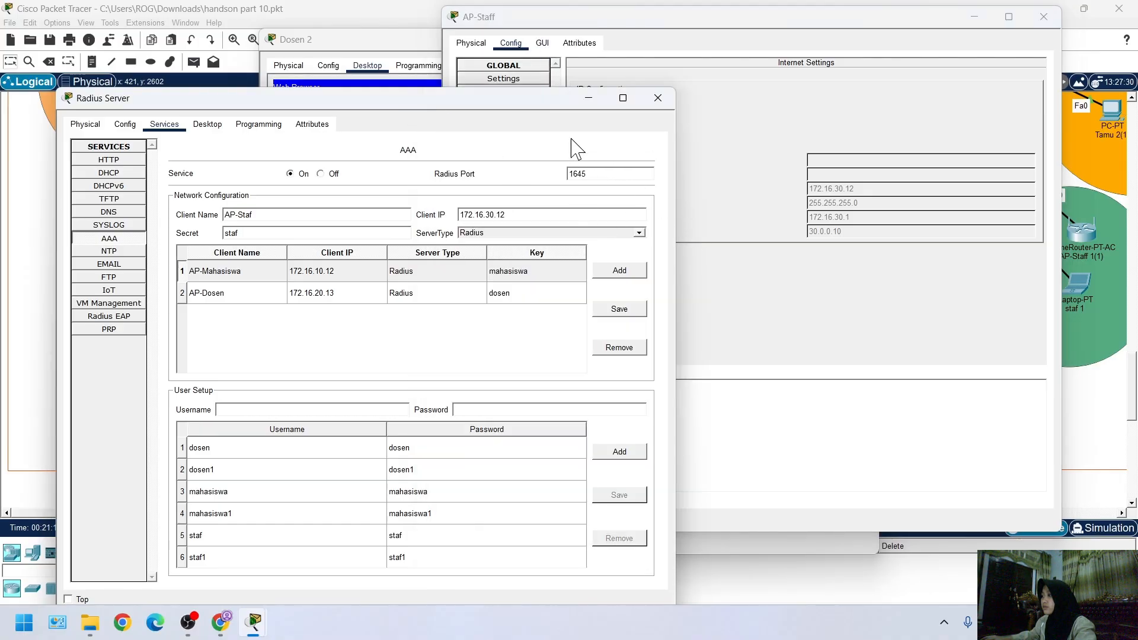
{"action": "left_click", "coordinate": [542, 43]}
{"action": "left_click", "coordinate": [359, 59]}
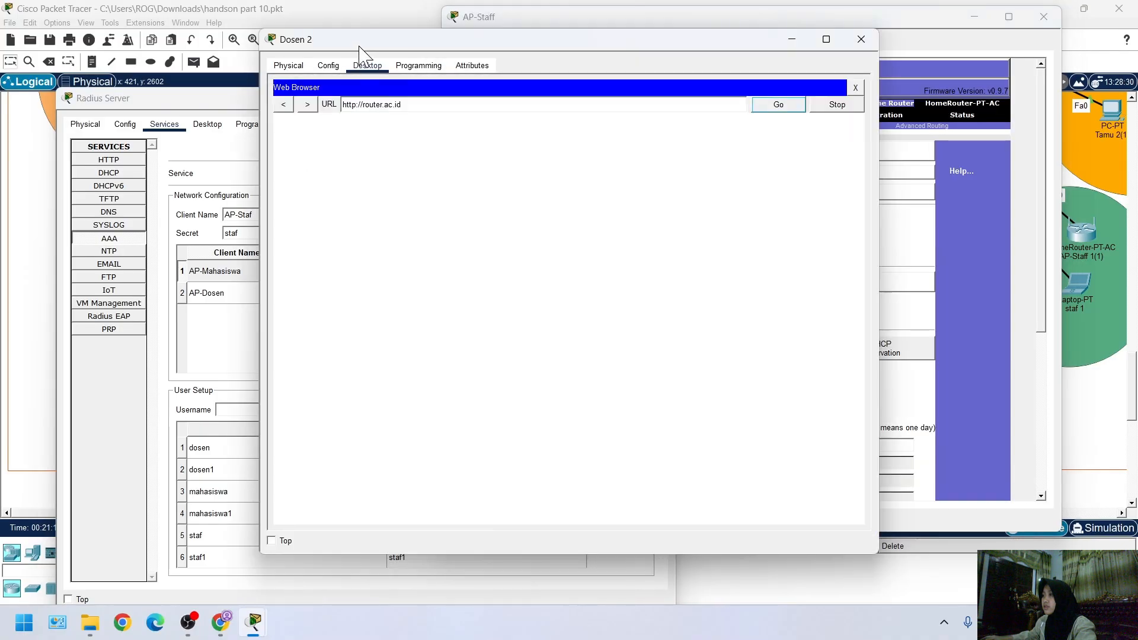
{"action": "left_click", "coordinate": [584, 17]}
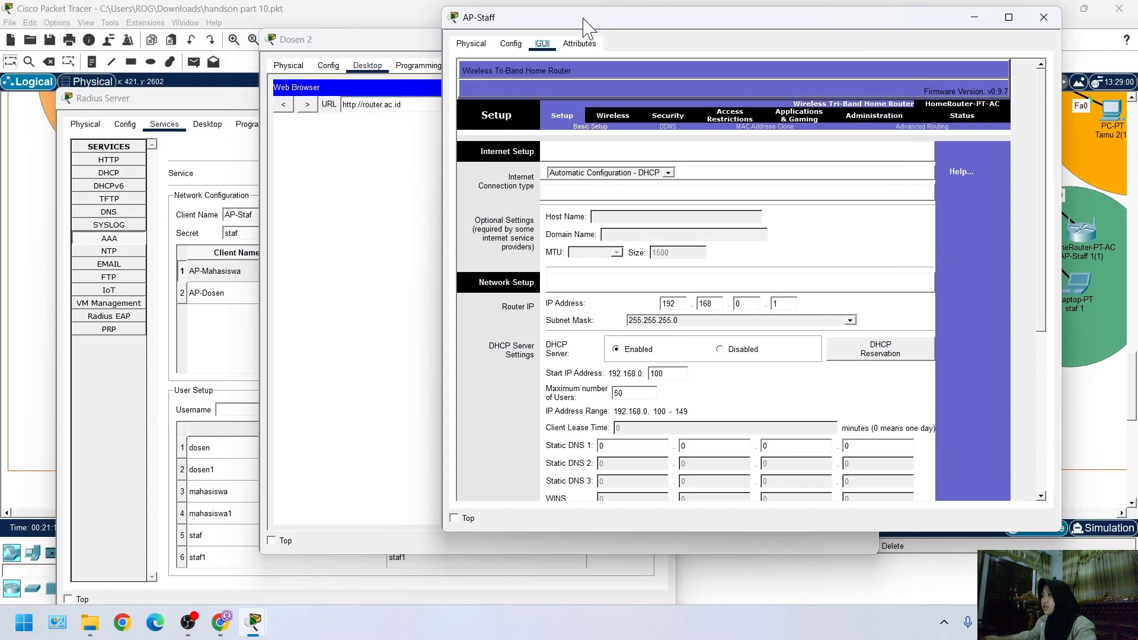
{"action": "left_click", "coordinate": [241, 100]}
{"action": "left_click", "coordinate": [693, 25]}
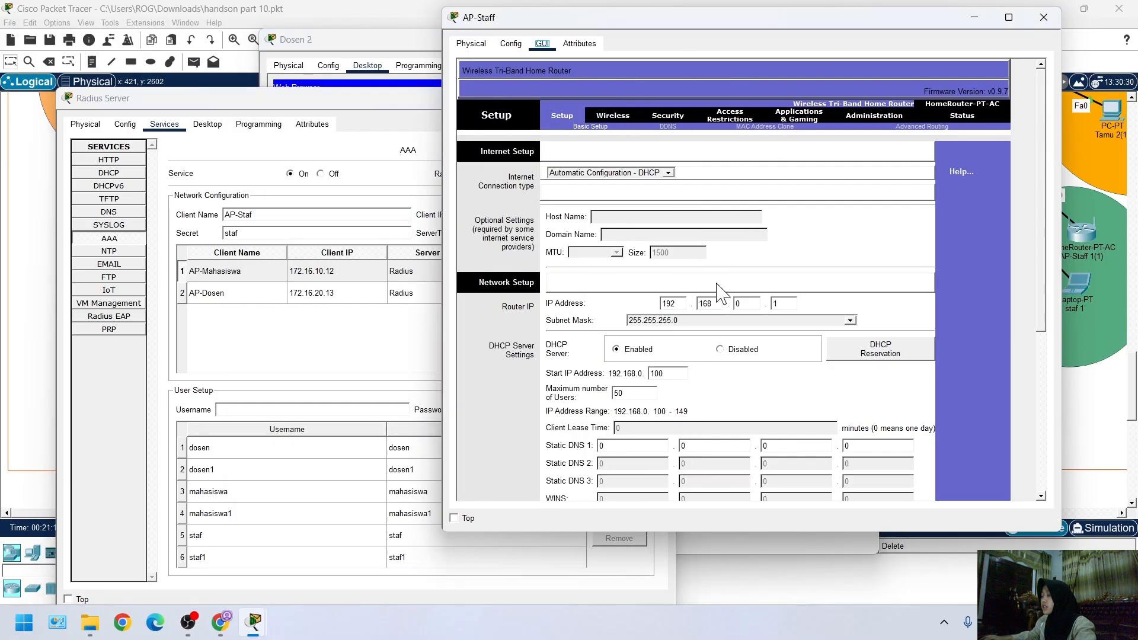
Reposition the Radius Server window so its Client IP is readable beside AP-Staff's router IP settings
{"action": "double_click", "coordinate": [678, 304]}
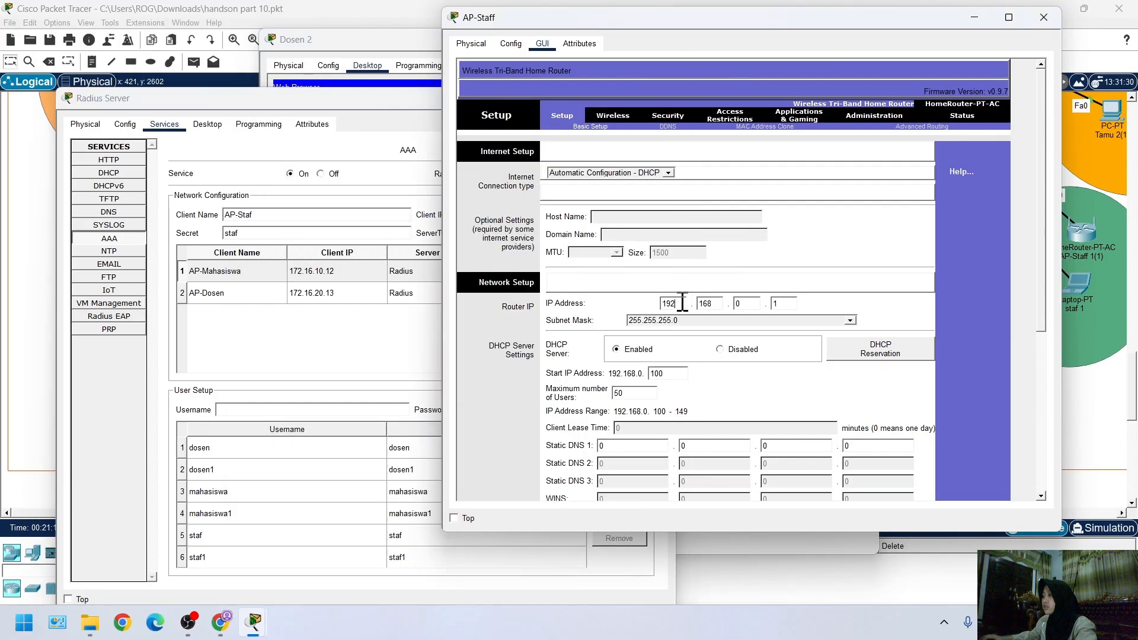
{"action": "type", "text": "176"}
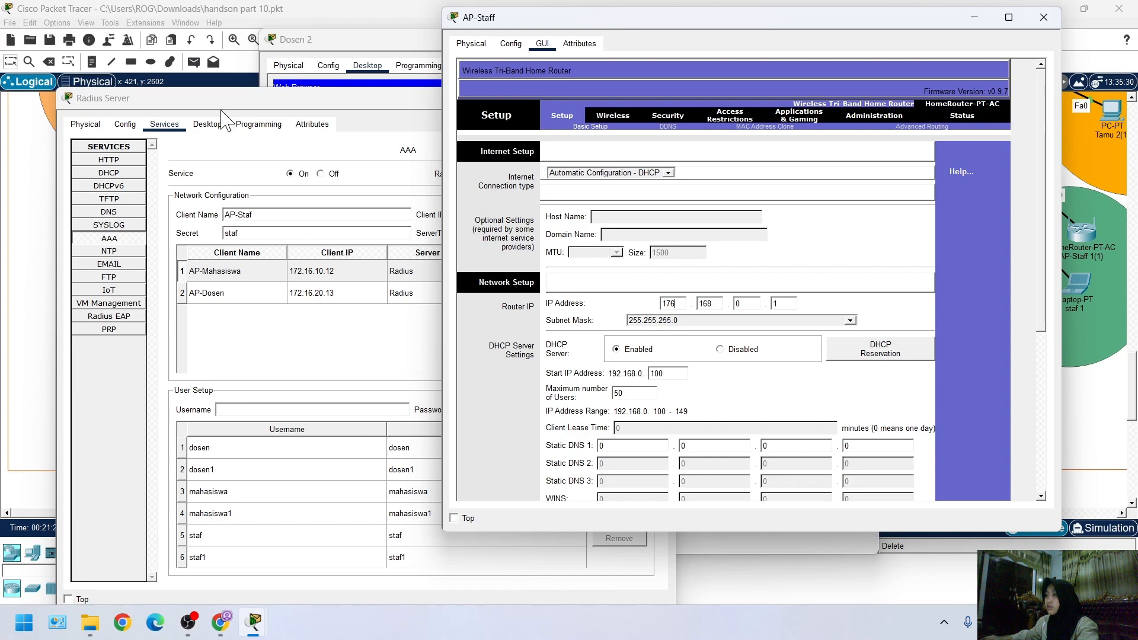
{"action": "left_click", "coordinate": [258, 103]}
{"action": "left_click_drag", "start_coordinate": [258, 103], "coordinate": [106, 99]}
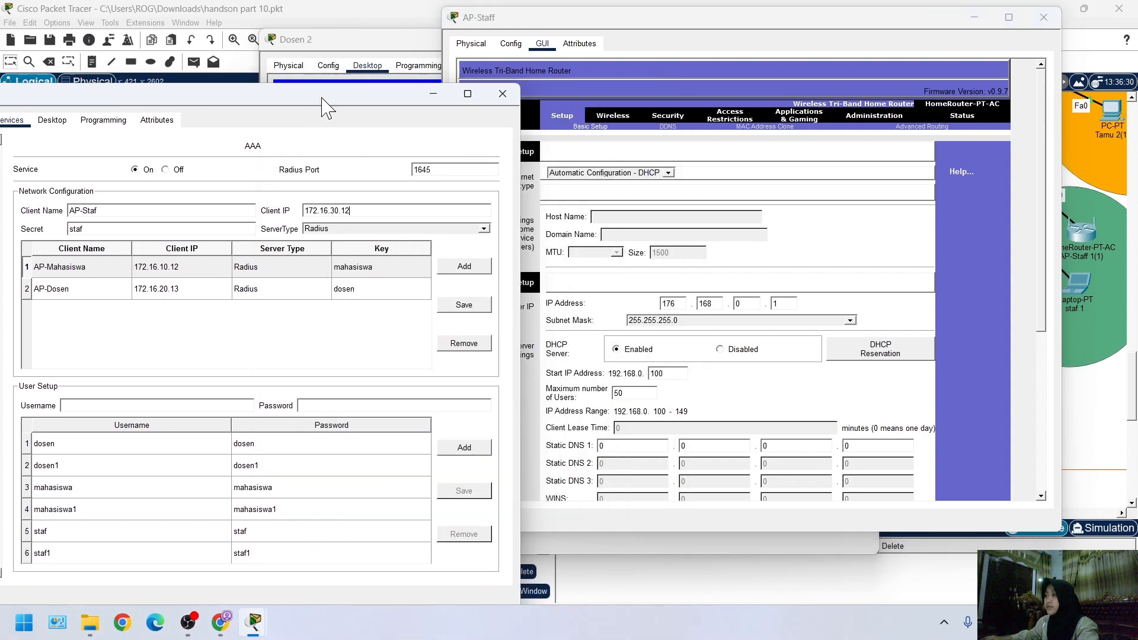
{"action": "left_click_drag", "start_coordinate": [325, 104], "coordinate": [218, 97]}
{"action": "left_click", "coordinate": [620, 76]}
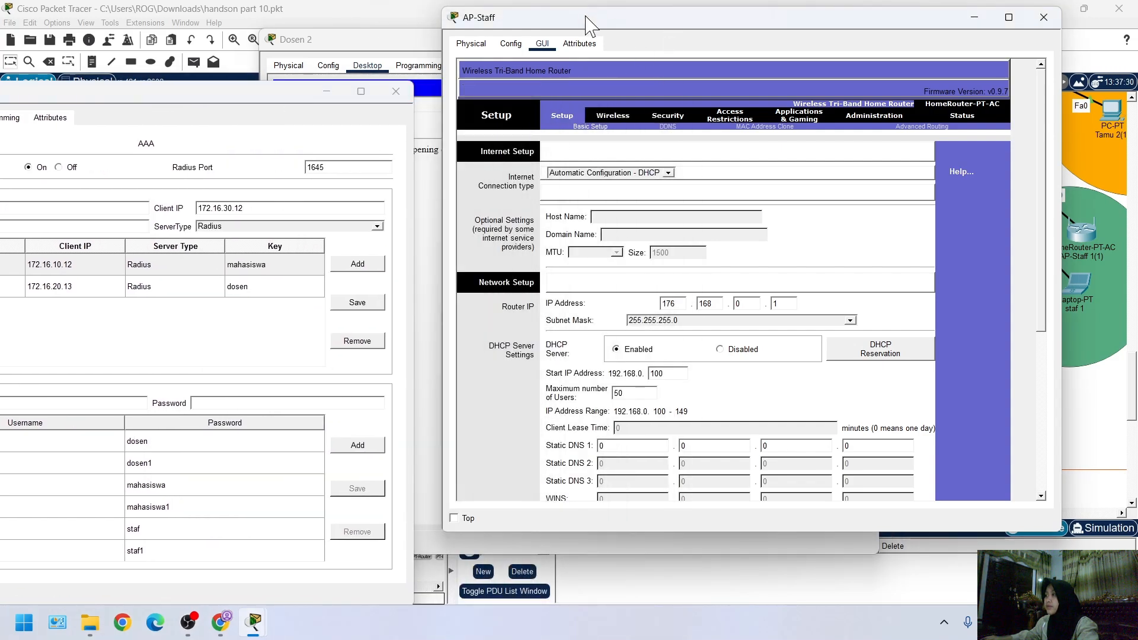
{"action": "mouse_move", "coordinate": [291, 90]}
{"action": "left_mouse_down"}
{"action": "mouse_move", "coordinate": [301, 116]}
{"action": "mouse_move", "coordinate": [298, 75]}
{"action": "left_mouse_up"}
{"action": "left_click", "coordinate": [608, 23]}
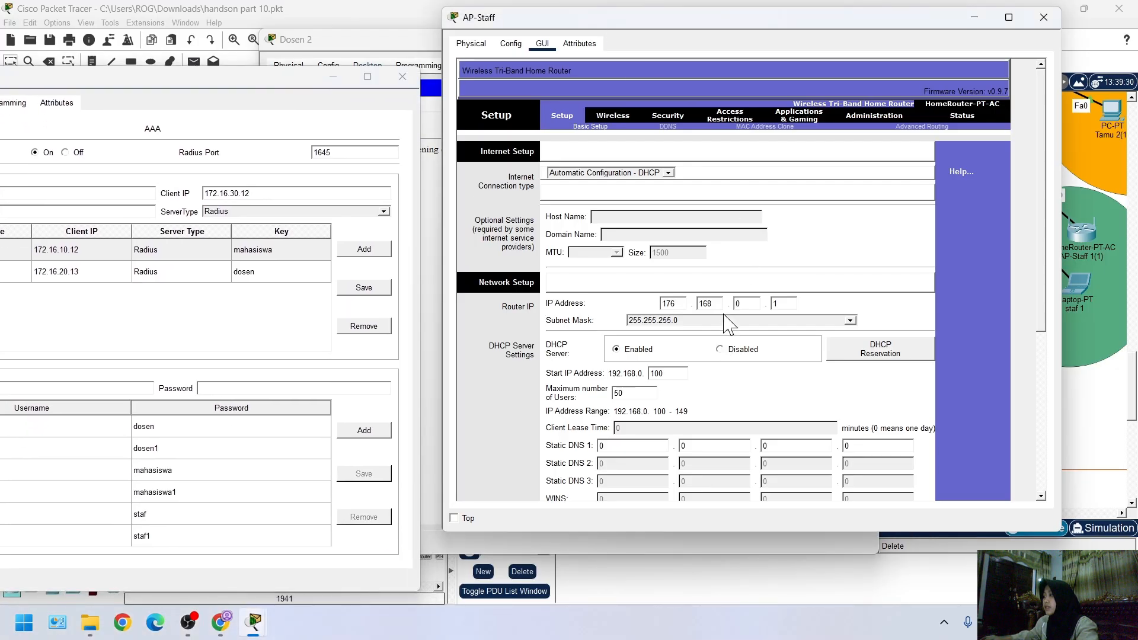
Set AP-Staff's router IP address to 172.16.30.12 and save the setup settings
{"action": "key", "text": "BackSpace"}
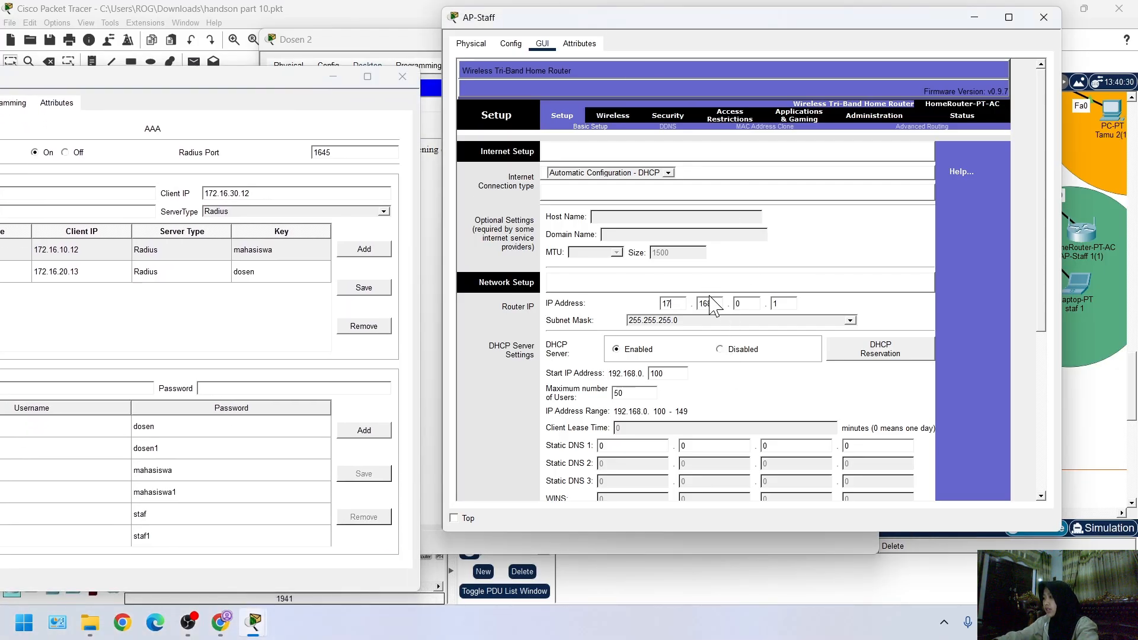
{"action": "key", "text": "BackSpace"}
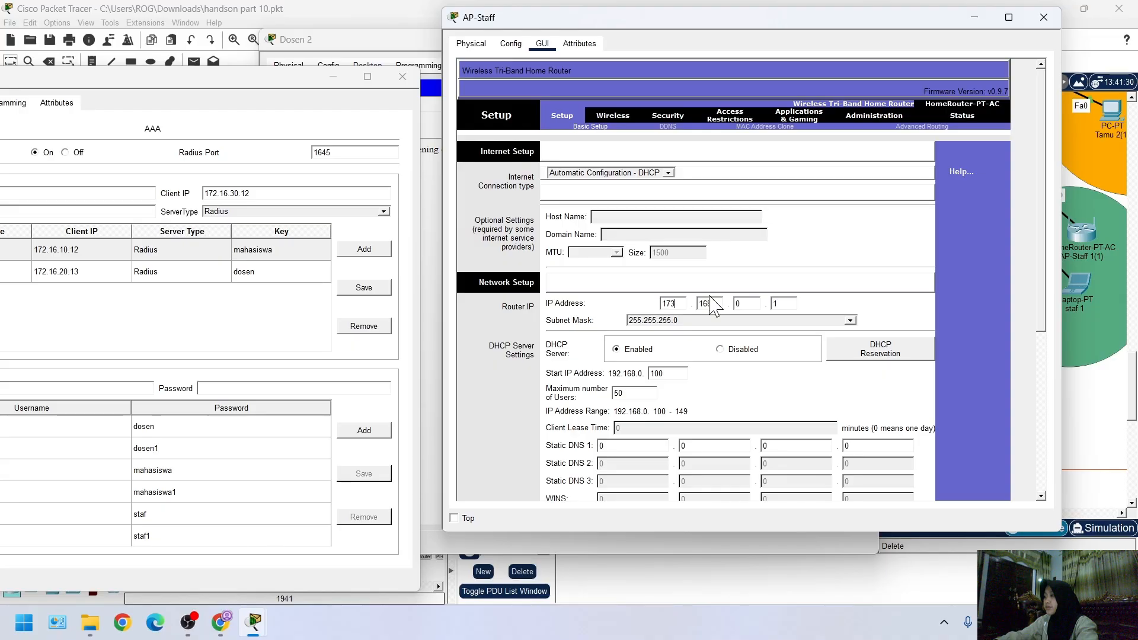
{"action": "type", "text": "16"}
{"action": "type", "text": "2"}
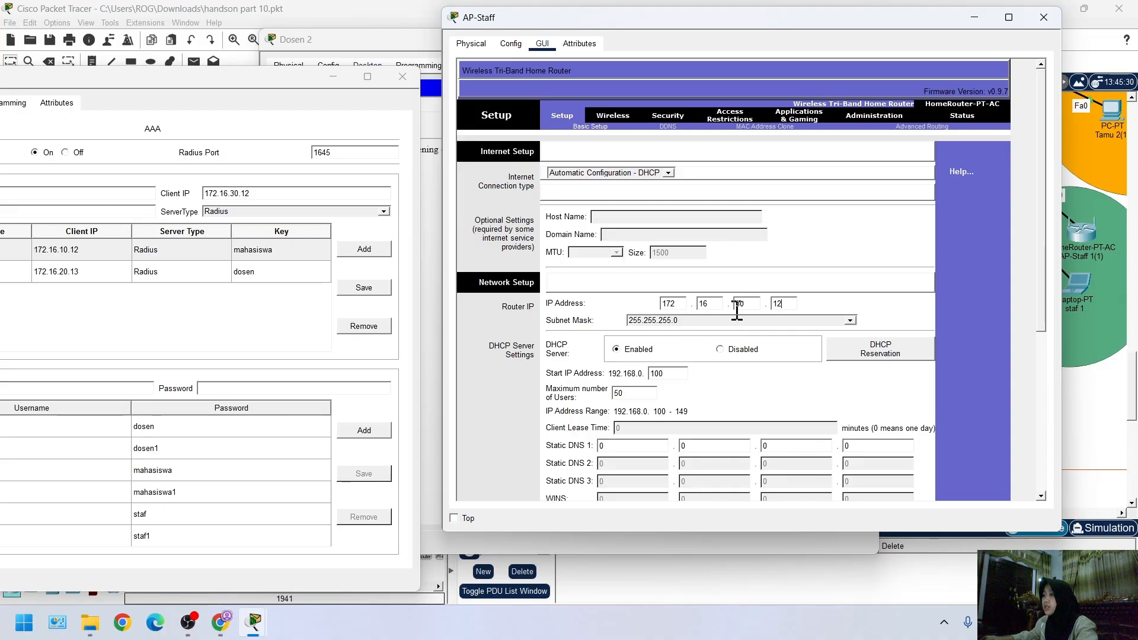
{"action": "scroll", "coordinate": [685, 356], "scroll_direction": "down", "scroll_amount": 7}
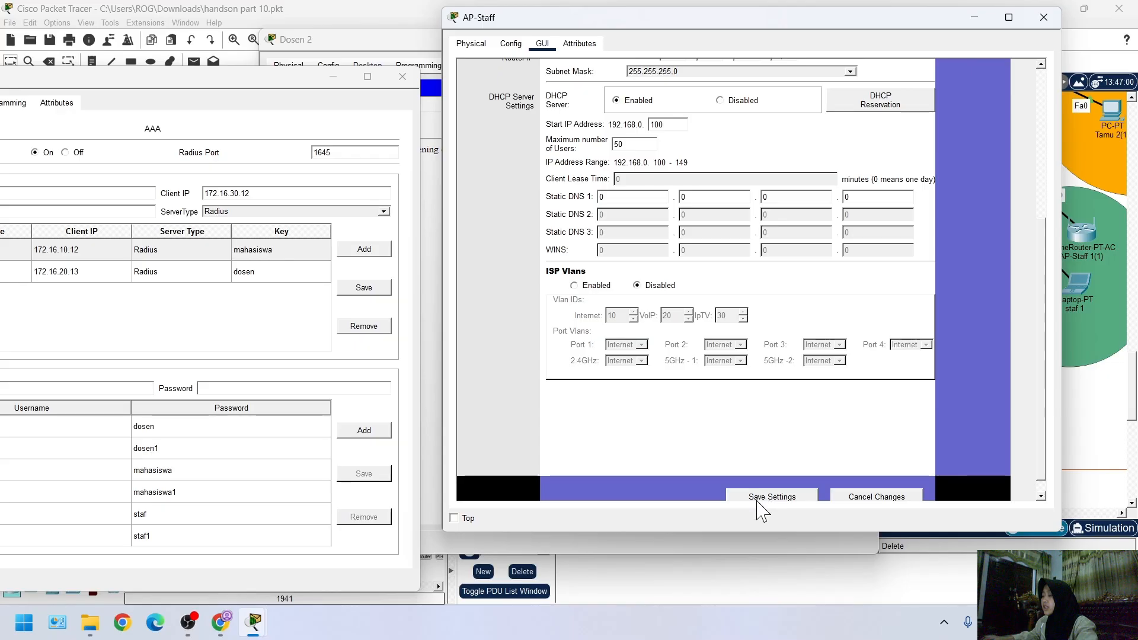
{"action": "left_click", "coordinate": [759, 494]}
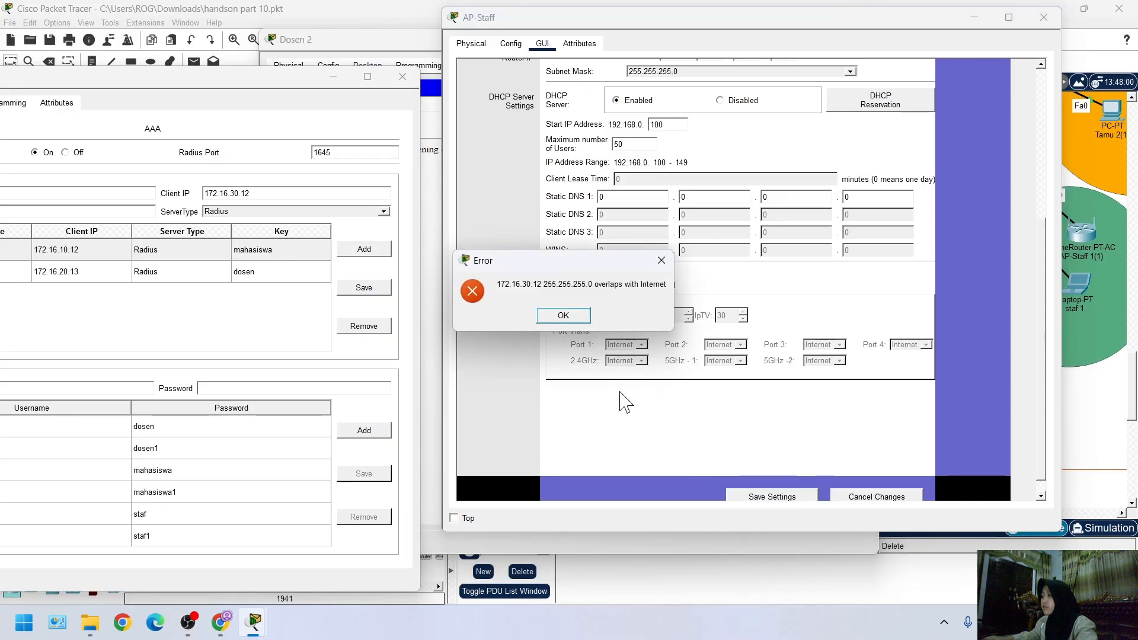
{"action": "left_click", "coordinate": [570, 316]}
{"action": "left_click", "coordinate": [762, 481]}
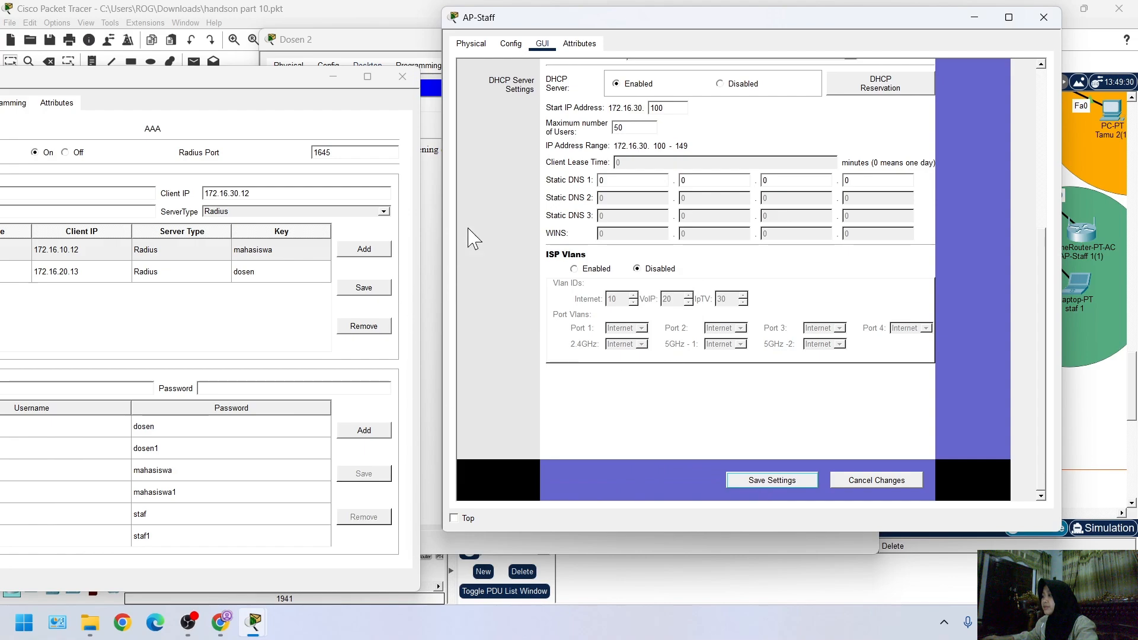
{"action": "left_click", "coordinate": [750, 486]}
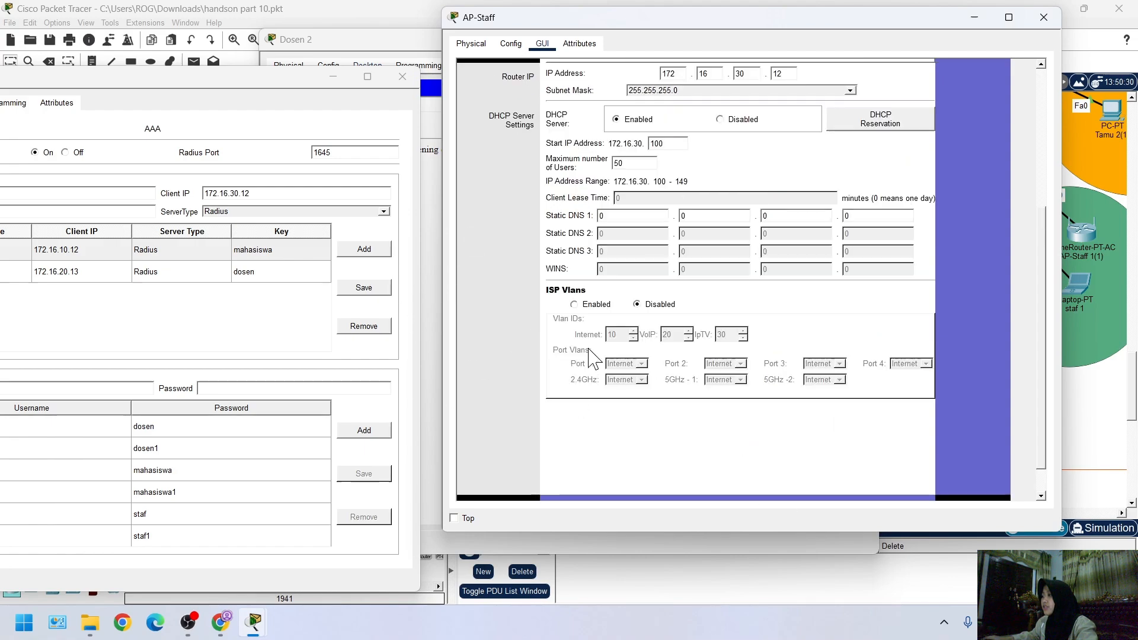
Disable SSID broadcast on both of AP-Staff's 5 GHz bands and set the 2.4 GHz channel to 6 - 2.437GHz
{"action": "left_click", "coordinate": [624, 117]}
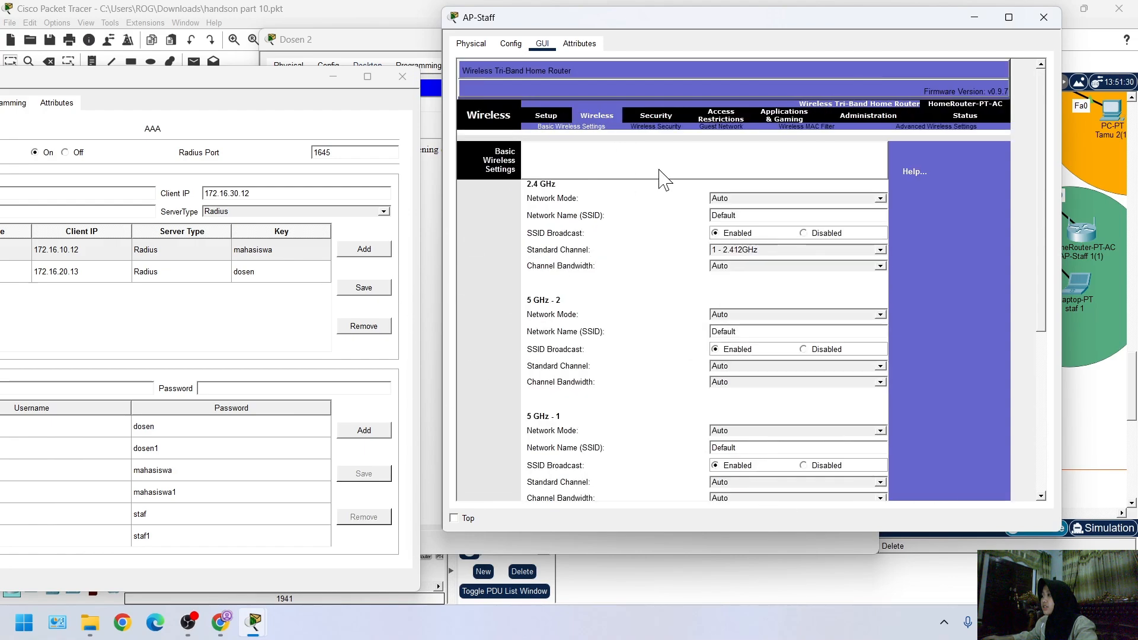
{"action": "left_click", "coordinate": [803, 349]}
{"action": "left_click", "coordinate": [804, 466]}
{"action": "left_click", "coordinate": [758, 250]}
{"action": "left_click", "coordinate": [741, 306]}
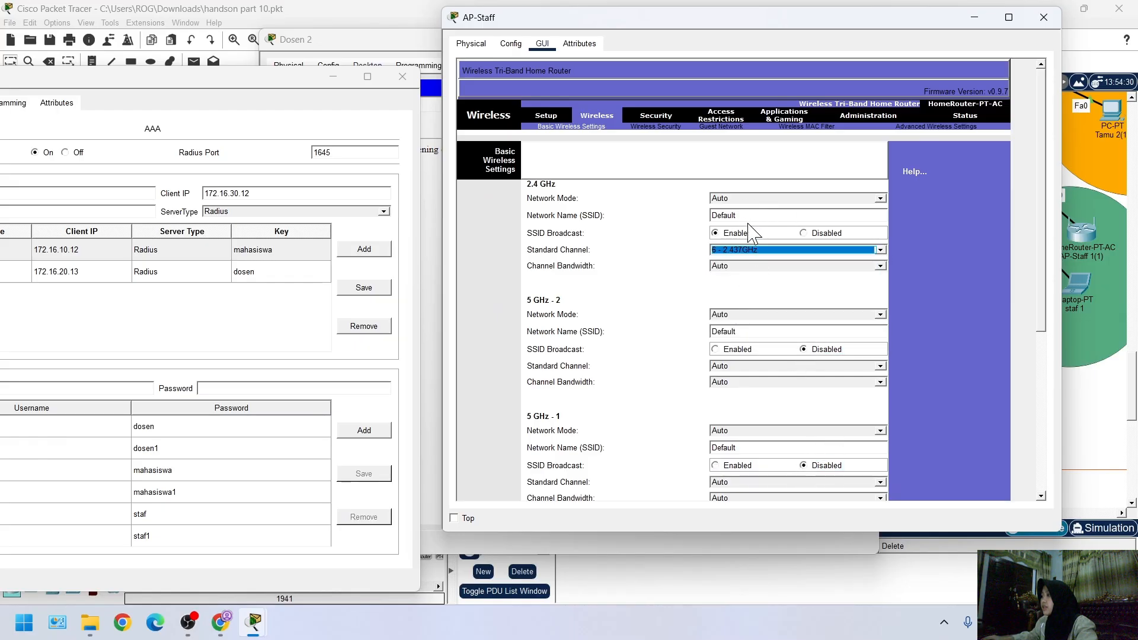
Name AP-Staff's 2.4 GHz wireless network AP-Staf, matching the client name in the Radius Server's AAA form
{"action": "double_click", "coordinate": [749, 215]}
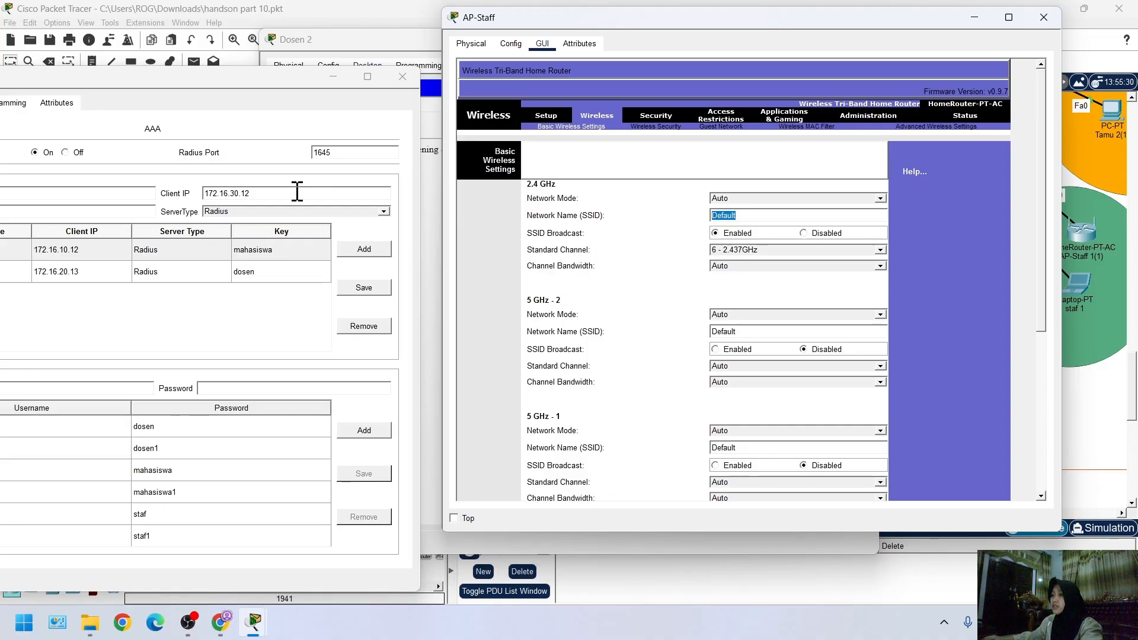
{"action": "left_click_drag", "start_coordinate": [130, 83], "coordinate": [182, 84]}
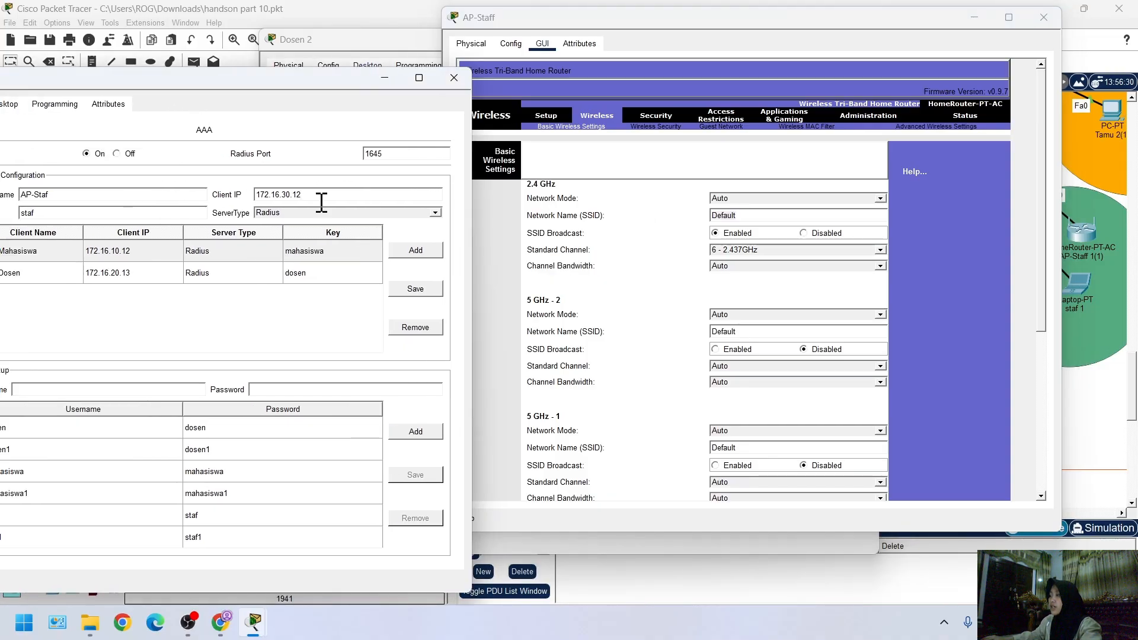
{"action": "left_click", "coordinate": [772, 214]}
{"action": "double_click", "coordinate": [772, 215]}
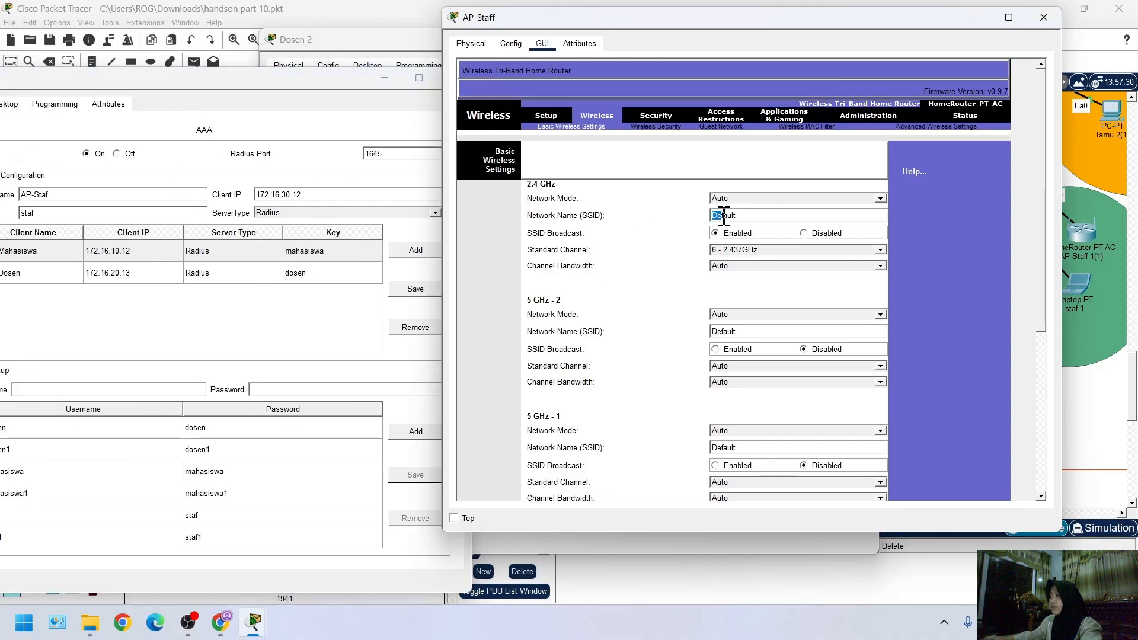
{"action": "type", "text": "AP"}
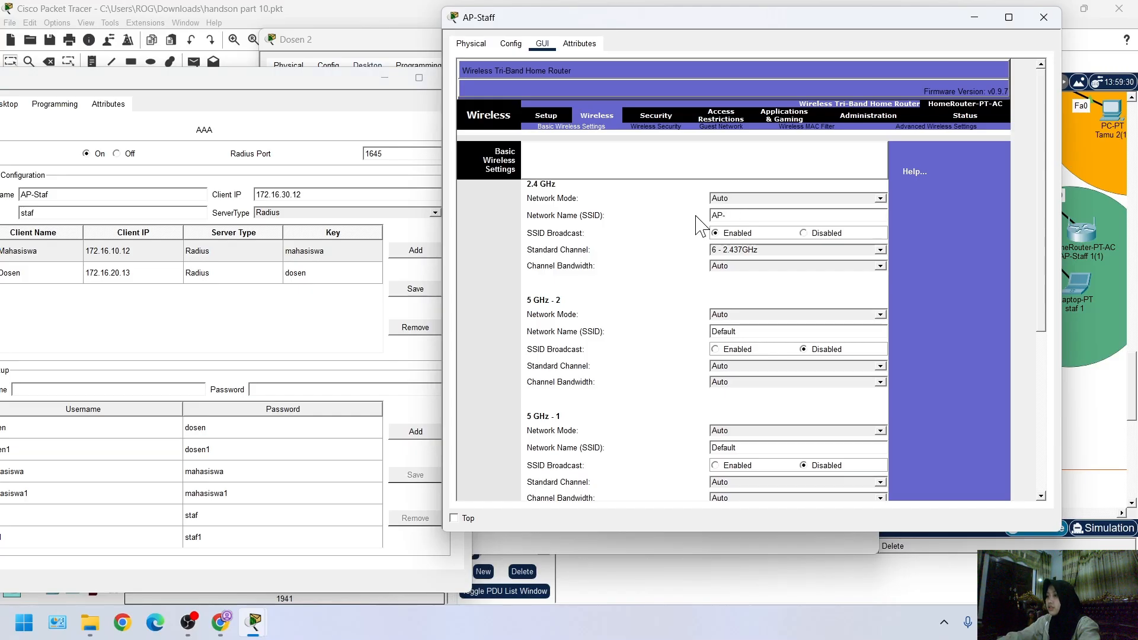
{"action": "type", "text": "-Staf"}
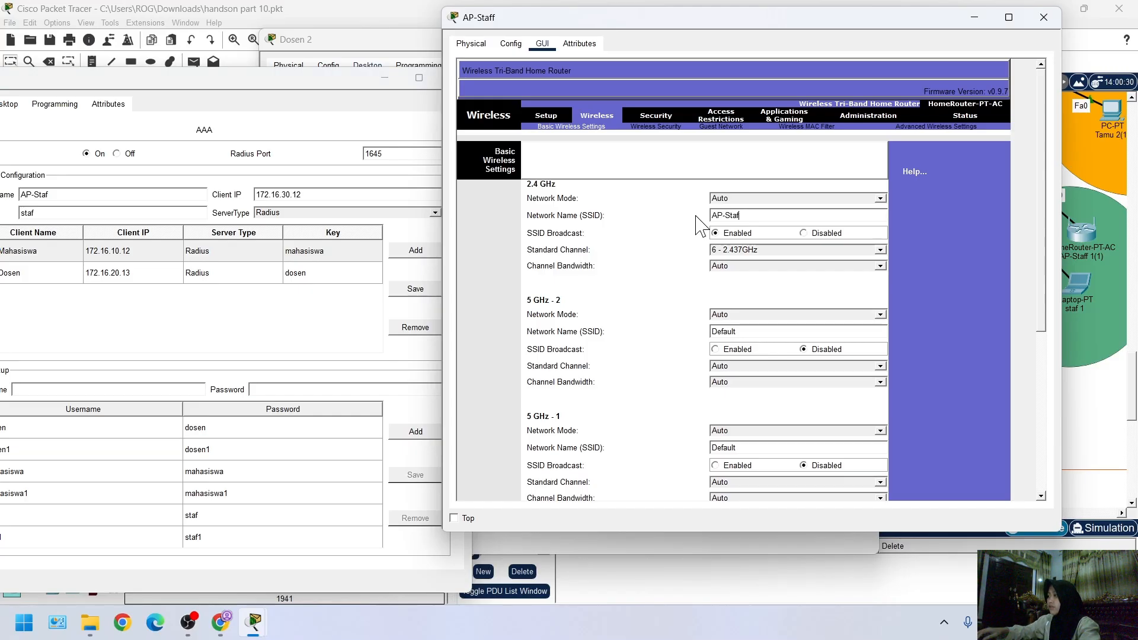
Set the 5 GHz - 1 network mode to Disabled and save AP-Staff's basic wireless settings
{"action": "scroll", "coordinate": [789, 403], "scroll_direction": "down", "scroll_amount": 3}
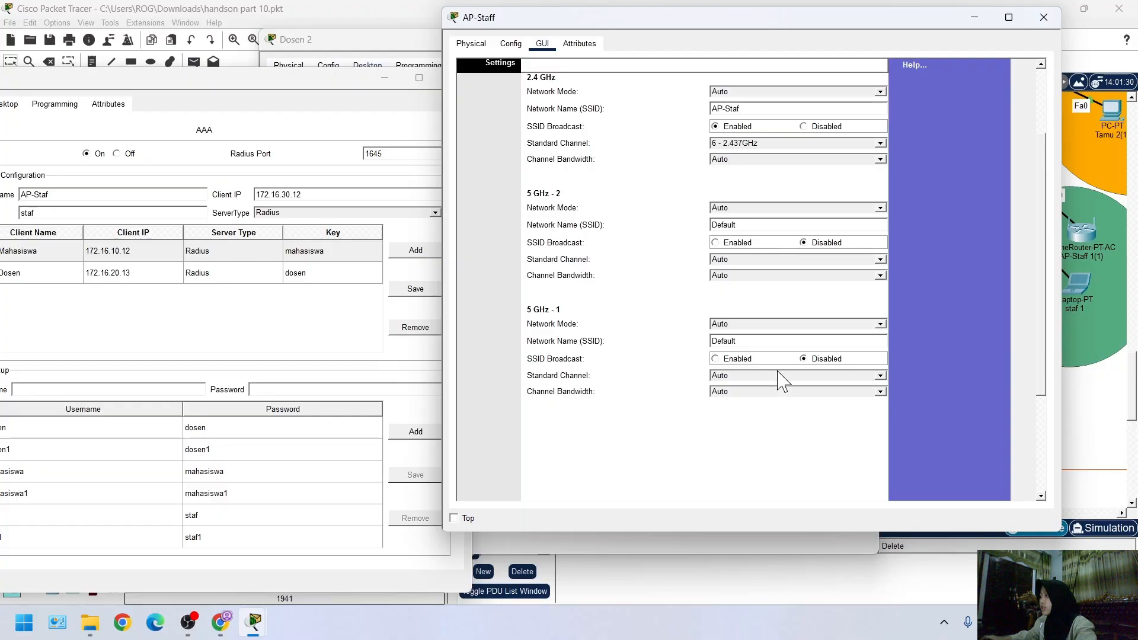
{"action": "scroll", "coordinate": [770, 361], "scroll_direction": "up", "scroll_amount": 1}
{"action": "left_click", "coordinate": [769, 359]}
{"action": "left_click", "coordinate": [760, 381]}
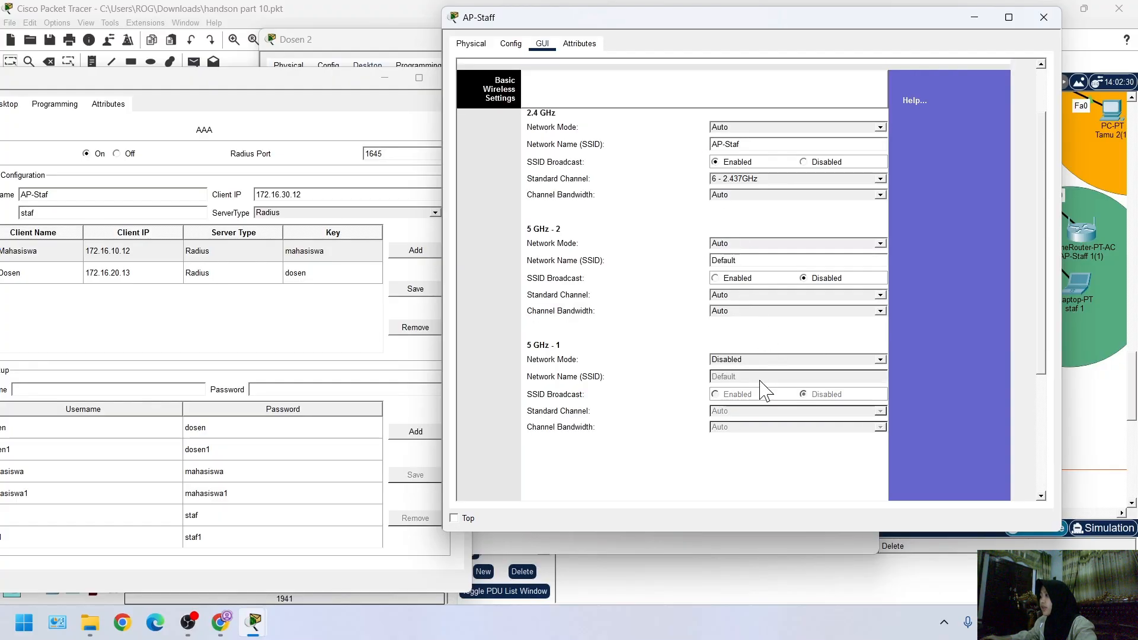
{"action": "scroll", "coordinate": [741, 415], "scroll_direction": "down", "scroll_amount": 5}
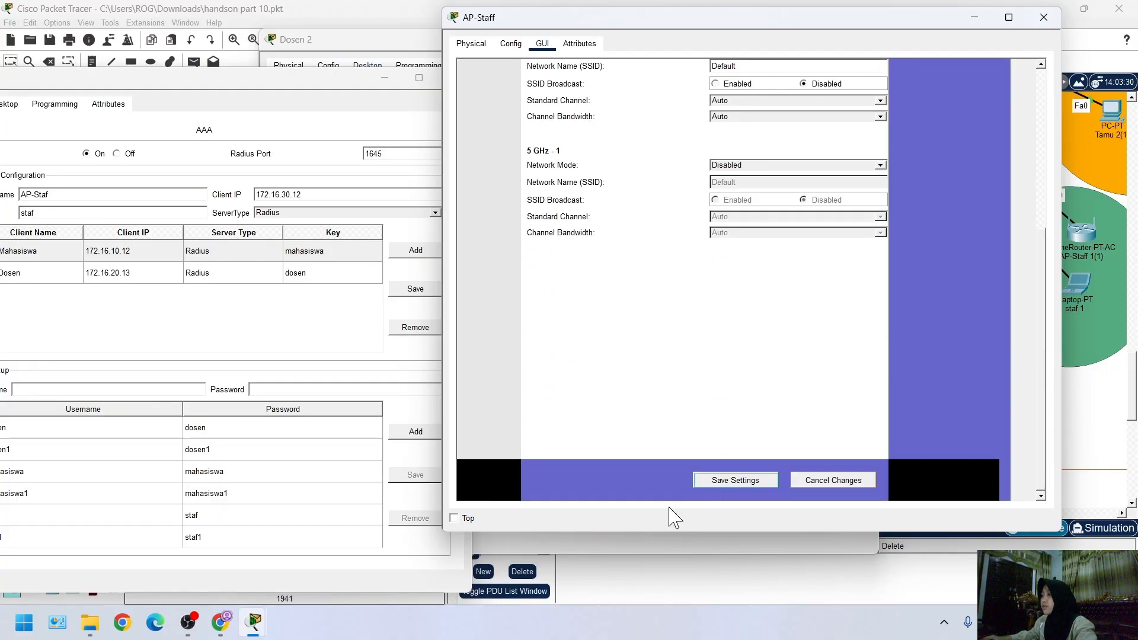
Load main.polinela.ac.id in Dosen 2's web browser to test its web access
{"action": "left_click", "coordinate": [353, 63]}
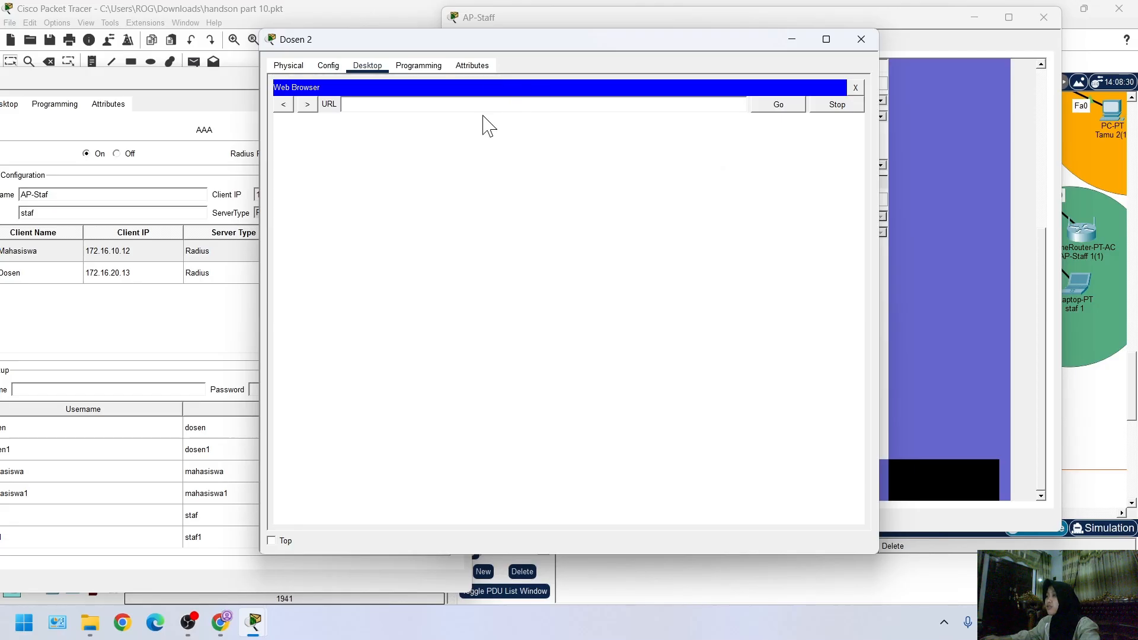
{"action": "left_click", "coordinate": [544, 107]}
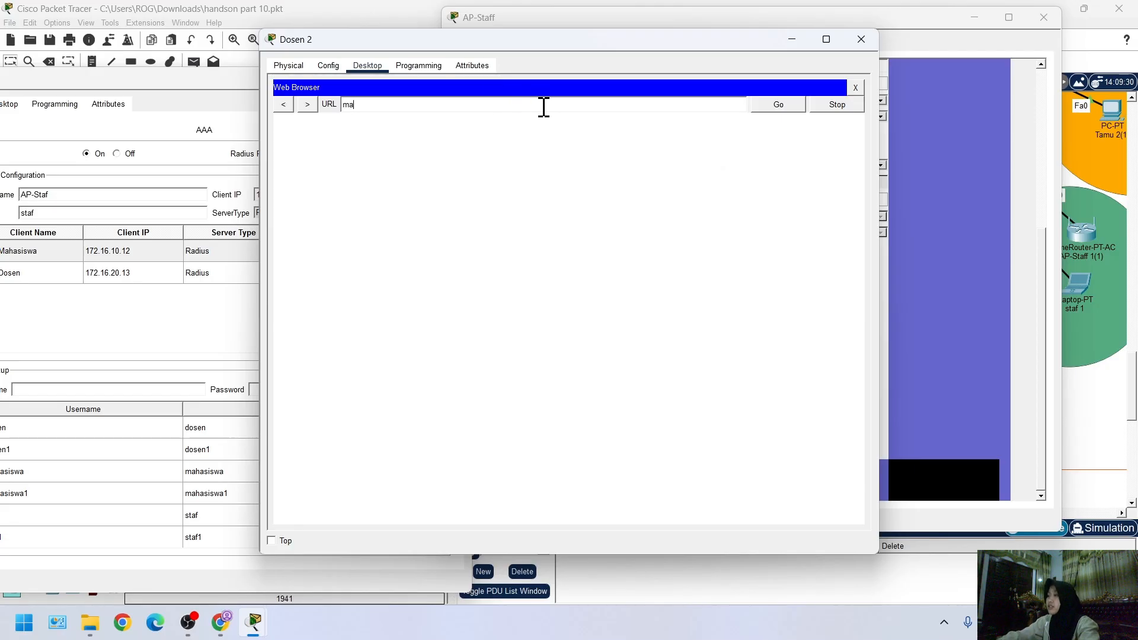
{"action": "type", "text": "main.poli"}
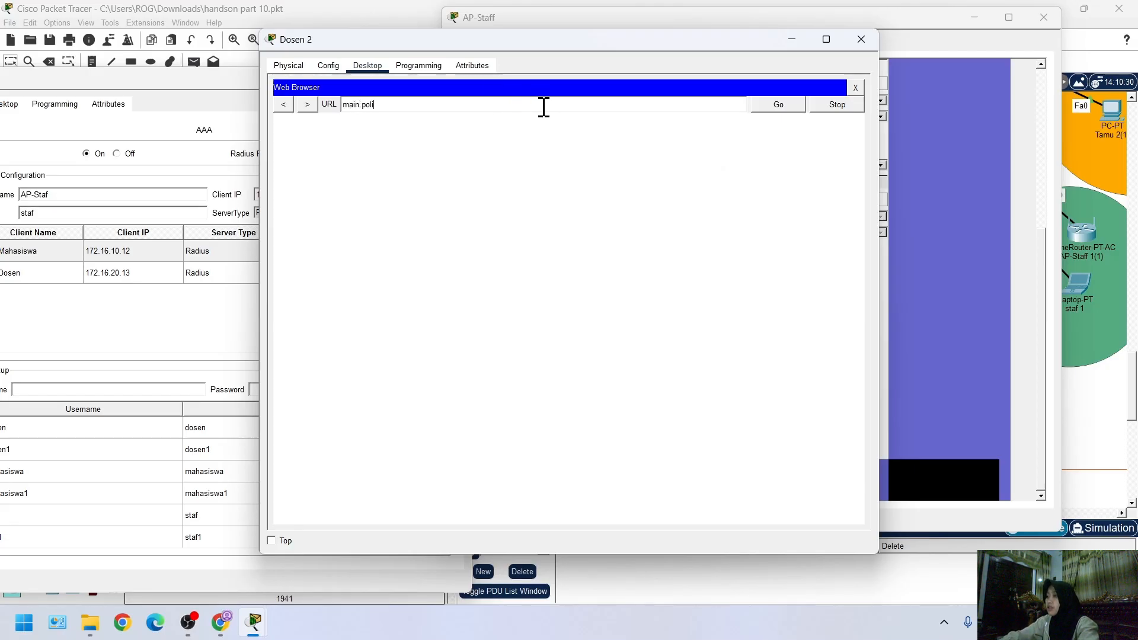
{"action": "type", "text": "nel"}
{"action": "key", "text": "BackSpace"}
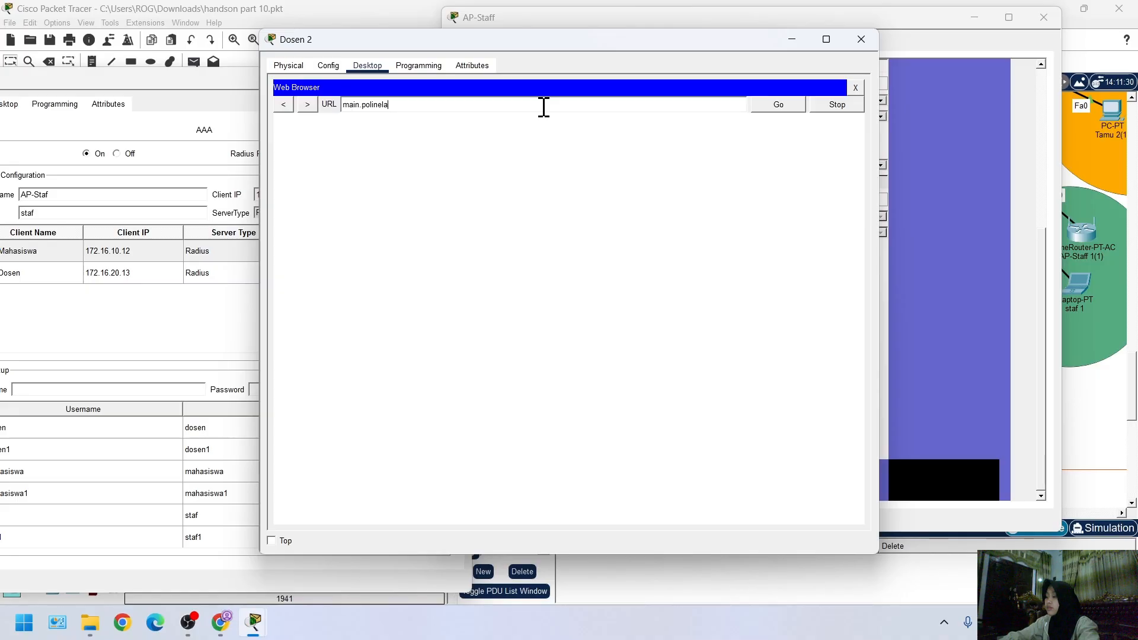
{"action": "type", "text": "a.ac.id"}
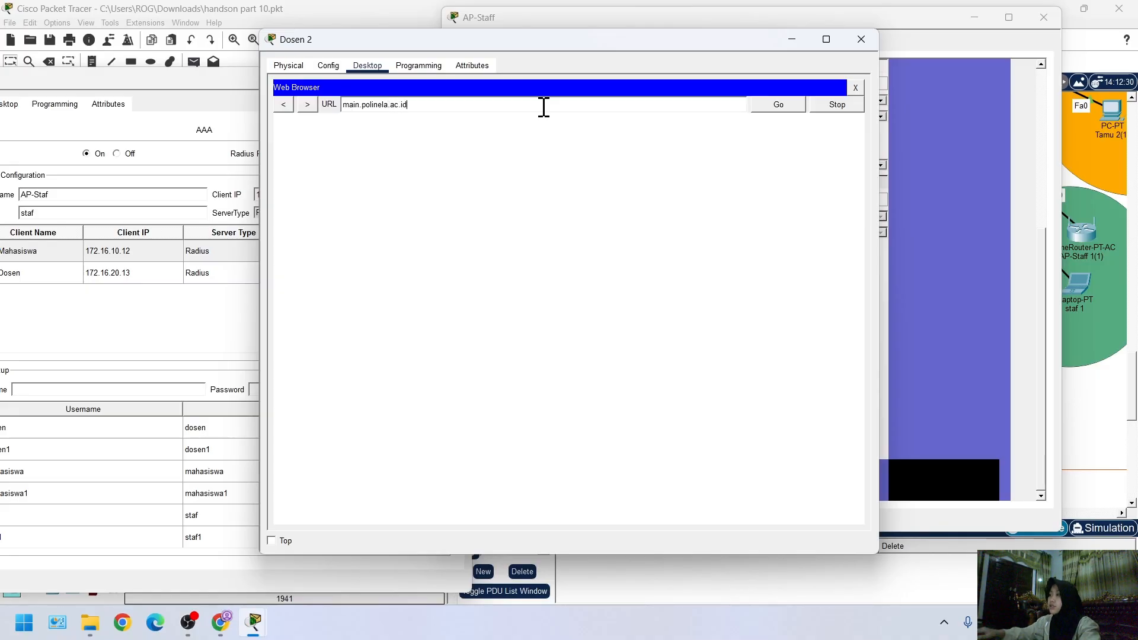
{"action": "left_click", "coordinate": [778, 105]}
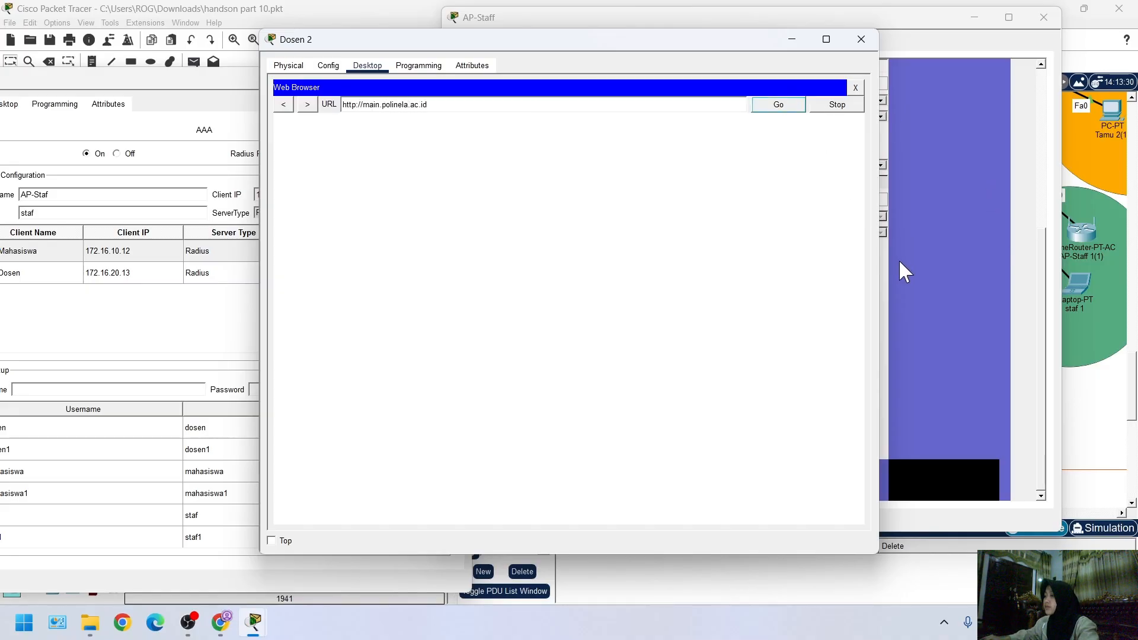
Set AP-Staff's 2.4 GHz security mode to WPA2 Enterprise and enter the RADIUS shared secret
{"action": "left_click", "coordinate": [901, 268]}
{"action": "scroll", "coordinate": [695, 101], "scroll_direction": "up", "scroll_amount": 7}
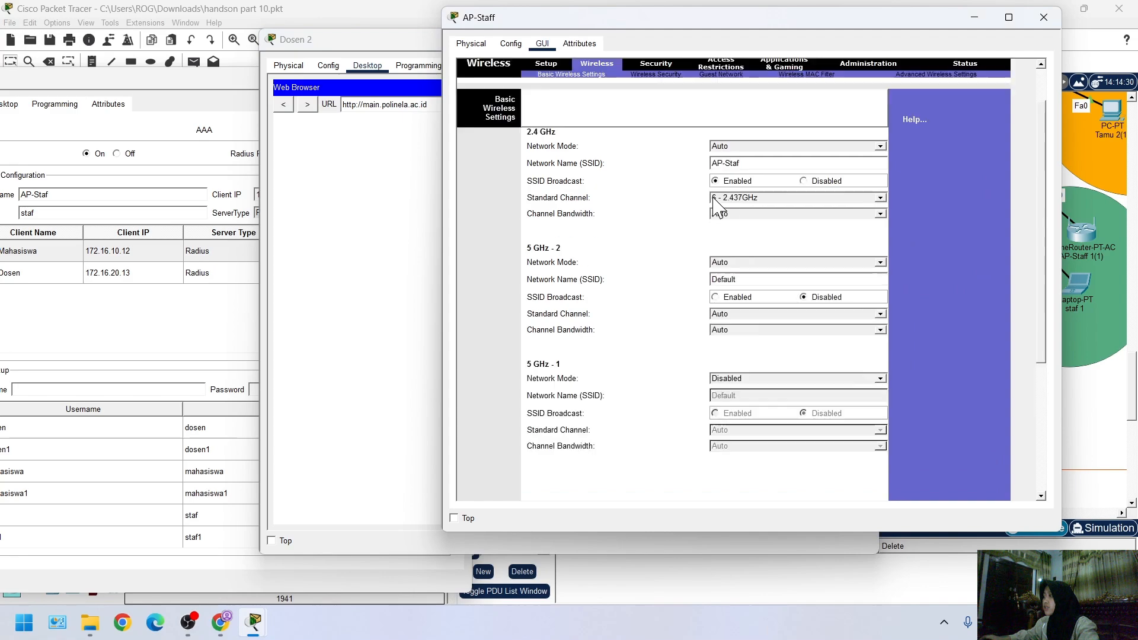
{"action": "left_click", "coordinate": [656, 111]}
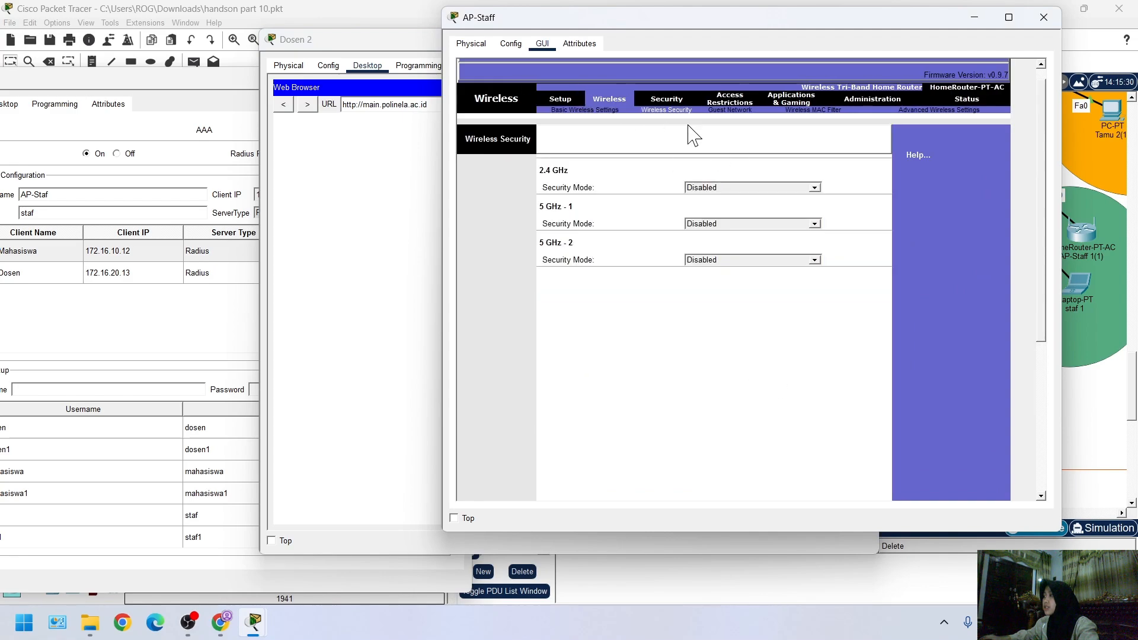
{"action": "left_click", "coordinate": [716, 193]}
{"action": "left_click", "coordinate": [745, 244]}
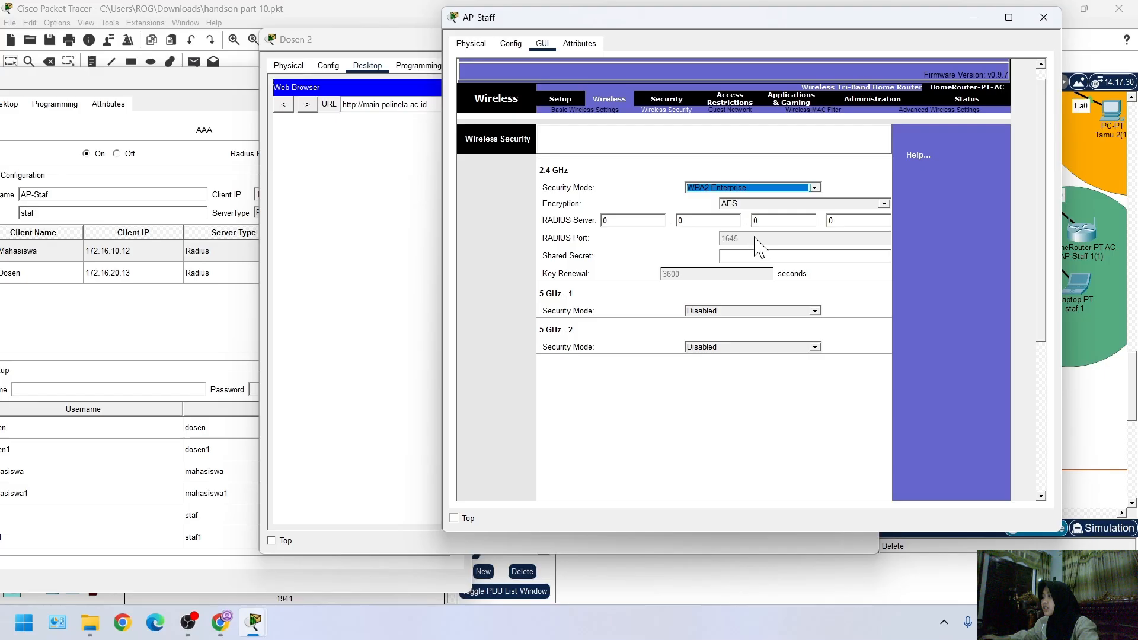
{"action": "left_click", "coordinate": [748, 256]}
{"action": "type", "text": "s"}
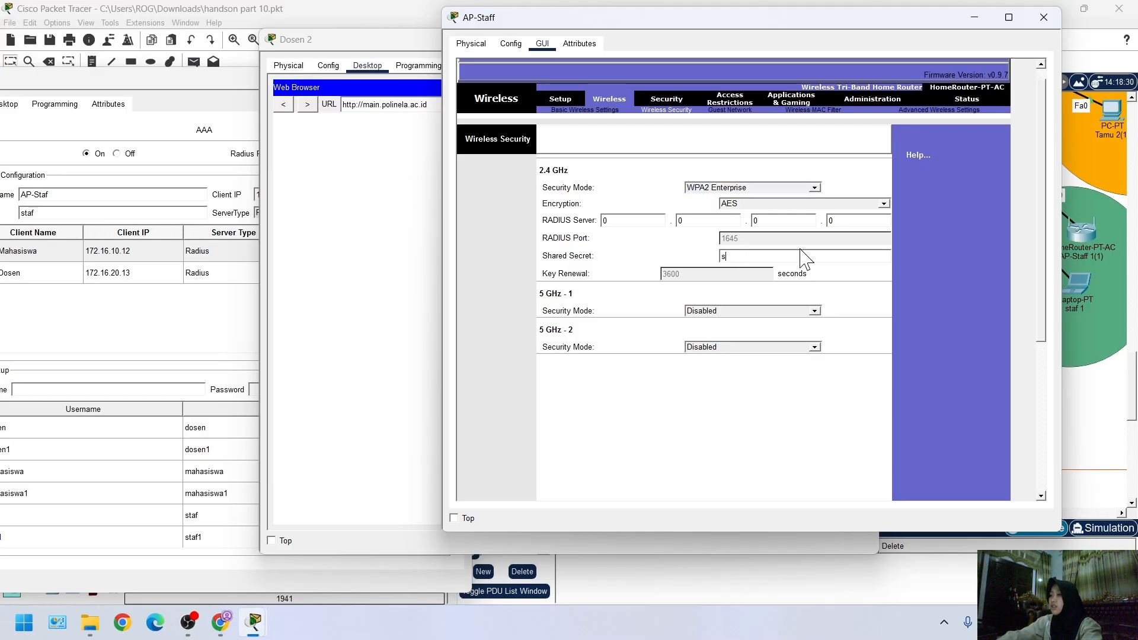
{"action": "type", "text": "taf"}
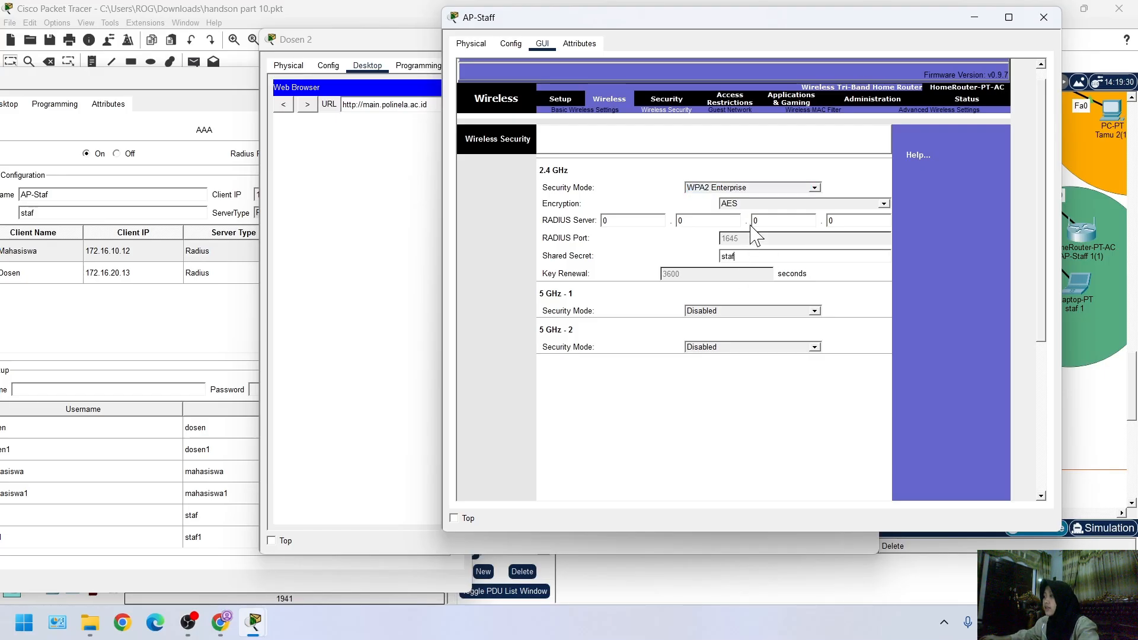
Clear the first octet of the RADIUS server address in AP-Staff's 2.4 GHz security settings
{"action": "left_click", "coordinate": [653, 220]}
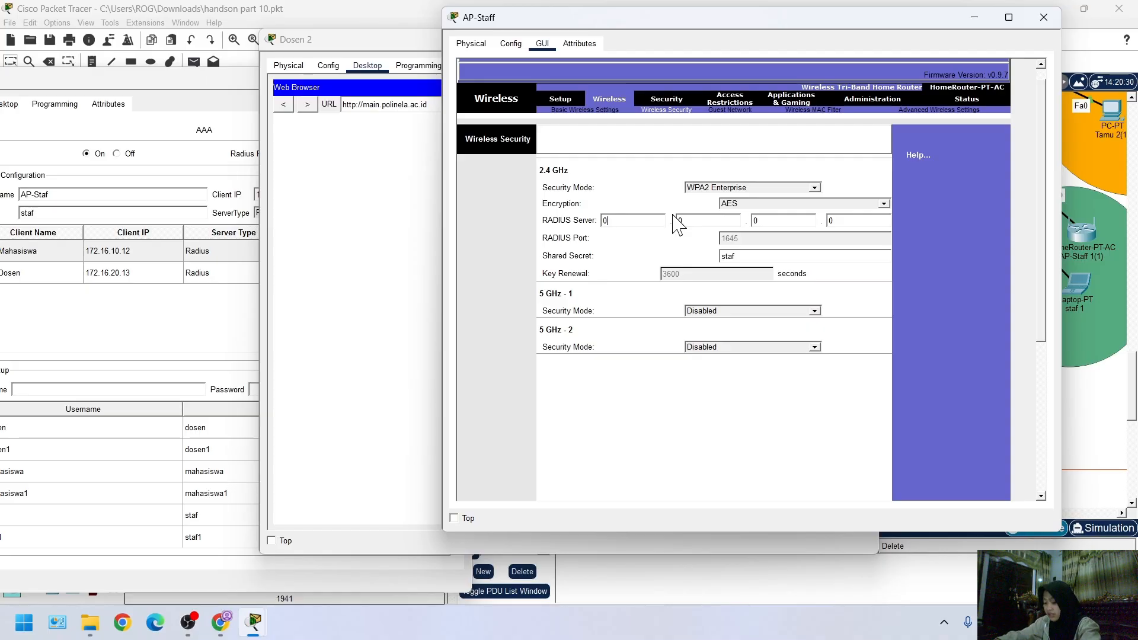
{"action": "key", "text": "BackSpace"}
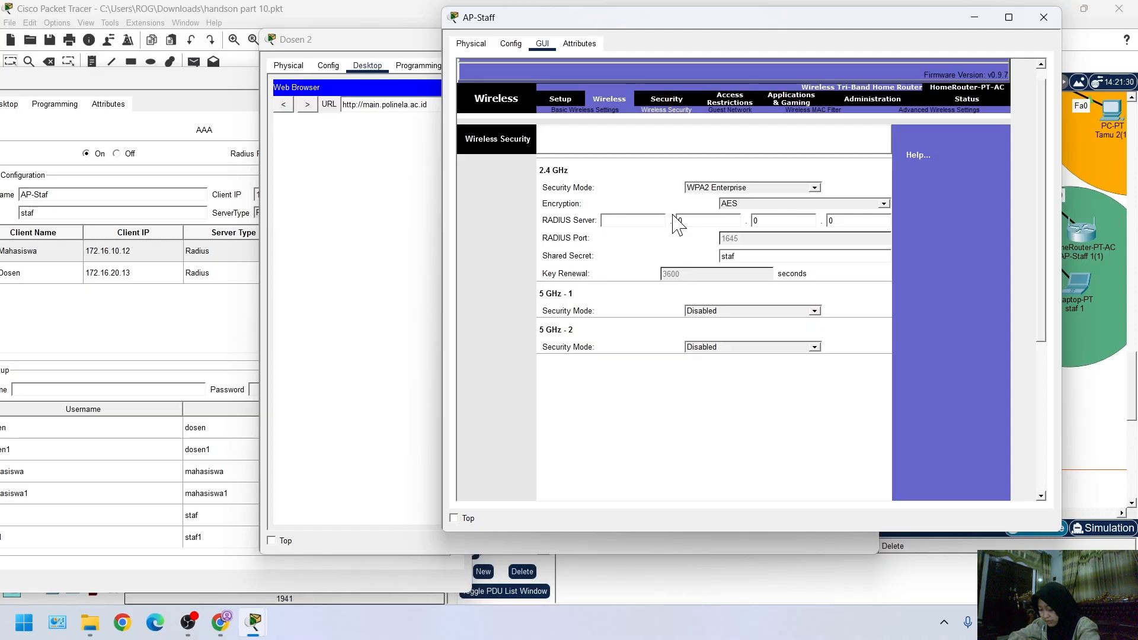
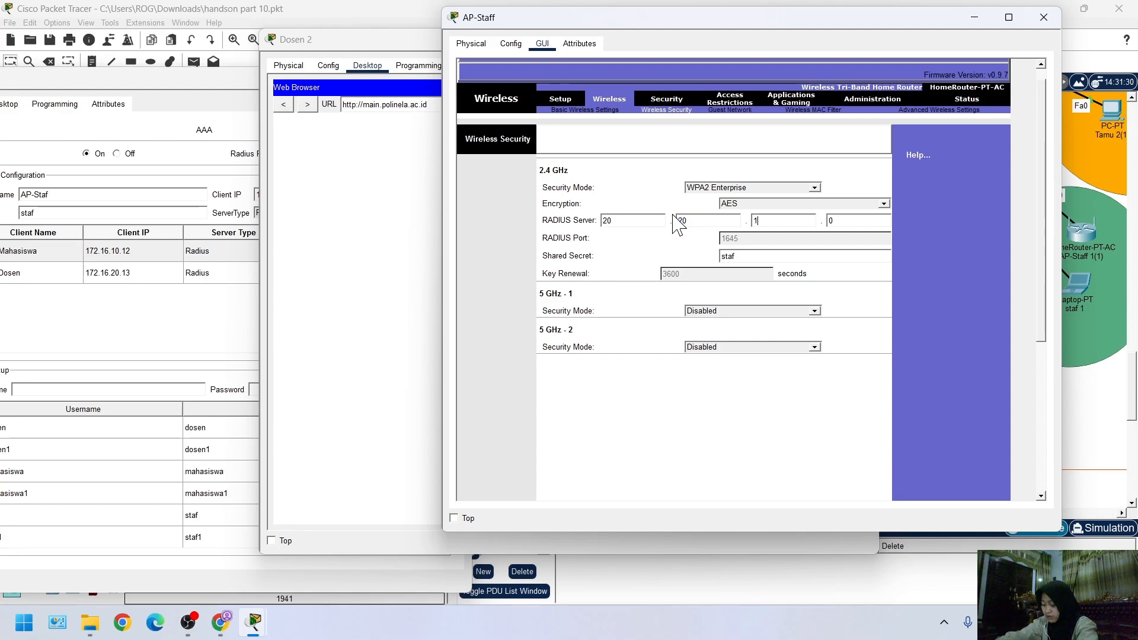
Complete the RADIUS server address in AP-Staff's 2.4 GHz security settings as 20.20.1.20
{"action": "key", "text": "period"}
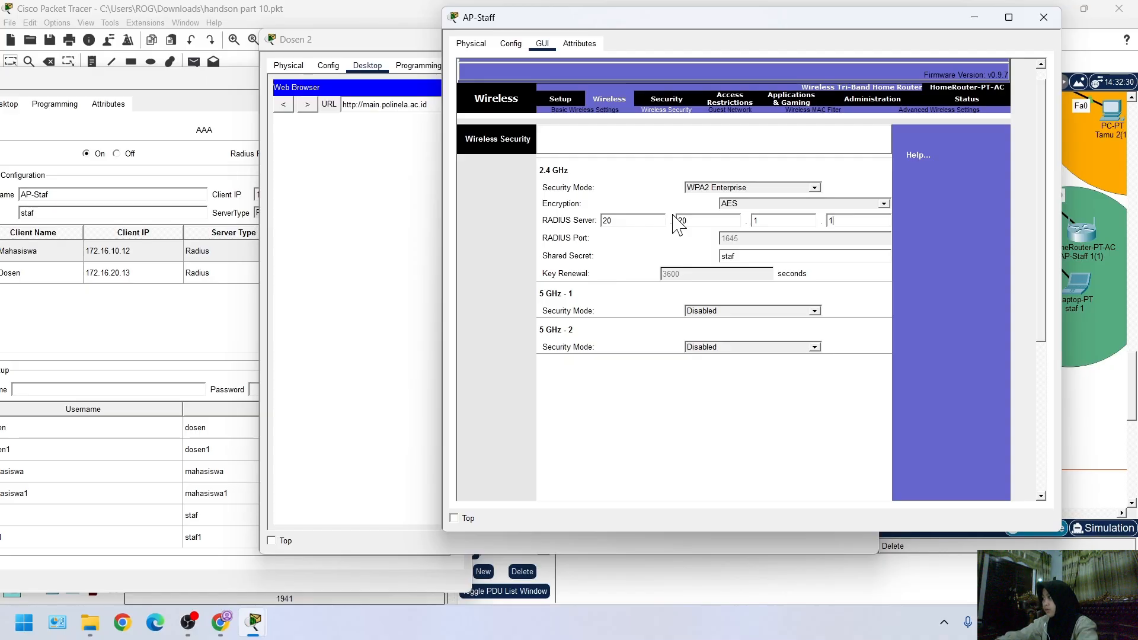
{"action": "type", "text": "20"}
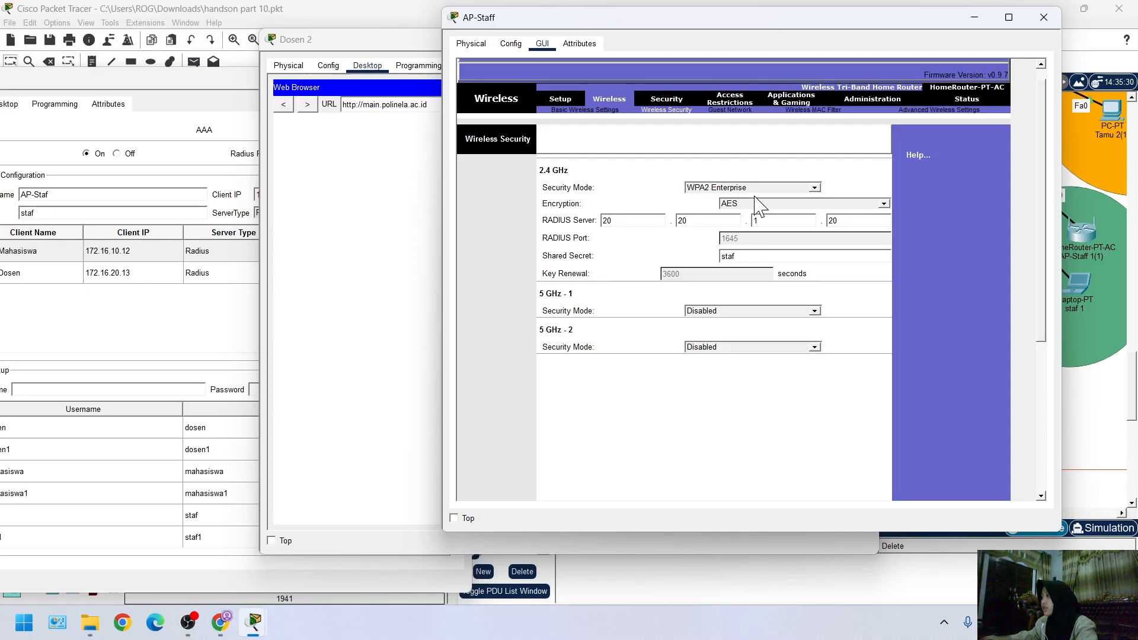
{"action": "left_click", "coordinate": [765, 310]}
{"action": "left_click", "coordinate": [752, 328]}
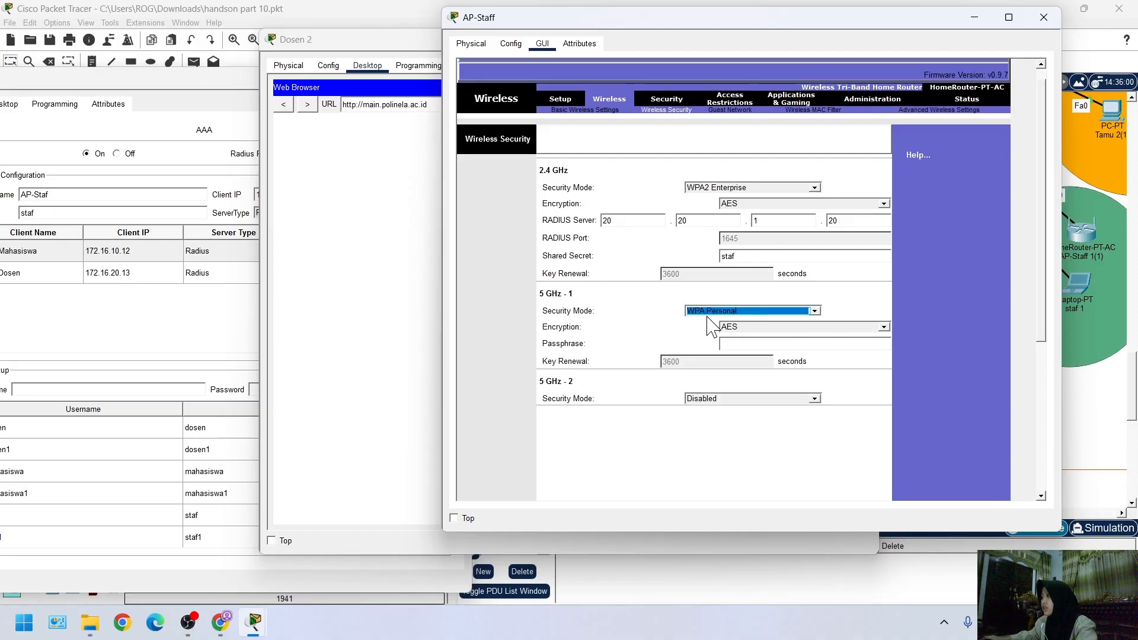
{"action": "left_click", "coordinate": [819, 312]}
{"action": "left_click", "coordinate": [656, 367]}
Close the Dosen 2 window and set AP-Staff's 5 GHz - 1 security mode to Disabled
{"action": "left_click", "coordinate": [330, 46]}
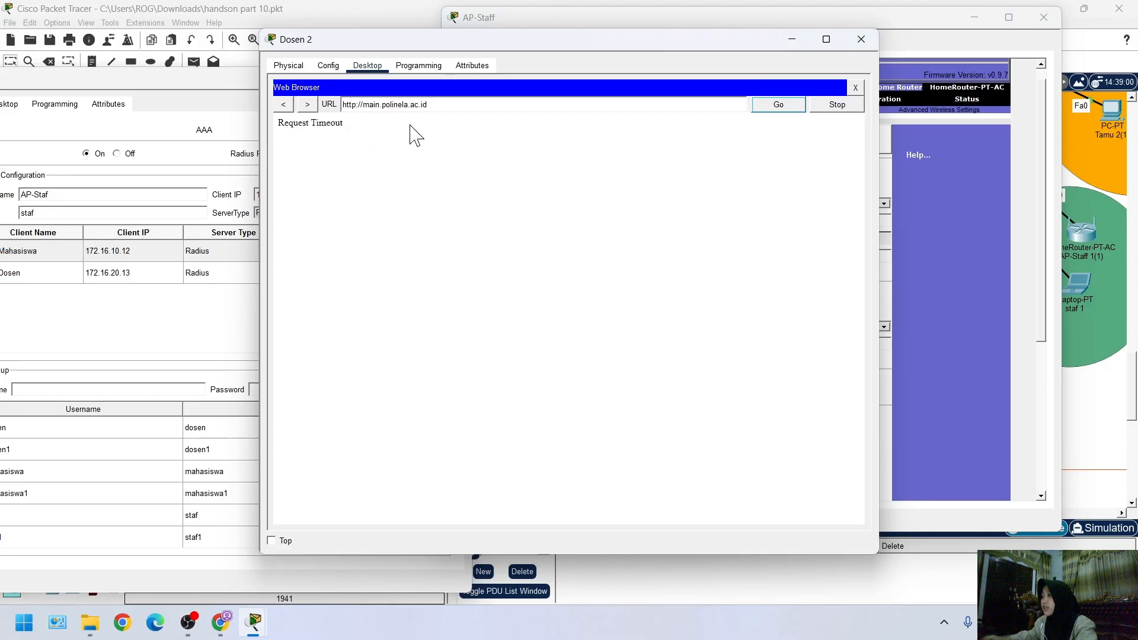
{"action": "left_click", "coordinate": [861, 40]}
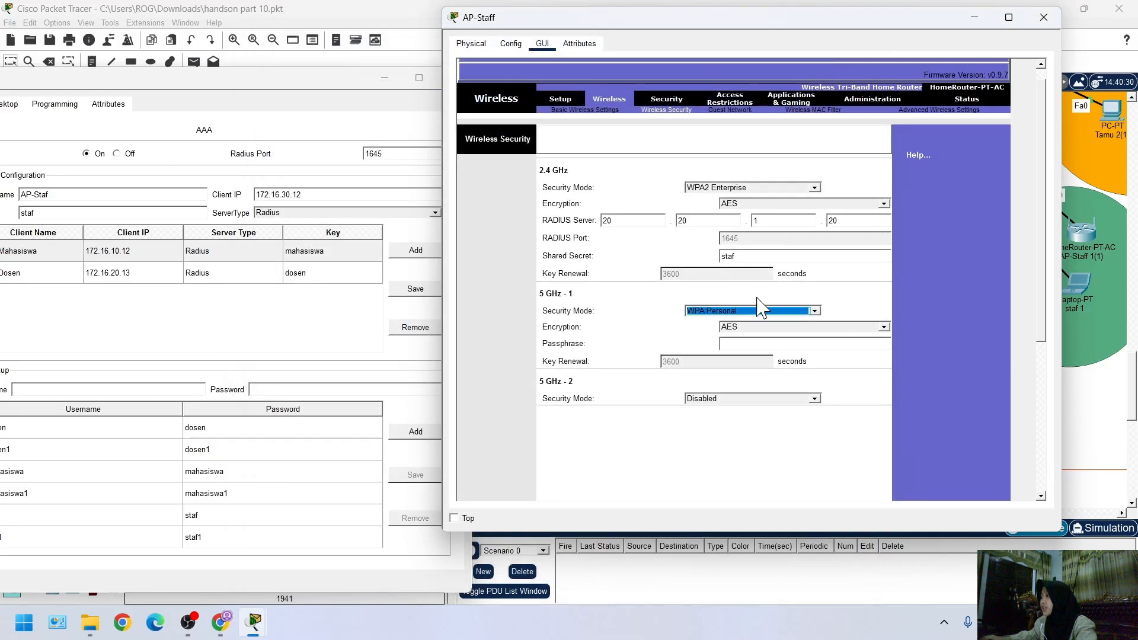
{"action": "left_click", "coordinate": [814, 310]}
{"action": "left_click", "coordinate": [741, 325]}
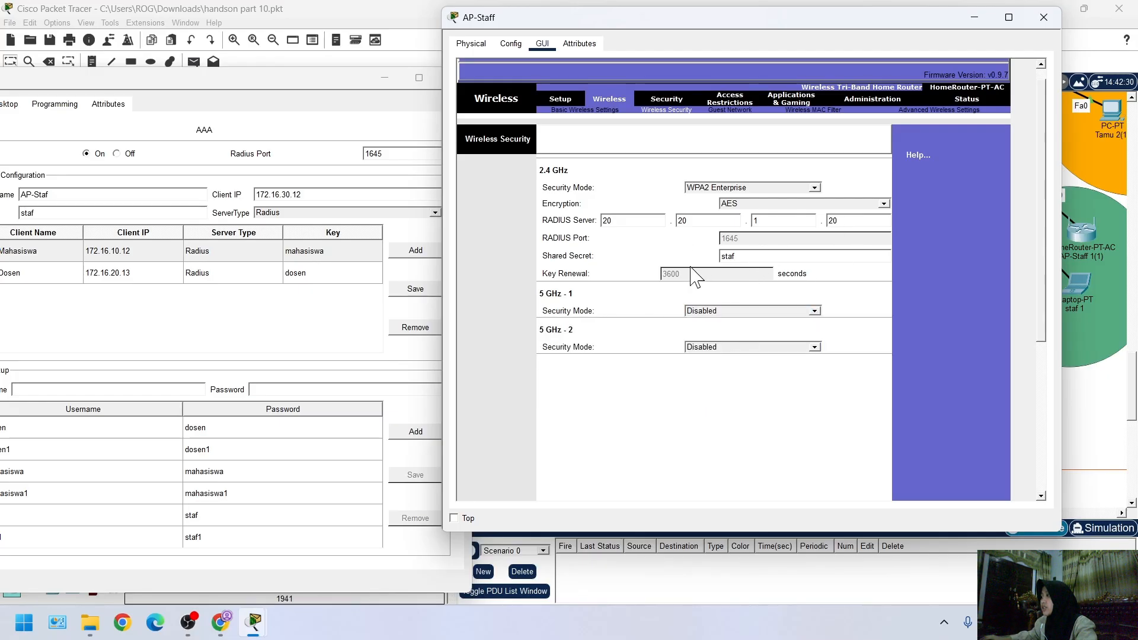
Set AP-Staff's 5 GHz - 2 security mode to Disabled and save the wireless security settings
{"action": "scroll", "coordinate": [758, 383], "scroll_direction": "down", "scroll_amount": 5}
{"action": "left_click", "coordinate": [766, 483]}
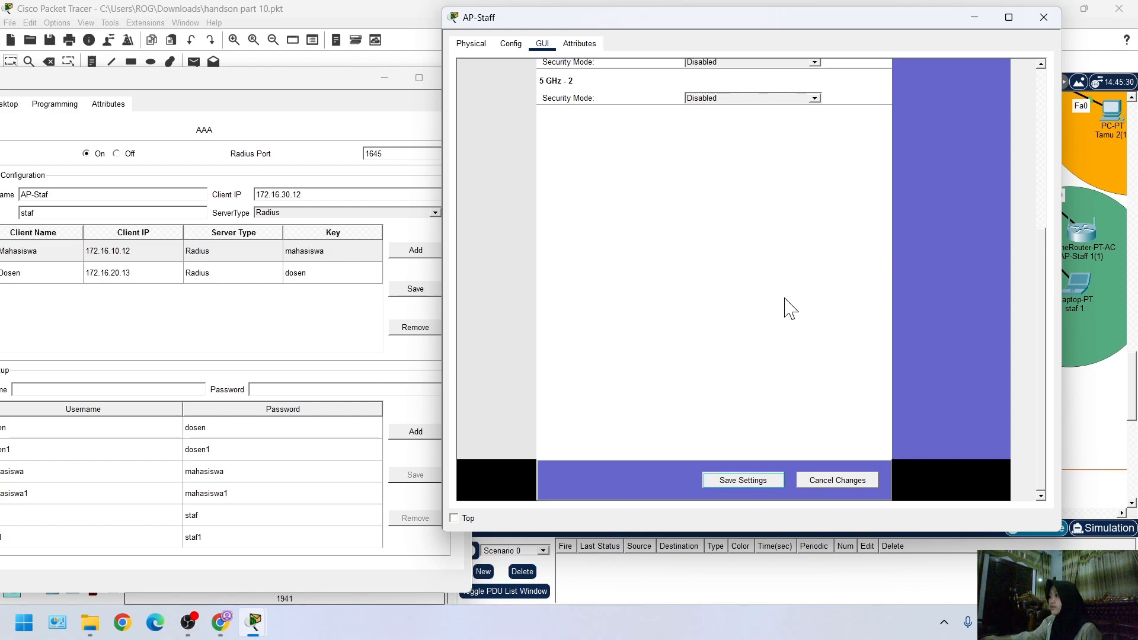
{"action": "scroll", "coordinate": [714, 274], "scroll_direction": "up", "scroll_amount": 6}
{"action": "scroll", "coordinate": [714, 275], "scroll_direction": "down", "scroll_amount": 4}
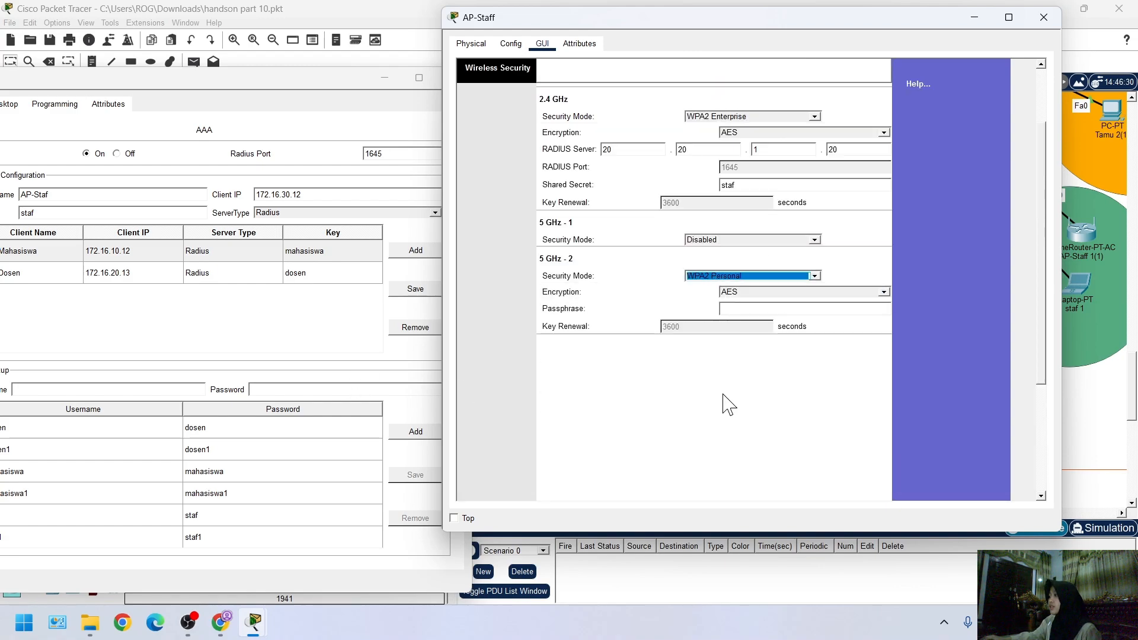
{"action": "left_click", "coordinate": [815, 276]}
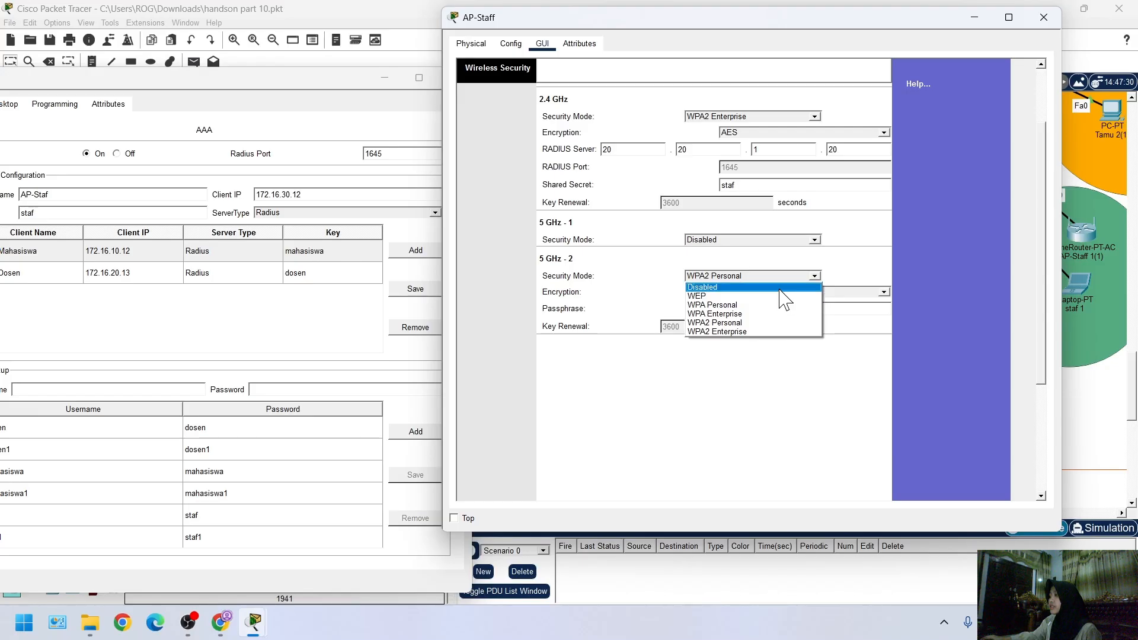
{"action": "left_click", "coordinate": [781, 290]}
{"action": "scroll", "coordinate": [705, 424], "scroll_direction": "down", "scroll_amount": 3}
{"action": "scroll", "coordinate": [731, 409], "scroll_direction": "down", "scroll_amount": 2}
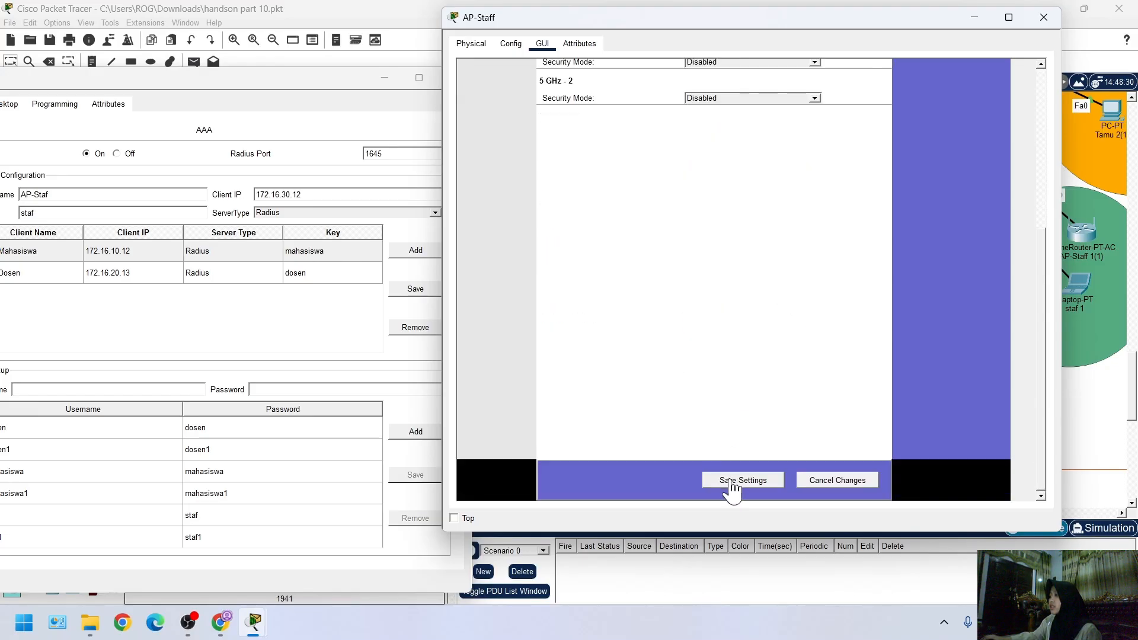
{"action": "left_click", "coordinate": [730, 481]}
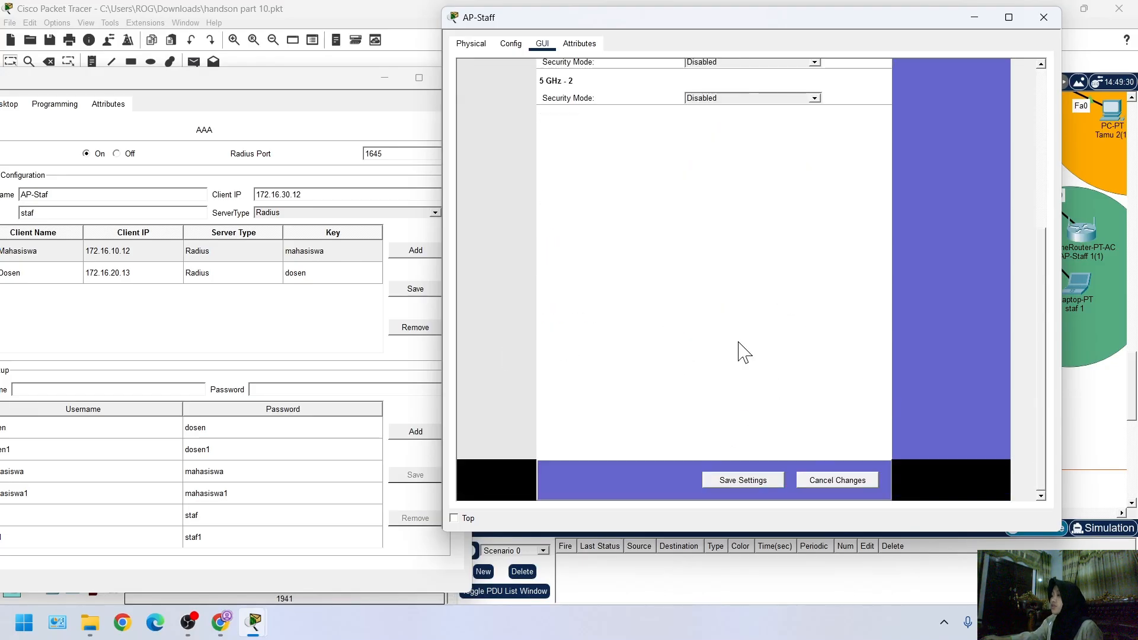
Add the AP-Staf client with IP 172.16.30.12 and server type Radius to the Radius Server's AAA network configuration
{"action": "left_click", "coordinate": [273, 93]}
{"action": "left_click_drag", "start_coordinate": [256, 90], "coordinate": [449, 71]}
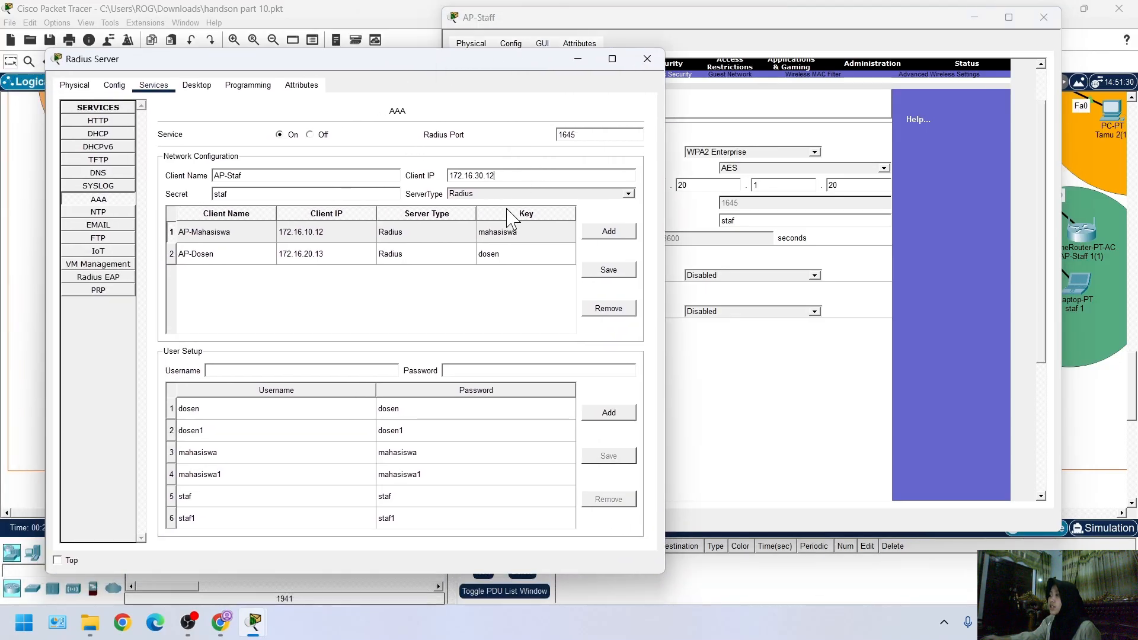
{"action": "left_click", "coordinate": [608, 235]}
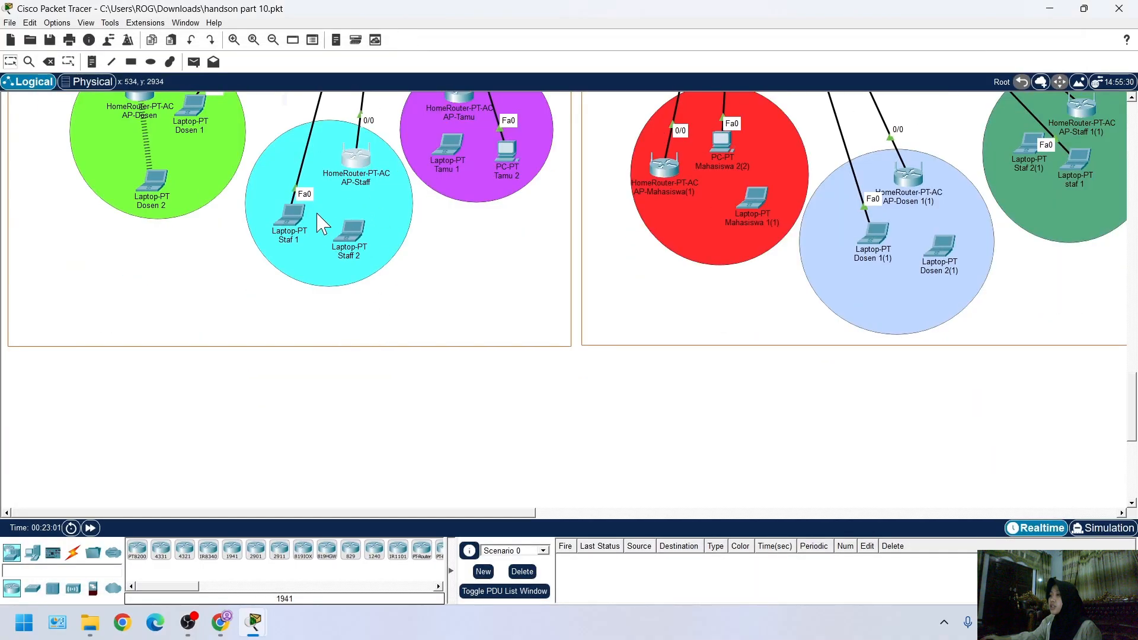
Try to open the PC Wireless utility on the Staff 2 laptop
{"action": "left_click", "coordinate": [346, 229]}
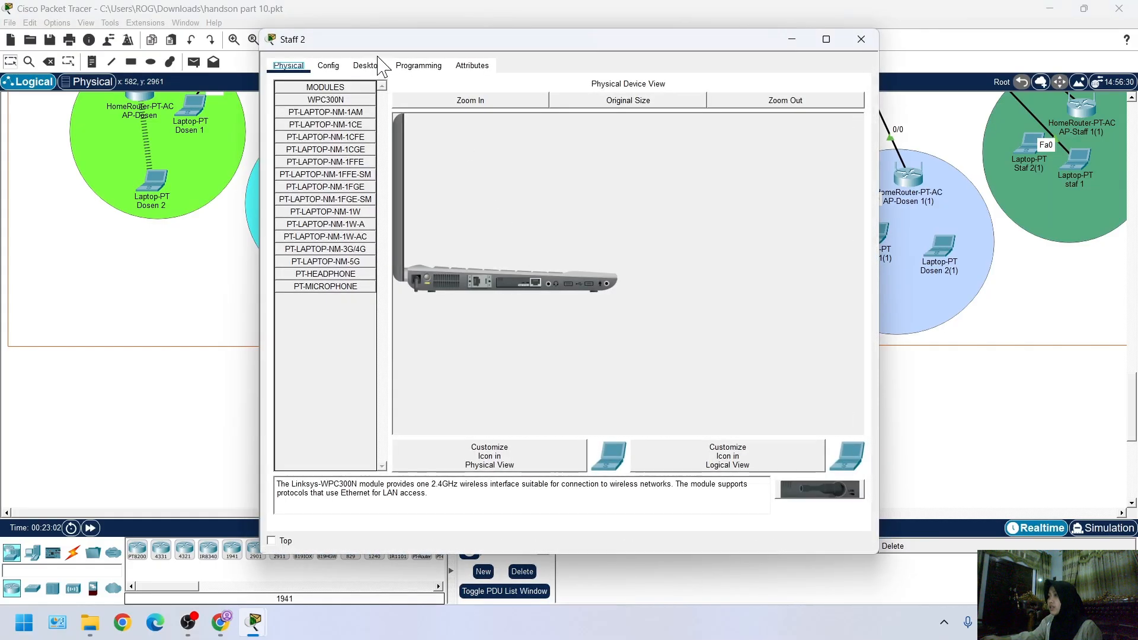
{"action": "left_click", "coordinate": [376, 67]}
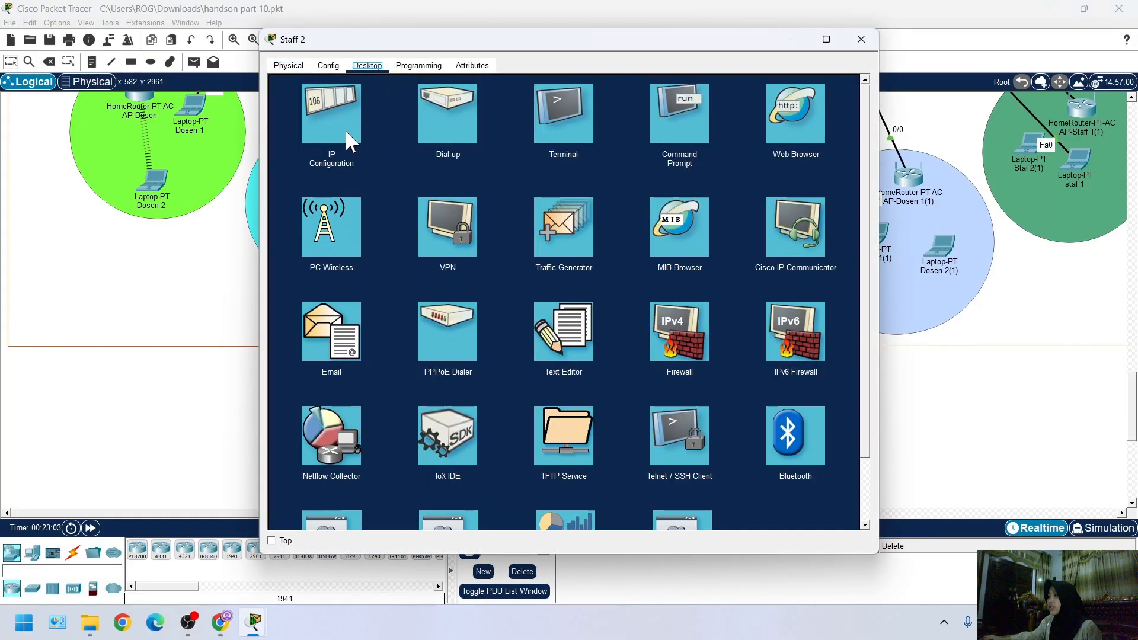
{"action": "left_click", "coordinate": [334, 226]}
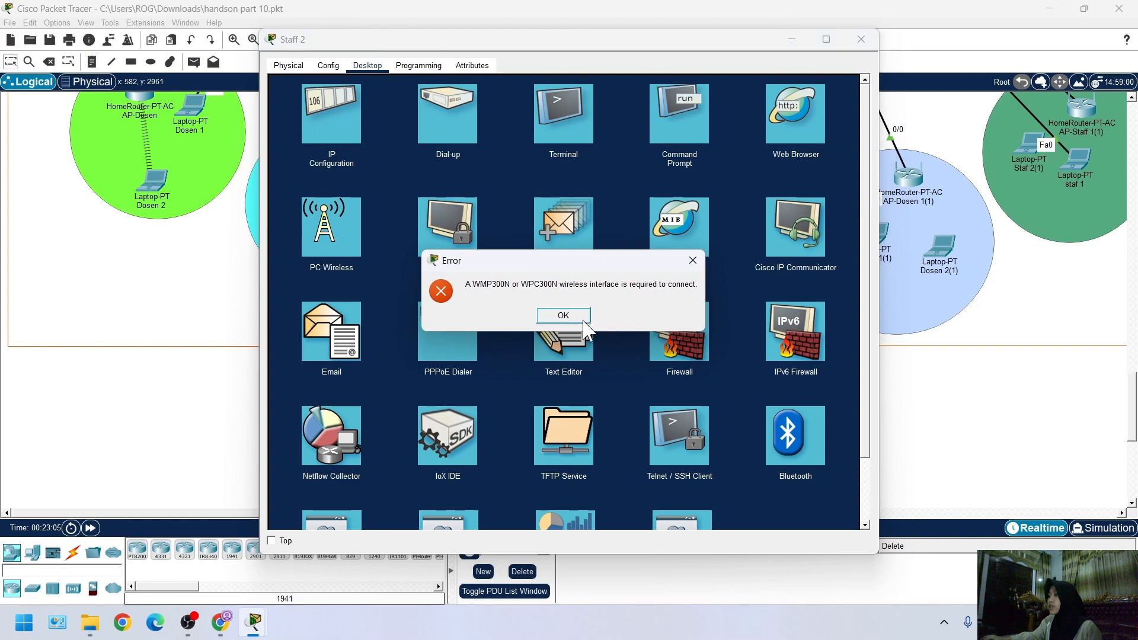
{"action": "key", "text": "Return"}
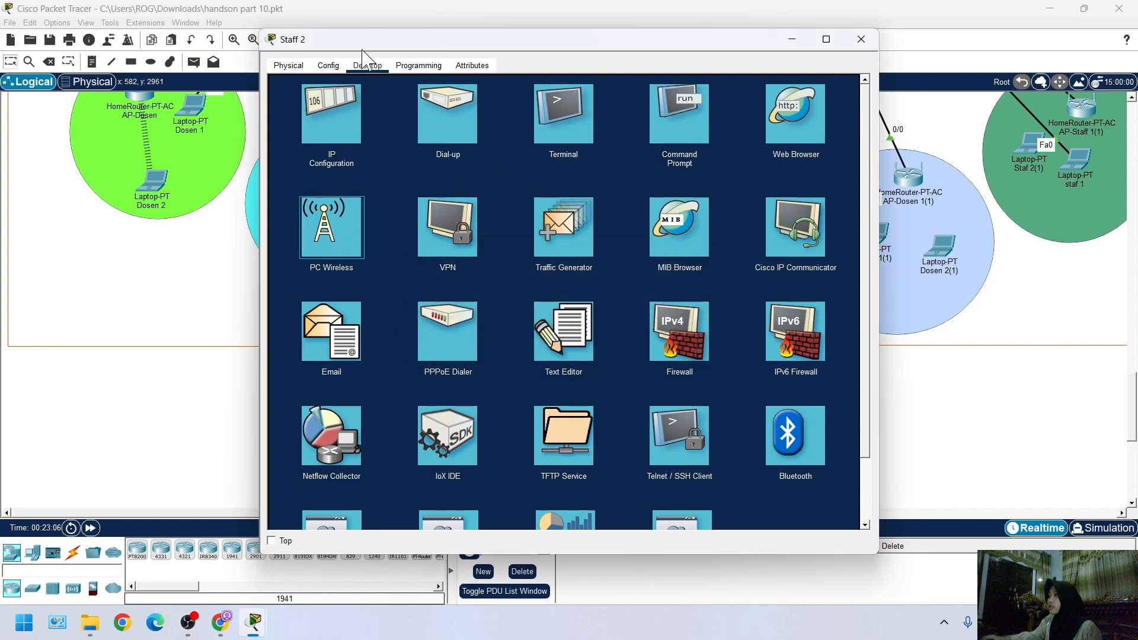
Power off Staff 2, replace its built-in Ethernet module with a WPC300N wireless module, and power it back on
{"action": "left_click", "coordinate": [290, 65]}
{"action": "left_click", "coordinate": [465, 100]}
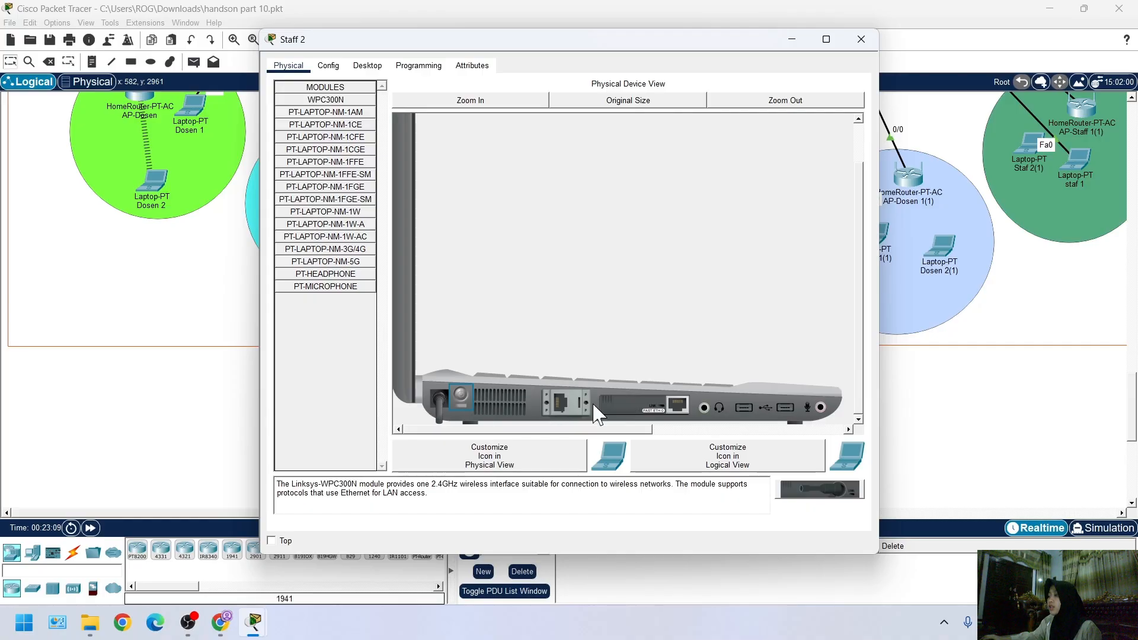
{"action": "left_click_drag", "start_coordinate": [647, 406], "coordinate": [342, 358]}
{"action": "left_click_drag", "start_coordinate": [325, 99], "coordinate": [648, 415]}
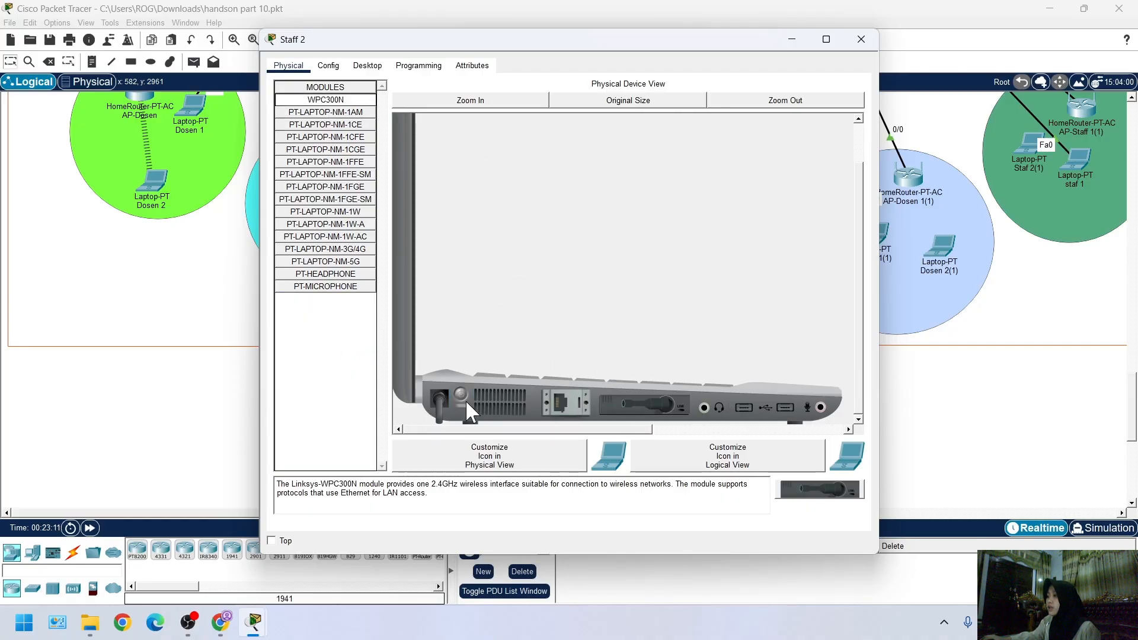
{"action": "left_click", "coordinate": [462, 397]}
Open the Default wireless profile for editing in Staff 2's PC Wireless utility
{"action": "left_click", "coordinate": [367, 65]}
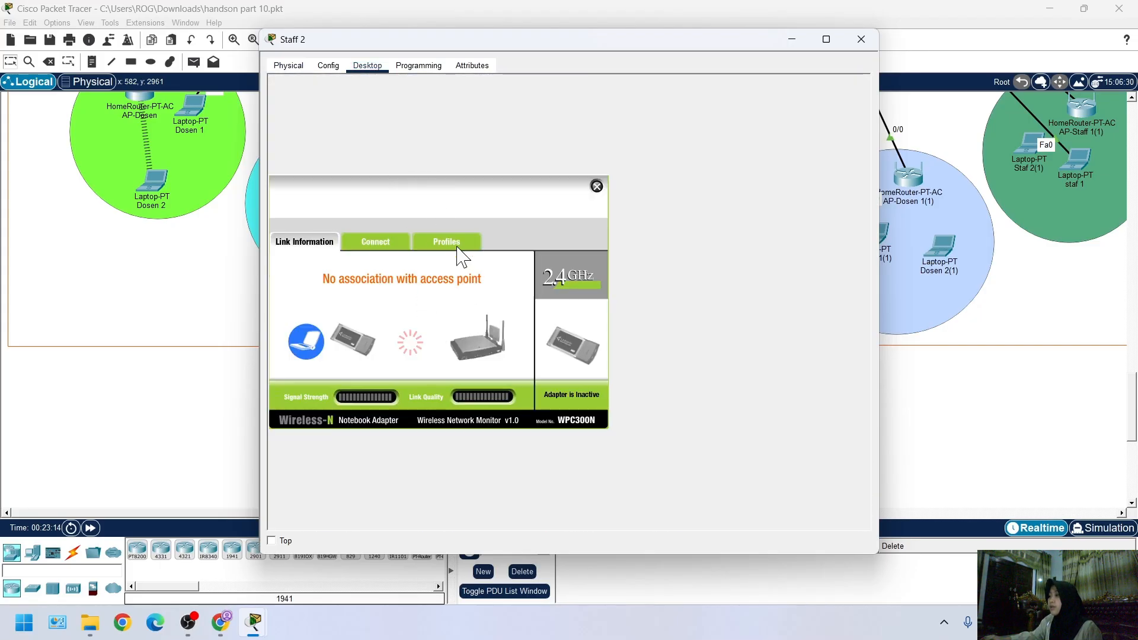
{"action": "left_click", "coordinate": [446, 241]}
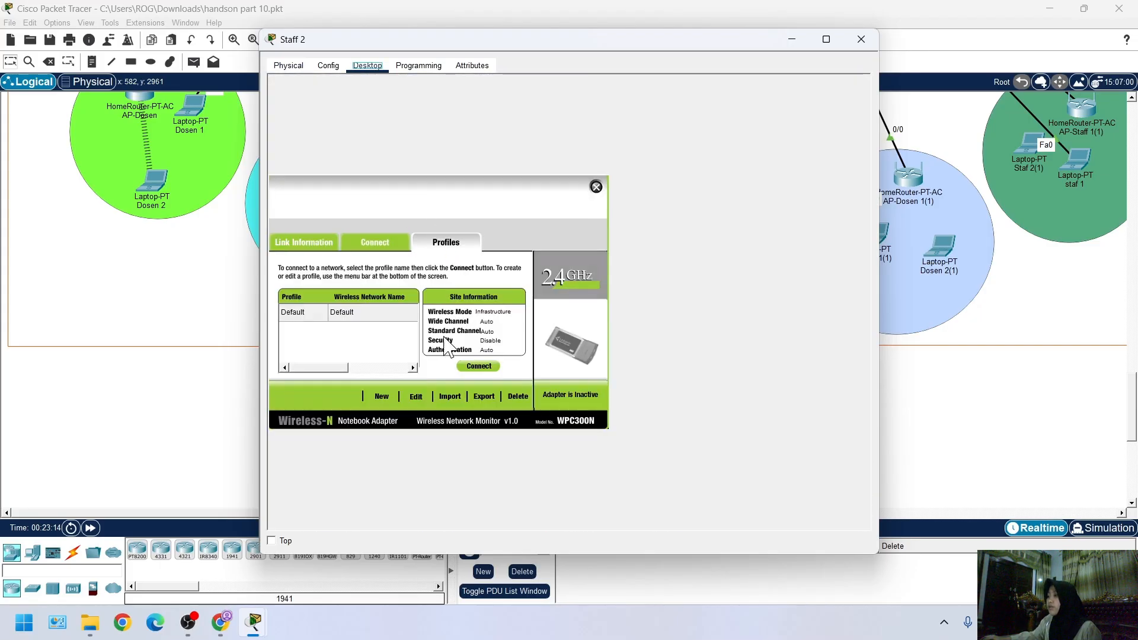
{"action": "left_click", "coordinate": [420, 396]}
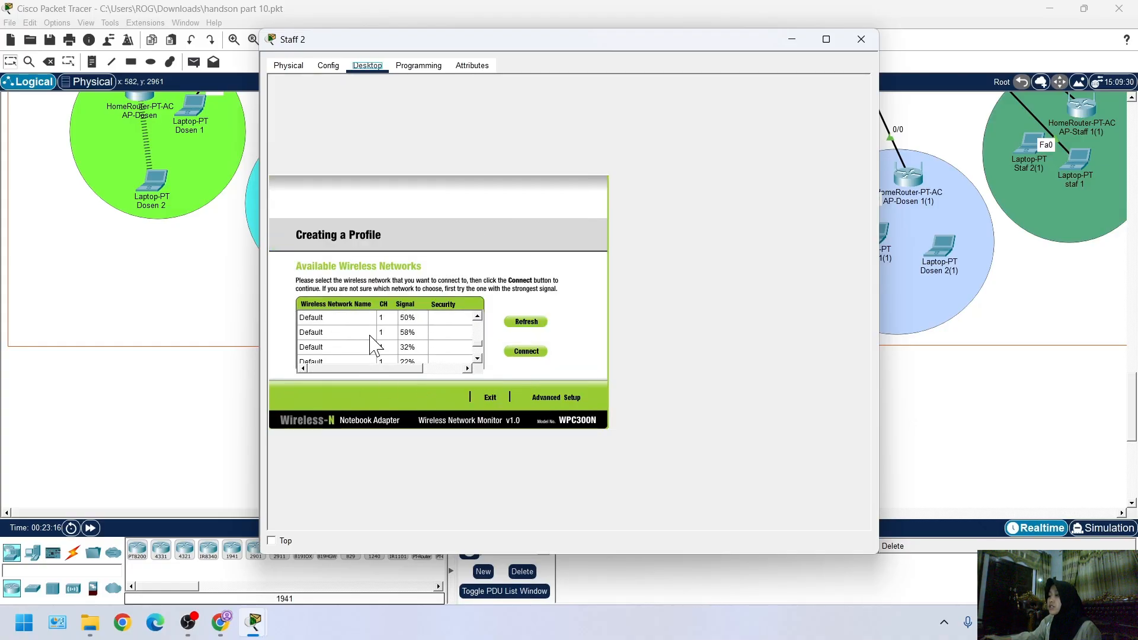
Look for AP-Staf among Staff 2's available wireless networks and check the laptop's wireless link in the topology
{"action": "scroll", "coordinate": [374, 349], "scroll_direction": "down", "scroll_amount": 2}
{"action": "scroll", "coordinate": [421, 346], "scroll_direction": "up", "scroll_amount": 5}
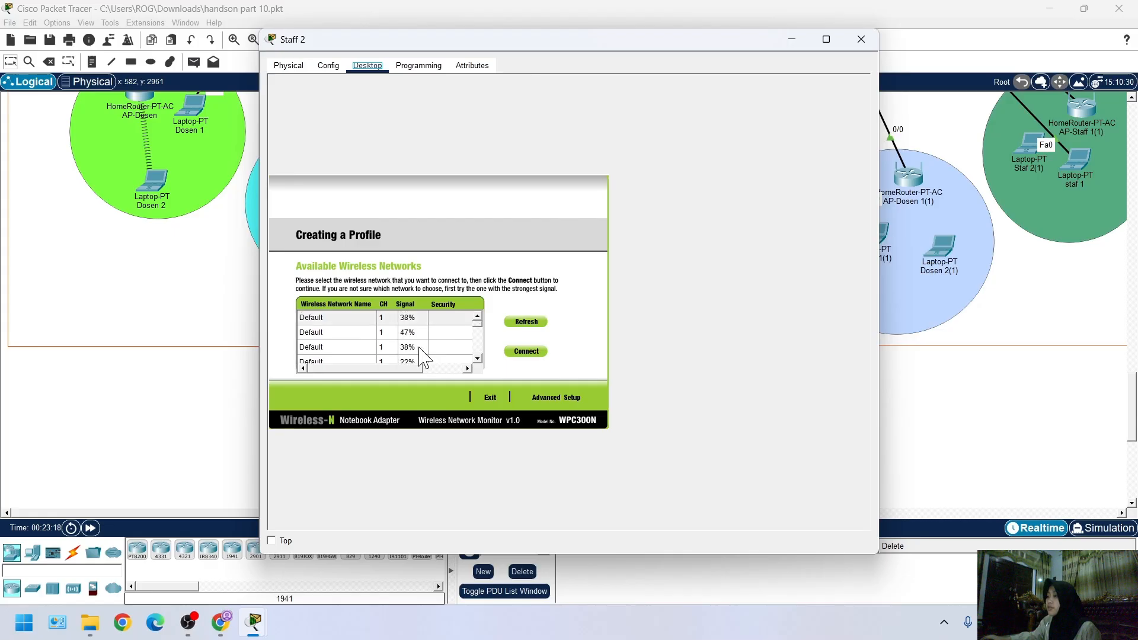
{"action": "scroll", "coordinate": [374, 357], "scroll_direction": "down", "scroll_amount": 5}
{"action": "scroll", "coordinate": [373, 357], "scroll_direction": "up", "scroll_amount": 5}
{"action": "scroll", "coordinate": [373, 357], "scroll_direction": "down", "scroll_amount": 5}
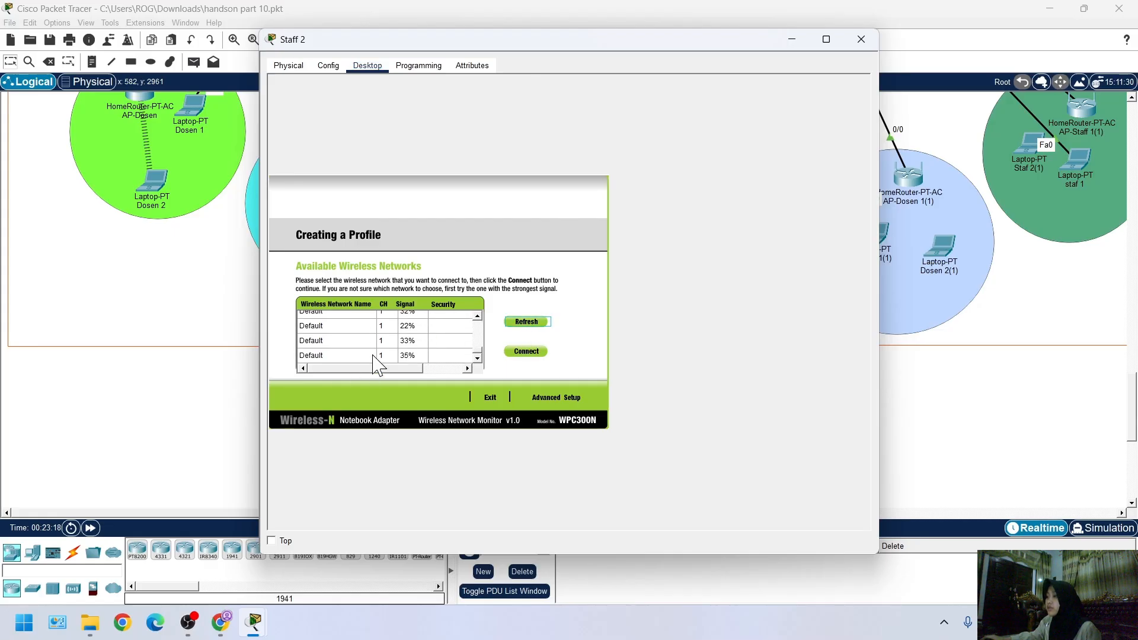
{"action": "scroll", "coordinate": [409, 341], "scroll_direction": "up", "scroll_amount": 4}
{"action": "scroll", "coordinate": [450, 338], "scroll_direction": "down", "scroll_amount": 4}
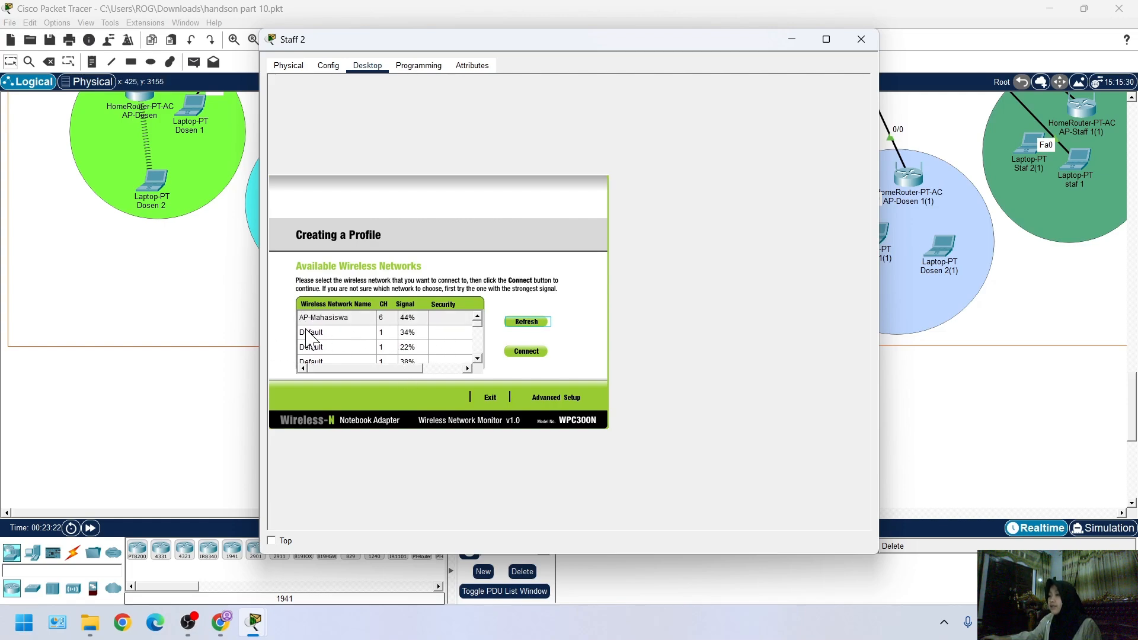
{"action": "scroll", "coordinate": [391, 350], "scroll_direction": "down", "scroll_amount": 1}
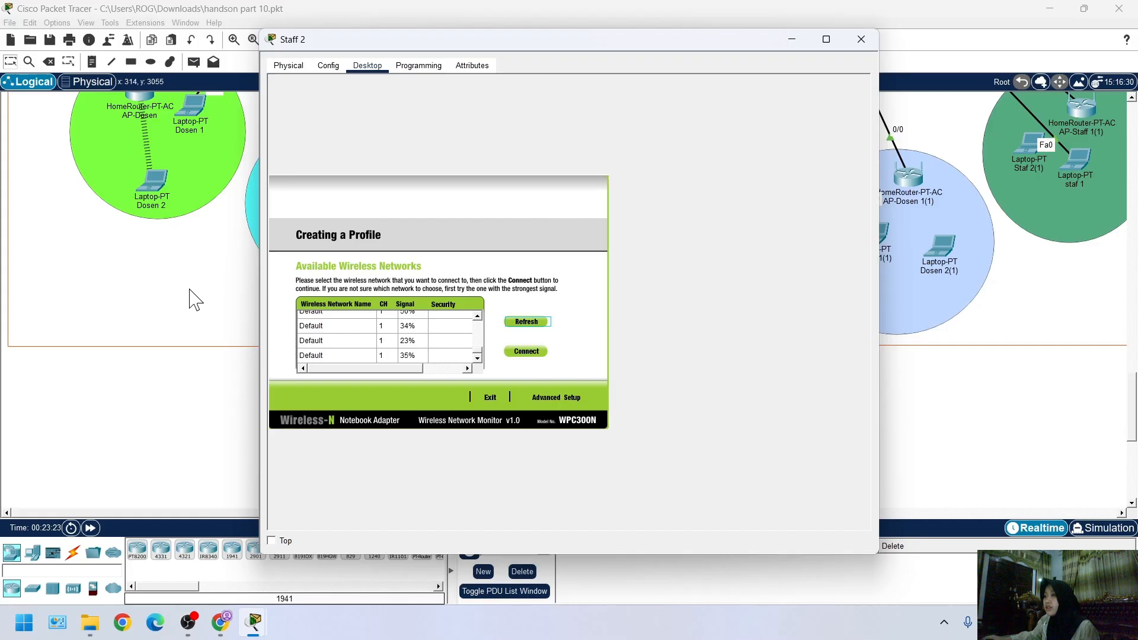
{"action": "left_click", "coordinate": [216, 383]}
{"action": "scroll", "coordinate": [215, 383], "scroll_direction": "up", "scroll_amount": 3}
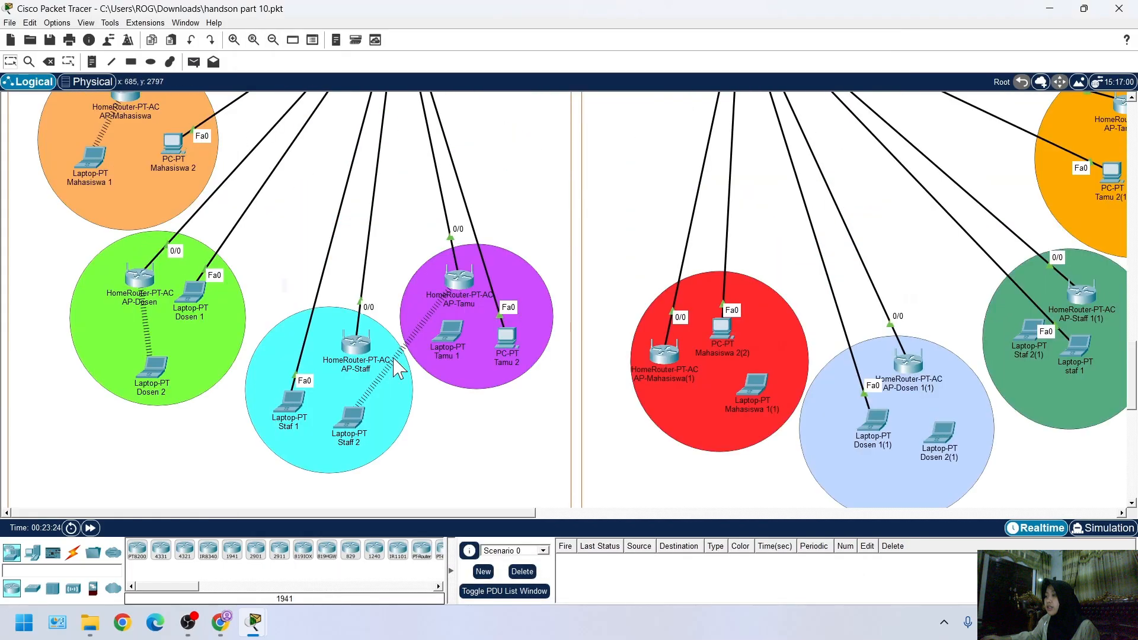
{"action": "left_click", "coordinate": [351, 418]}
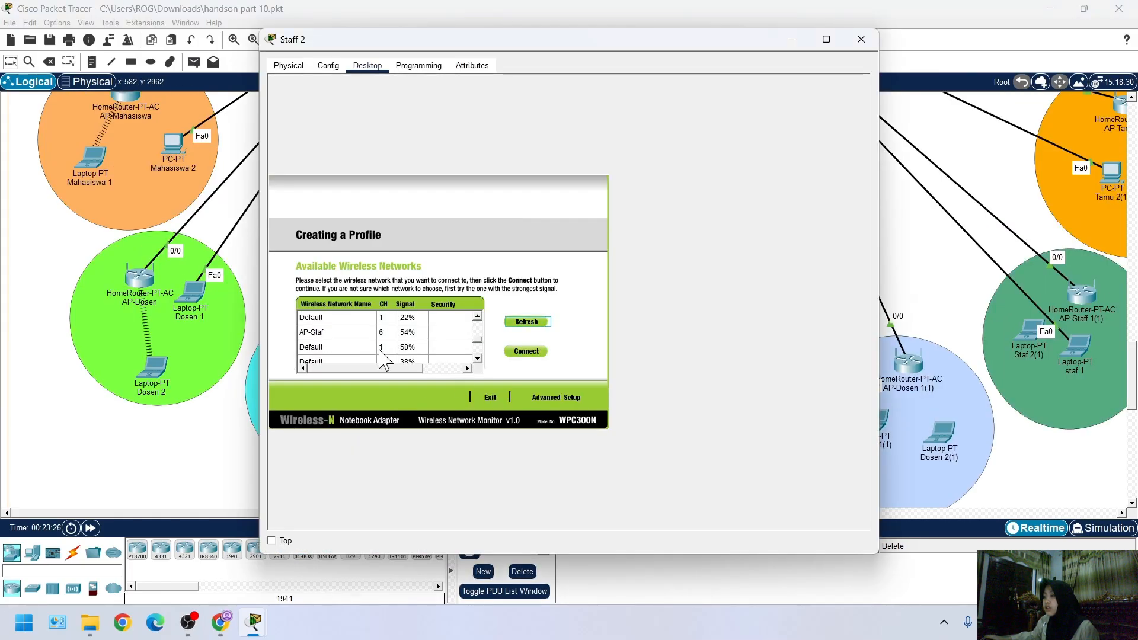
{"action": "scroll", "coordinate": [381, 356], "scroll_direction": "down", "scroll_amount": 2}
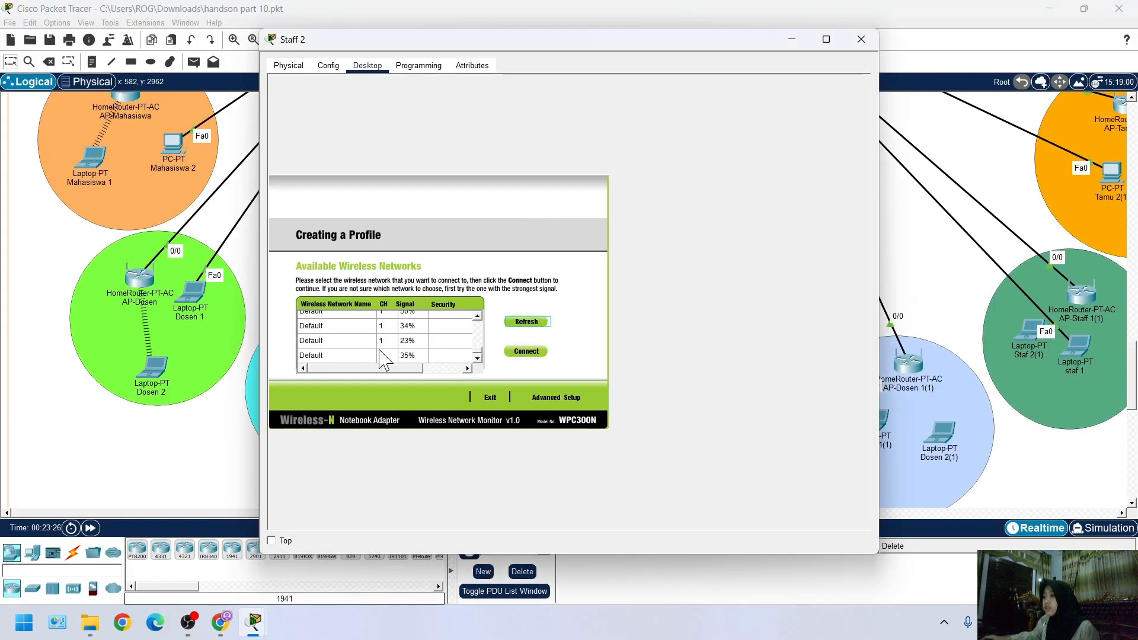
Refresh Staff 2's available networks, select AP-Staf and start the profile's advanced setup
{"action": "left_click", "coordinate": [527, 322]}
{"action": "left_click", "coordinate": [372, 332]}
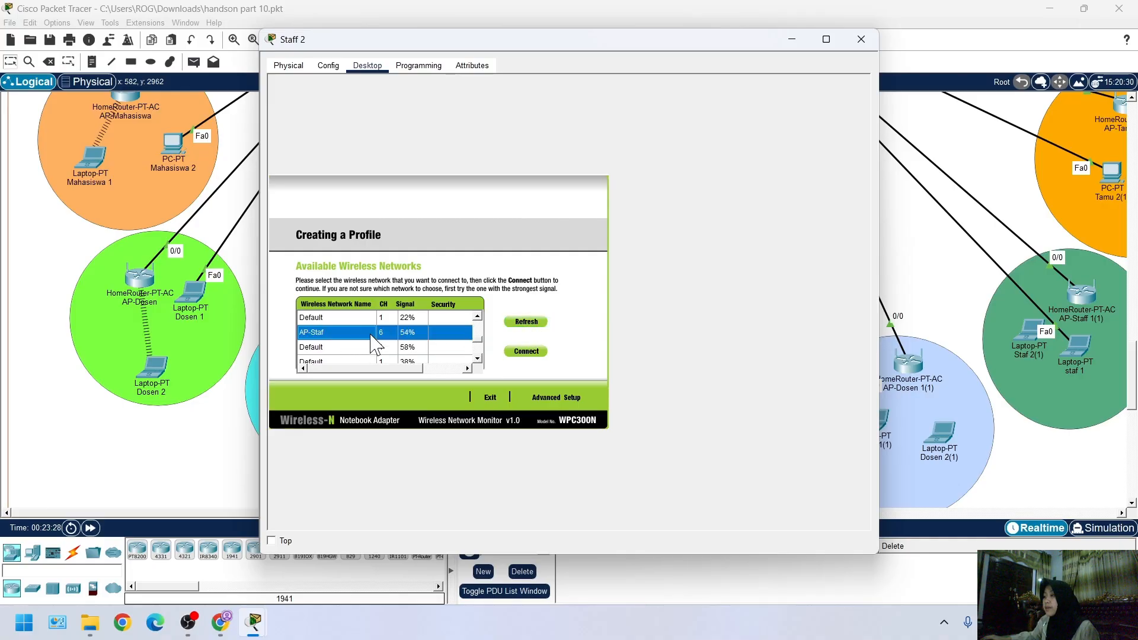
{"action": "left_click", "coordinate": [542, 398]}
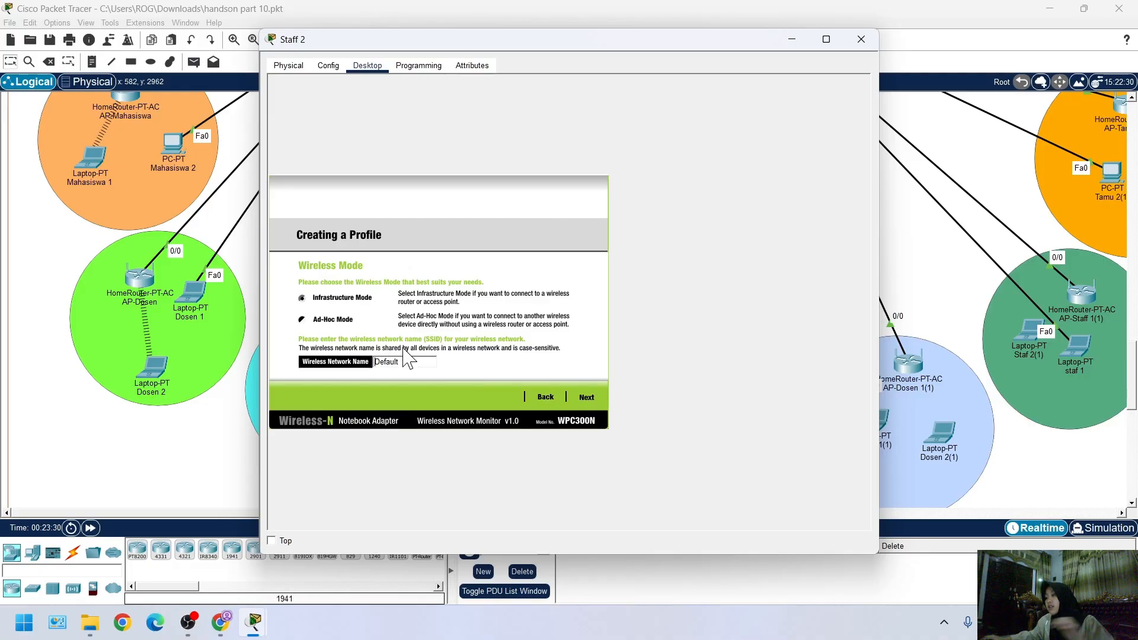
Set the wireless network name in Staff 2's profile to AP-Staf
{"action": "double_click", "coordinate": [410, 362]}
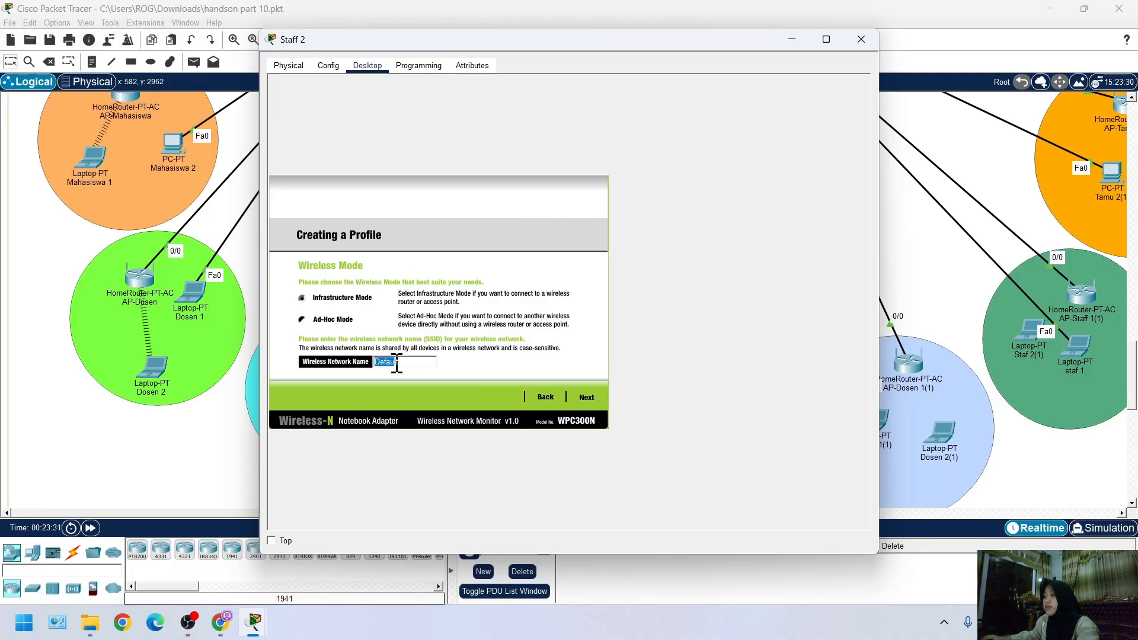
{"action": "type", "text": "t"}
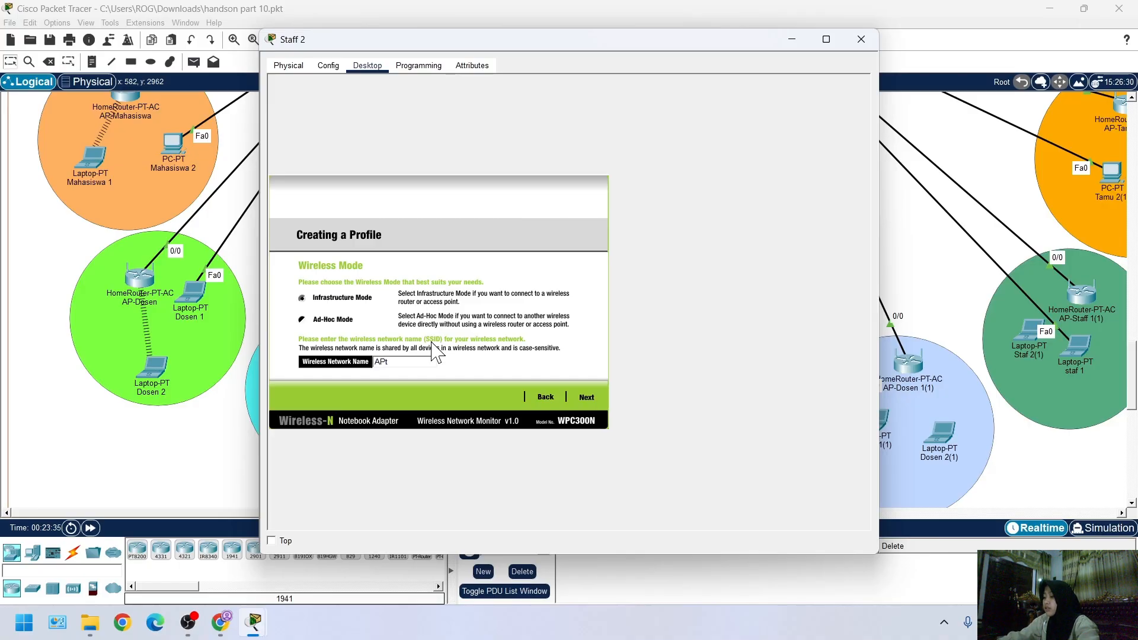
{"action": "type", "text": "P-St"}
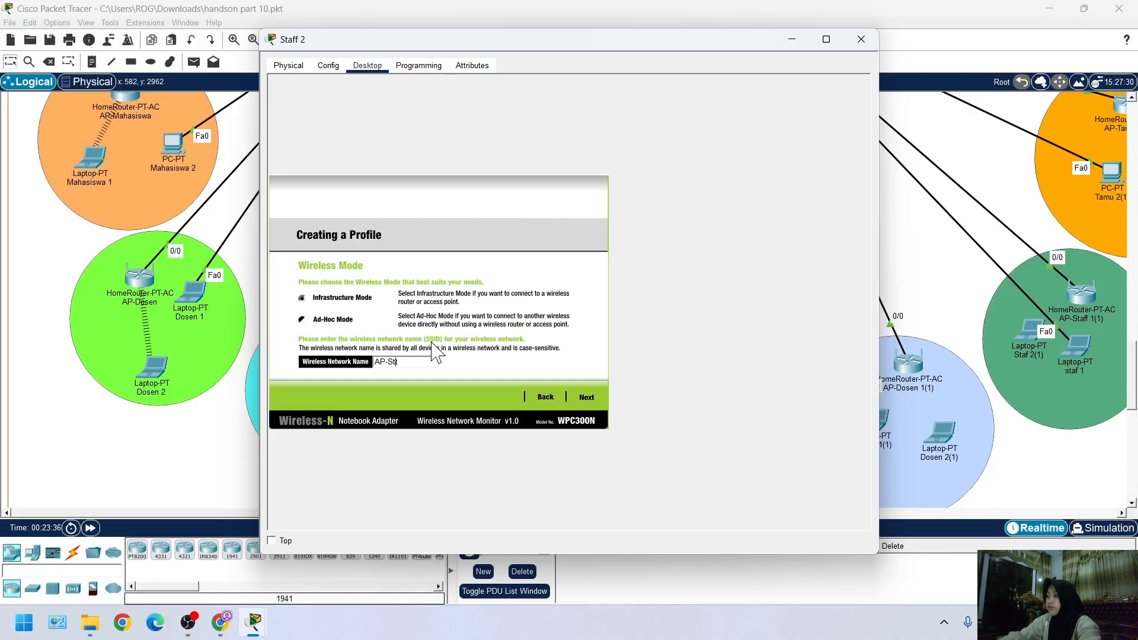
{"action": "type", "text": "af"}
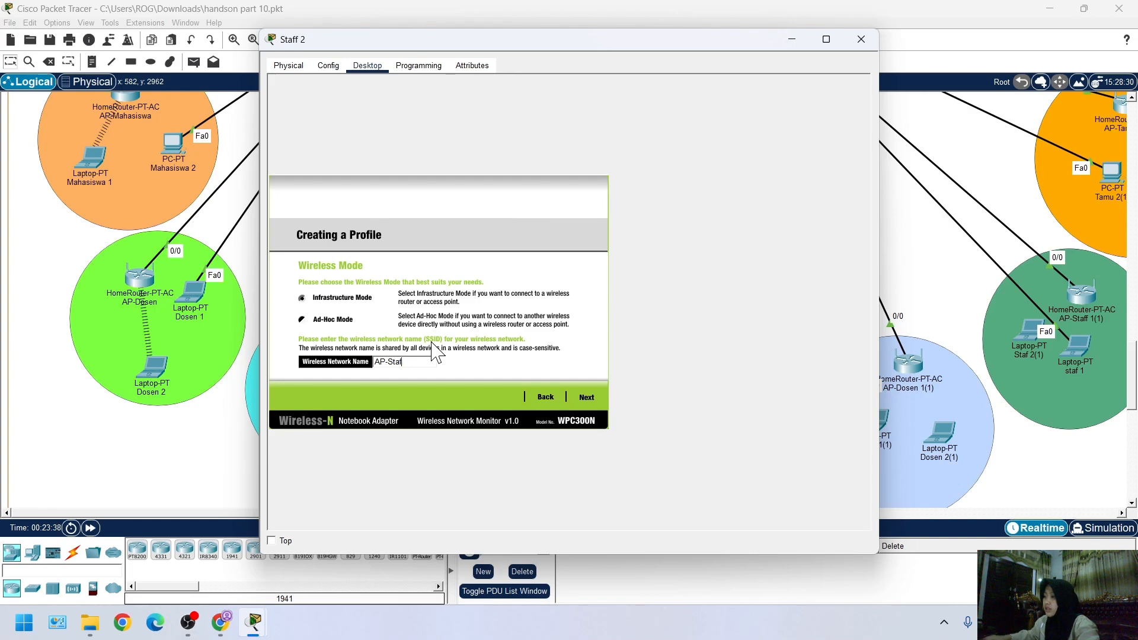
Keep automatic DHCP network settings in Staff 2's profile and choose WPA2-Enterprise as its wireless security
{"action": "left_click", "coordinate": [587, 398]}
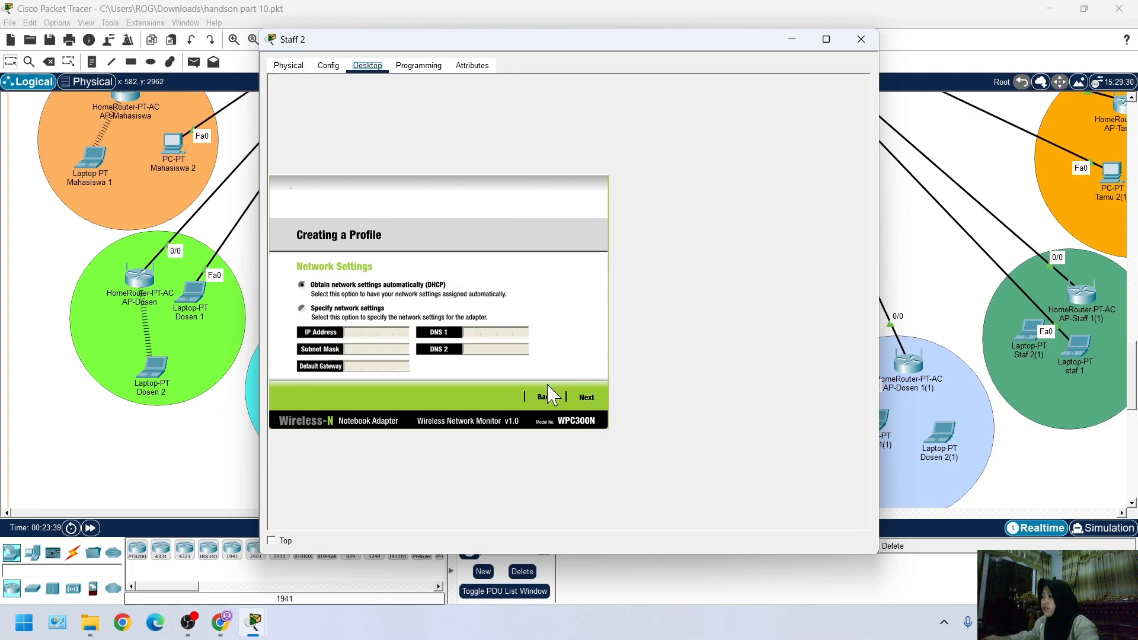
{"action": "left_click", "coordinate": [586, 398]}
{"action": "left_click", "coordinate": [403, 289]}
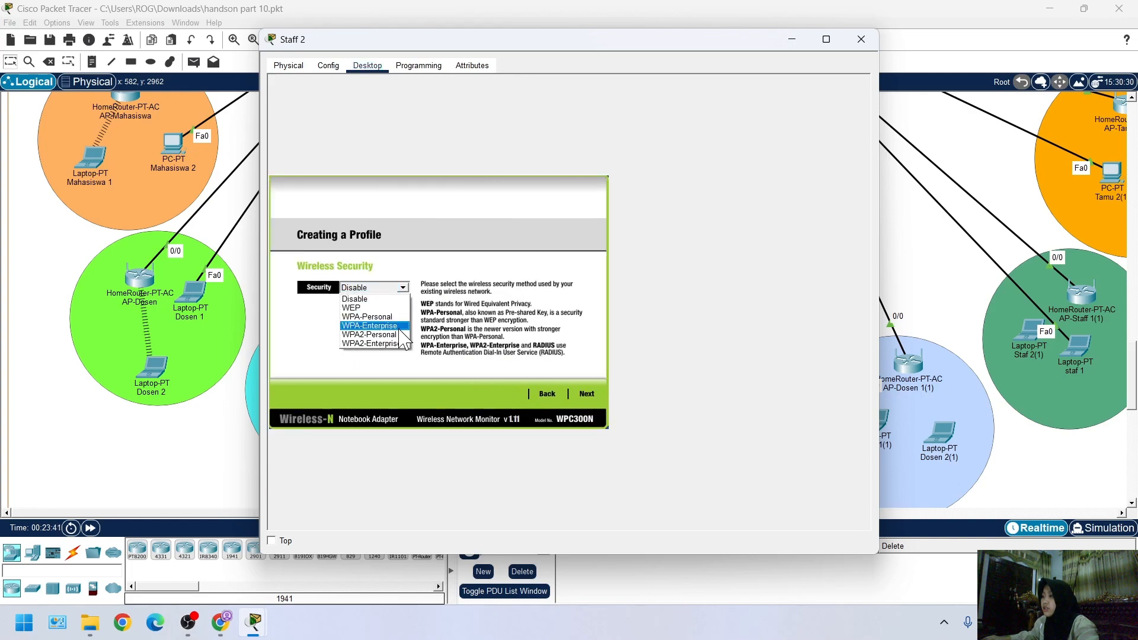
{"action": "left_click", "coordinate": [393, 348]}
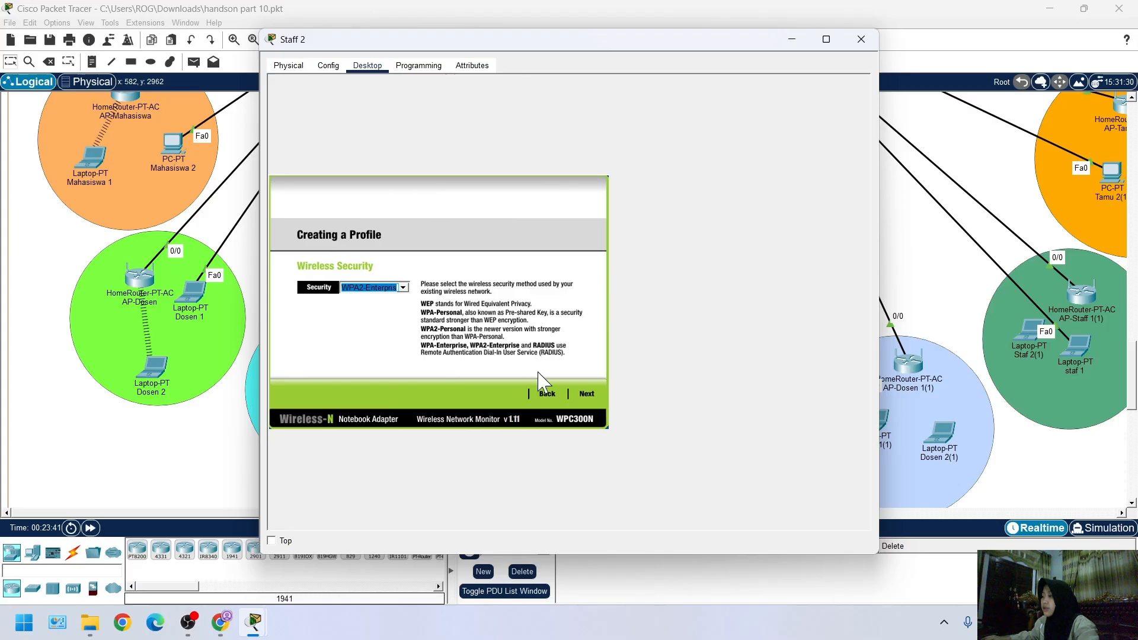
Enter the login name staf and the account password for the WPA2 Enterprise authentication, and save Staff 2's profile
{"action": "left_click", "coordinate": [585, 394]}
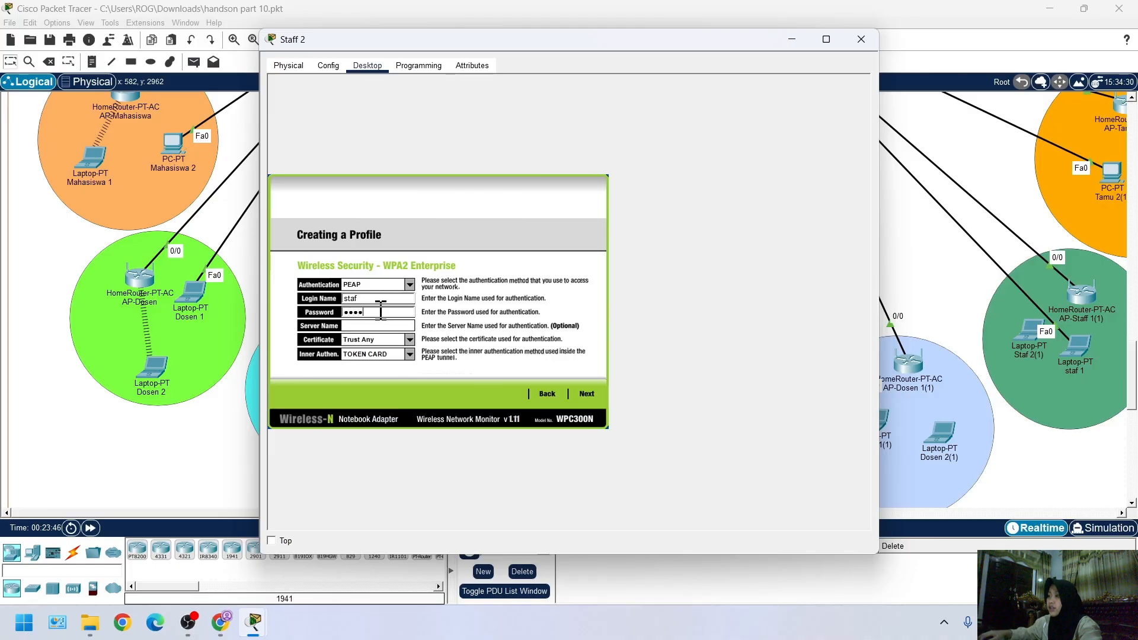
{"action": "left_click", "coordinate": [586, 395]}
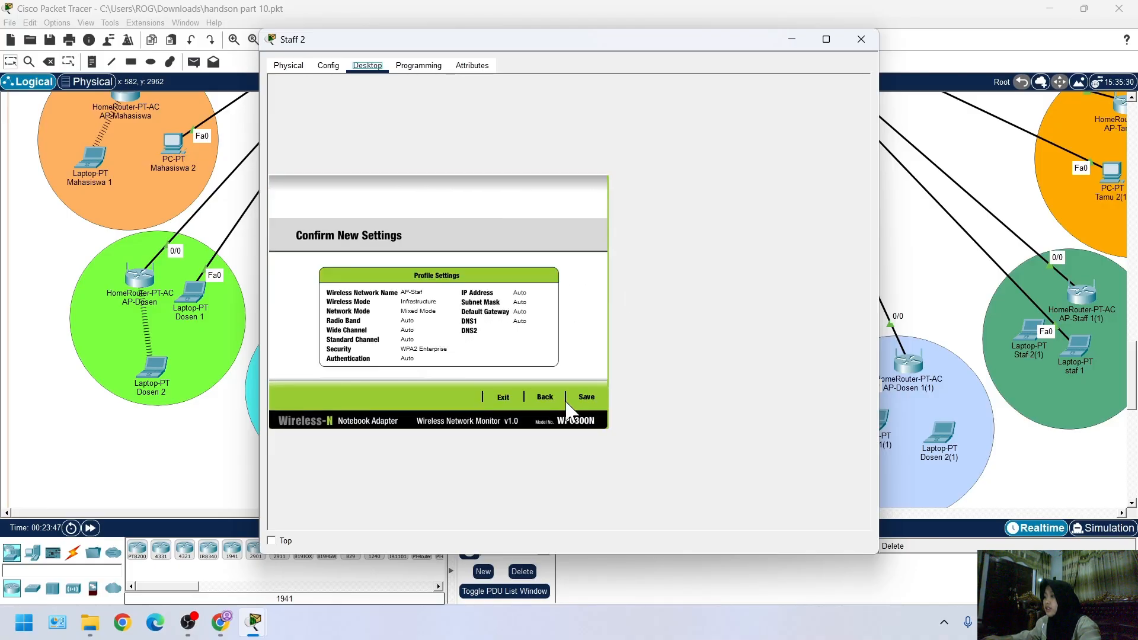
{"action": "left_click", "coordinate": [581, 396]}
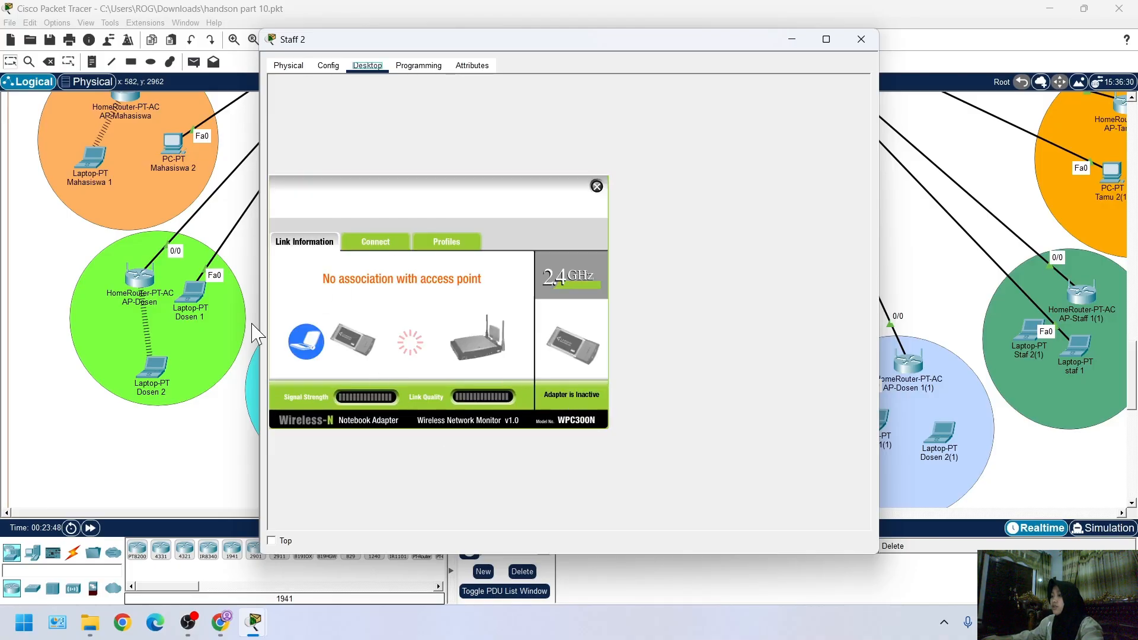
Return to the topology, fast-forward the simulation time and save the project file
{"action": "left_click", "coordinate": [3, 384]}
{"action": "scroll", "coordinate": [411, 380], "scroll_direction": "up", "scroll_amount": 3}
{"action": "scroll", "coordinate": [414, 388], "scroll_direction": "down", "scroll_amount": 6}
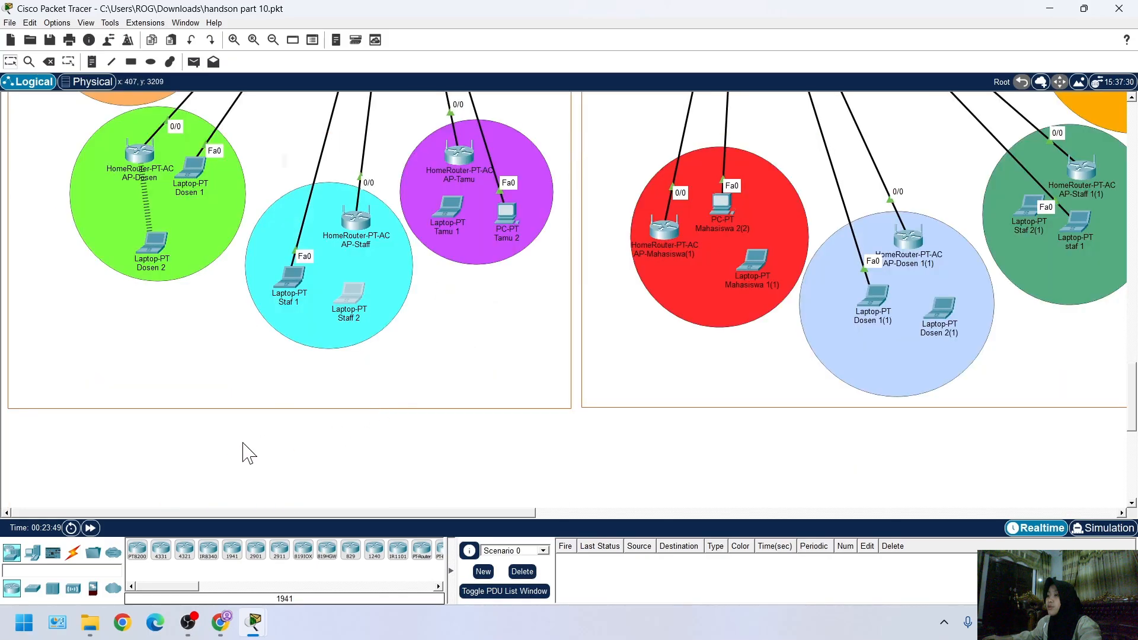
{"action": "left_click", "coordinate": [92, 528]}
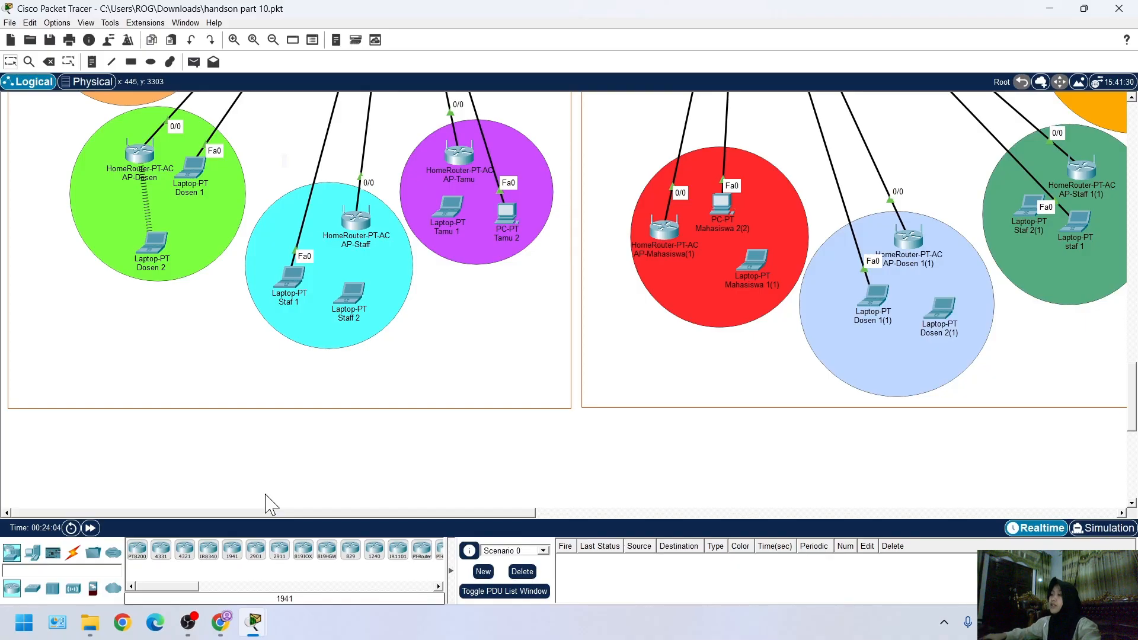
{"action": "left_click", "coordinate": [255, 622]}
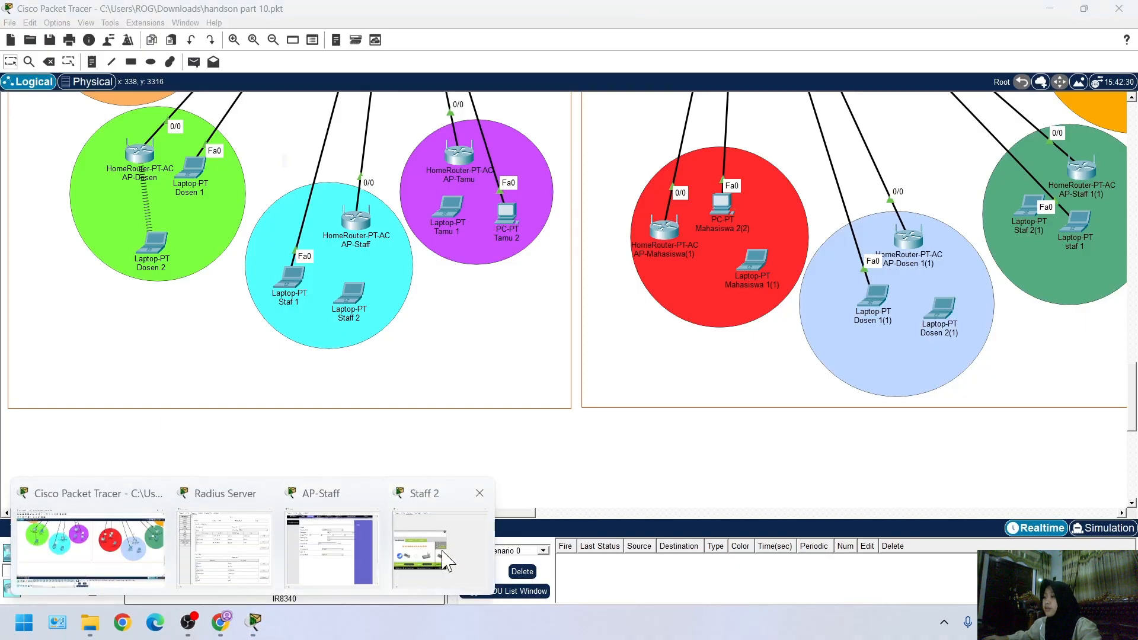
{"action": "left_click", "coordinate": [445, 559]}
{"action": "left_click", "coordinate": [12, 459]}
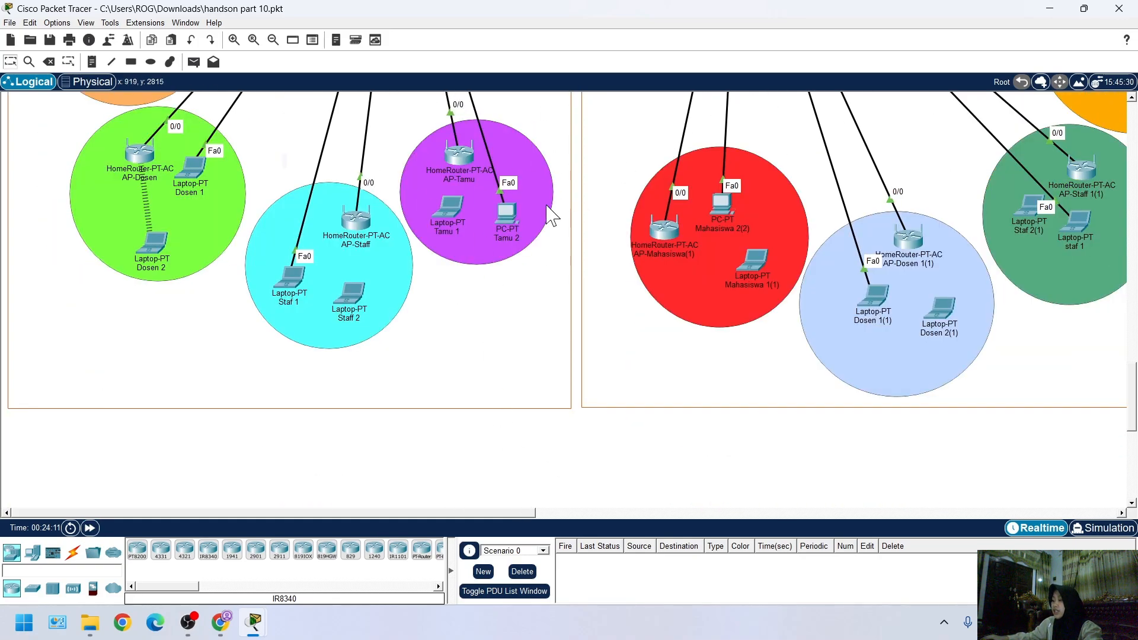
{"action": "key", "text": "ctrl+s"}
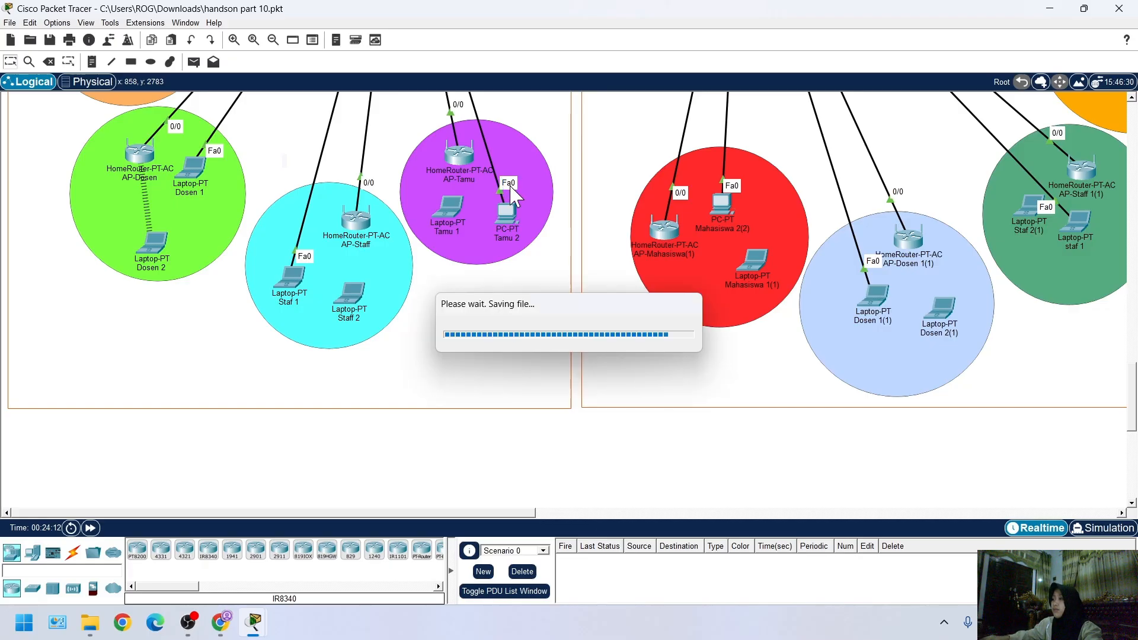
Check Staff 2's access point connection, its DHCP-assigned IP configuration and its wireless link to AP-Staff in the topology
{"action": "left_click", "coordinate": [363, 296]}
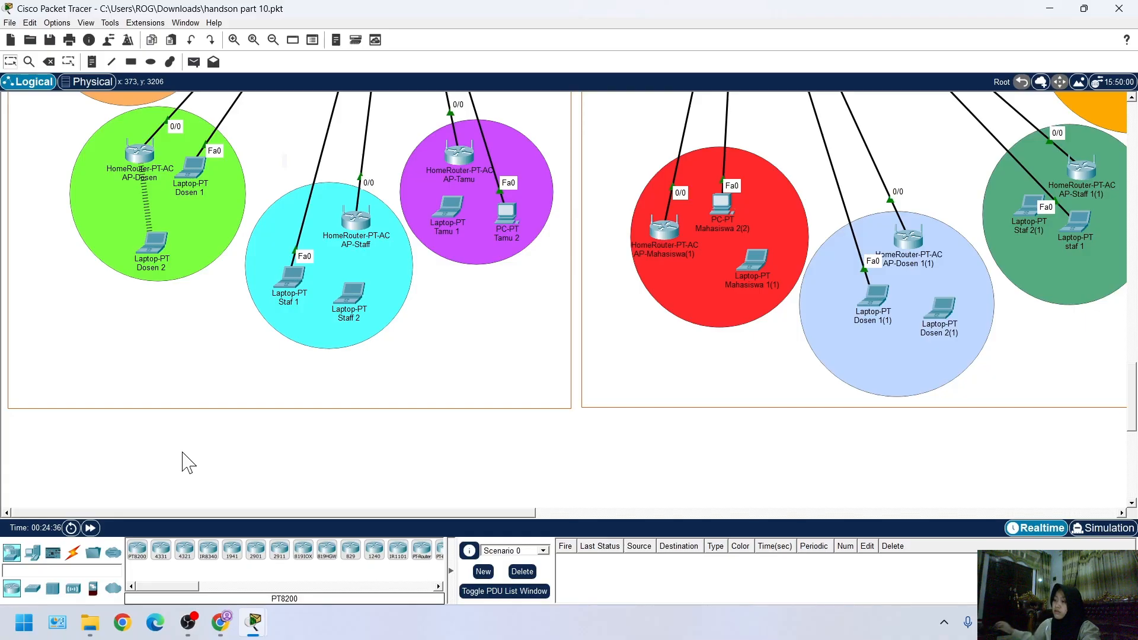
{"action": "left_click", "coordinate": [351, 291]}
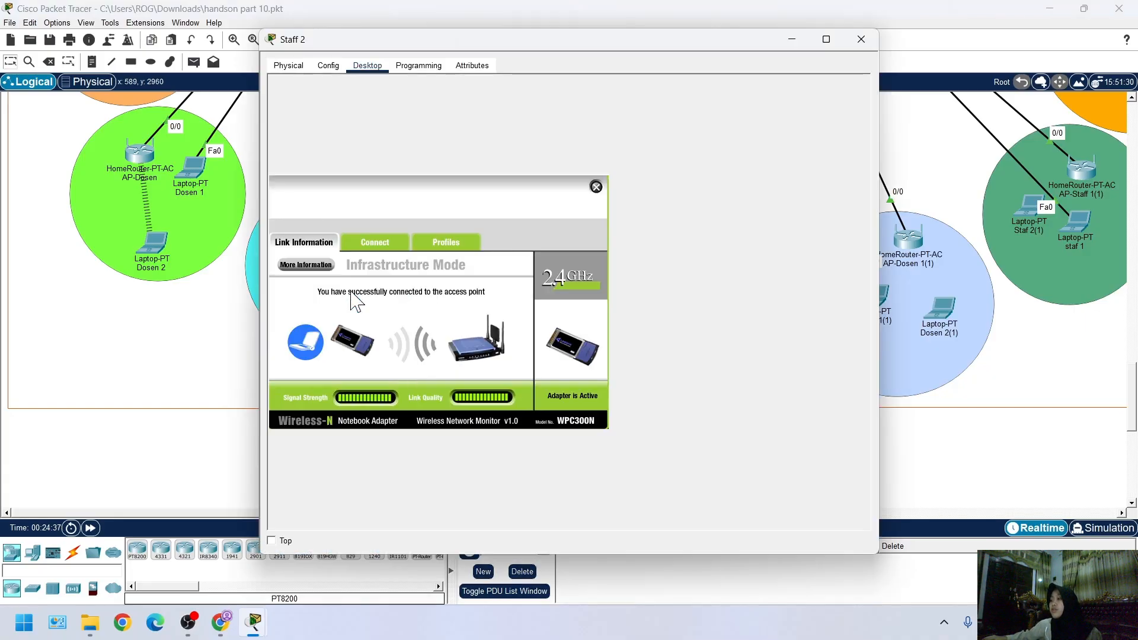
{"action": "left_click", "coordinate": [595, 188]}
{"action": "left_click", "coordinate": [314, 119]}
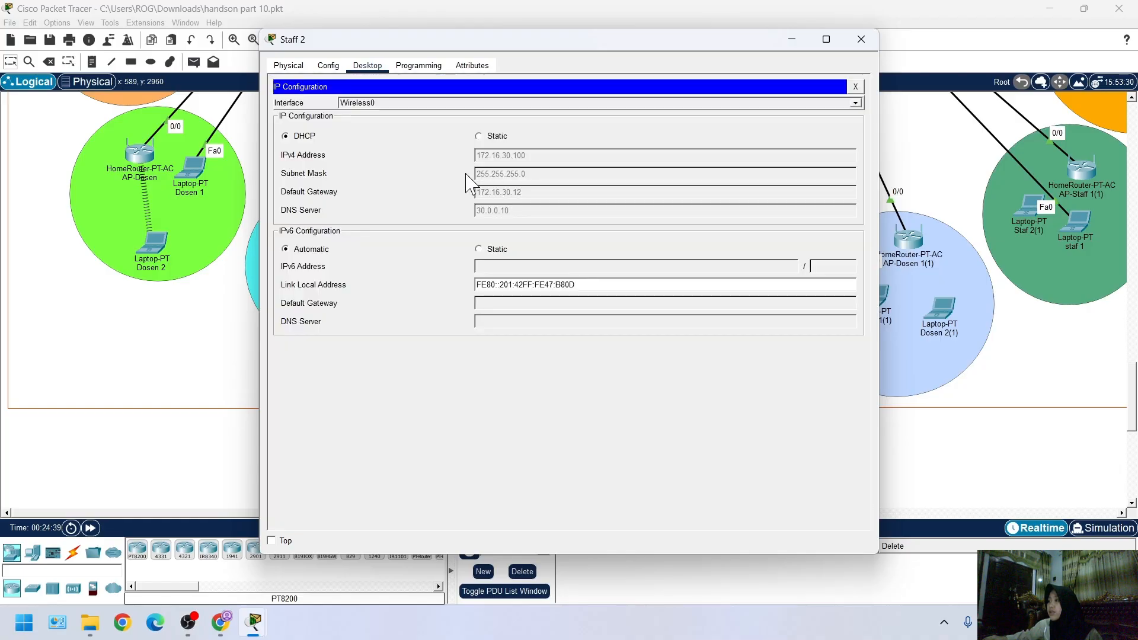
{"action": "left_click_drag", "start_coordinate": [462, 41], "coordinate": [730, 160]}
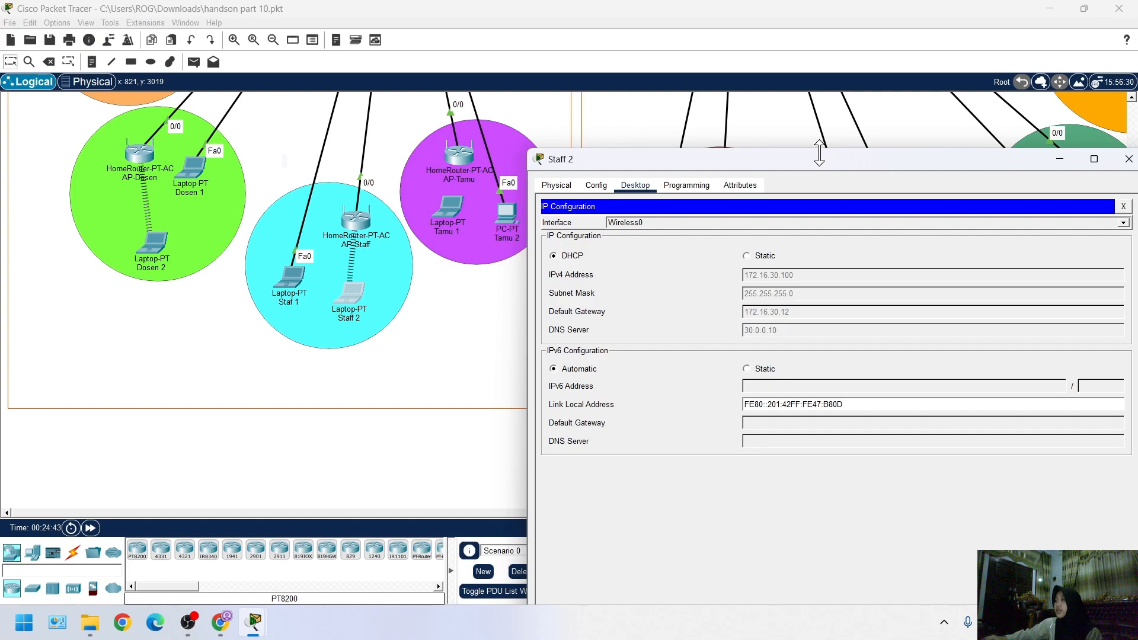
{"action": "left_click_drag", "start_coordinate": [818, 159], "coordinate": [474, 220]}
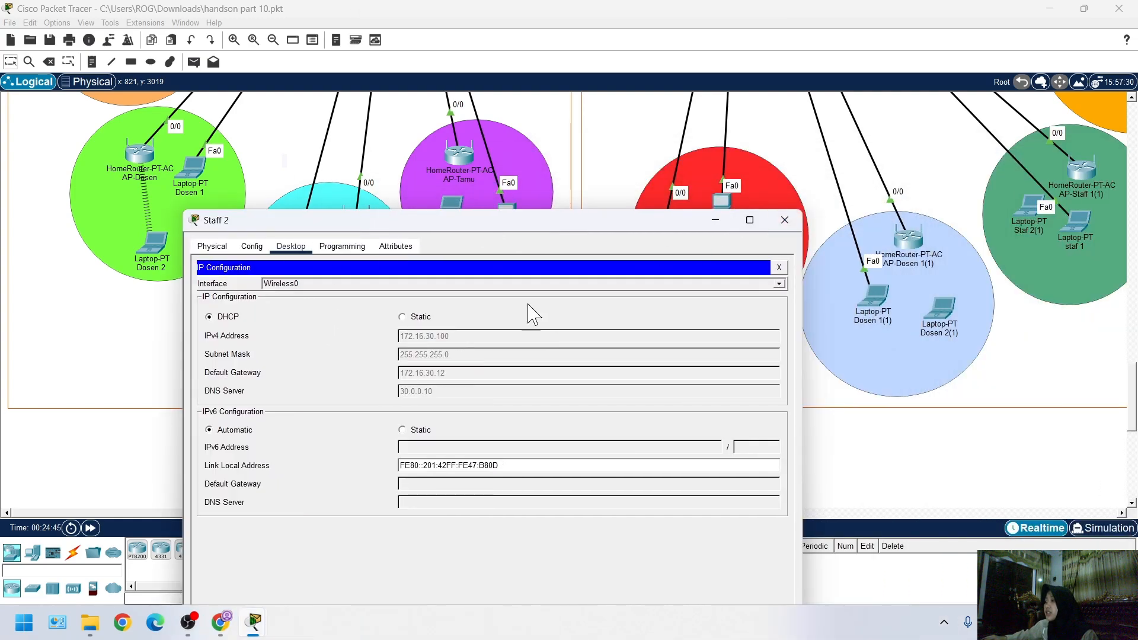
Ping 10.0.0.10 from Staff 2's command prompt and look over the topology during the test
{"action": "left_click", "coordinate": [778, 267]}
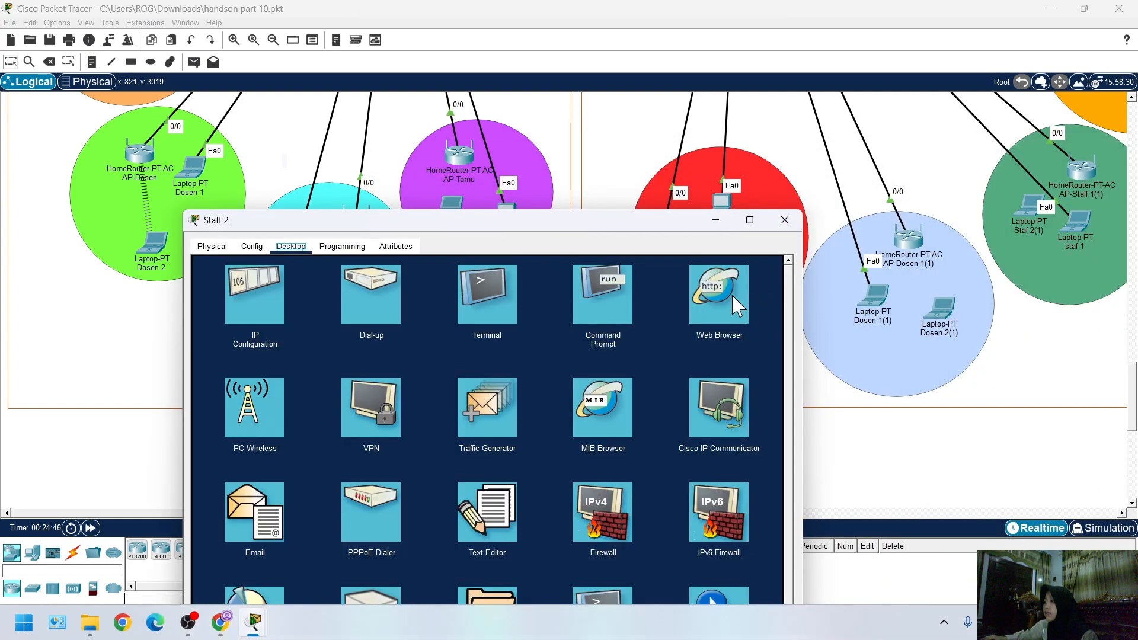
{"action": "left_click", "coordinate": [600, 296]}
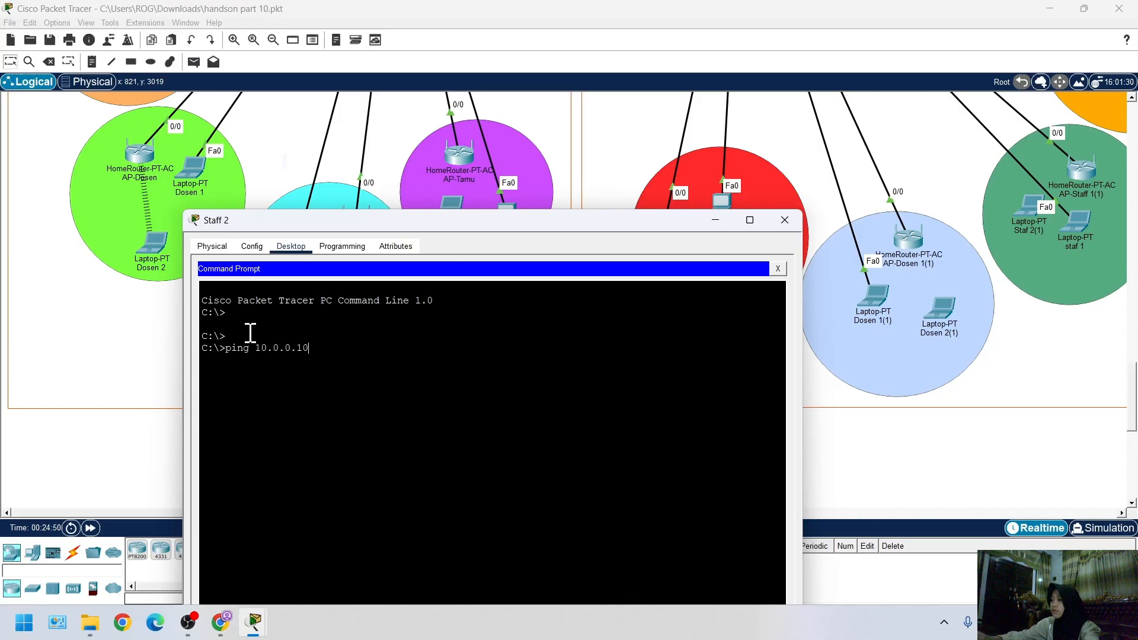
{"action": "key", "text": "Return"}
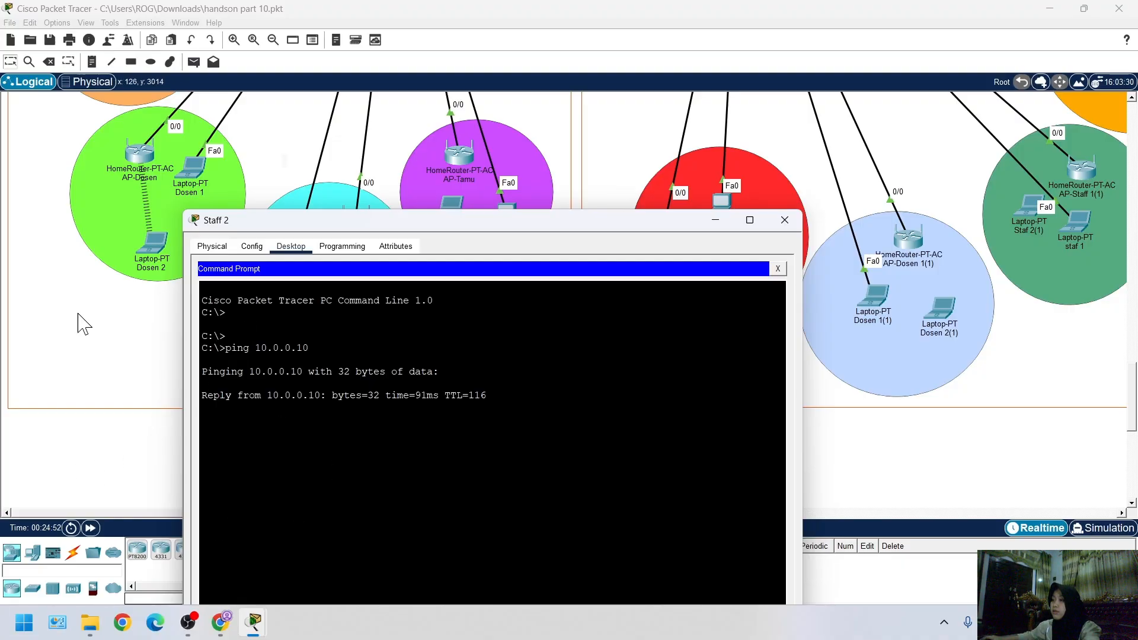
{"action": "scroll", "coordinate": [81, 314], "scroll_direction": "up", "scroll_amount": 10}
{"action": "scroll", "coordinate": [81, 298], "scroll_direction": "down", "scroll_amount": 10}
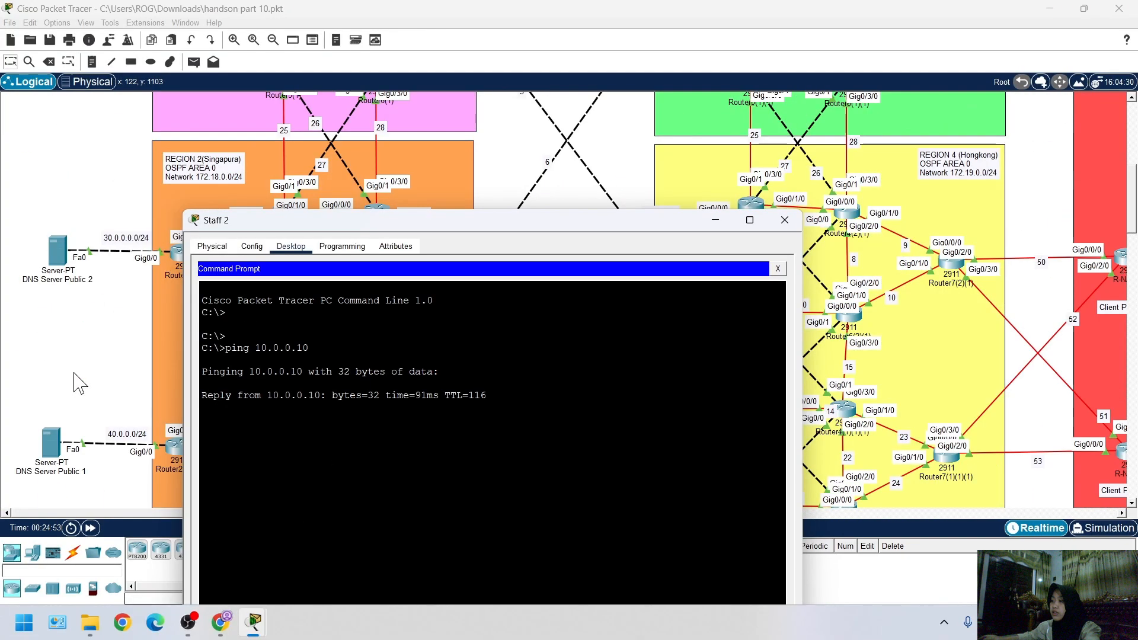
{"action": "scroll", "coordinate": [77, 358], "scroll_direction": "down", "scroll_amount": 5}
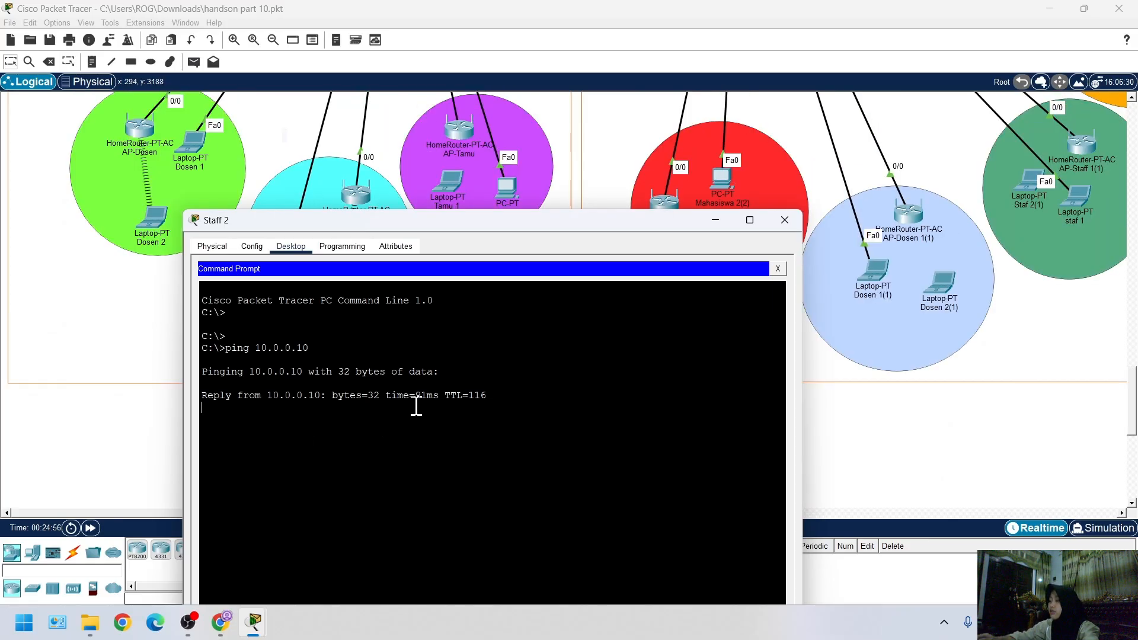
Stop the running ping, ping 10.0.0.20 from Staff 2 and check the replies
{"action": "key", "text": "ctrl+c"}
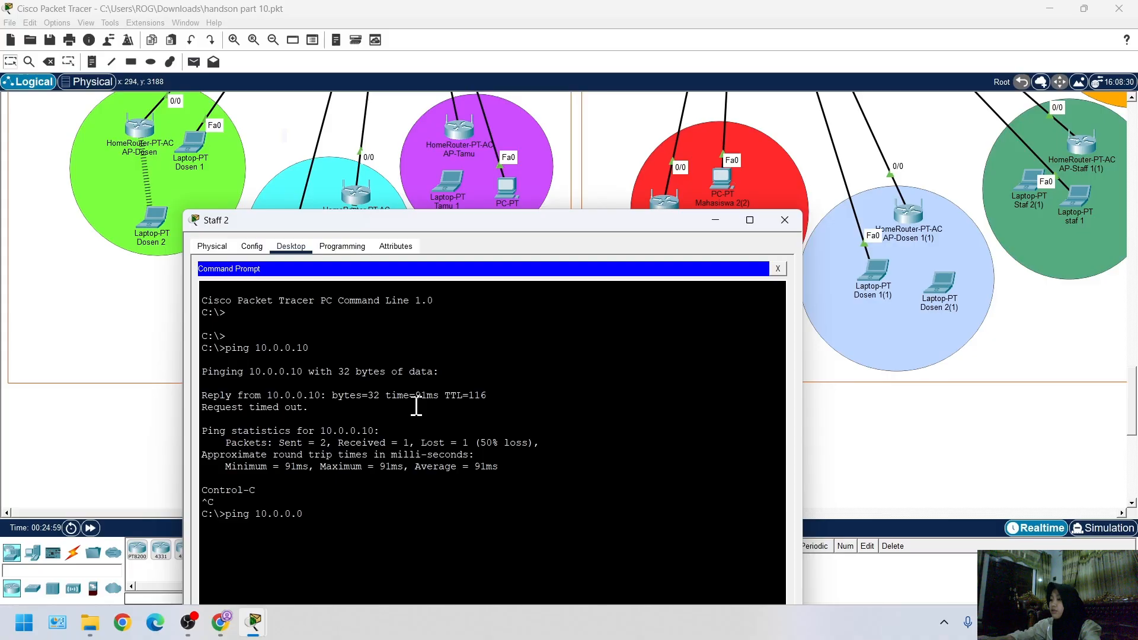
{"action": "key", "text": "Return"}
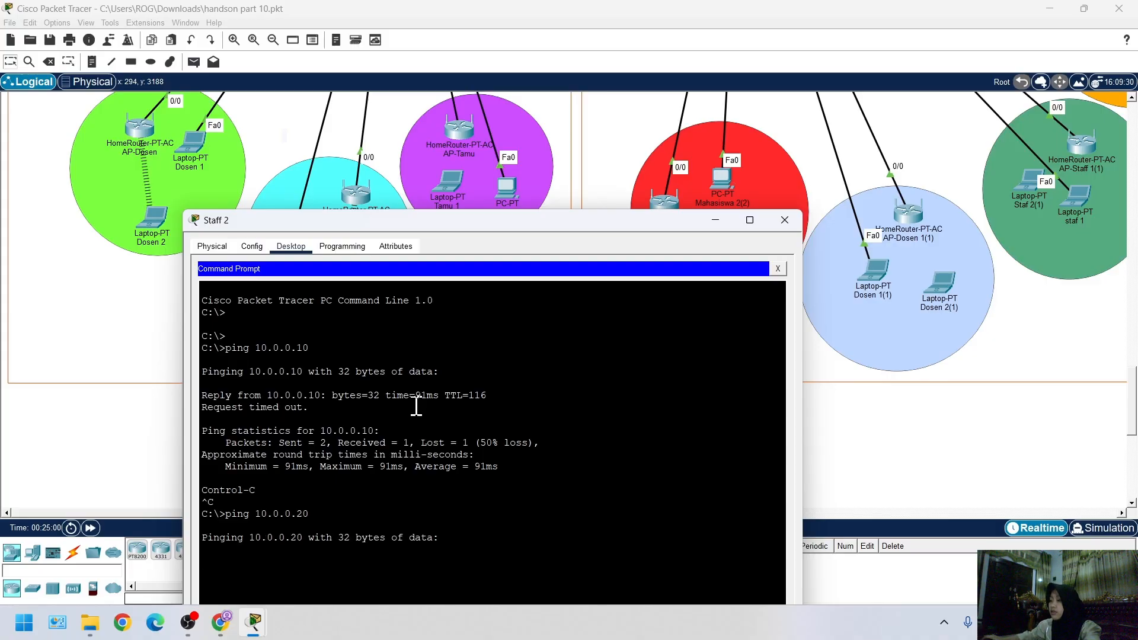
{"action": "left_click", "coordinate": [36, 424]}
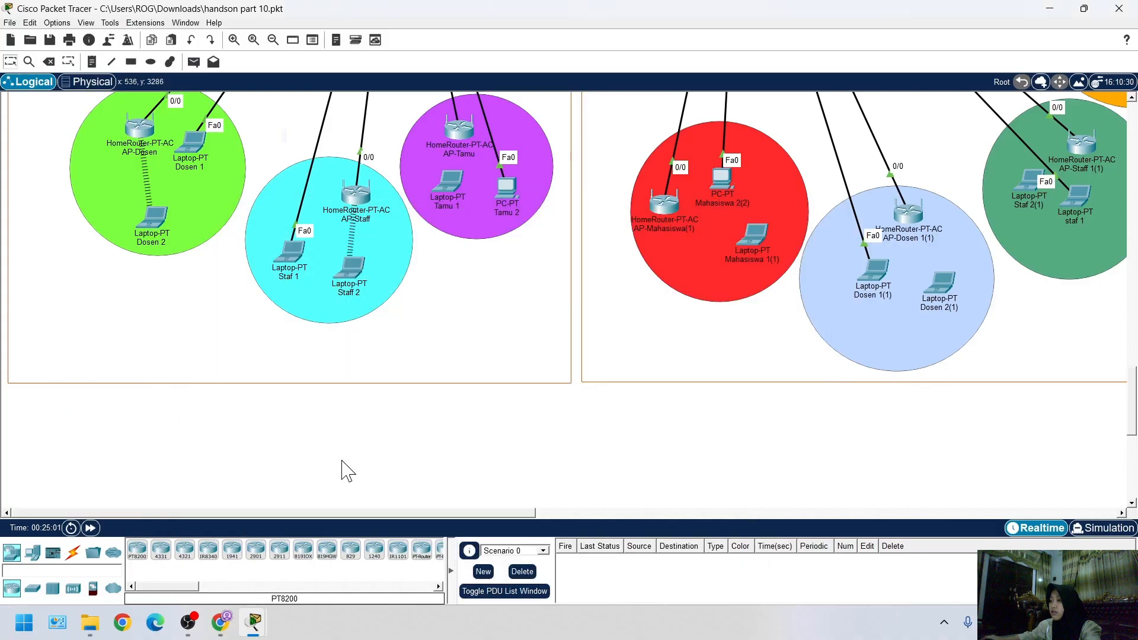
{"action": "scroll", "coordinate": [343, 470], "scroll_direction": "up", "scroll_amount": 2}
{"action": "scroll", "coordinate": [184, 492], "scroll_direction": "down", "scroll_amount": 4}
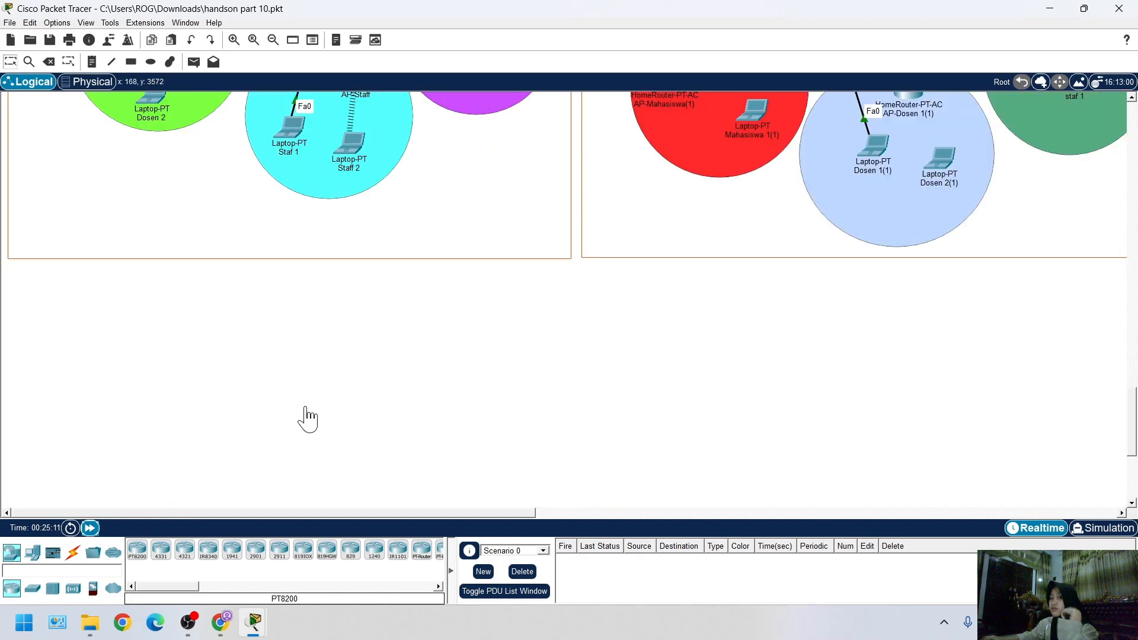
{"action": "left_click", "coordinate": [254, 626]}
{"action": "left_click", "coordinate": [411, 542]}
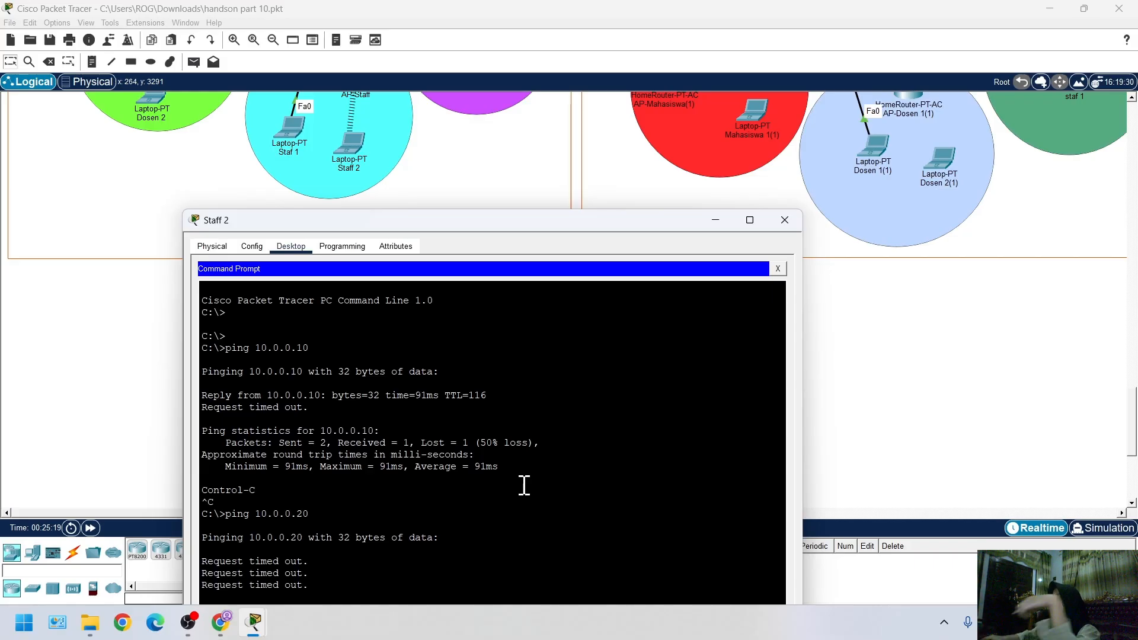
Close Staff 2's command prompt and device window, and fast-forward the simulation time
{"action": "left_click", "coordinate": [777, 268]}
{"action": "key", "text": "alt+F4"}
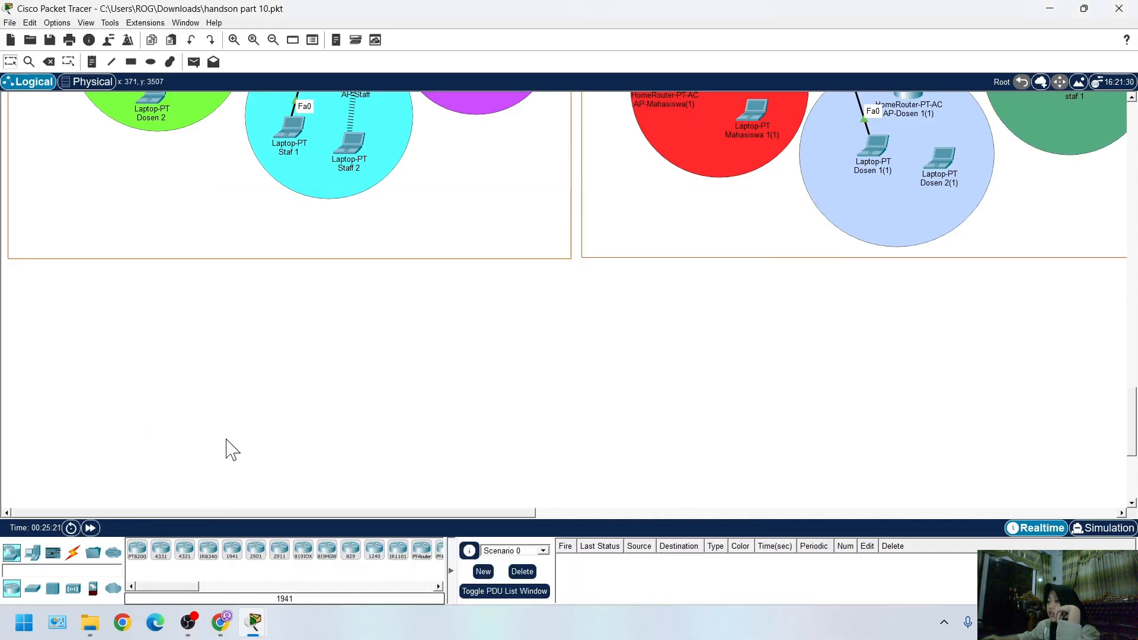
{"action": "scroll", "coordinate": [231, 451], "scroll_direction": "up", "scroll_amount": 4}
{"action": "scroll", "coordinate": [166, 474], "scroll_direction": "down", "scroll_amount": 1}
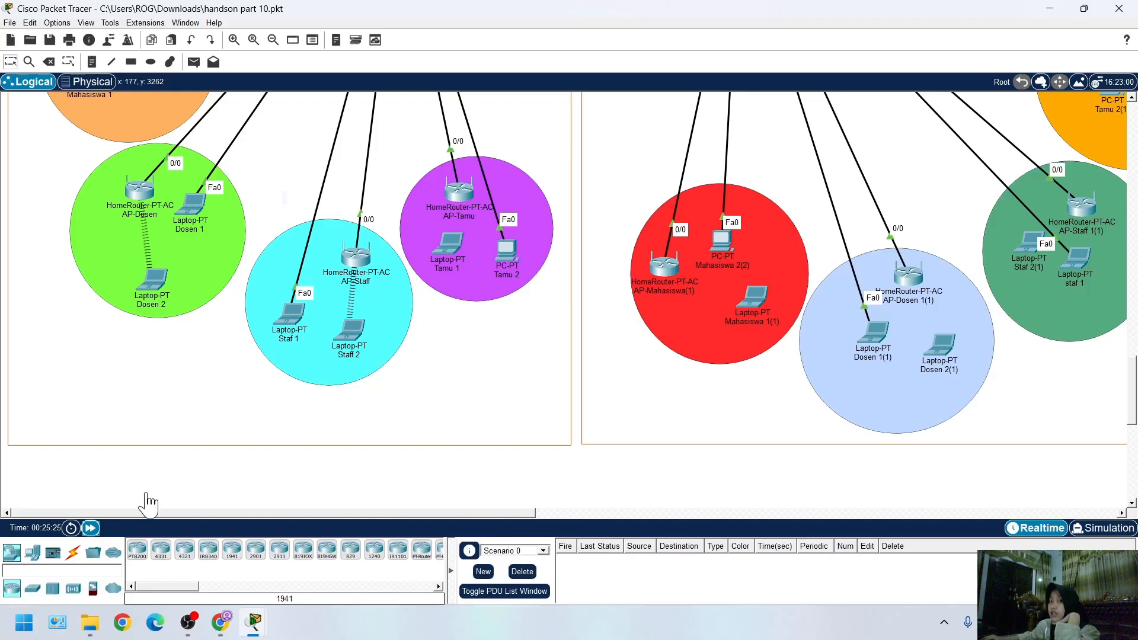
{"action": "left_click", "coordinate": [91, 528]}
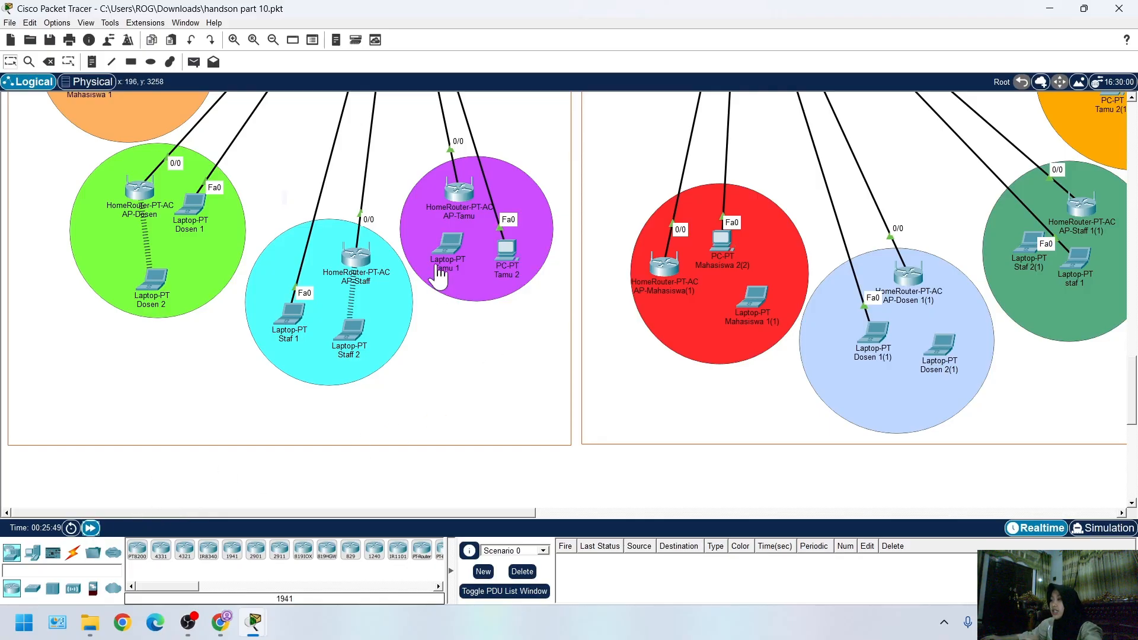
Send two simple PDUs from Staff 2 to Dosen 2 to test connectivity between the wireless laptops
{"action": "scroll", "coordinate": [424, 509], "scroll_direction": "up", "scroll_amount": 2}
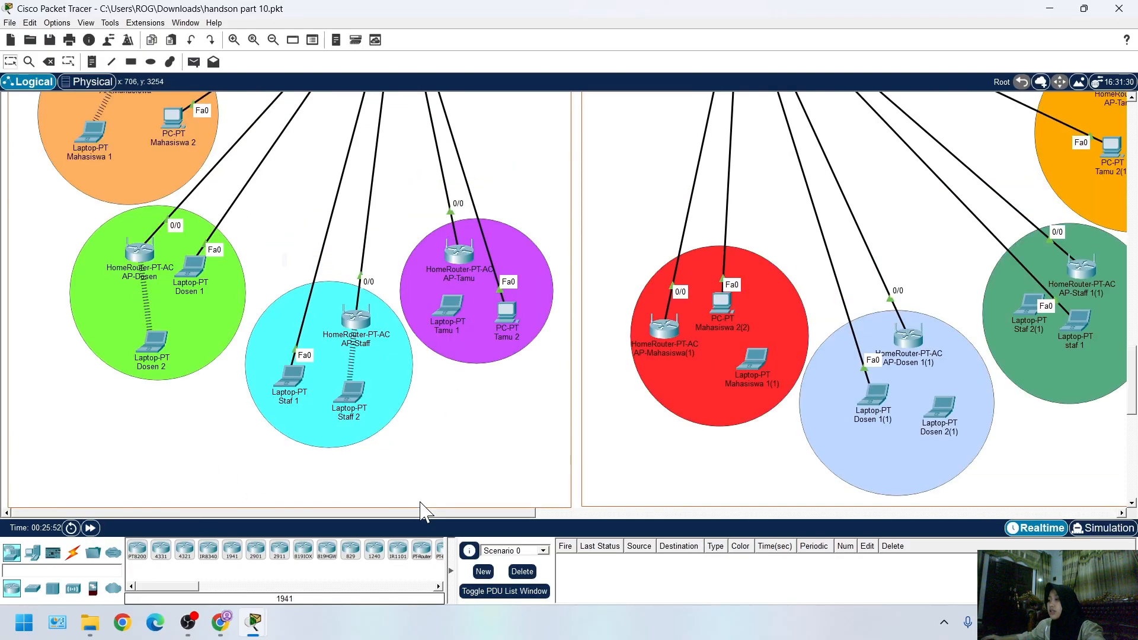
{"action": "left_click", "coordinate": [201, 63]}
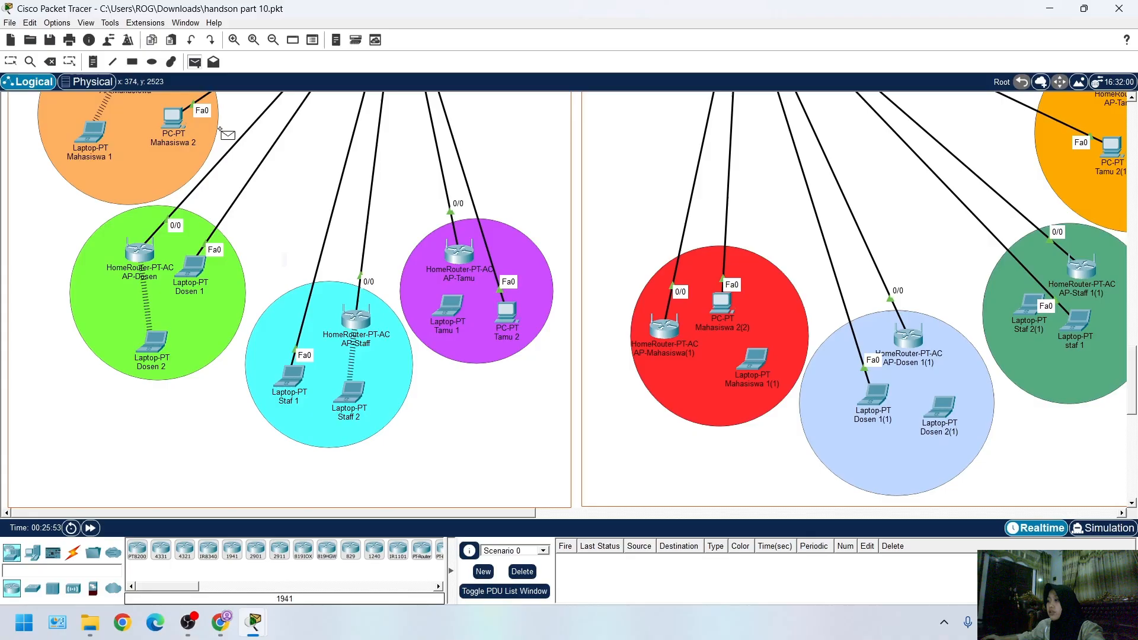
{"action": "left_click", "coordinate": [349, 386]}
{"action": "left_click", "coordinate": [151, 323]}
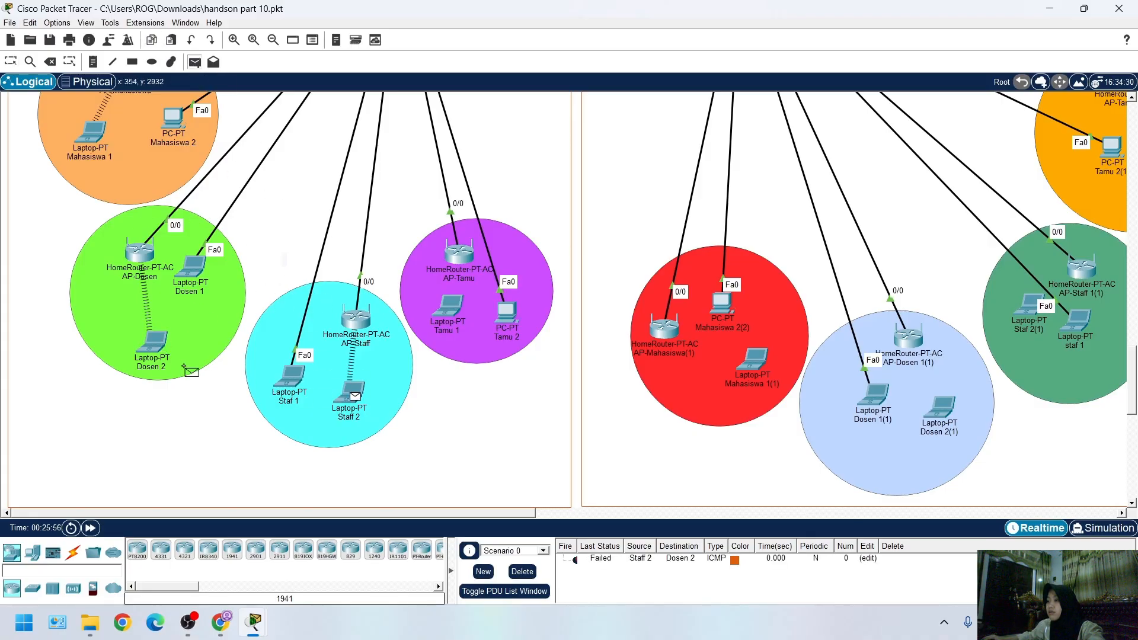
{"action": "left_click", "coordinate": [164, 344]}
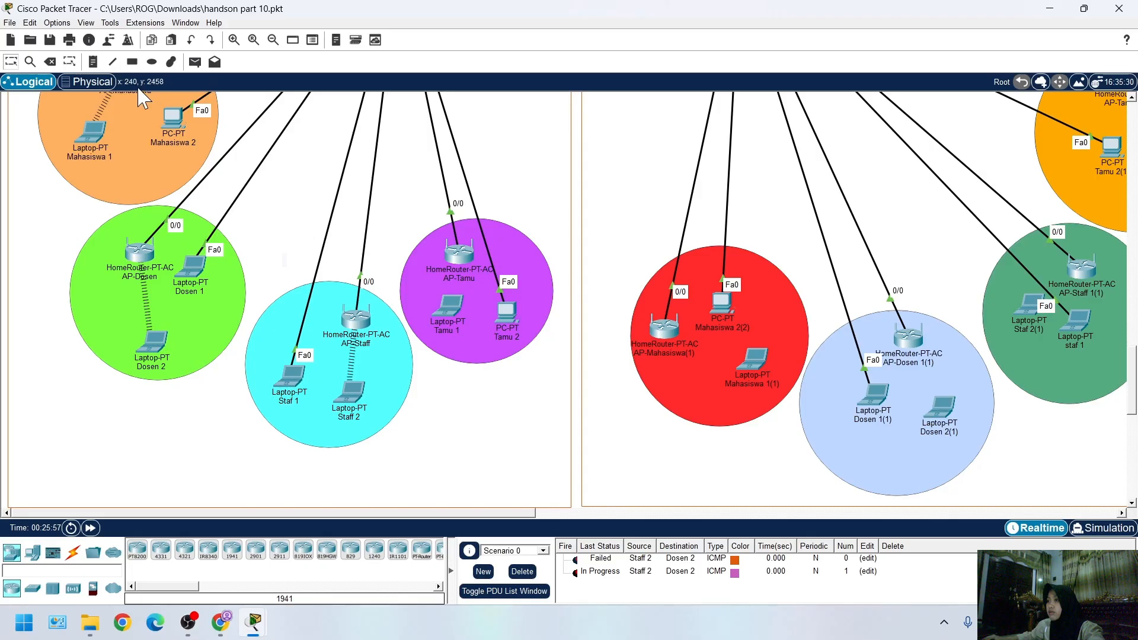
Send a simple PDU from Staff 2 to the router.ac.id server in the Data Center
{"action": "left_click", "coordinate": [113, 61]}
{"action": "left_click", "coordinate": [194, 62]}
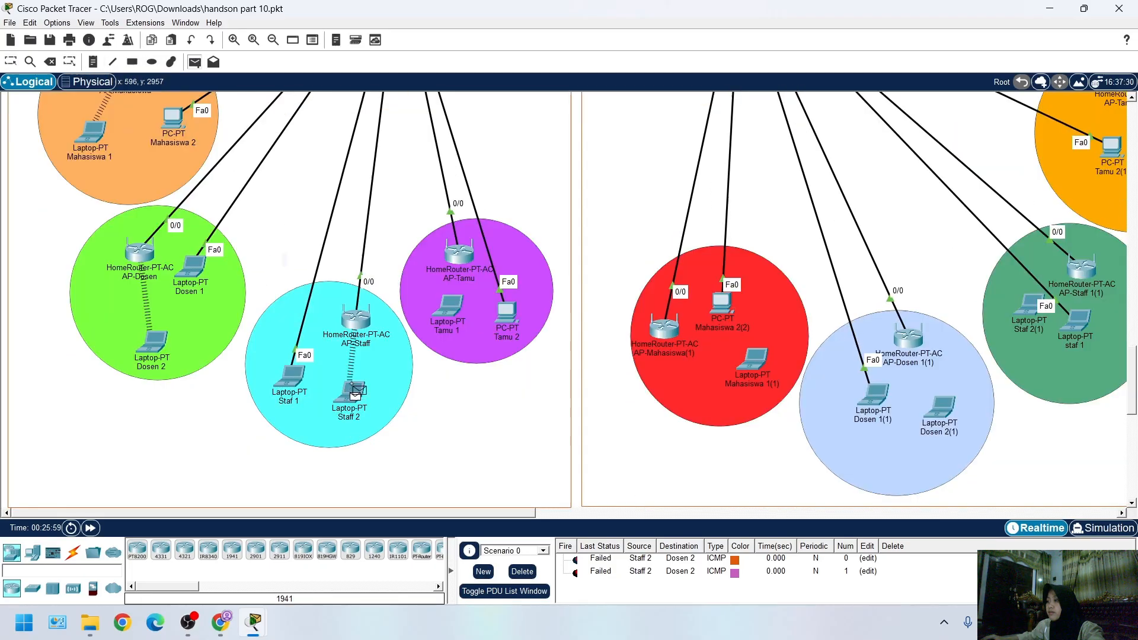
{"action": "scroll", "coordinate": [371, 317], "scroll_direction": "up", "scroll_amount": 5}
{"action": "scroll", "coordinate": [402, 238], "scroll_direction": "up", "scroll_amount": 10}
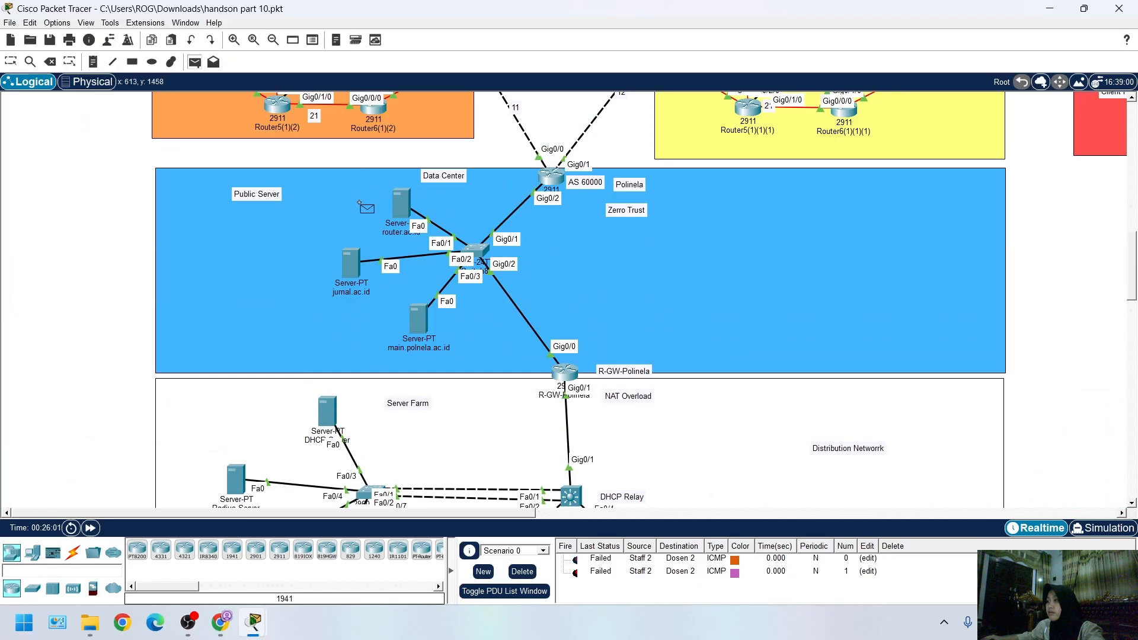
{"action": "left_click", "coordinate": [402, 208]}
Send a simple PDU from Staff 2 to the jurnal.ac.id server
{"action": "scroll", "coordinate": [315, 325], "scroll_direction": "down", "scroll_amount": 15}
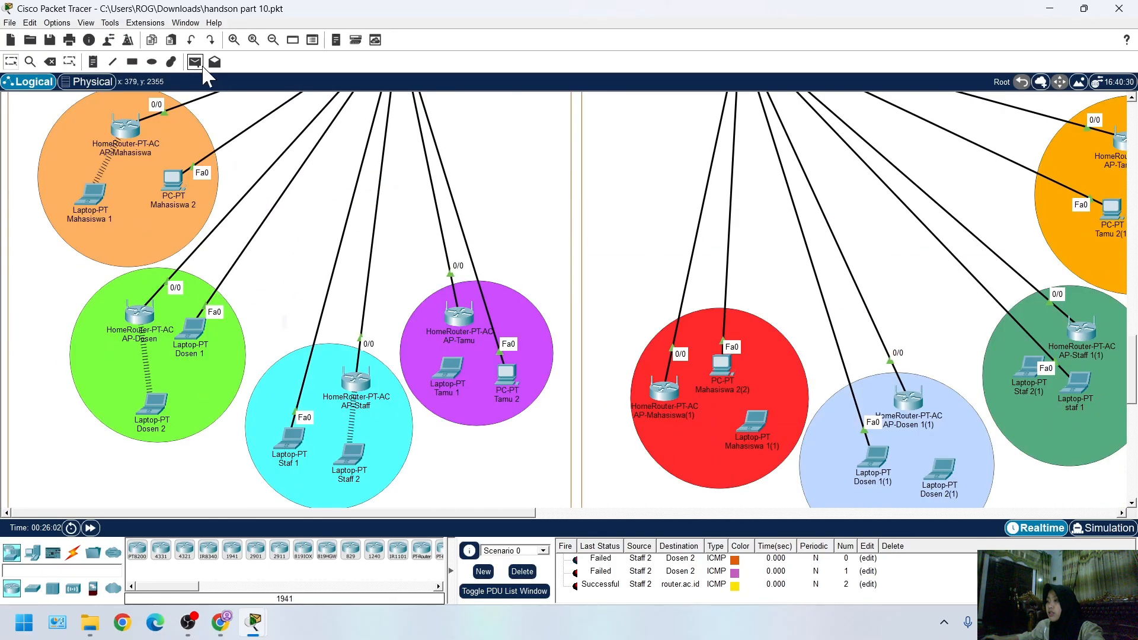
{"action": "left_click", "coordinate": [195, 61]}
{"action": "scroll", "coordinate": [421, 457], "scroll_direction": "up", "scroll_amount": 15}
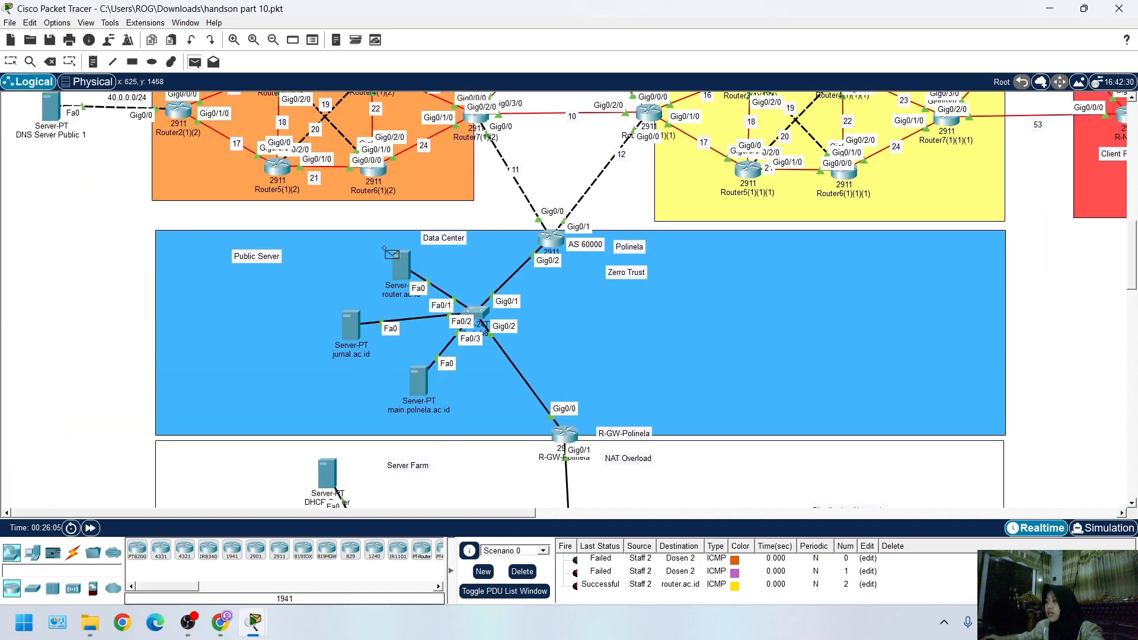
{"action": "left_click", "coordinate": [359, 327]}
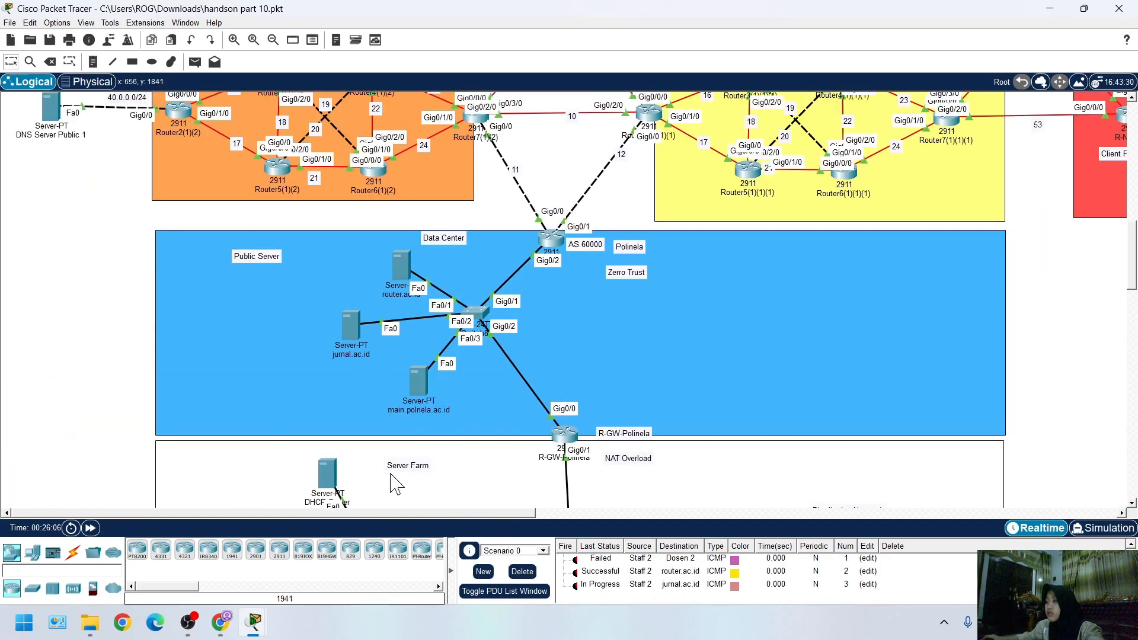
Repeat the simple PDU test from Staff 2 to jurnal.ac.id and clear the scenario's PDU list
{"action": "scroll", "coordinate": [354, 392], "scroll_direction": "down", "scroll_amount": 5}
{"action": "scroll", "coordinate": [353, 391], "scroll_direction": "down", "scroll_amount": 3}
{"action": "left_click", "coordinate": [195, 62]}
{"action": "scroll", "coordinate": [354, 332], "scroll_direction": "down", "scroll_amount": 3}
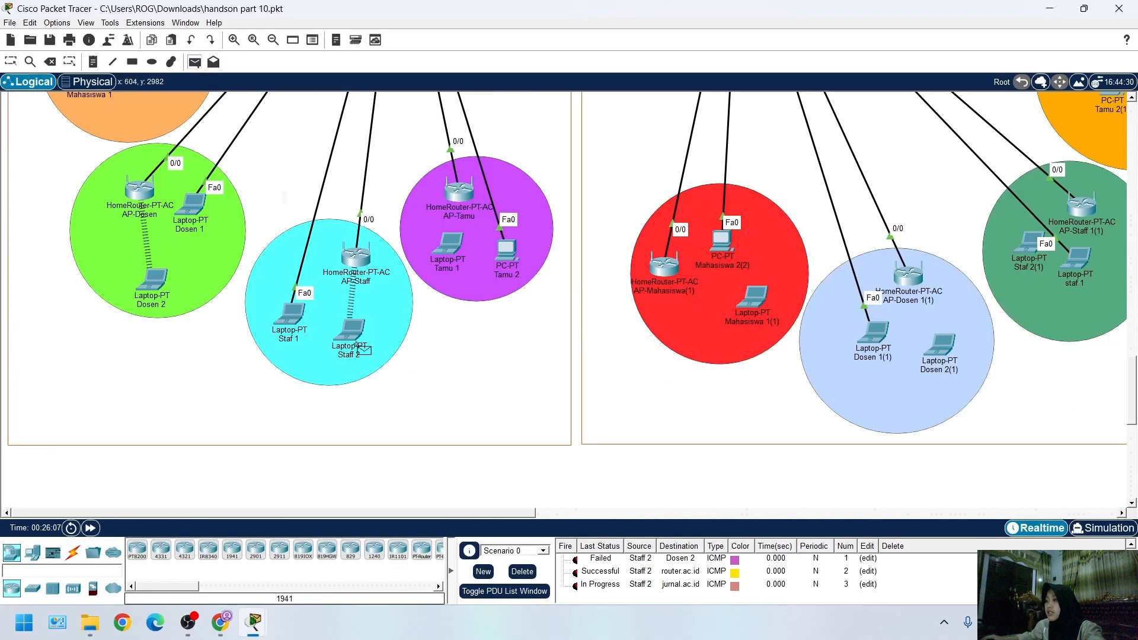
{"action": "scroll", "coordinate": [446, 344], "scroll_direction": "up", "scroll_amount": 5}
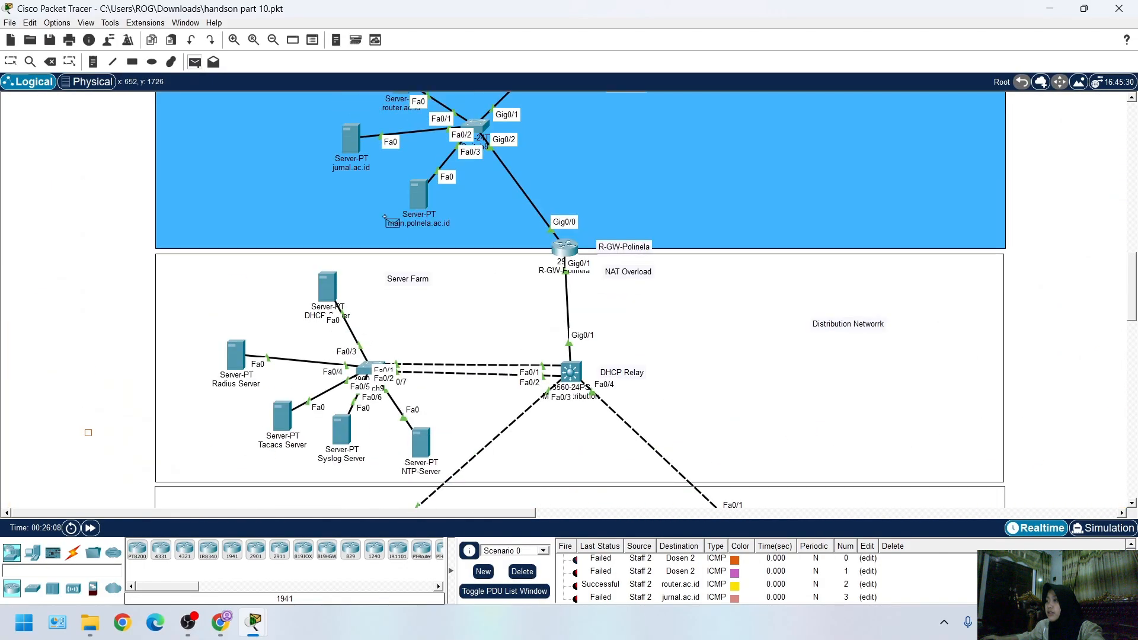
{"action": "left_click", "coordinate": [351, 158]}
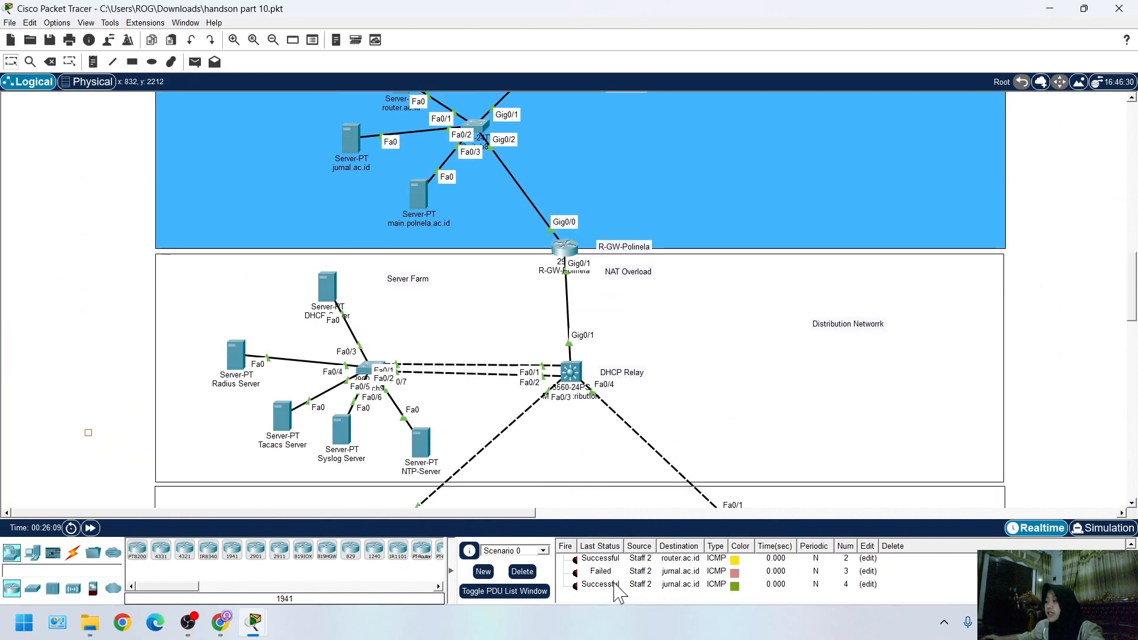
{"action": "left_click", "coordinate": [522, 571]}
Send a simple PDU from Staff 2 to the main.polnela.ac.id server
{"action": "scroll", "coordinate": [465, 490], "scroll_direction": "down", "scroll_amount": 3}
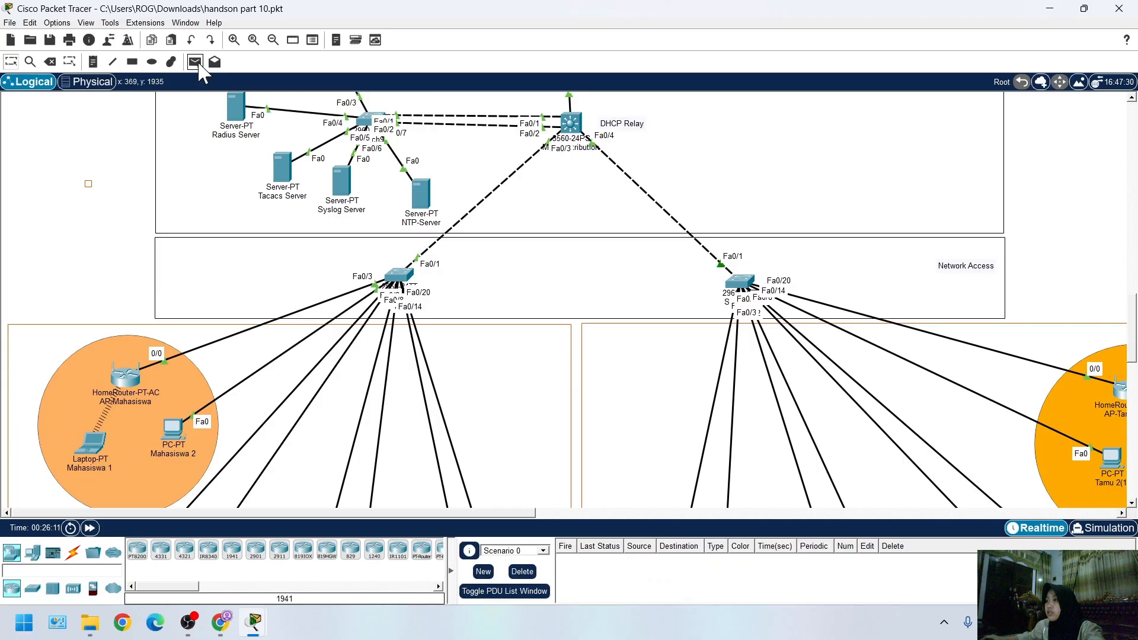
{"action": "left_click", "coordinate": [195, 61]}
{"action": "scroll", "coordinate": [393, 237], "scroll_direction": "down", "scroll_amount": 5}
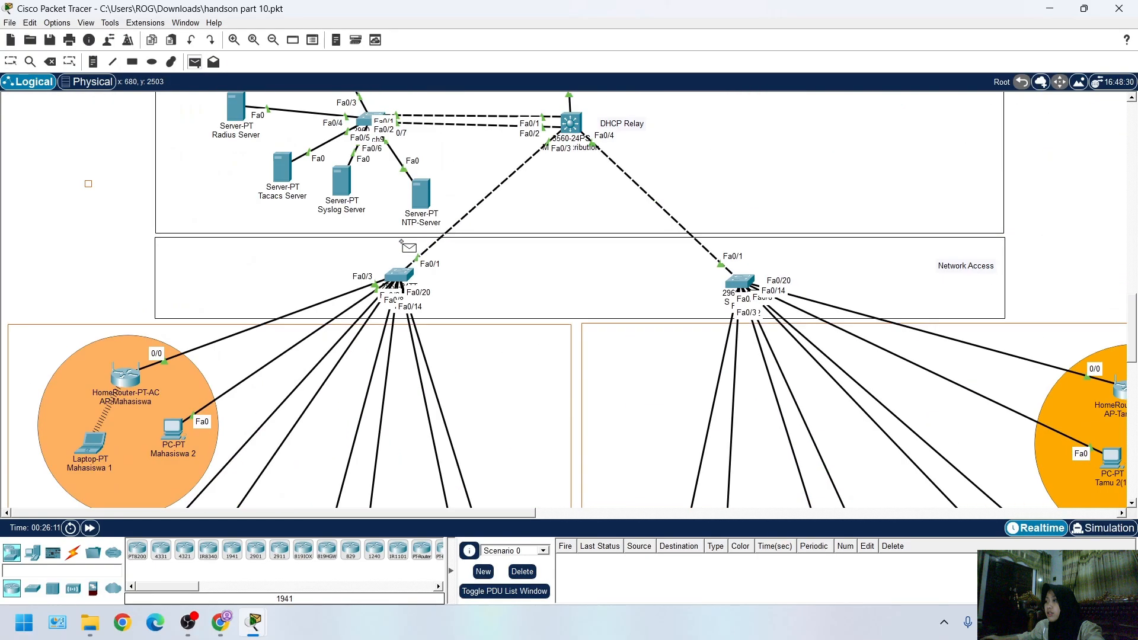
{"action": "scroll", "coordinate": [402, 243], "scroll_direction": "up", "scroll_amount": 3}
{"action": "left_click", "coordinate": [418, 134]}
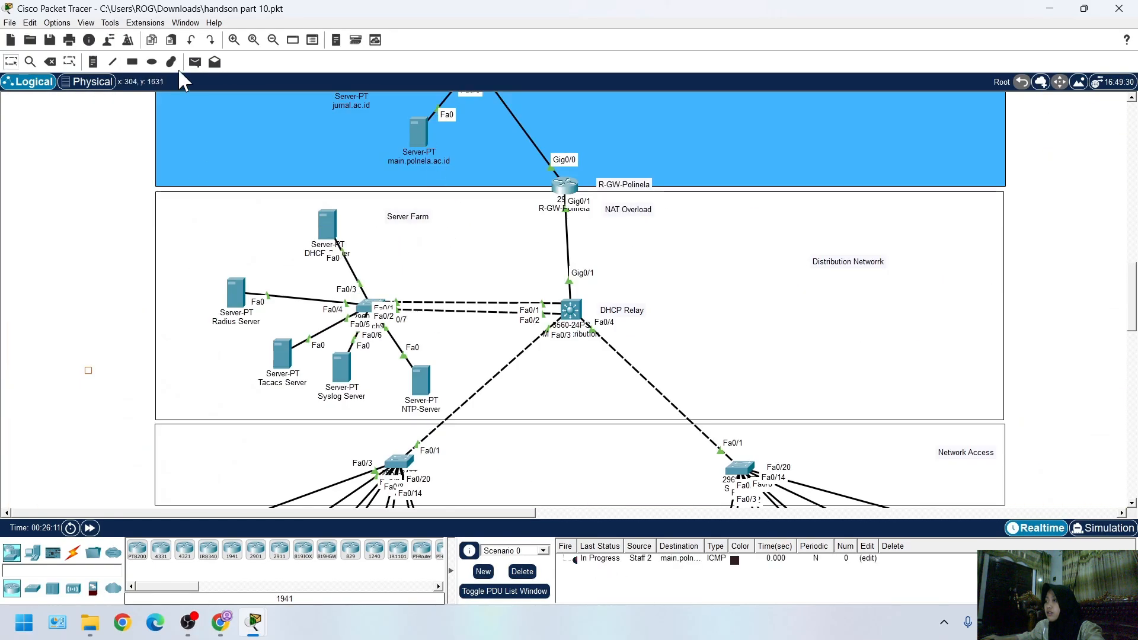
Send a second simple PDU from Staff 2 to main.polnela.ac.id and check its status
{"action": "left_click", "coordinate": [195, 62]}
{"action": "scroll", "coordinate": [332, 356], "scroll_direction": "down", "scroll_amount": 10}
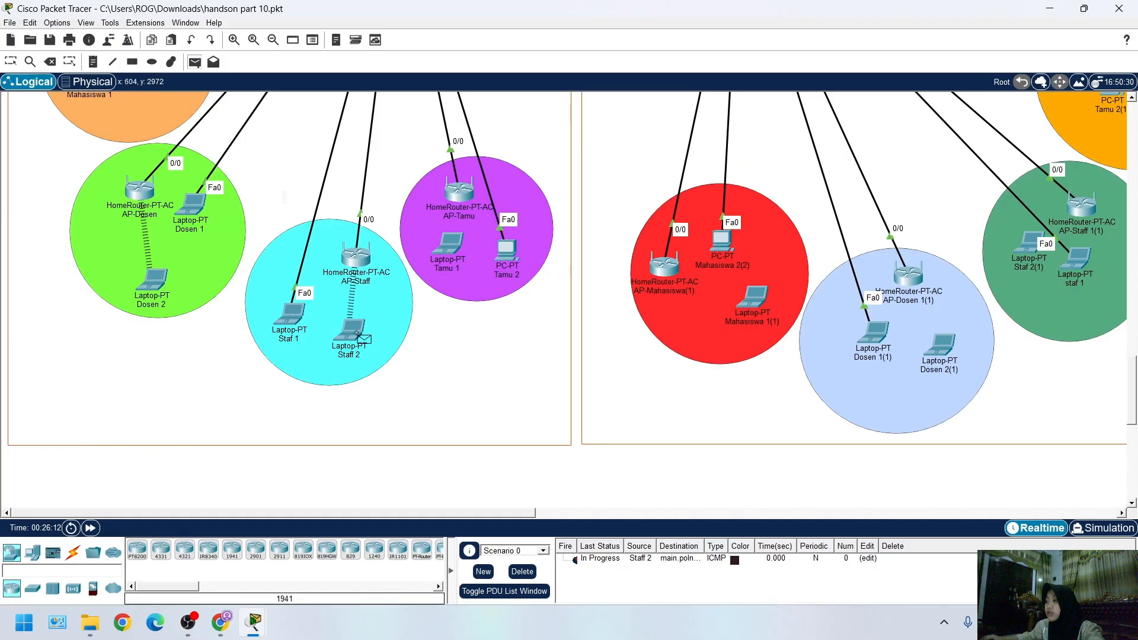
{"action": "left_click", "coordinate": [355, 330]}
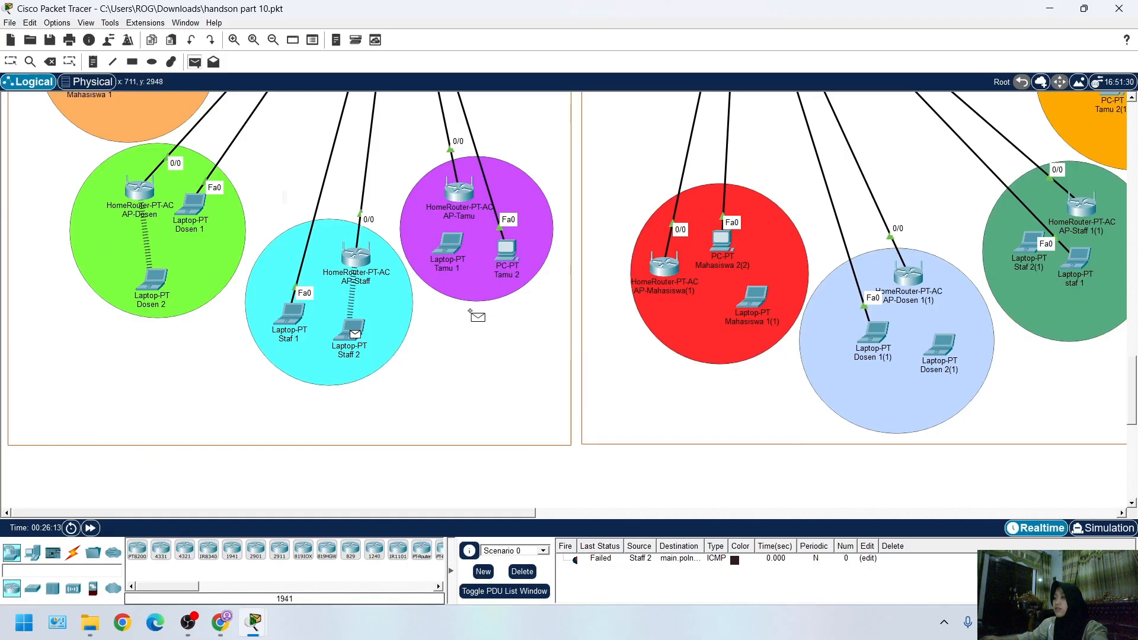
{"action": "scroll", "coordinate": [469, 309], "scroll_direction": "up", "scroll_amount": 10}
{"action": "left_click", "coordinate": [422, 137]}
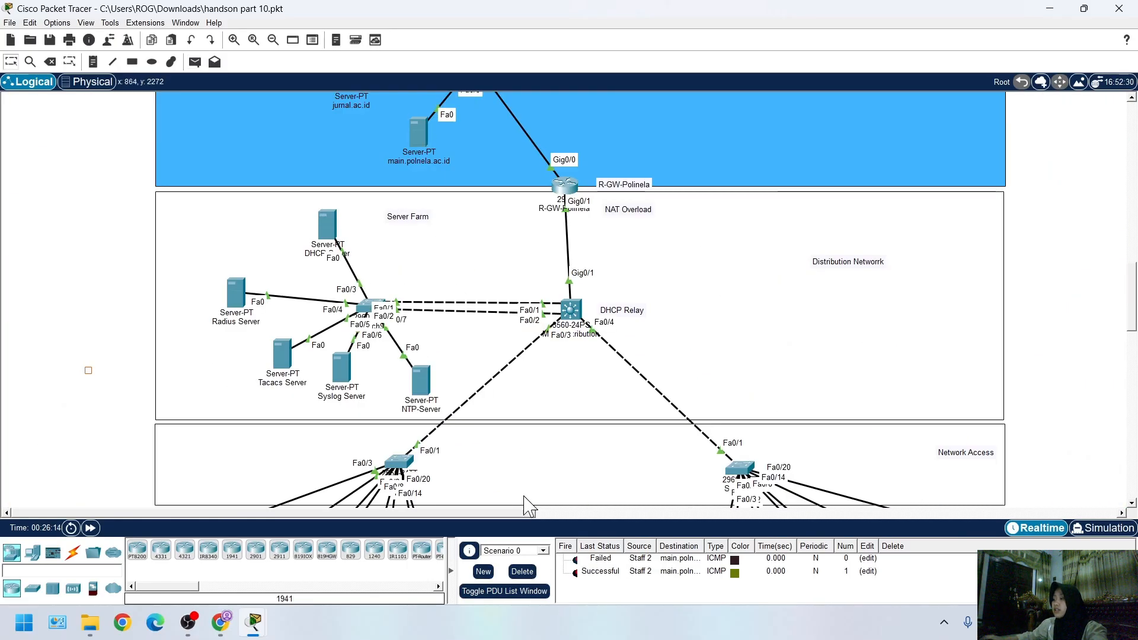
{"action": "left_click", "coordinate": [610, 572]}
Send a simple PDU from Staff 2 to the iet.com server in Region 1 (Indonesia)
{"action": "scroll", "coordinate": [495, 403], "scroll_direction": "down", "scroll_amount": 3}
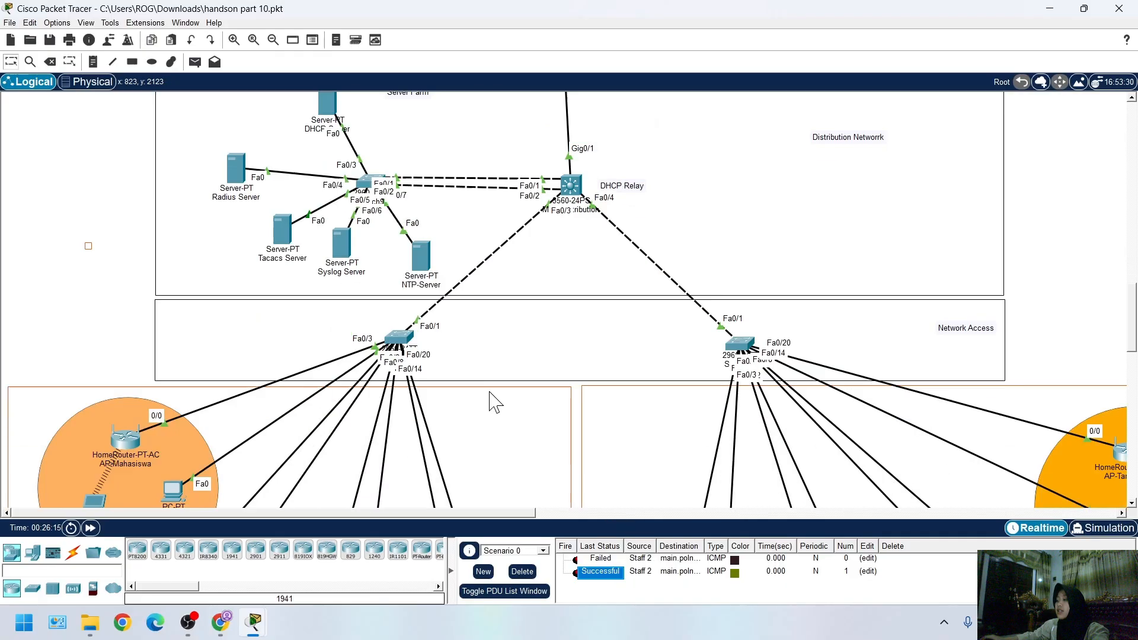
{"action": "scroll", "coordinate": [356, 450], "scroll_direction": "down", "scroll_amount": 12}
{"action": "scroll", "coordinate": [399, 378], "scroll_direction": "up", "scroll_amount": 10}
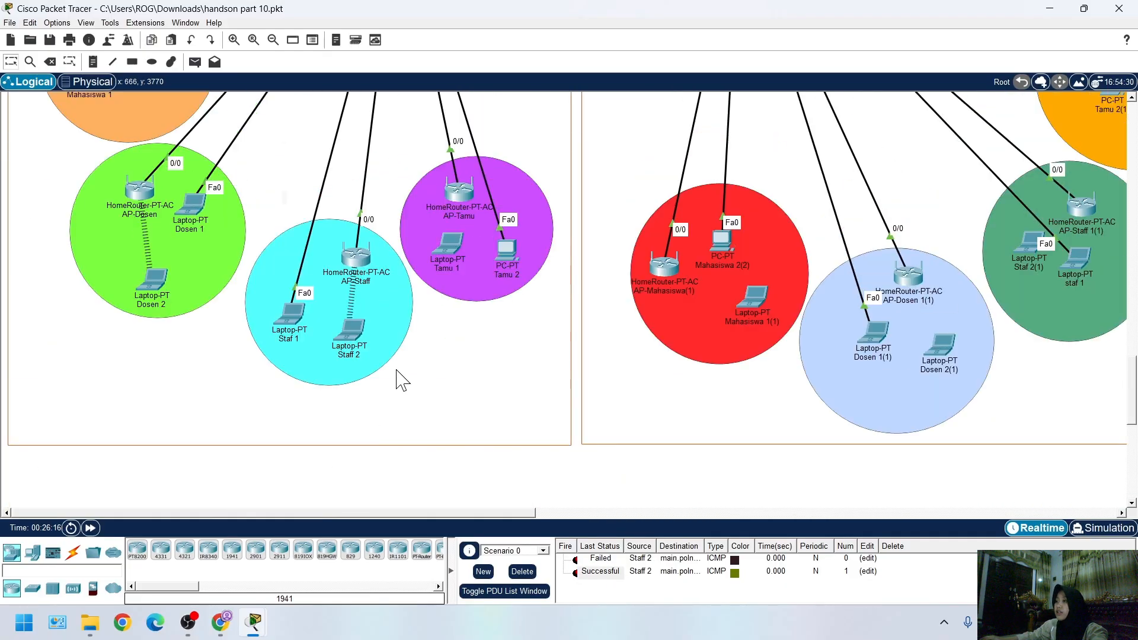
{"action": "left_click", "coordinate": [194, 61]}
{"action": "scroll", "coordinate": [343, 301], "scroll_direction": "down", "scroll_amount": 8}
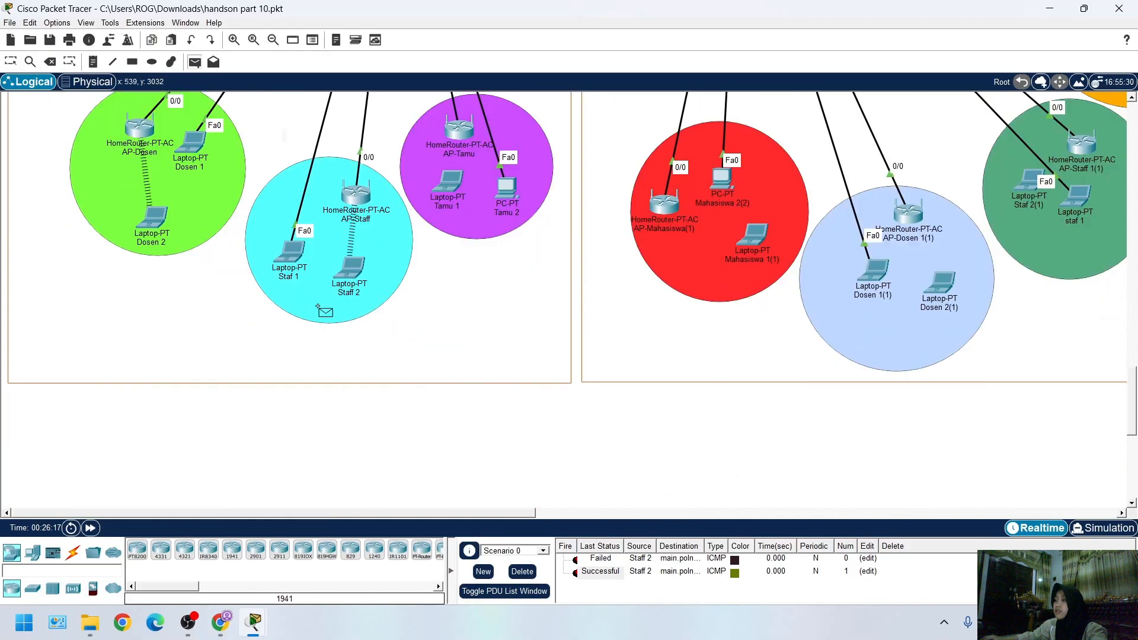
{"action": "scroll", "coordinate": [355, 260], "scroll_direction": "up", "scroll_amount": 15}
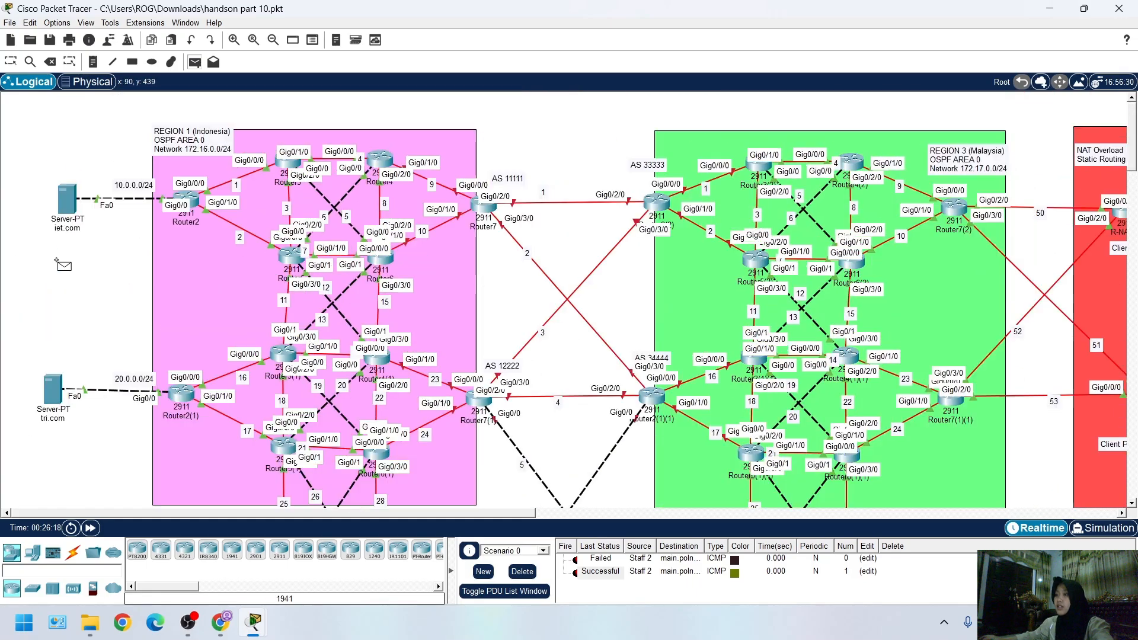
{"action": "left_click", "coordinate": [66, 199]}
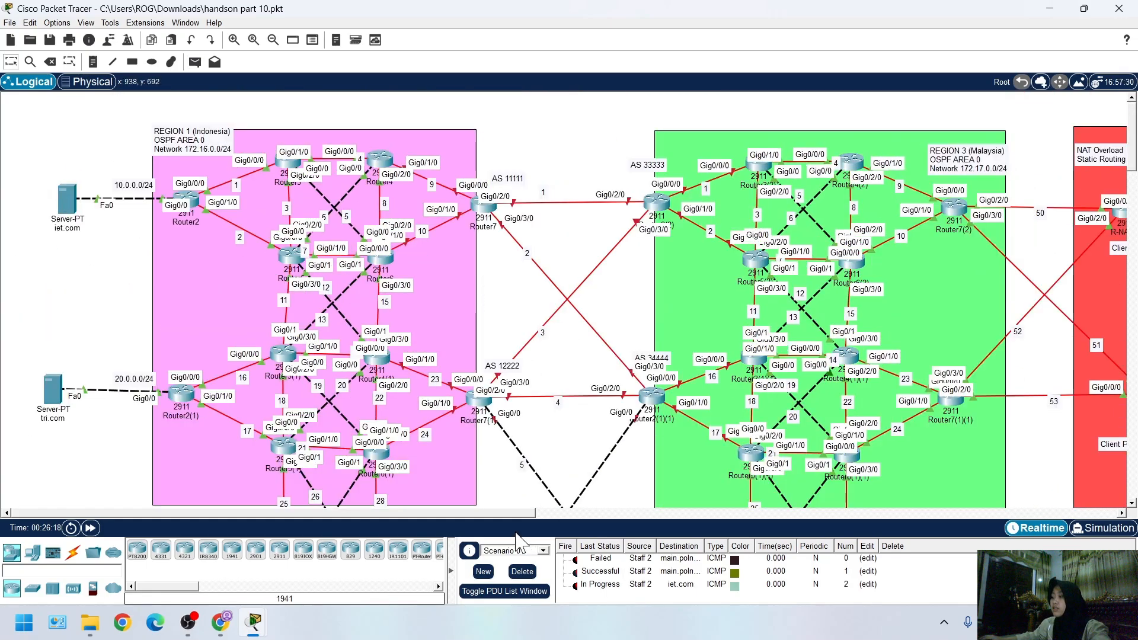
Repeat the simple PDU test from Staff 2 to iet.com and clear the scenario's PDU list
{"action": "scroll", "coordinate": [361, 456], "scroll_direction": "down", "scroll_amount": 8}
{"action": "scroll", "coordinate": [364, 458], "scroll_direction": "down", "scroll_amount": 10}
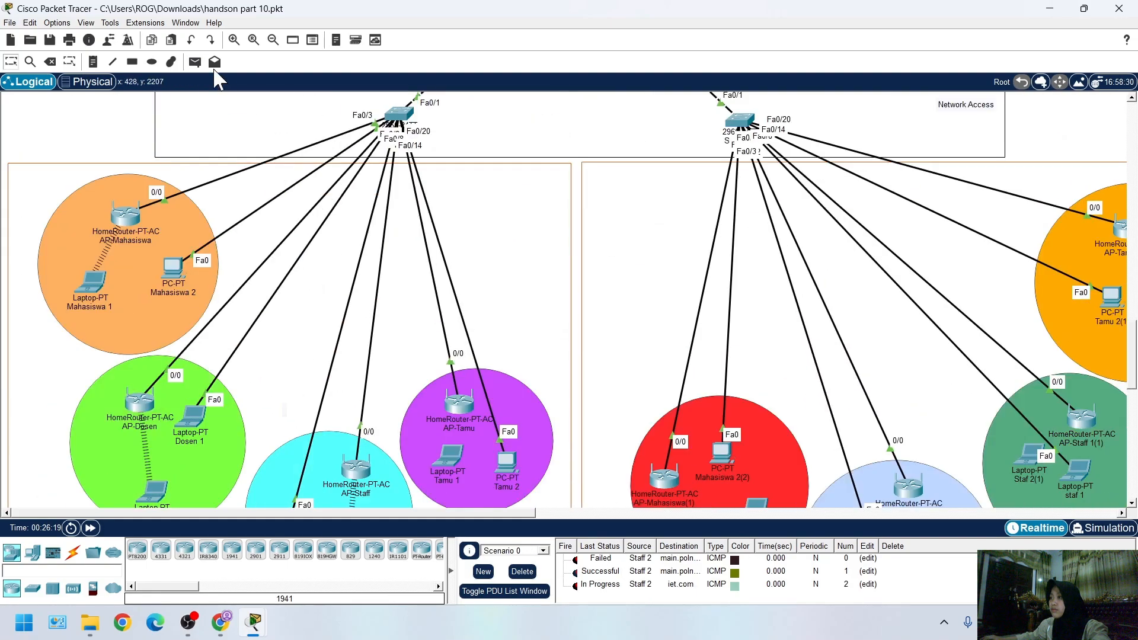
{"action": "scroll", "coordinate": [482, 310], "scroll_direction": "down", "scroll_amount": 7}
{"action": "scroll", "coordinate": [329, 279], "scroll_direction": "up", "scroll_amount": 2}
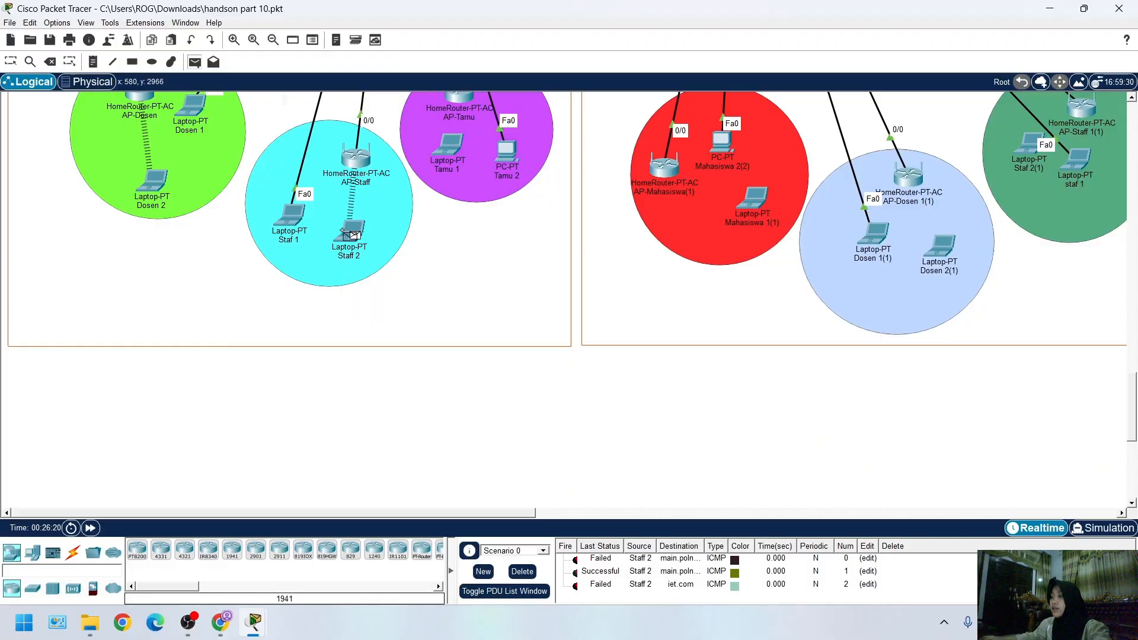
{"action": "scroll", "coordinate": [342, 230], "scroll_direction": "up", "scroll_amount": 20}
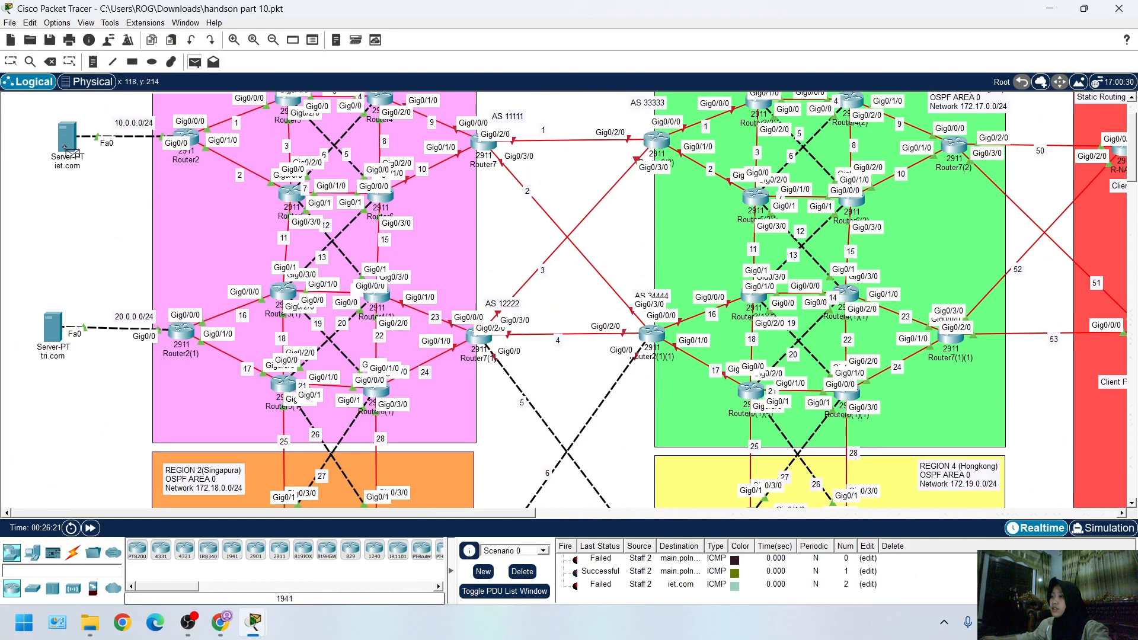
{"action": "left_click", "coordinate": [69, 148]}
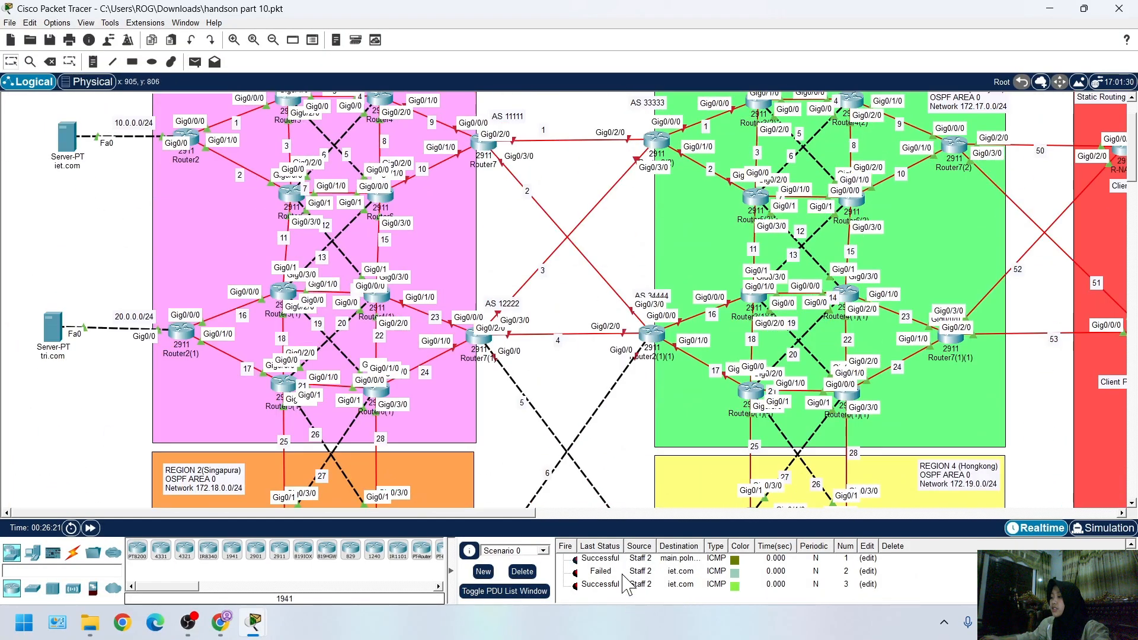
{"action": "left_click", "coordinate": [523, 571]}
Send a simple PDU from Staff 2 to the tri.com server in Region 1
{"action": "scroll", "coordinate": [354, 326], "scroll_direction": "down", "scroll_amount": 3}
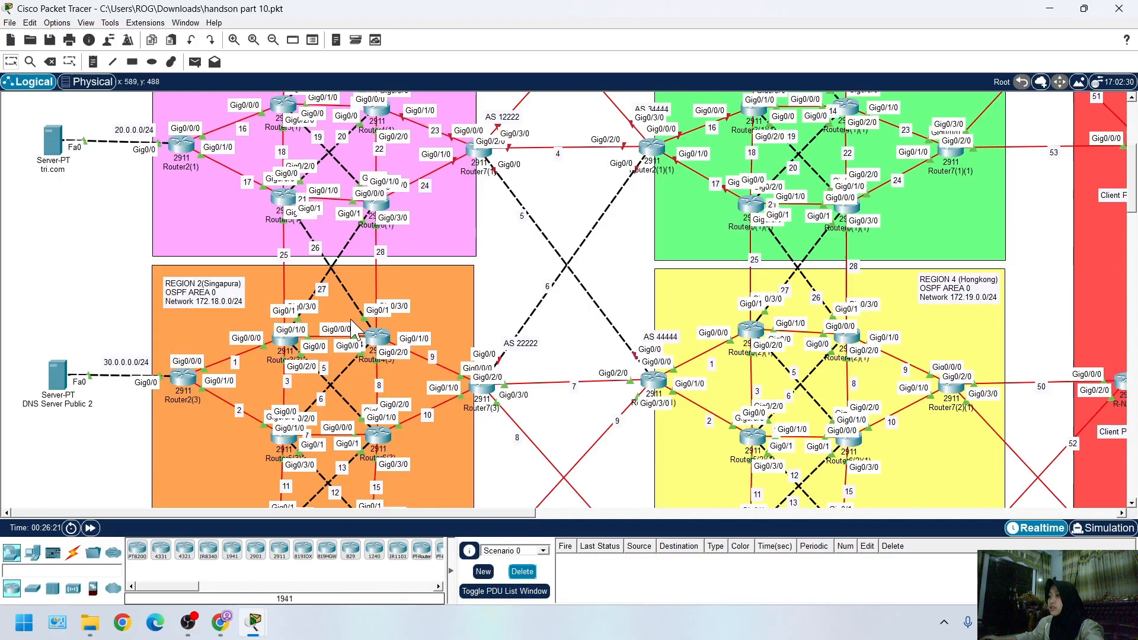
{"action": "scroll", "coordinate": [354, 325], "scroll_direction": "down", "scroll_amount": 3}
{"action": "left_click", "coordinate": [194, 62]}
{"action": "scroll", "coordinate": [337, 361], "scroll_direction": "down", "scroll_amount": 5}
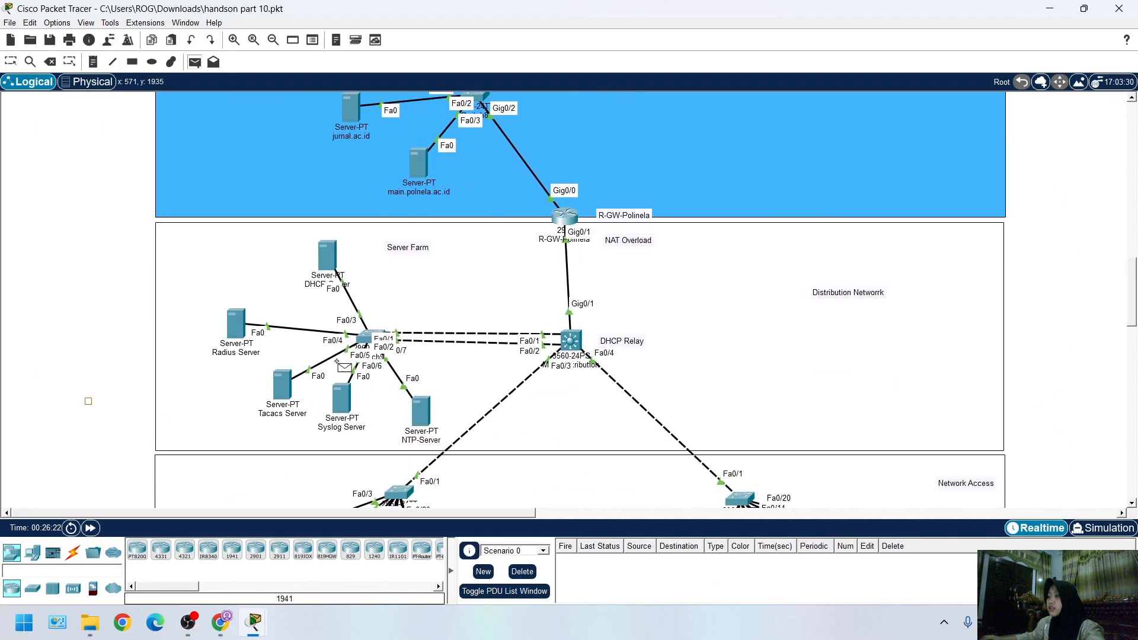
{"action": "scroll", "coordinate": [336, 361], "scroll_direction": "down", "scroll_amount": 7}
{"action": "scroll", "coordinate": [145, 300], "scroll_direction": "up", "scroll_amount": 6}
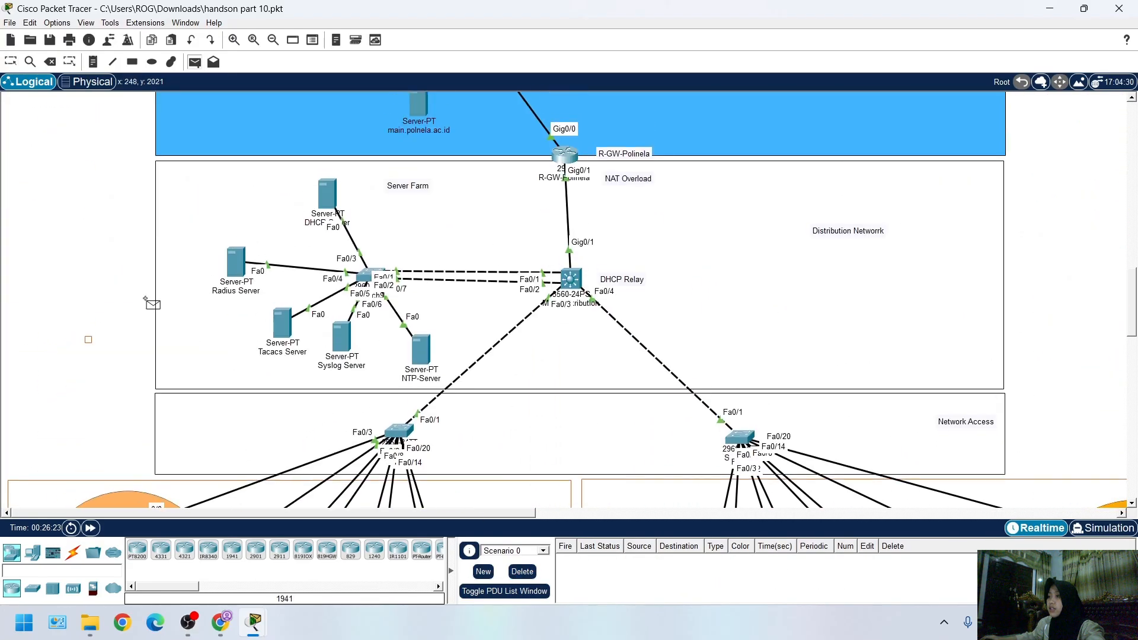
{"action": "scroll", "coordinate": [145, 299], "scroll_direction": "up", "scroll_amount": 10}
{"action": "left_click", "coordinate": [53, 382]}
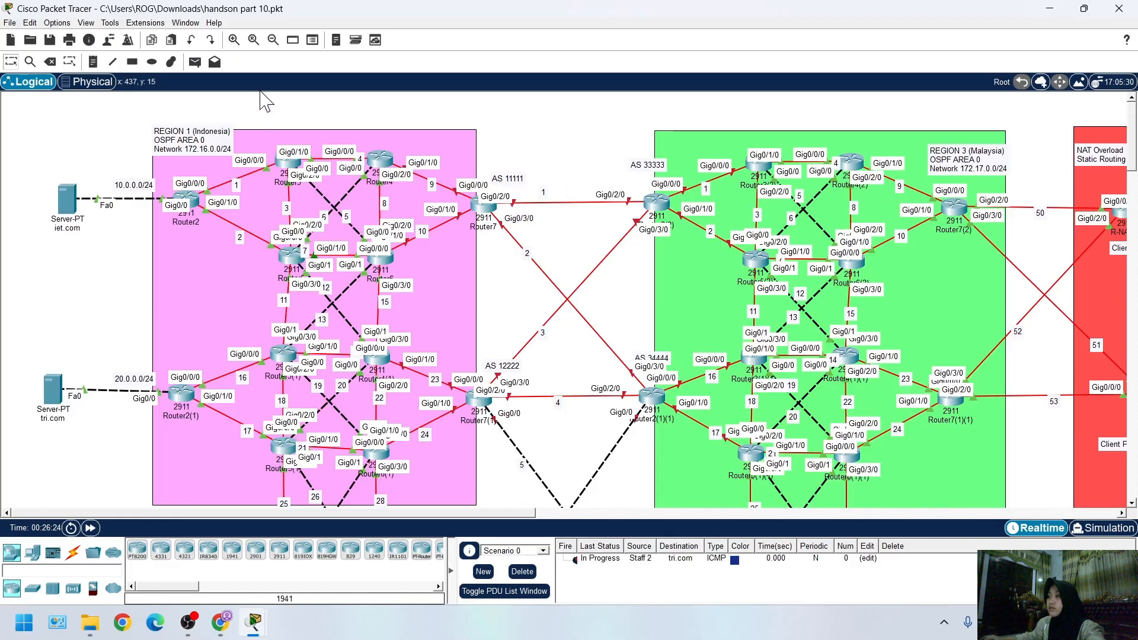
Repeat the simple PDU test from Staff 2 to tri.com and clear the scenario's PDU list
{"action": "scroll", "coordinate": [330, 376], "scroll_direction": "down", "scroll_amount": 10}
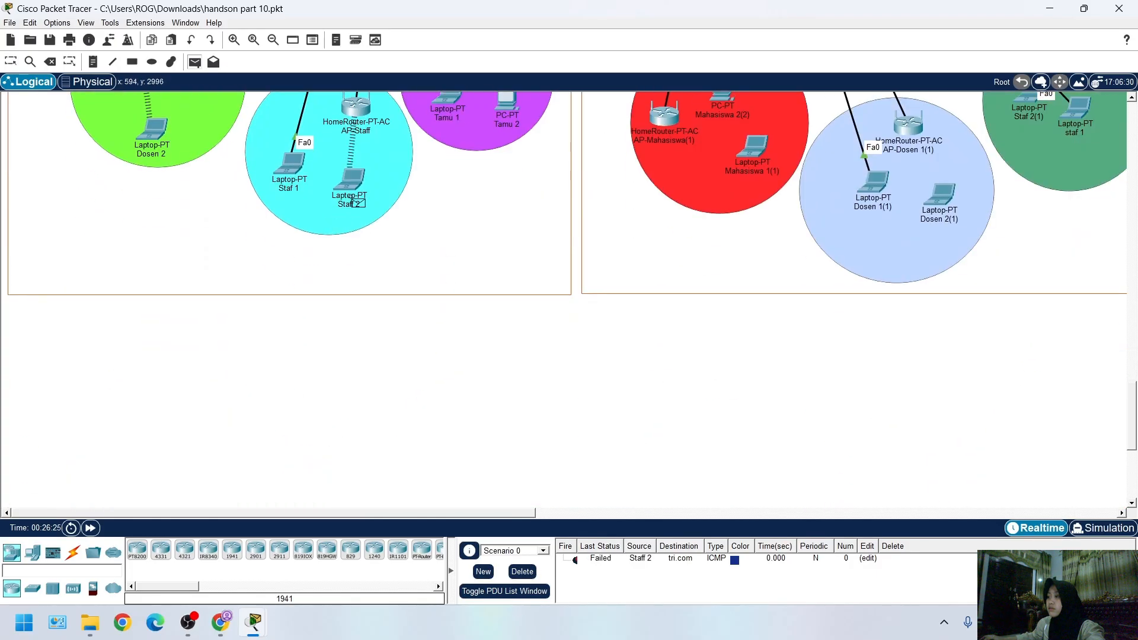
{"action": "left_click", "coordinate": [353, 176]}
{"action": "scroll", "coordinate": [354, 178], "scroll_direction": "up", "scroll_amount": 10}
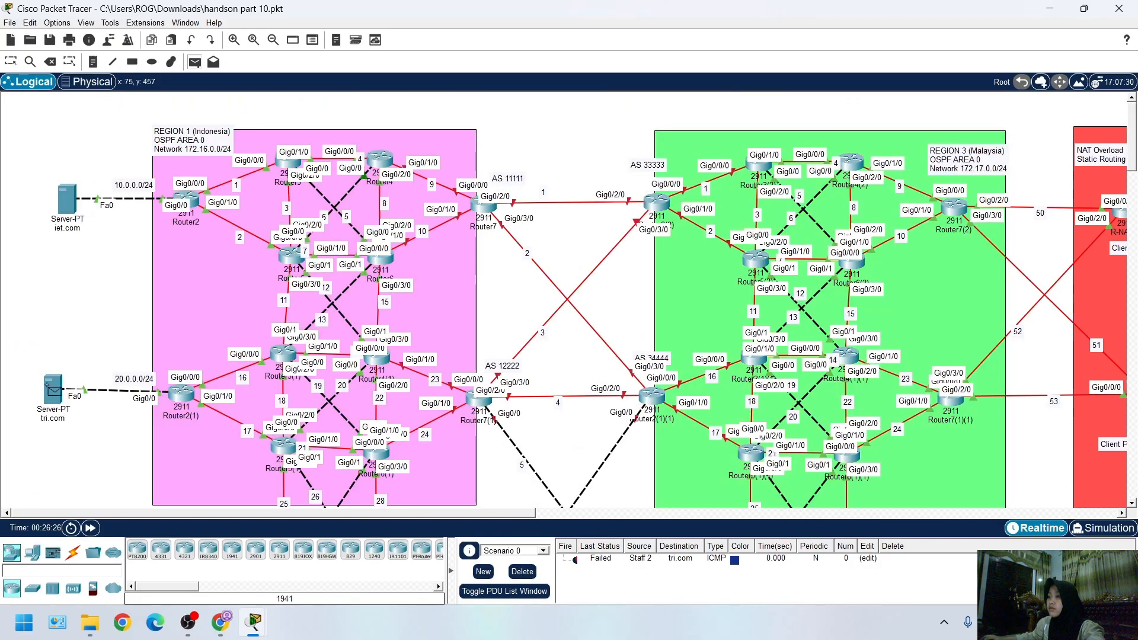
{"action": "left_click", "coordinate": [53, 389]}
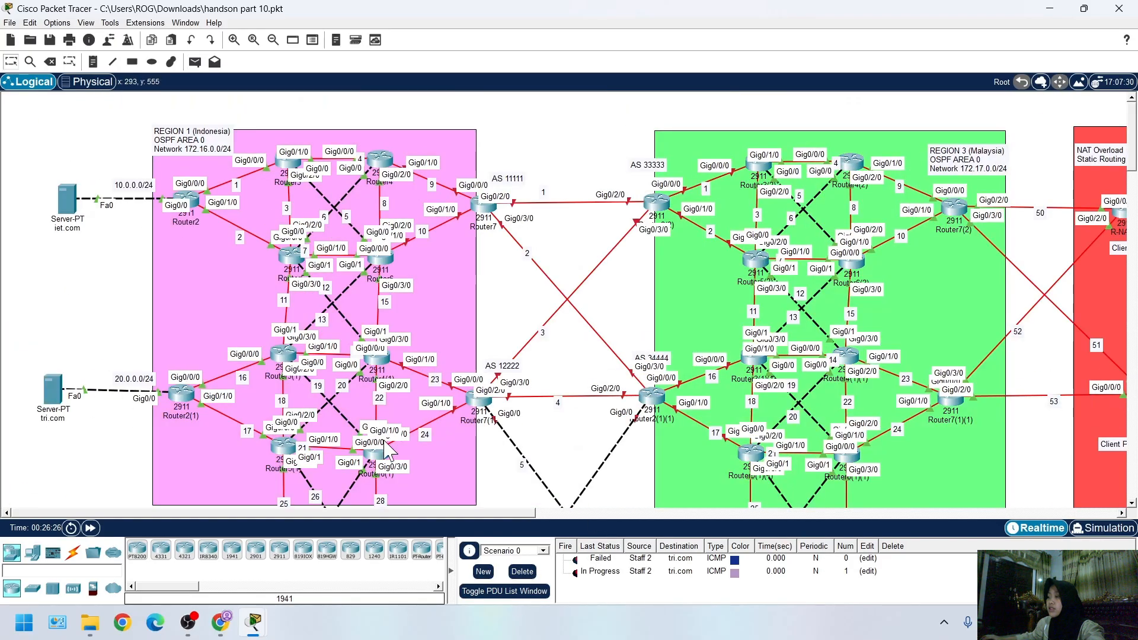
{"action": "left_click", "coordinate": [522, 571]}
Load iet.com in the Staff 2 laptop's web browser
{"action": "scroll", "coordinate": [365, 366], "scroll_direction": "down", "scroll_amount": 4}
{"action": "scroll", "coordinate": [386, 483], "scroll_direction": "down", "scroll_amount": 6}
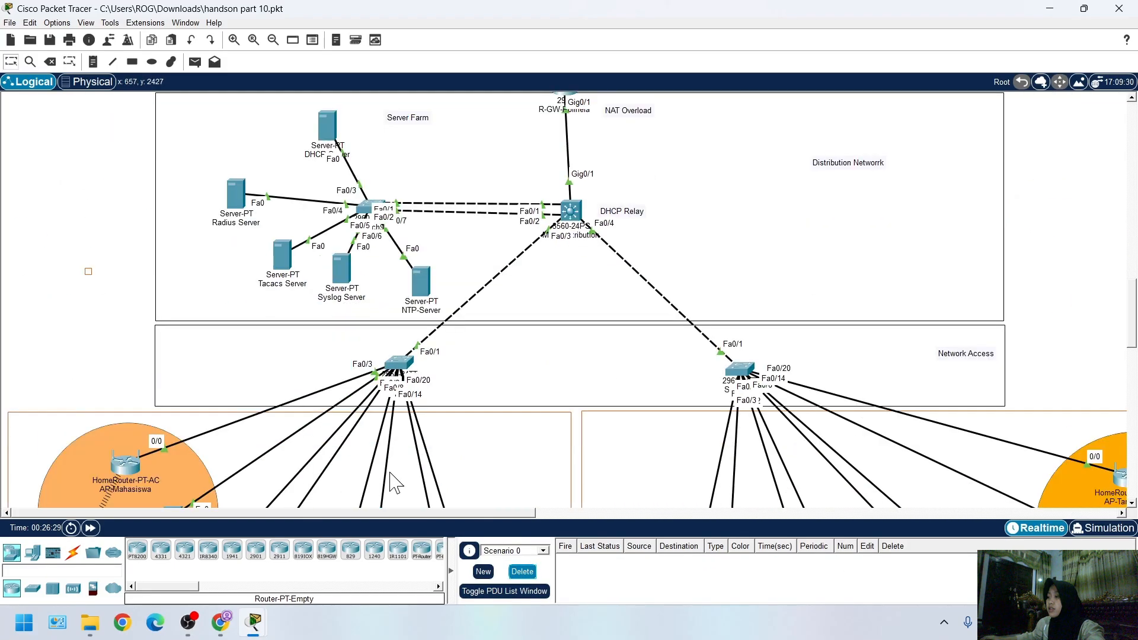
{"action": "scroll", "coordinate": [359, 356], "scroll_direction": "up", "scroll_amount": 4}
{"action": "left_click", "coordinate": [354, 416]}
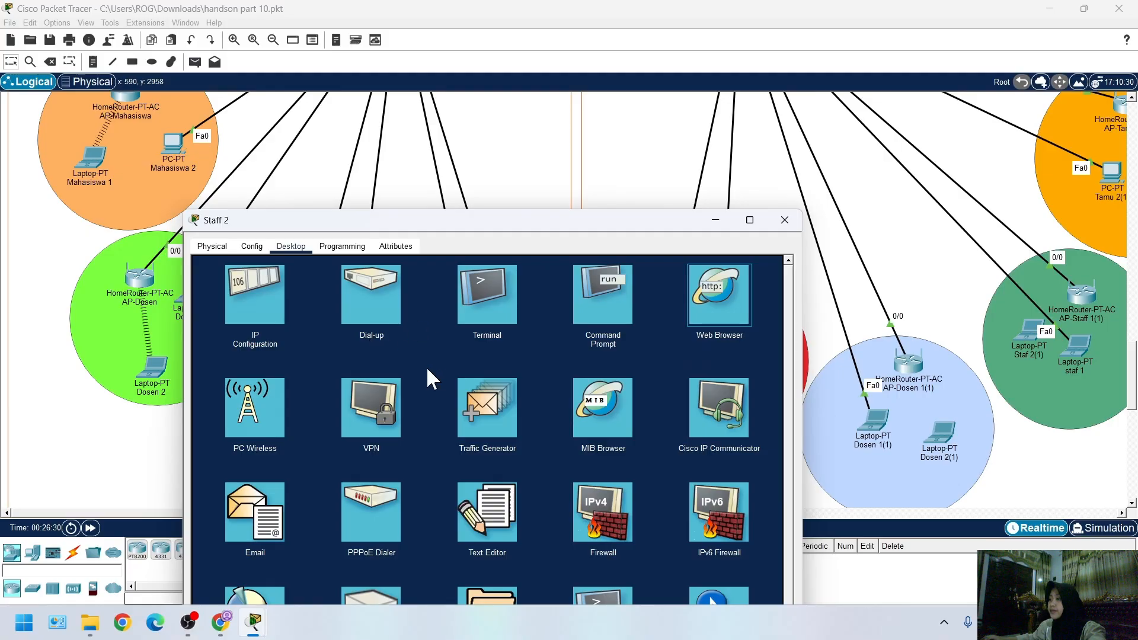
{"action": "mouse_move", "coordinate": [254, 622]}
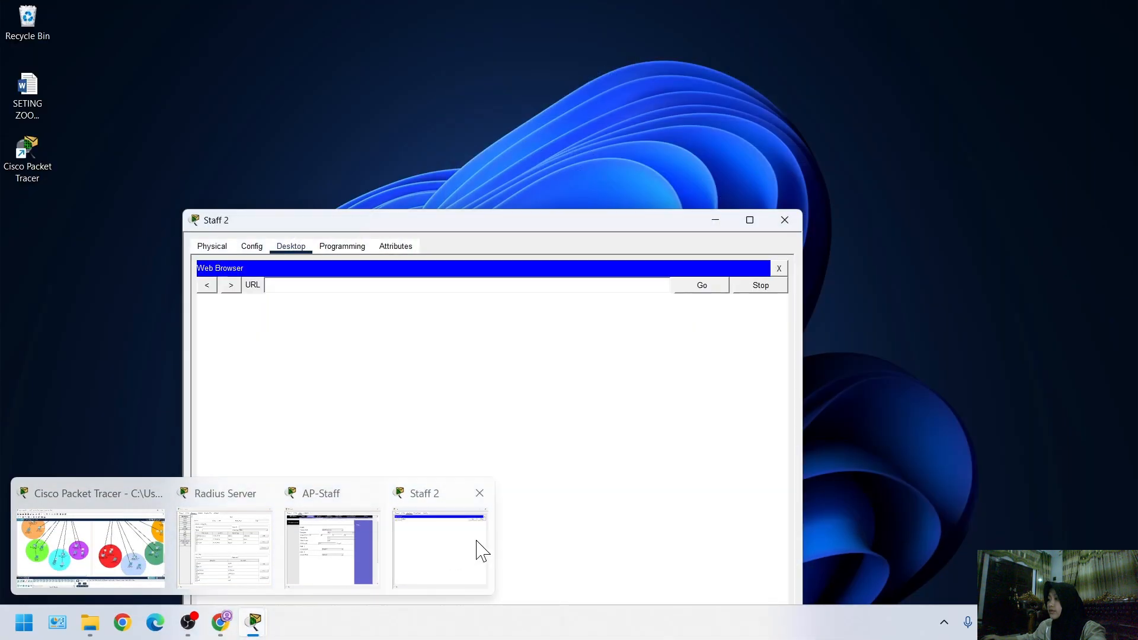
{"action": "left_click", "coordinate": [363, 284]}
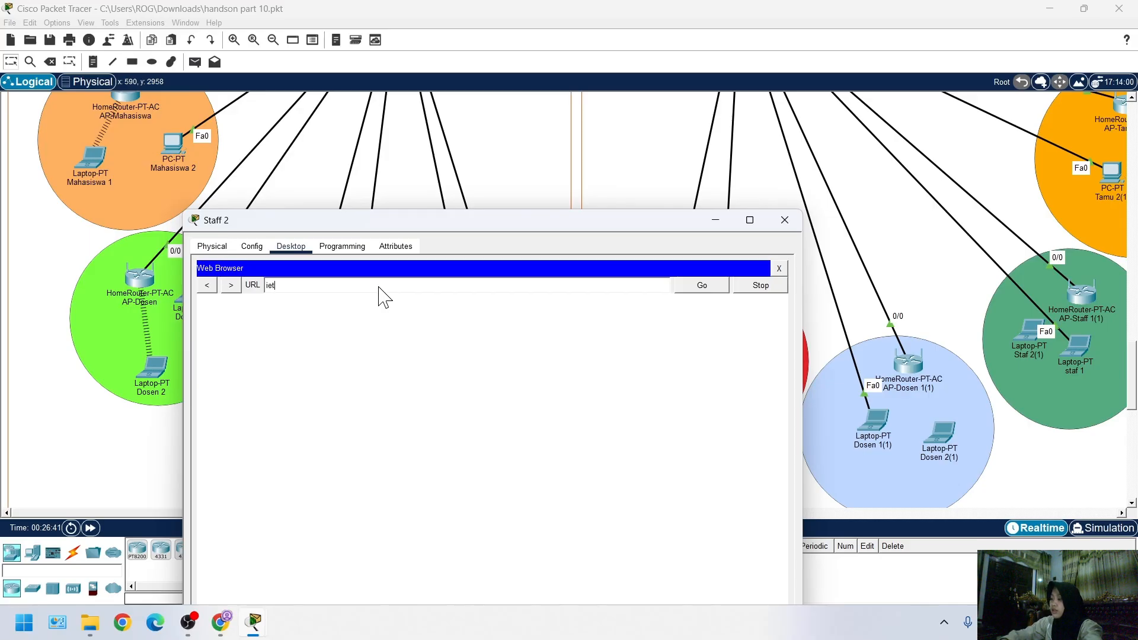
{"action": "type", "text": "iet.com"}
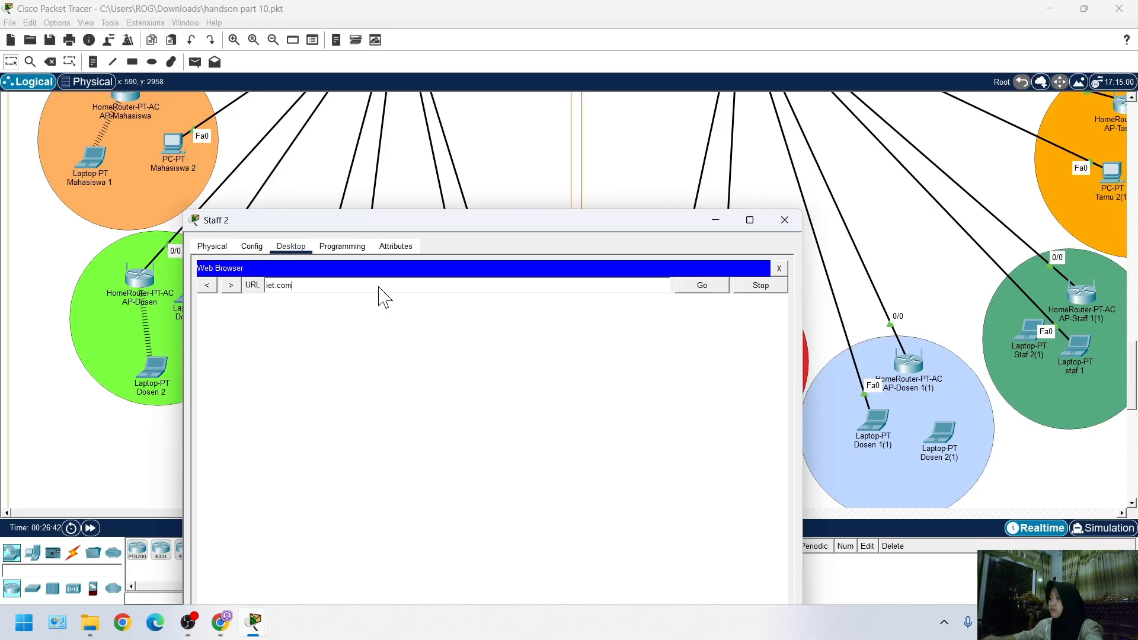
{"action": "left_click", "coordinate": [680, 288]}
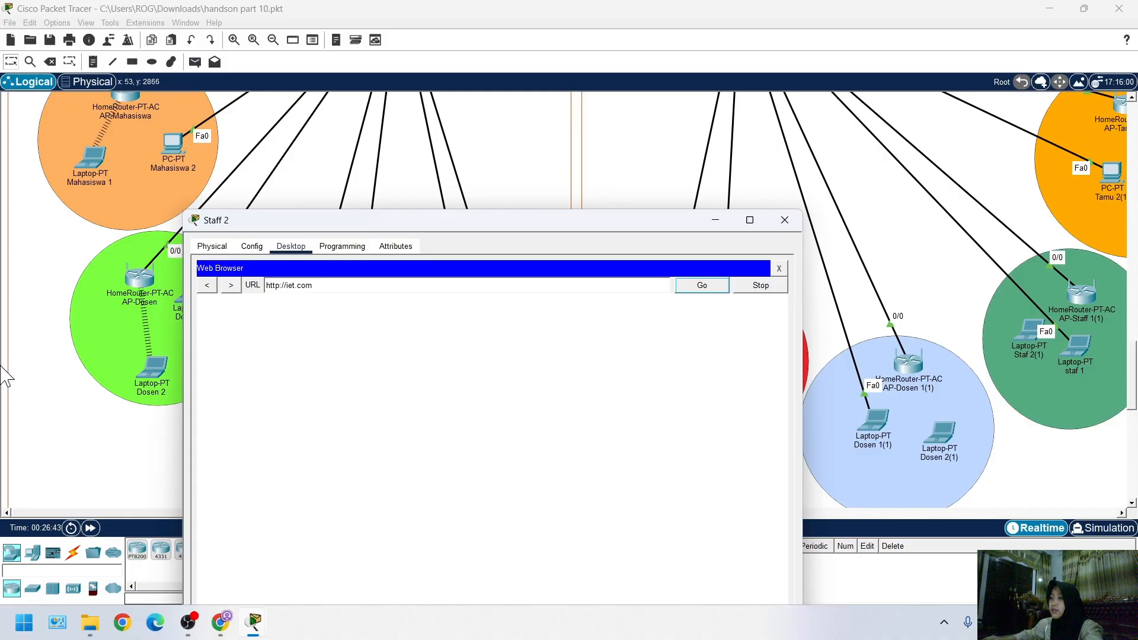
Open AP-Tamu's Internet interface settings to examine the IP address it obtains by DHCP
{"action": "left_click", "coordinate": [0, 343]}
{"action": "scroll", "coordinate": [409, 394], "scroll_direction": "up", "scroll_amount": 2}
{"action": "scroll", "coordinate": [451, 416], "scroll_direction": "down", "scroll_amount": 2}
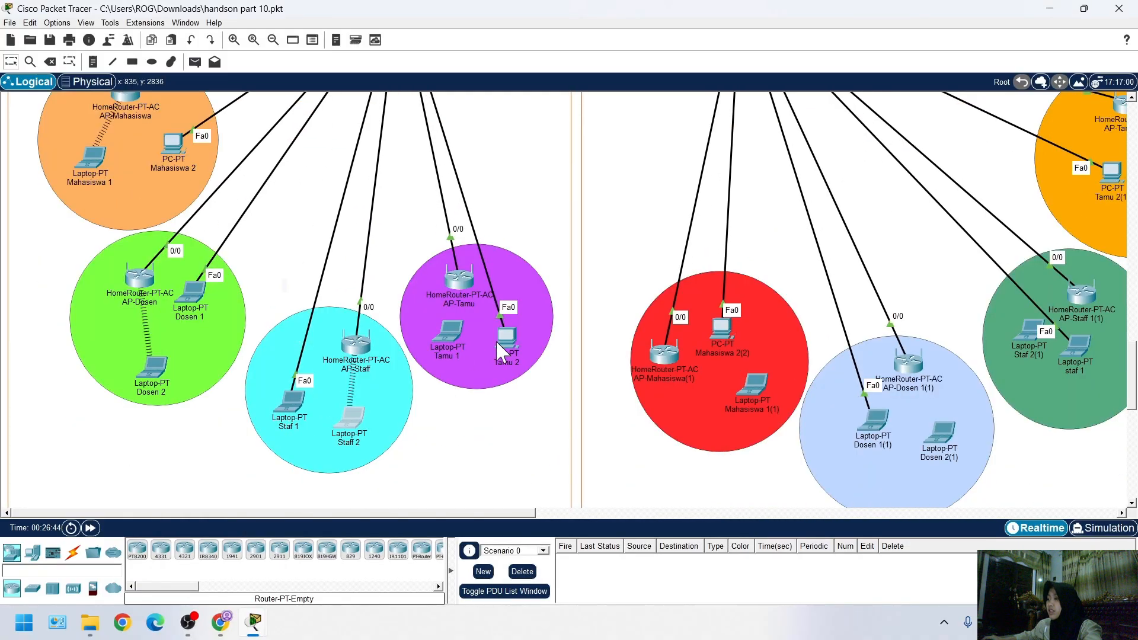
{"action": "scroll", "coordinate": [446, 300], "scroll_direction": "up", "scroll_amount": 1}
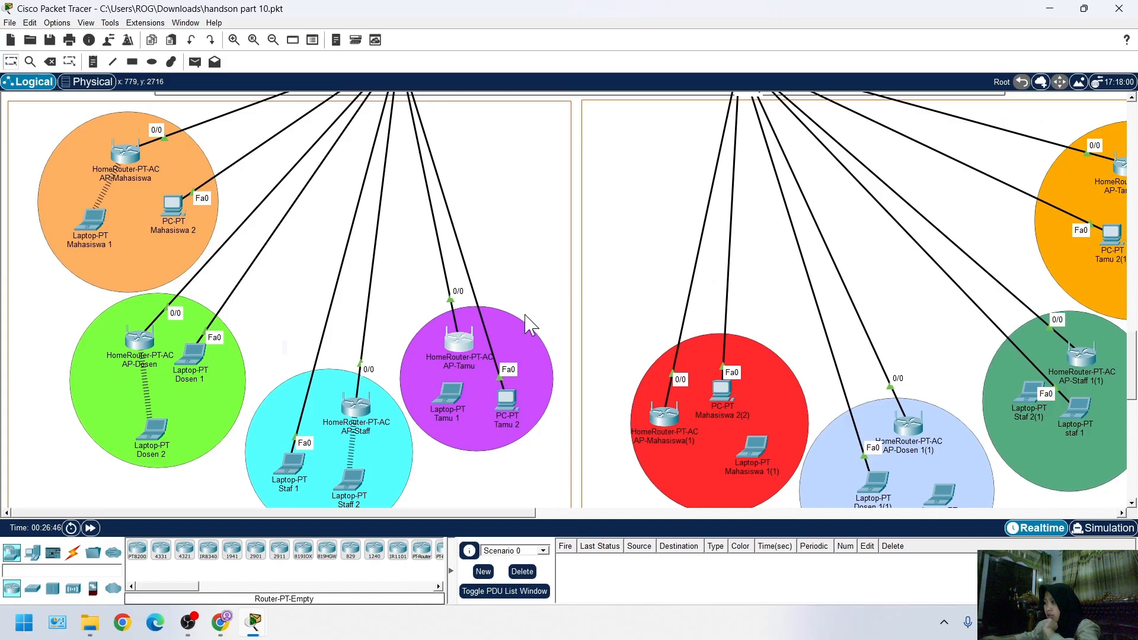
{"action": "mouse_move", "coordinate": [248, 627]}
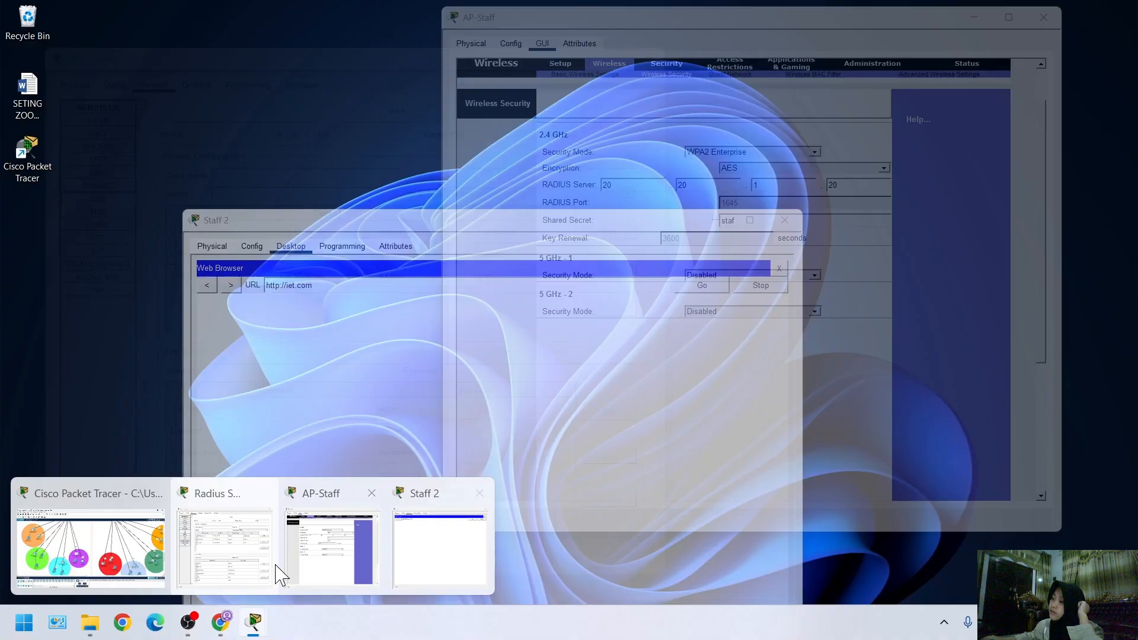
{"action": "left_click", "coordinate": [90, 546]}
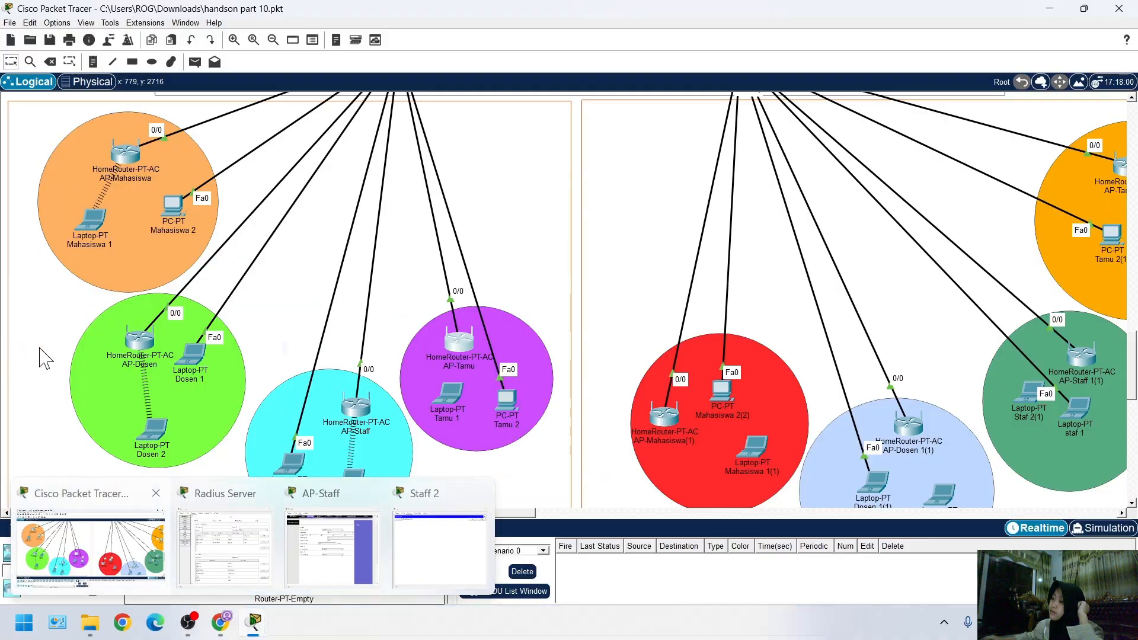
{"action": "left_click", "coordinate": [459, 345]}
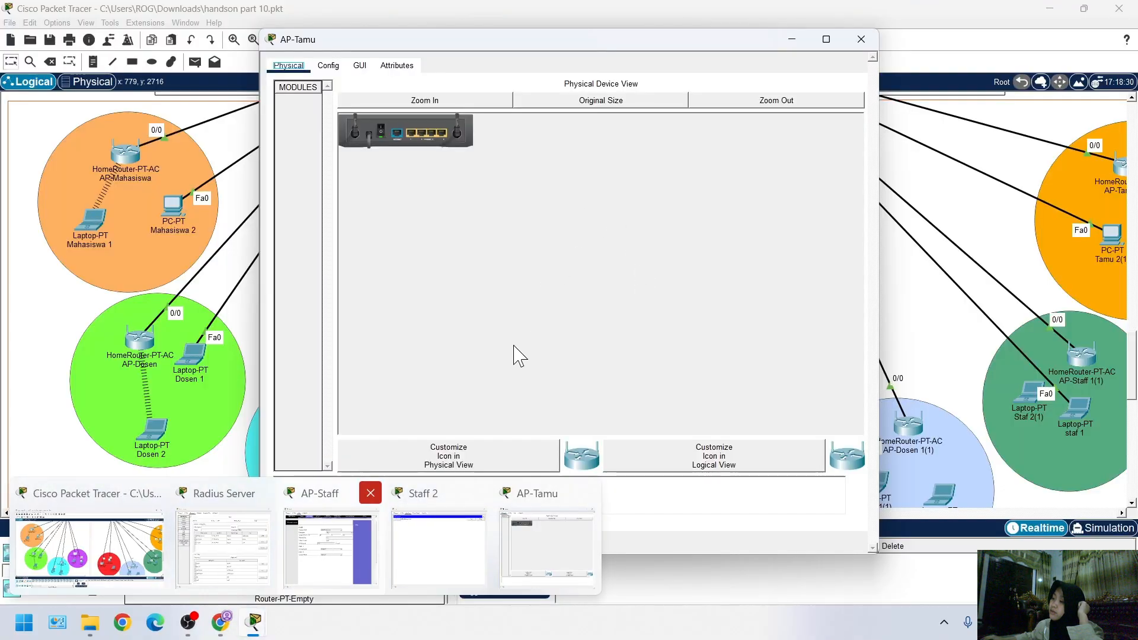
{"action": "left_click", "coordinate": [363, 69]}
{"action": "left_click", "coordinate": [332, 67]}
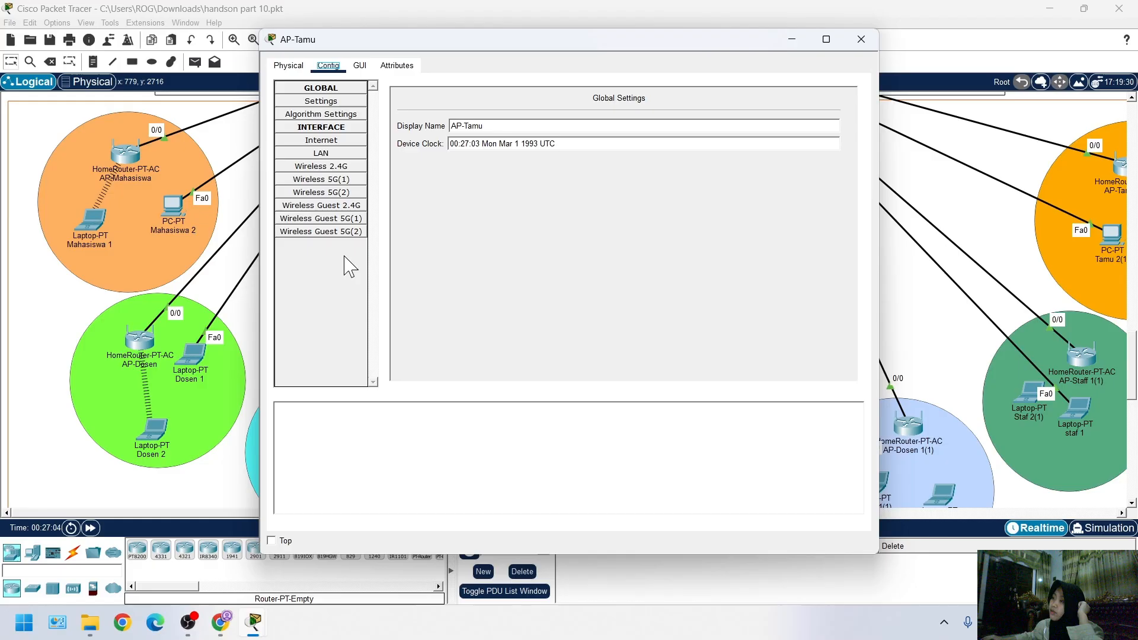
{"action": "left_click", "coordinate": [321, 140]}
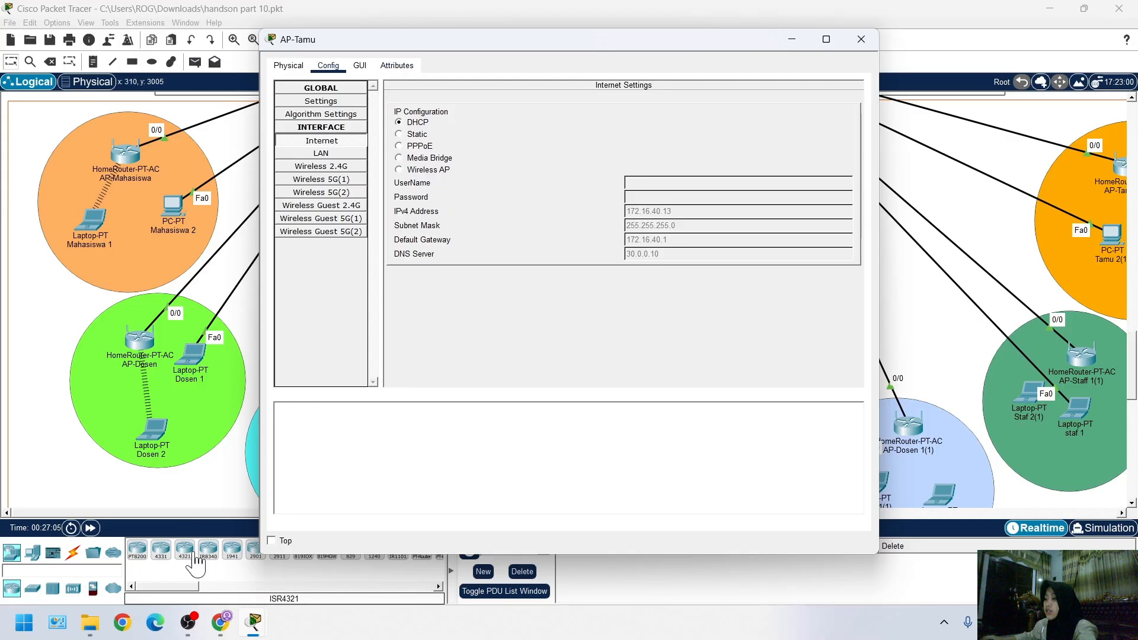
In the Radius Server's AAA service, fill the network client form with client name AP-Tamu and its shared secret
{"action": "left_click", "coordinate": [184, 533]}
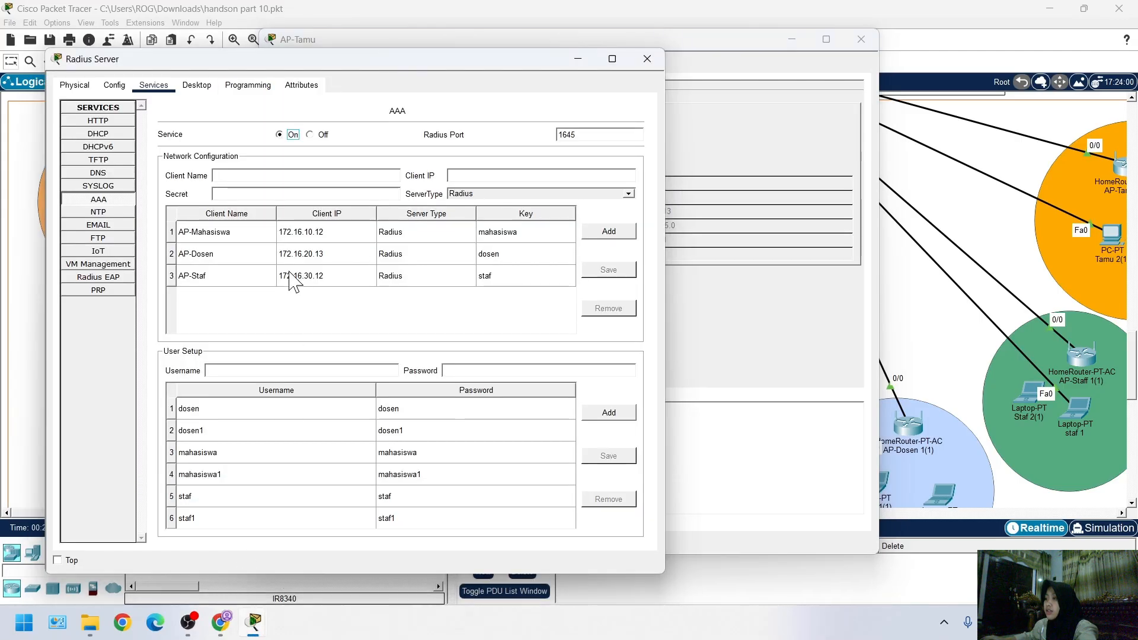
{"action": "left_click", "coordinate": [255, 276]}
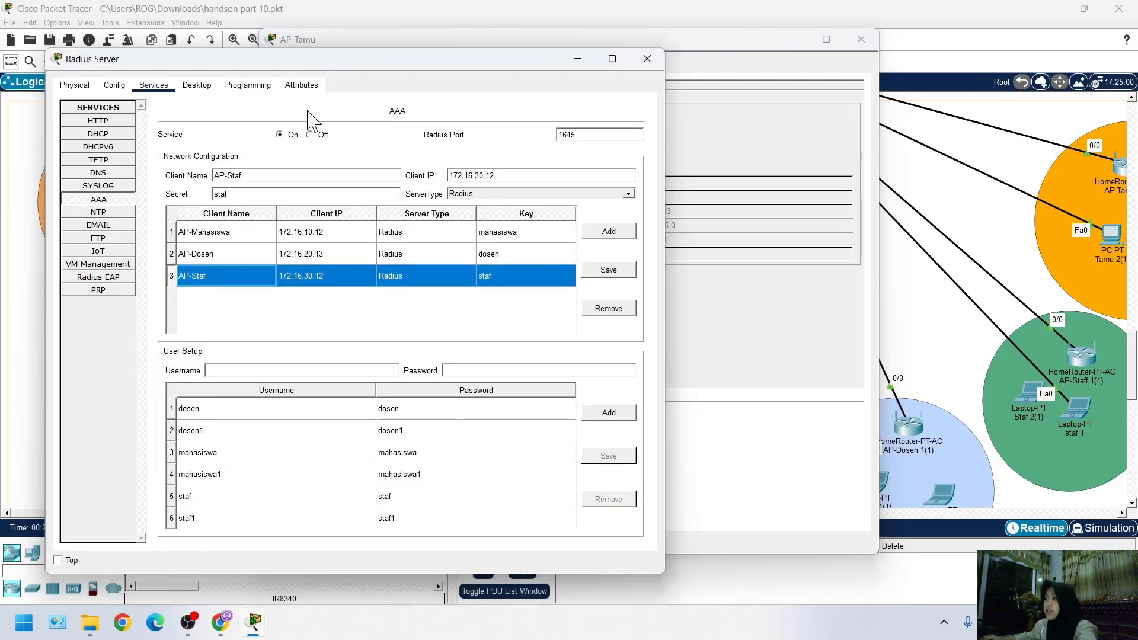
{"action": "left_click", "coordinate": [472, 276]}
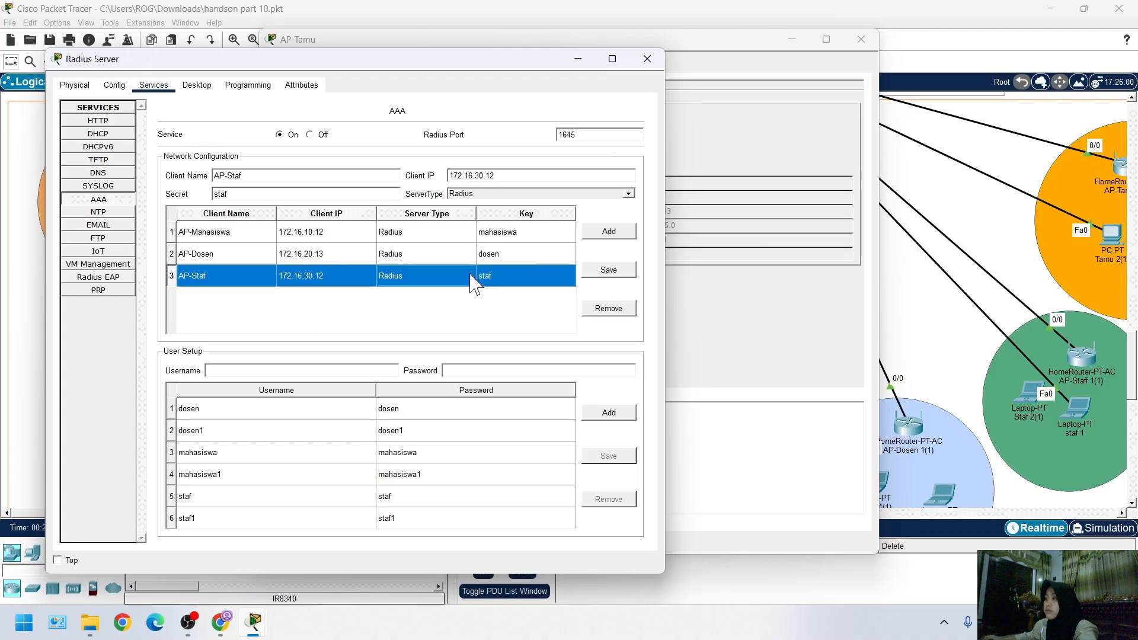
{"action": "left_click", "coordinate": [315, 176]}
{"action": "left_click_drag", "start_coordinate": [329, 69], "coordinate": [244, 77]}
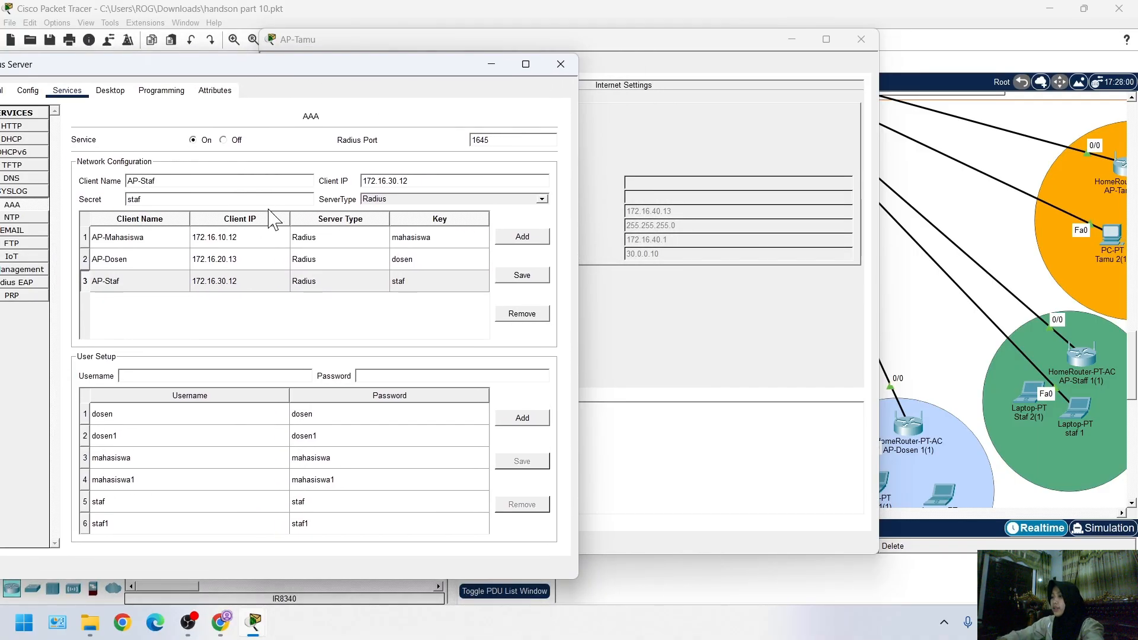
{"action": "key", "text": "BackSpace"}
{"action": "key", "text": "BackSpace"}
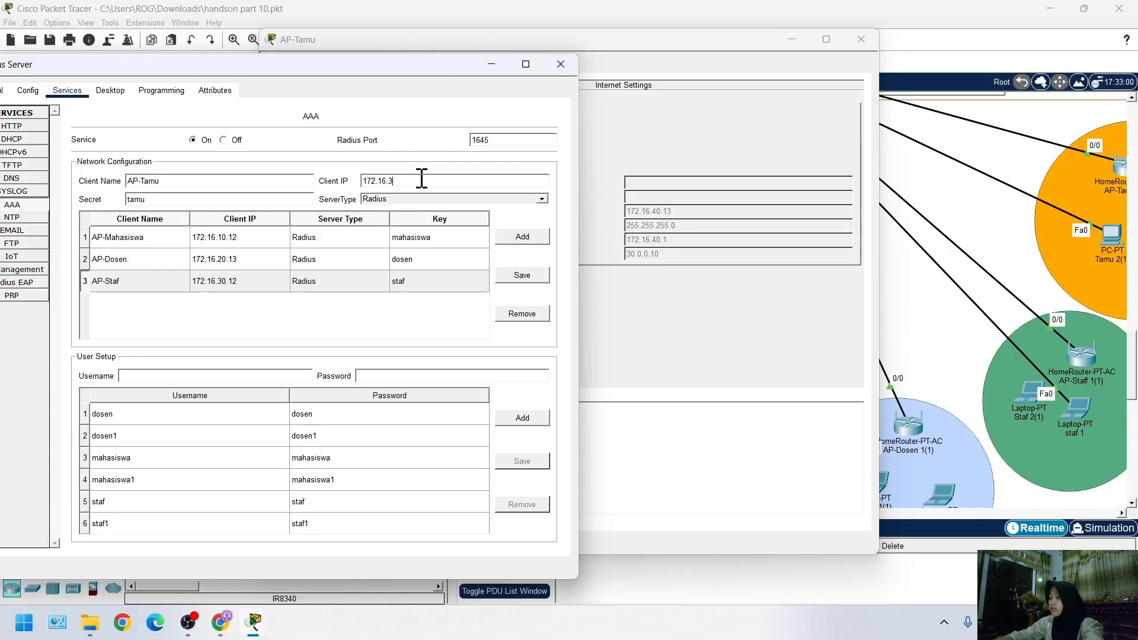
Set the client IP of the AP-Tamu entry to 172.16.40.13
{"action": "key", "text": "BackSpace"}
{"action": "type", "text": "40.12"}
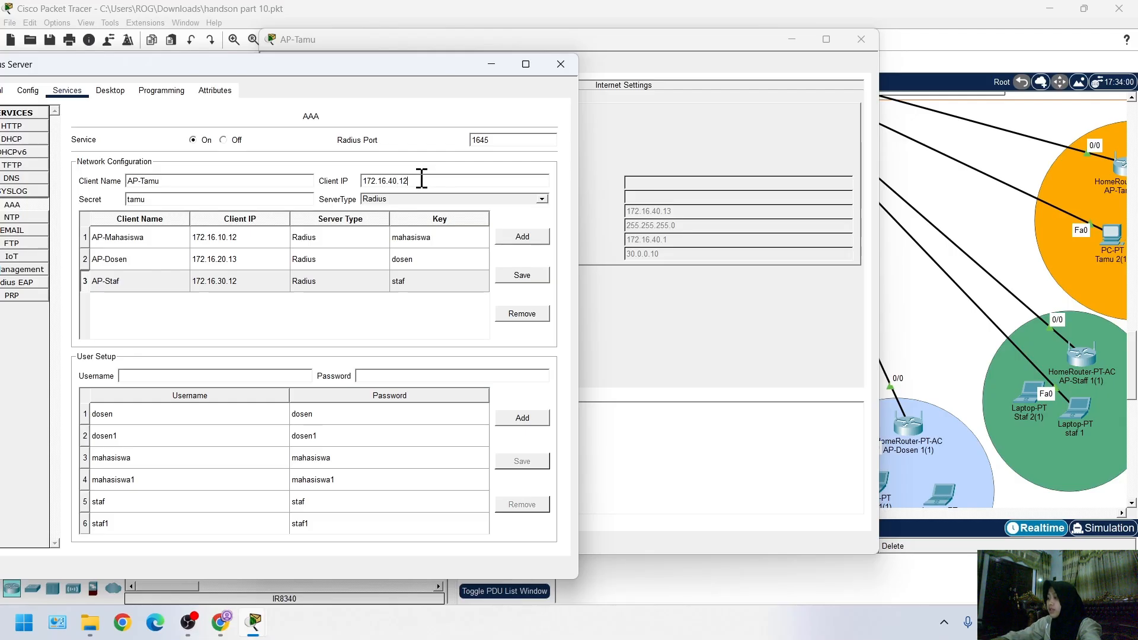
{"action": "key", "text": "BackSpace"}
{"action": "type", "text": "3"}
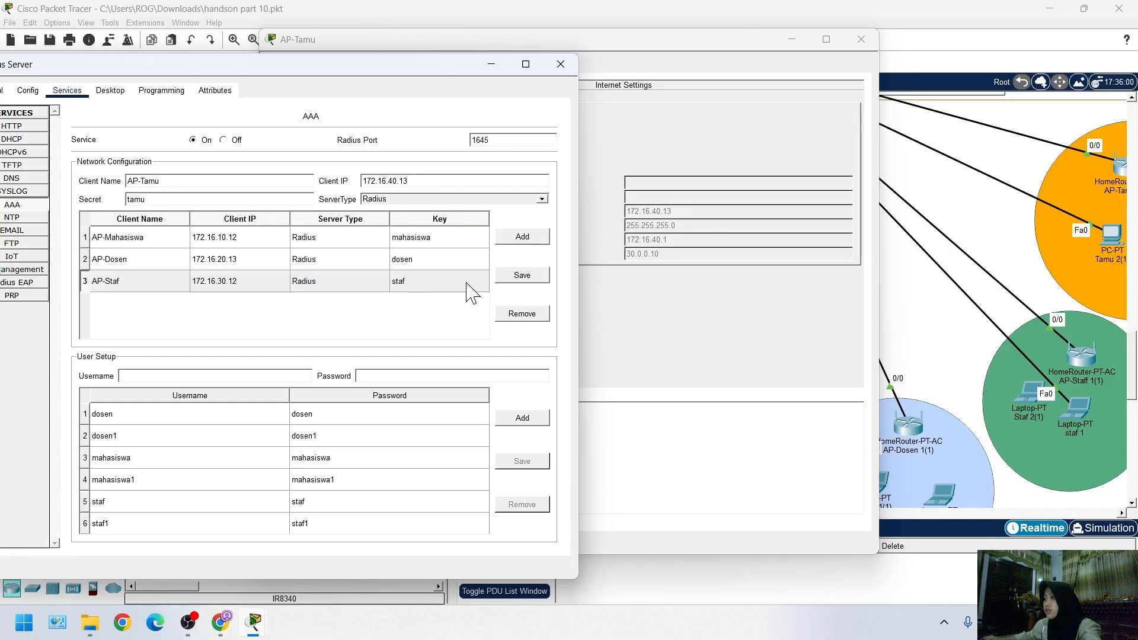
Open AP-Tamu's web setup page and place its window side by side with the Radius Server window
{"action": "left_click", "coordinate": [591, 186]}
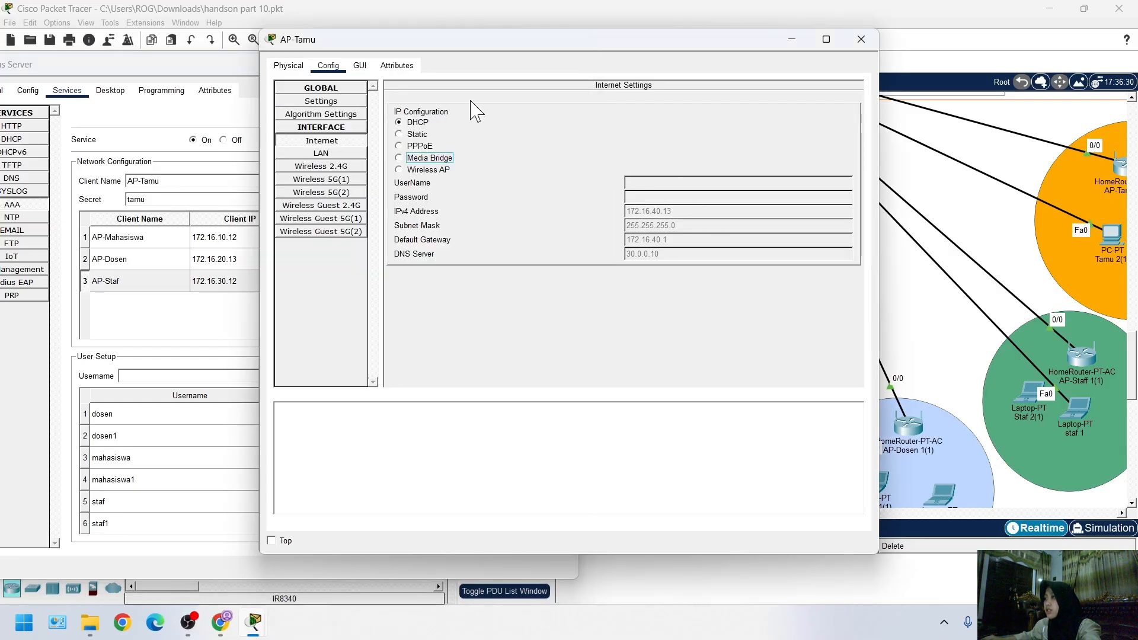
{"action": "left_click", "coordinate": [360, 66]}
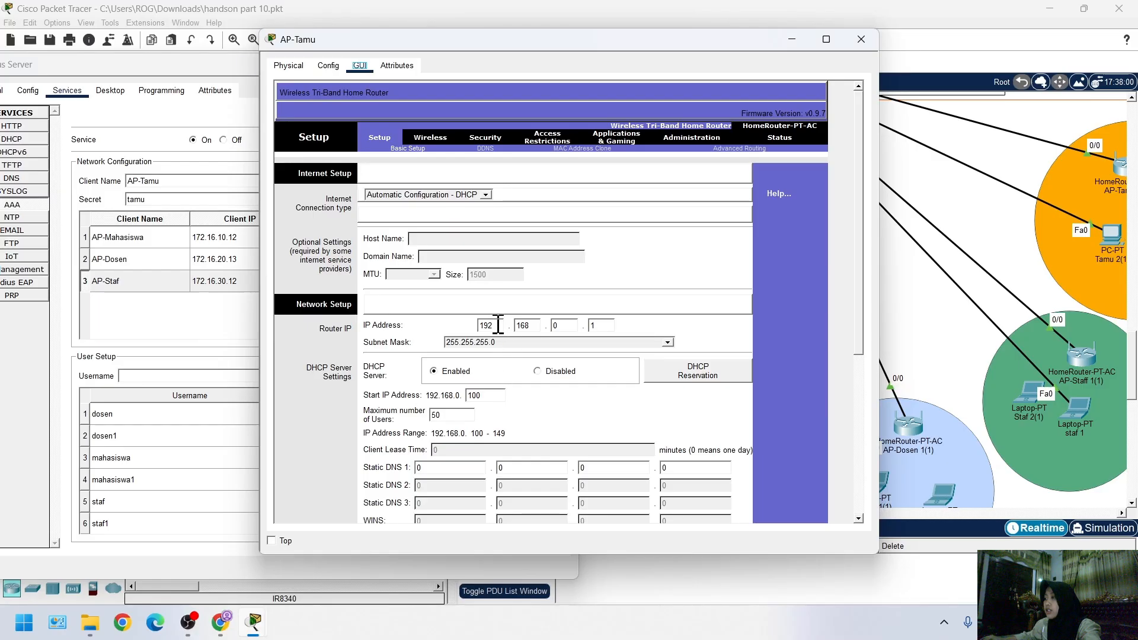
{"action": "mouse_move", "coordinate": [255, 633]}
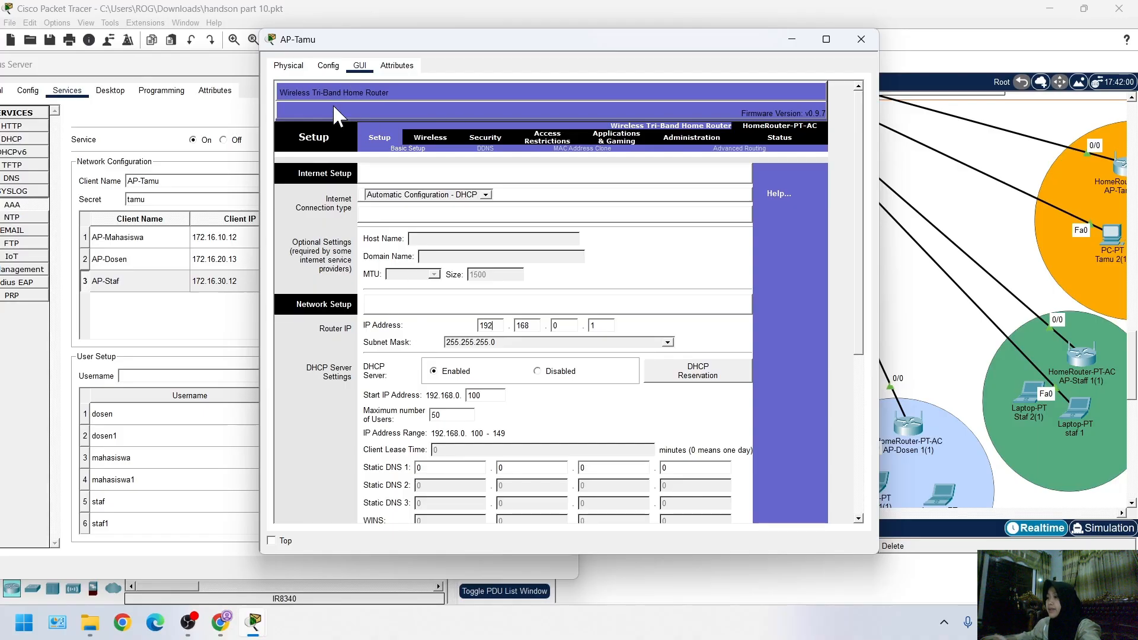
{"action": "left_click_drag", "start_coordinate": [351, 41], "coordinate": [413, 51]}
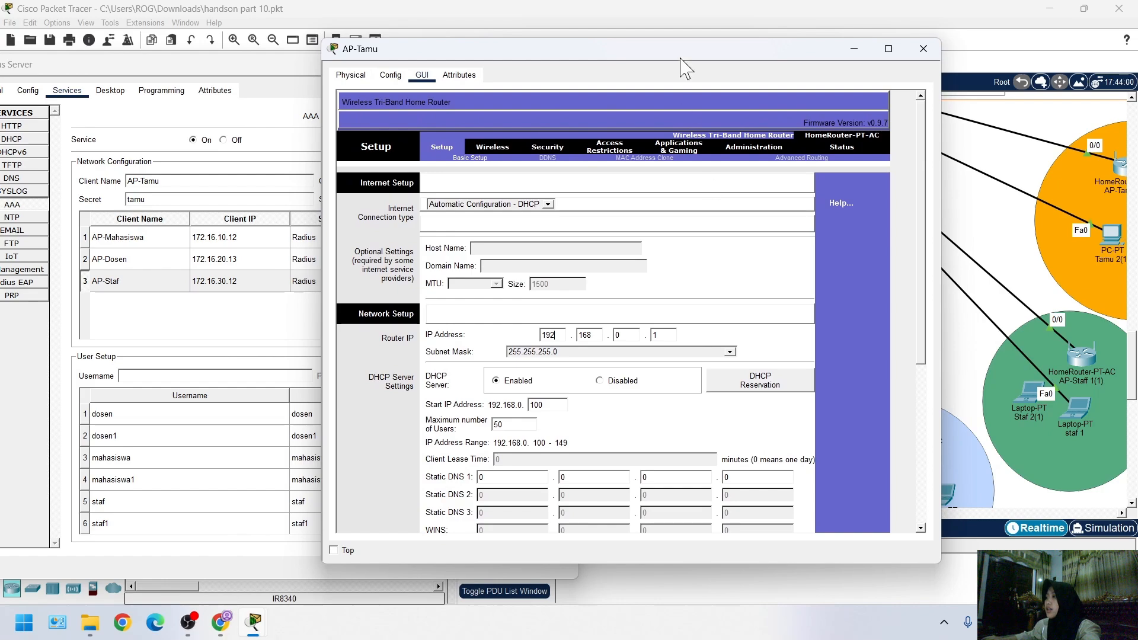
{"action": "left_click_drag", "start_coordinate": [493, 49], "coordinate": [581, 64]}
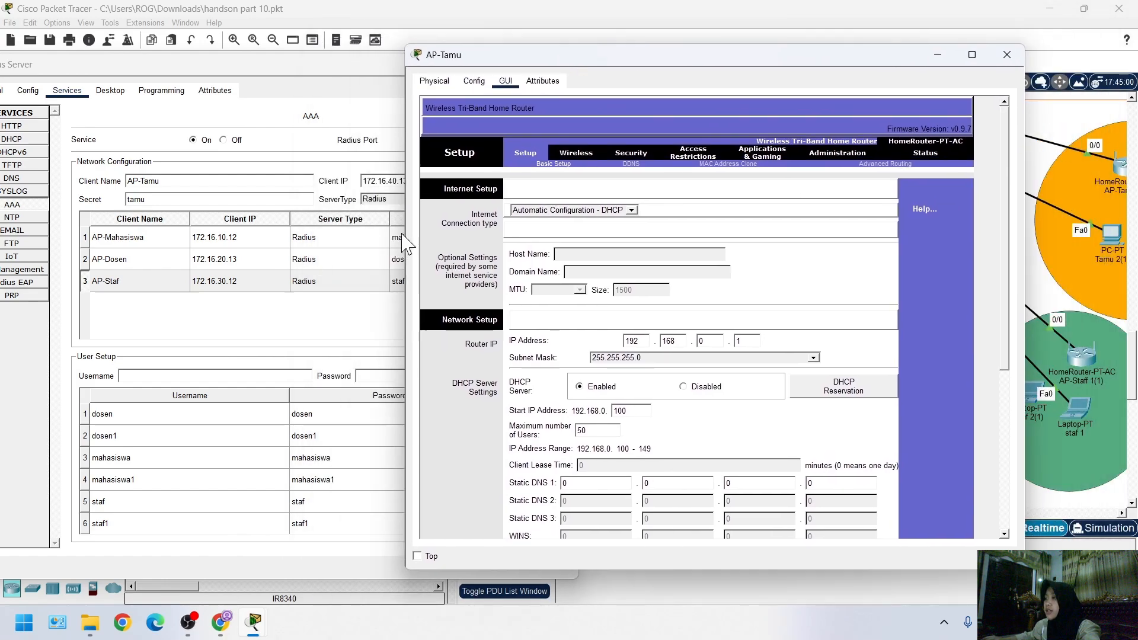
{"action": "left_click", "coordinate": [297, 67]}
{"action": "left_click_drag", "start_coordinate": [296, 67], "coordinate": [172, 89]}
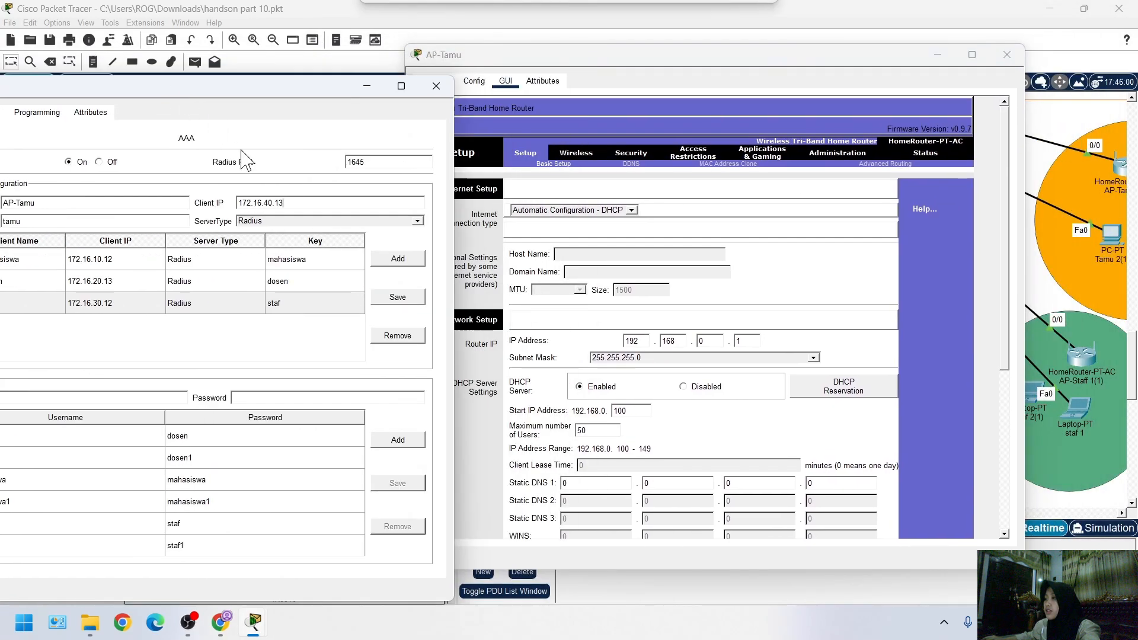
{"action": "left_click", "coordinate": [491, 56]}
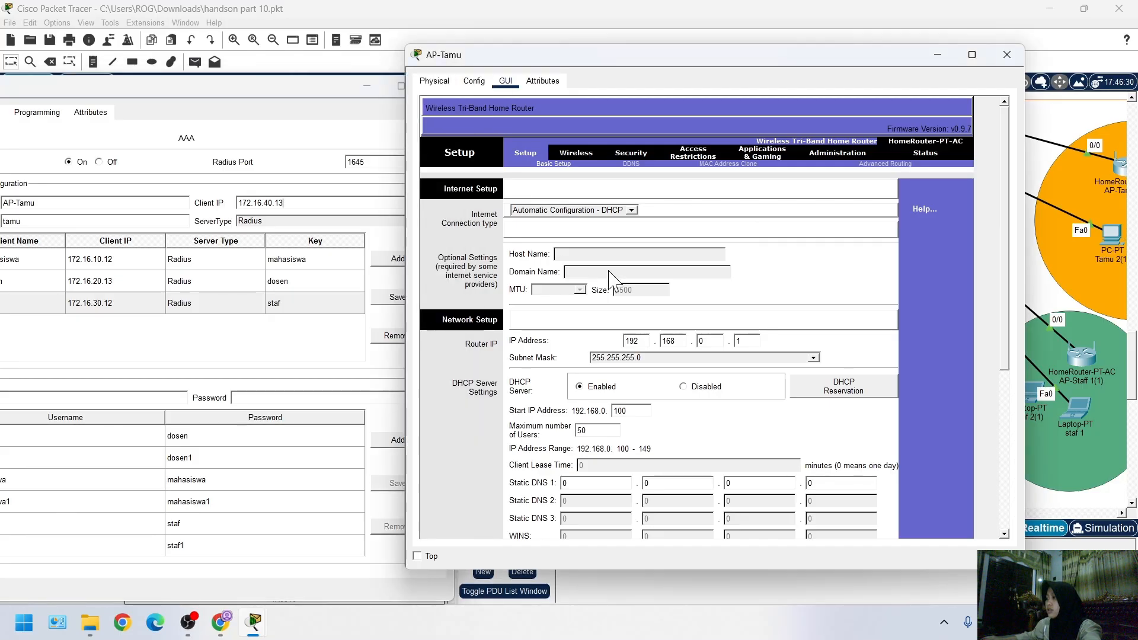
Try to save 172.16.40.13 as AP-Tamu's router IP address in its Network Setup
{"action": "key", "text": "BackSpace"}
{"action": "key", "text": "BackSpace"}
{"action": "key", "text": "BackSpace"}
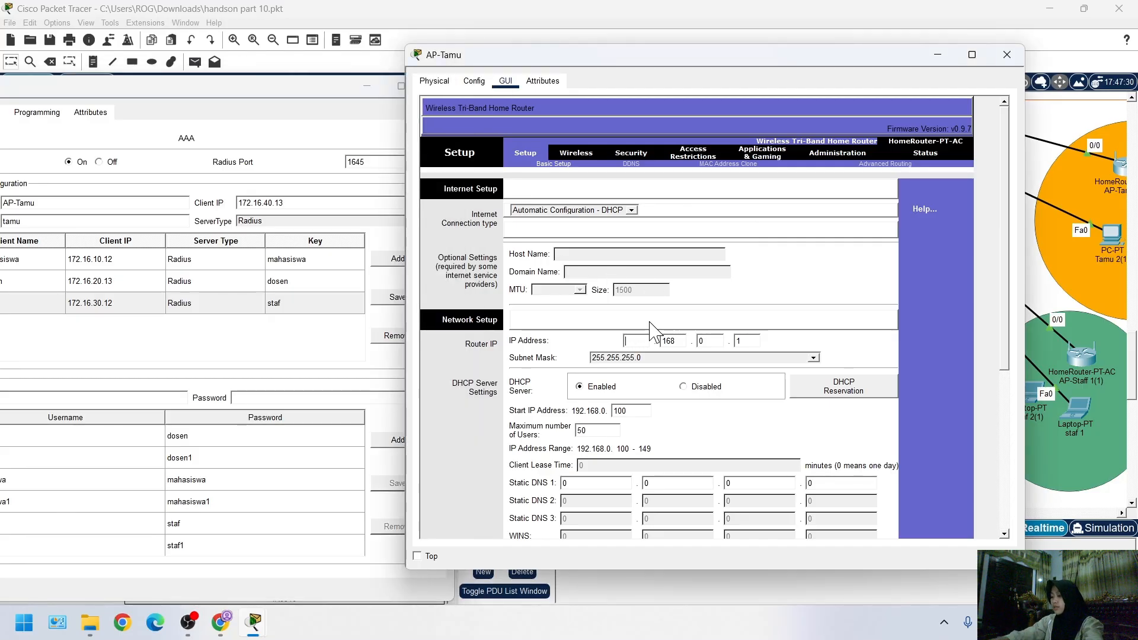
{"action": "type", "text": "172."}
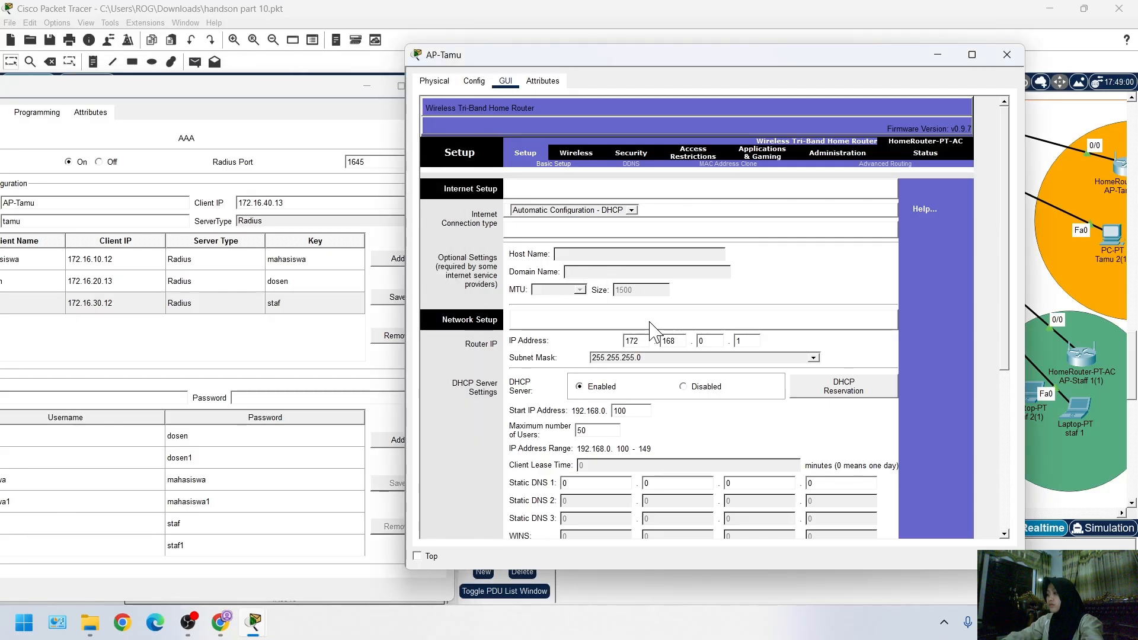
{"action": "type", "text": "16"}
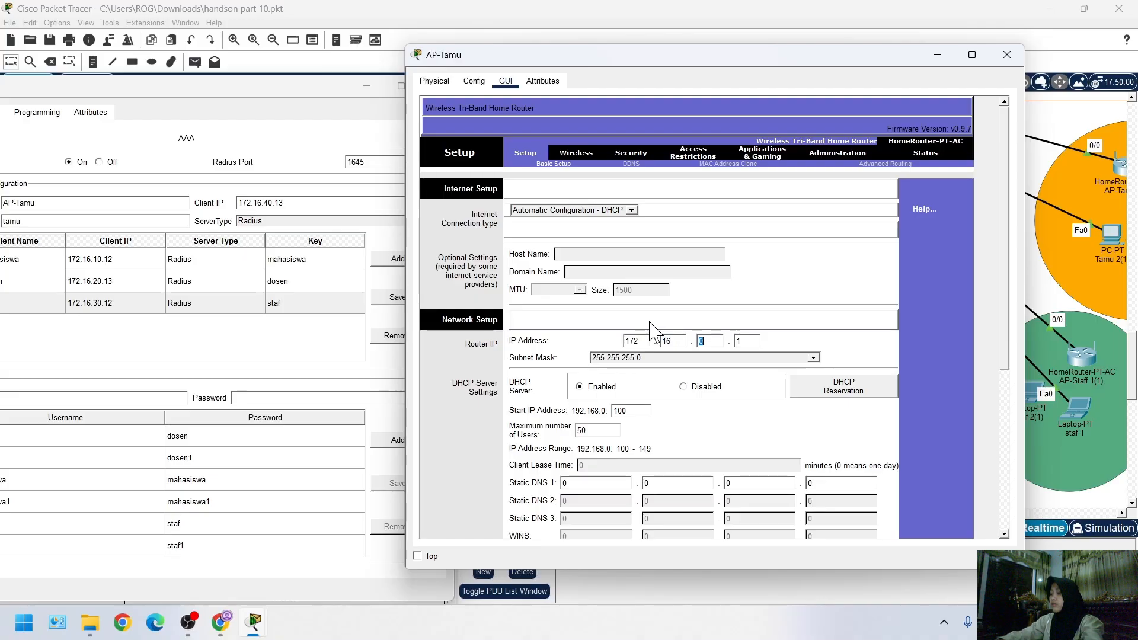
{"action": "key", "text": "period"}
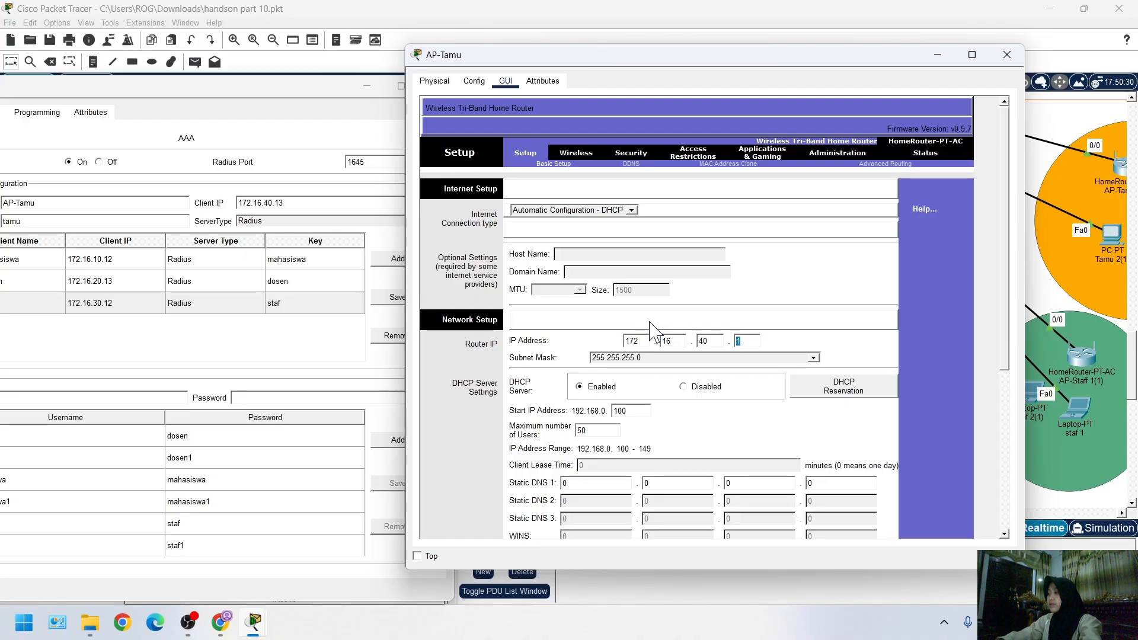
{"action": "type", "text": "13"}
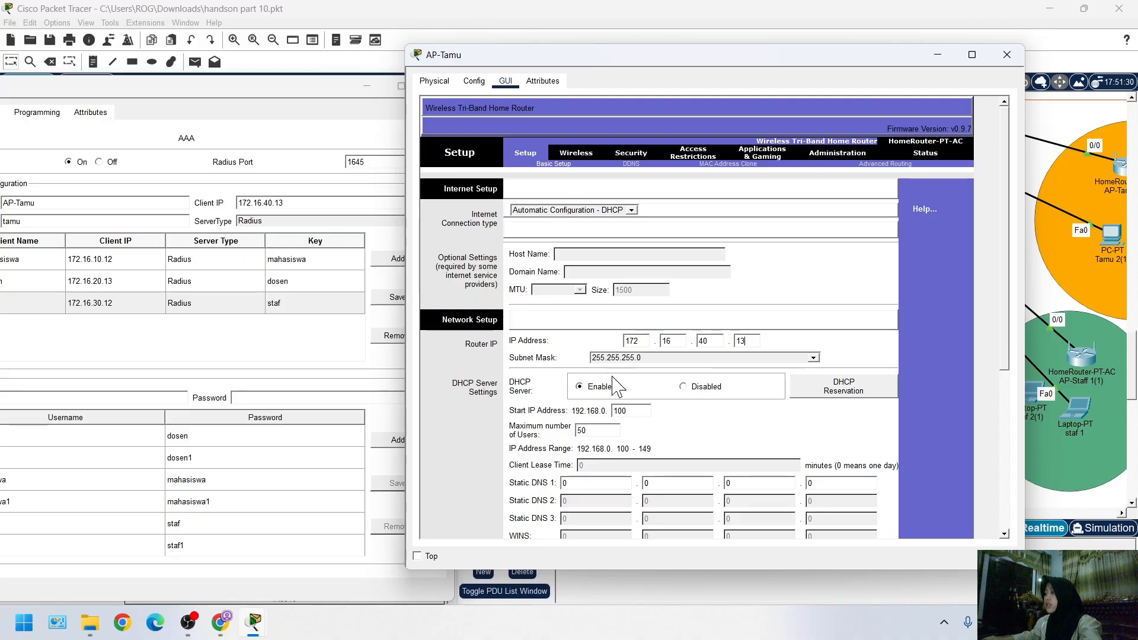
{"action": "scroll", "coordinate": [652, 409], "scroll_direction": "down", "scroll_amount": 3}
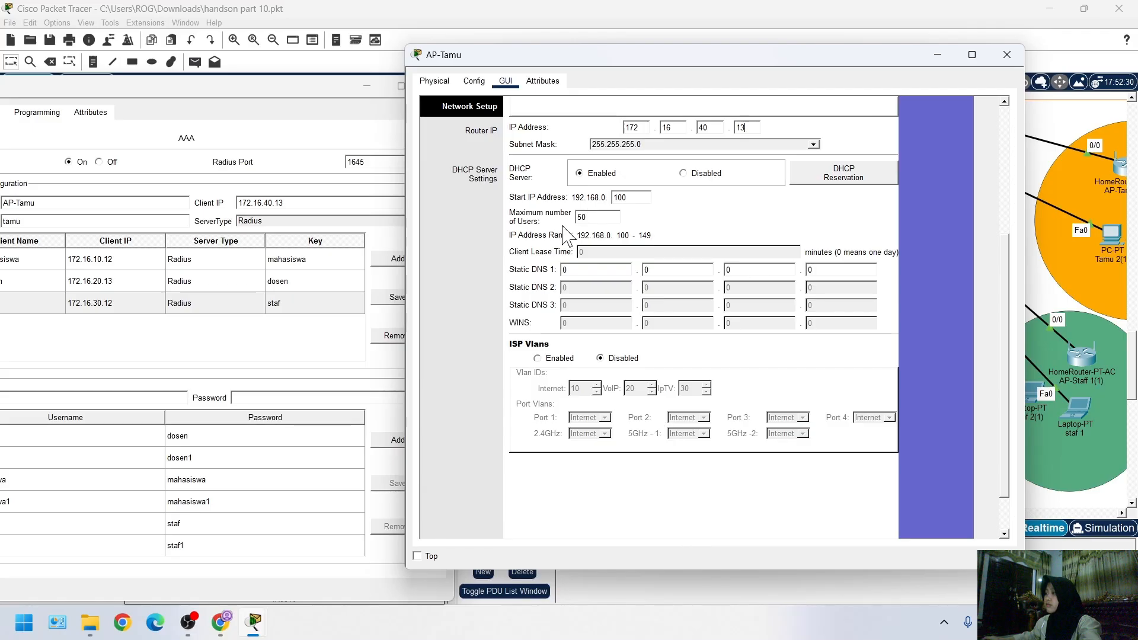
{"action": "scroll", "coordinate": [636, 265], "scroll_direction": "down", "scroll_amount": 1}
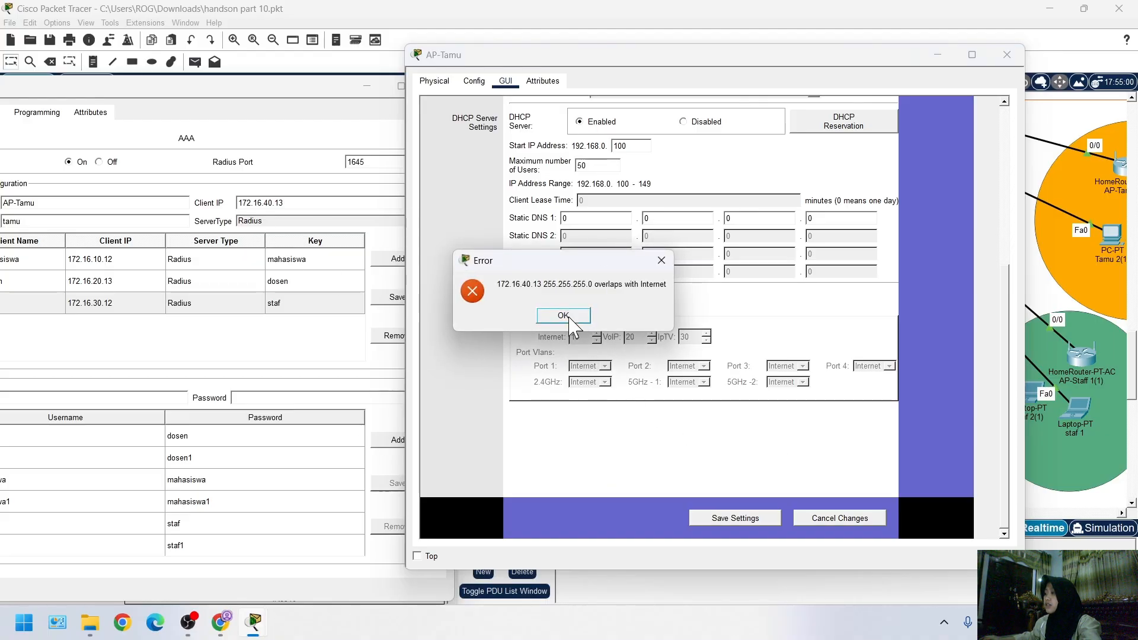
{"action": "left_click", "coordinate": [662, 261]}
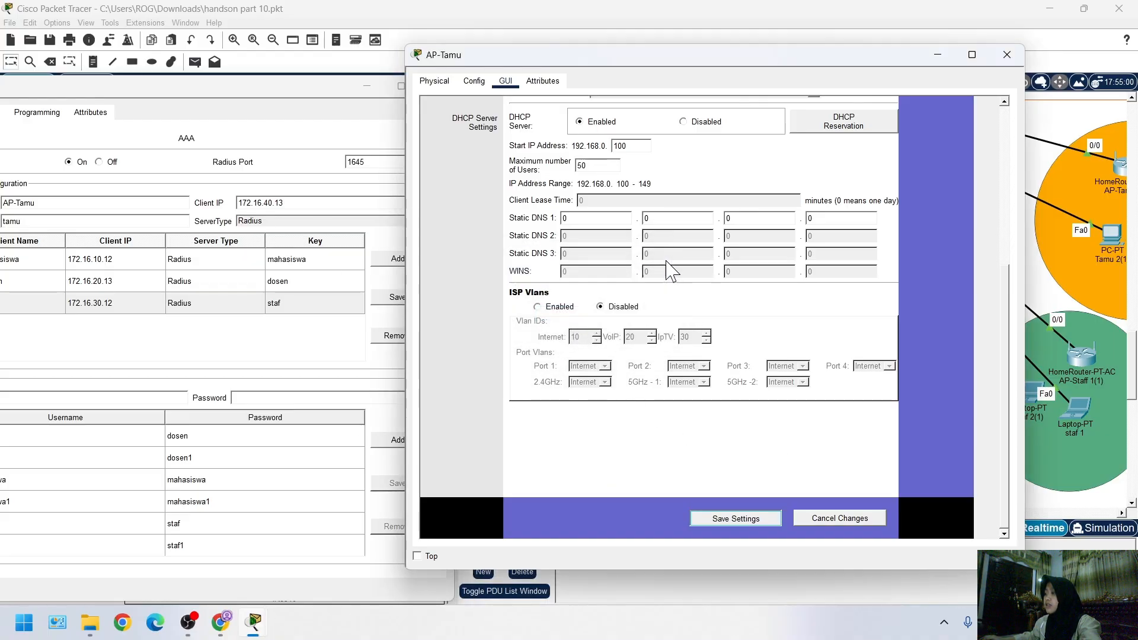
Save AP-Tamu's Network Setup with router IP address 172.16.40.13 and check the resulting settings
{"action": "left_click", "coordinate": [720, 520]}
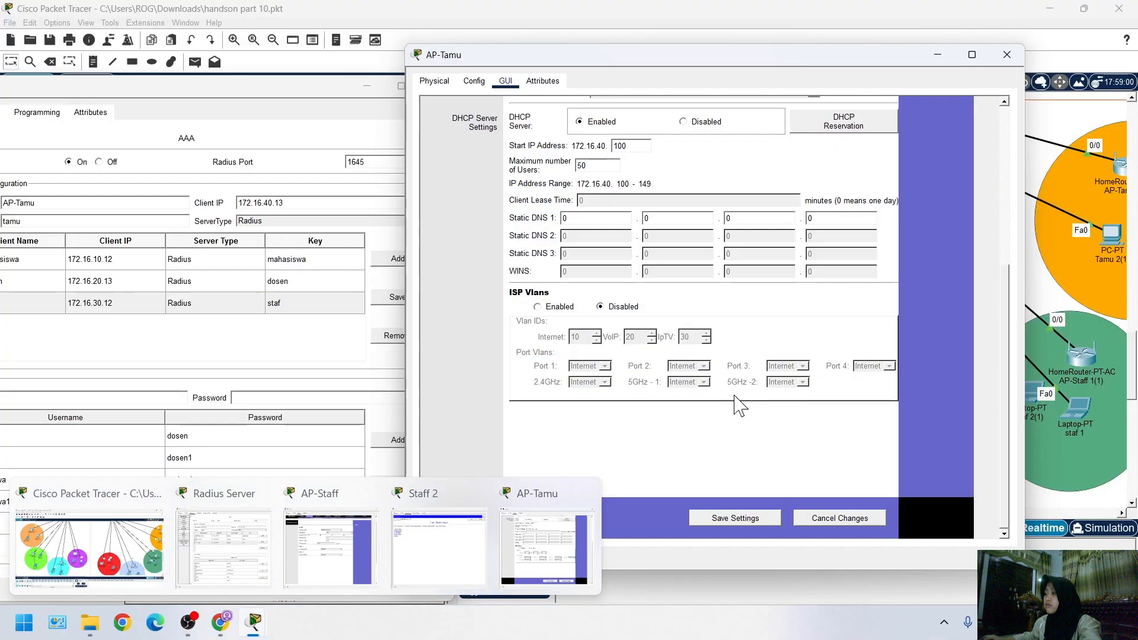
{"action": "scroll", "coordinate": [739, 446], "scroll_direction": "up", "scroll_amount": 5}
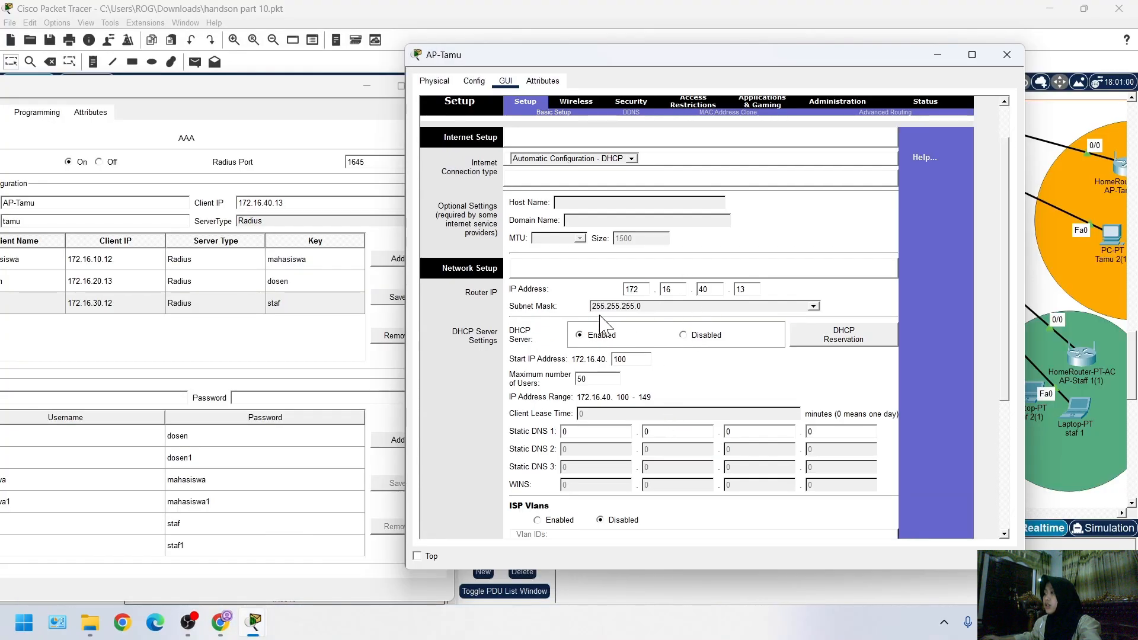
{"action": "scroll", "coordinate": [561, 172], "scroll_direction": "up", "scroll_amount": 2}
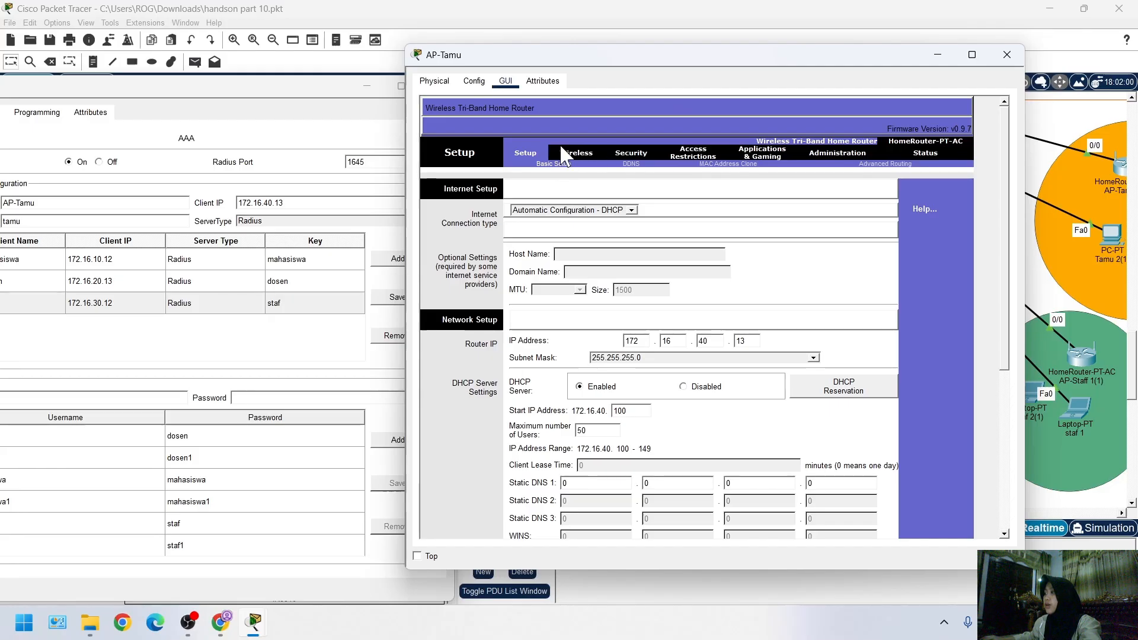
In AP-Tamu's basic wireless settings, disable SSID broadcast on both 5 GHz bands and set the 2.4 GHz channel to 6 - 2.437GHz
{"action": "left_click", "coordinate": [574, 152]}
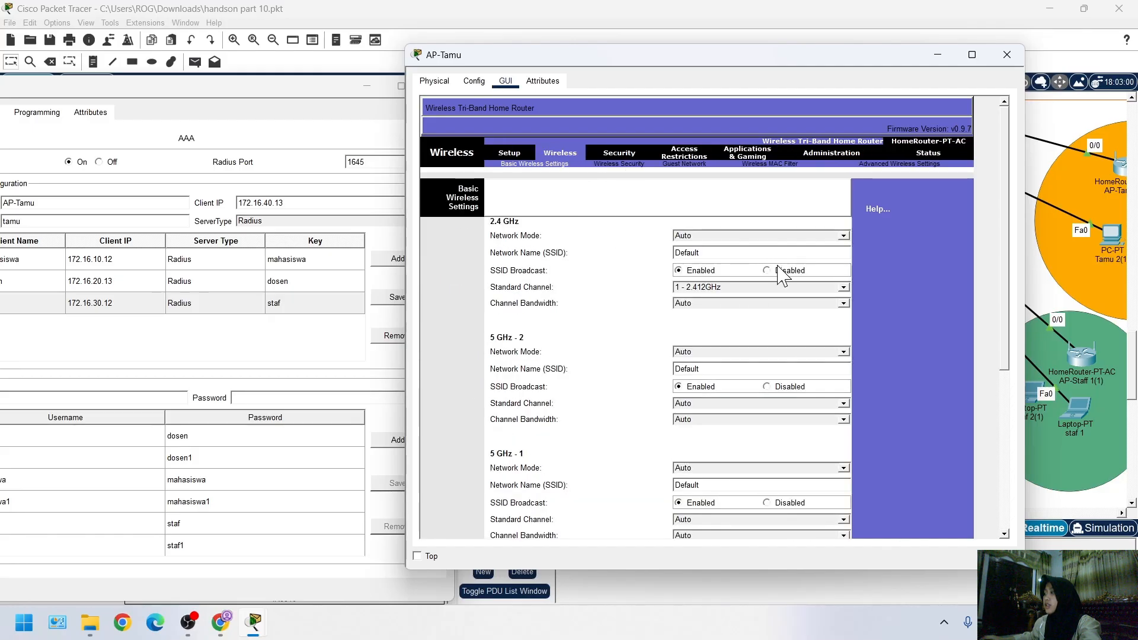
{"action": "scroll", "coordinate": [791, 332], "scroll_direction": "down", "scroll_amount": 1}
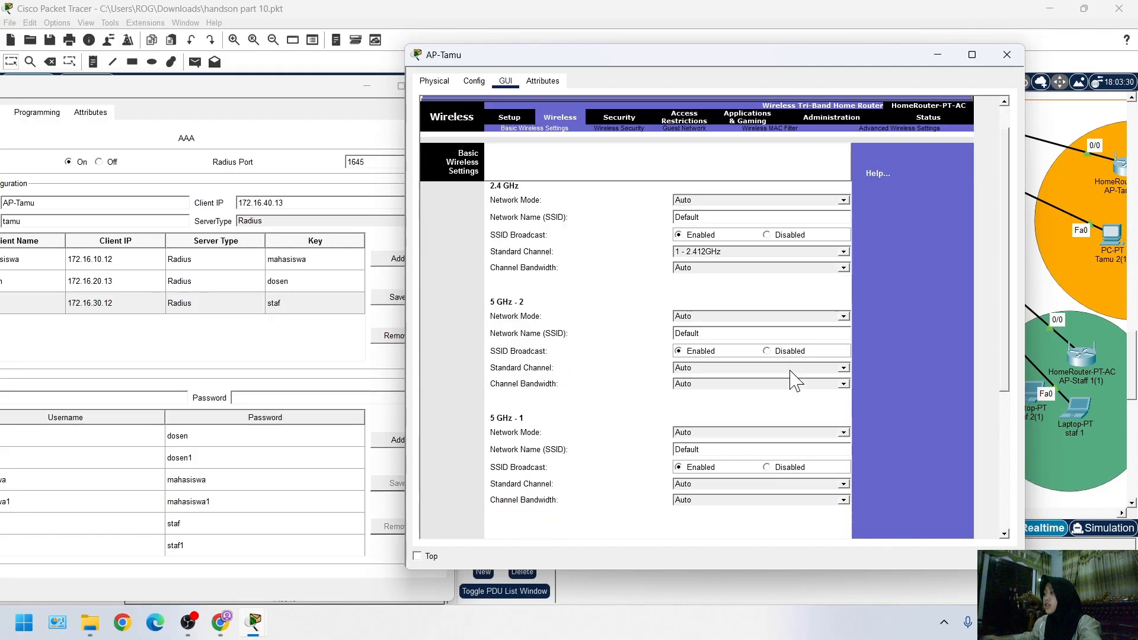
{"action": "left_click", "coordinate": [772, 468]}
{"action": "left_click", "coordinate": [699, 252]}
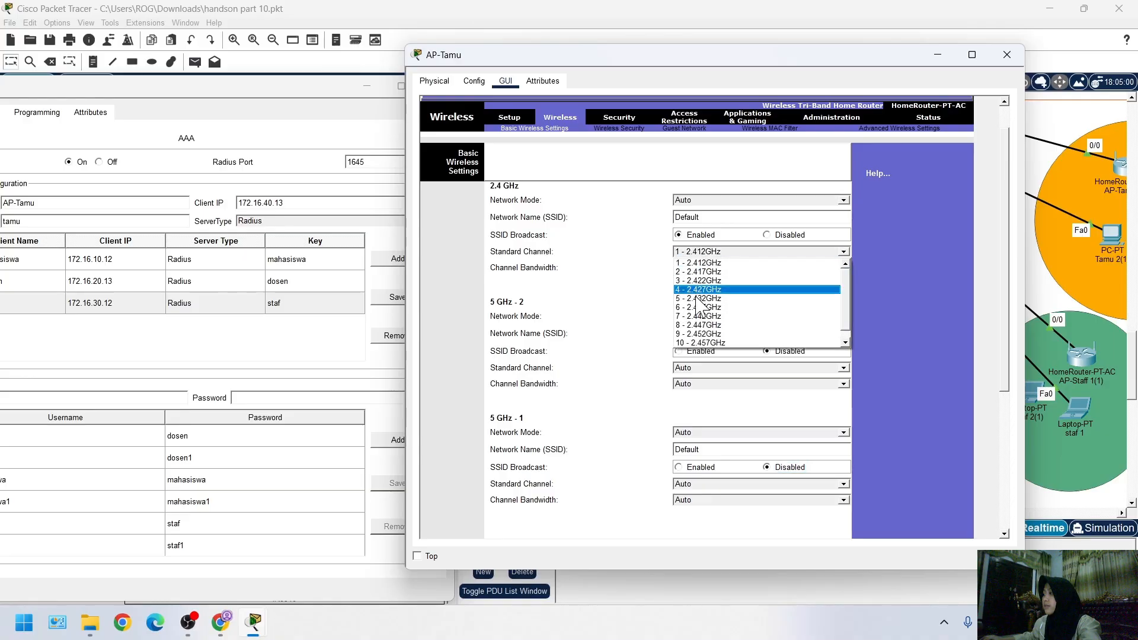
{"action": "left_click", "coordinate": [706, 304]}
Name the 2.4 GHz network AP-Tamu and save the basic wireless settings
{"action": "left_click", "coordinate": [709, 217]}
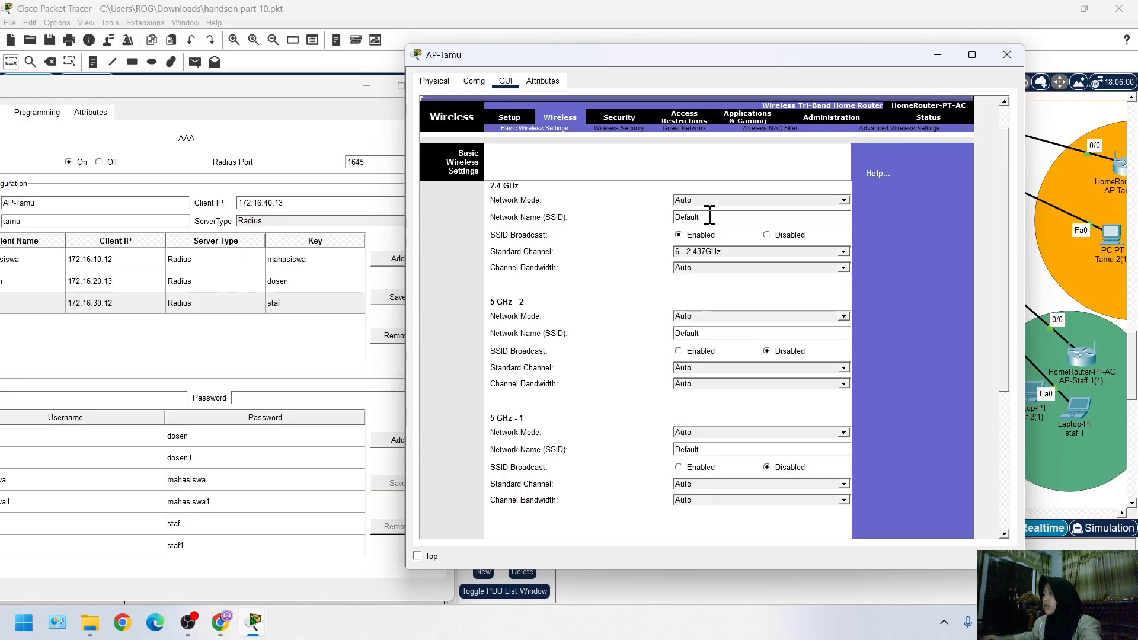
{"action": "left_click_drag", "start_coordinate": [715, 216], "coordinate": [665, 220]}
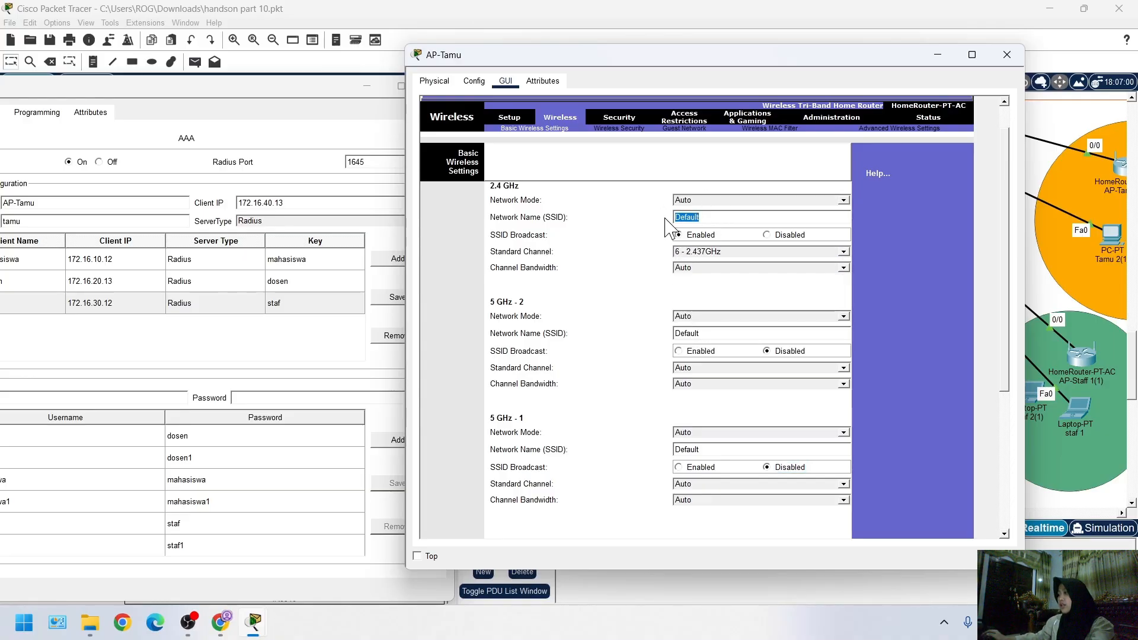
{"action": "key", "text": "Tab"}
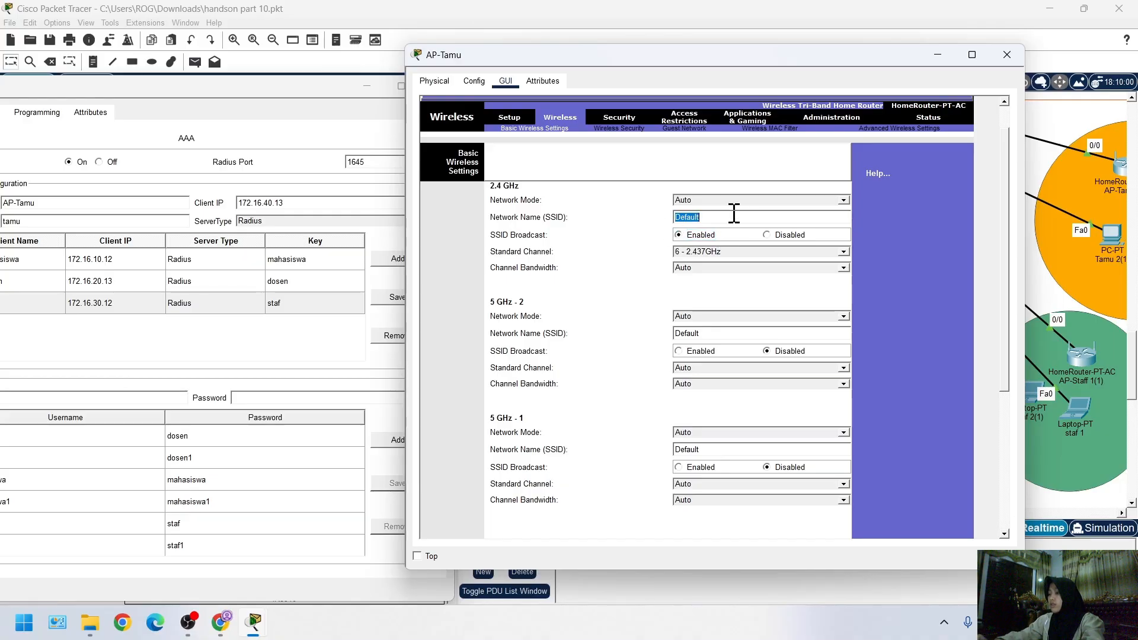
{"action": "type", "text": "AP"}
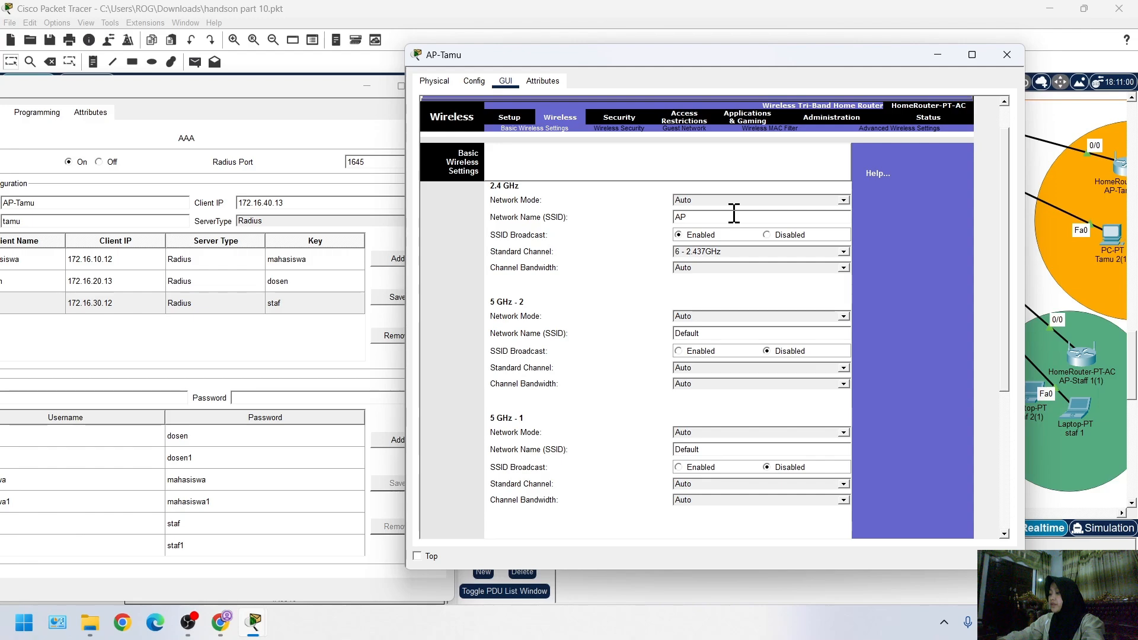
{"action": "type", "text": "-"}
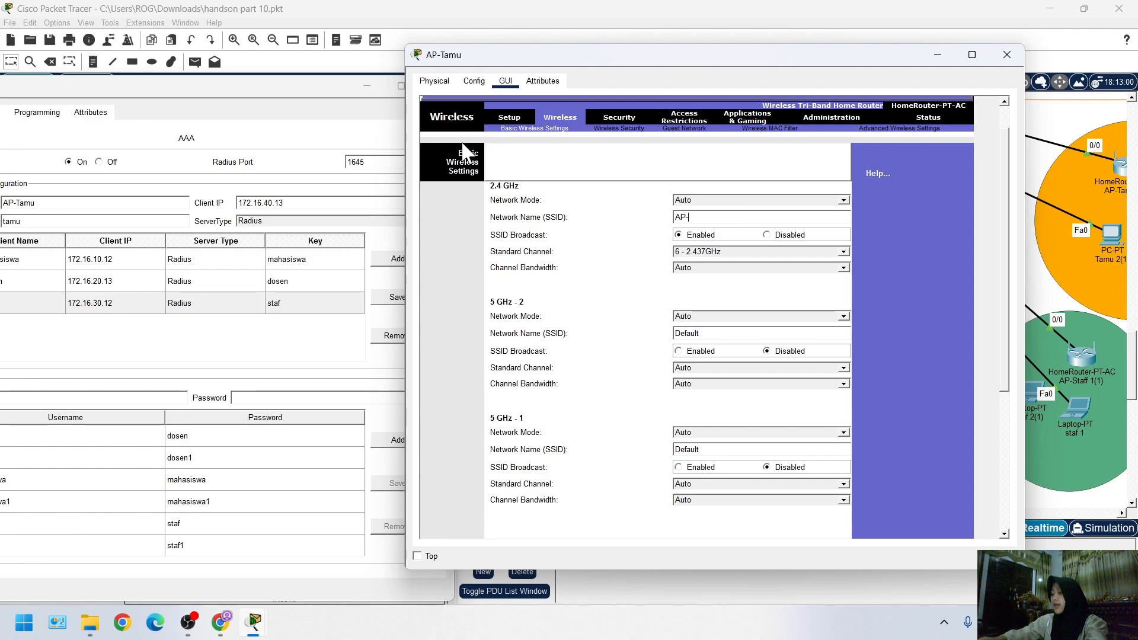
{"action": "type", "text": "StafTamu"}
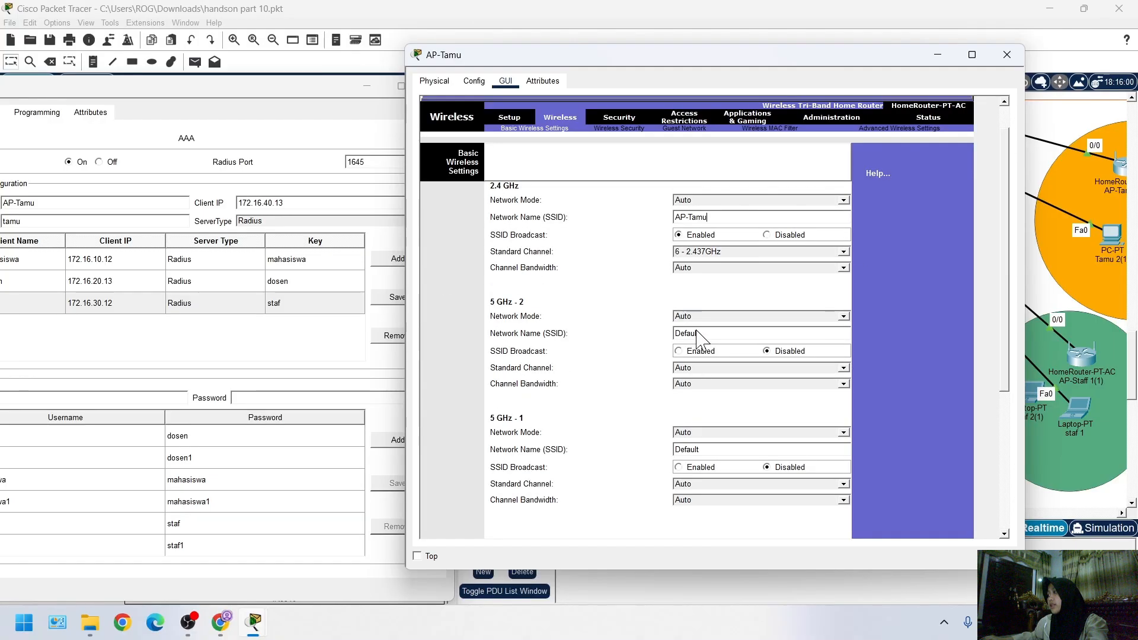
{"action": "scroll", "coordinate": [644, 376], "scroll_direction": "down", "scroll_amount": 5}
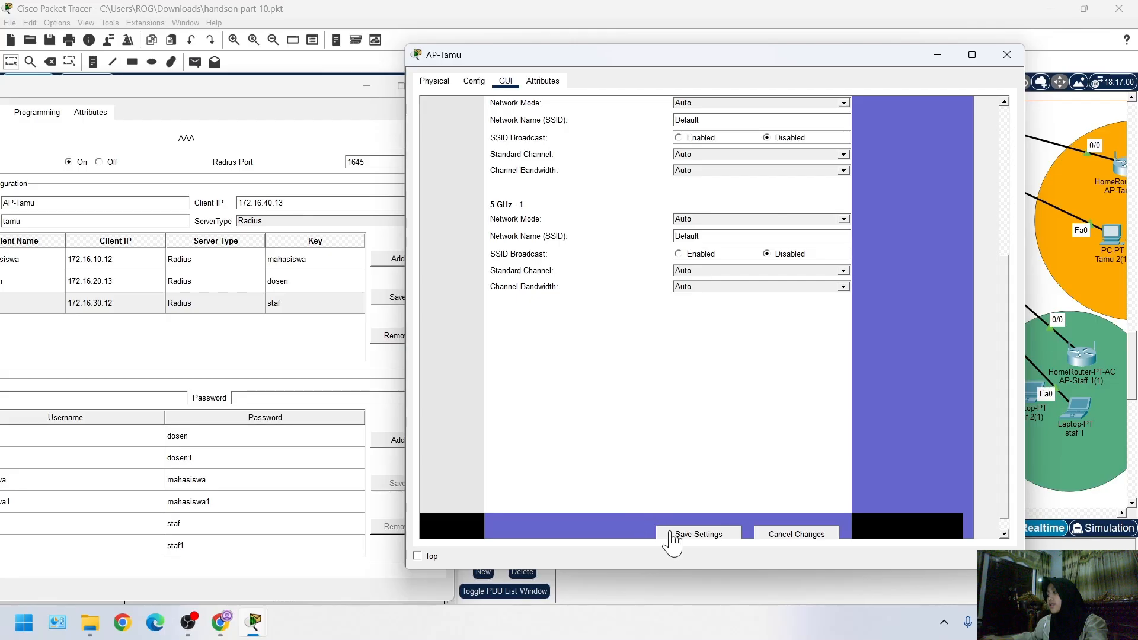
{"action": "left_click", "coordinate": [711, 412]}
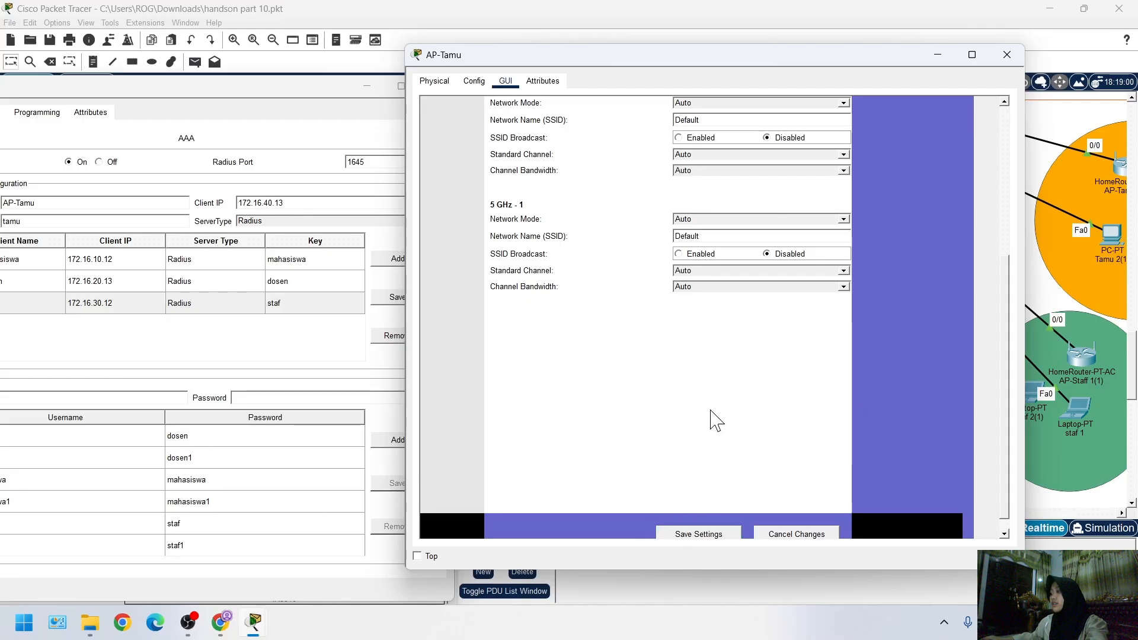
{"action": "scroll", "coordinate": [750, 403], "scroll_direction": "up", "scroll_amount": 2}
{"action": "scroll", "coordinate": [750, 412], "scroll_direction": "down", "scroll_amount": 3}
{"action": "left_click", "coordinate": [687, 517]}
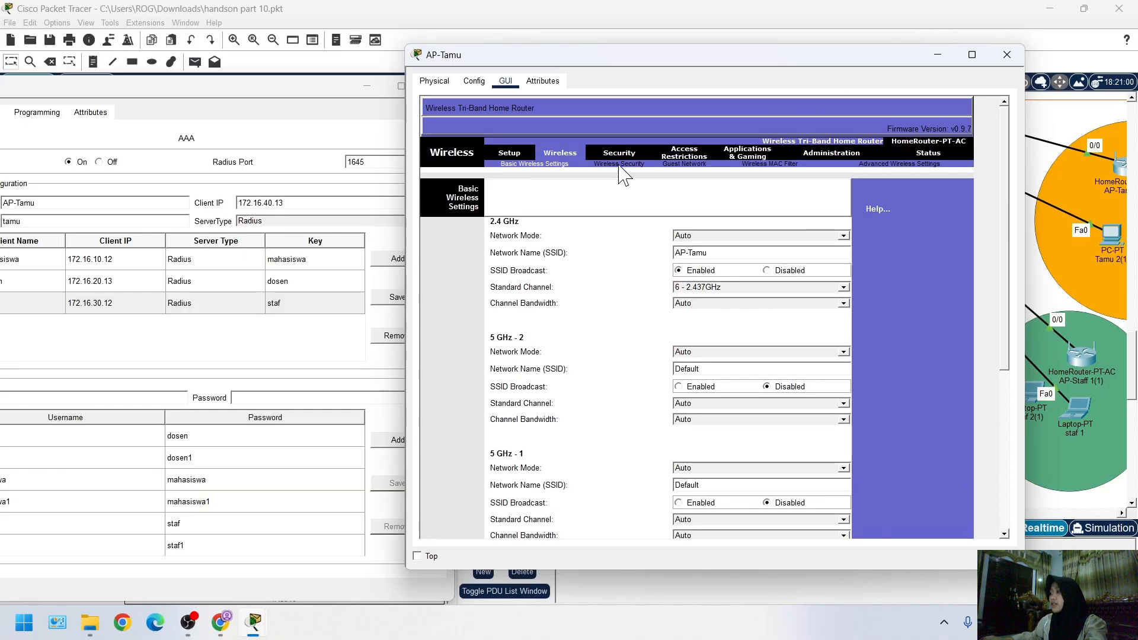
Set AP-Tamu's 2.4 GHz wireless security to WPA2 Enterprise with RADIUS server 20.20.1.20
{"action": "left_click", "coordinate": [616, 165]}
{"action": "left_click", "coordinate": [687, 241]}
{"action": "left_click", "coordinate": [695, 301]}
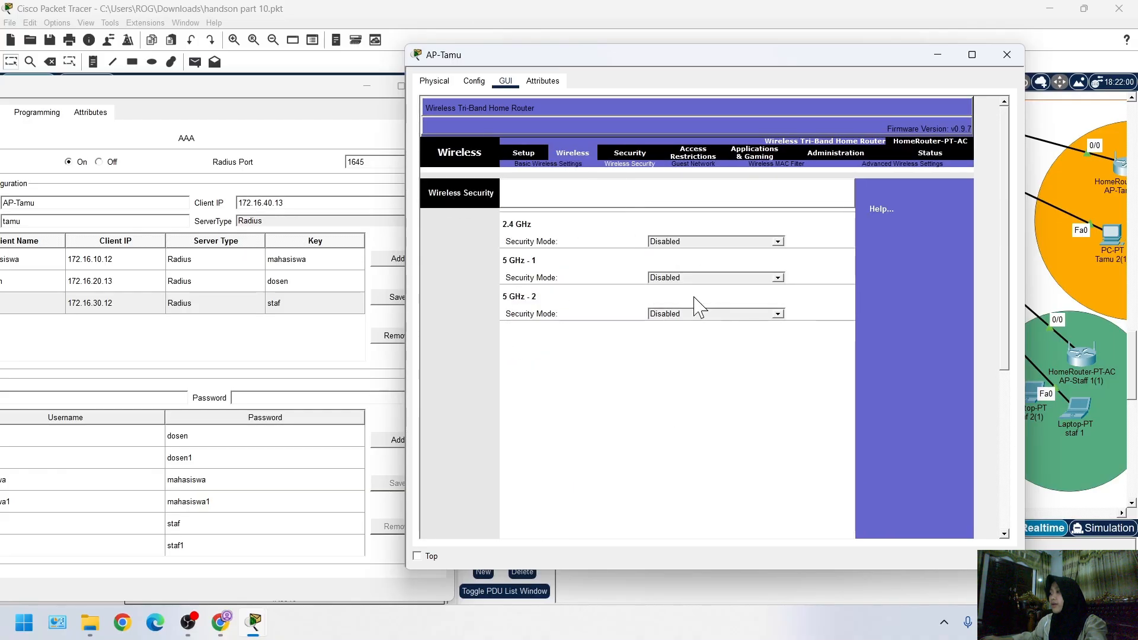
{"action": "left_click", "coordinate": [614, 275]}
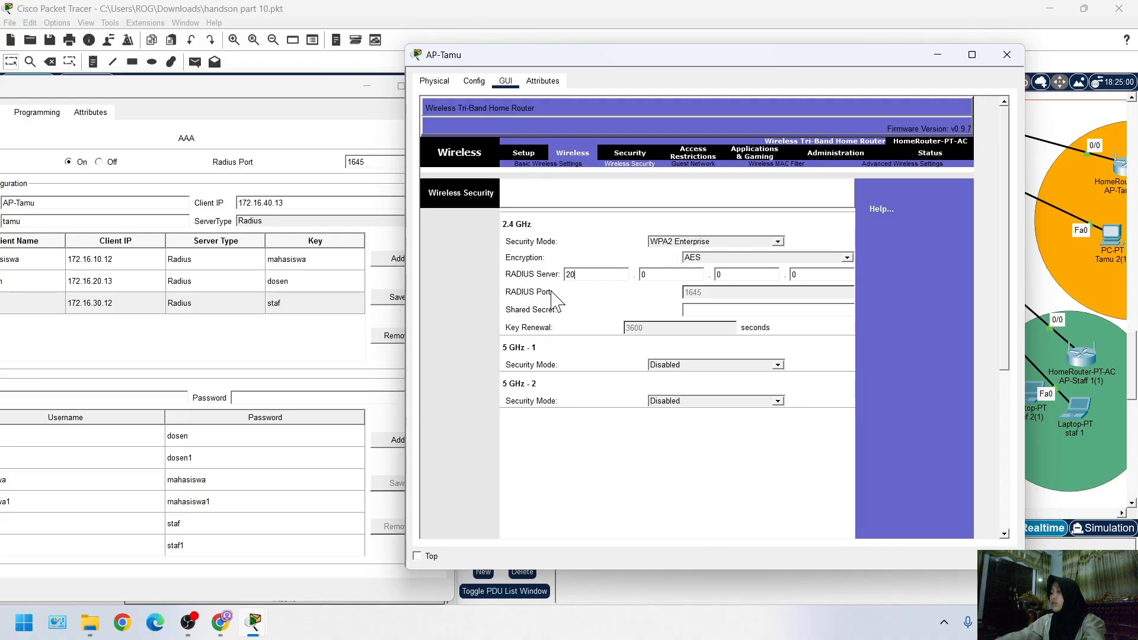
{"action": "type", "text": "20.20.1.20"}
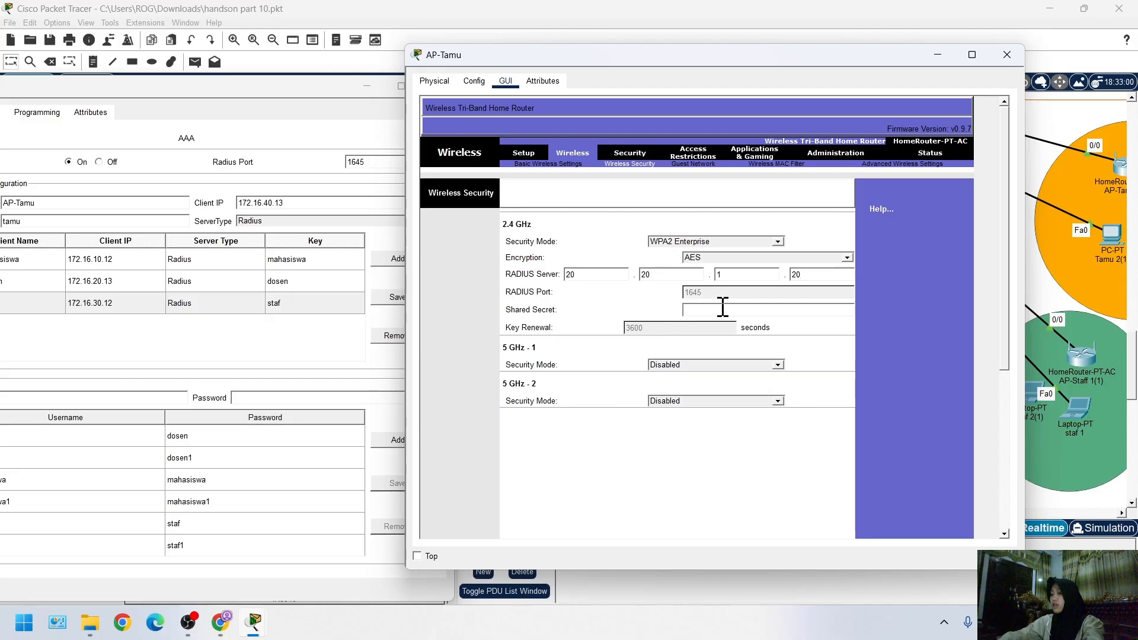
Enter the RADIUS shared secret for AP-Tamu's 2.4 GHz band and save the wireless security settings
{"action": "type", "text": "tamu"}
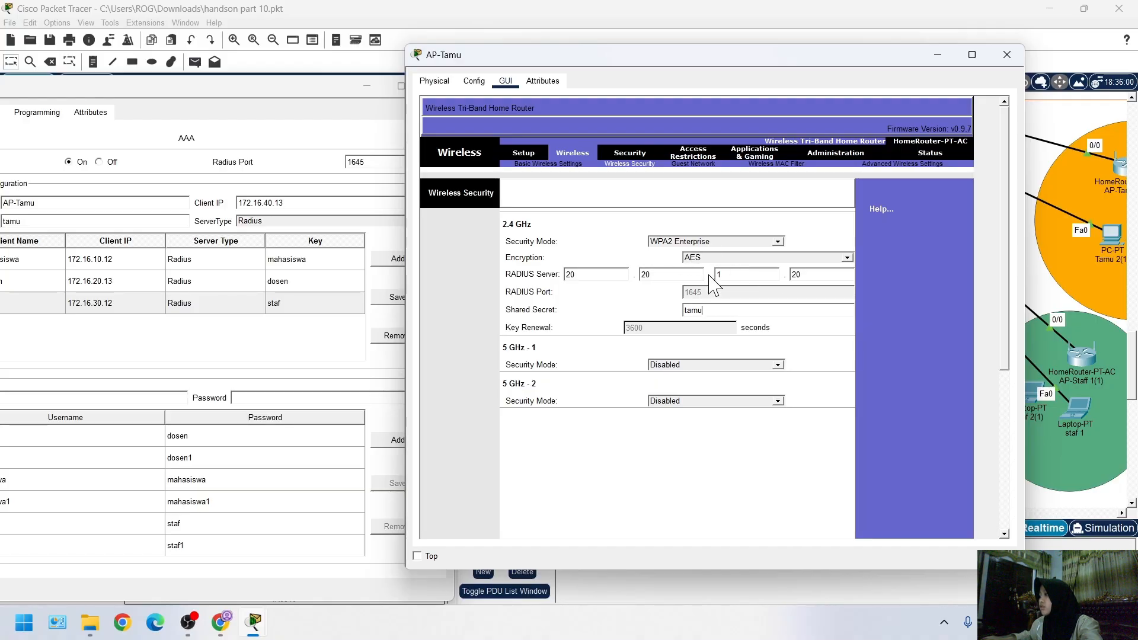
{"action": "scroll", "coordinate": [645, 448], "scroll_direction": "down", "scroll_amount": 5}
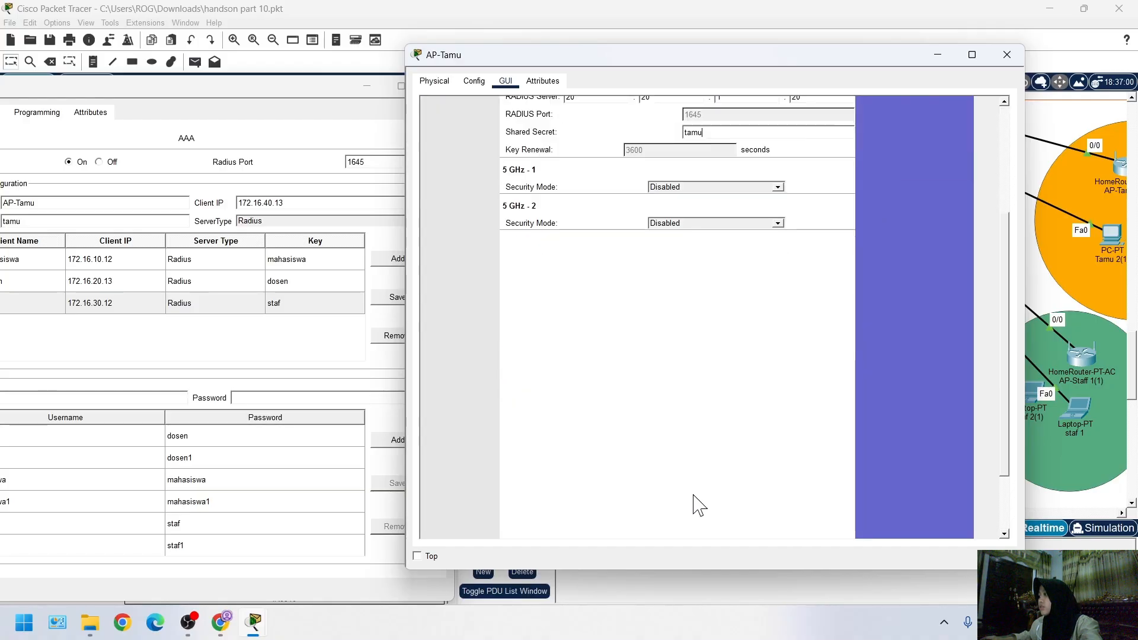
{"action": "left_click", "coordinate": [687, 518]}
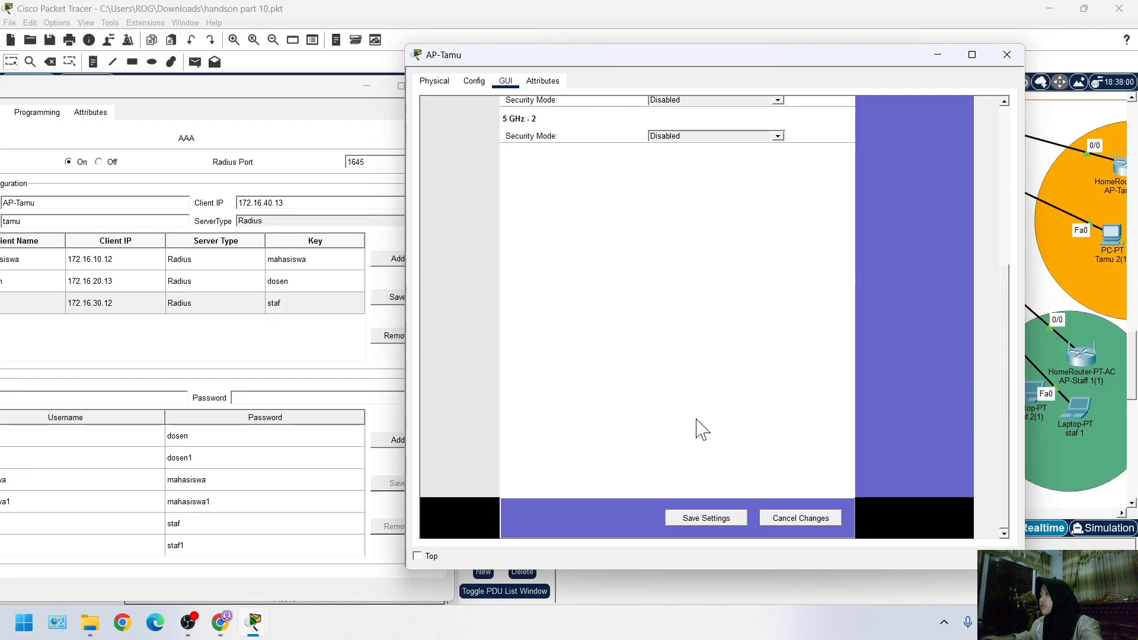
{"action": "left_click", "coordinate": [701, 516]}
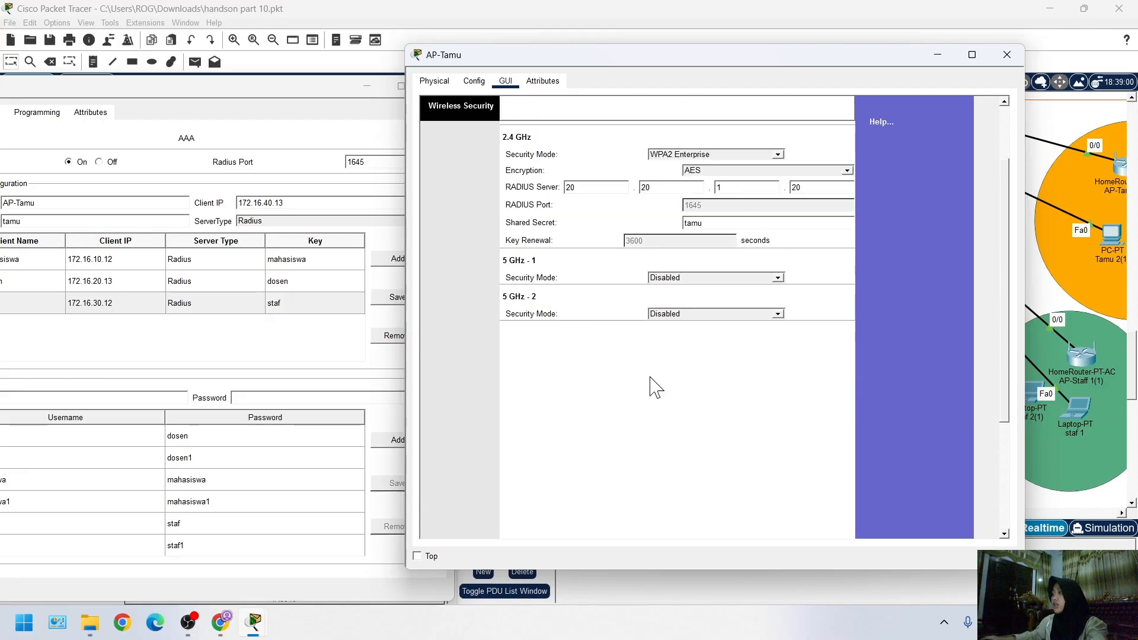
{"action": "scroll", "coordinate": [700, 442], "scroll_direction": "down", "scroll_amount": 3}
{"action": "scroll", "coordinate": [708, 498], "scroll_direction": "down", "scroll_amount": 2}
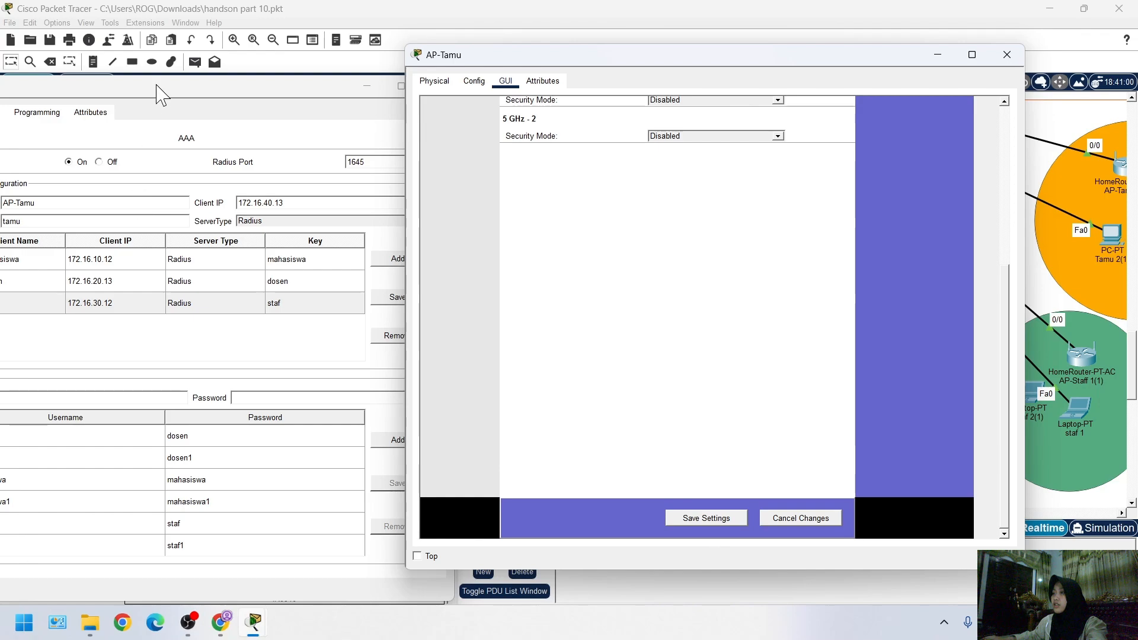
Add the filled-in AP-Tamu entry to the Radius Server's AAA client list and select it for review
{"action": "left_click_drag", "start_coordinate": [156, 85], "coordinate": [366, 76]}
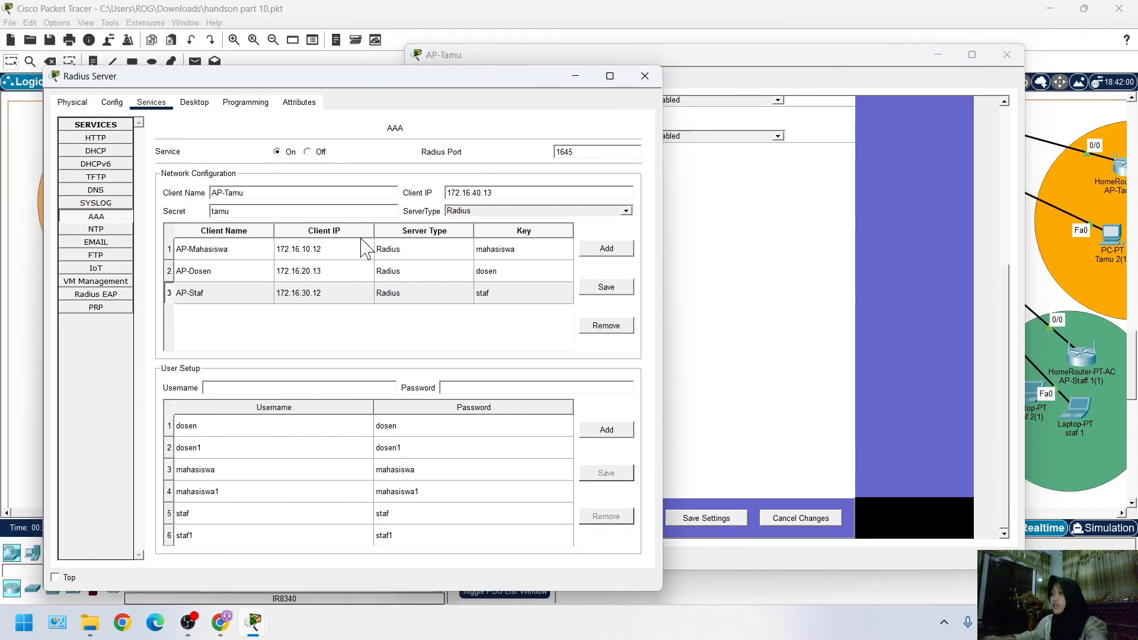
{"action": "left_click", "coordinate": [607, 249]}
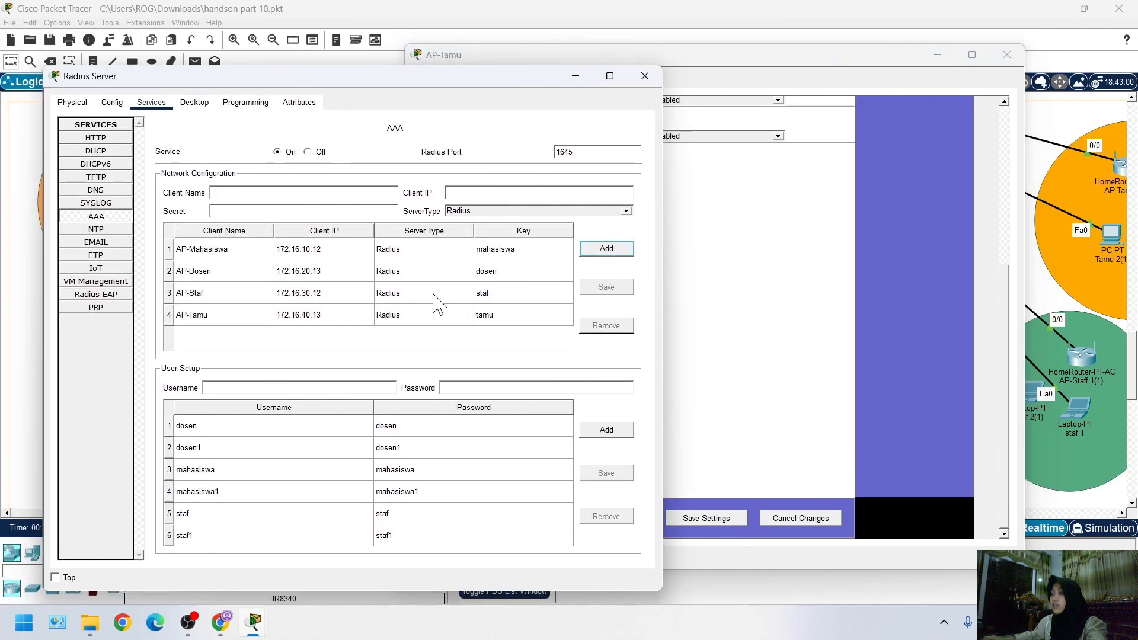
{"action": "left_click", "coordinate": [282, 319]}
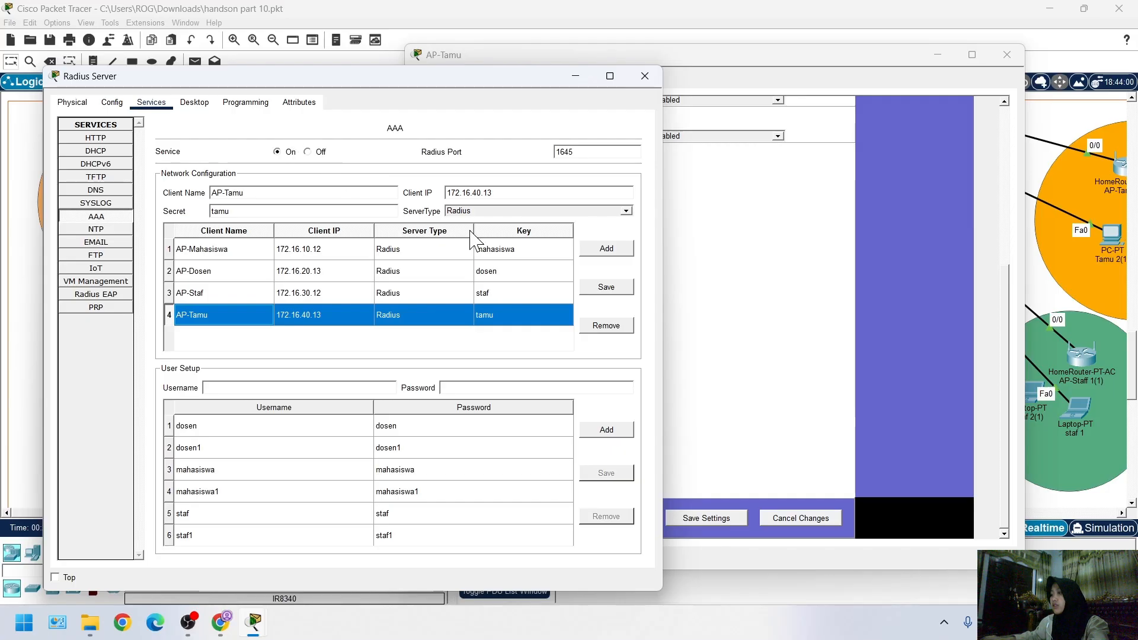
Close the AP-Staff window and return to the network topology
{"action": "left_click", "coordinate": [767, 318]}
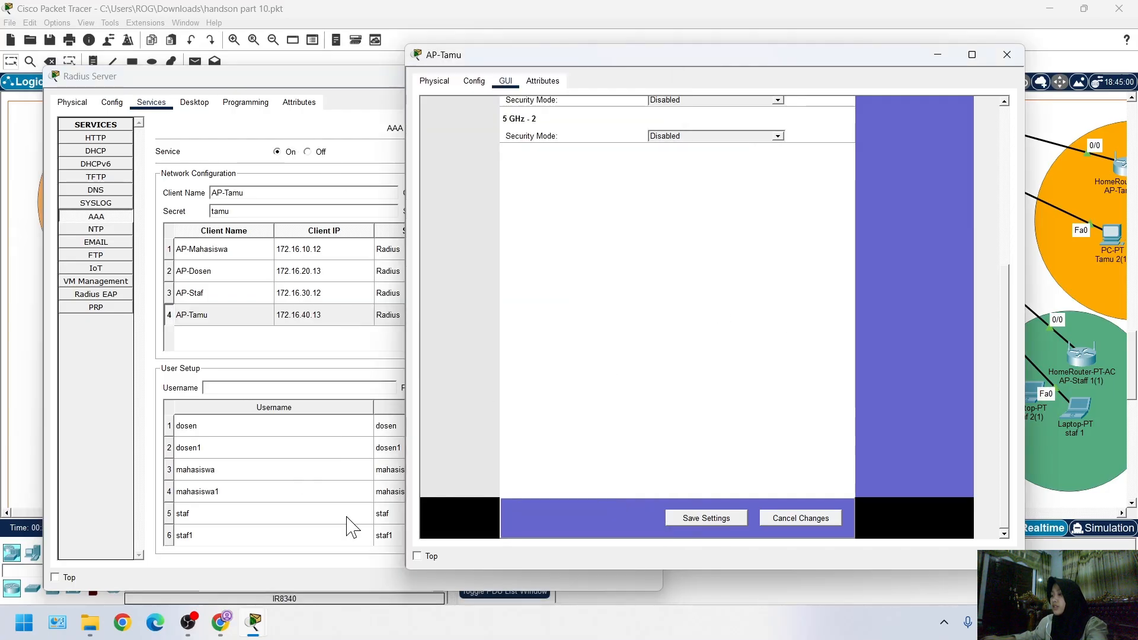
{"action": "mouse_move", "coordinate": [259, 632]}
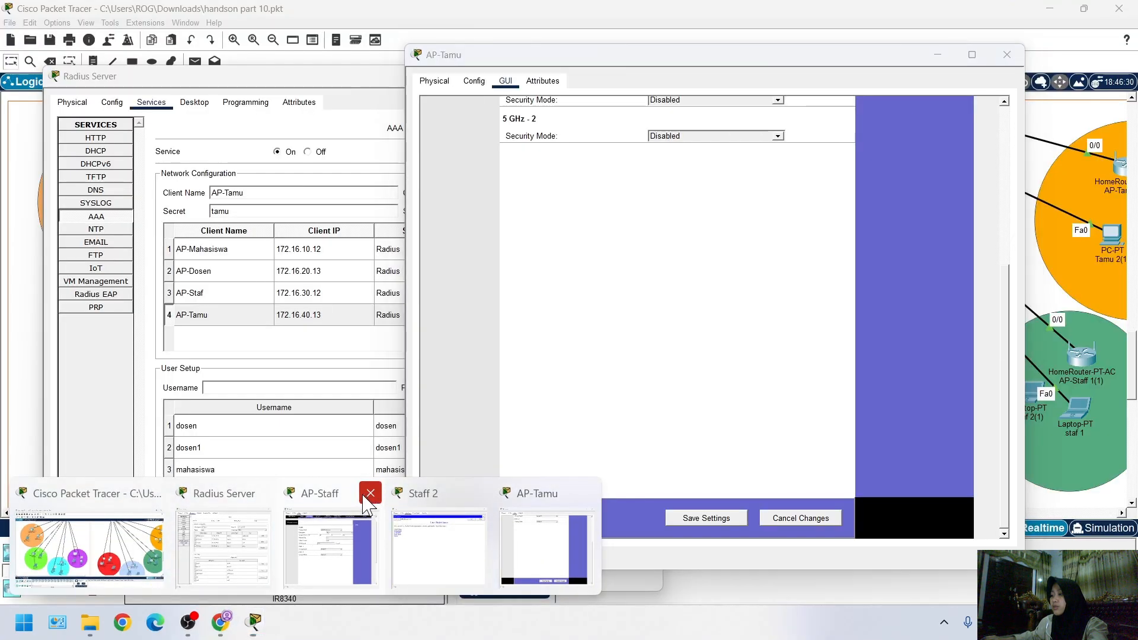
{"action": "left_click", "coordinate": [369, 495]}
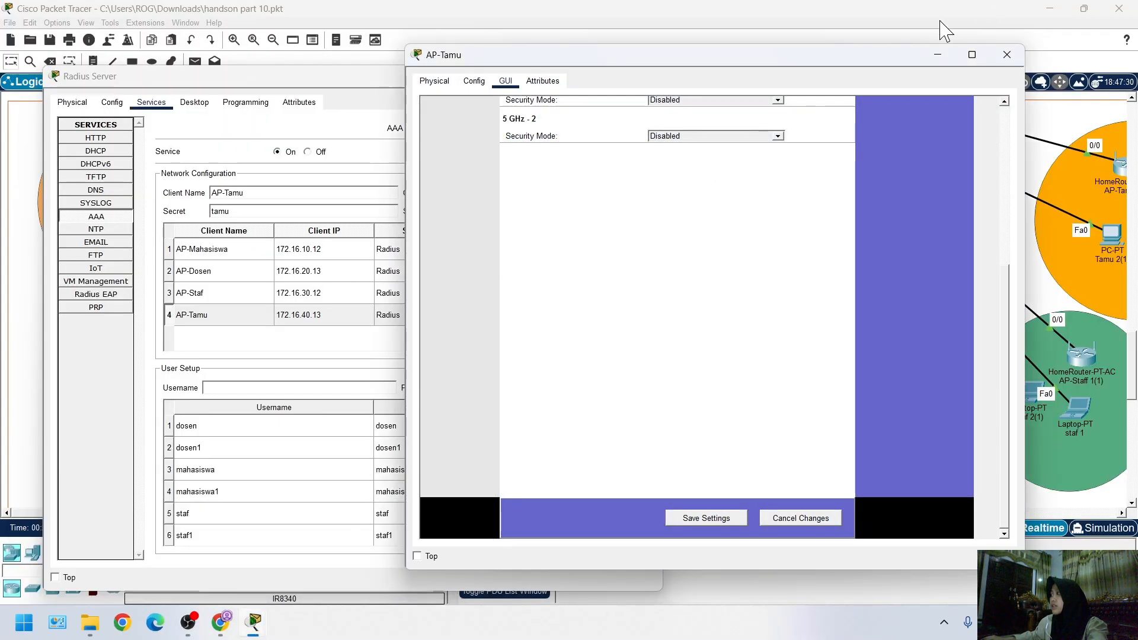
{"action": "left_click", "coordinate": [941, 21]}
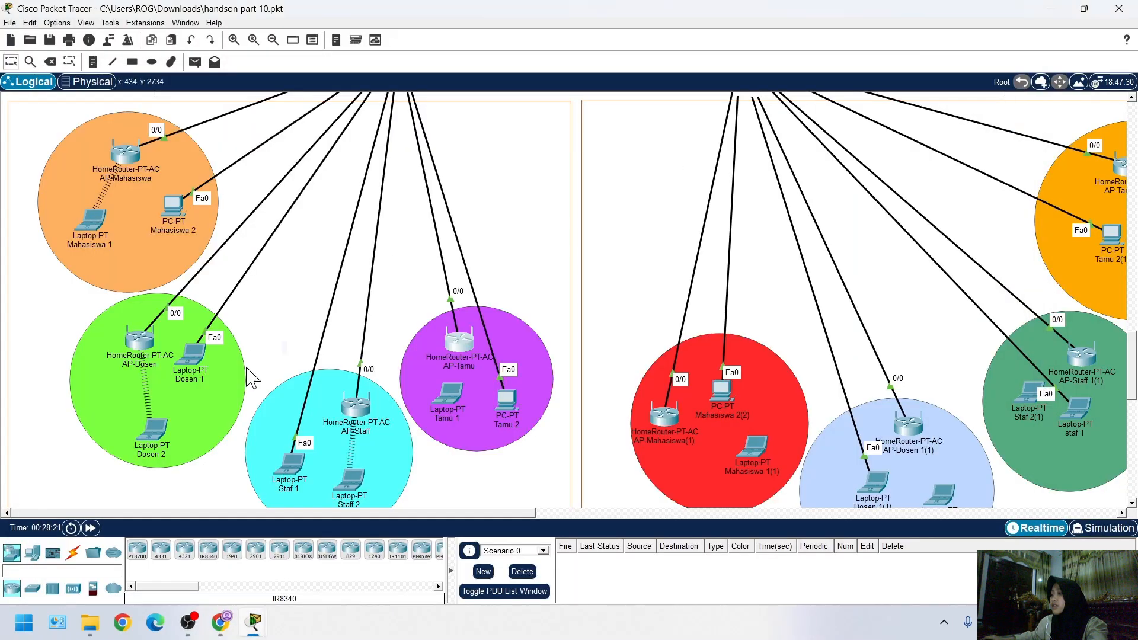
Power off laptop Tamu 1, replace its Ethernet module with a WPC300N wireless module, and power it back on
{"action": "scroll", "coordinate": [442, 368], "scroll_direction": "down", "scroll_amount": 2}
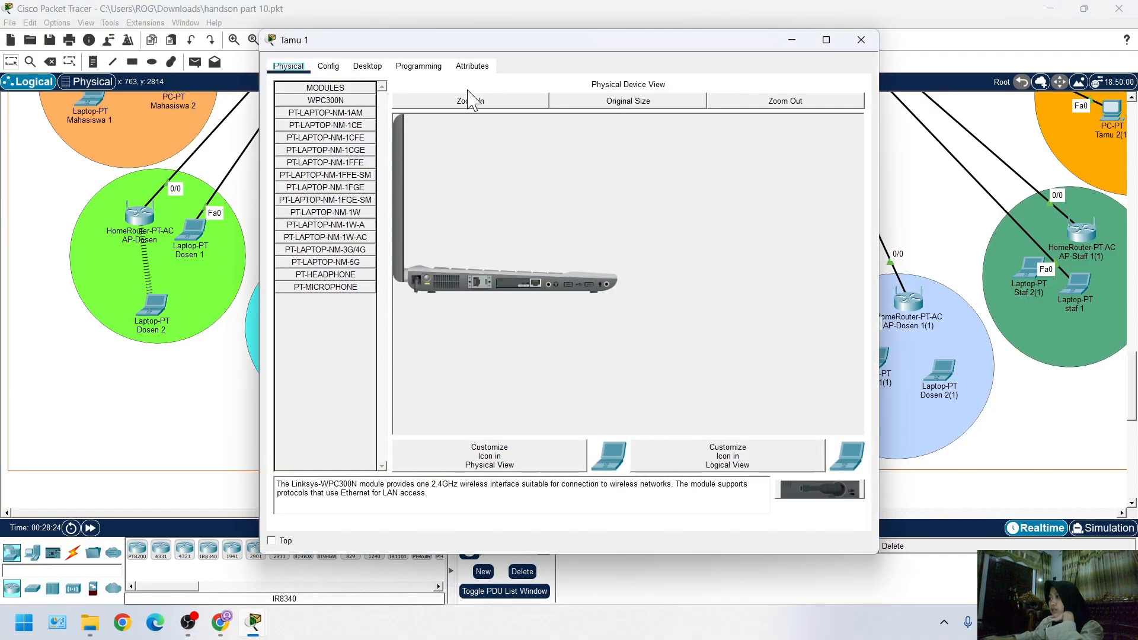
{"action": "left_click", "coordinate": [471, 99]}
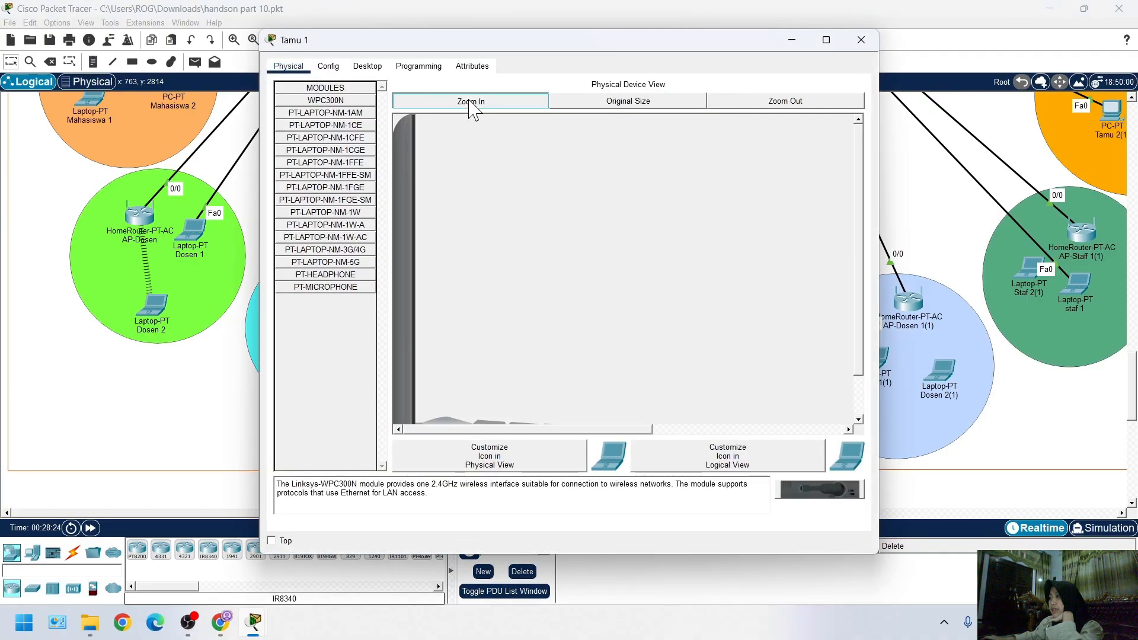
{"action": "left_click", "coordinate": [461, 396]}
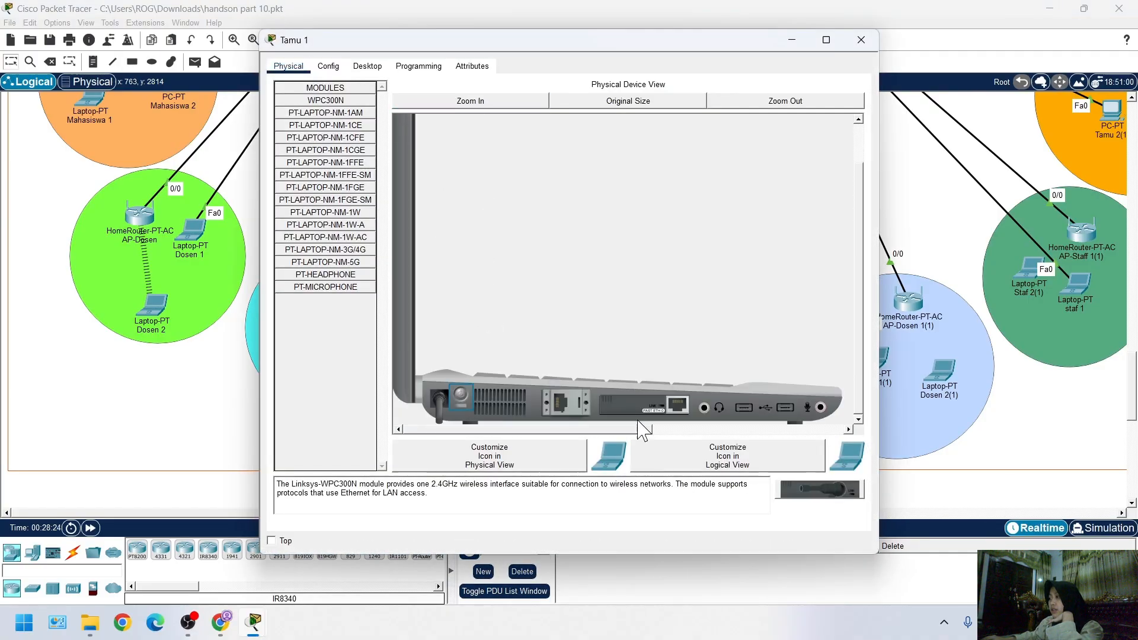
{"action": "left_click_drag", "start_coordinate": [643, 406], "coordinate": [330, 252]}
{"action": "left_click_drag", "start_coordinate": [325, 100], "coordinate": [650, 415]}
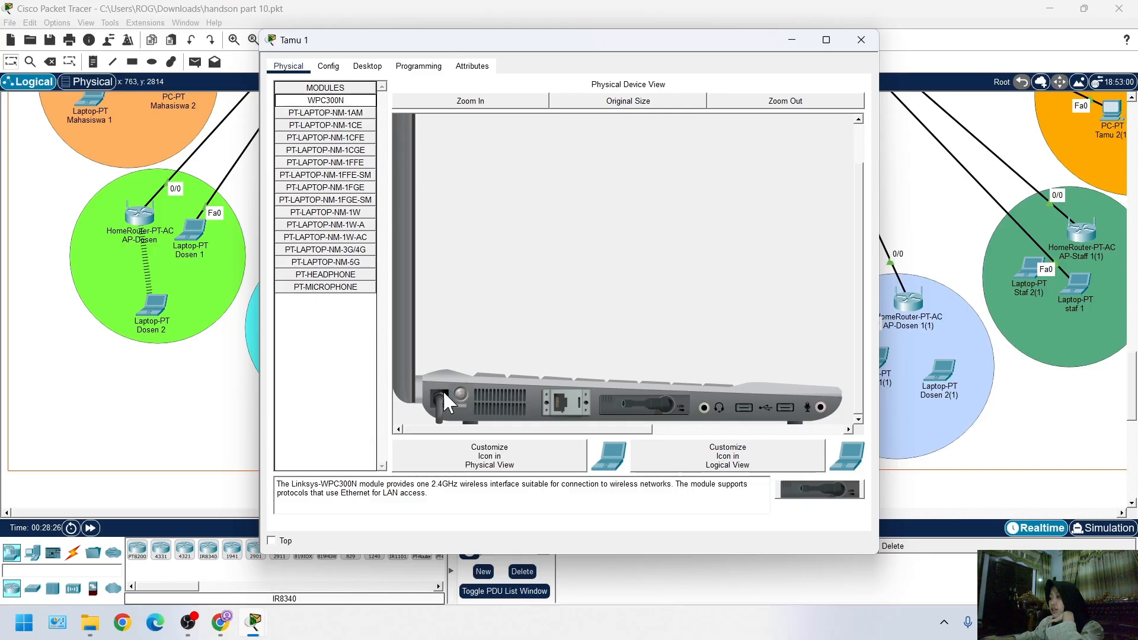
{"action": "left_click", "coordinate": [460, 395]}
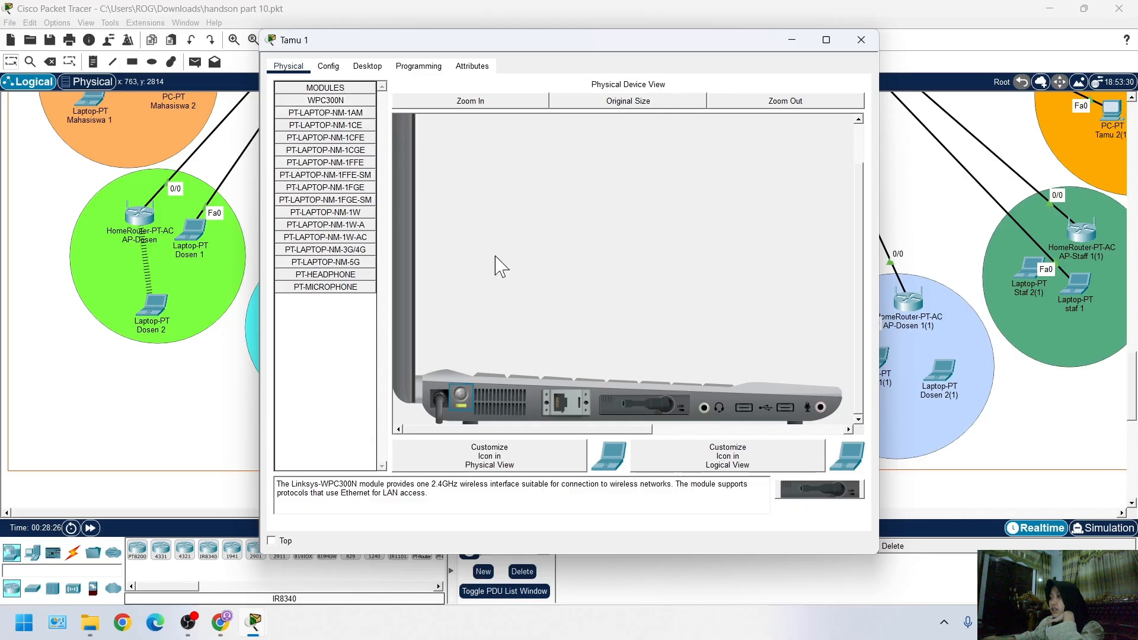
Open Tamu 1's PC Wireless utility, start editing the Default profile, refresh the available wireless networks and select AP-Tamu
{"action": "left_click", "coordinate": [367, 66]}
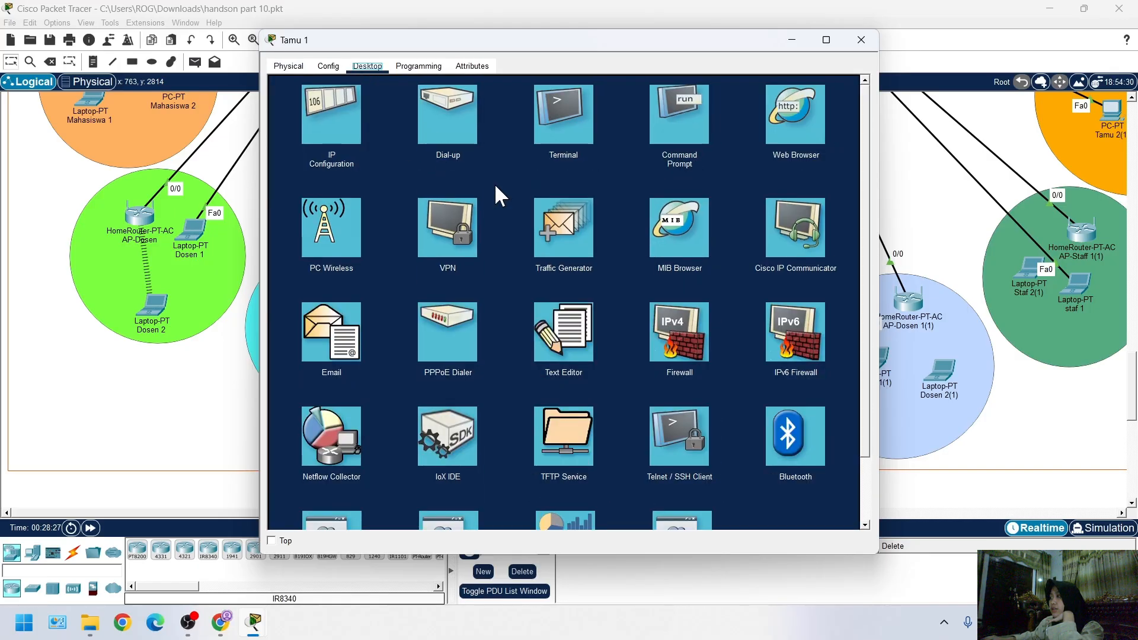
{"action": "left_click", "coordinate": [341, 243]}
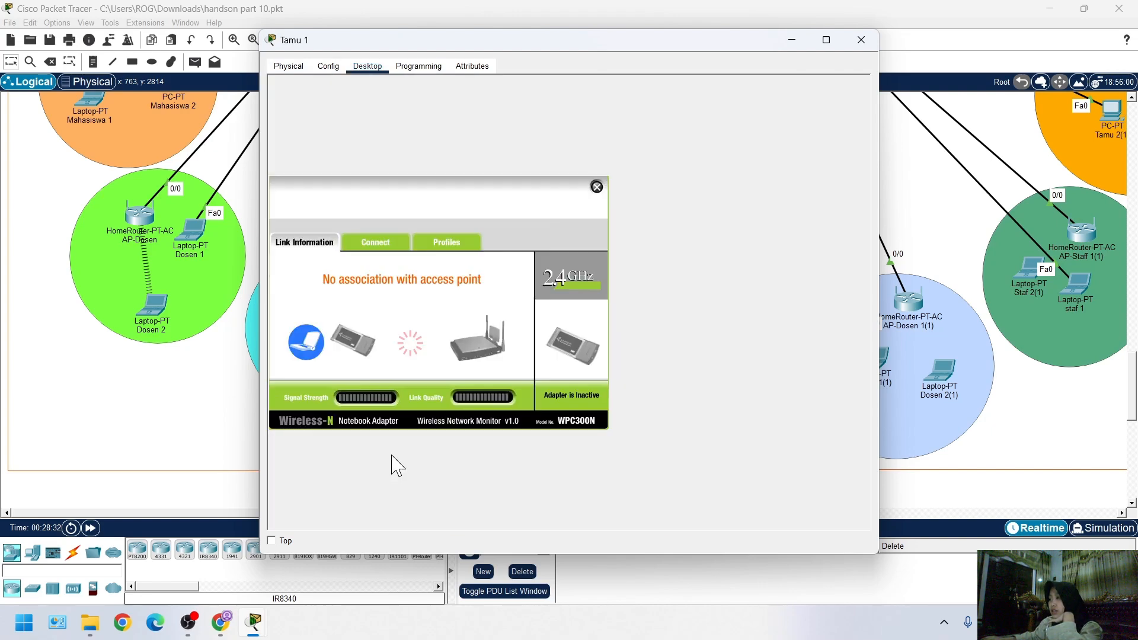
{"action": "left_click", "coordinate": [455, 244]}
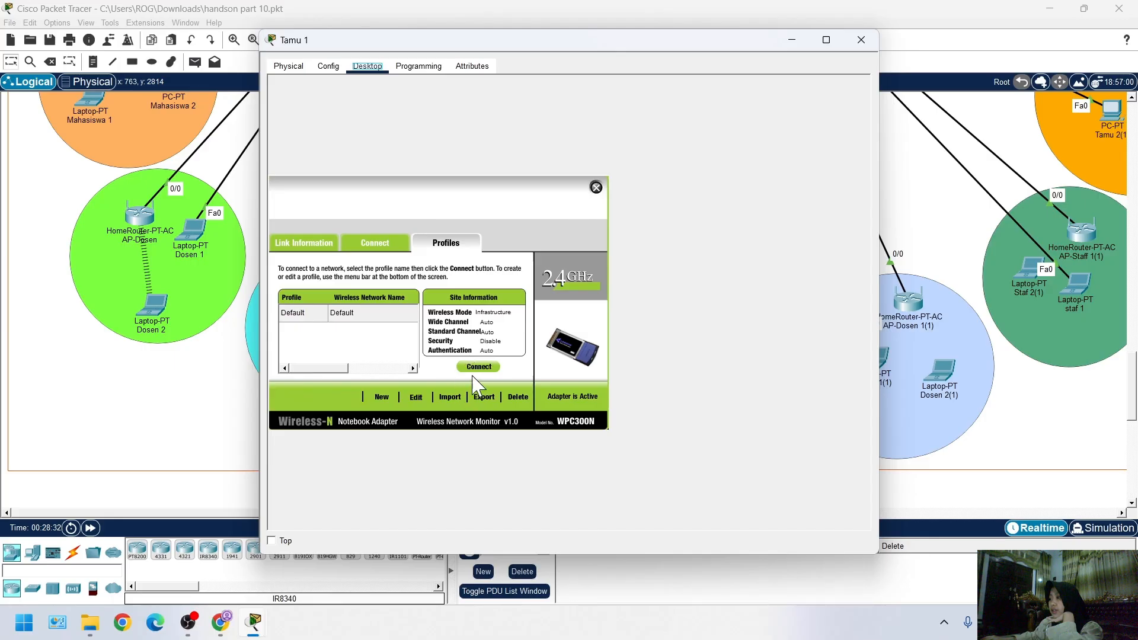
{"action": "left_click", "coordinate": [417, 398]}
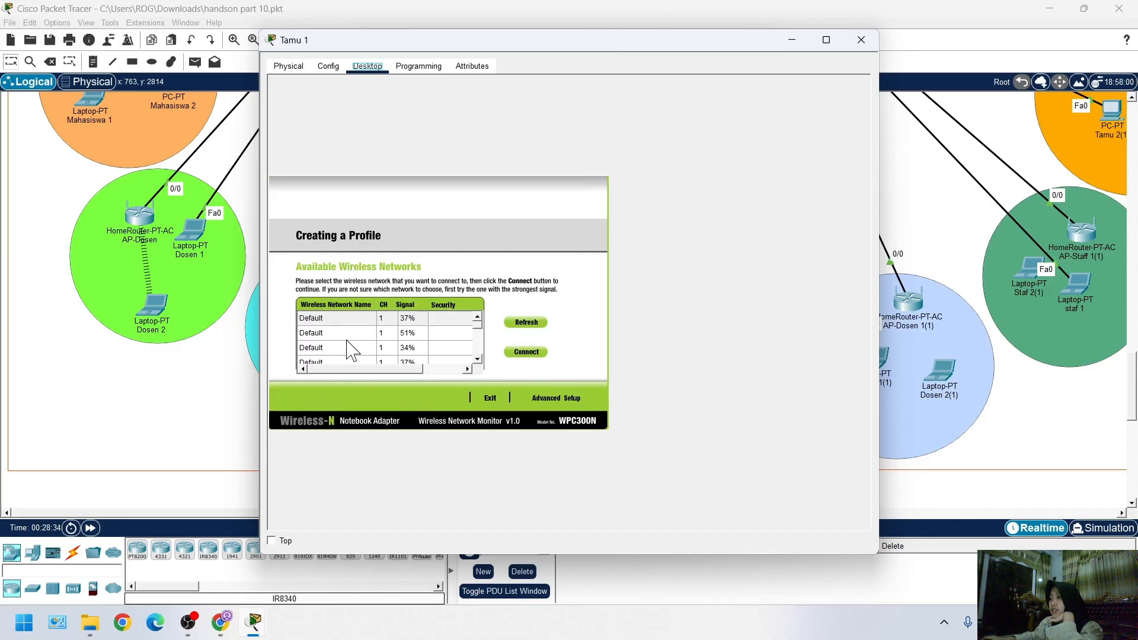
{"action": "scroll", "coordinate": [341, 344], "scroll_direction": "down", "scroll_amount": 3}
{"action": "scroll", "coordinate": [340, 345], "scroll_direction": "up", "scroll_amount": 3}
{"action": "scroll", "coordinate": [340, 344], "scroll_direction": "down", "scroll_amount": 2}
{"action": "left_click", "coordinate": [527, 321]}
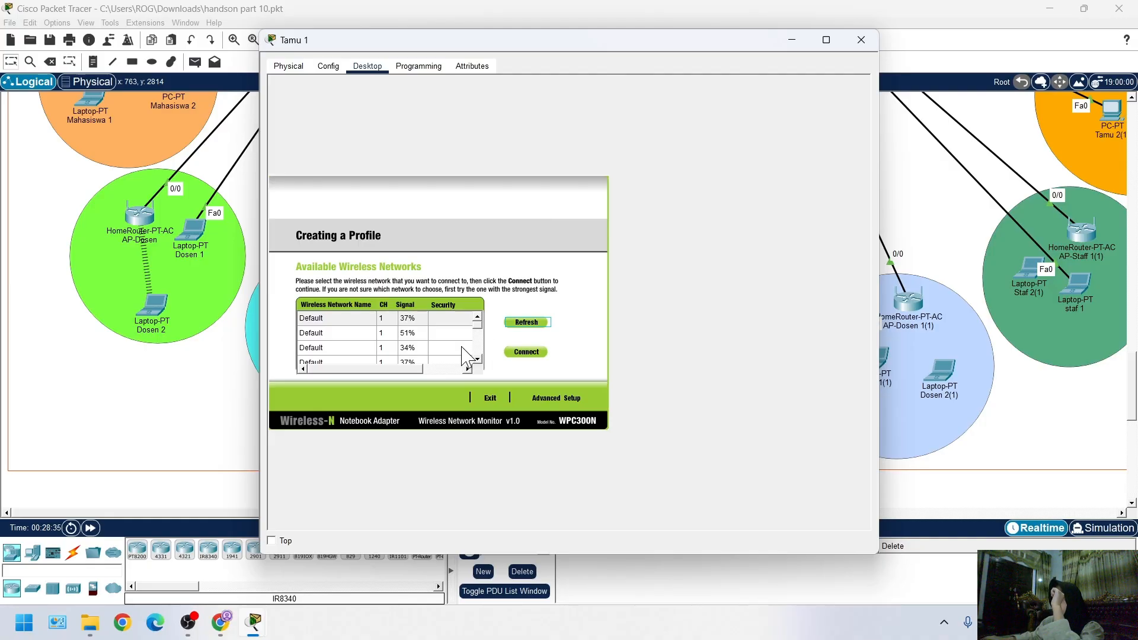
{"action": "scroll", "coordinate": [339, 347], "scroll_direction": "down", "scroll_amount": 3}
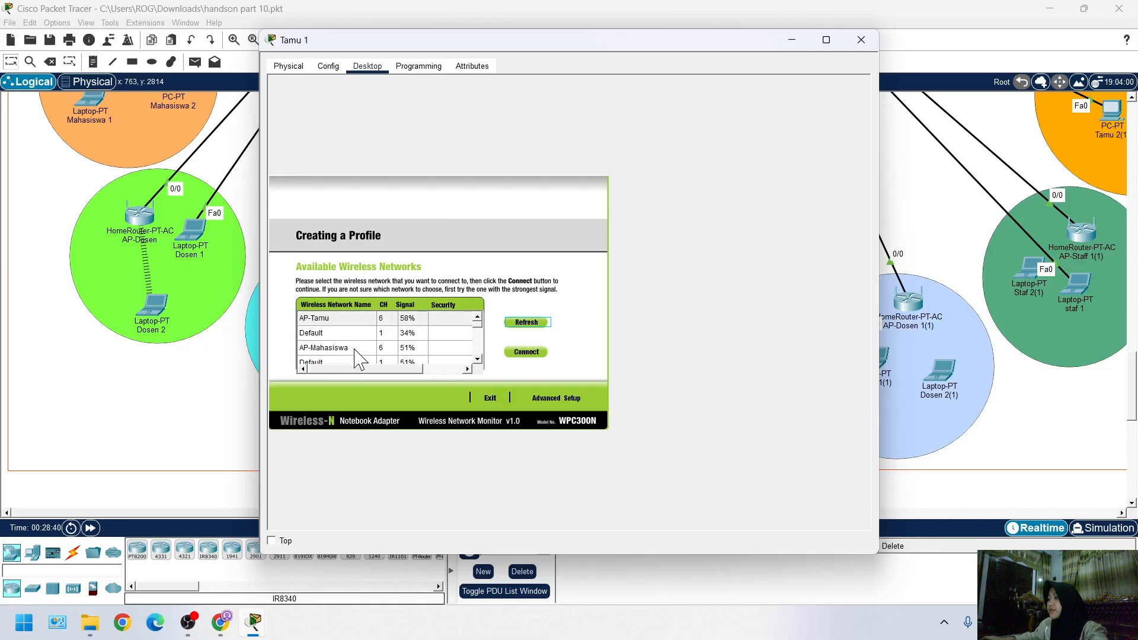
{"action": "left_click", "coordinate": [373, 320]}
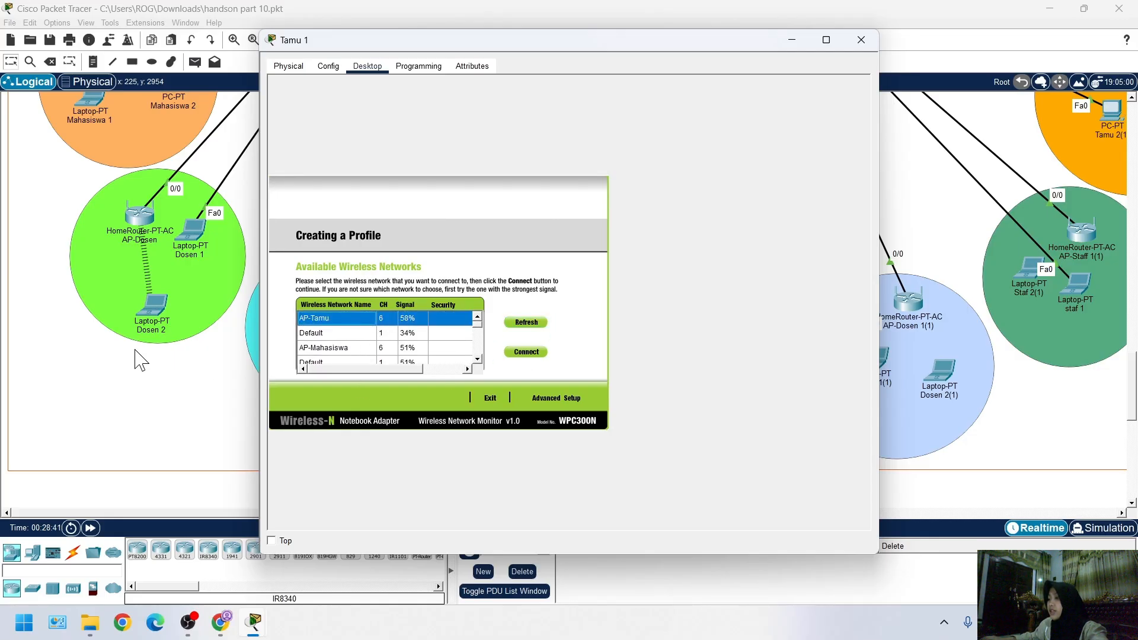
{"action": "scroll", "coordinate": [128, 337], "scroll_direction": "right", "scroll_amount": 3}
{"action": "scroll", "coordinate": [148, 351], "scroll_direction": "right", "scroll_amount": 6}
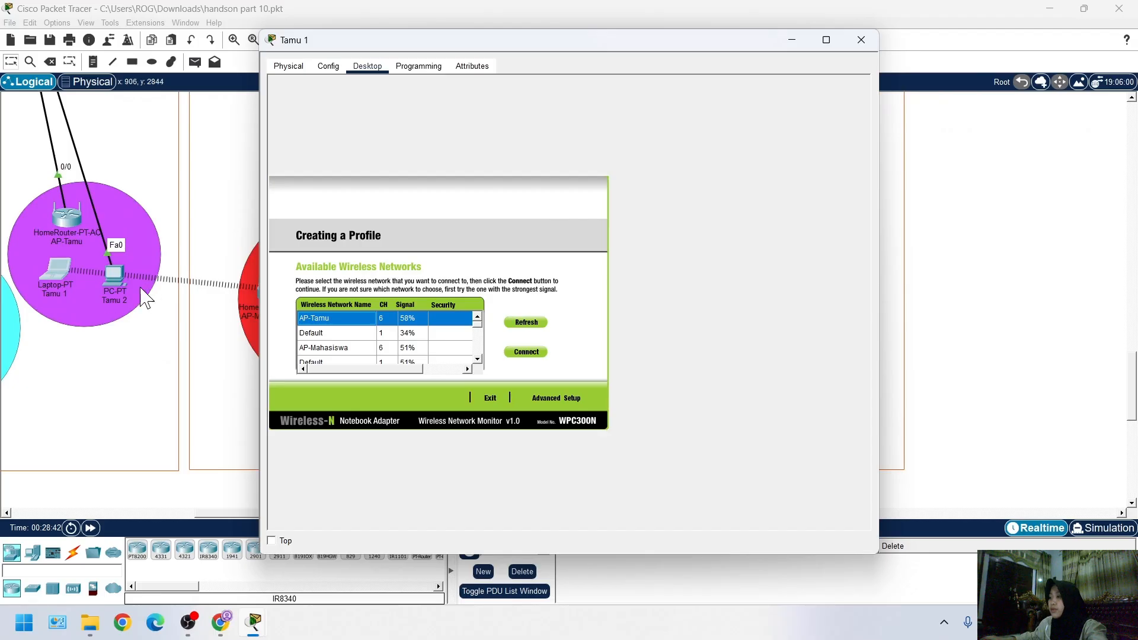
Set the profile's wireless network name to AP-Tamu through Advanced Setup, keeping Infrastructure Mode and automatic DHCP network settings
{"action": "left_click", "coordinate": [542, 396]}
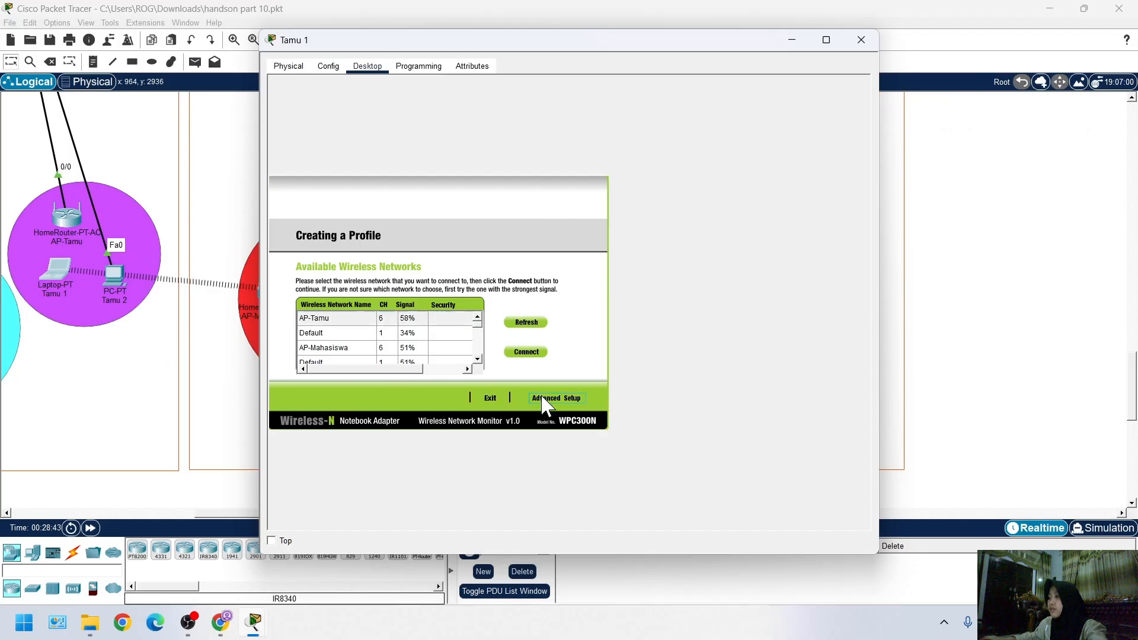
{"action": "double_click", "coordinate": [431, 363]}
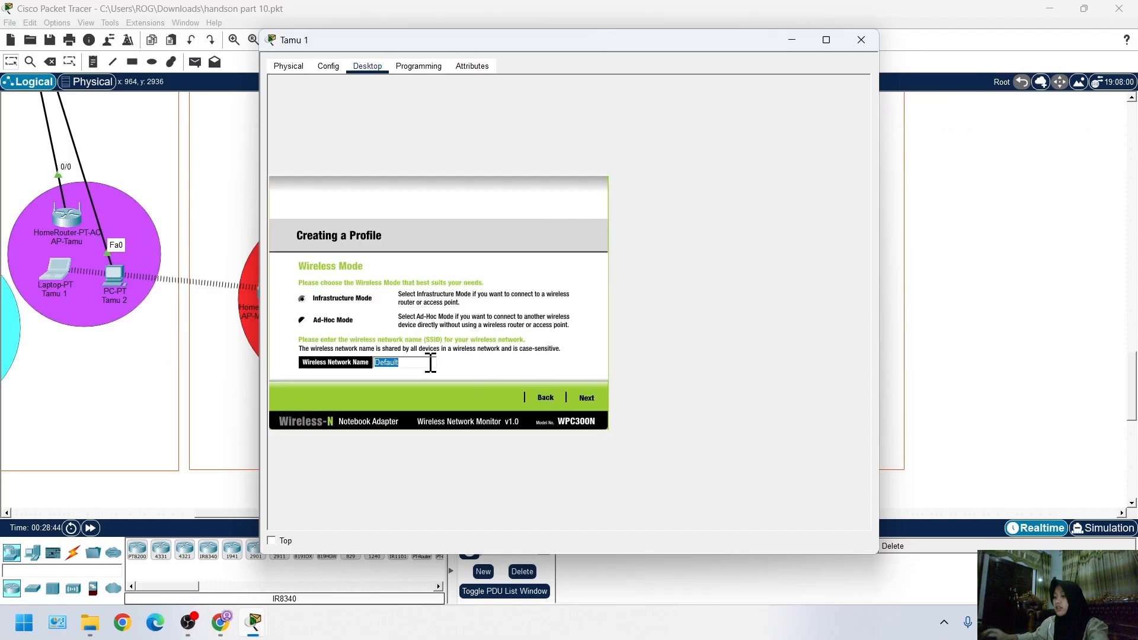
{"action": "type", "text": "AP-"}
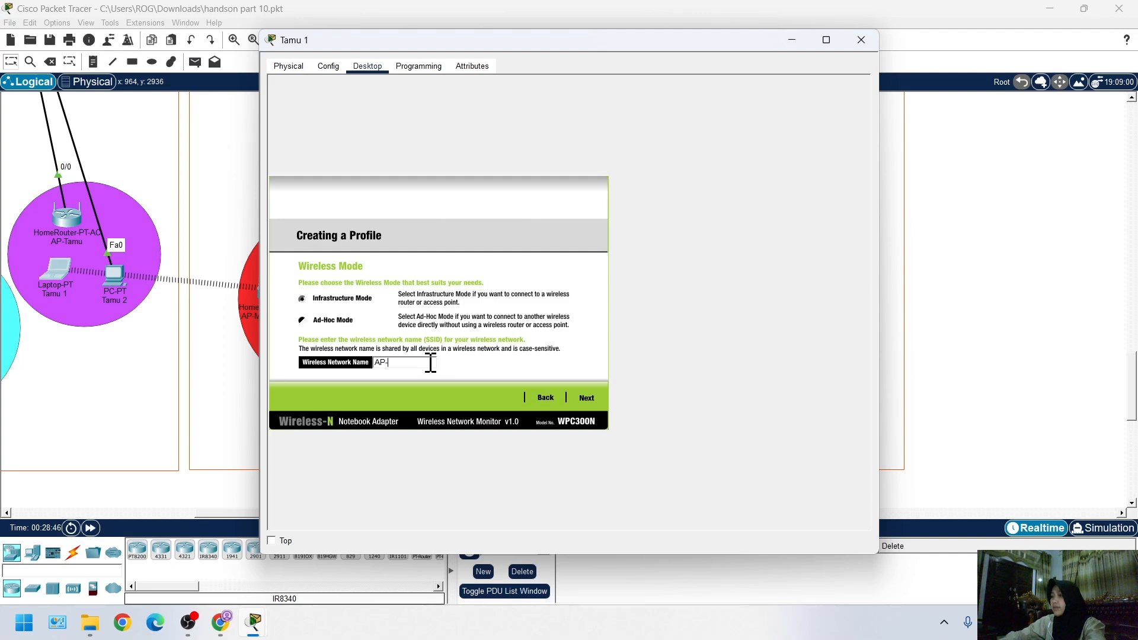
{"action": "type", "text": "Tamu"}
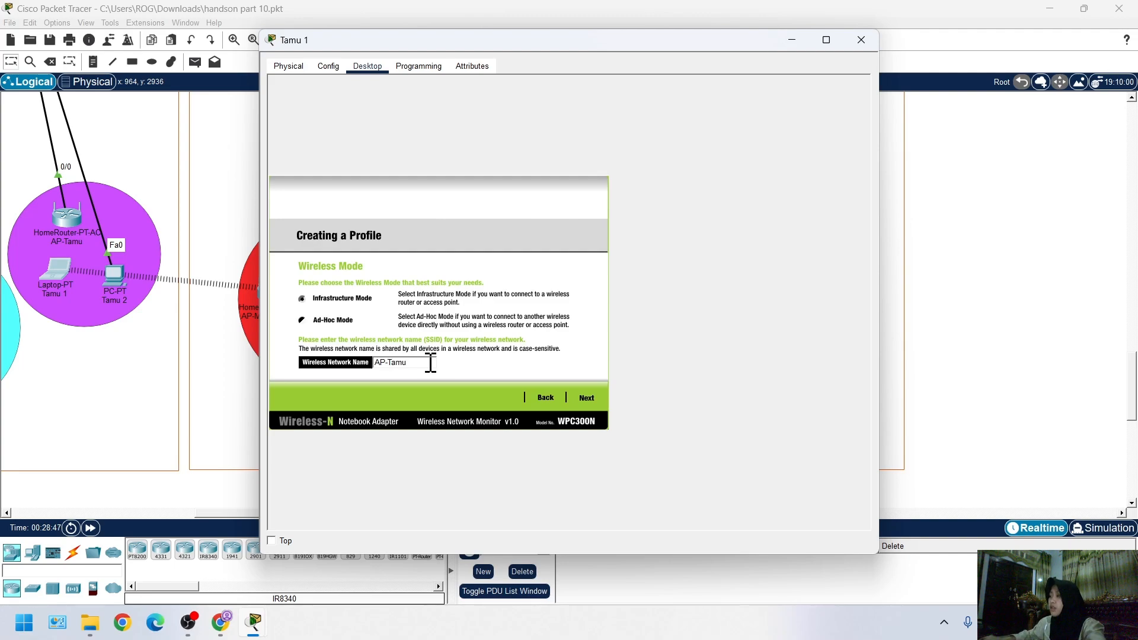
{"action": "left_click", "coordinate": [579, 400]}
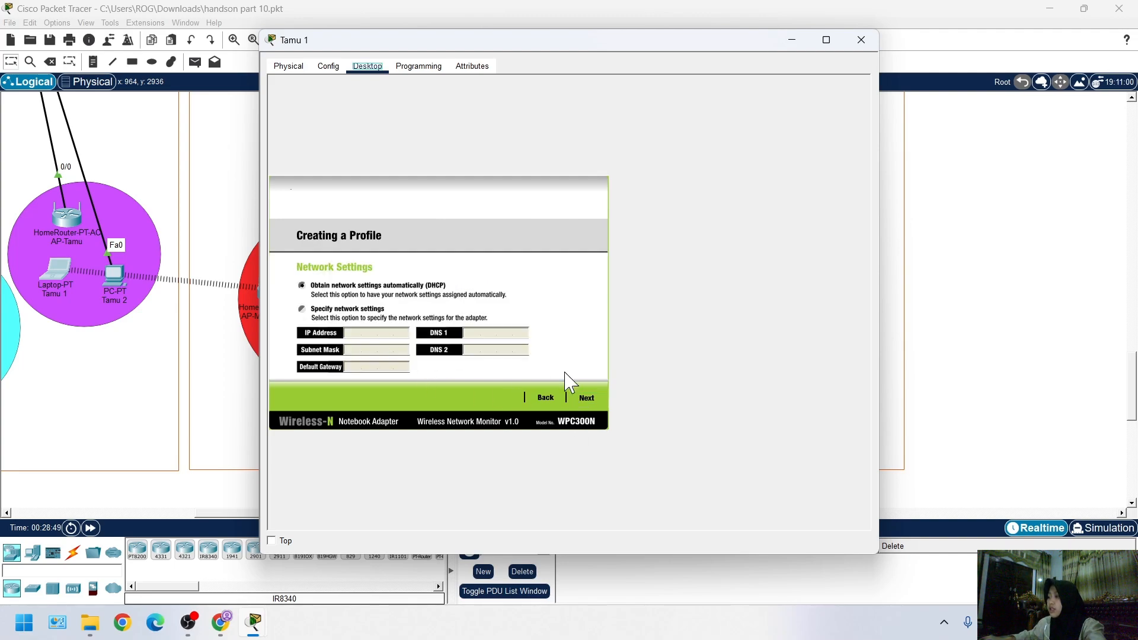
{"action": "left_click", "coordinate": [583, 397]}
Set the wireless security method of Tamu 1's profile to WPA2-Enterprise
{"action": "left_click", "coordinate": [399, 288]}
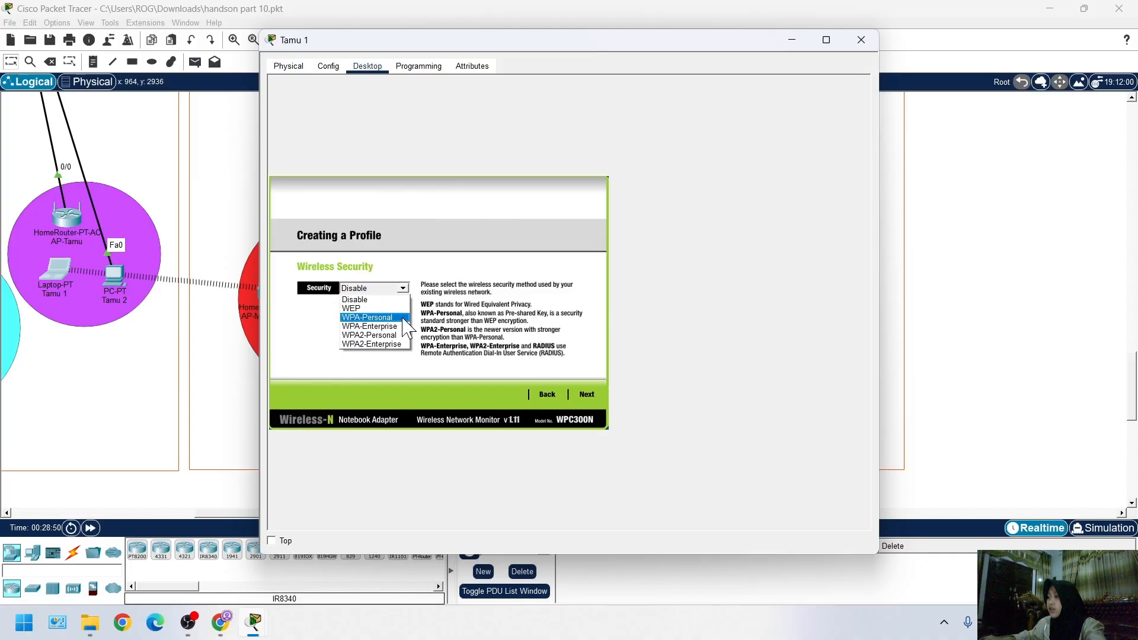
{"action": "left_click", "coordinate": [386, 358]}
{"action": "left_click", "coordinate": [407, 288]}
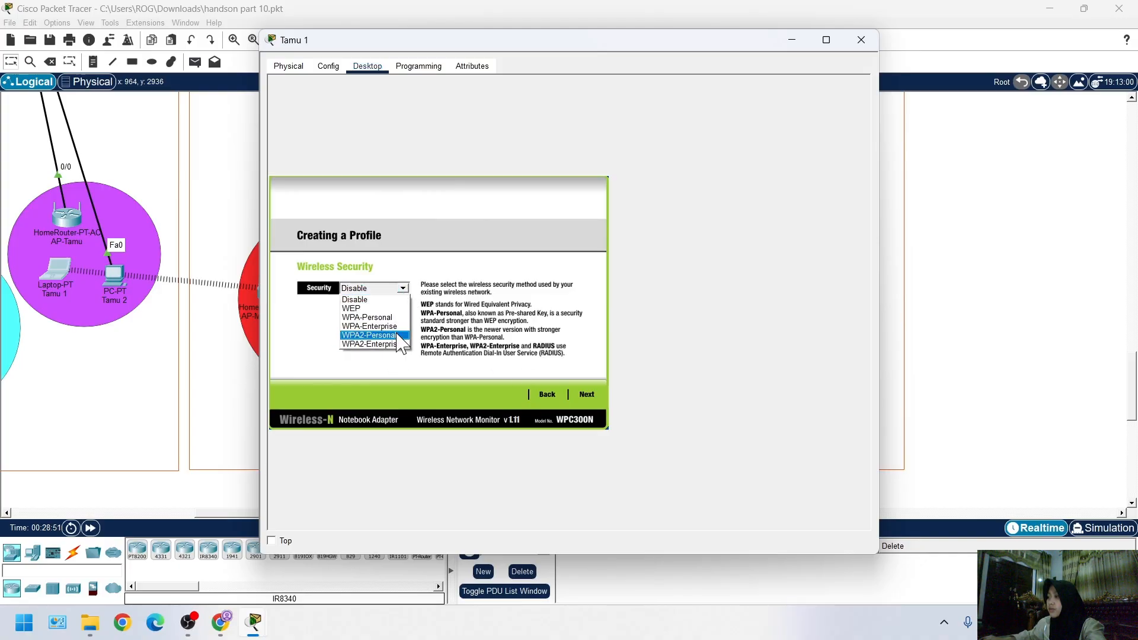
{"action": "left_click", "coordinate": [393, 343]}
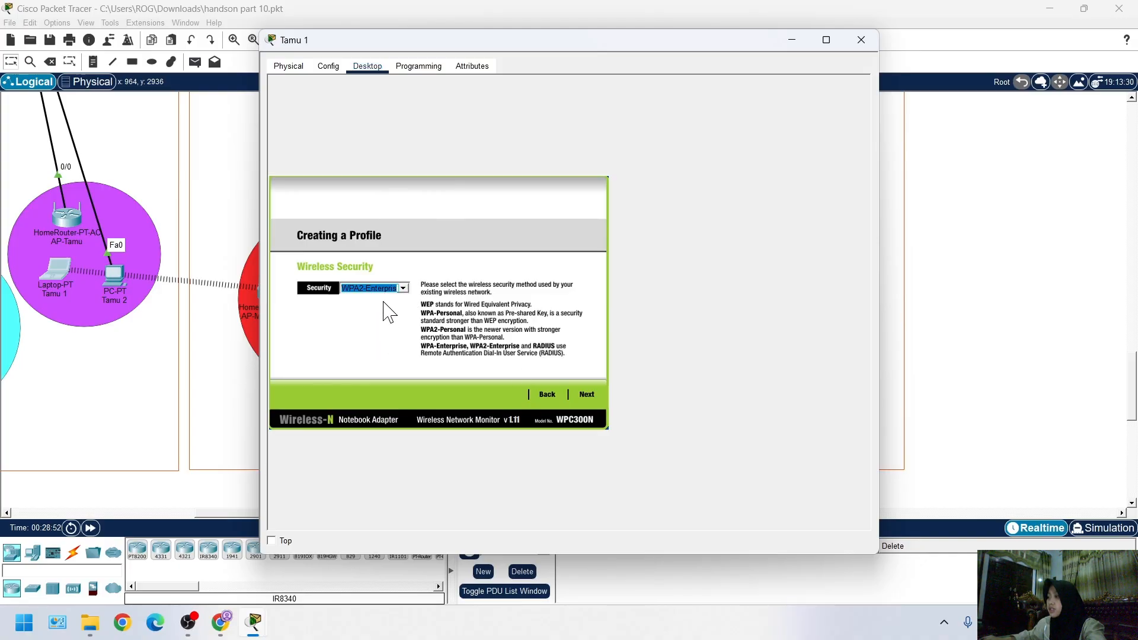
Enter the login name tamu and its password for WPA2 Enterprise, then save the profile and connect to the network
{"action": "left_click", "coordinate": [582, 396]}
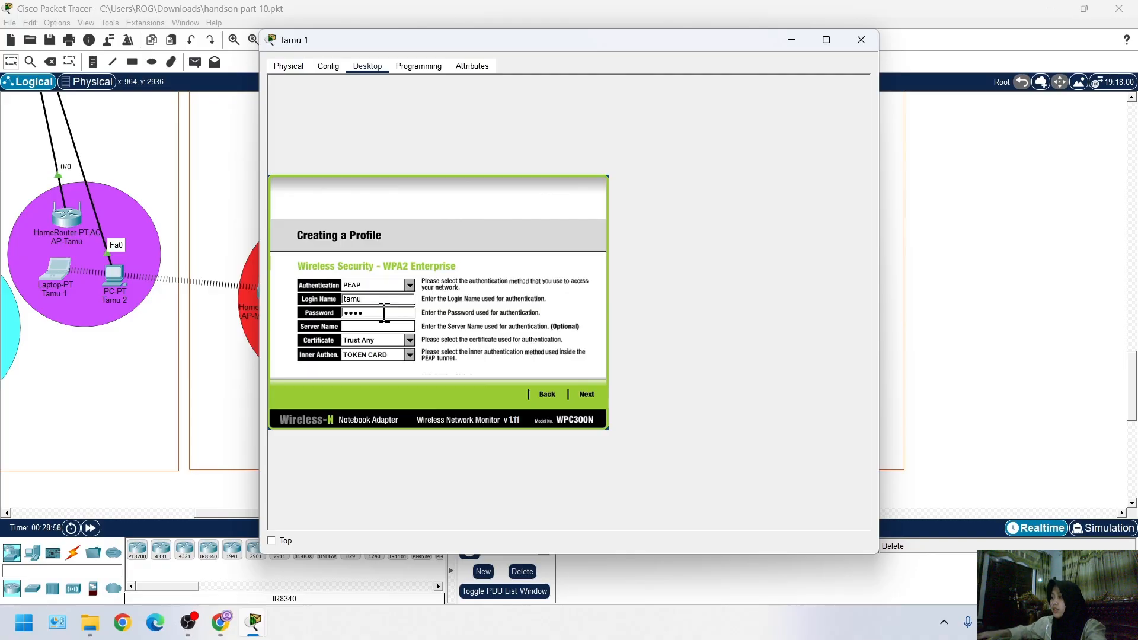
{"action": "left_click", "coordinate": [591, 394]}
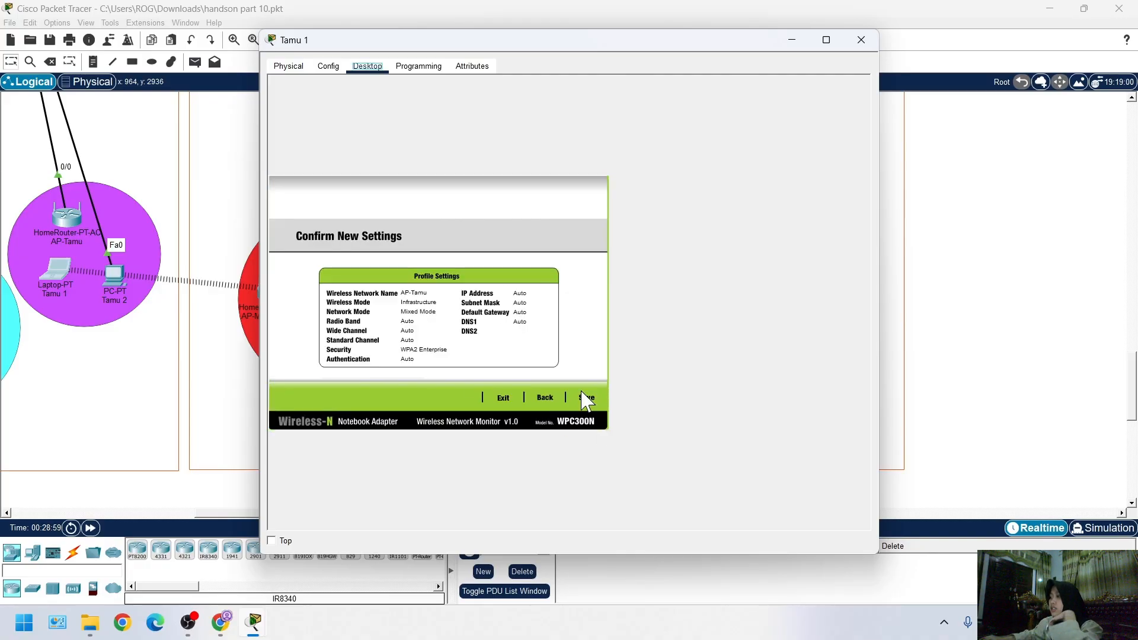
{"action": "left_click", "coordinate": [584, 395]}
{"action": "left_click", "coordinate": [578, 400]}
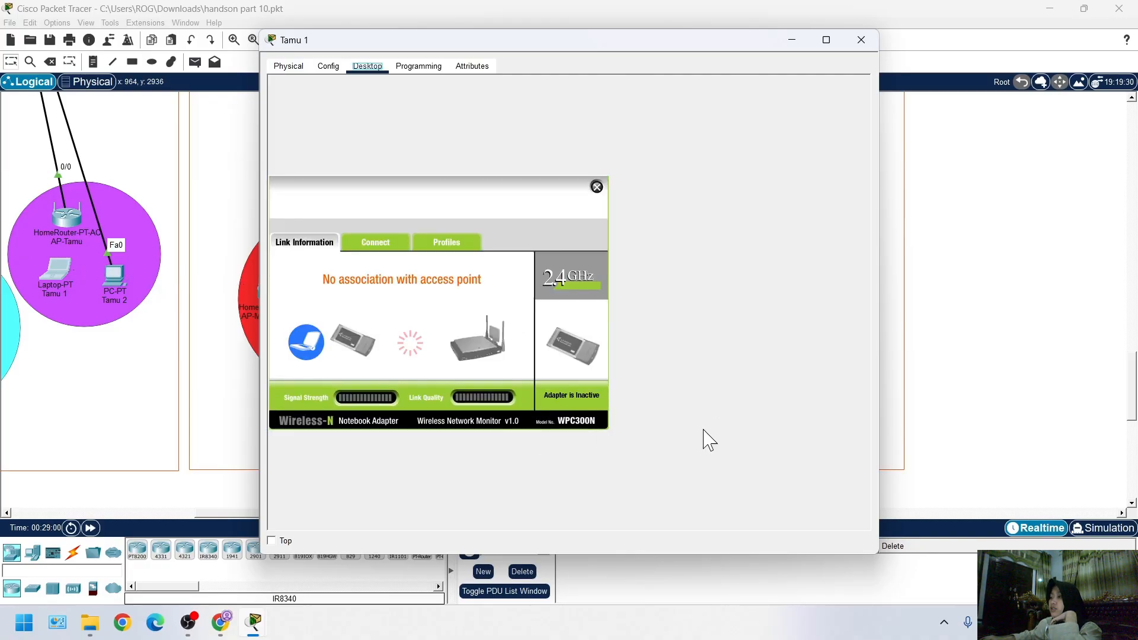
Return to the network topology and save the Packet Tracer file
{"action": "left_click", "coordinate": [990, 346]}
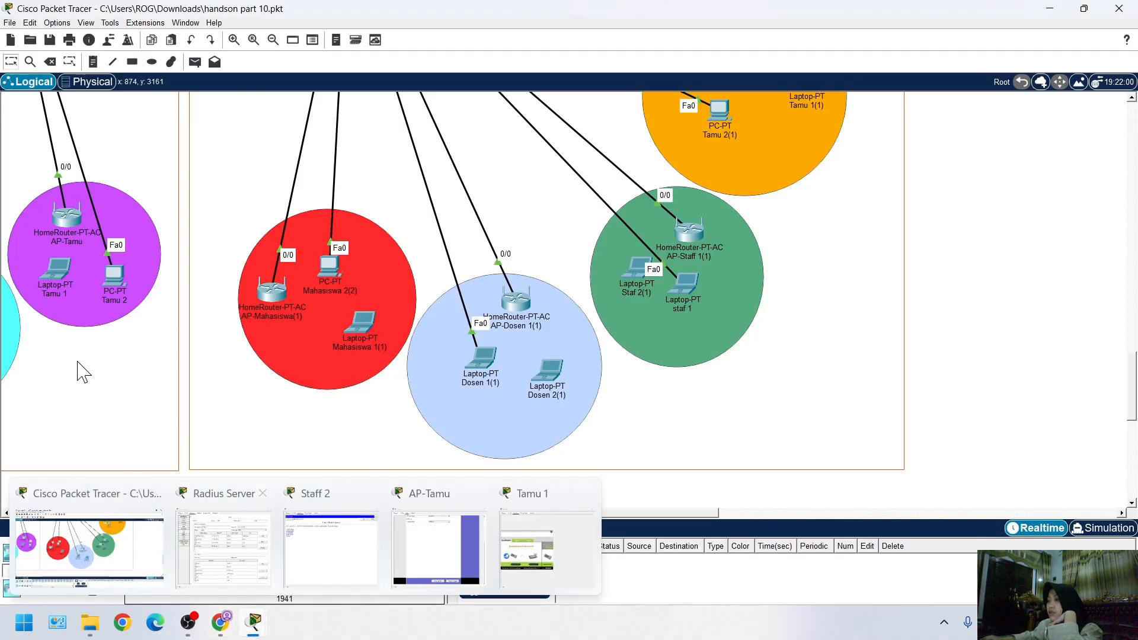
{"action": "scroll", "coordinate": [167, 498], "scroll_direction": "left", "scroll_amount": 6}
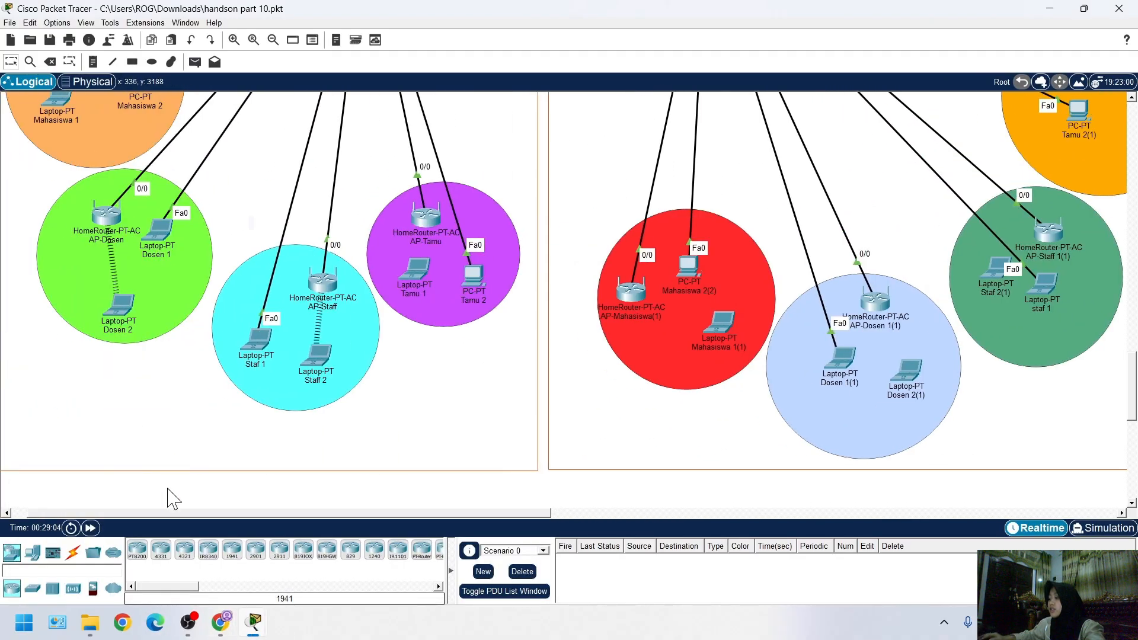
{"action": "key", "text": "ctrl+s"}
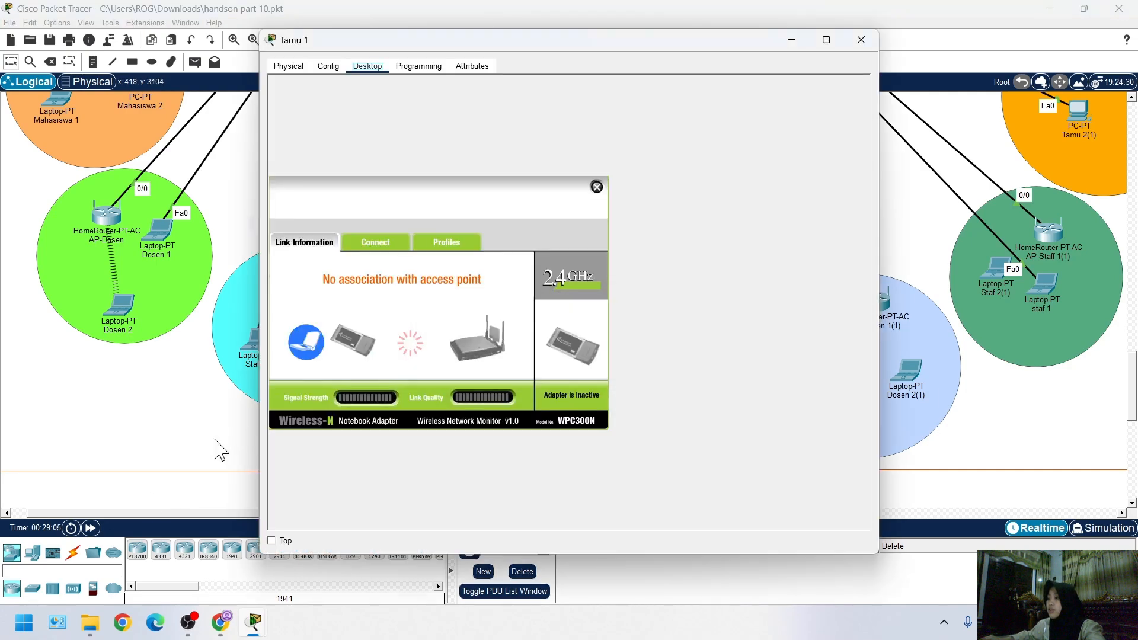
{"action": "left_click", "coordinate": [137, 507]}
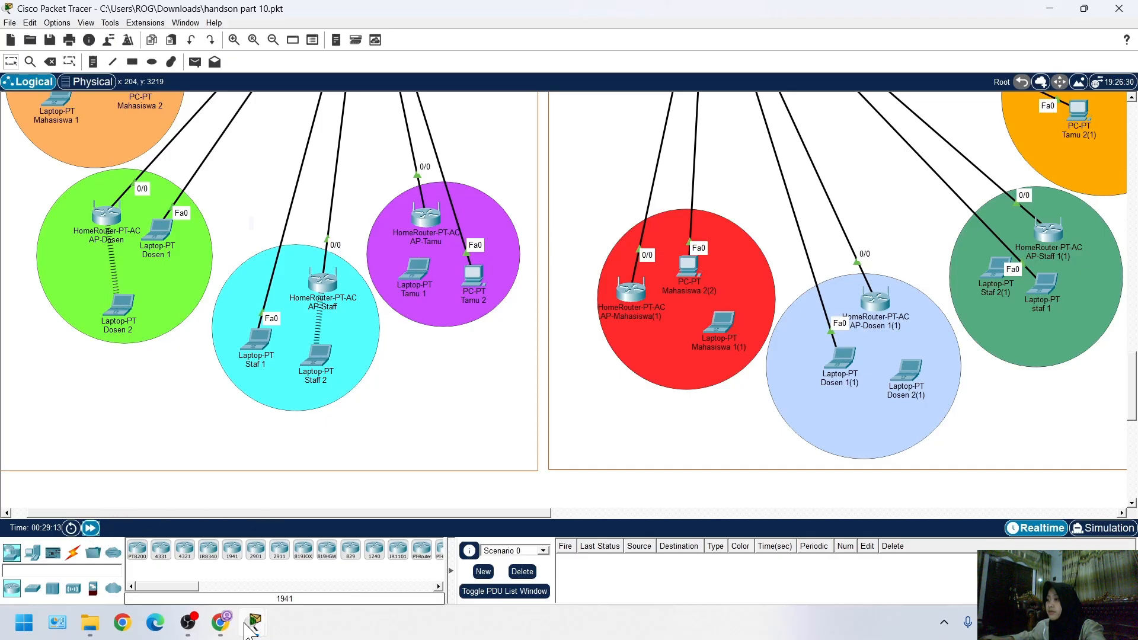
{"action": "mouse_move", "coordinate": [245, 624]}
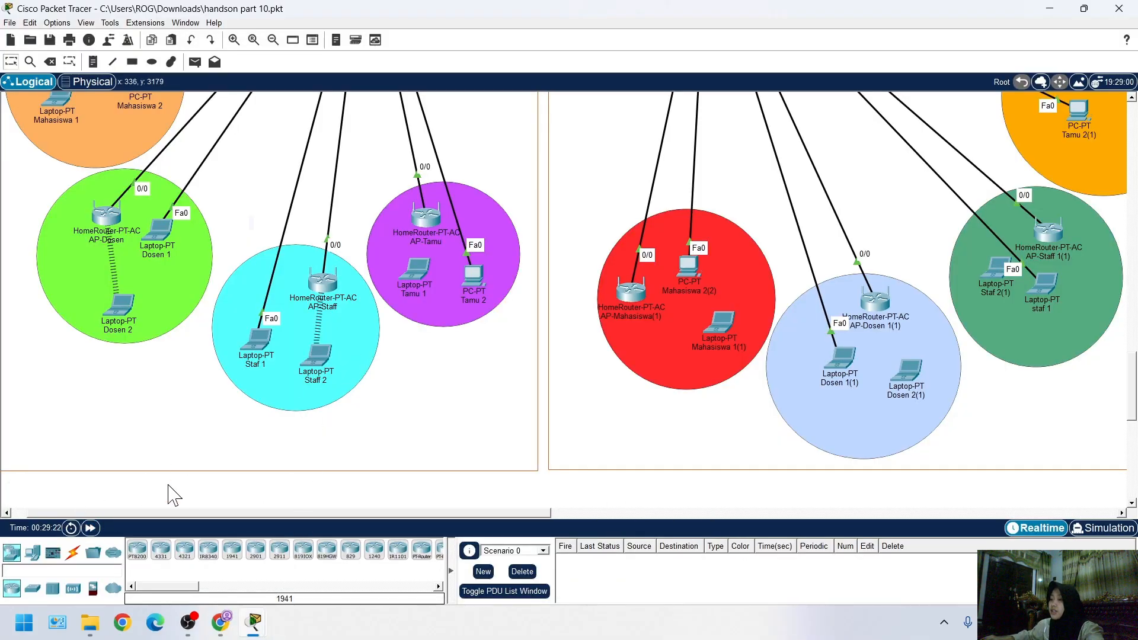
Restart the web browser on laptop Staff 2 and load main.polinela.ac.id
{"action": "scroll", "coordinate": [299, 323], "scroll_direction": "right", "scroll_amount": 1}
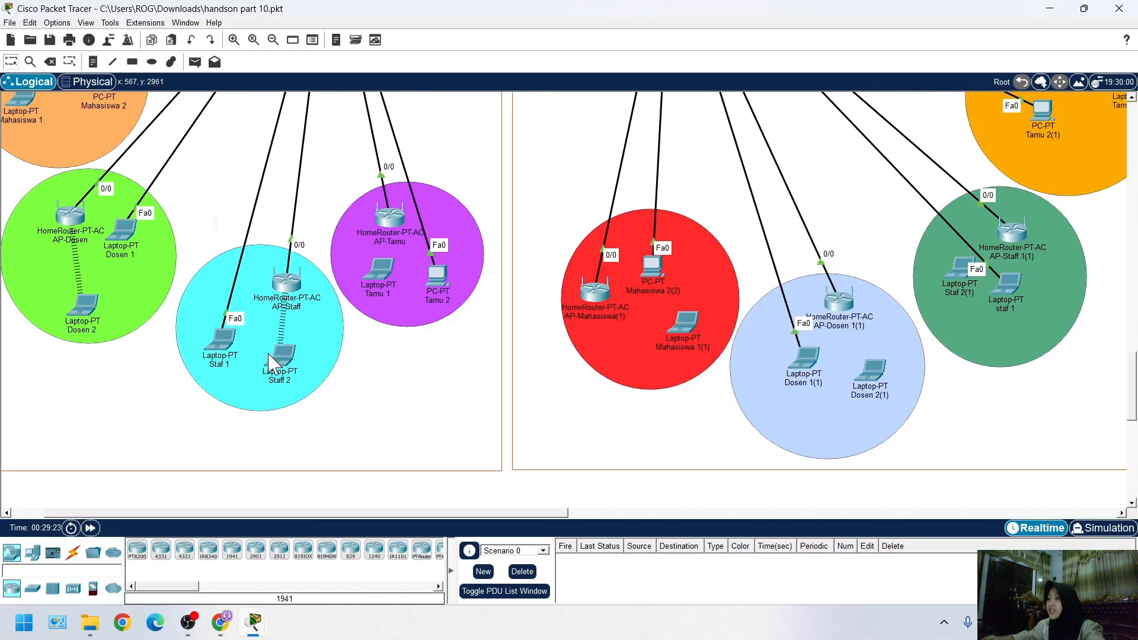
{"action": "left_click", "coordinate": [282, 356]}
{"action": "left_click_drag", "start_coordinate": [320, 285], "coordinate": [241, 289]}
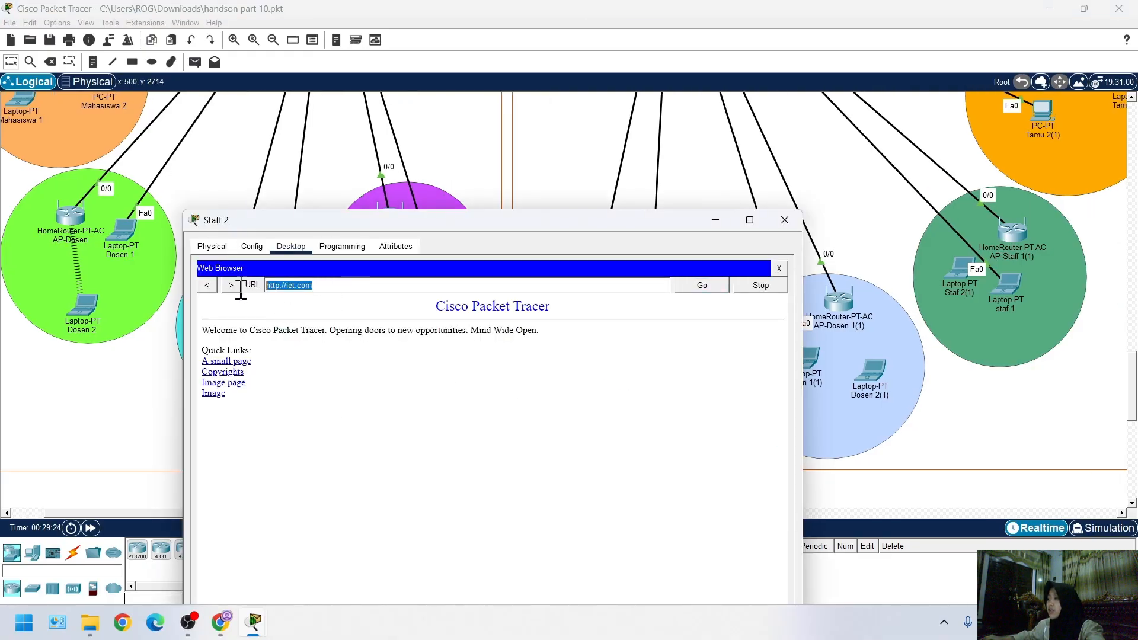
{"action": "left_click", "coordinate": [778, 263]}
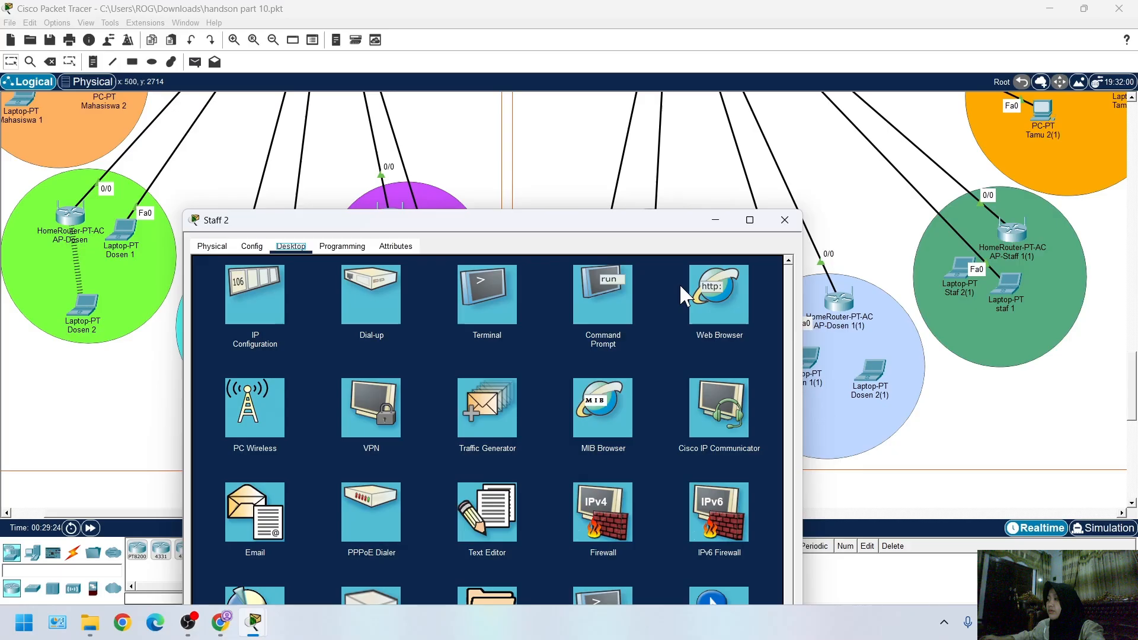
{"action": "left_click", "coordinate": [705, 309]}
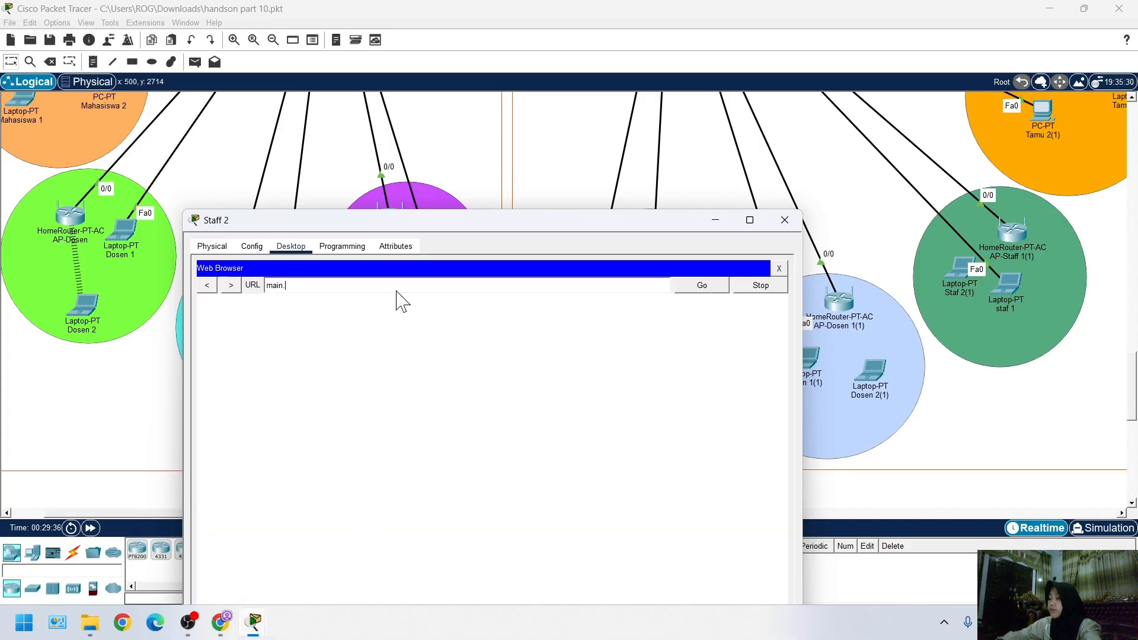
{"action": "type", "text": "nela"}
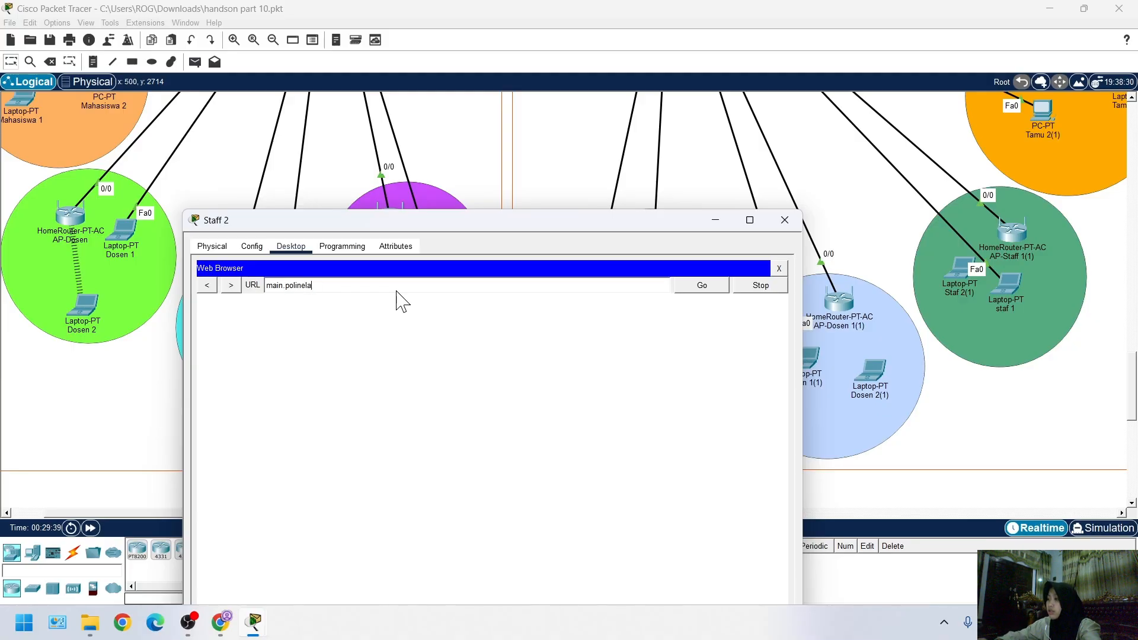
{"action": "type", "text": ".ac.id"}
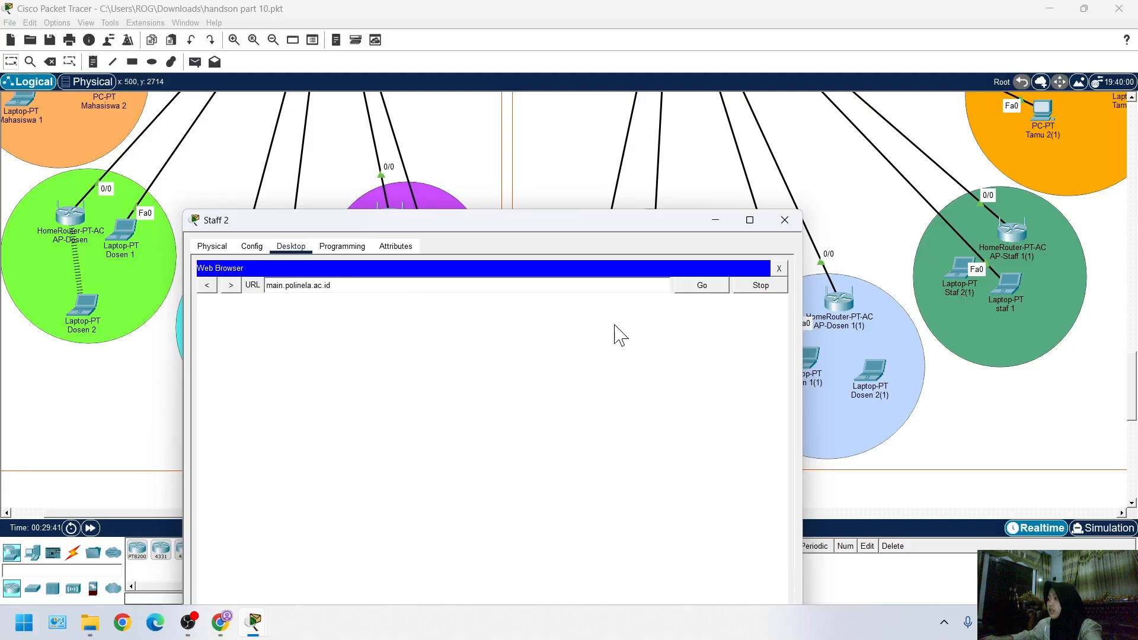
{"action": "left_click", "coordinate": [701, 287]}
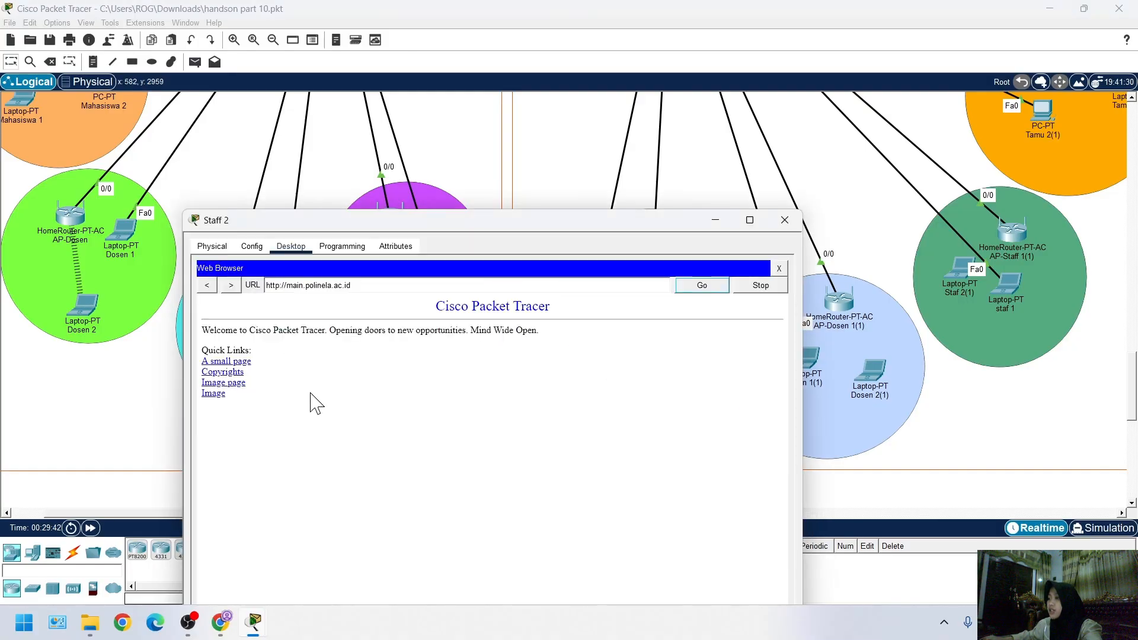
Restart the web browser on laptop Staff 2 and load router.ac.id
{"action": "left_click", "coordinate": [779, 268]}
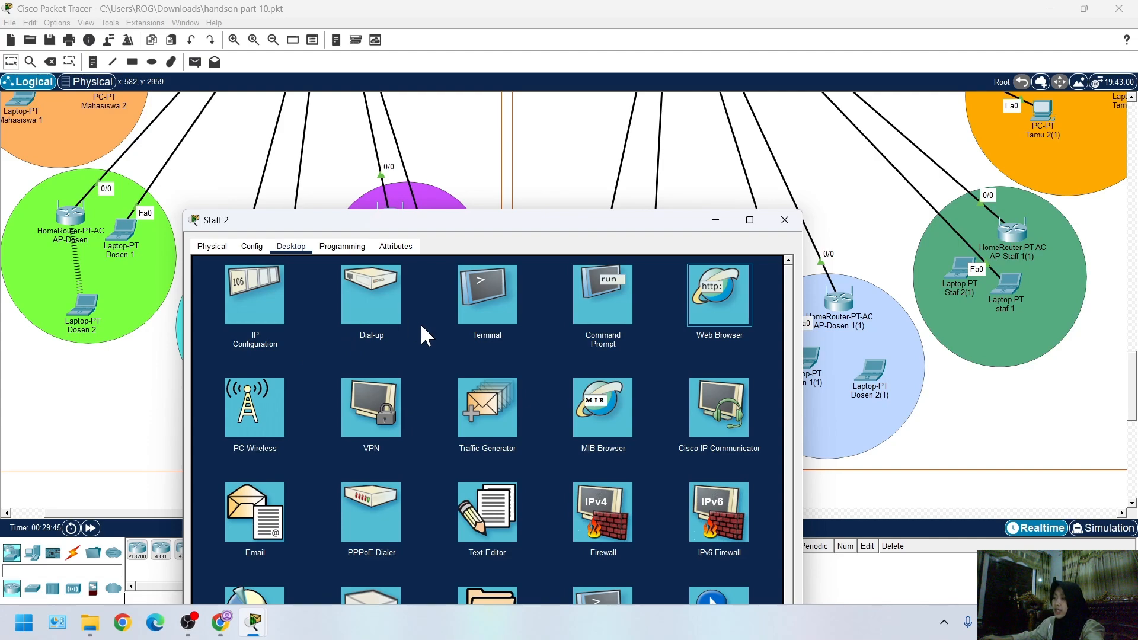
{"action": "mouse_move", "coordinate": [264, 637]}
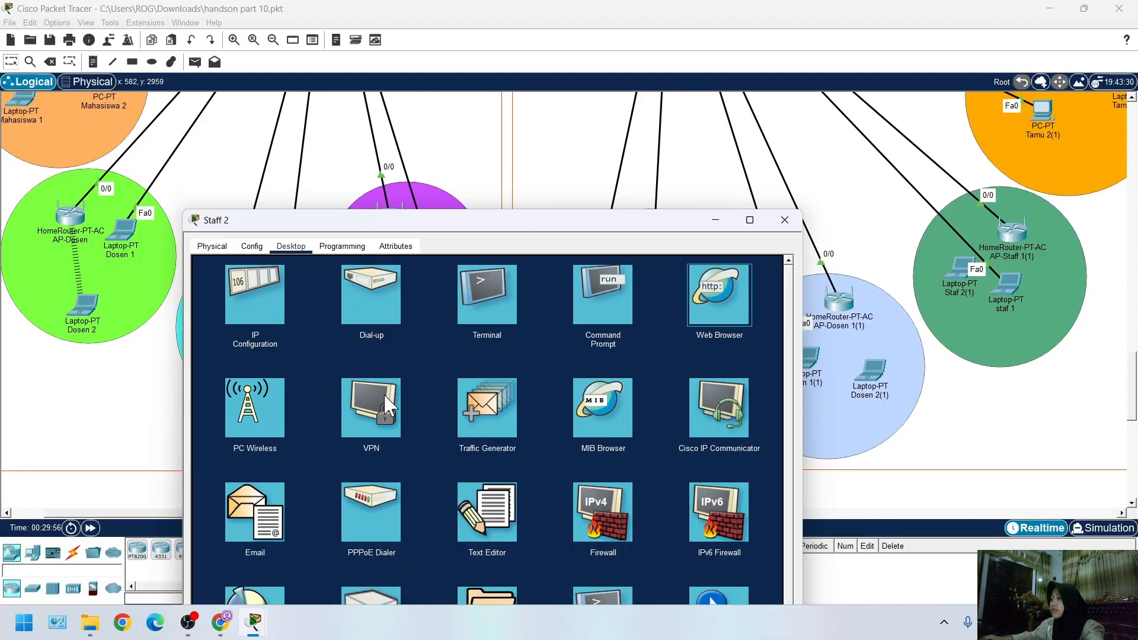
{"action": "left_click", "coordinate": [719, 295]}
{"action": "left_click", "coordinate": [362, 284]}
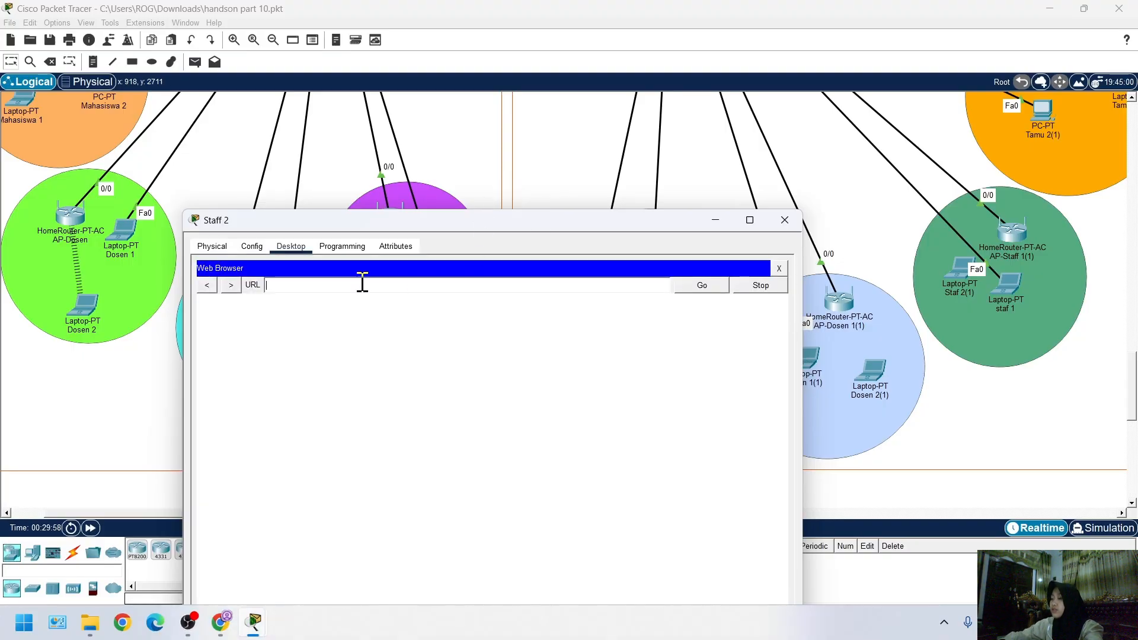
{"action": "type", "text": "rou"}
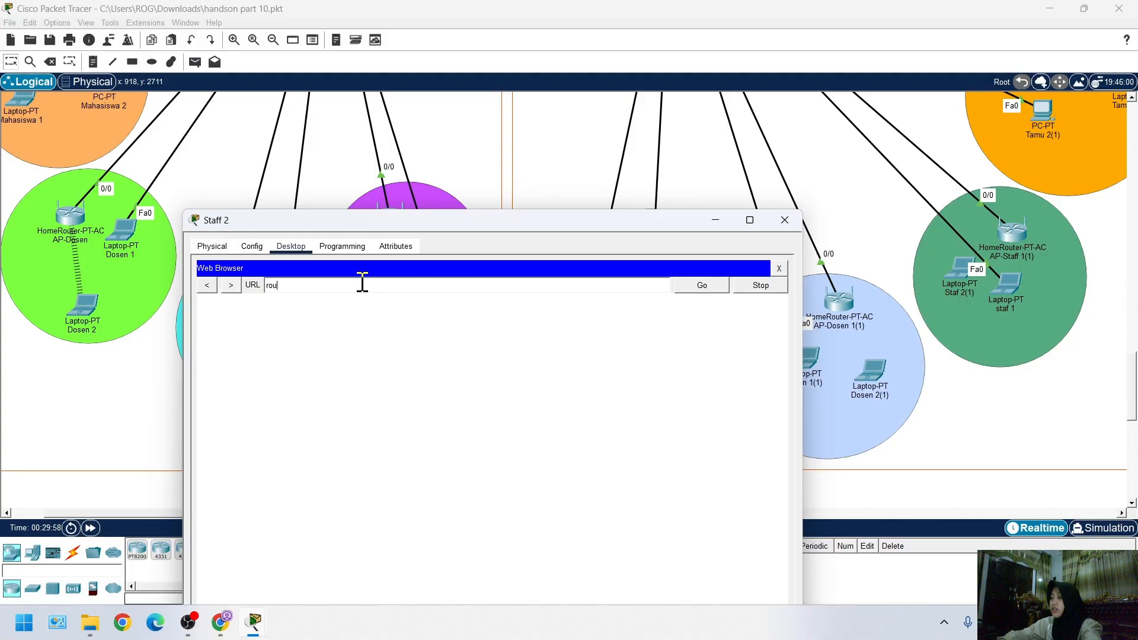
{"action": "type", "text": "ter.ac.i"}
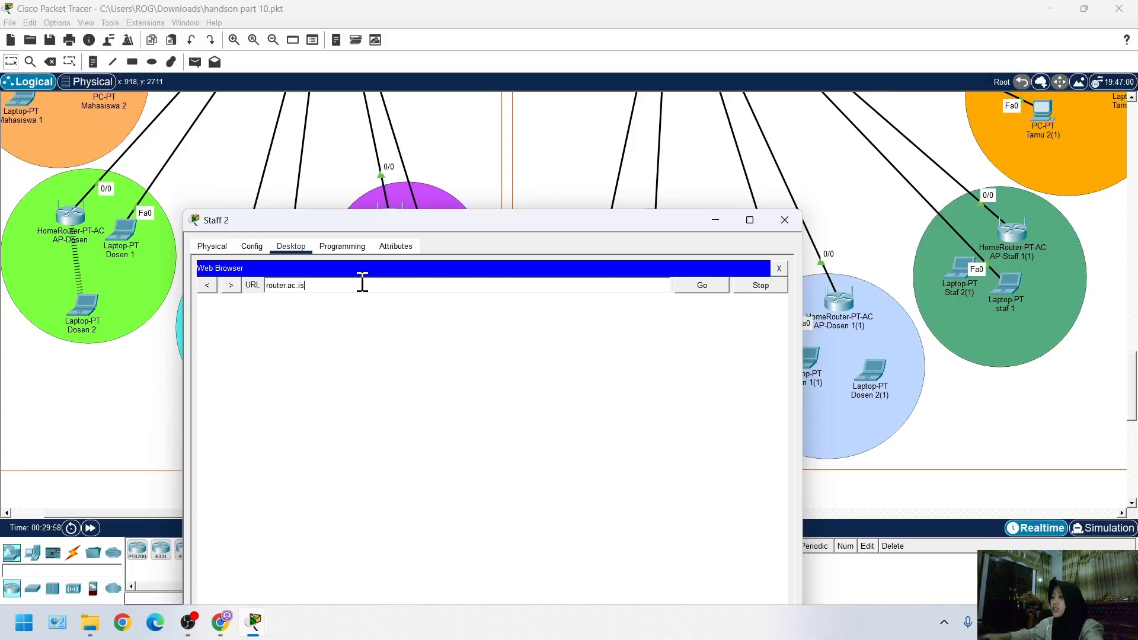
{"action": "type", "text": "d"}
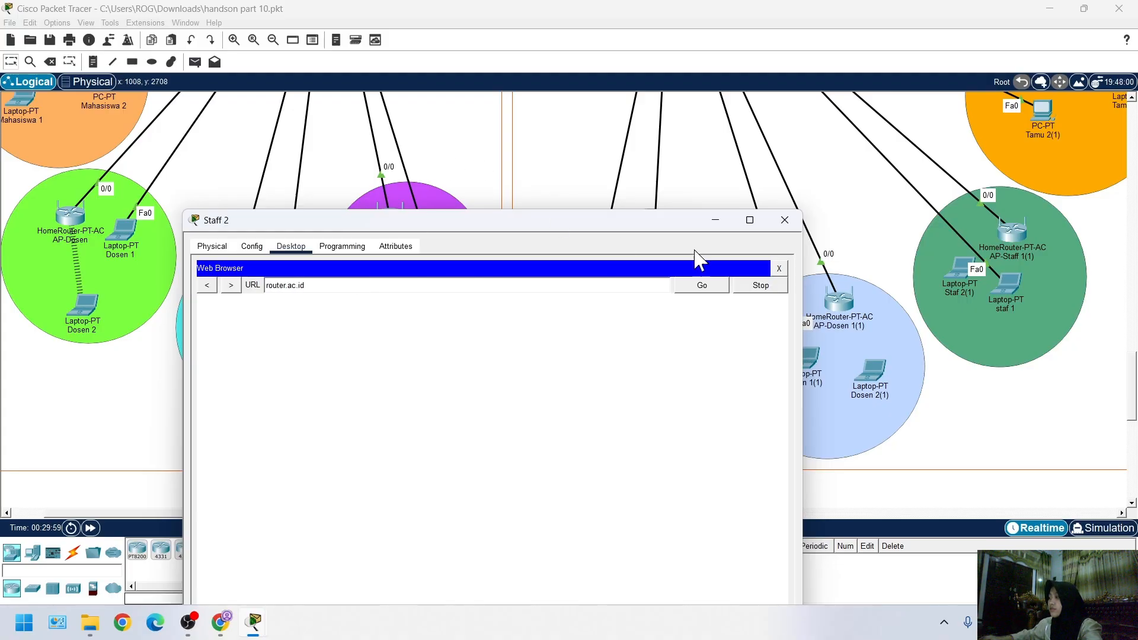
{"action": "left_click", "coordinate": [711, 291]}
{"action": "left_click", "coordinate": [513, 183]}
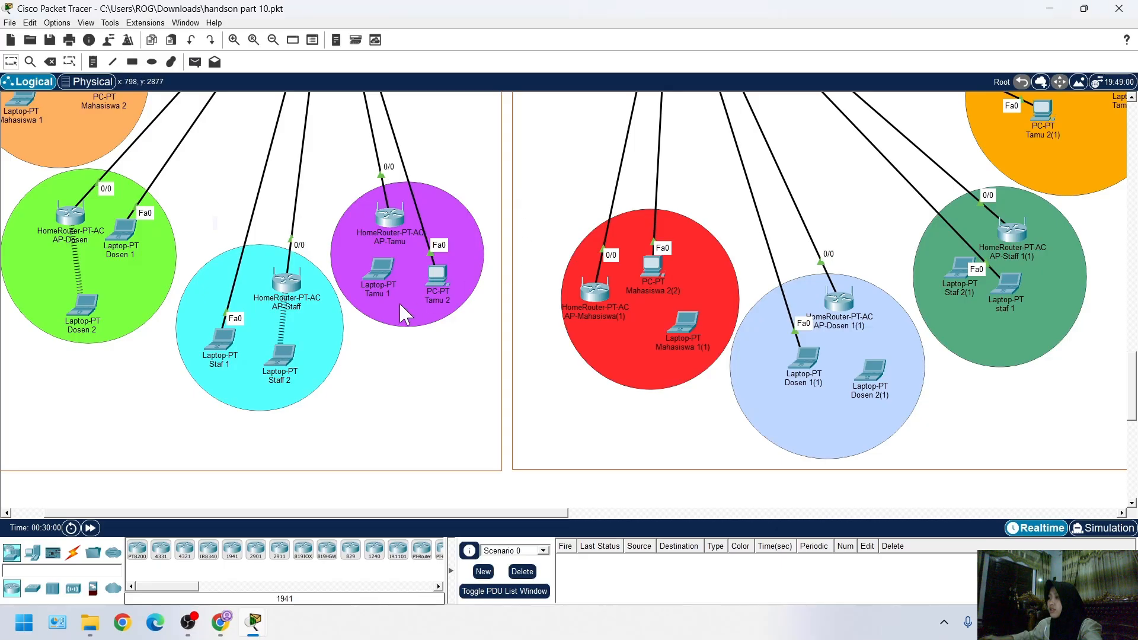
{"action": "scroll", "coordinate": [368, 409], "scroll_direction": "down", "scroll_amount": 3}
{"action": "scroll", "coordinate": [359, 394], "scroll_direction": "up", "scroll_amount": 3}
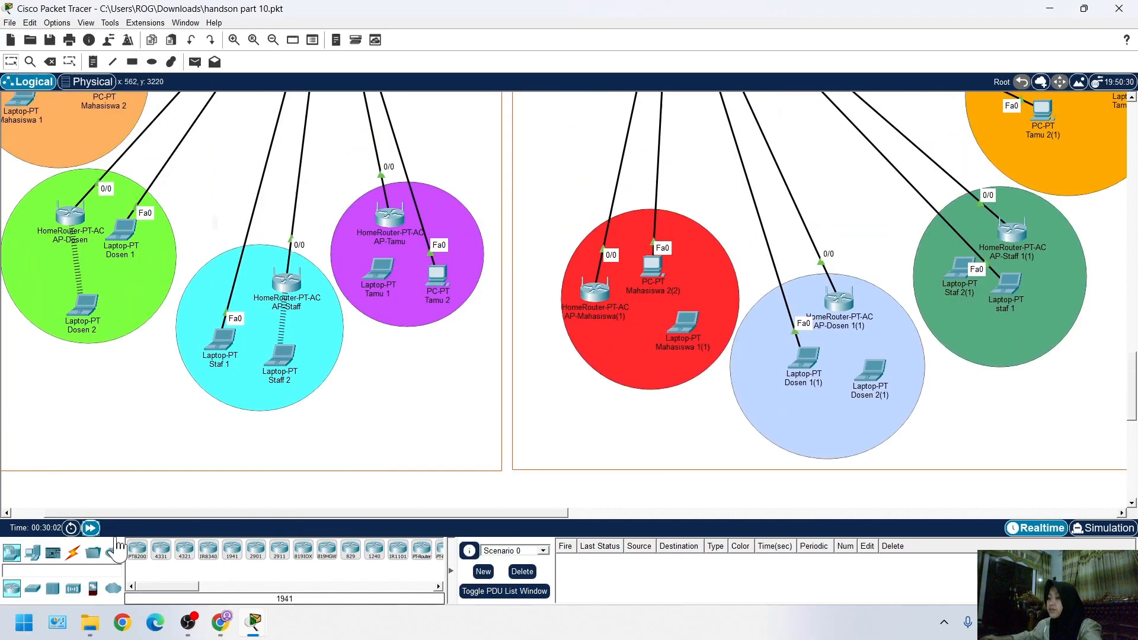
{"action": "mouse_move", "coordinate": [261, 632]}
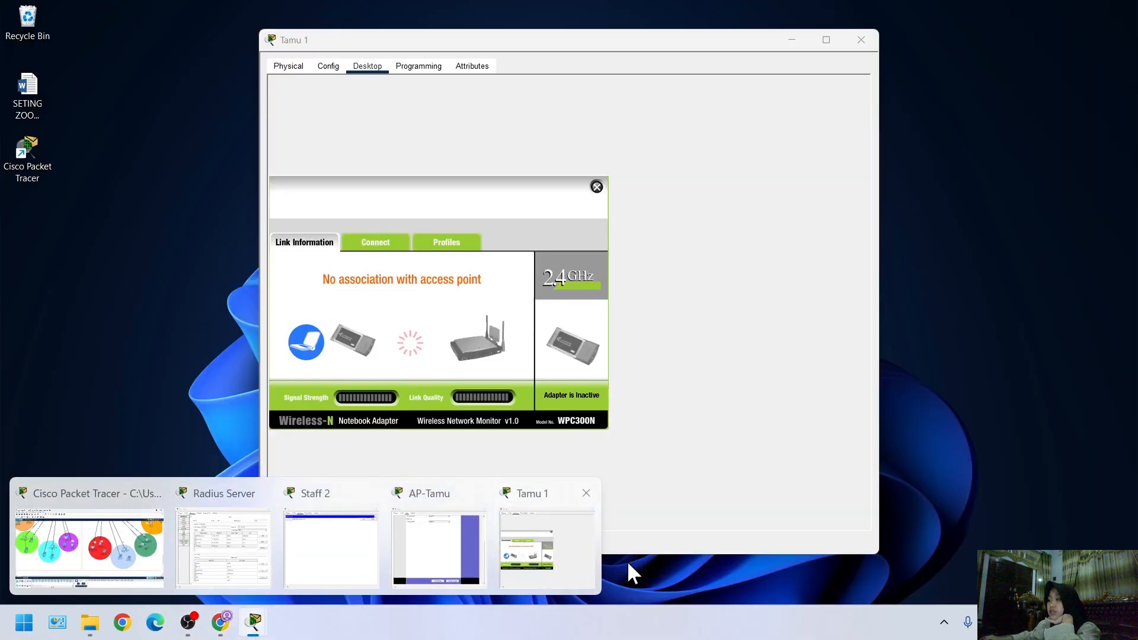
{"action": "scroll", "coordinate": [216, 386], "scroll_direction": "up", "scroll_amount": 3}
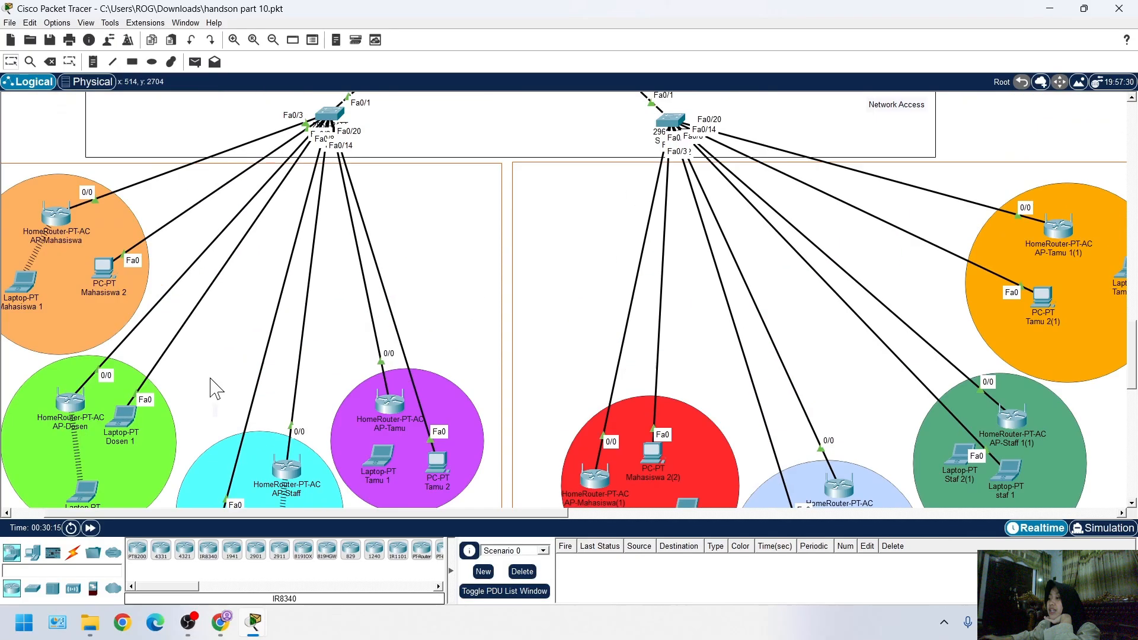
{"action": "scroll", "coordinate": [300, 285], "scroll_direction": "down", "scroll_amount": 4}
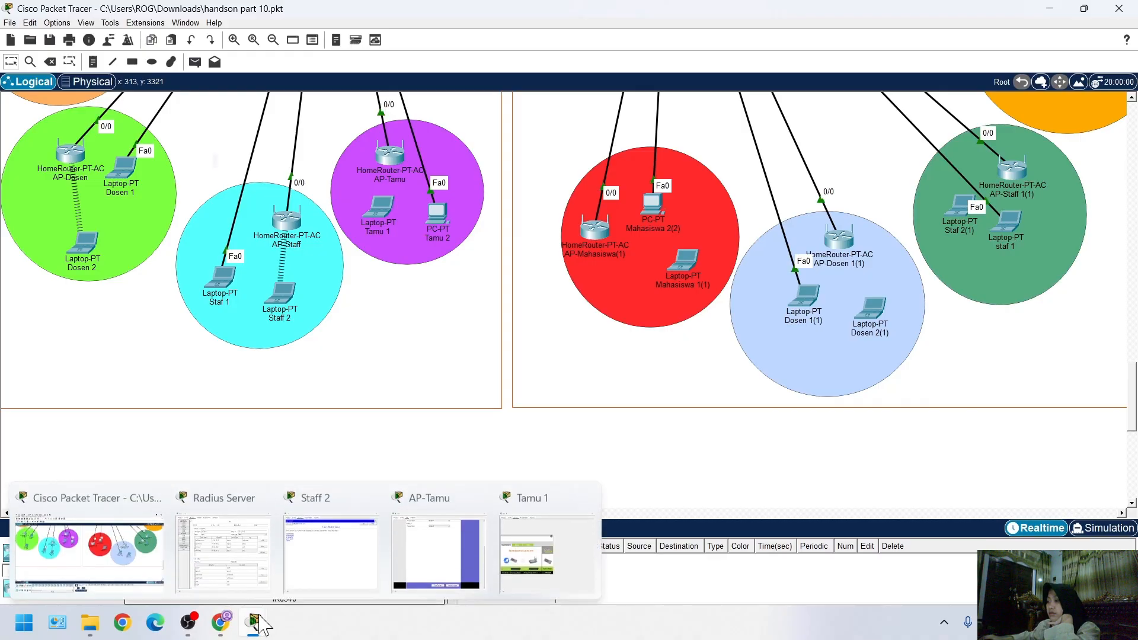
Check the router.ac.id page on laptop Staff 2, then close its web browser and device window
{"action": "left_click", "coordinate": [323, 542]}
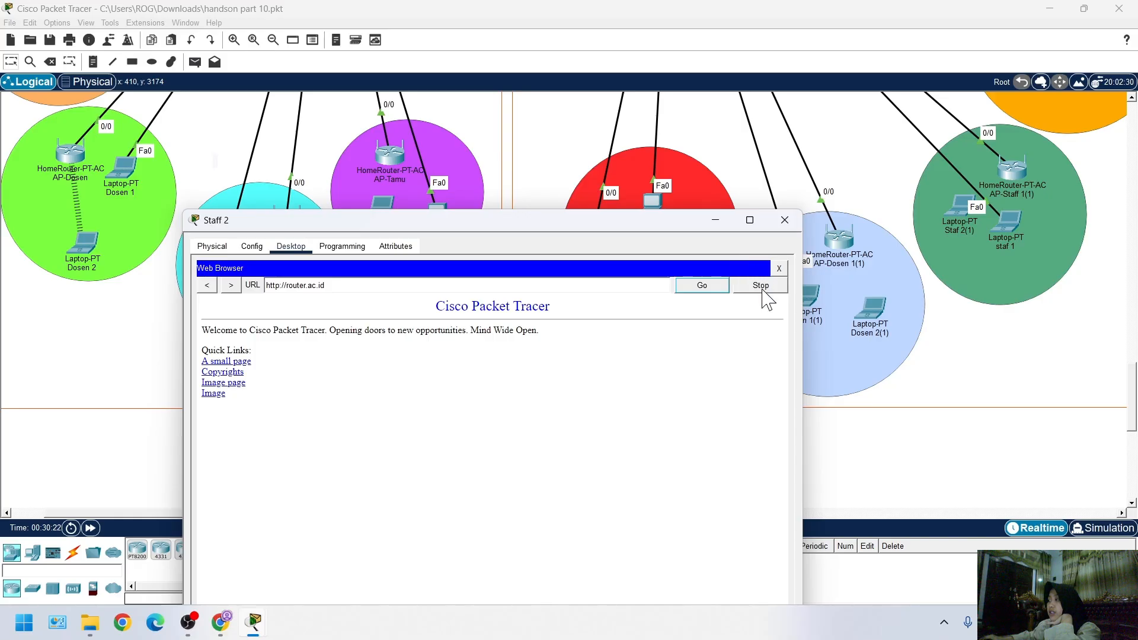
{"action": "mouse_move", "coordinate": [255, 632]}
{"action": "left_click_drag", "start_coordinate": [368, 229], "coordinate": [371, 289]}
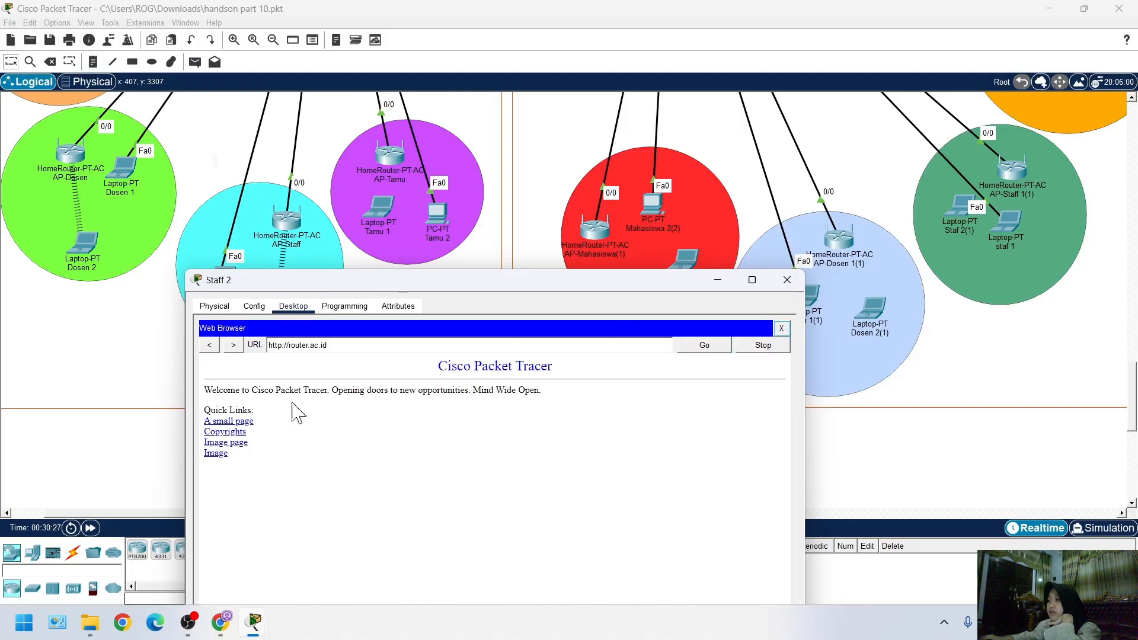
{"action": "left_click", "coordinate": [782, 329]}
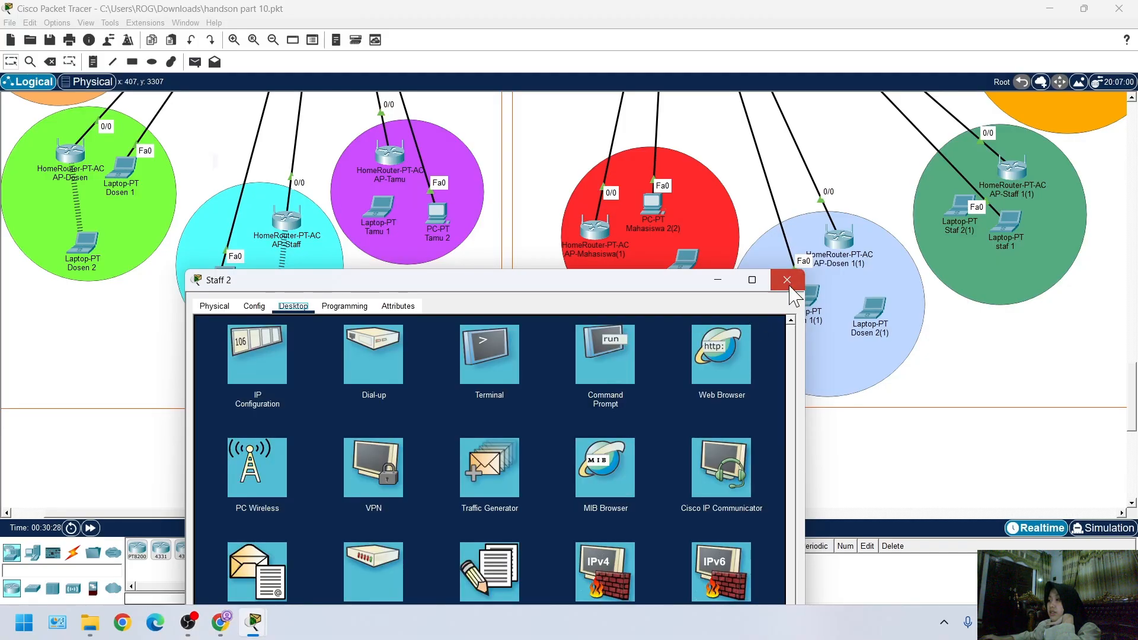
{"action": "left_click", "coordinate": [788, 283]}
Return to the network topology and fast-forward the simulation time
{"action": "mouse_move", "coordinate": [253, 621]}
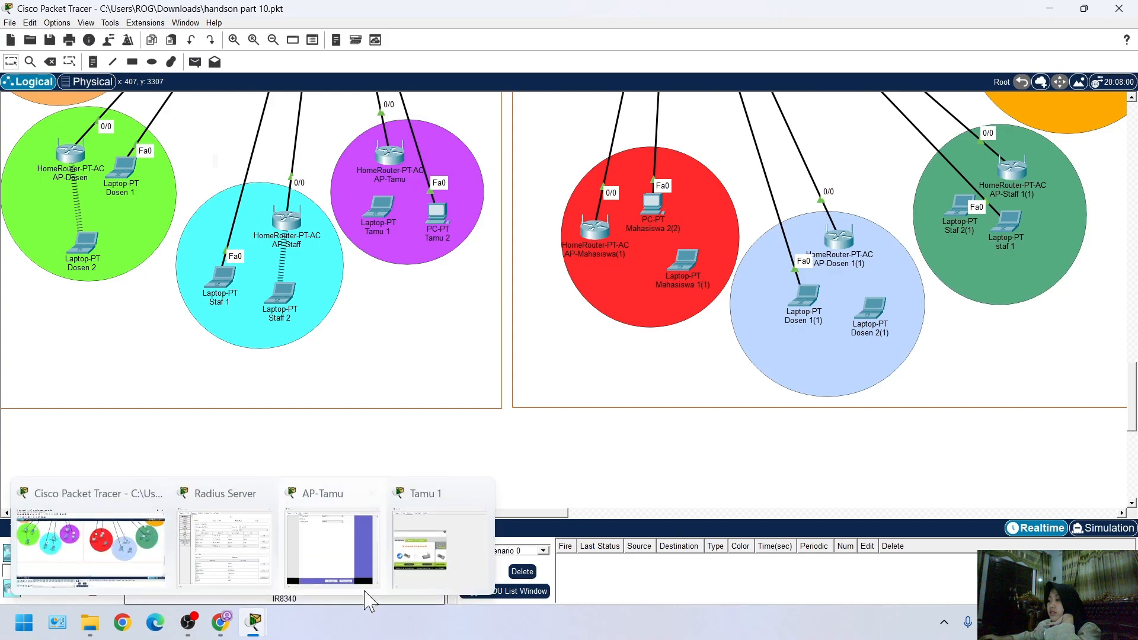
{"action": "left_click", "coordinate": [400, 569]}
{"action": "left_click", "coordinate": [137, 456]}
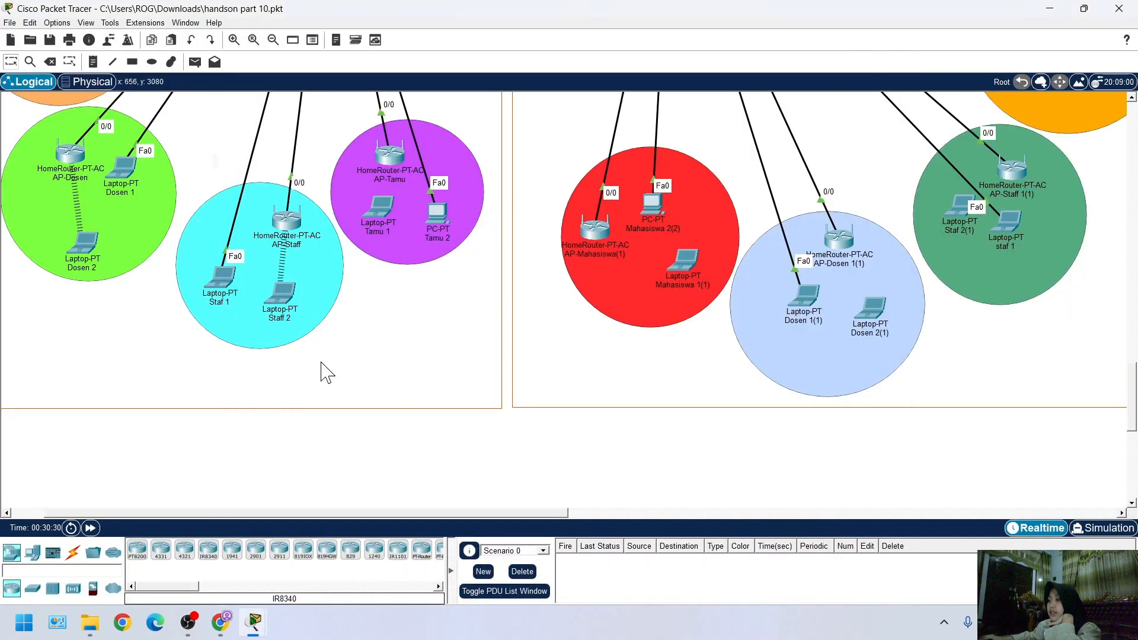
{"action": "scroll", "coordinate": [322, 374], "scroll_direction": "up", "scroll_amount": 3}
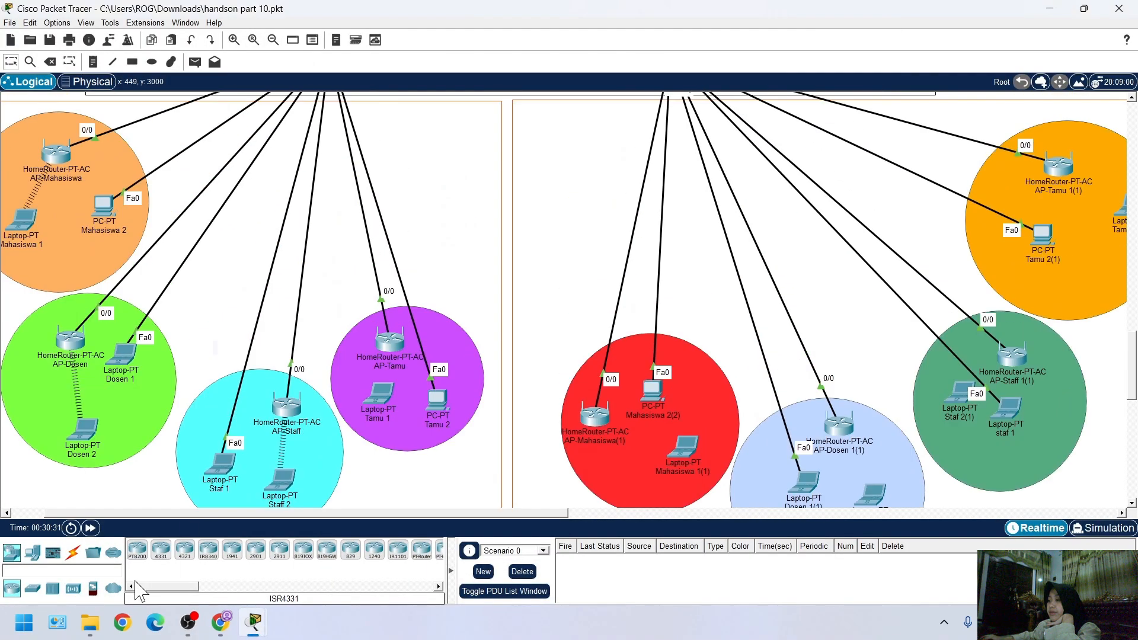
{"action": "left_click", "coordinate": [91, 528]}
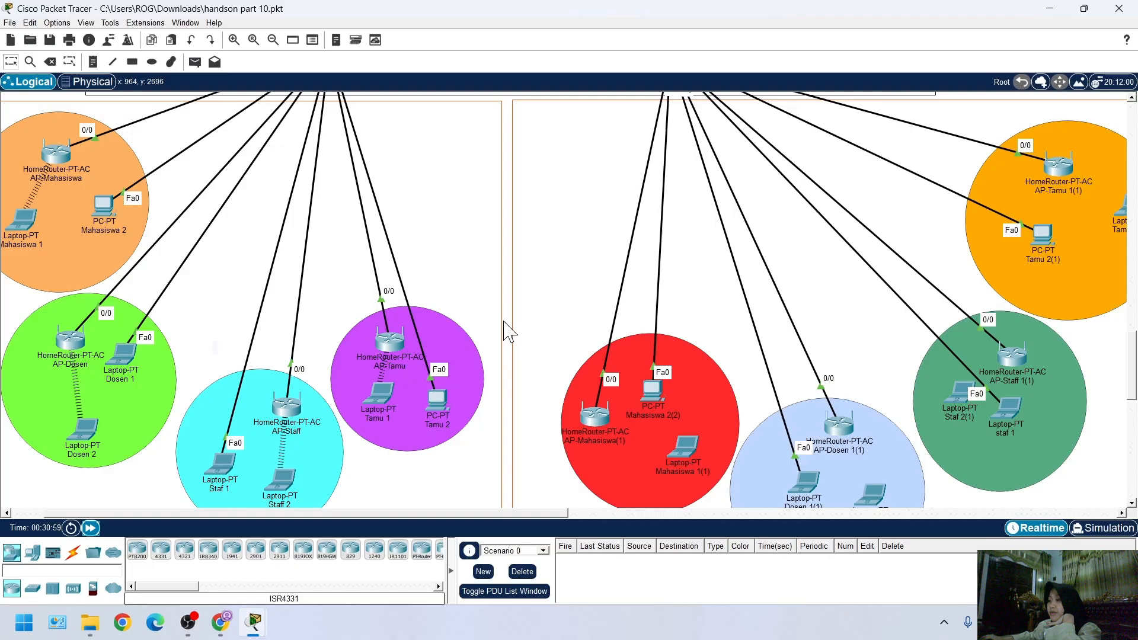
{"action": "left_click", "coordinate": [201, 625]}
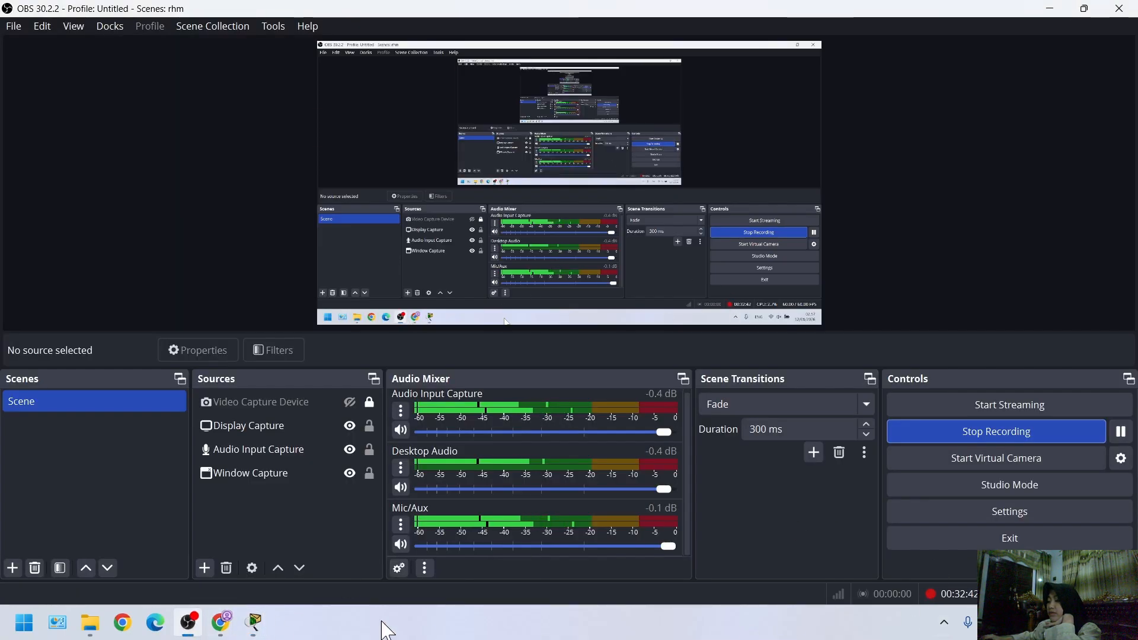
{"action": "mouse_move", "coordinate": [267, 626]}
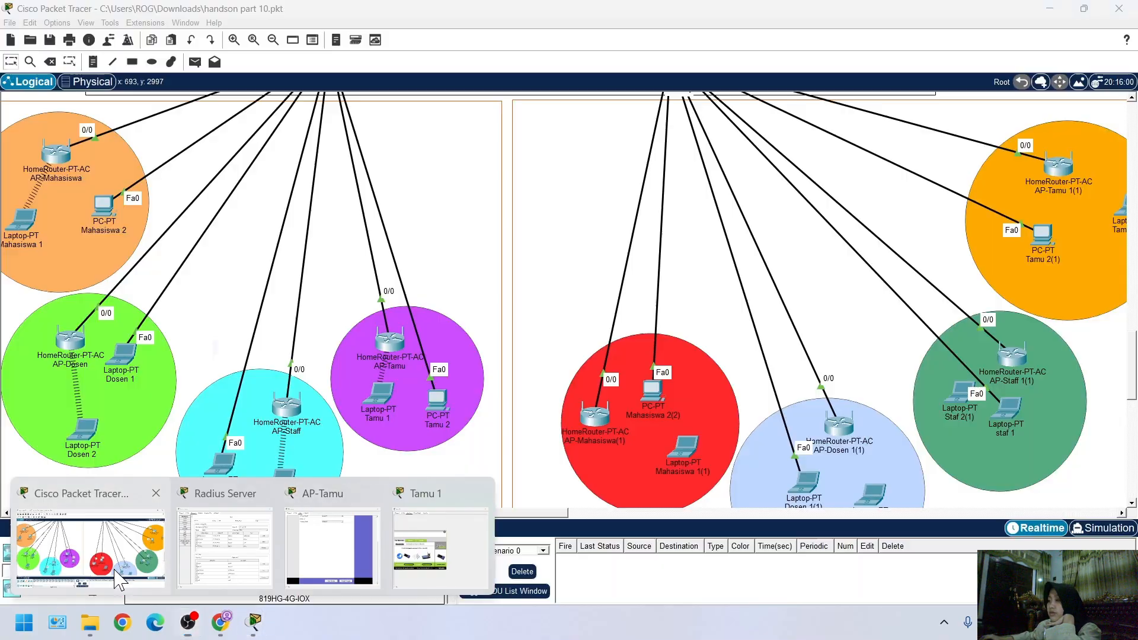
{"action": "left_click", "coordinate": [118, 580]}
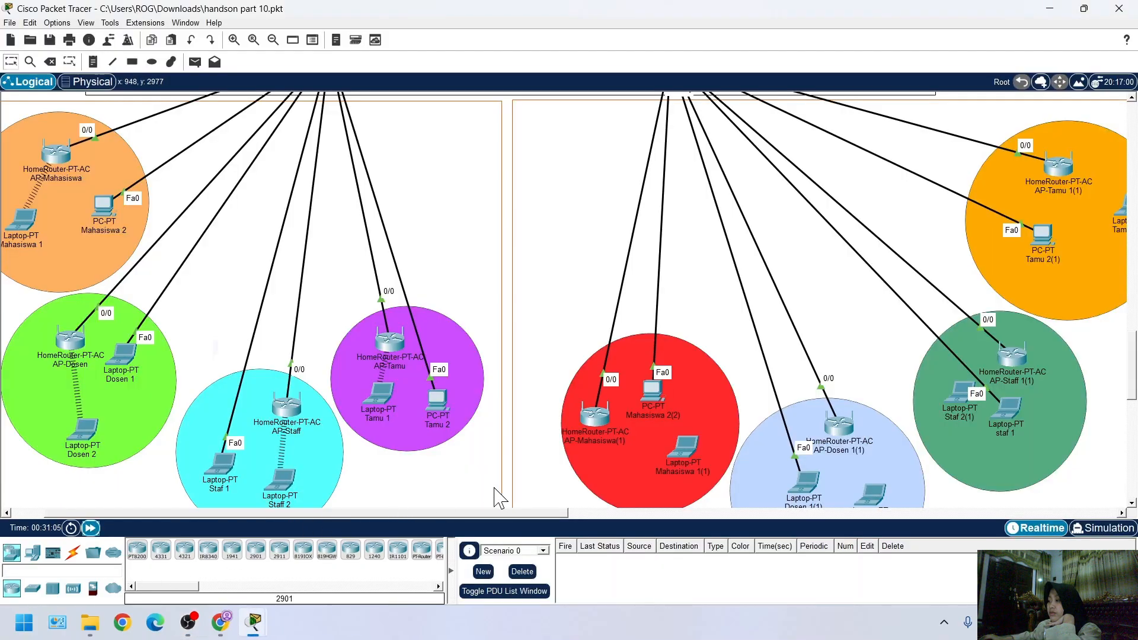
Move laptop Tamu 1 slightly so that it sits directly beneath access point AP-Tamu
{"action": "scroll", "coordinate": [415, 463], "scroll_direction": "down", "scroll_amount": 4}
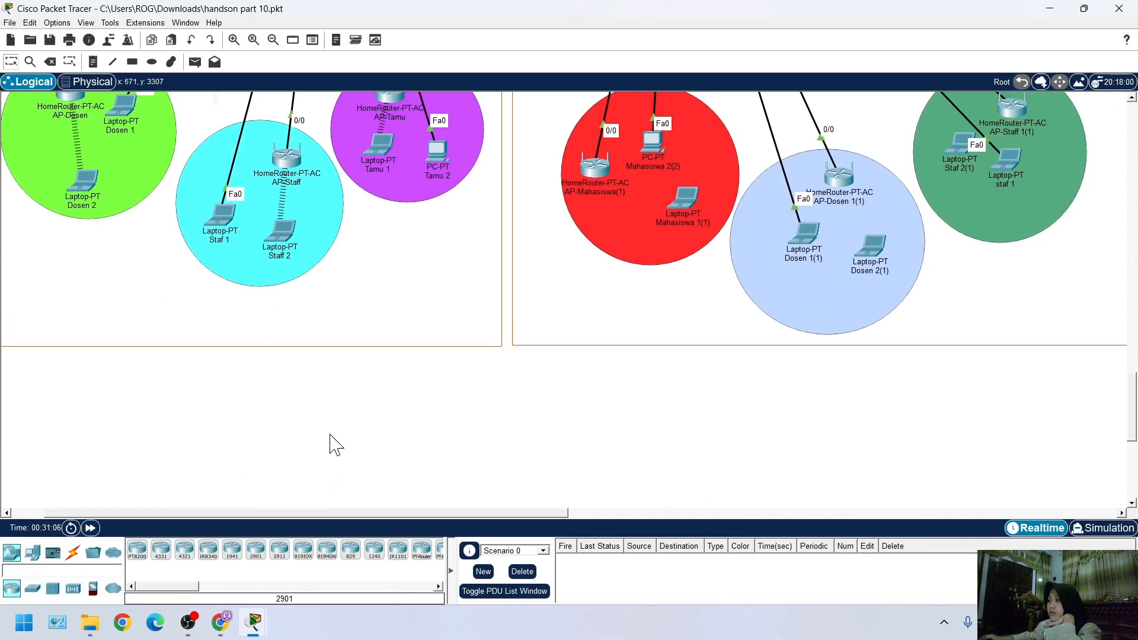
{"action": "scroll", "coordinate": [386, 465], "scroll_direction": "up", "scroll_amount": 3}
{"action": "mouse_move", "coordinate": [390, 358]}
{"action": "left_mouse_down"}
{"action": "mouse_move", "coordinate": [486, 447]}
{"action": "mouse_move", "coordinate": [349, 453]}
{"action": "mouse_move", "coordinate": [403, 342]}
{"action": "left_mouse_up"}
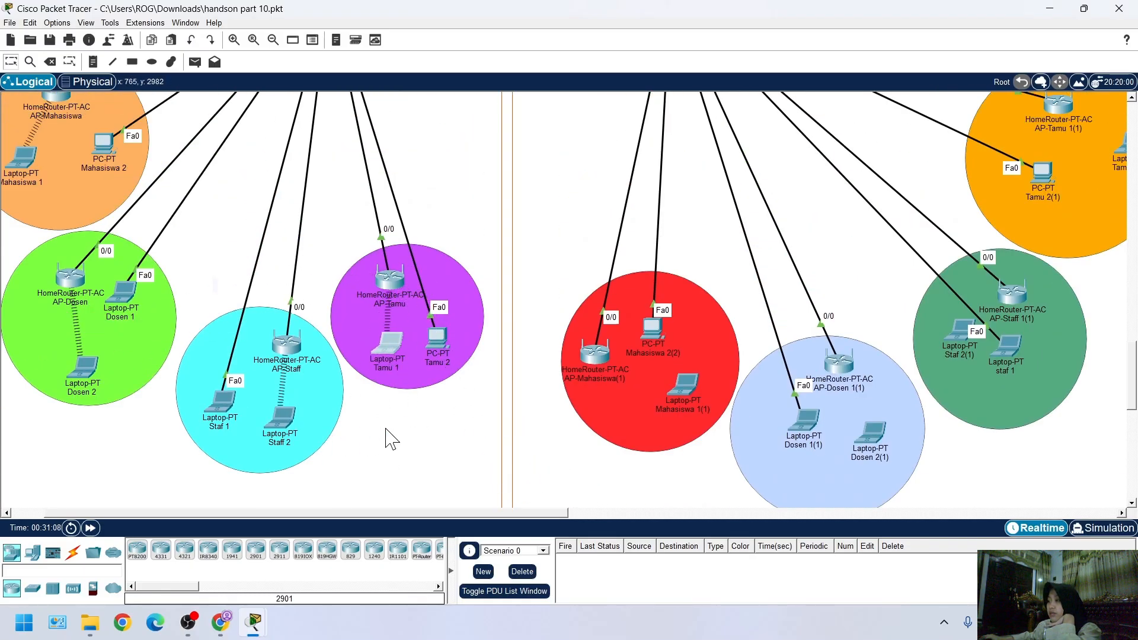
{"action": "scroll", "coordinate": [326, 480], "scroll_direction": "right", "scroll_amount": 3}
Check the wireless link status and the IP configuration of laptop Tamu 1
{"action": "mouse_move", "coordinate": [254, 621]}
{"action": "mouse_move", "coordinate": [413, 556]}
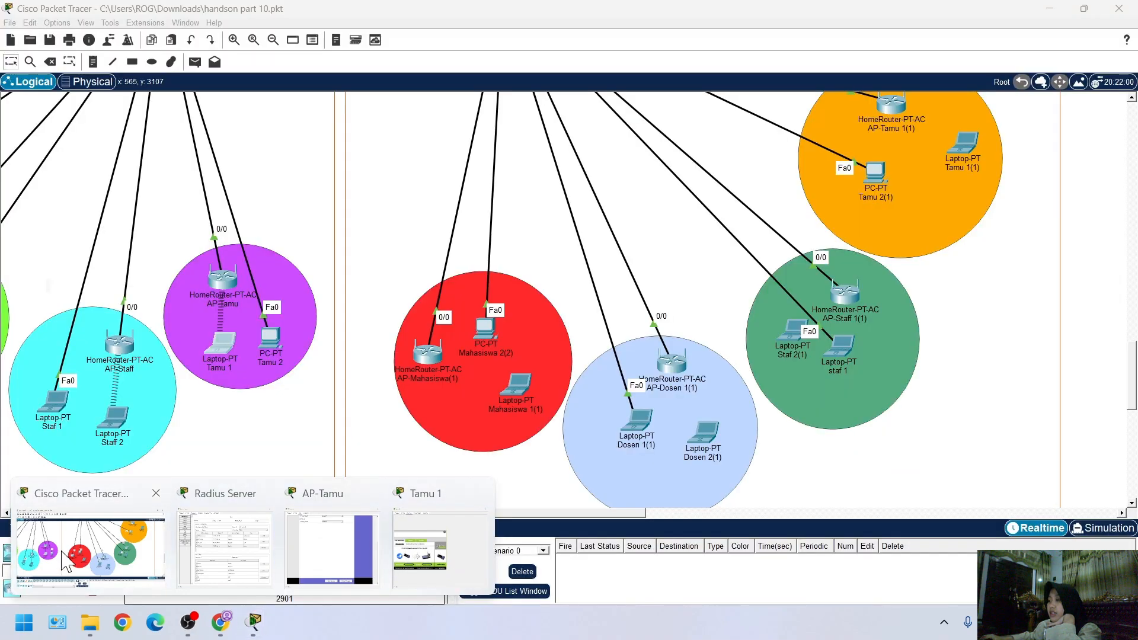
{"action": "left_click", "coordinate": [229, 351]}
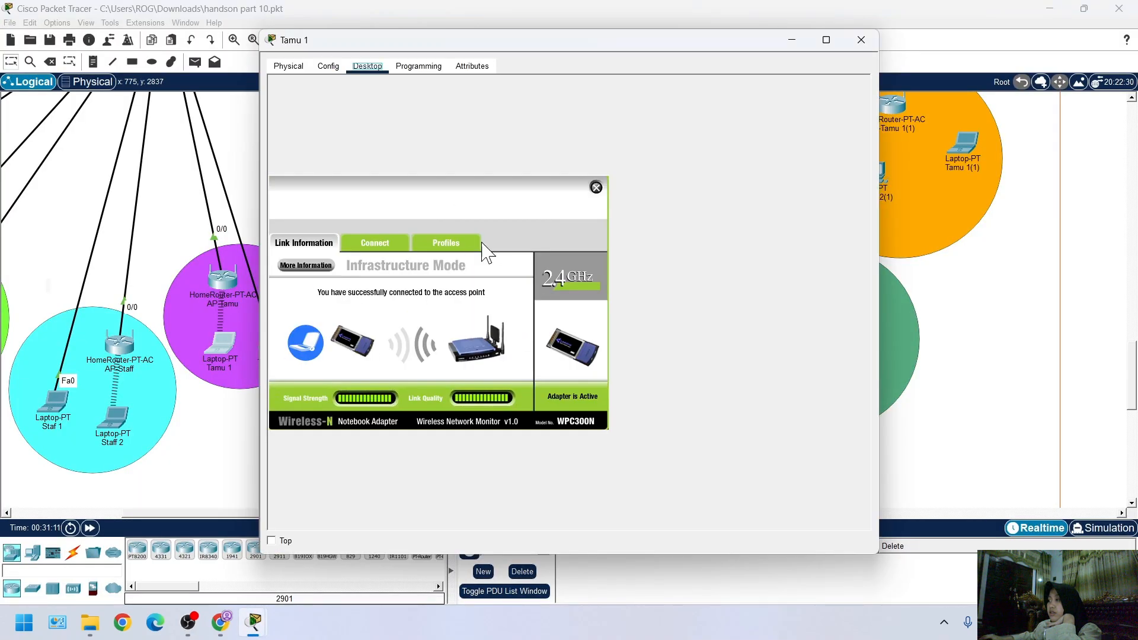
{"action": "left_click", "coordinate": [596, 188]}
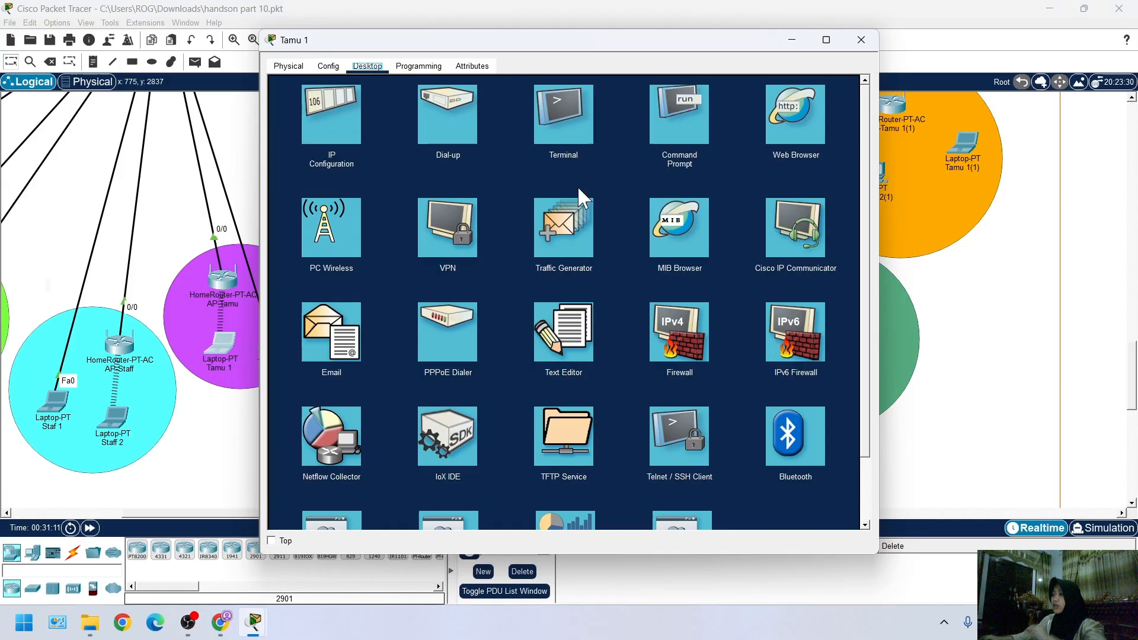
{"action": "left_click", "coordinate": [327, 118]}
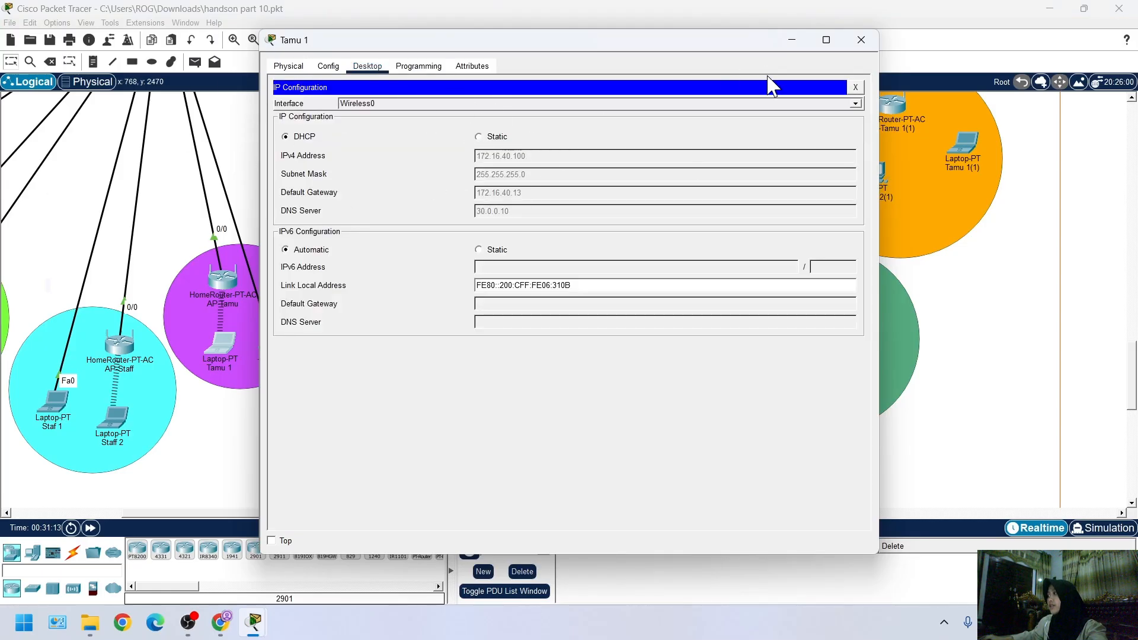
{"action": "left_click", "coordinate": [855, 87]}
Open the web browser on laptop Tamu 1
{"action": "left_click", "coordinate": [802, 105]}
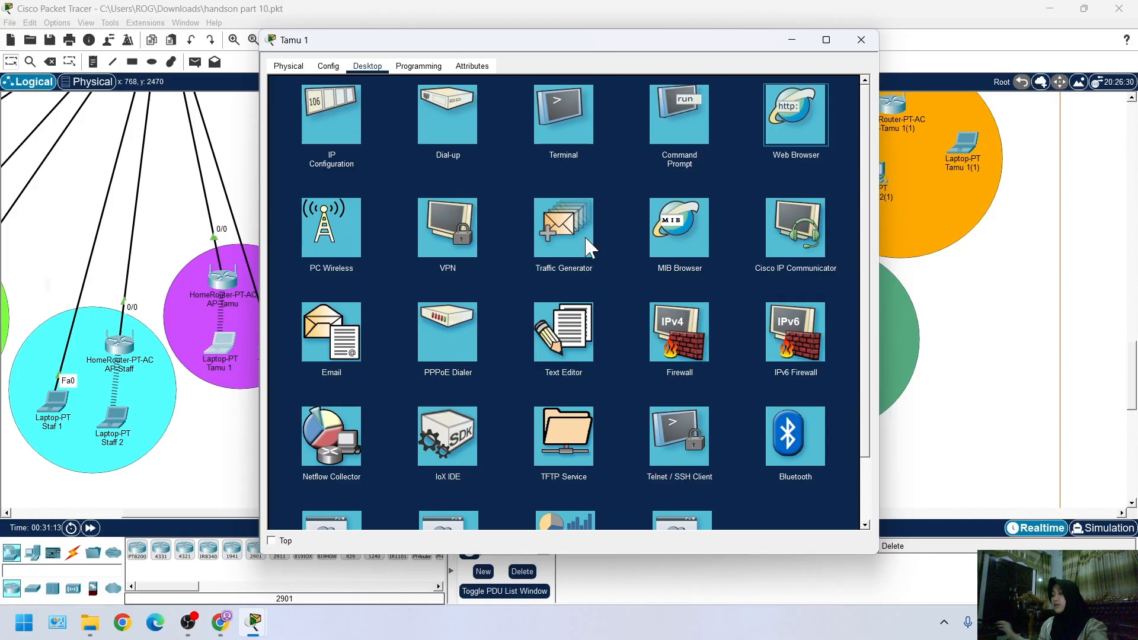
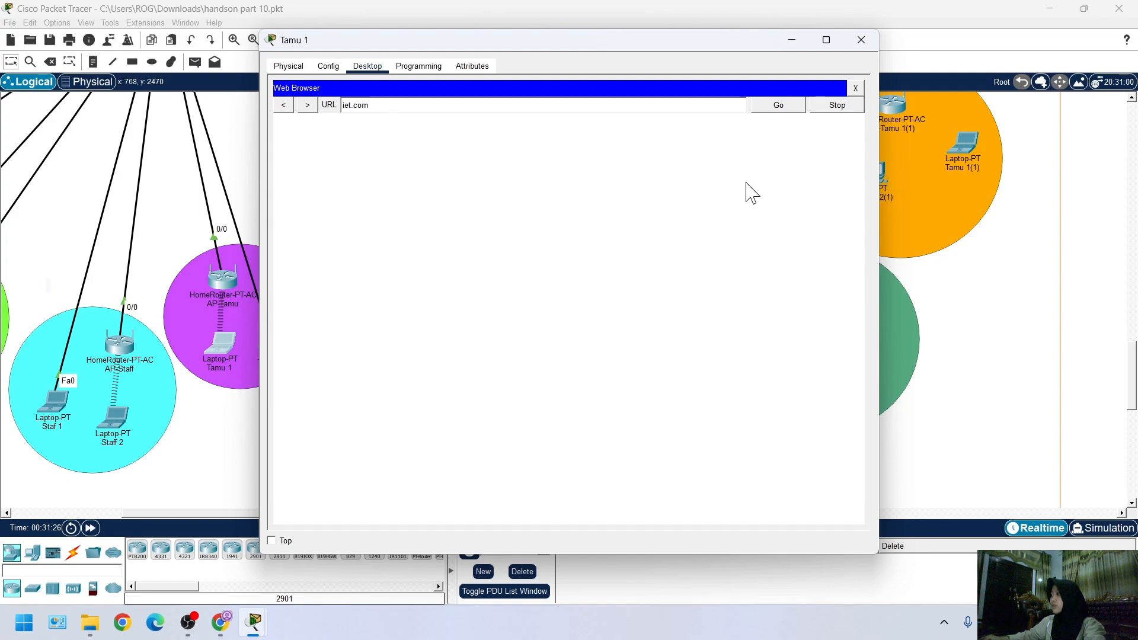
Return to the web browser of laptop Tamu 1 and view the iet.com page
{"action": "left_click", "coordinate": [861, 39]}
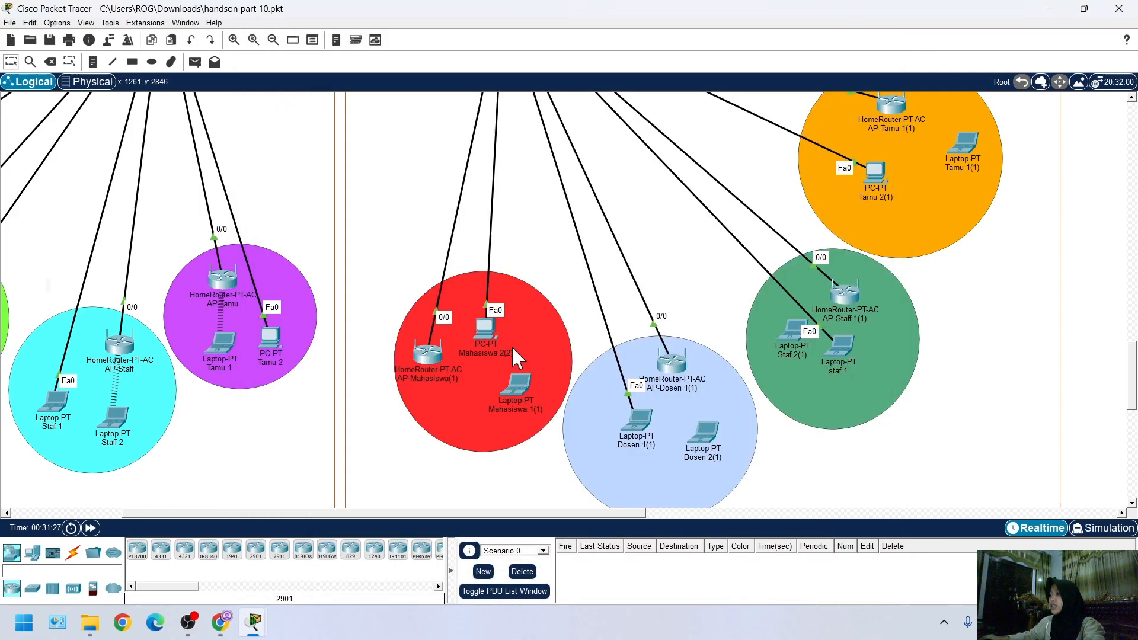
{"action": "scroll", "coordinate": [511, 347], "scroll_direction": "right", "scroll_amount": 3}
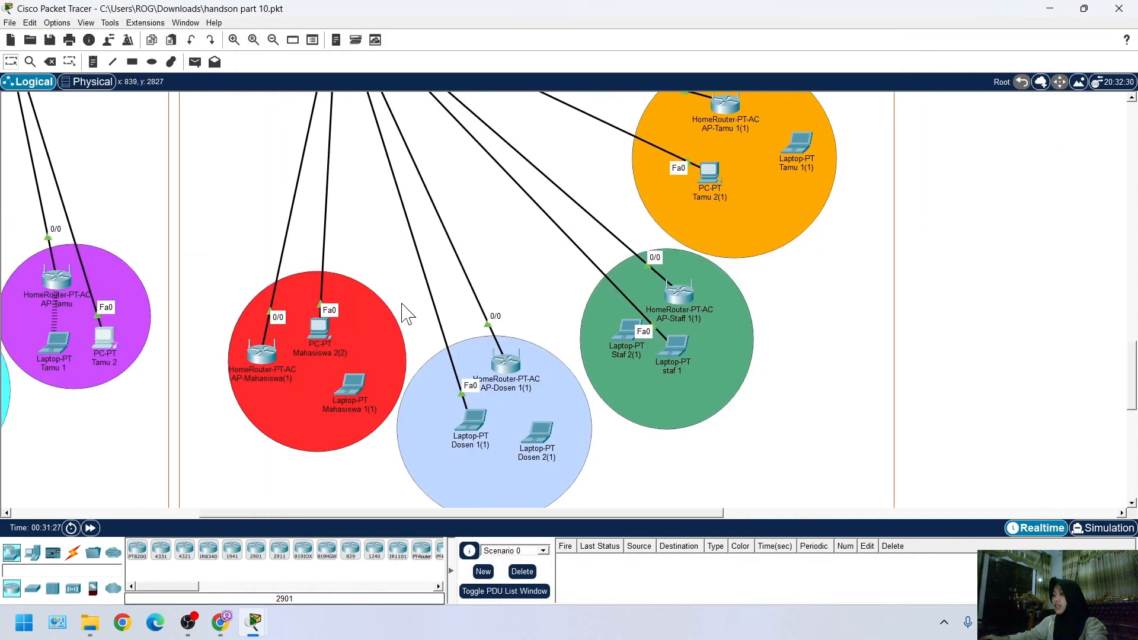
{"action": "left_click", "coordinate": [104, 338]}
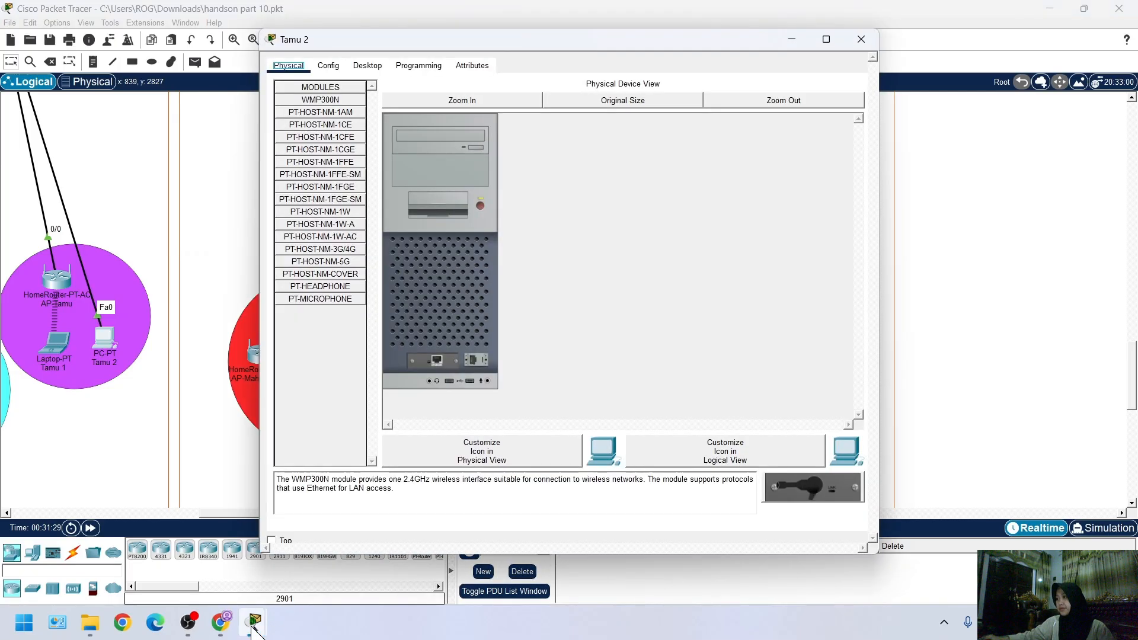
{"action": "left_click", "coordinate": [862, 39]}
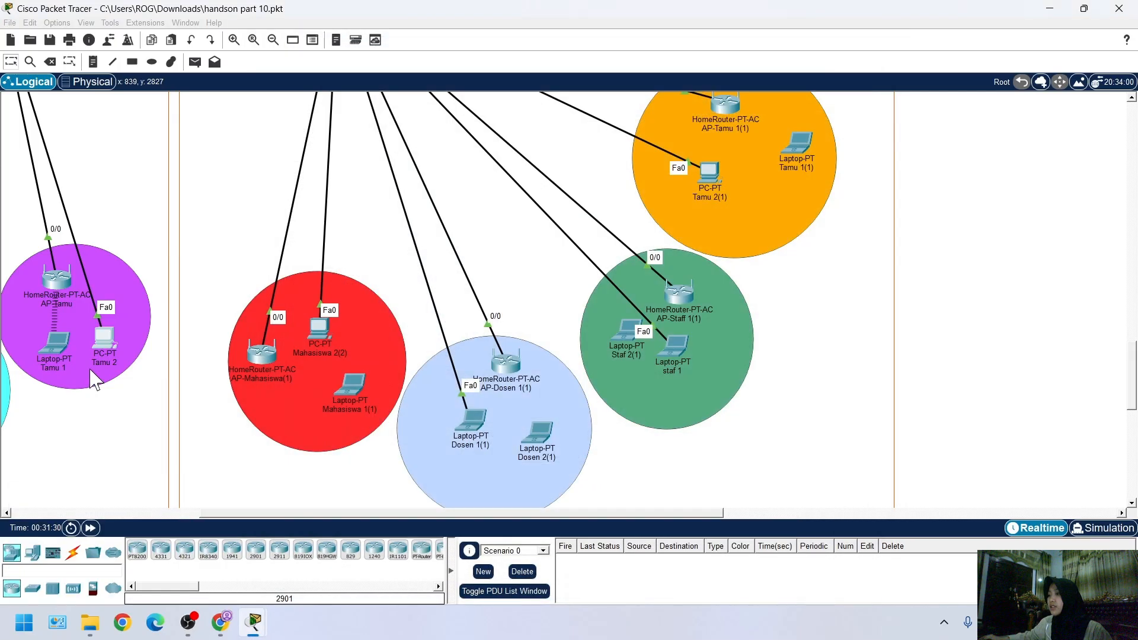
{"action": "mouse_move", "coordinate": [255, 624]}
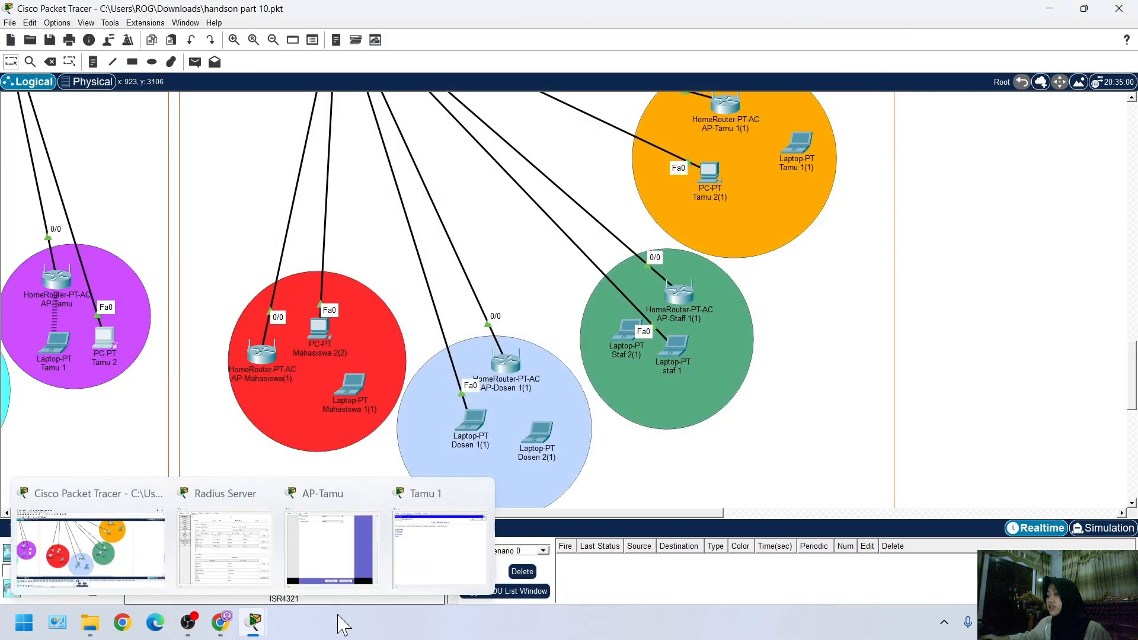
{"action": "left_click", "coordinate": [442, 544]}
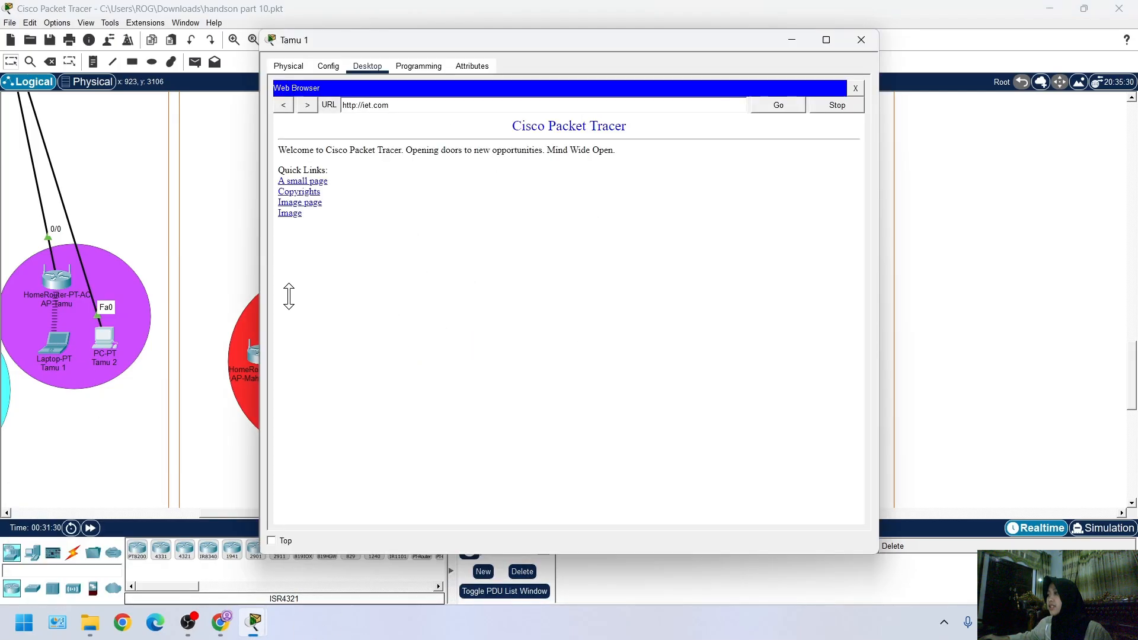
Restart the web browser on laptop Tamu 1 and load the site tri.com
{"action": "left_click", "coordinate": [855, 88]}
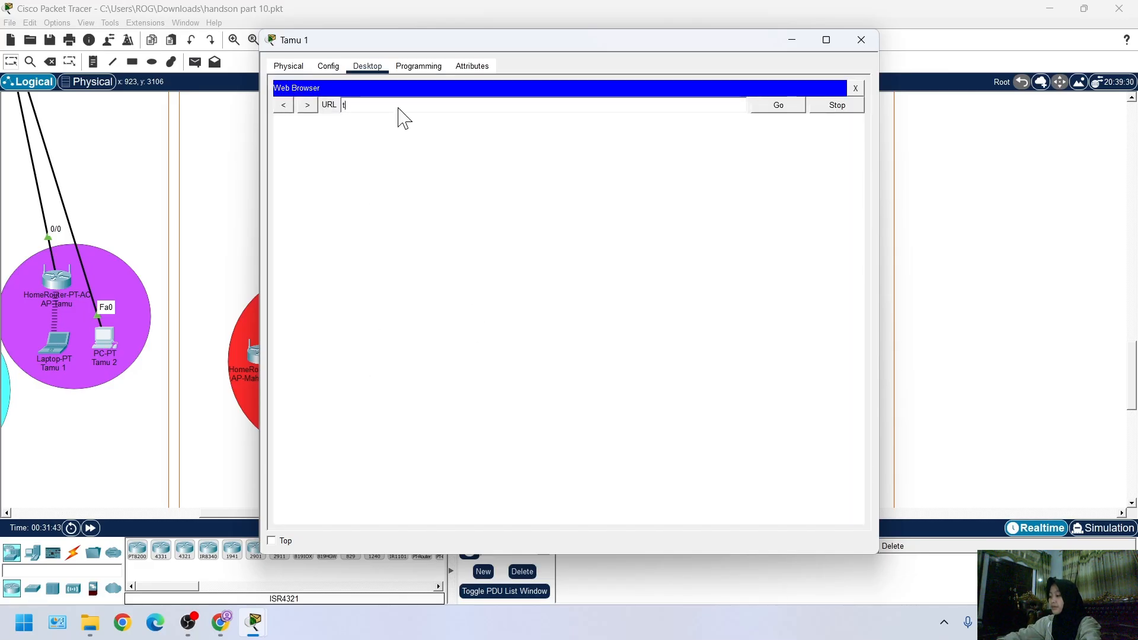
{"action": "left_click", "coordinate": [398, 108]}
{"action": "type", "text": "tri.com"}
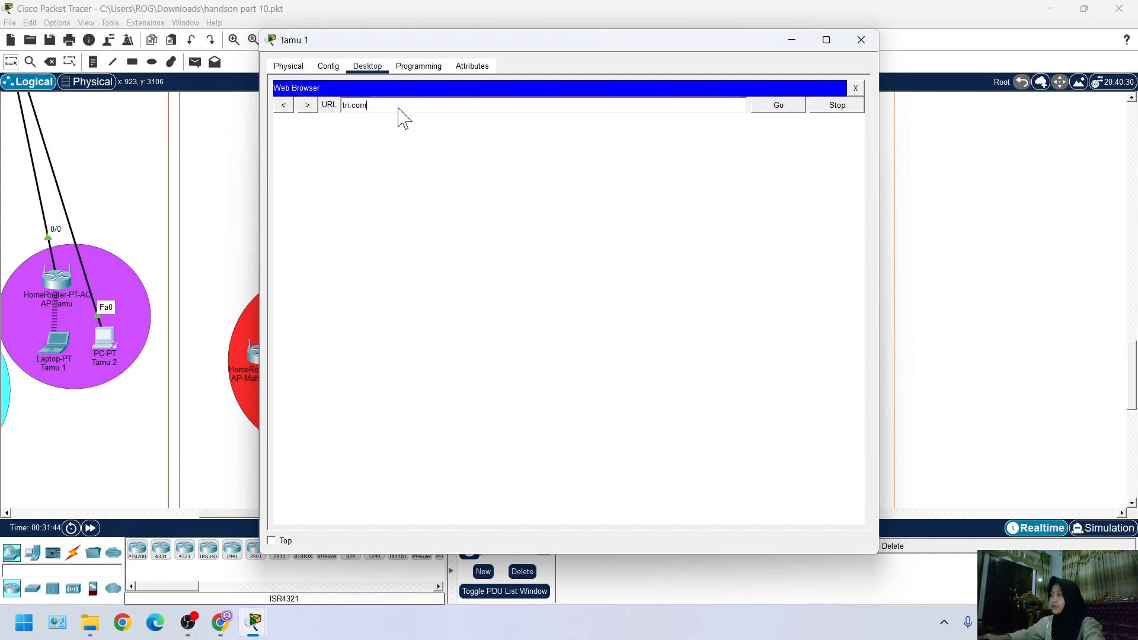
{"action": "left_click", "coordinate": [790, 113]}
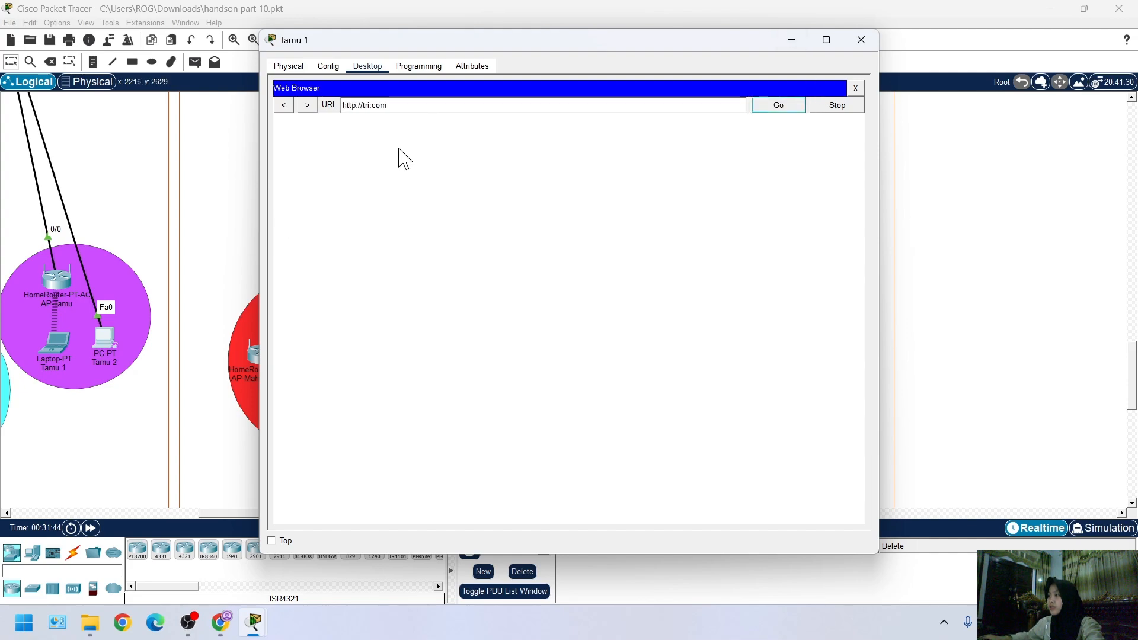
Check the loading of tri.com on laptop Tamu 1 and return to the network topology
{"action": "left_click", "coordinate": [883, 297]}
{"action": "left_click", "coordinate": [93, 338]}
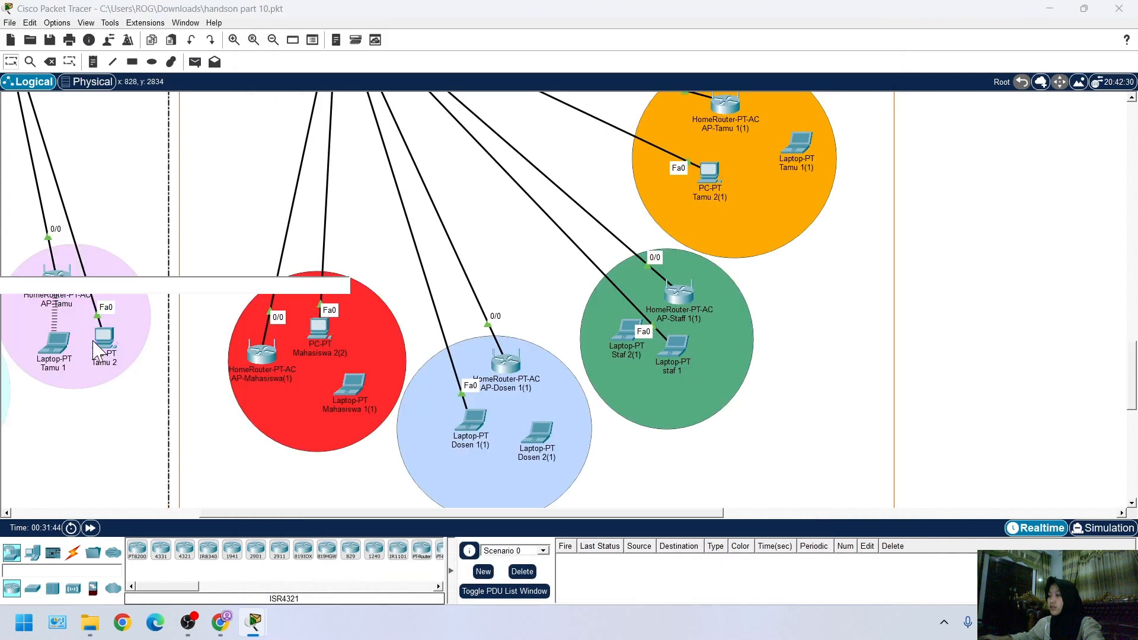
{"action": "left_click", "coordinate": [101, 339]}
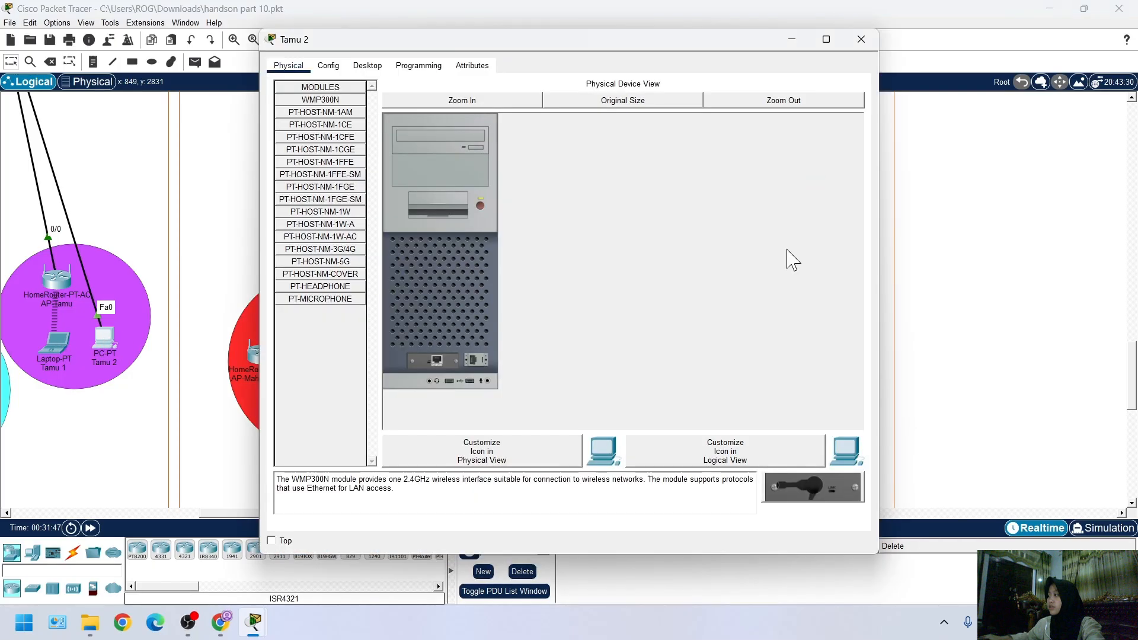
{"action": "left_click", "coordinate": [997, 230]}
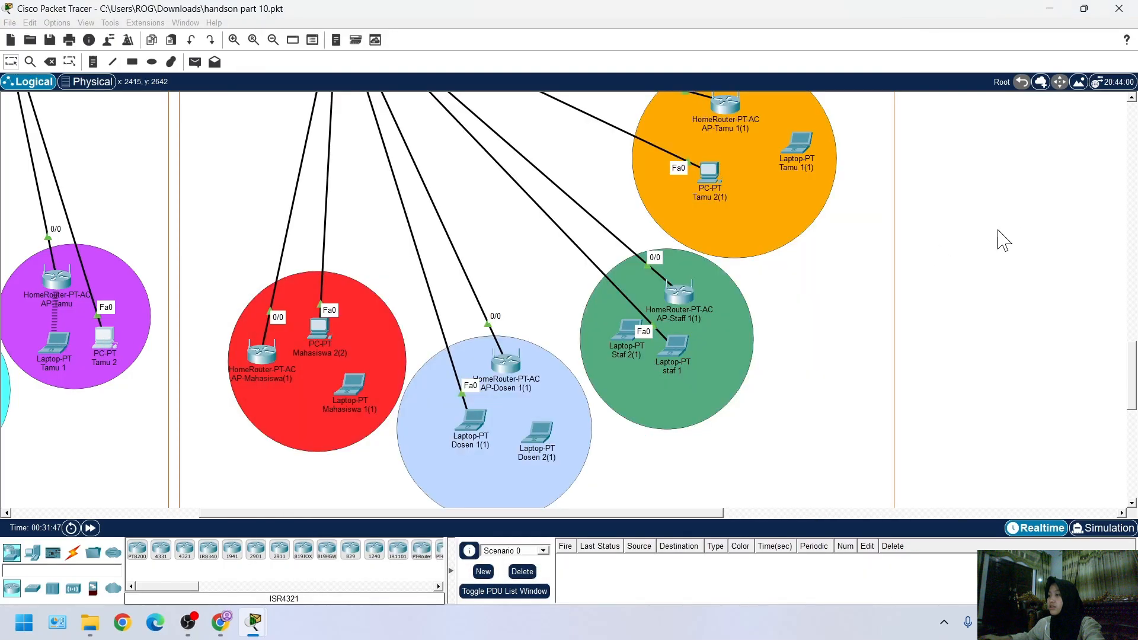
{"action": "left_click", "coordinate": [58, 341]}
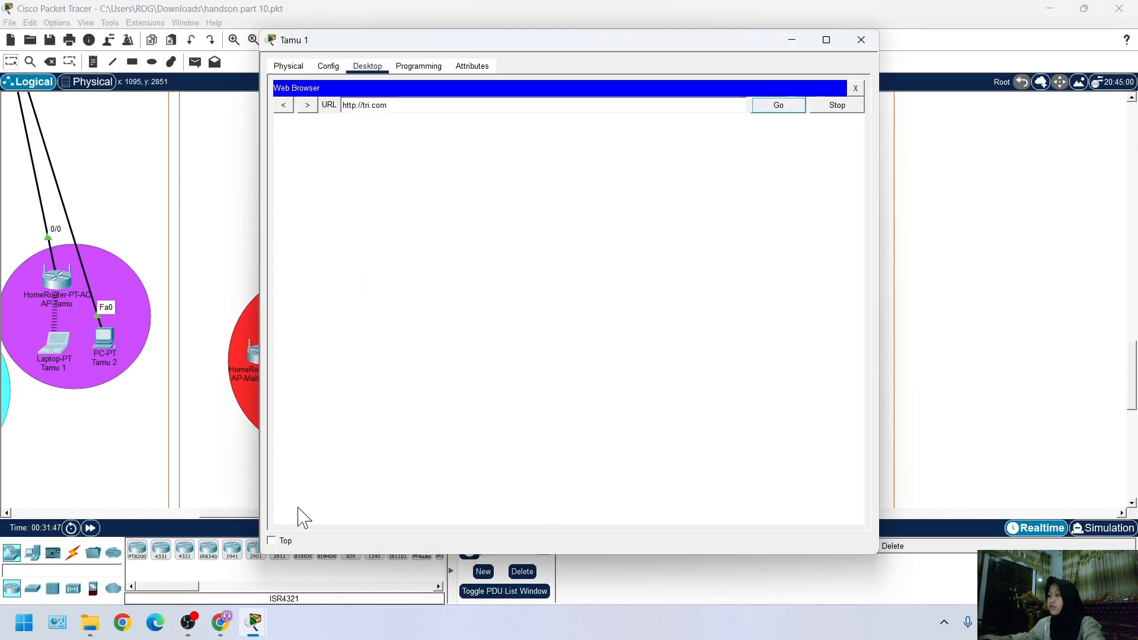
{"action": "mouse_move", "coordinate": [261, 622]}
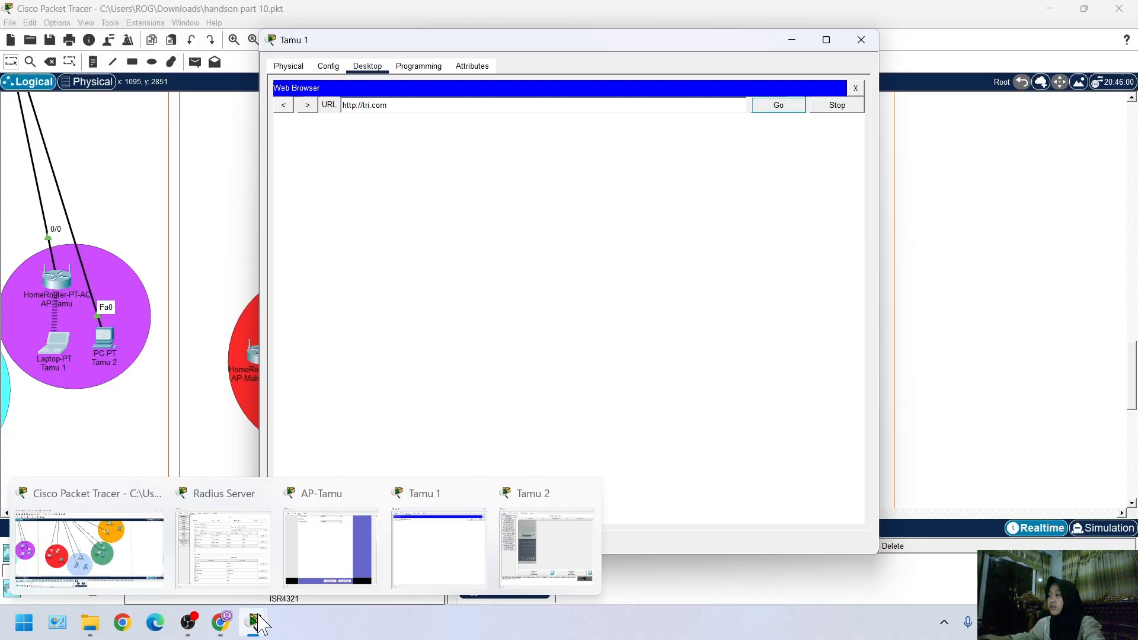
{"action": "left_click", "coordinate": [1029, 353]}
Place a text note "Gedung X" on the upper border of the building area that contains AP-Mahasiswa
{"action": "scroll", "coordinate": [226, 279], "scroll_direction": "up", "scroll_amount": 3}
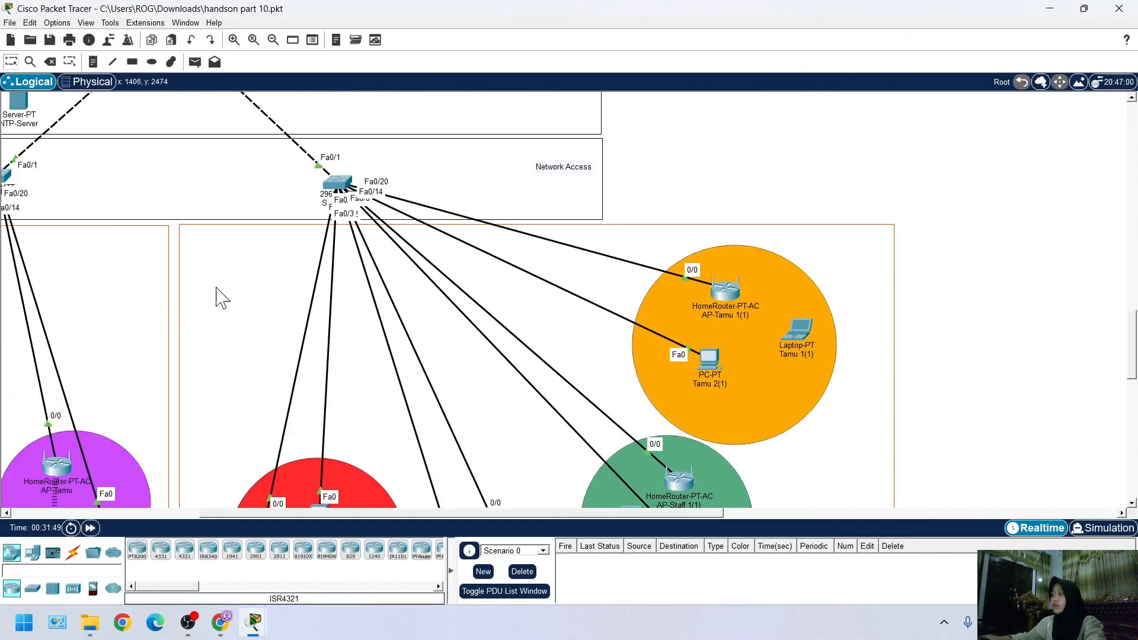
{"action": "scroll", "coordinate": [314, 407], "scroll_direction": "left", "scroll_amount": 5}
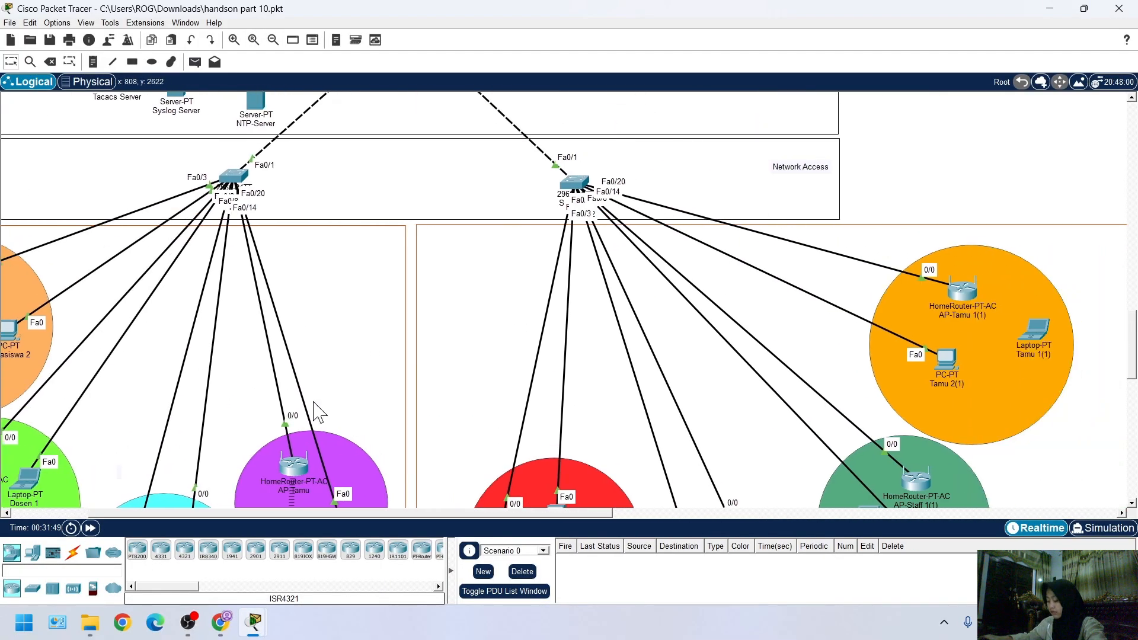
{"action": "scroll", "coordinate": [320, 397], "scroll_direction": "right", "scroll_amount": 1}
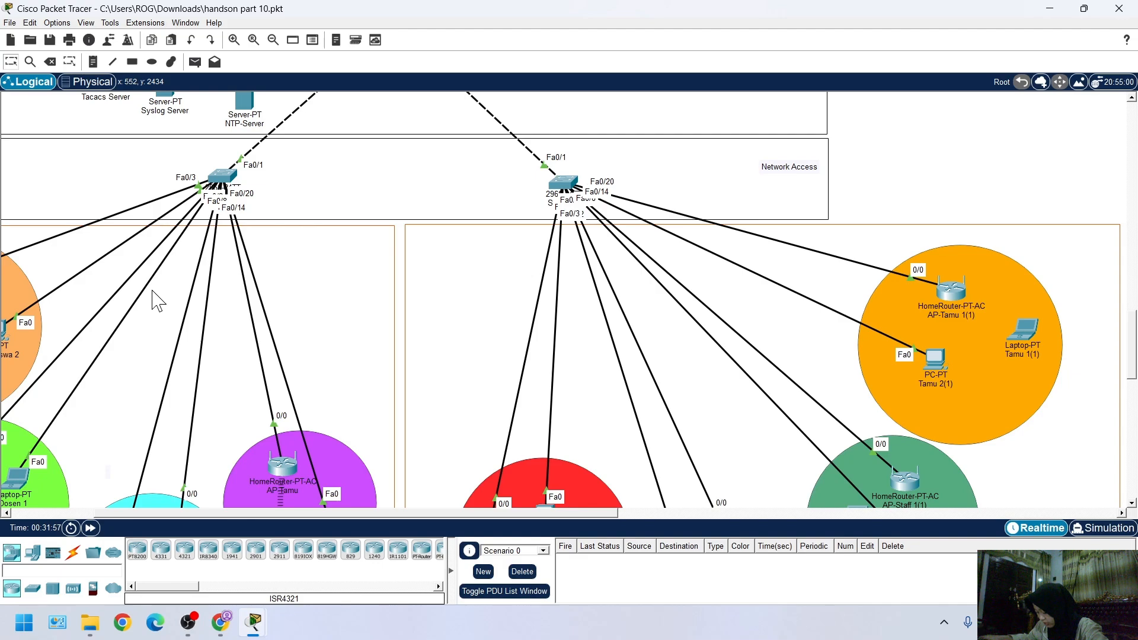
{"action": "left_click", "coordinate": [93, 62]}
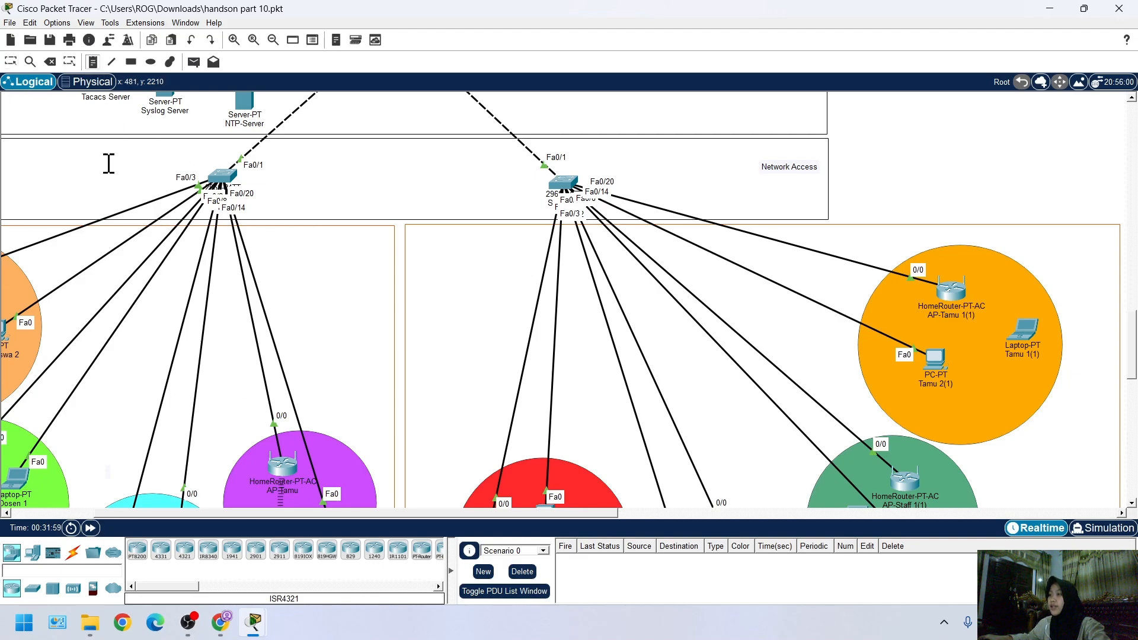
{"action": "scroll", "coordinate": [86, 159], "scroll_direction": "left", "scroll_amount": 3}
{"action": "left_click", "coordinate": [77, 218]}
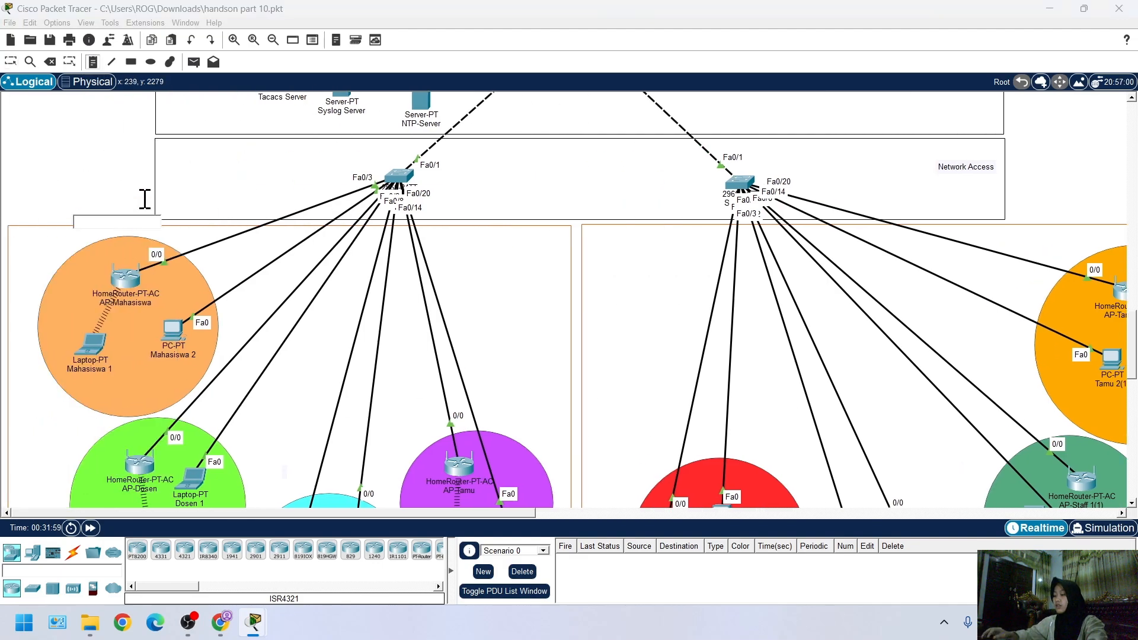
{"action": "type", "text": "D"}
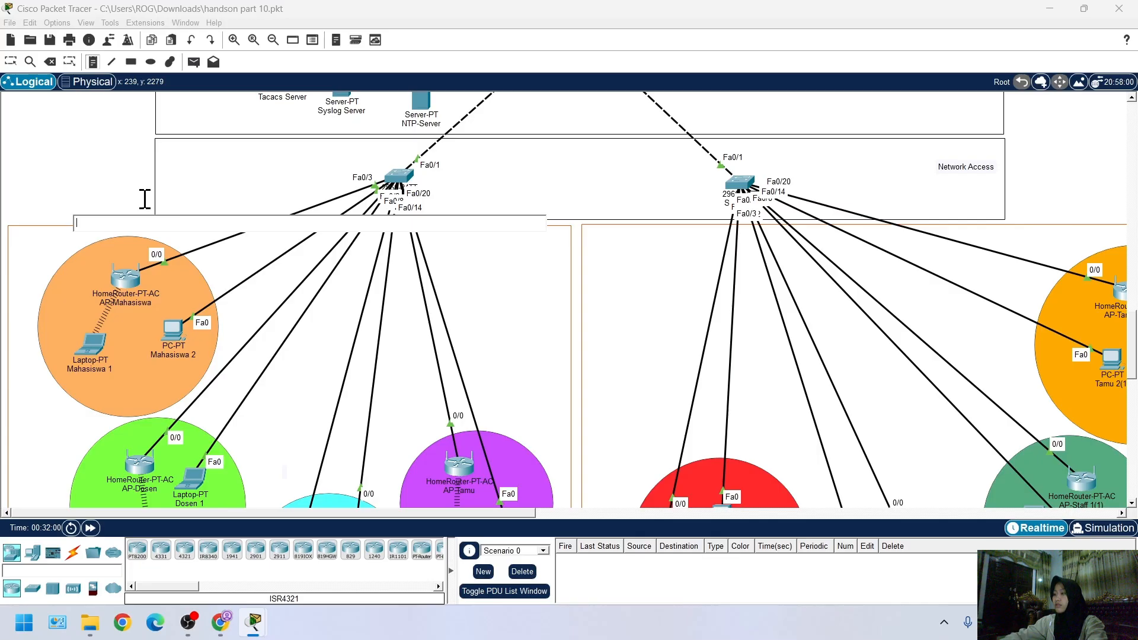
{"action": "type", "text": "edun"}
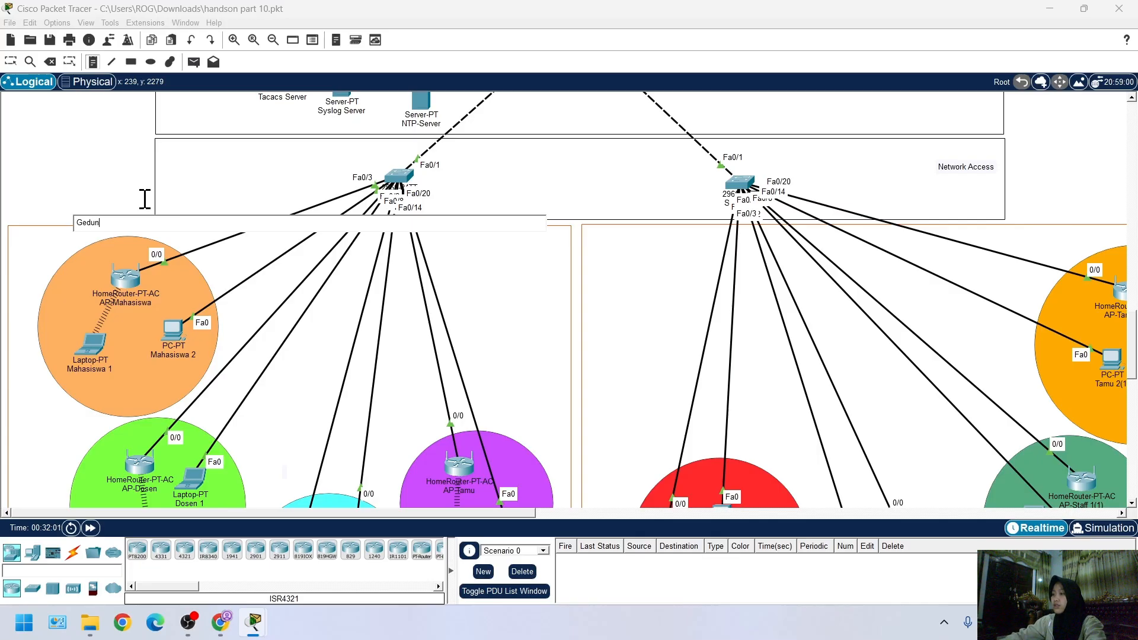
{"action": "type", "text": "g Z"}
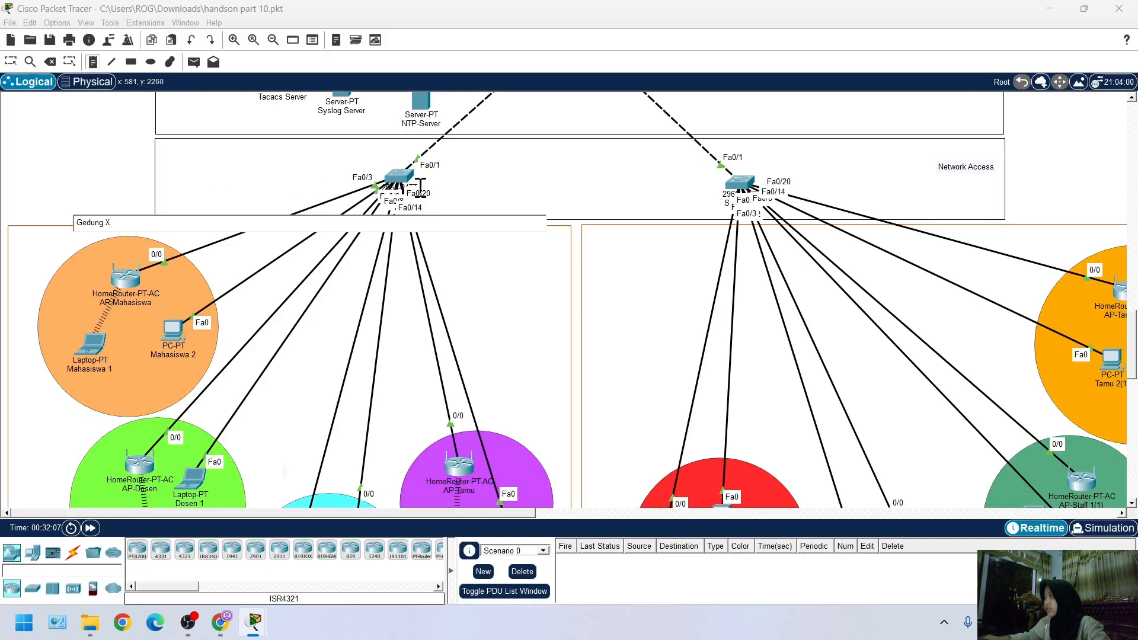
Place a text note "Gedung Z" on the upper border of the building area that contains AP-Tamu 1(1), then leave note placement
{"action": "left_click", "coordinate": [1076, 220]}
{"action": "left_click", "coordinate": [1126, 224]}
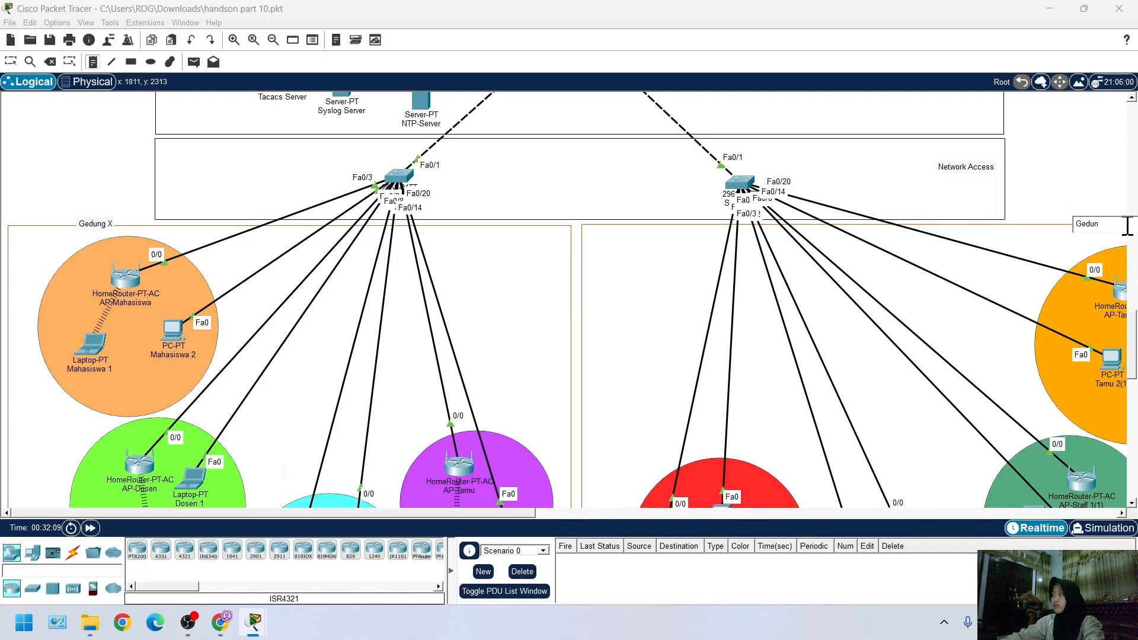
{"action": "type", "text": "Gedung Z"}
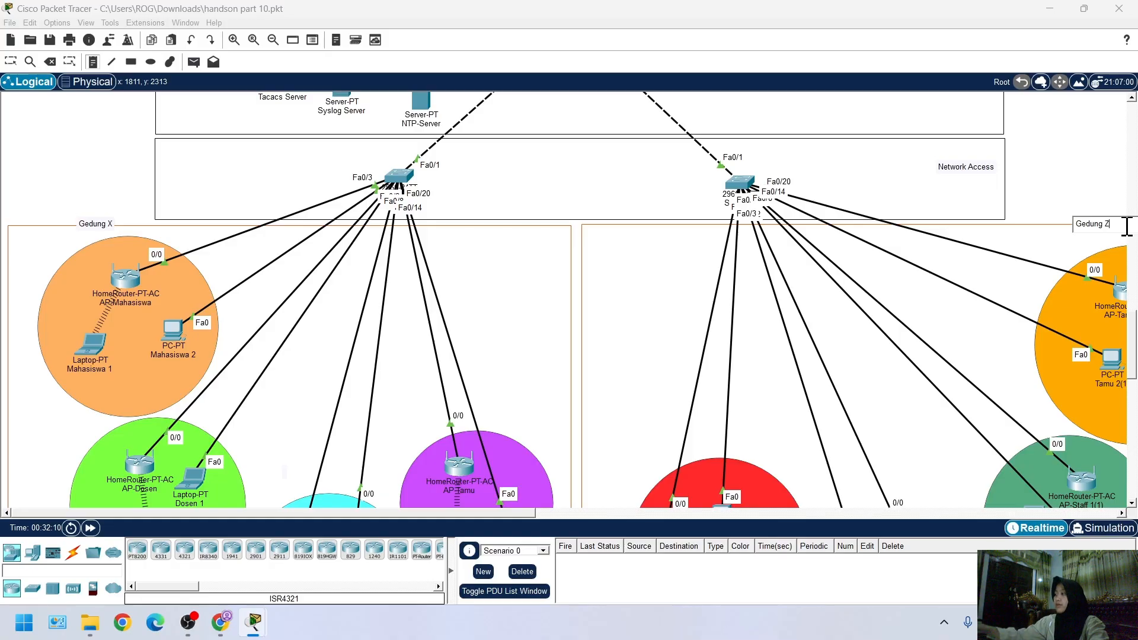
{"action": "left_click", "coordinate": [16, 62]}
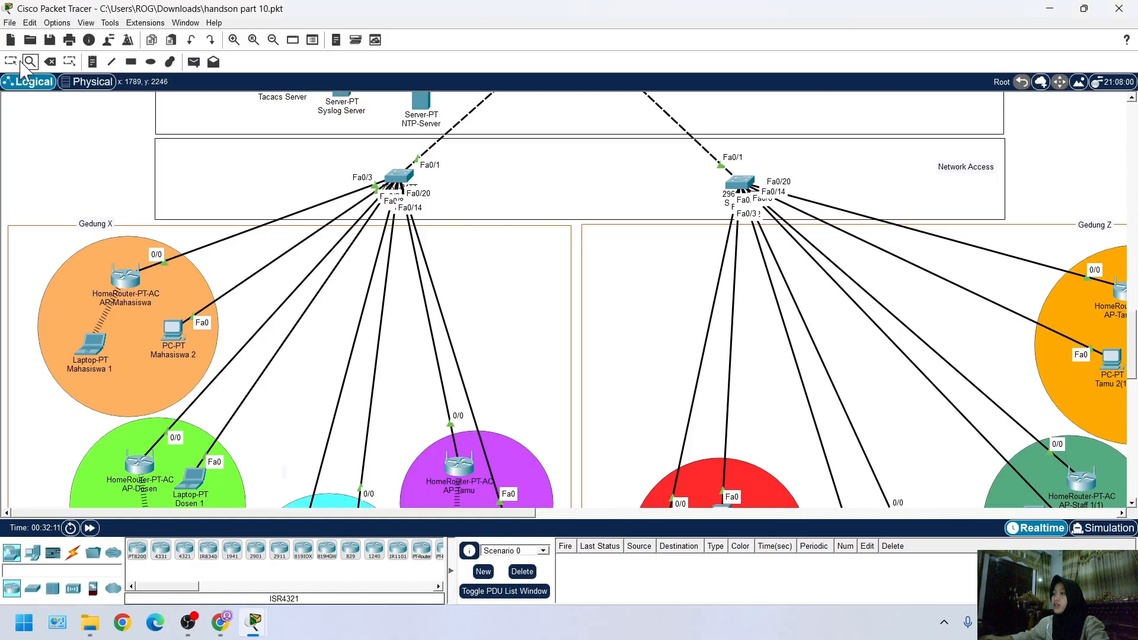
Reopen laptop Tamu 1 and view the tri.com page in its web browser
{"action": "scroll", "coordinate": [502, 349], "scroll_direction": "right", "scroll_amount": 8}
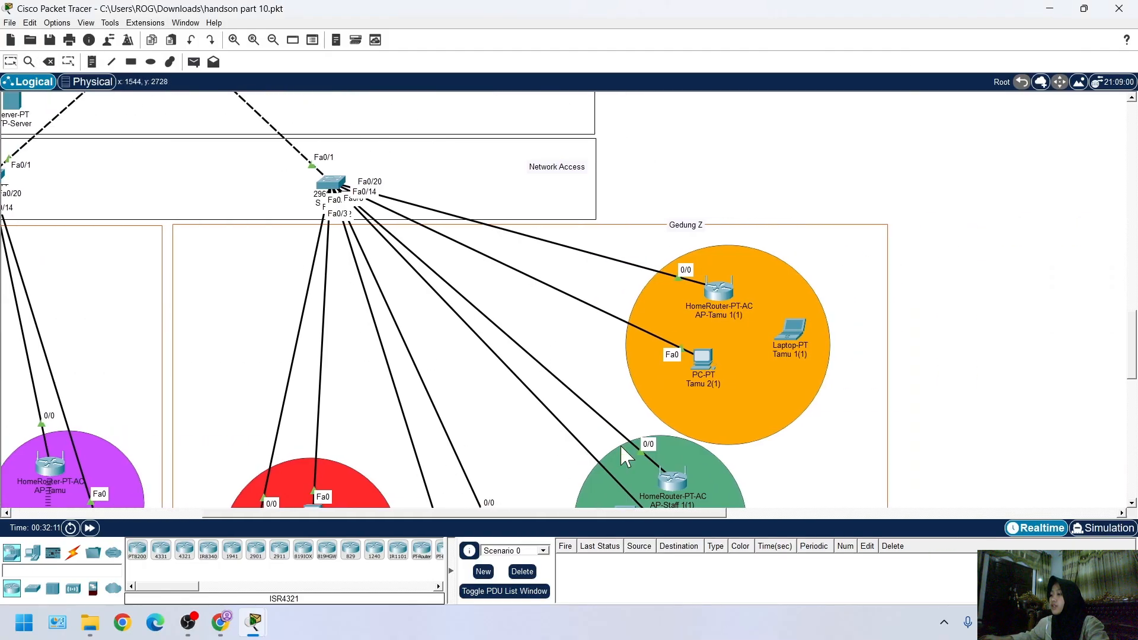
{"action": "scroll", "coordinate": [276, 410], "scroll_direction": "down", "scroll_amount": 3}
{"action": "left_click", "coordinate": [93, 341]}
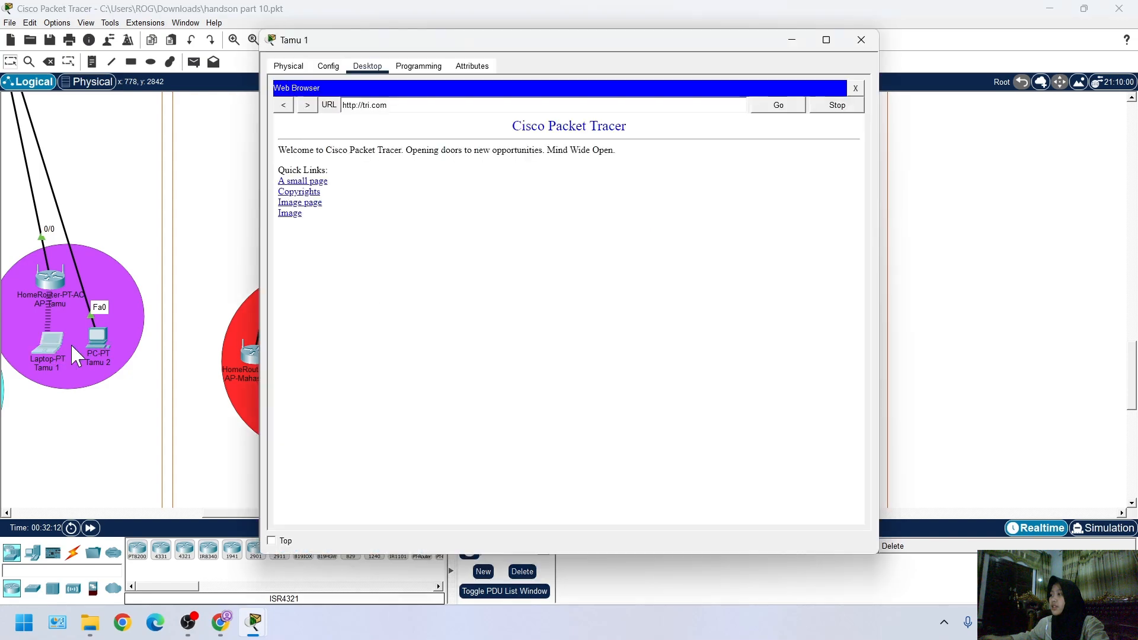
Restart the web browser on laptop Tamu 1 and load the site router.ac.id
{"action": "left_click", "coordinate": [855, 88]}
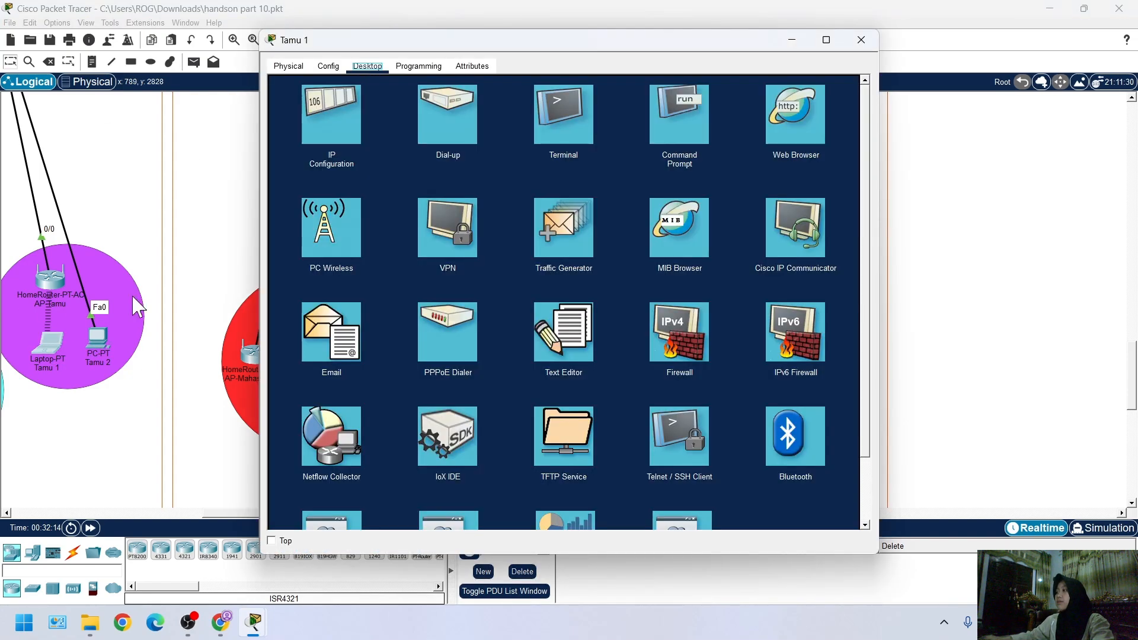
{"action": "left_click", "coordinate": [795, 139]}
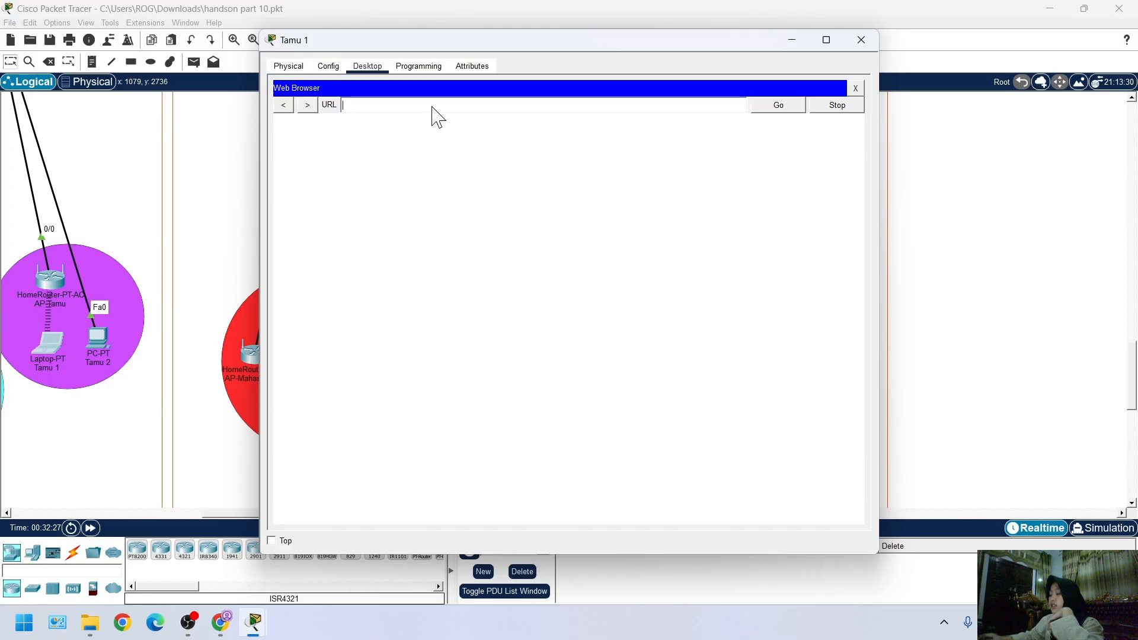
{"action": "type", "text": "ute"}
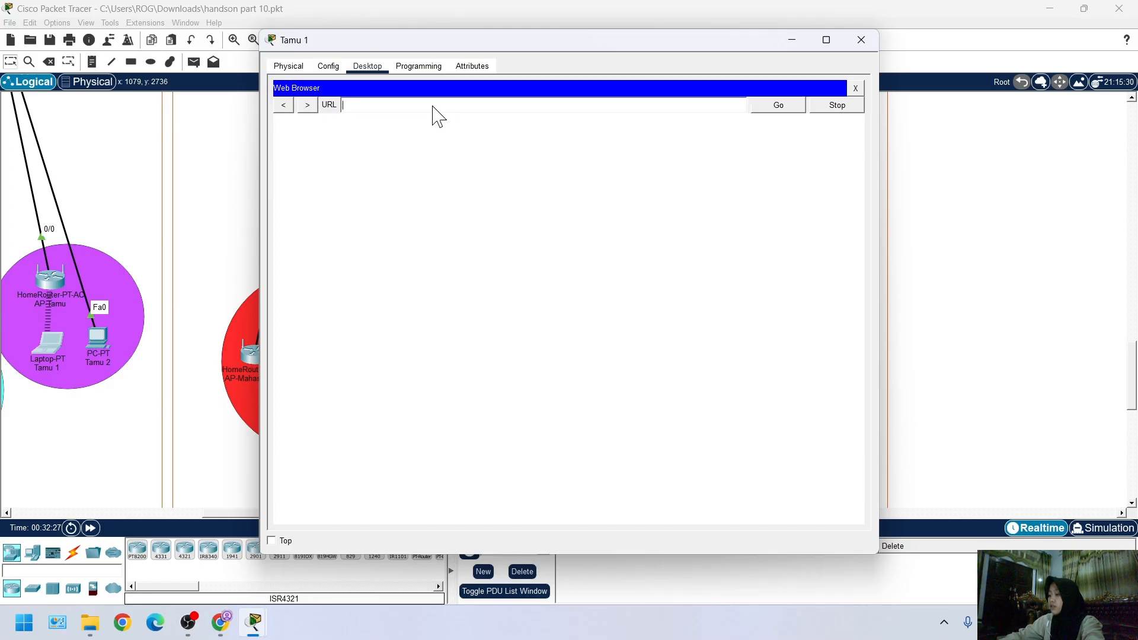
{"action": "type", "text": "outer.ac.id"}
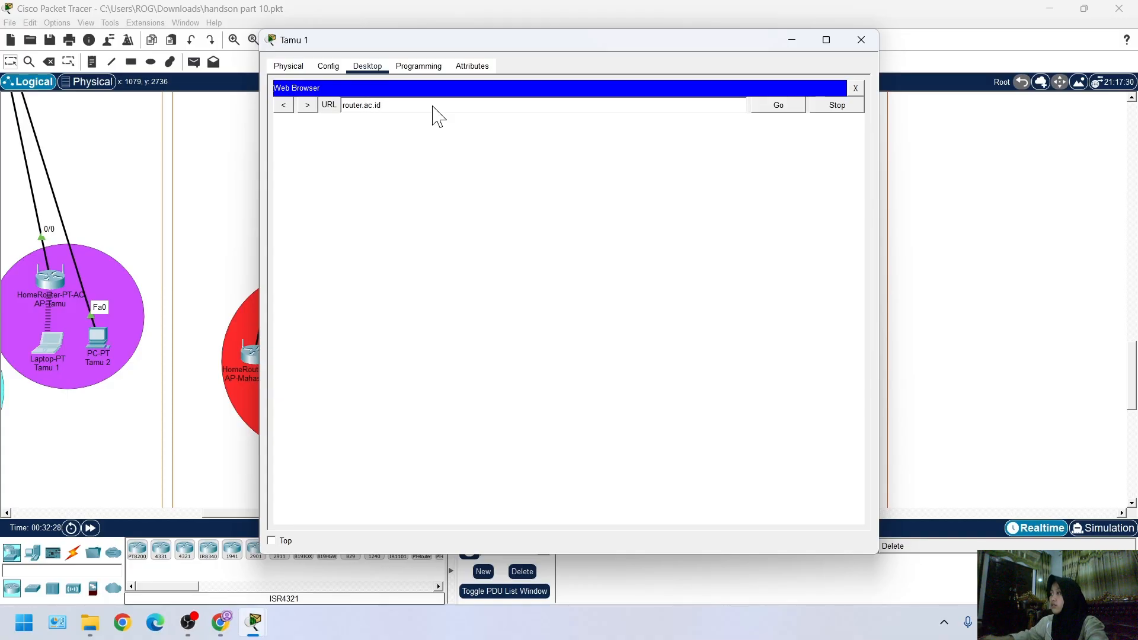
{"action": "left_click", "coordinate": [764, 108]}
Open the device window of access point AP-Mahasiswa(1) and move it aside so the red Mahasiswa area can be seen
{"action": "left_click", "coordinate": [956, 262]}
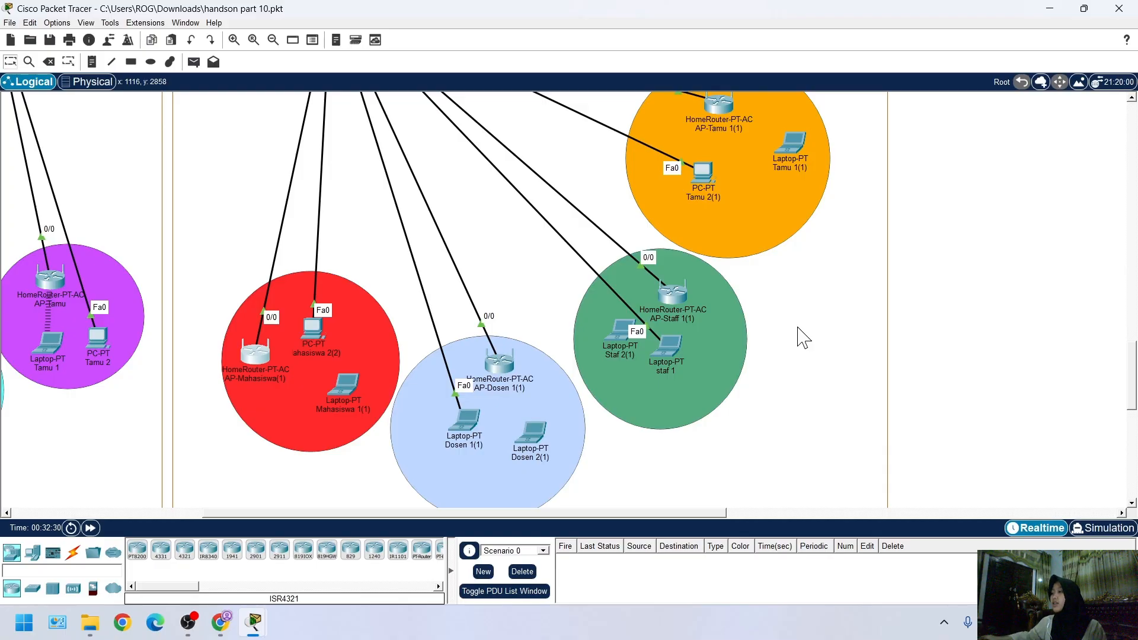
{"action": "mouse_move", "coordinate": [254, 622]}
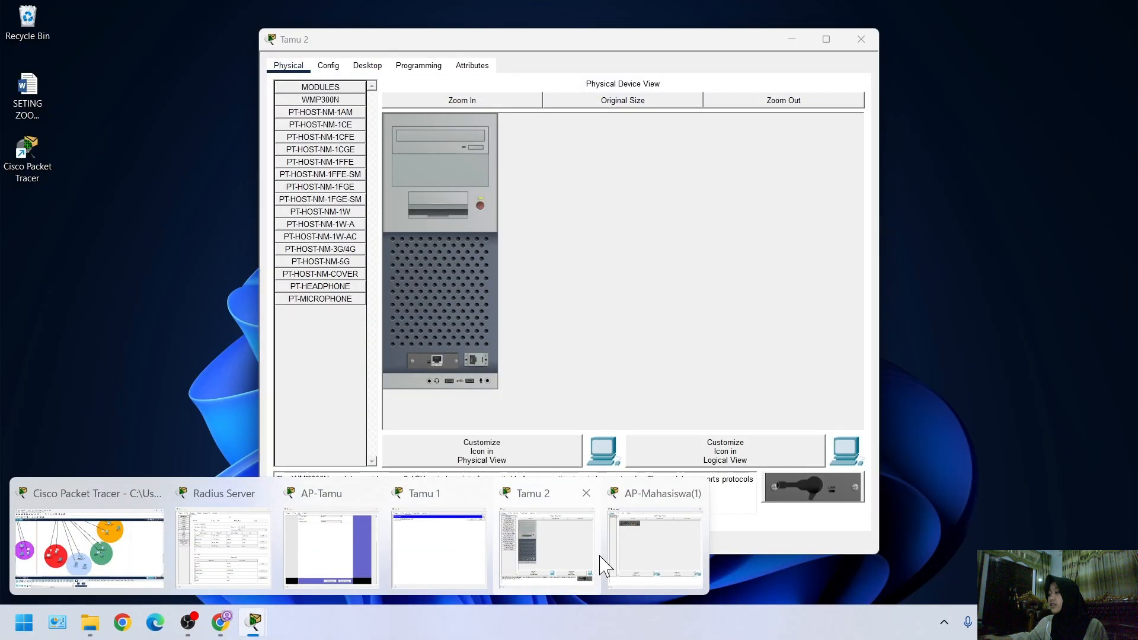
{"action": "left_click", "coordinate": [668, 556]}
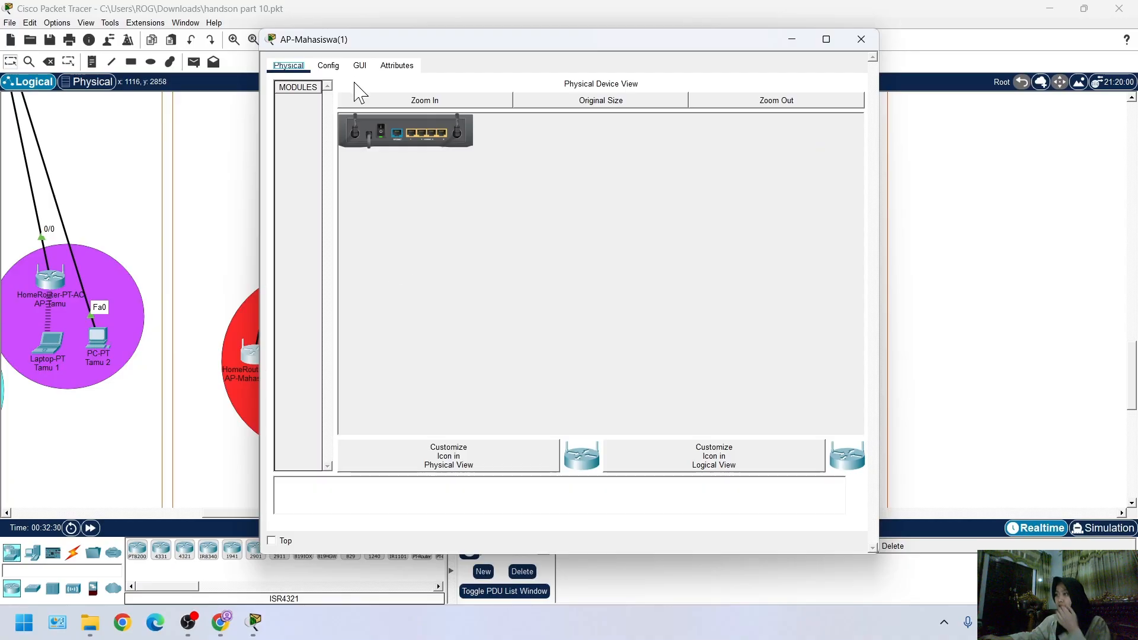
{"action": "left_click_drag", "start_coordinate": [407, 38], "coordinate": [525, 33]}
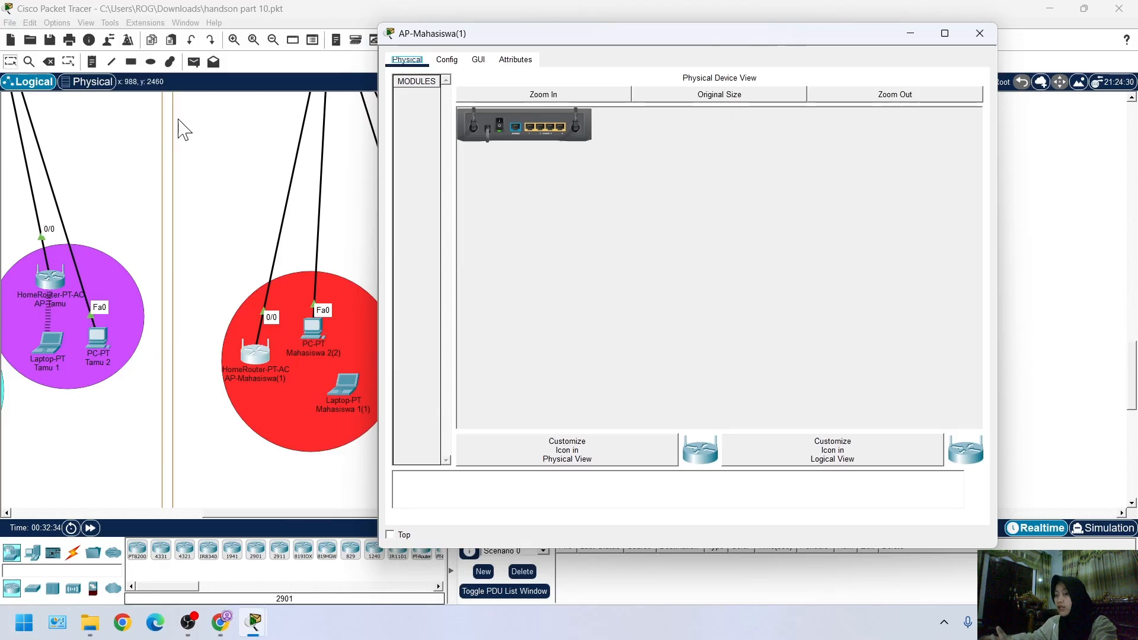
Check the Internet IP configuration of access point AP-Mahasiswa(1)
{"action": "scroll", "coordinate": [287, 381], "scroll_direction": "right", "scroll_amount": 3}
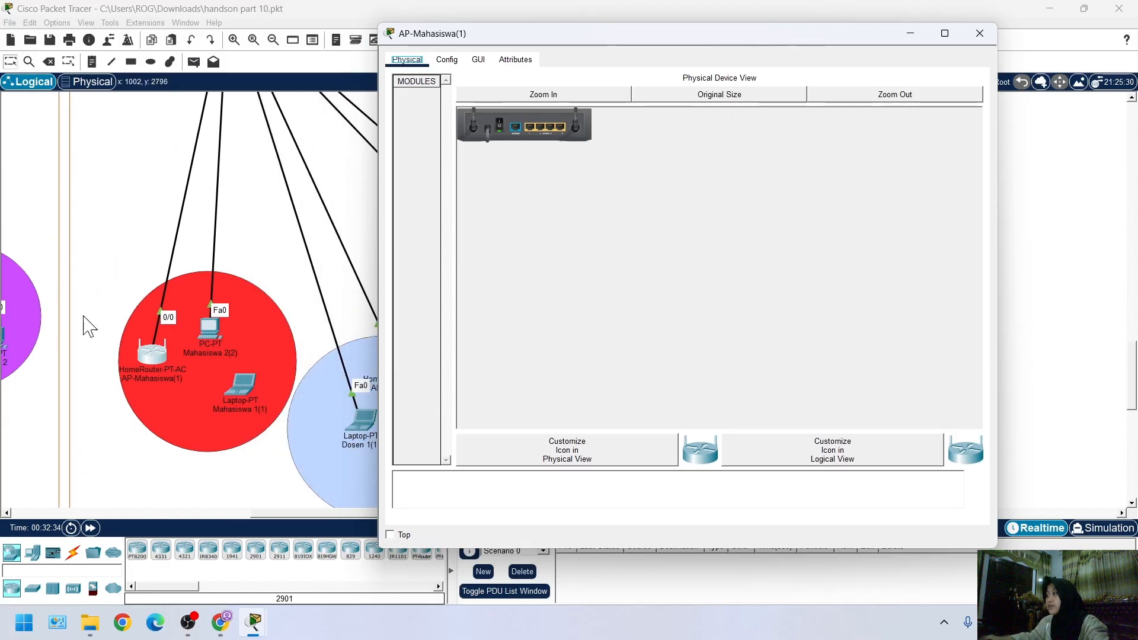
{"action": "left_click", "coordinate": [477, 60]}
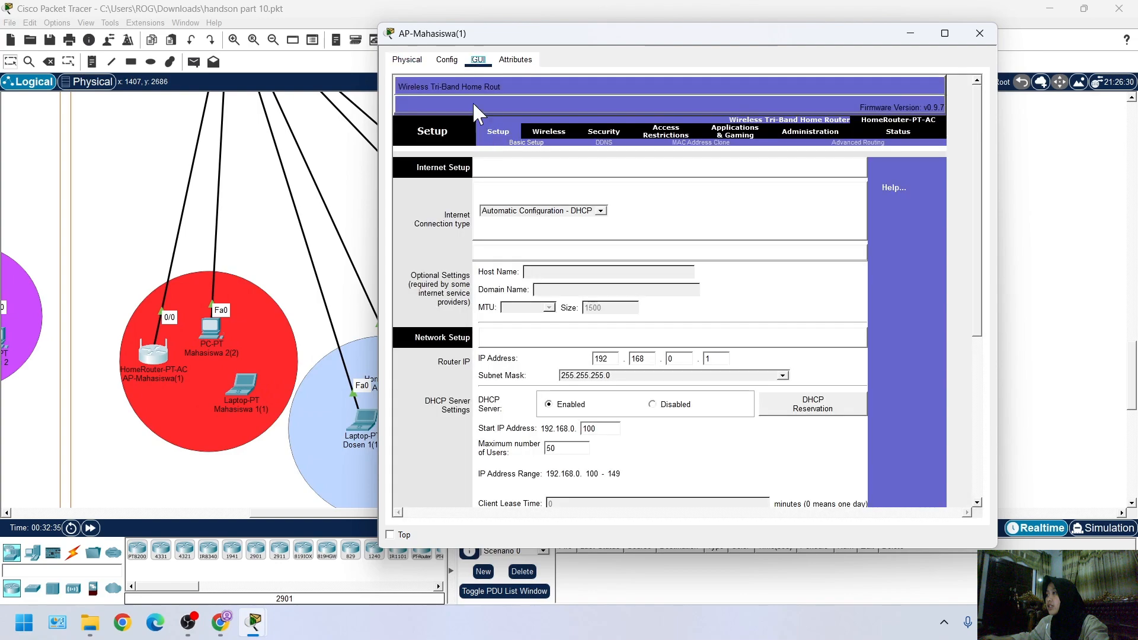
{"action": "left_click", "coordinate": [447, 60]}
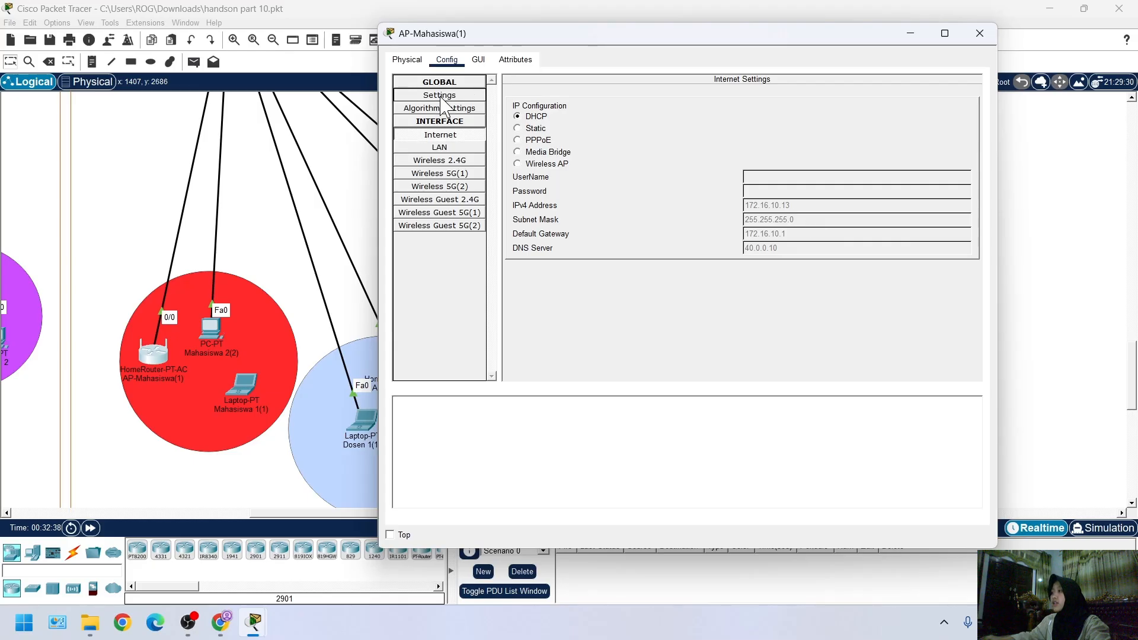
Add AP-Mahasiswa1 as a Radius client in the Radius Server's AAA service, with client IP 172.16.10.13 and its shared secret
{"action": "mouse_move", "coordinate": [254, 622]}
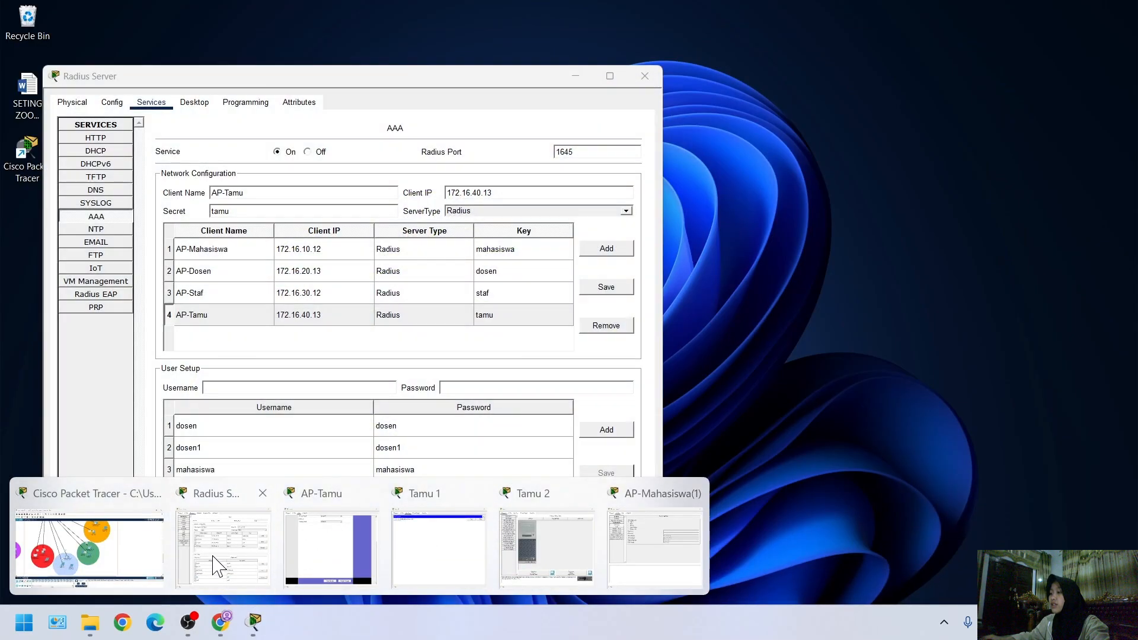
{"action": "left_click", "coordinate": [224, 548]}
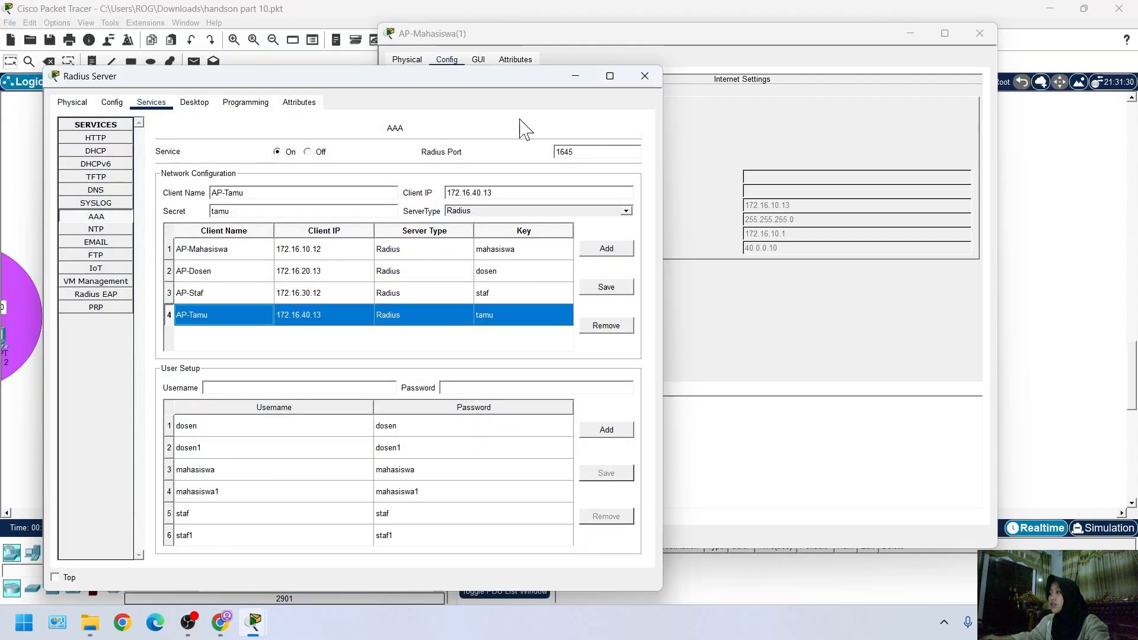
{"action": "left_click_drag", "start_coordinate": [473, 85], "coordinate": [407, 99]}
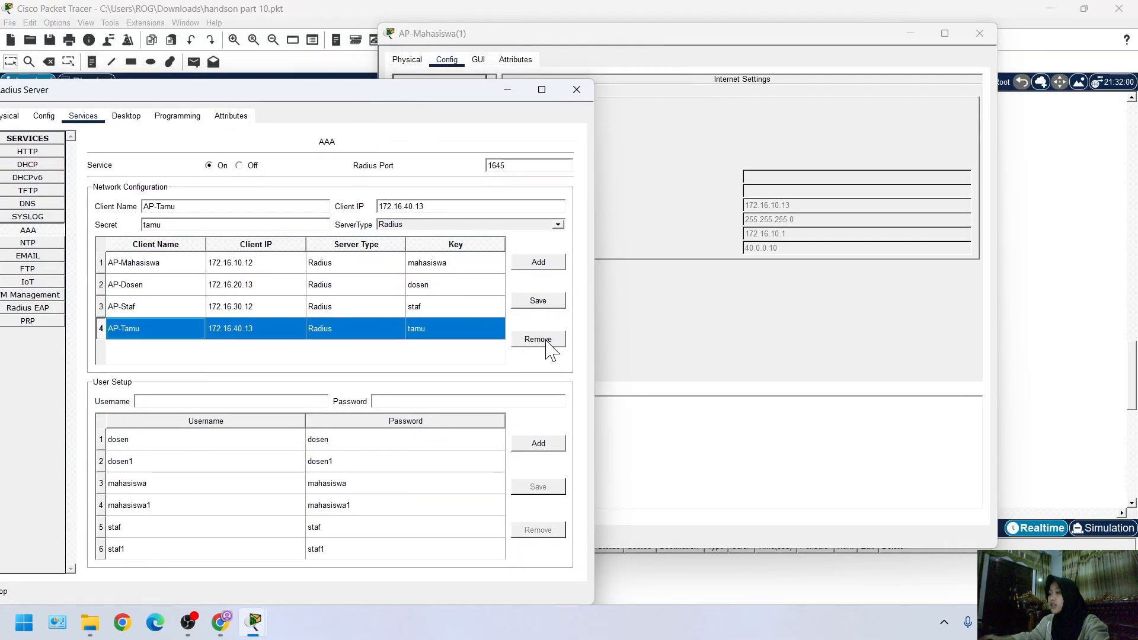
{"action": "left_click", "coordinate": [173, 264]}
{"action": "left_click", "coordinate": [217, 207]}
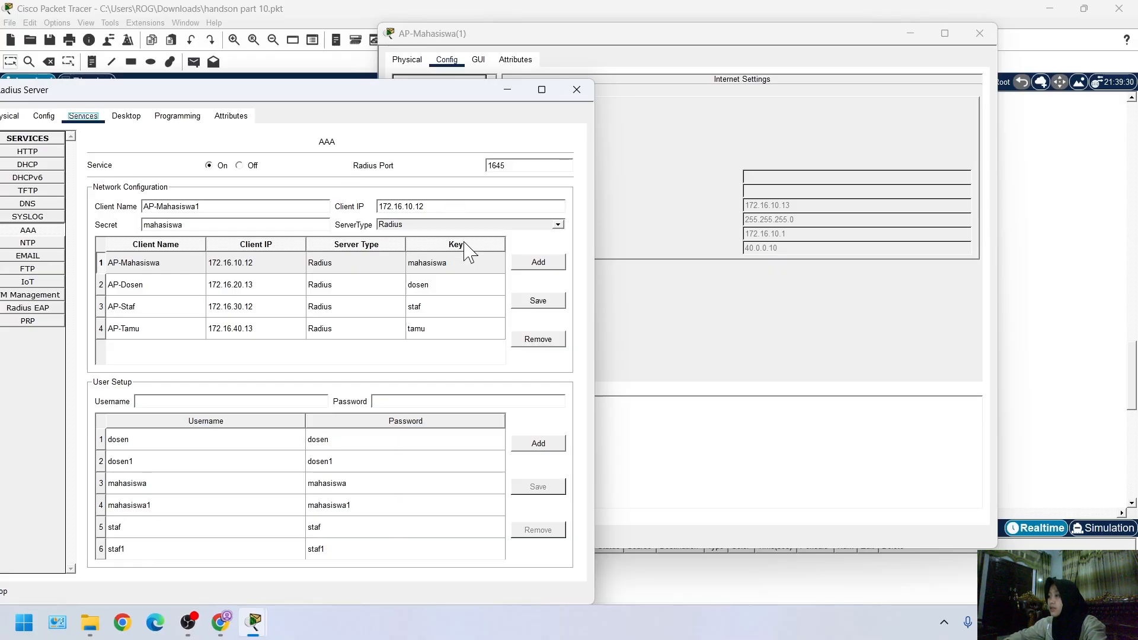
{"action": "left_click", "coordinate": [478, 204]}
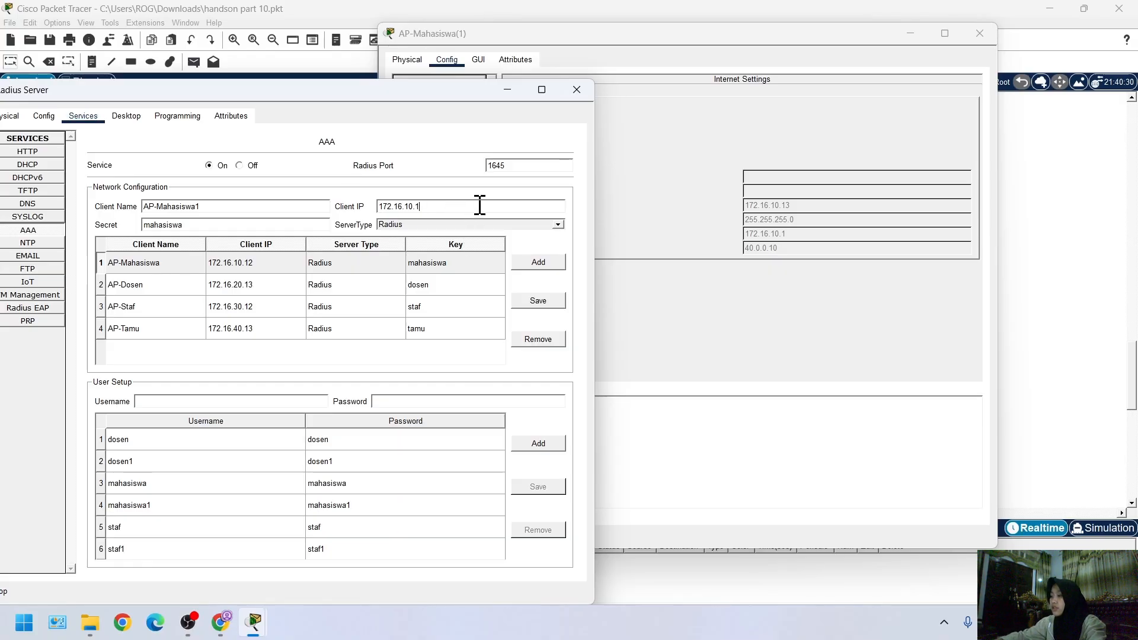
{"action": "type", "text": "3"}
{"action": "left_click", "coordinate": [242, 229]}
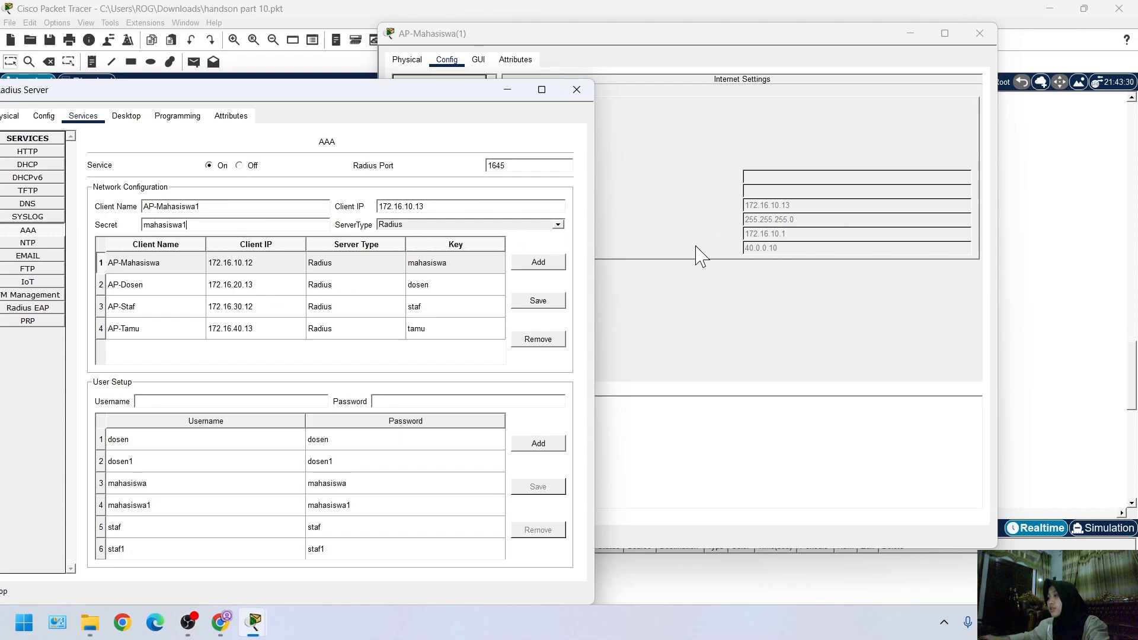
{"action": "left_click", "coordinate": [539, 268]}
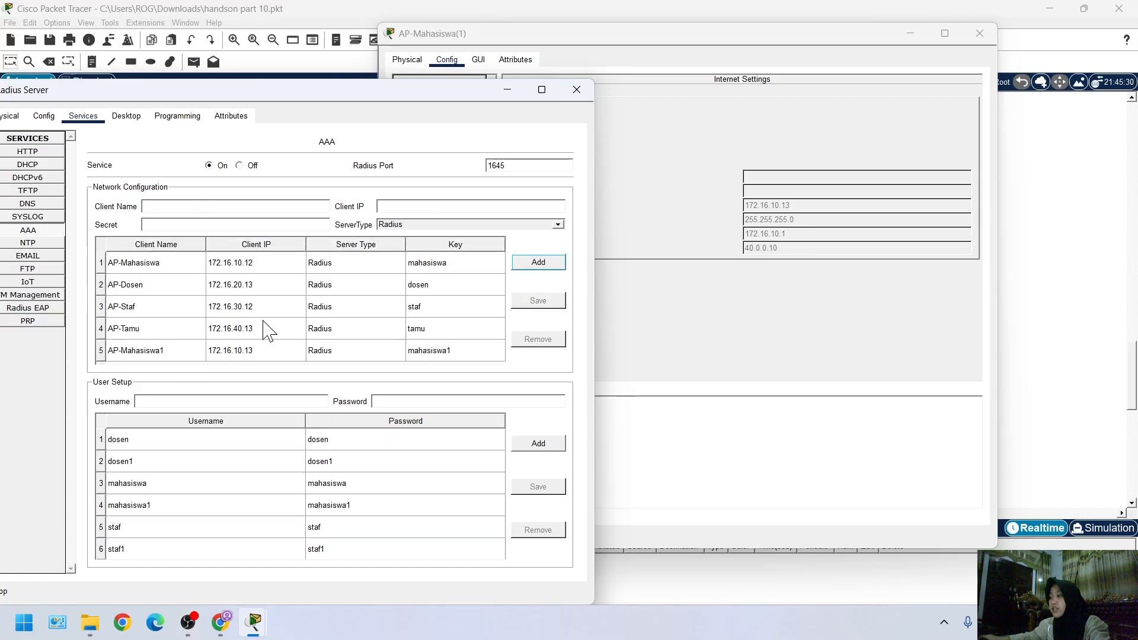
Show the GUI setup page of AP-Mahasiswa(1) and arrange its window side by side with the Radius Server window
{"action": "left_click", "coordinate": [707, 314]}
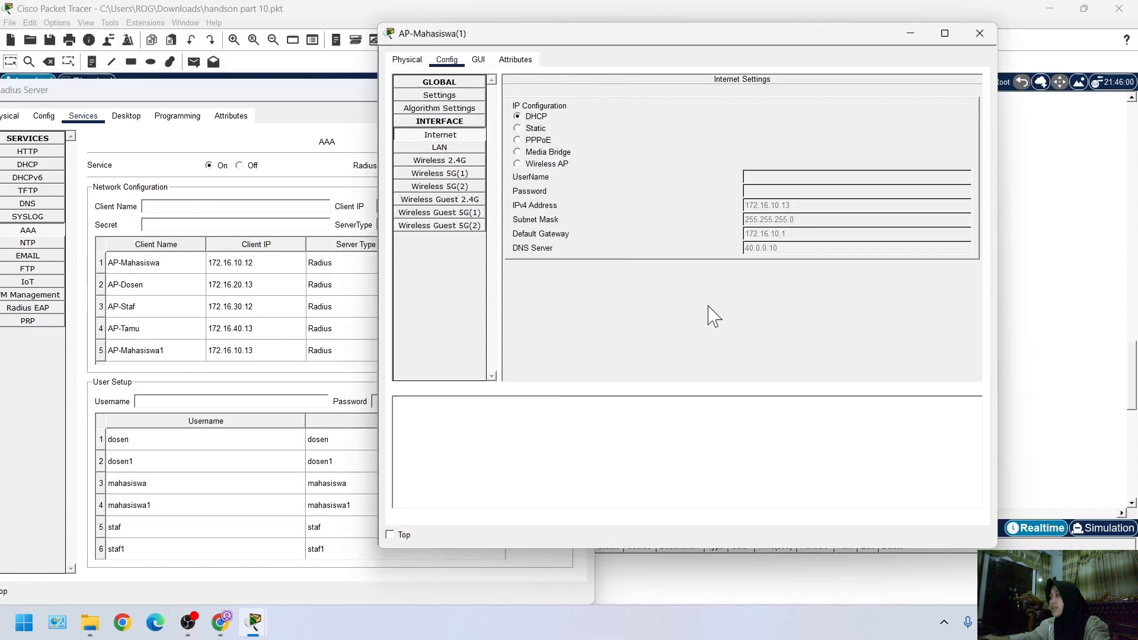
{"action": "left_click", "coordinate": [478, 59]}
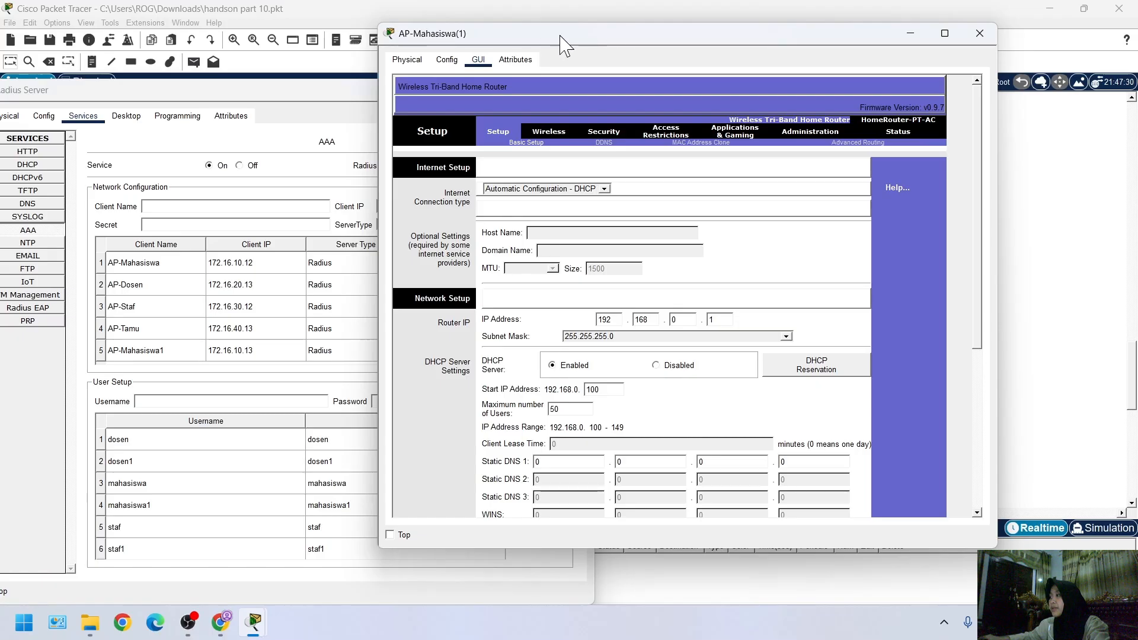
{"action": "left_click_drag", "start_coordinate": [560, 34], "coordinate": [691, 20]}
{"action": "left_click_drag", "start_coordinate": [447, 98], "coordinate": [331, 69]}
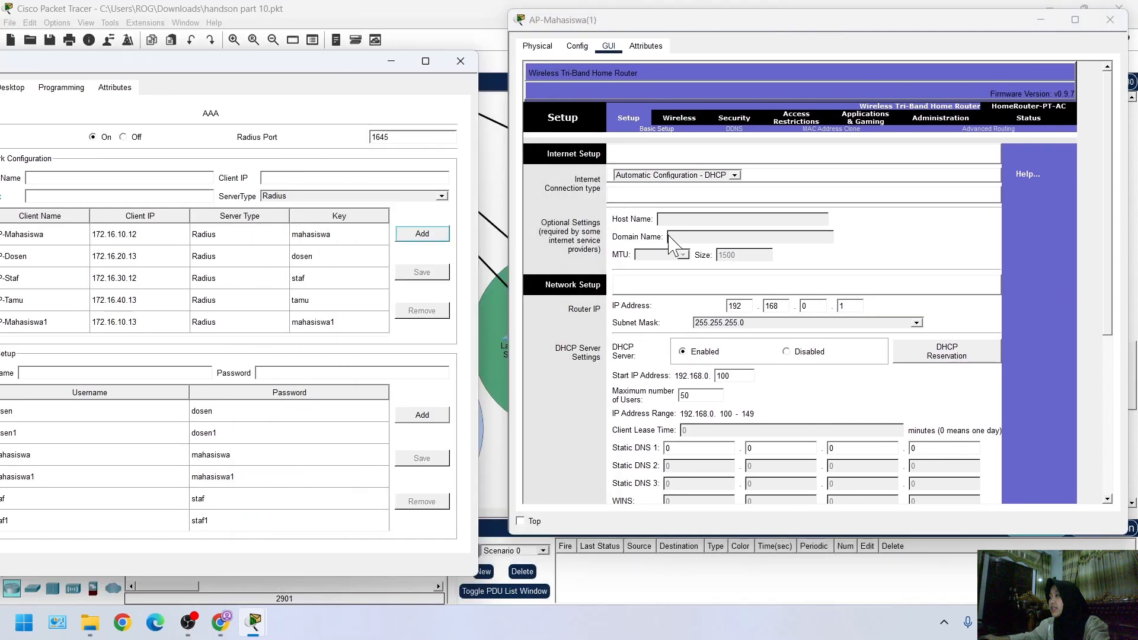
Set the router IP address of AP-Mahasiswa(1) to 172.16.10.13 and save the setup settings
{"action": "left_click", "coordinate": [750, 306]}
{"action": "key", "text": "BackSpace"}
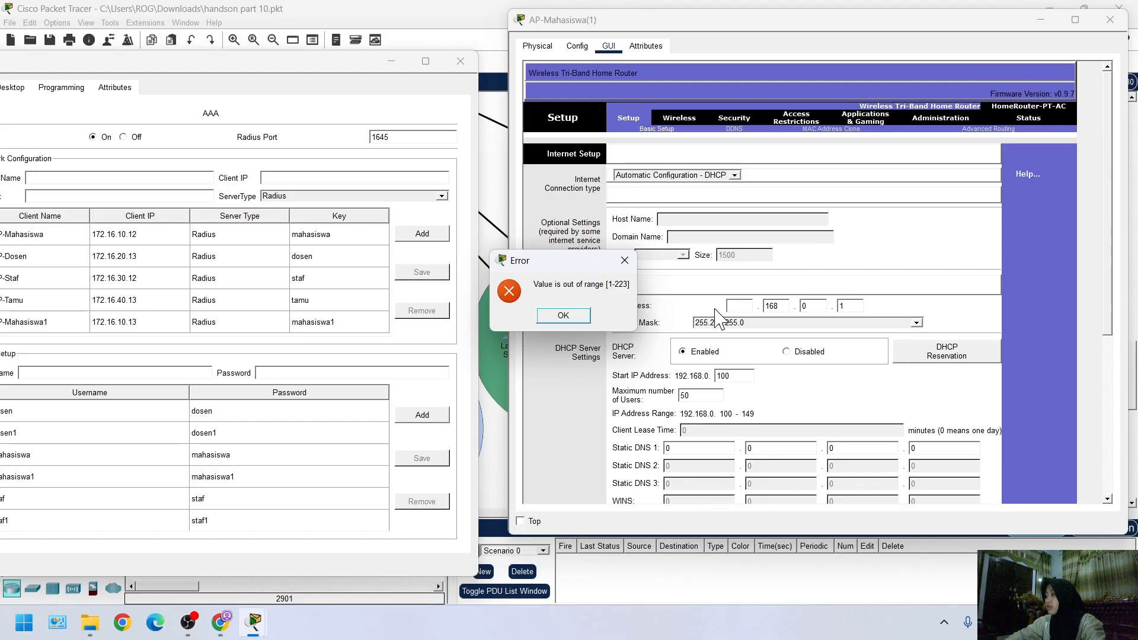
{"action": "left_click", "coordinate": [624, 261]}
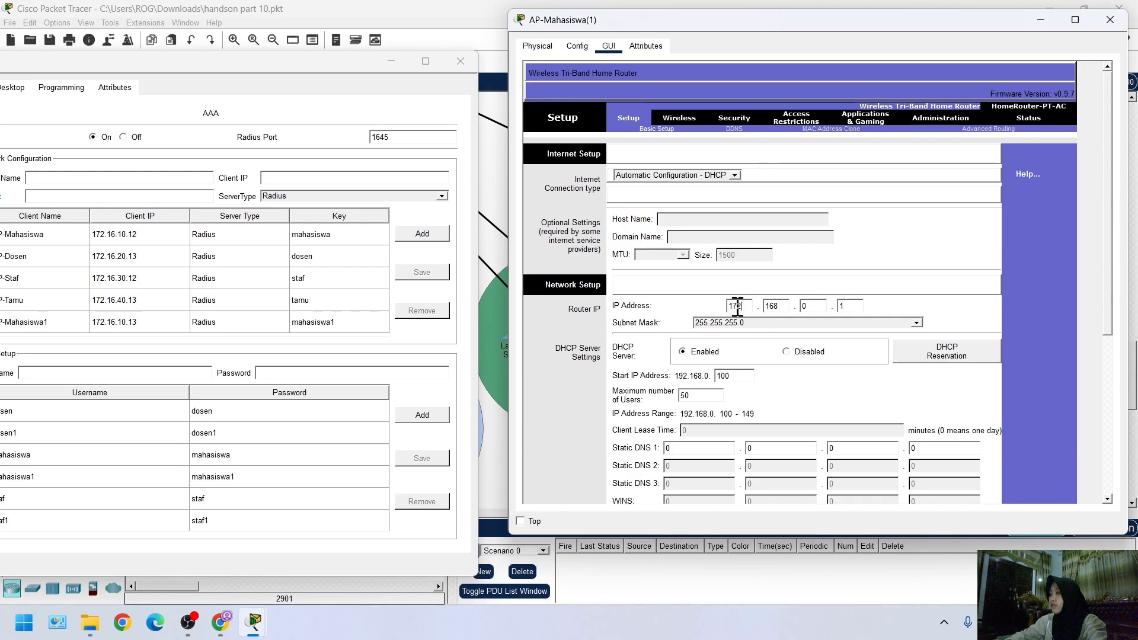
{"action": "key", "text": "Tab"}
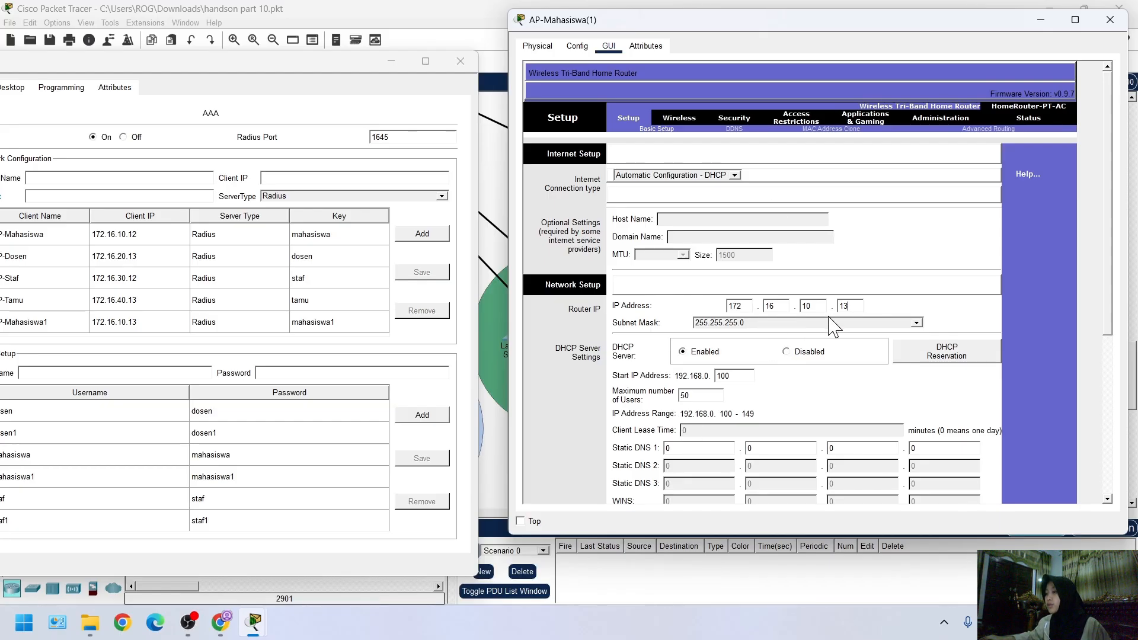
{"action": "scroll", "coordinate": [764, 380], "scroll_direction": "down", "scroll_amount": 5}
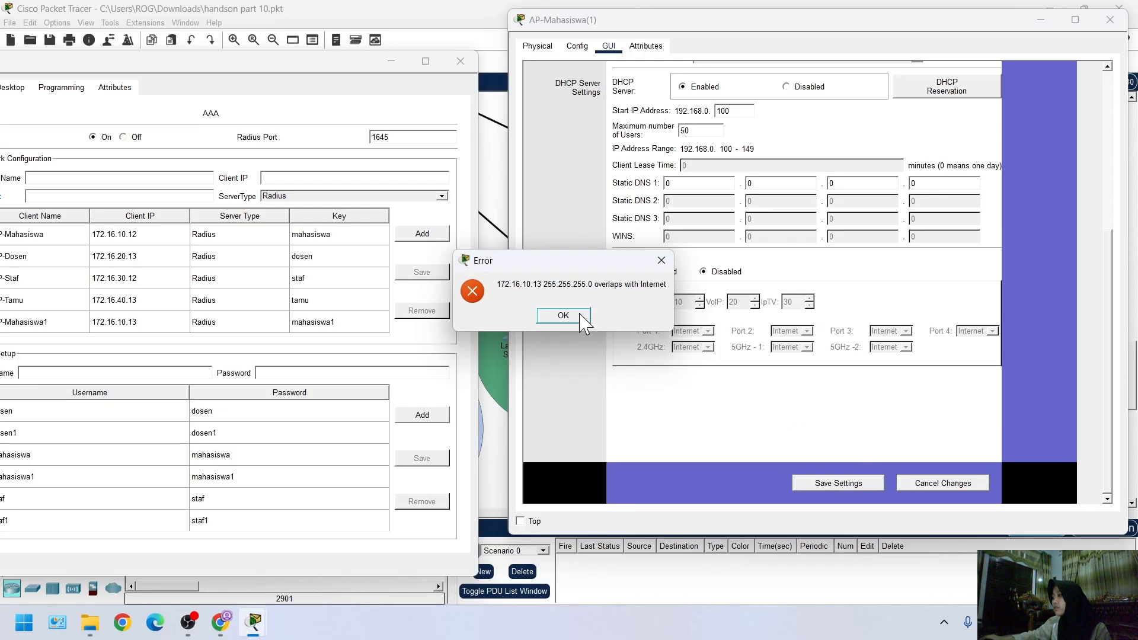
{"action": "left_click", "coordinate": [563, 315]}
{"action": "left_click", "coordinate": [838, 482]}
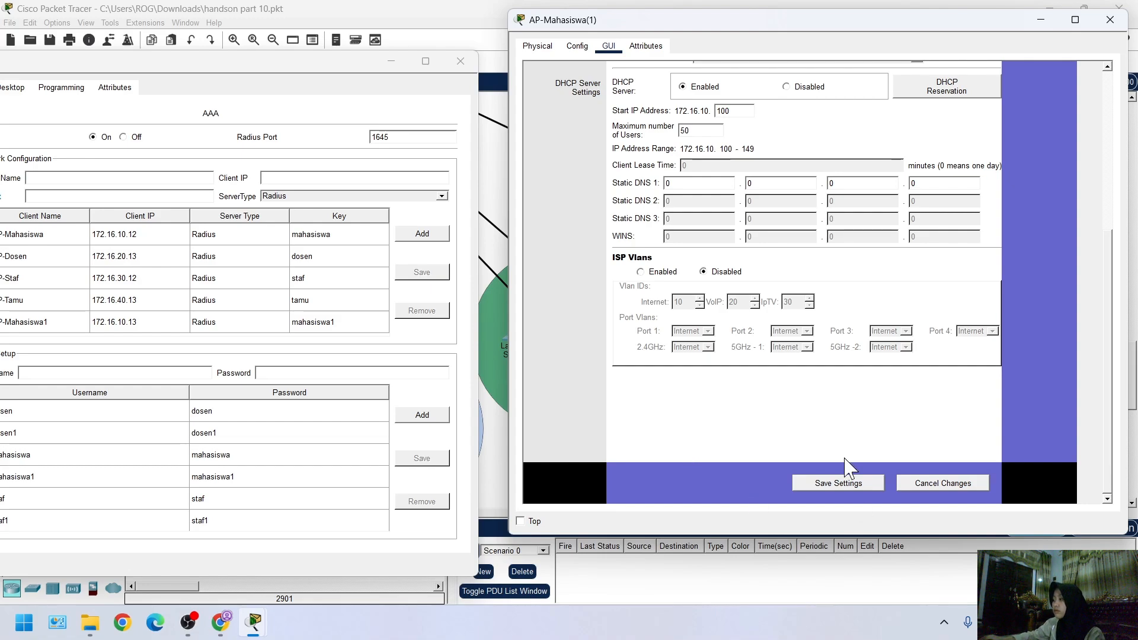
In the basic wireless settings, disable SSID broadcast on both 5 GHz bands and set the 2.4 GHz channel to 6 - 2.437GHz
{"action": "scroll", "coordinate": [771, 344], "scroll_direction": "up", "scroll_amount": 2}
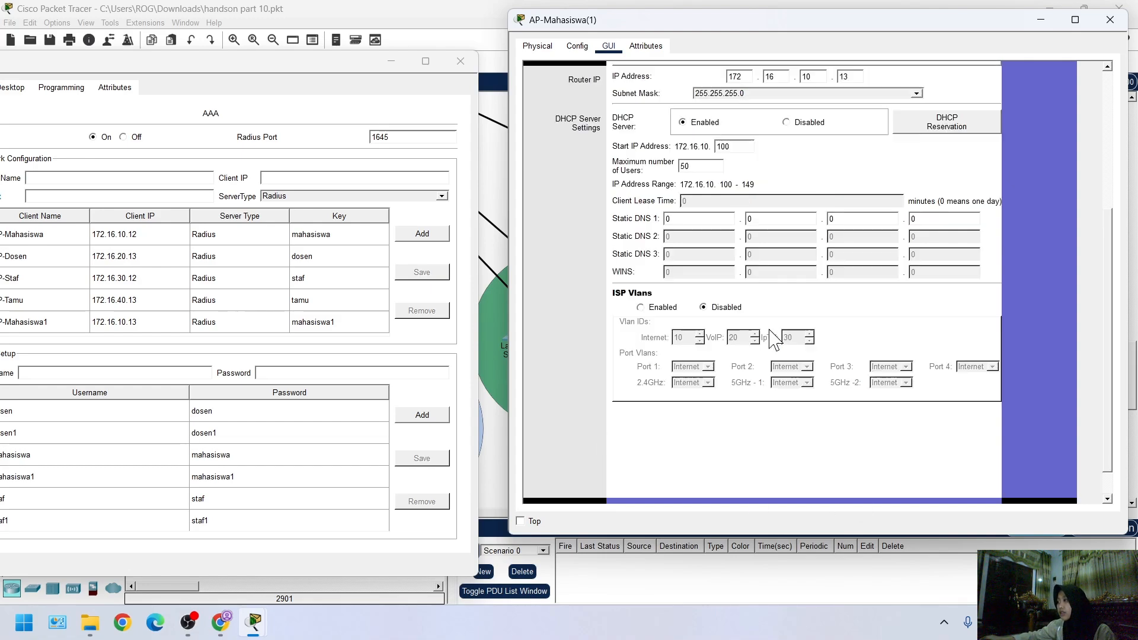
{"action": "scroll", "coordinate": [770, 341], "scroll_direction": "up", "scroll_amount": 4}
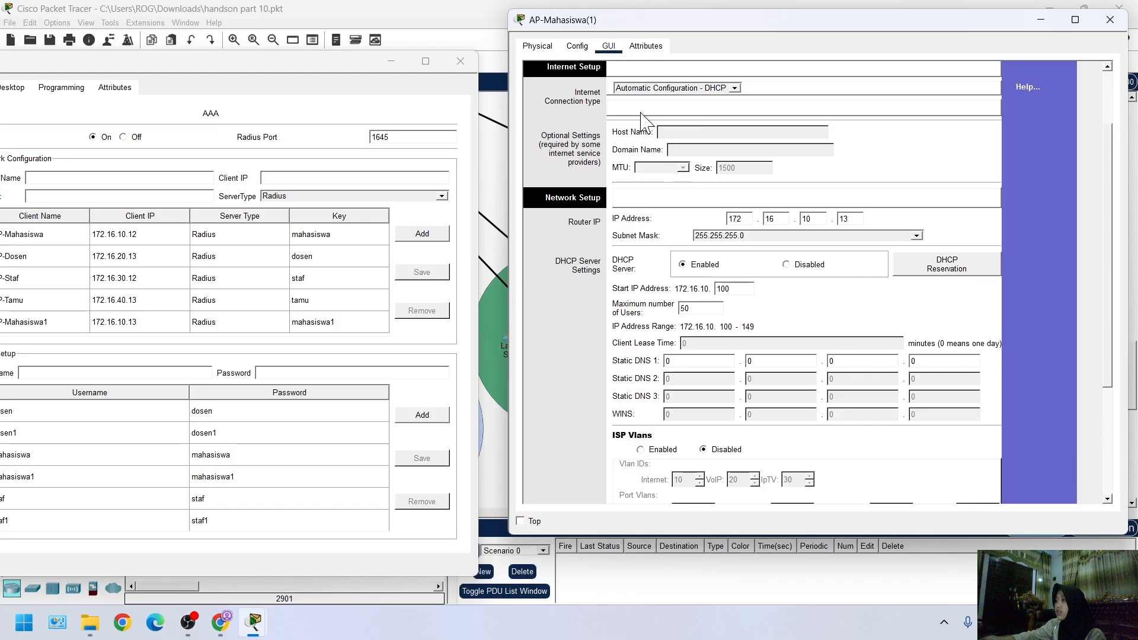
{"action": "scroll", "coordinate": [649, 136], "scroll_direction": "up", "scroll_amount": 3}
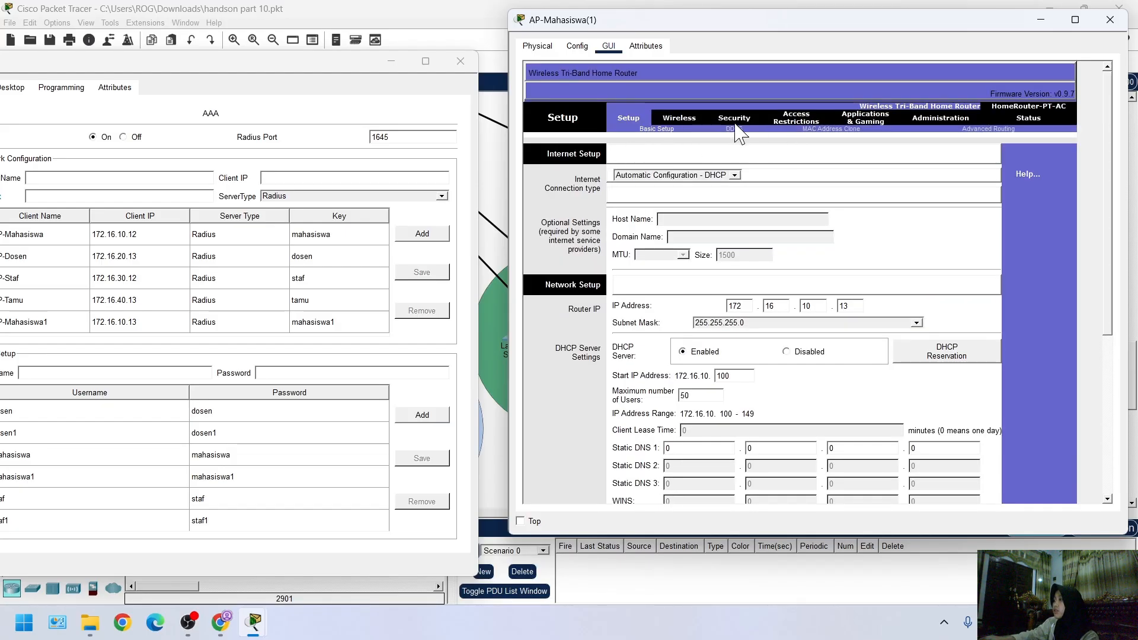
{"action": "left_click", "coordinate": [734, 118]}
{"action": "left_click", "coordinate": [676, 119]}
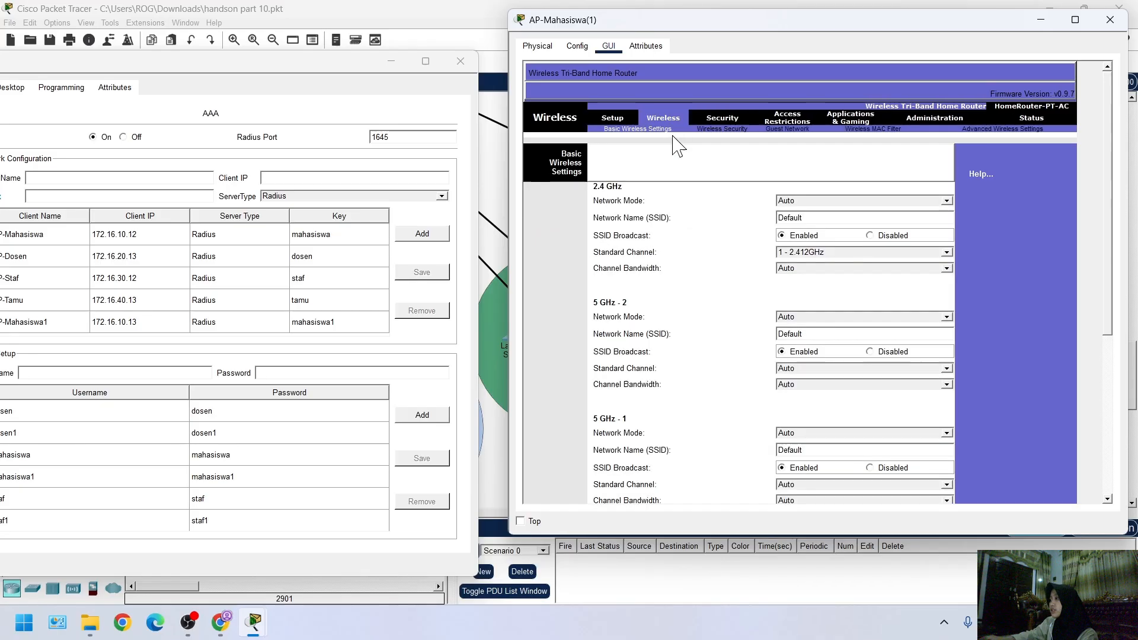
{"action": "left_click", "coordinate": [886, 353]}
{"action": "left_click", "coordinate": [871, 468]}
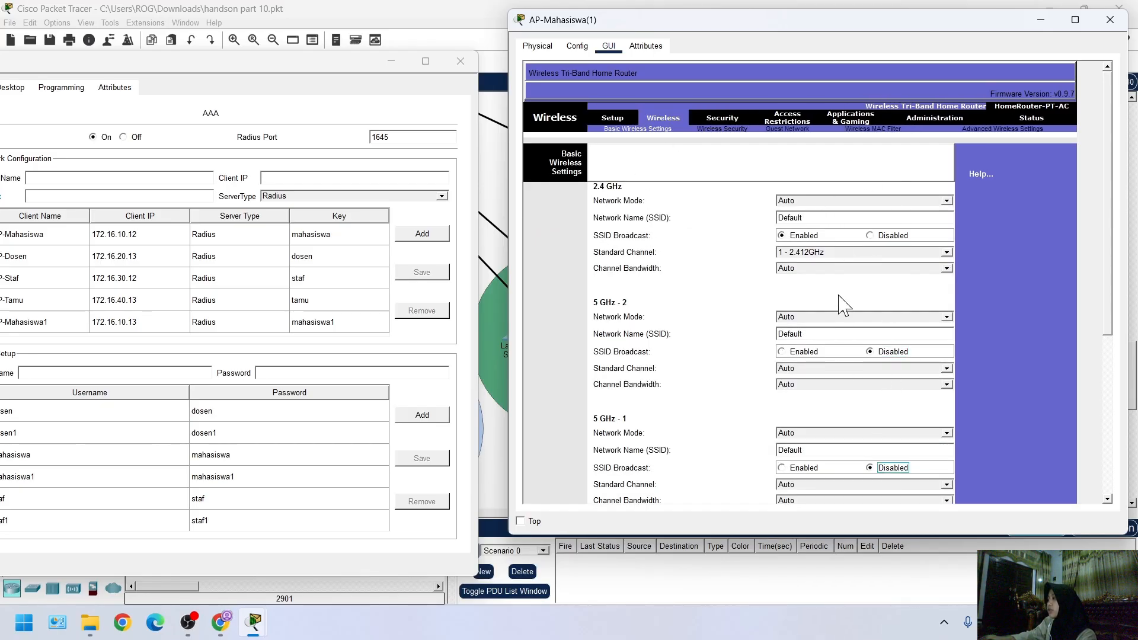
{"action": "left_click", "coordinate": [842, 253]}
{"action": "left_click", "coordinate": [805, 307]}
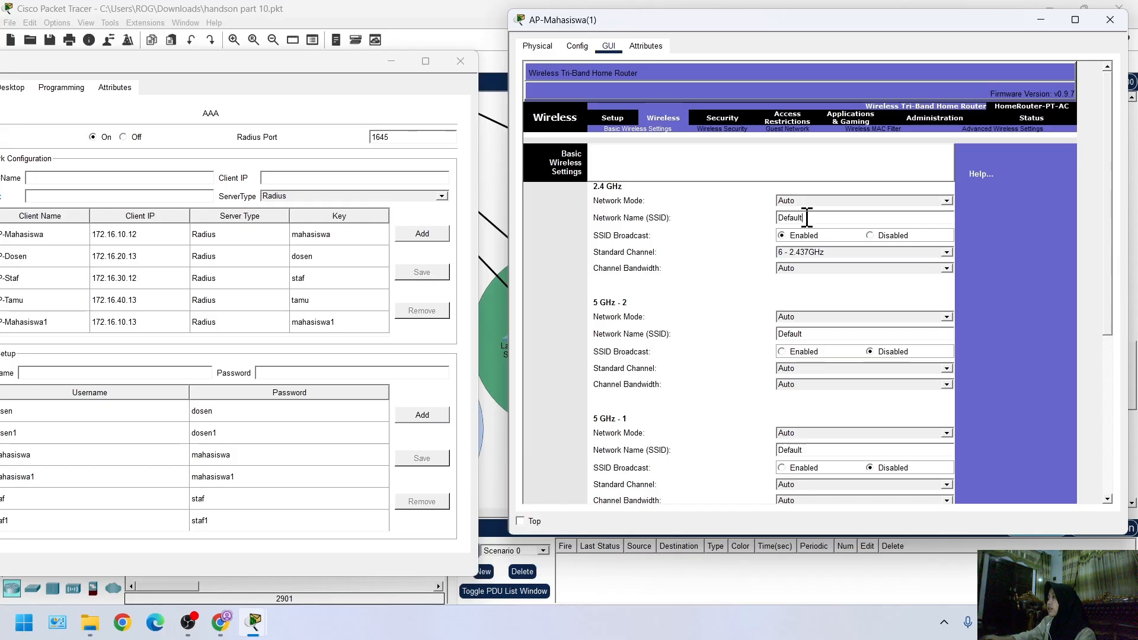
Set the 2.4 GHz network name to AP-Mahasiswa1 and bring the Radius Server's client list into full view
{"action": "left_click_drag", "start_coordinate": [809, 218], "coordinate": [768, 221]}
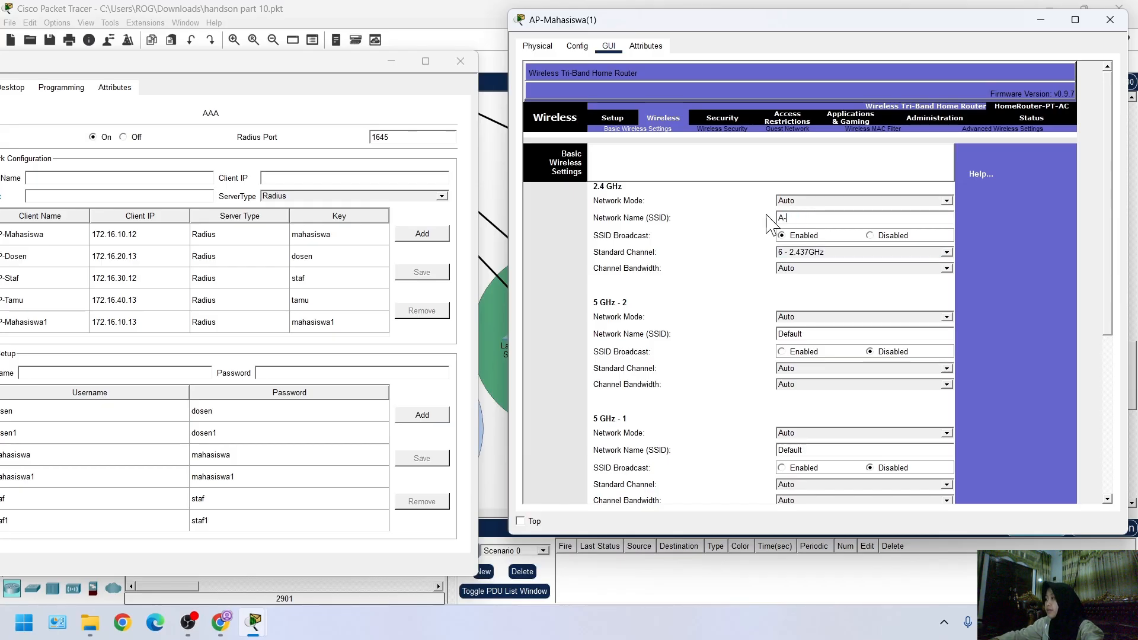
{"action": "type", "text": "A-"}
{"action": "key", "text": "BackSpace"}
{"action": "type", "text": "P-Mahasiswa1"}
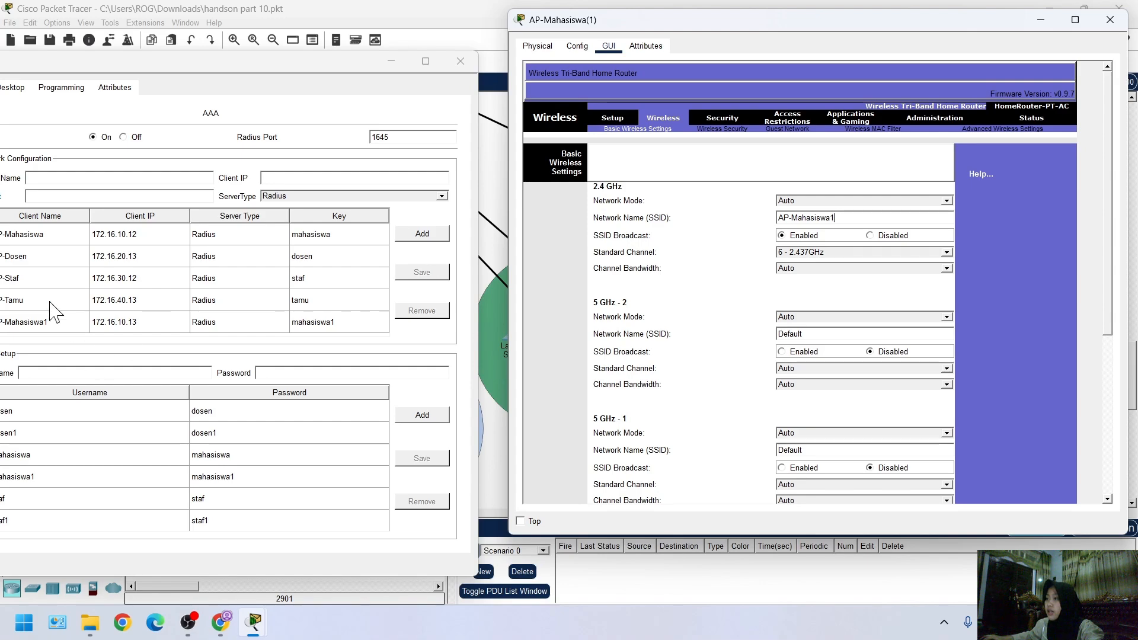
{"action": "left_click_drag", "start_coordinate": [176, 65], "coordinate": [250, 54]}
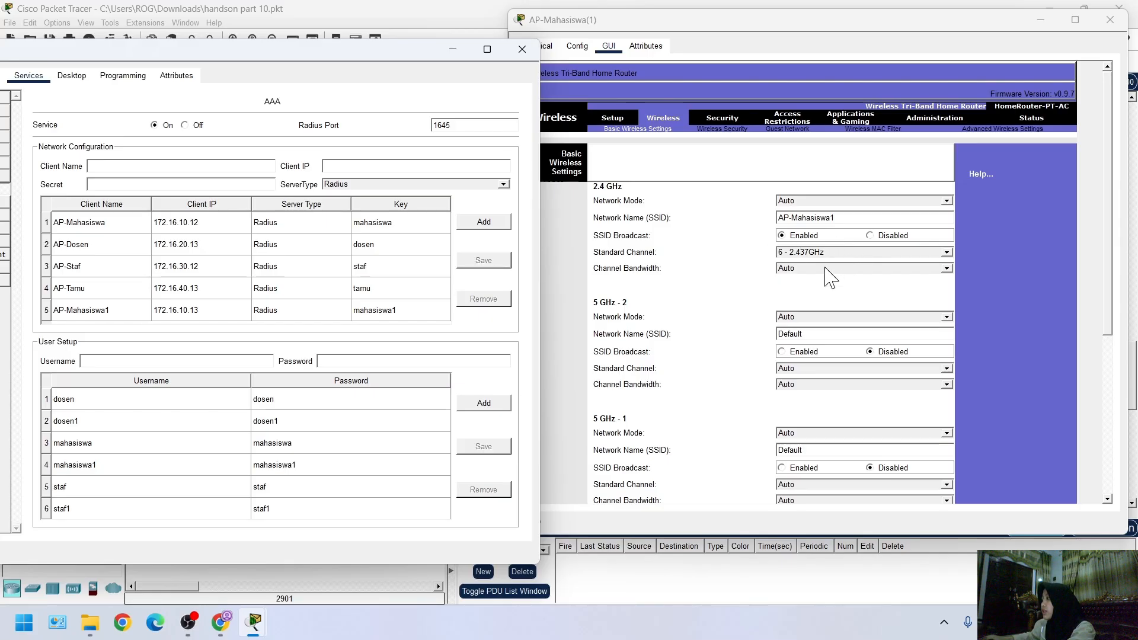
Set the 5 GHz - 1 network mode to Disabled and save the basic wireless settings
{"action": "scroll", "coordinate": [865, 436], "scroll_direction": "down", "scroll_amount": 3}
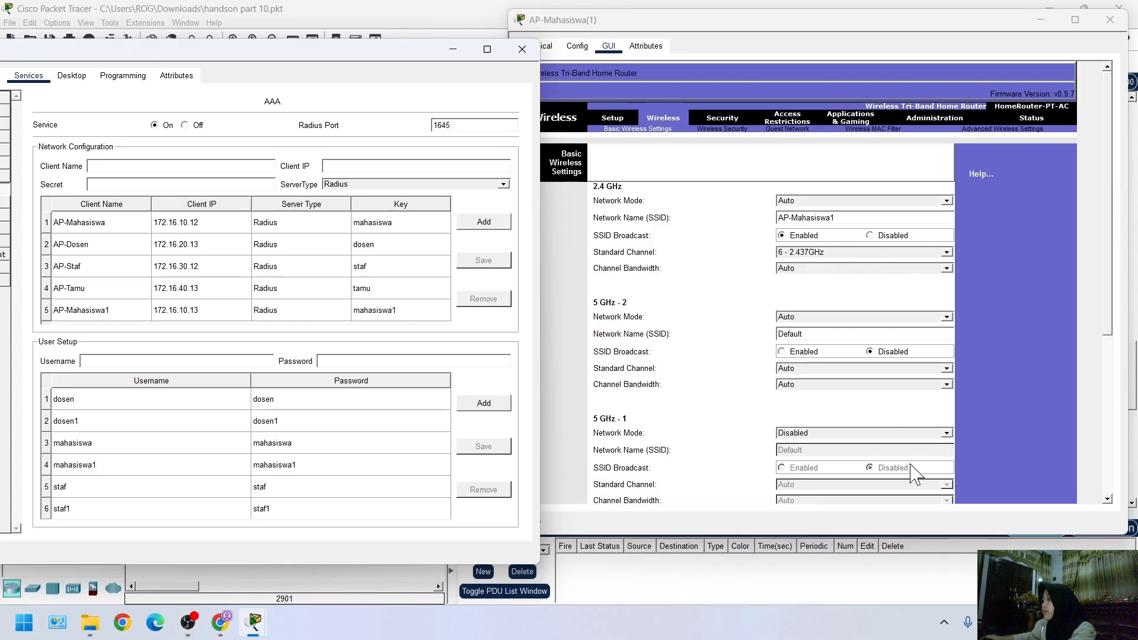
{"action": "scroll", "coordinate": [913, 465], "scroll_direction": "down", "scroll_amount": 7}
{"action": "left_click", "coordinate": [810, 520]}
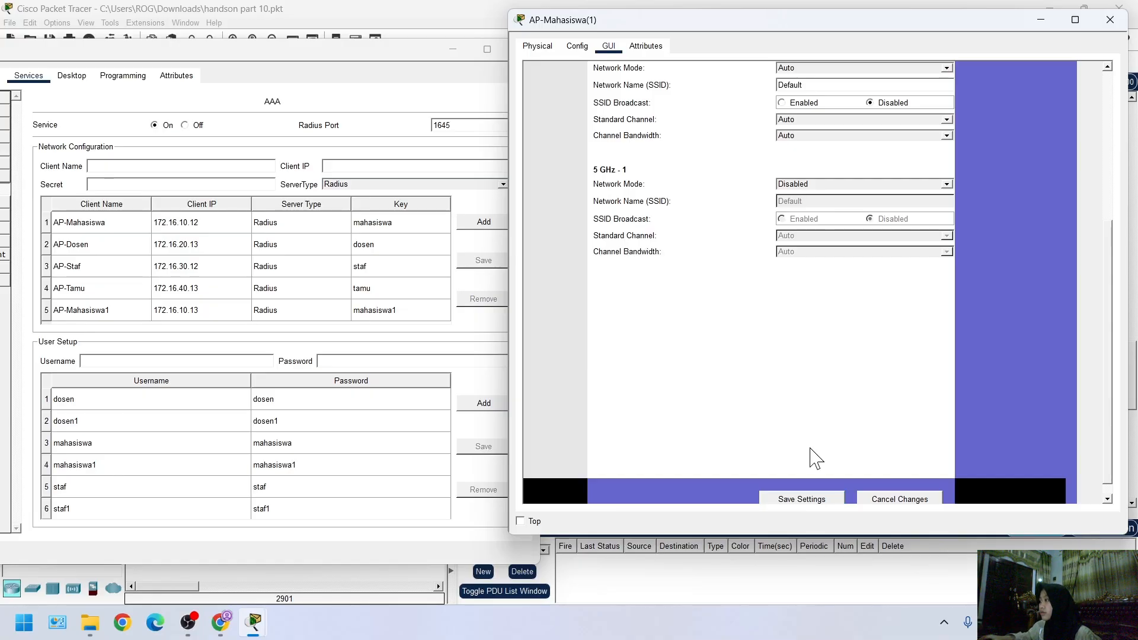
{"action": "scroll", "coordinate": [810, 448], "scroll_direction": "up", "scroll_amount": 3}
{"action": "scroll", "coordinate": [790, 440], "scroll_direction": "down", "scroll_amount": 3}
{"action": "scroll", "coordinate": [781, 492], "scroll_direction": "down", "scroll_amount": 1}
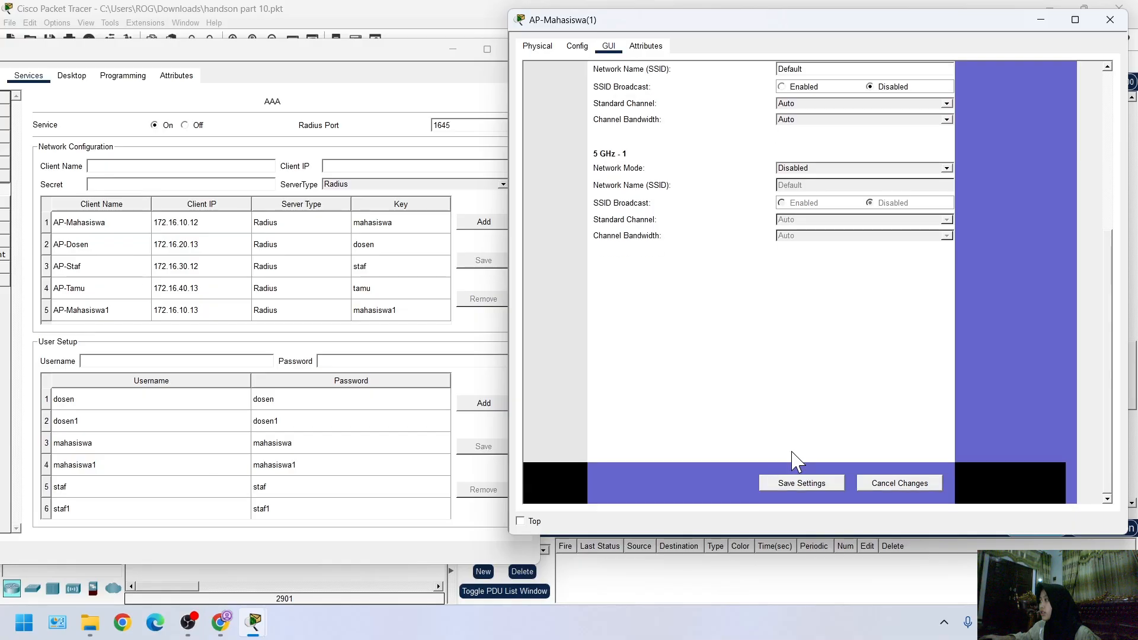
{"action": "scroll", "coordinate": [794, 460], "scroll_direction": "up", "scroll_amount": 3}
{"action": "scroll", "coordinate": [794, 459], "scroll_direction": "down", "scroll_amount": 3}
{"action": "left_click", "coordinate": [793, 483]}
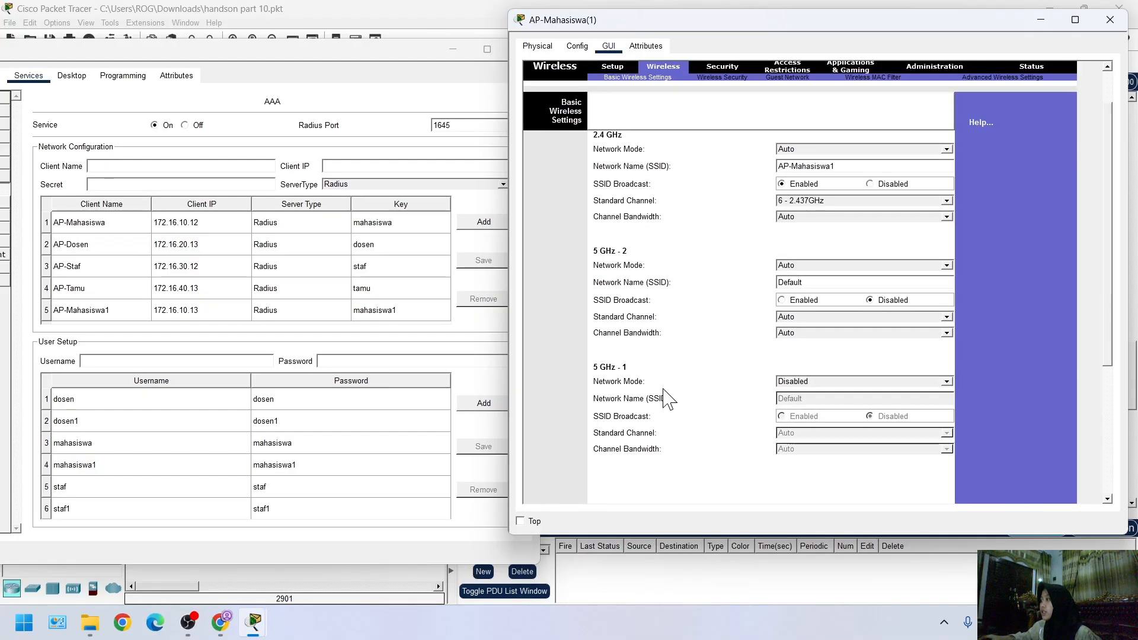
Set AP-Mahasiswa(1)'s 2.4 GHz wireless security mode to WPA2 Enterprise with the RADIUS server address 20.20.1.20
{"action": "left_click", "coordinate": [720, 77]}
{"action": "left_click", "coordinate": [821, 155]}
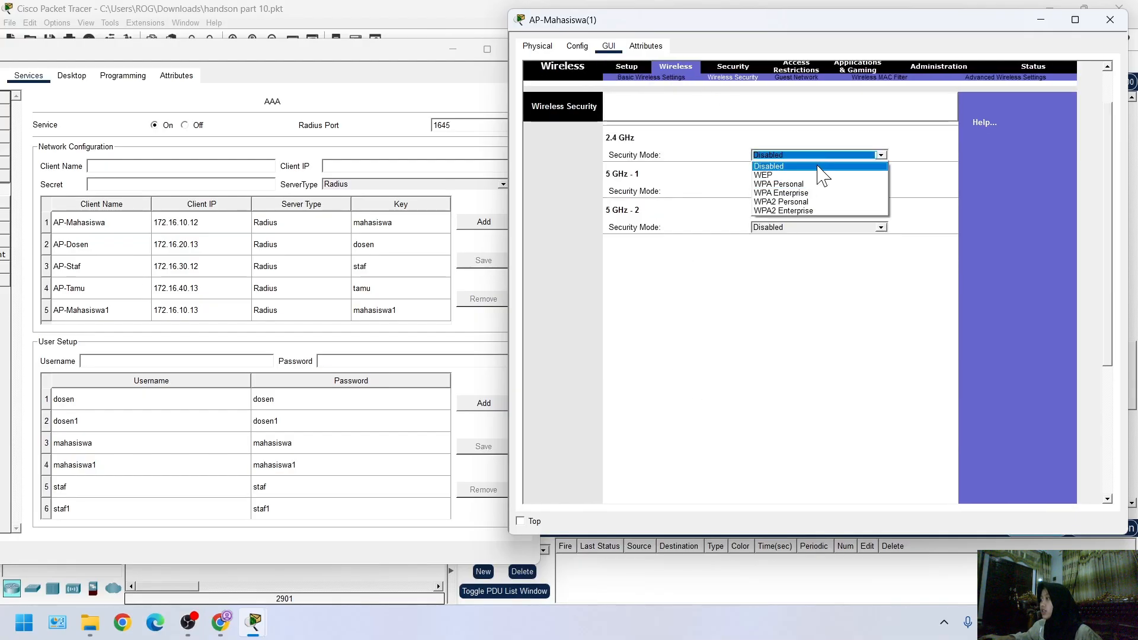
{"action": "left_click", "coordinate": [807, 207]}
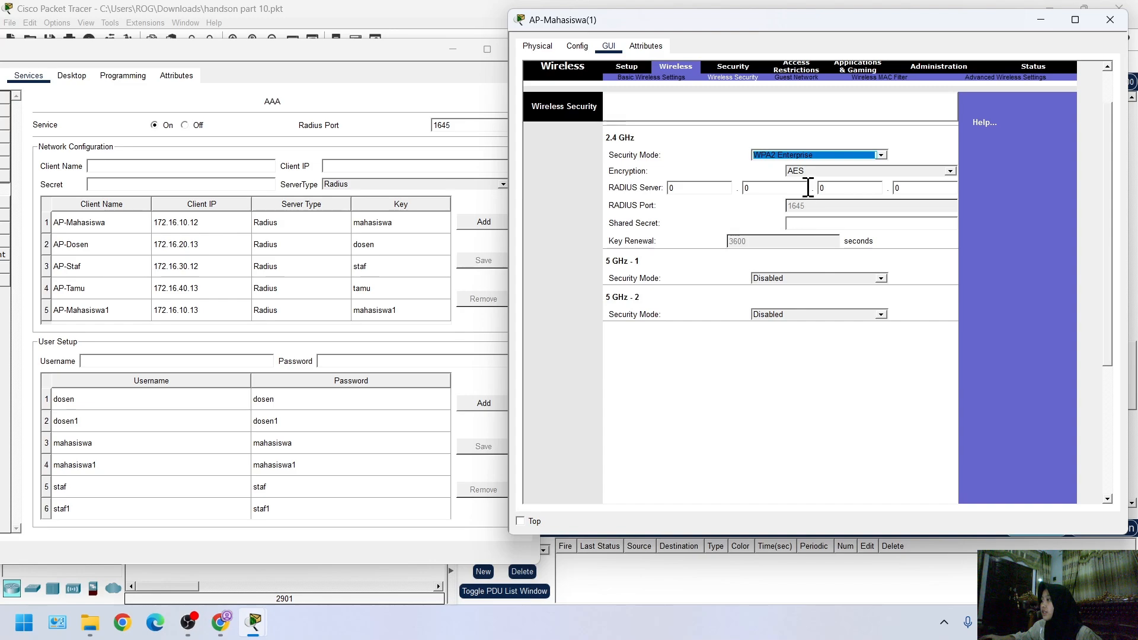
{"action": "left_click", "coordinate": [727, 188]}
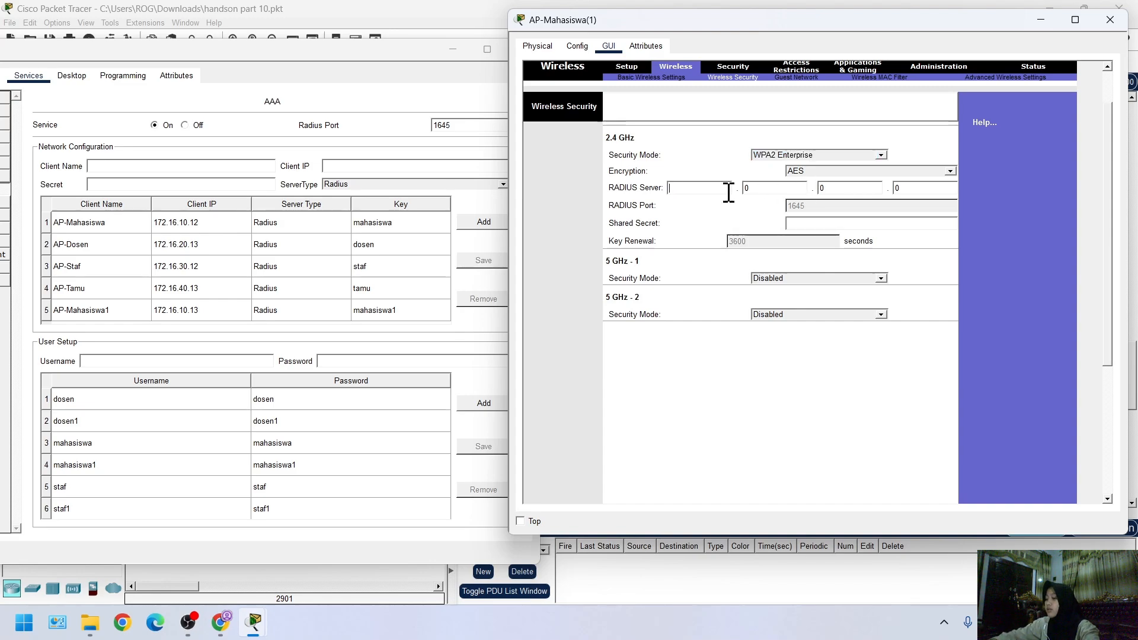
{"action": "key", "text": "BackSpace"}
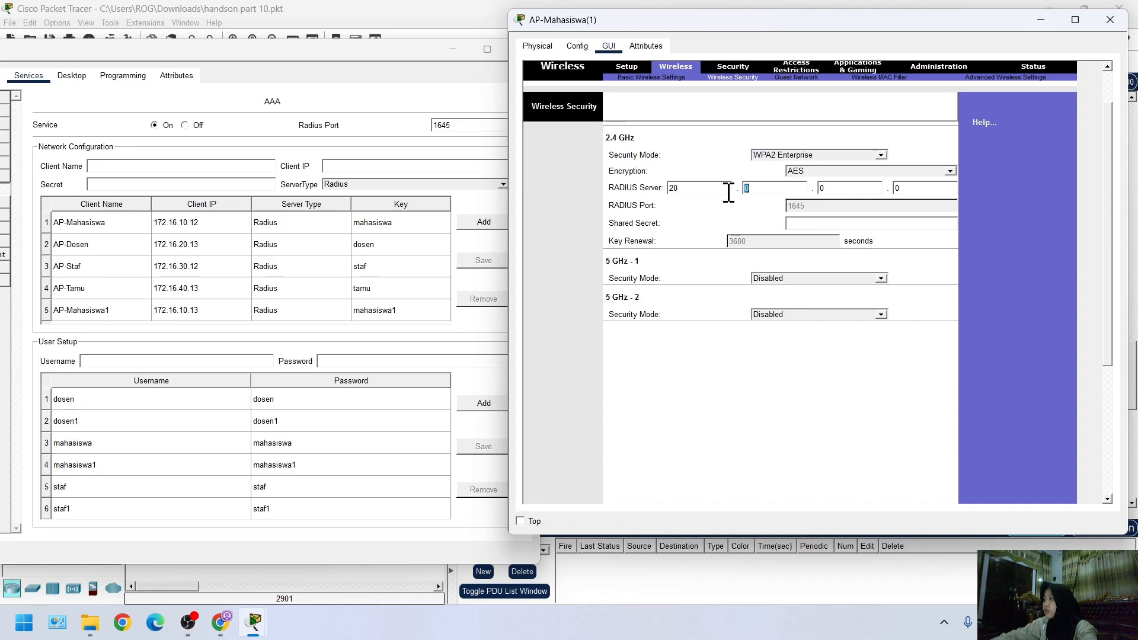
{"action": "type", "text": "10"}
{"action": "key", "text": "BackSpace"}
{"action": "key", "text": "BackSpace"}
{"action": "type", "text": "20"}
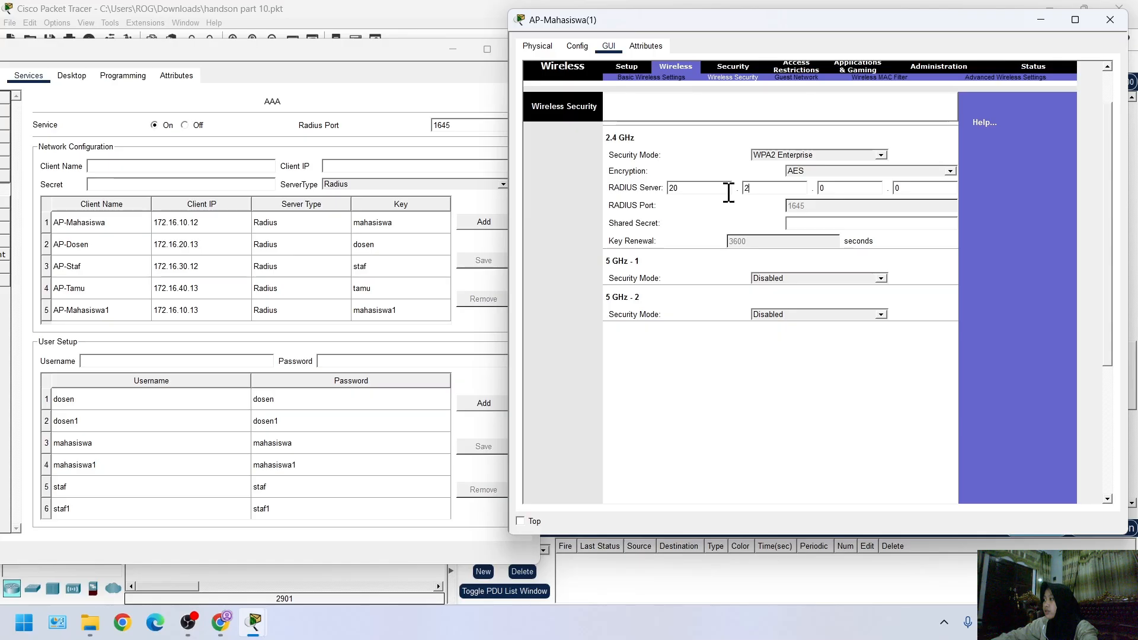
{"action": "key", "text": "Tab"}
{"action": "type", "text": "1."}
{"action": "type", "text": "20"}
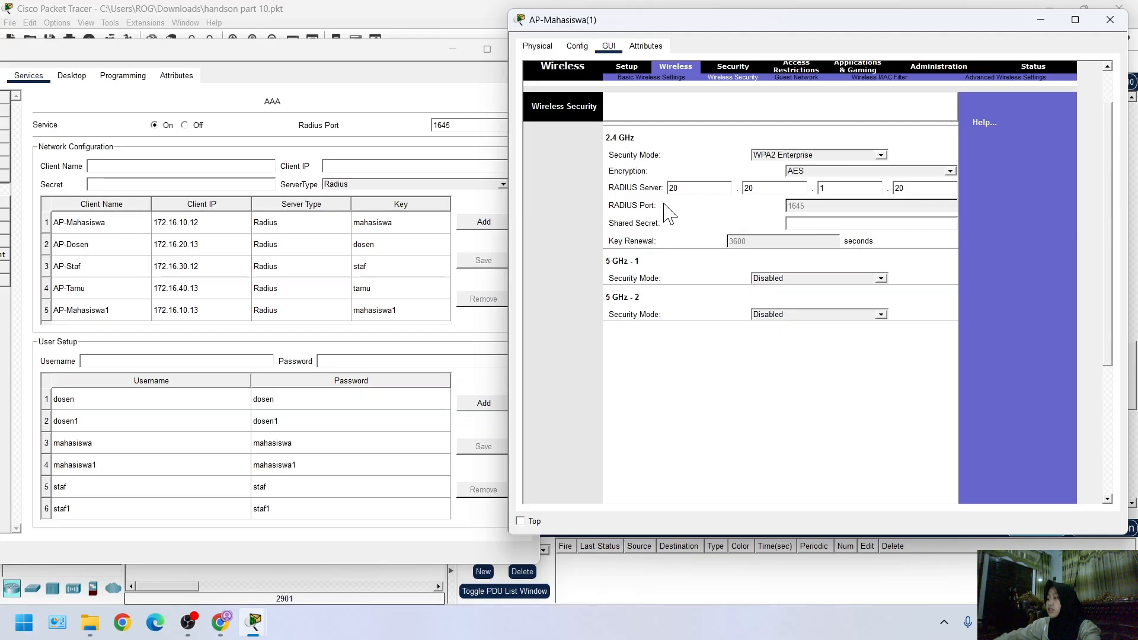
Enter the RADIUS shared secret for the 2.4 GHz band, save the wireless security settings and put the AP-Mahasiswa(1) window away
{"action": "key", "text": "Tab"}
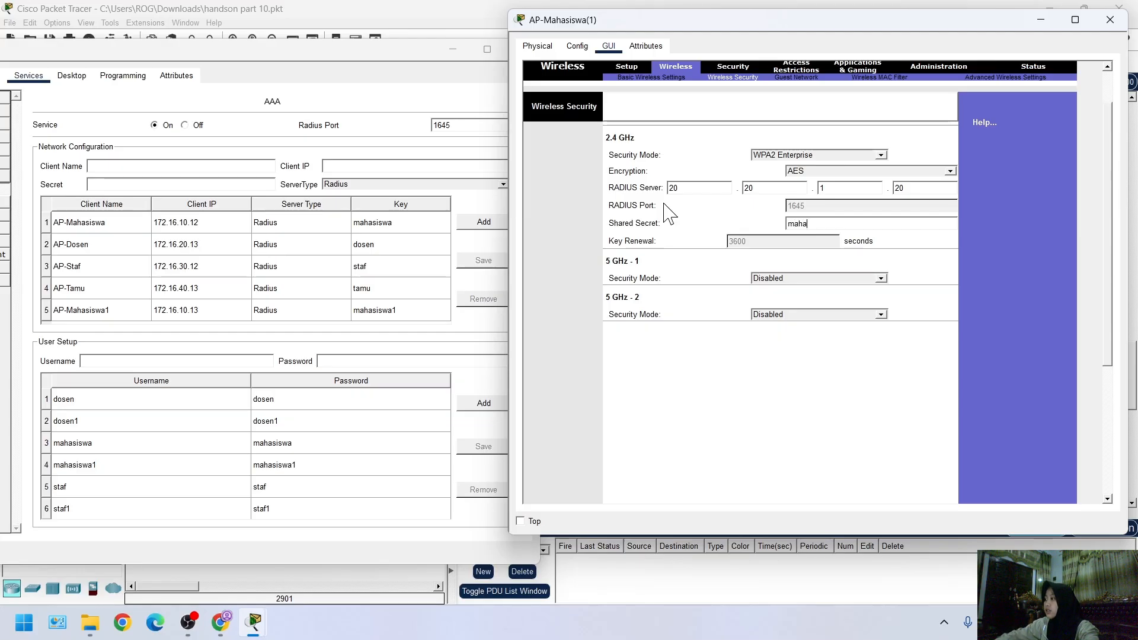
{"action": "type", "text": "mahasiswa1"}
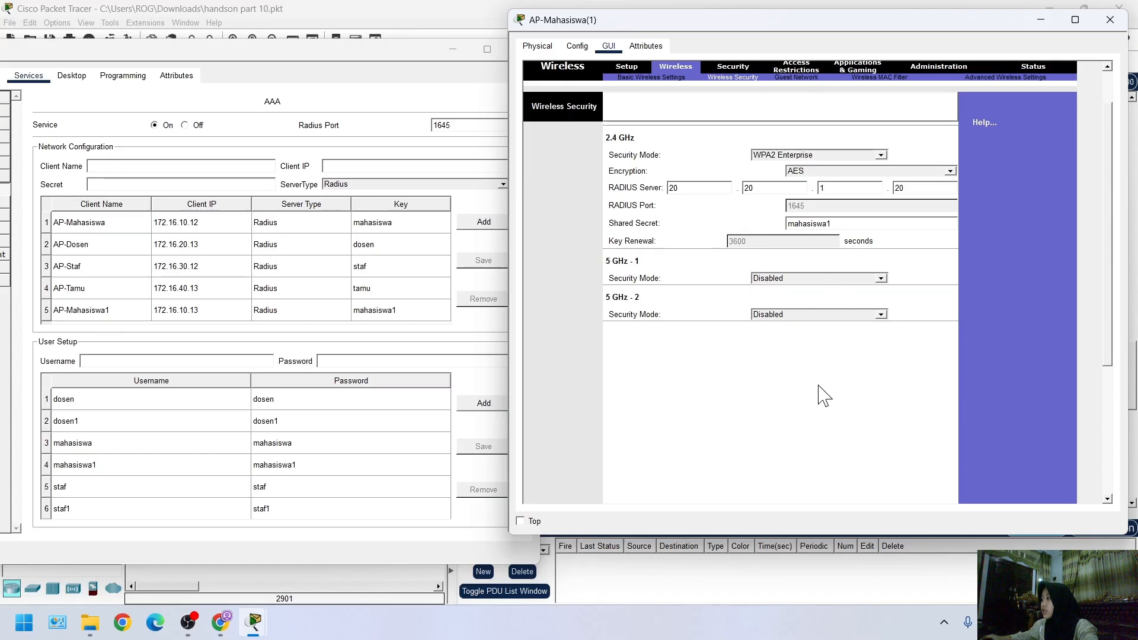
{"action": "scroll", "coordinate": [824, 396], "scroll_direction": "down", "scroll_amount": 3}
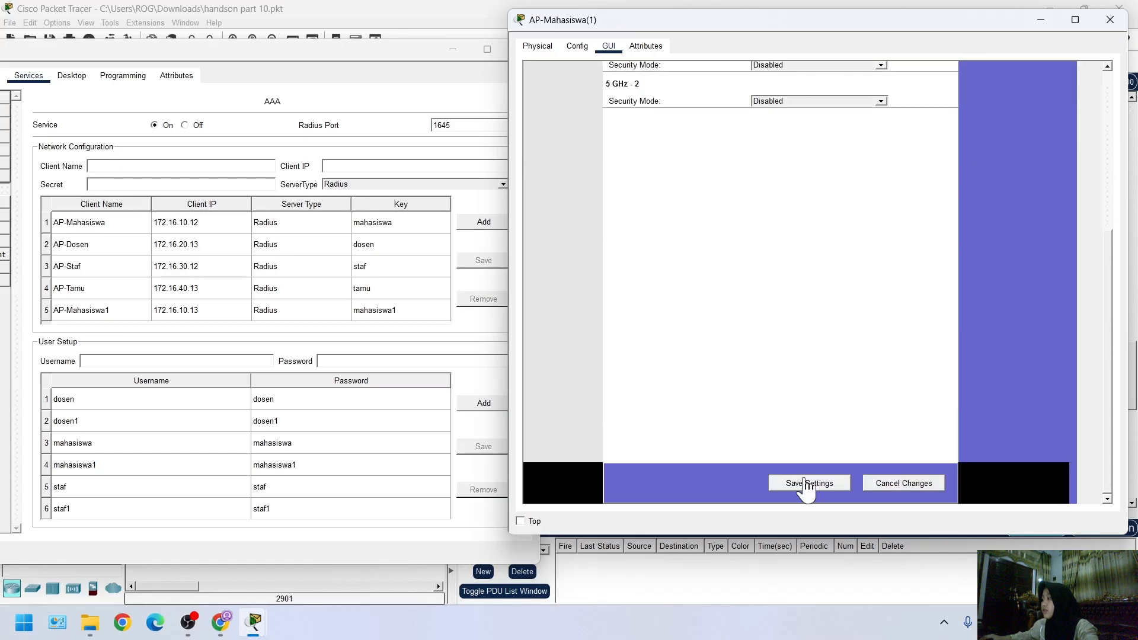
{"action": "left_click", "coordinate": [794, 483]}
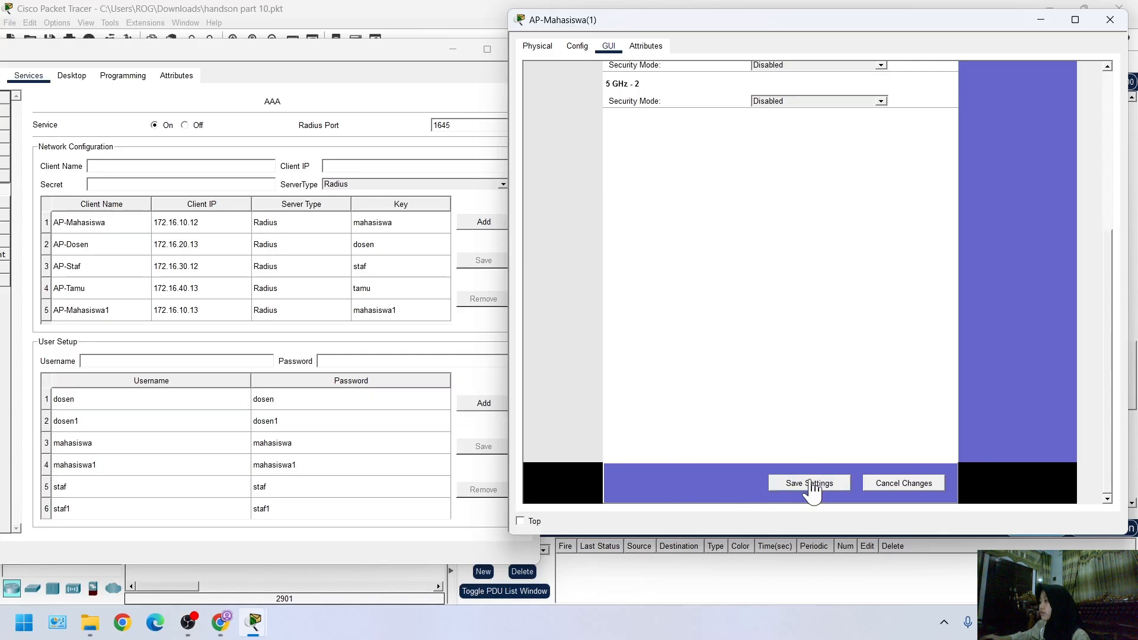
{"action": "scroll", "coordinate": [859, 409], "scroll_direction": "up", "scroll_amount": 5}
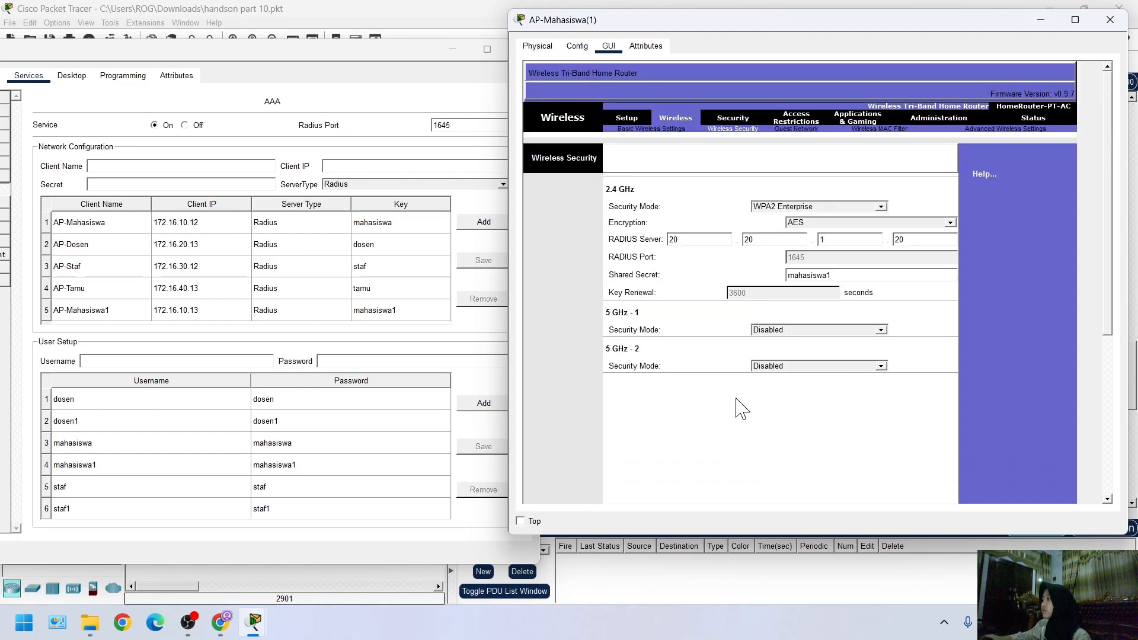
{"action": "scroll", "coordinate": [770, 427], "scroll_direction": "down", "scroll_amount": 5}
{"action": "left_click", "coordinate": [801, 483]}
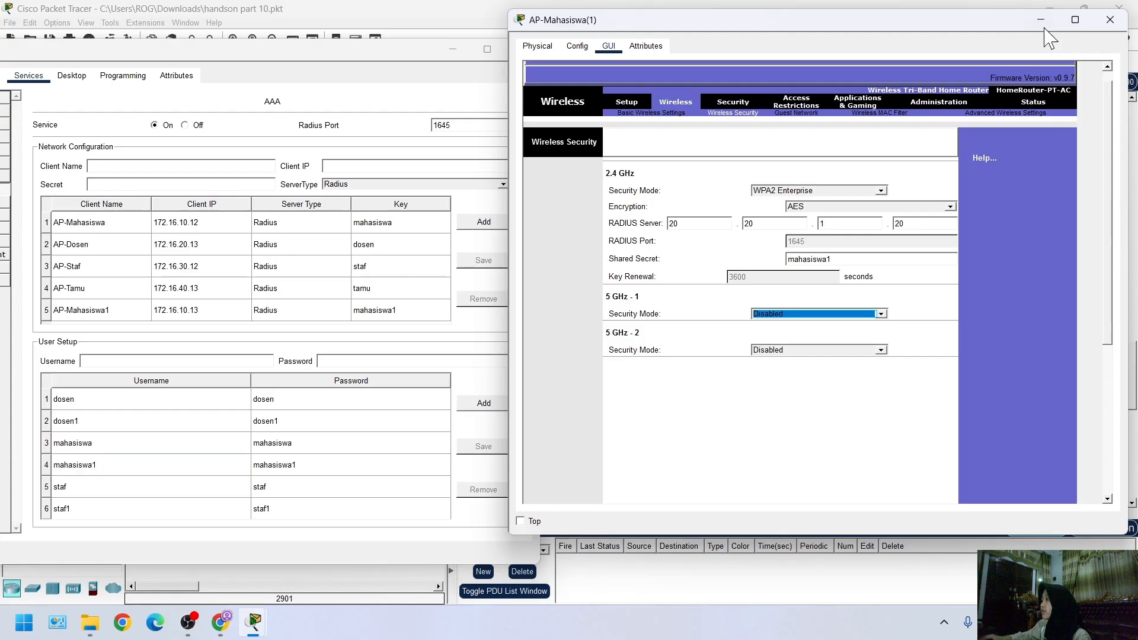
{"action": "left_click", "coordinate": [1041, 21]}
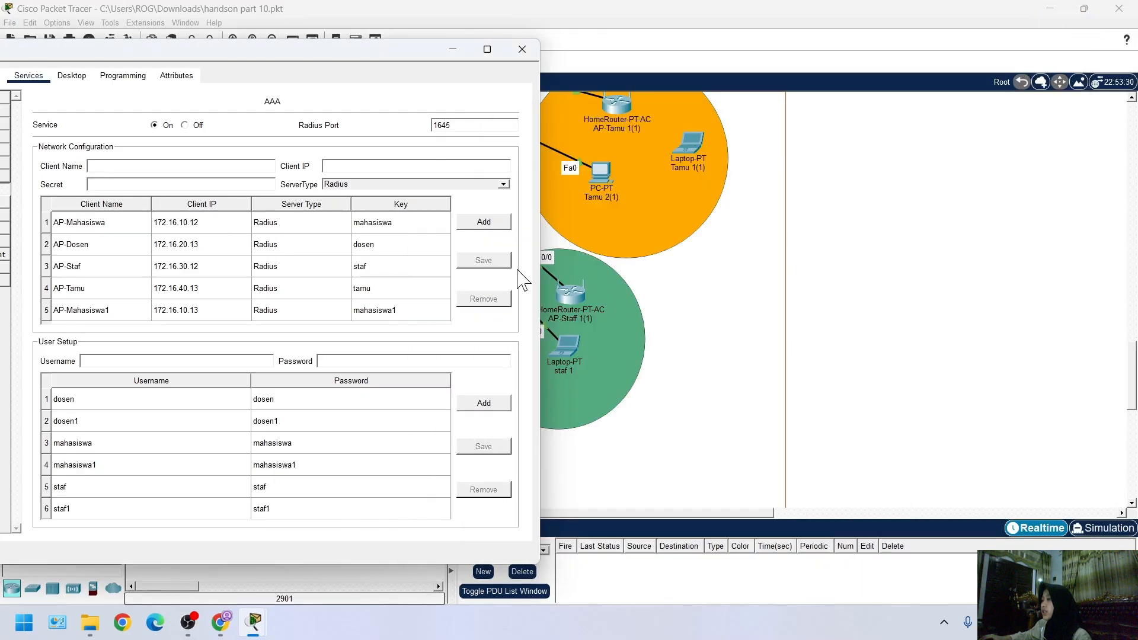
Replace the Ethernet module of laptop Mahasiswa 1(1) with the WPC300N wireless module and have the laptop powered on
{"action": "left_click", "coordinate": [692, 497]}
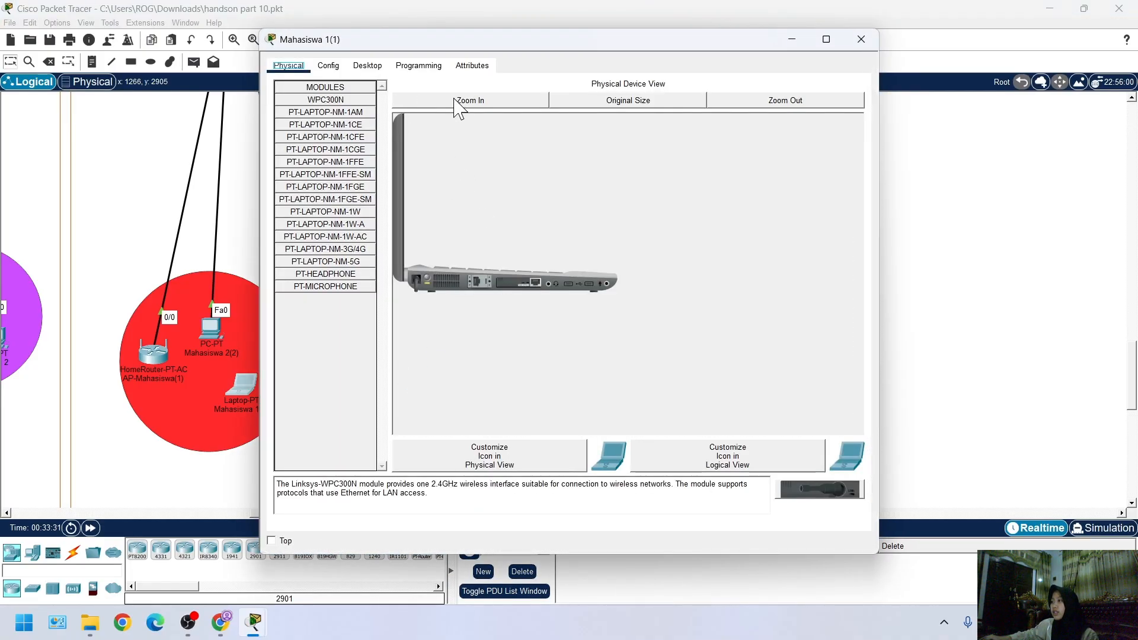
{"action": "left_click", "coordinate": [461, 102]}
{"action": "scroll", "coordinate": [516, 332], "scroll_direction": "down", "scroll_amount": 1}
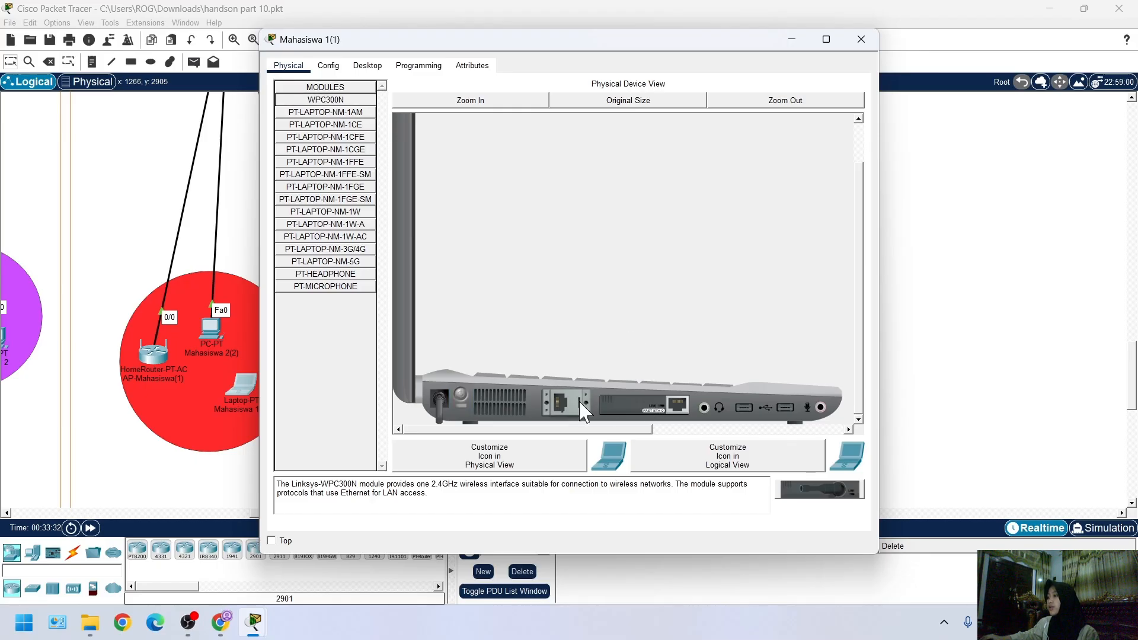
{"action": "left_click_drag", "start_coordinate": [652, 408], "coordinate": [350, 323]}
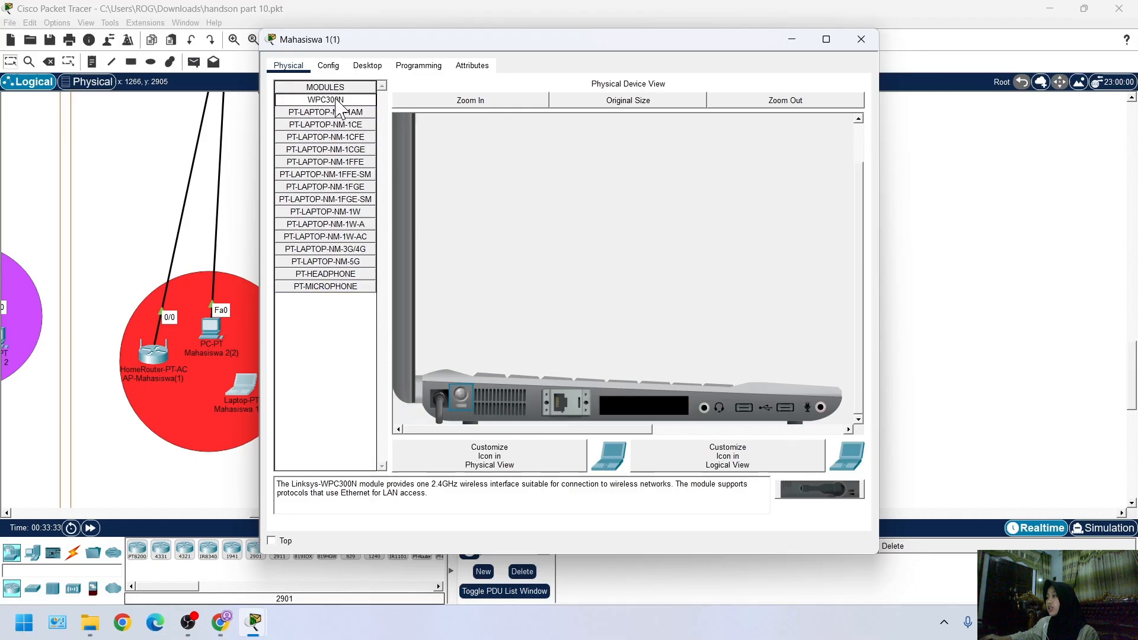
{"action": "left_click_drag", "start_coordinate": [342, 100], "coordinate": [651, 408]}
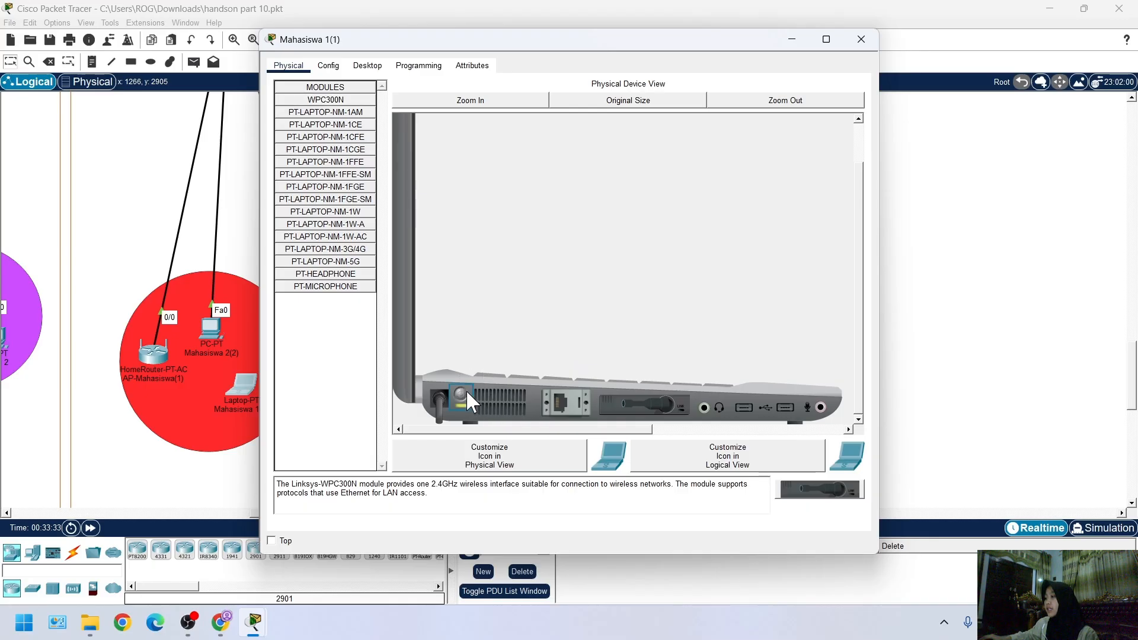
Open the wireless profiles in the PC Wireless application of laptop Mahasiswa 1(1)
{"action": "left_click", "coordinate": [367, 66]}
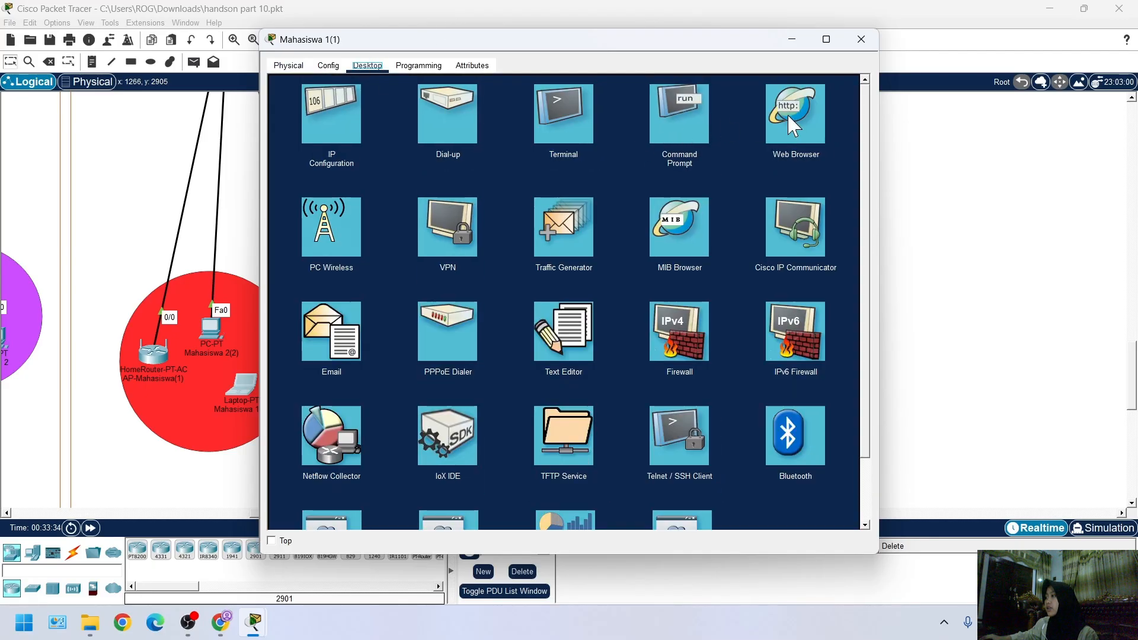
{"action": "left_click", "coordinate": [349, 225]}
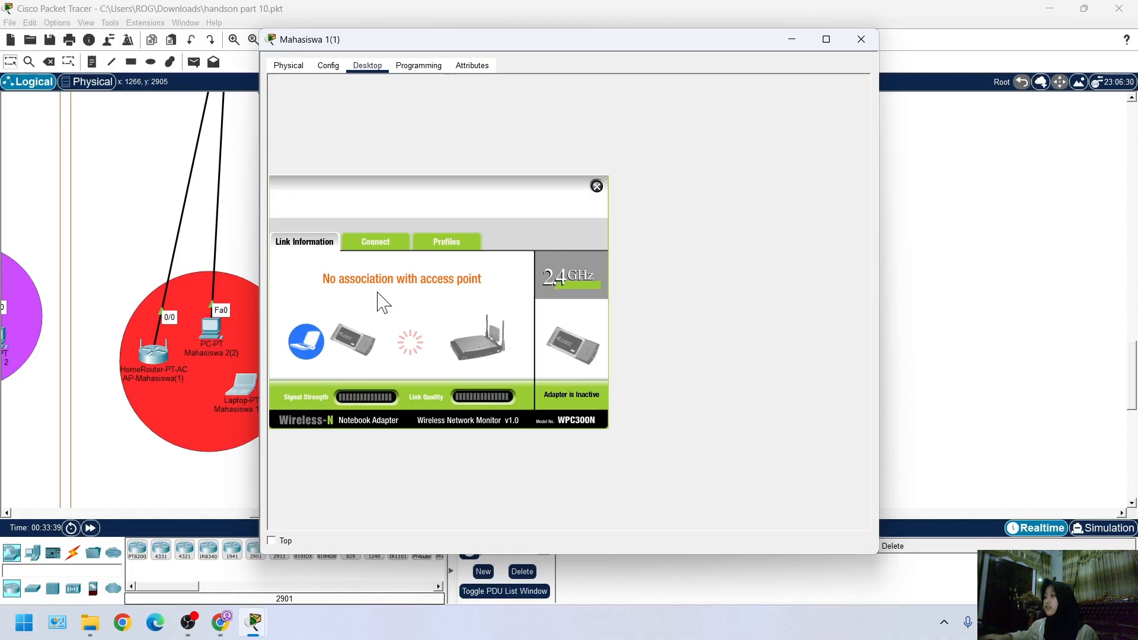
{"action": "left_click", "coordinate": [456, 243]}
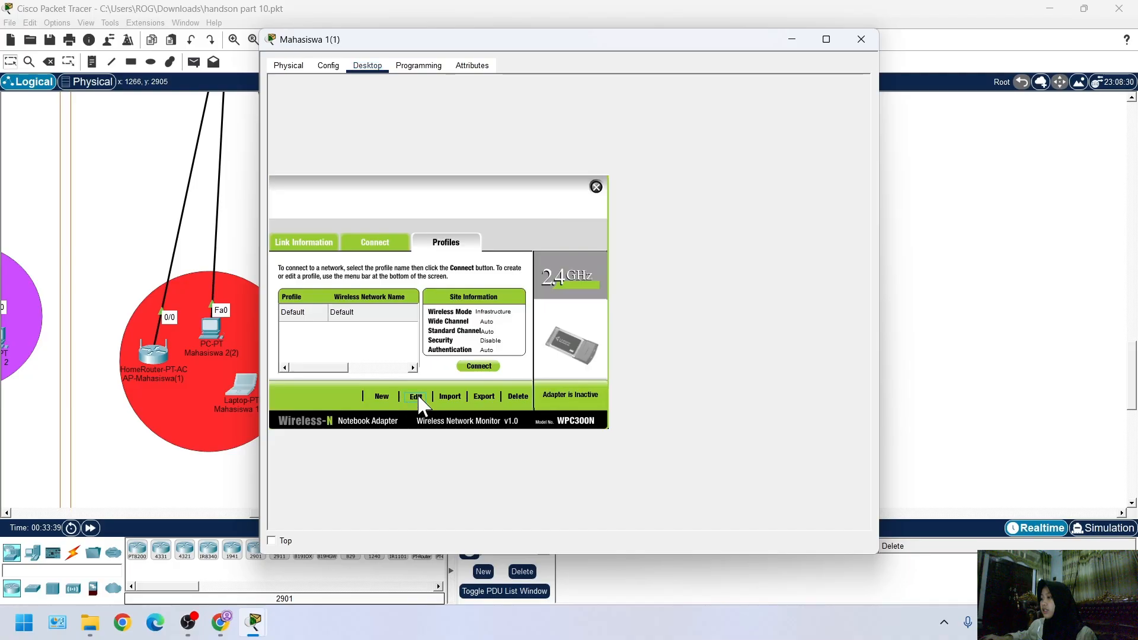
{"action": "left_click", "coordinate": [391, 396]}
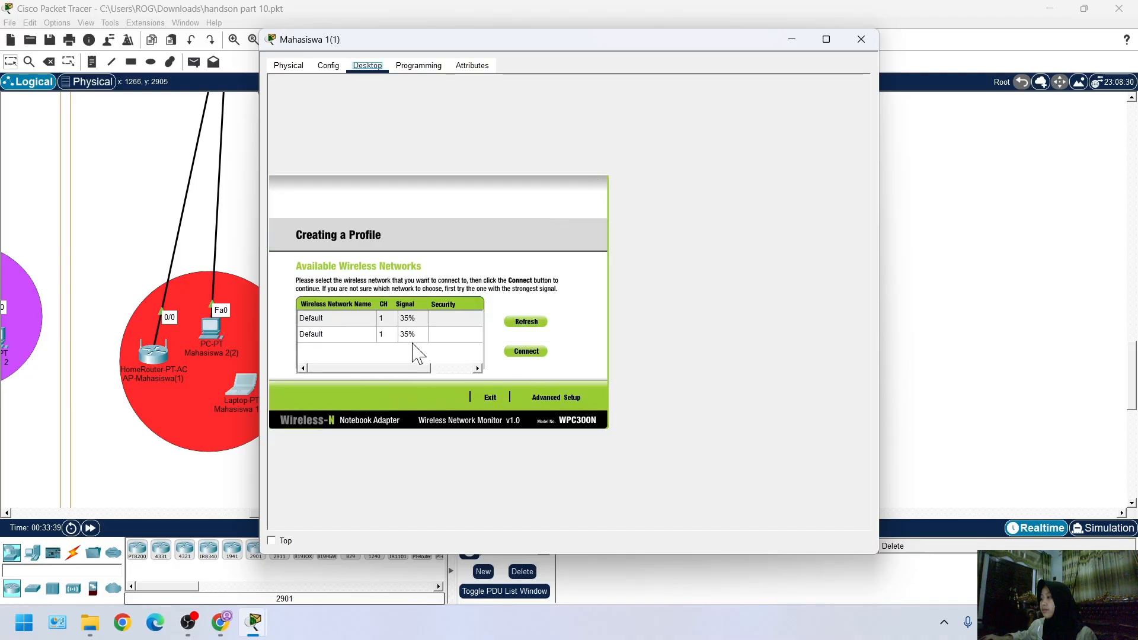
{"action": "left_click", "coordinate": [525, 398]}
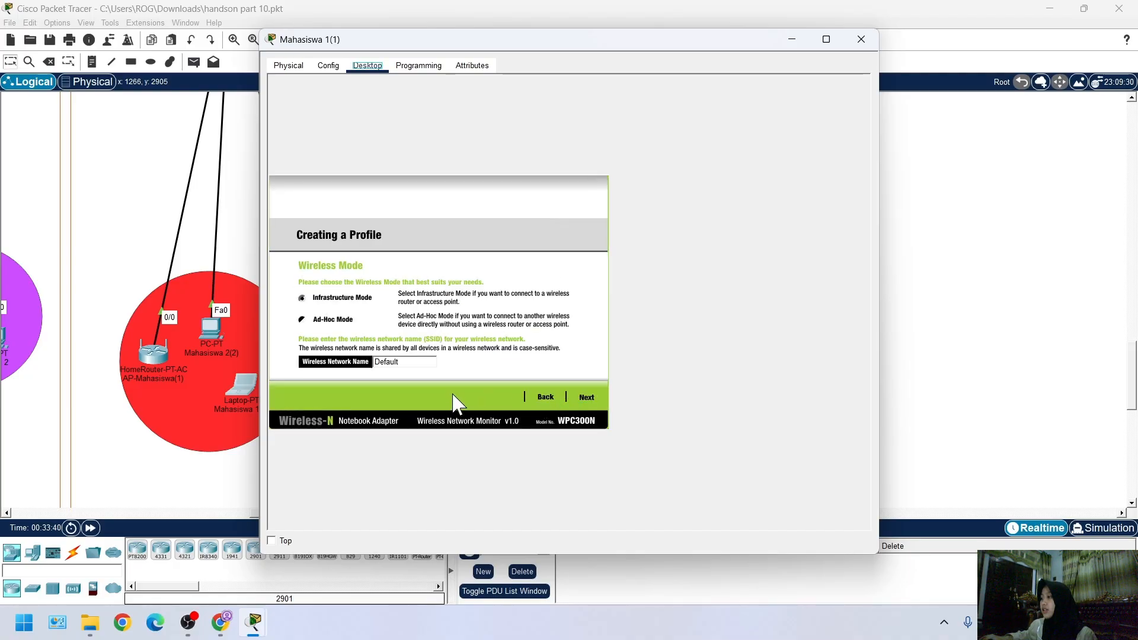
{"action": "left_click", "coordinate": [544, 397]}
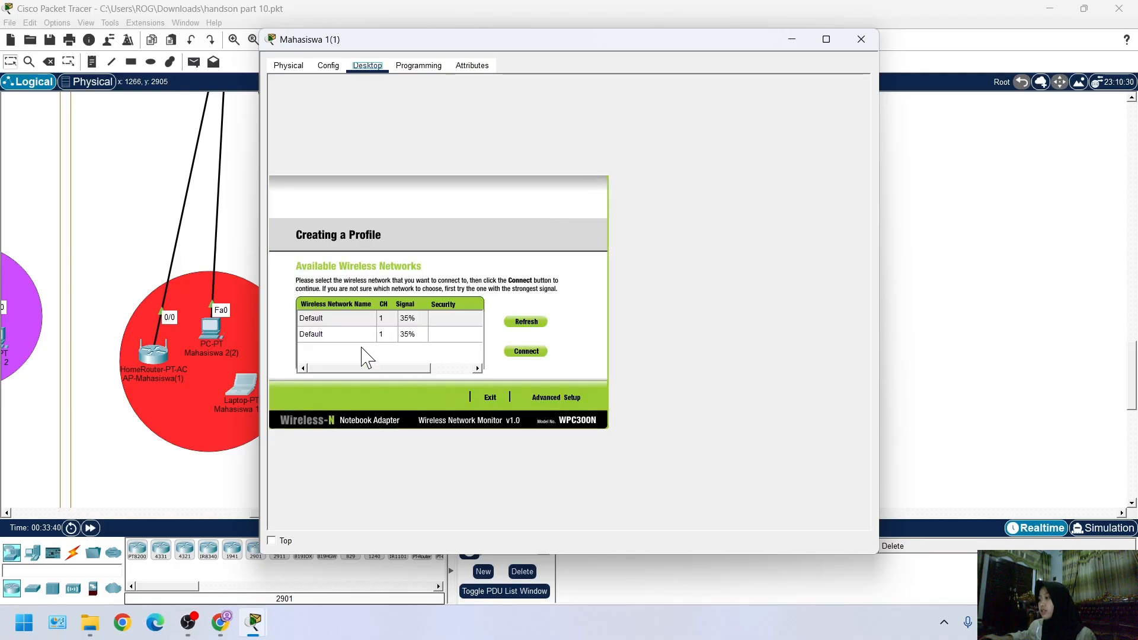
{"action": "left_click", "coordinate": [551, 399]}
{"action": "left_click", "coordinate": [585, 398]}
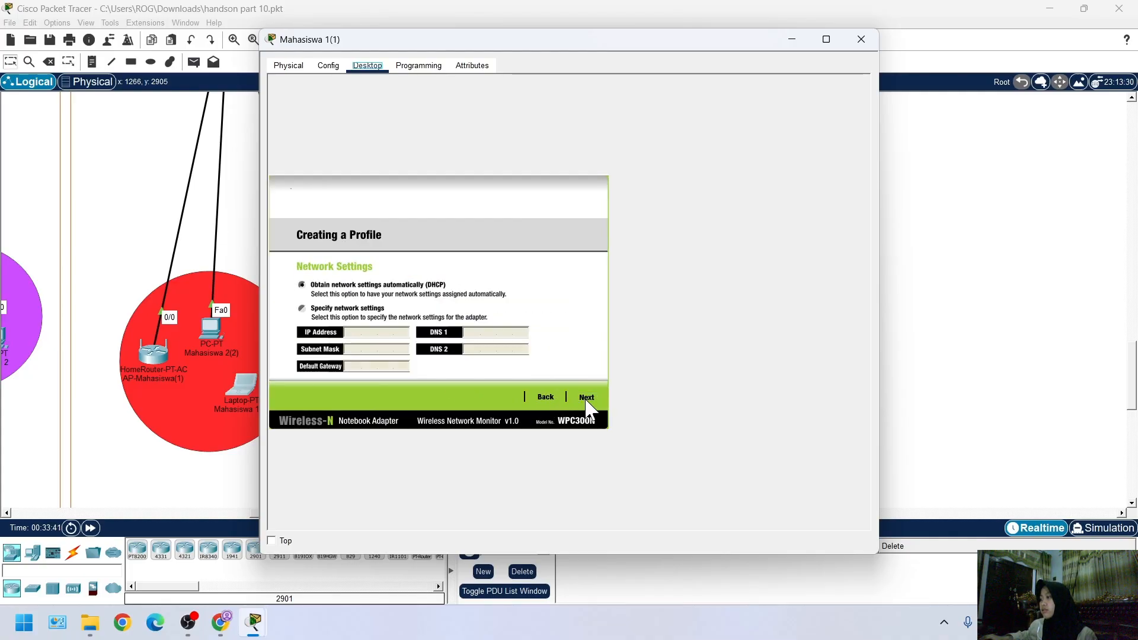
{"action": "left_click", "coordinate": [549, 398]}
{"action": "left_click", "coordinate": [548, 400]}
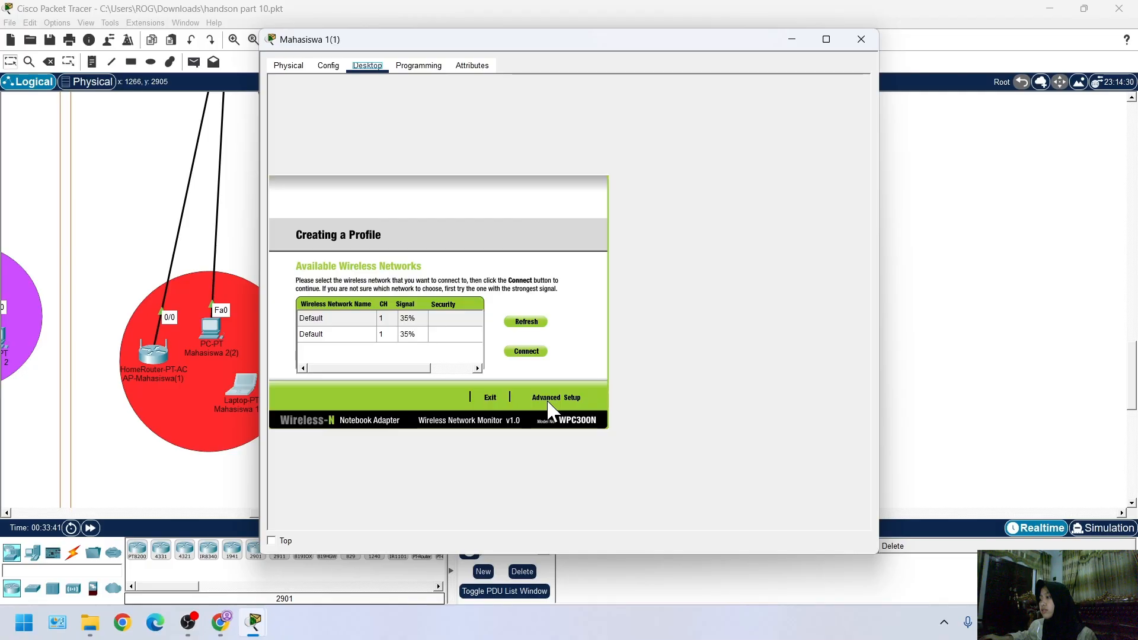
{"action": "left_click", "coordinate": [490, 398]}
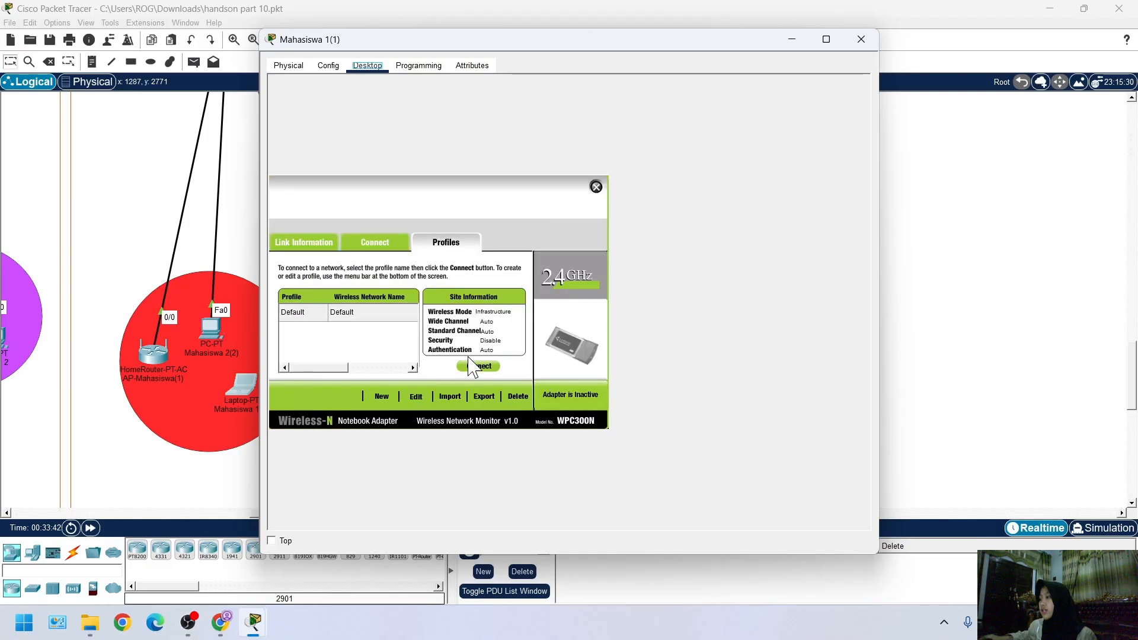
Start editing the Default wireless profile and select AP-Mahasiswa1 among the available networks
{"action": "left_click", "coordinate": [416, 396]}
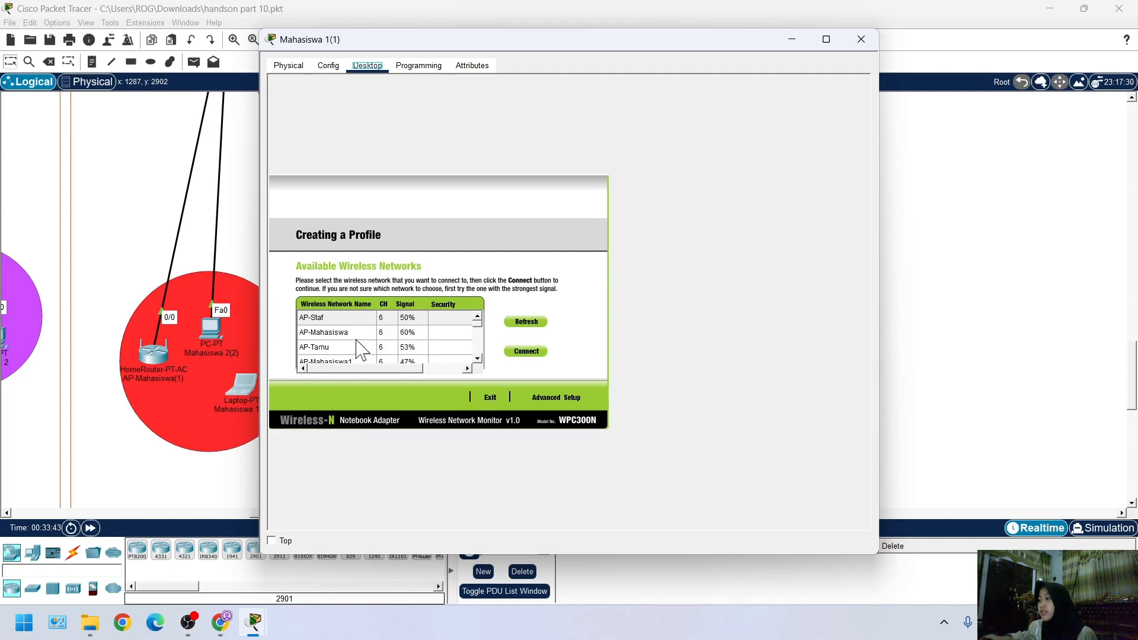
{"action": "scroll", "coordinate": [362, 349], "scroll_direction": "down", "scroll_amount": 2}
{"action": "scroll", "coordinate": [360, 349], "scroll_direction": "up", "scroll_amount": 2}
{"action": "left_click", "coordinate": [357, 361]}
{"action": "scroll", "coordinate": [384, 359], "scroll_direction": "down", "scroll_amount": 2}
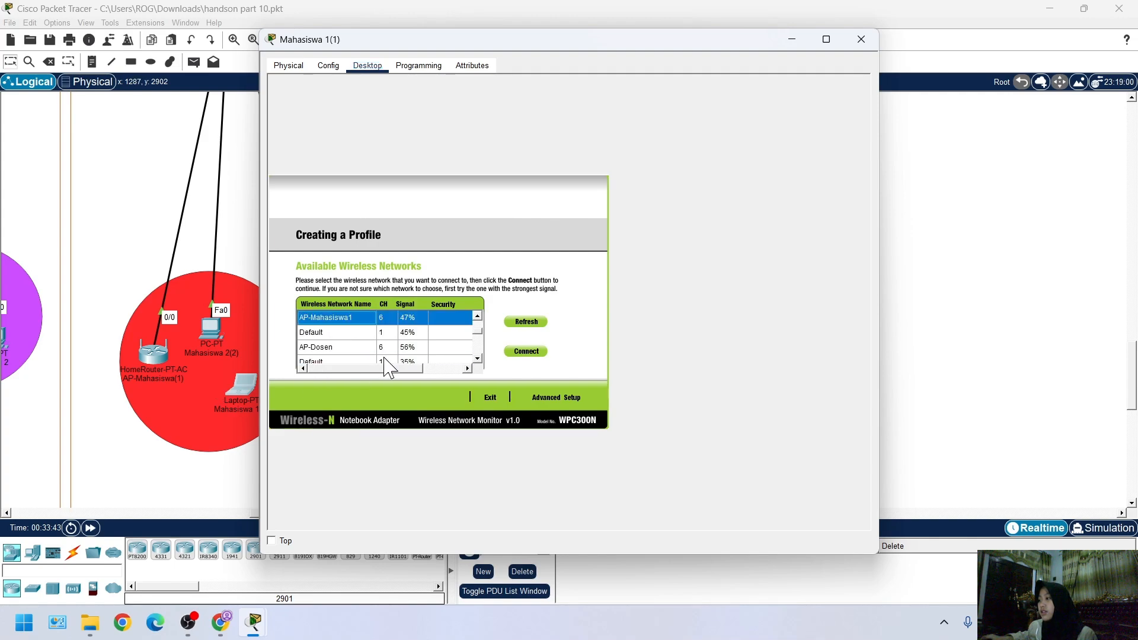
In the profile's advanced setup, set the wireless network name to AP-Mahasiswa1 and keep automatic network settings (DHCP)
{"action": "left_click", "coordinate": [545, 398]}
{"action": "key", "text": "ctrl+a"}
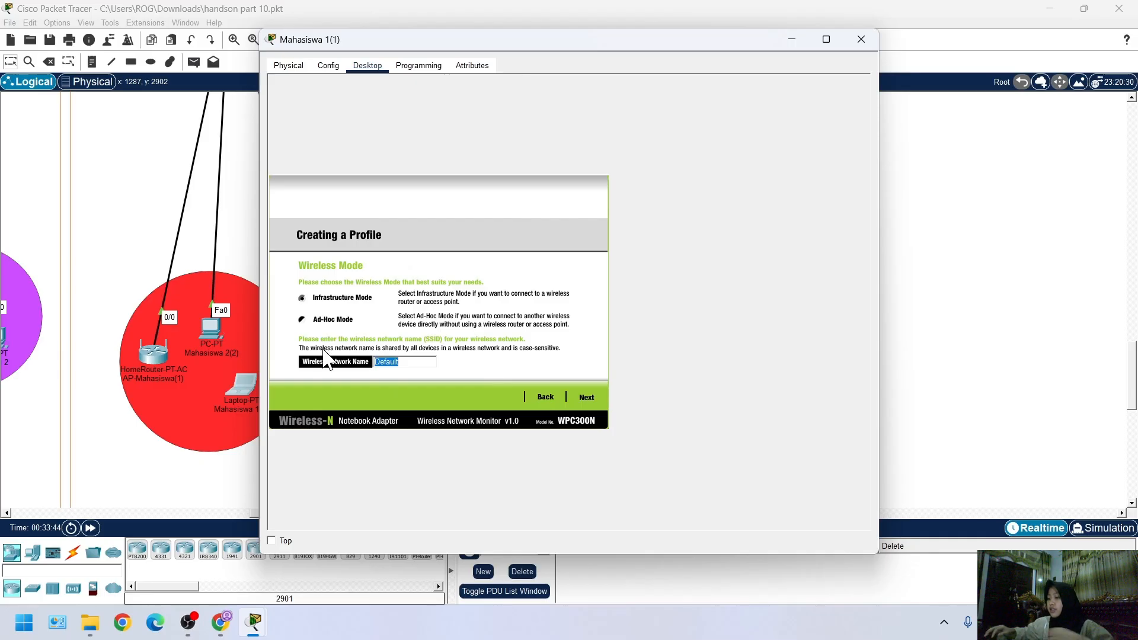
{"action": "type", "text": "AP"}
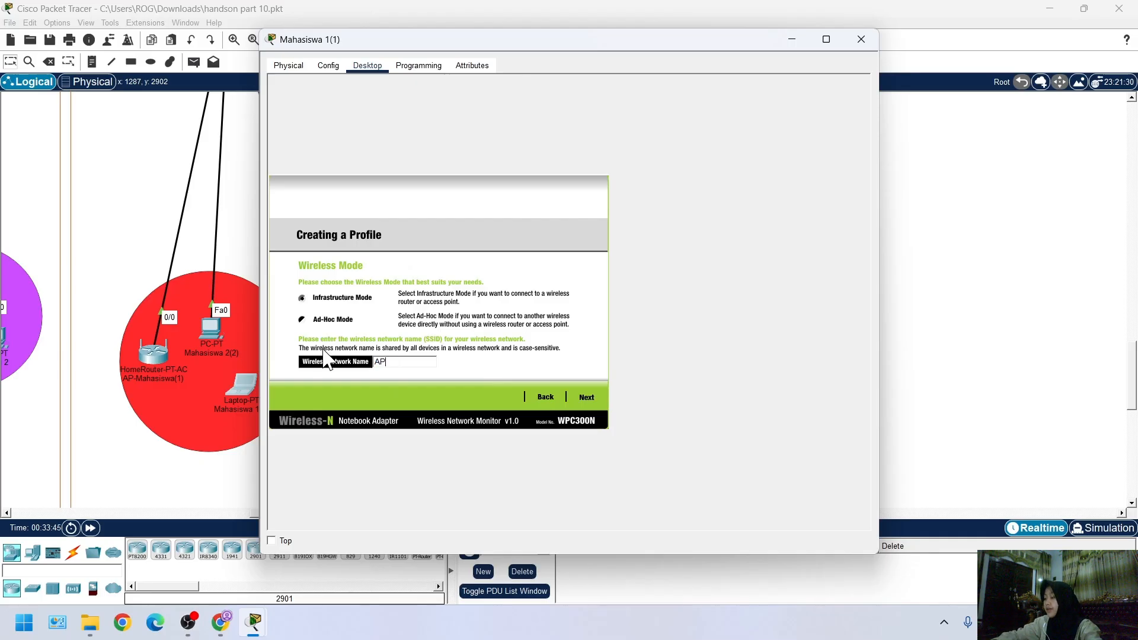
{"action": "type", "text": "-Mah"}
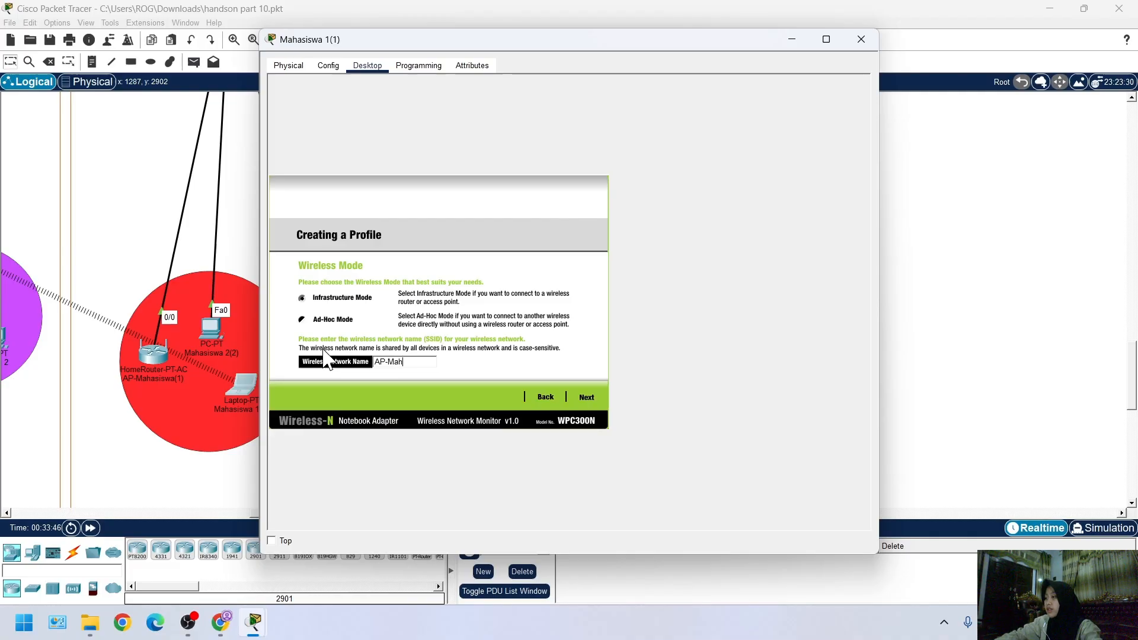
{"action": "type", "text": "wa1"}
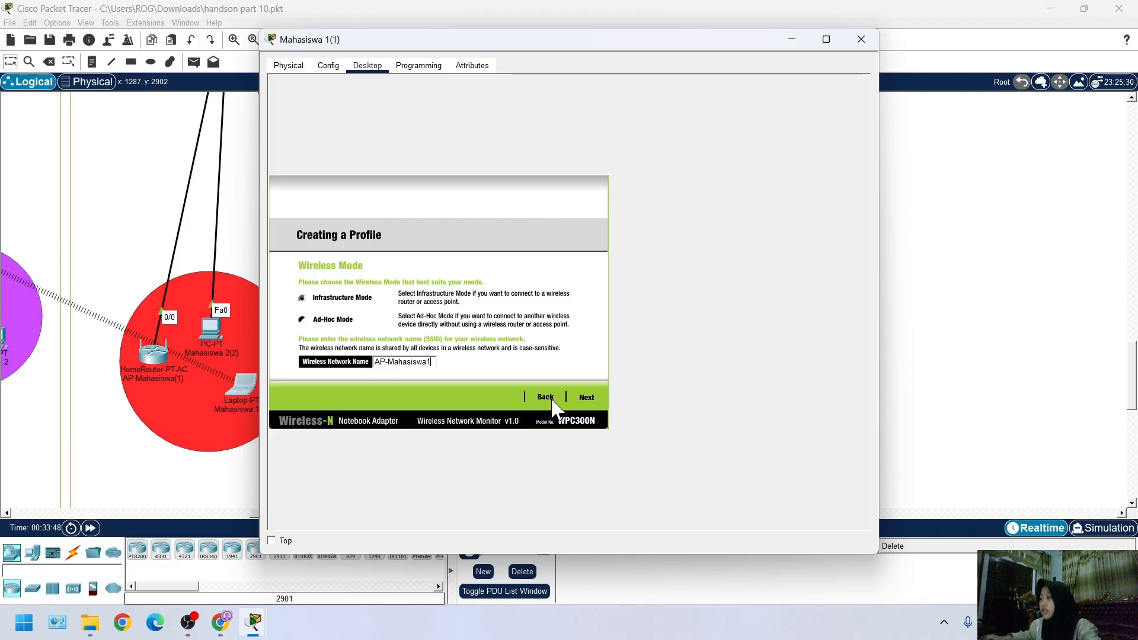
{"action": "left_click", "coordinate": [586, 397]}
{"action": "left_click", "coordinate": [586, 397]}
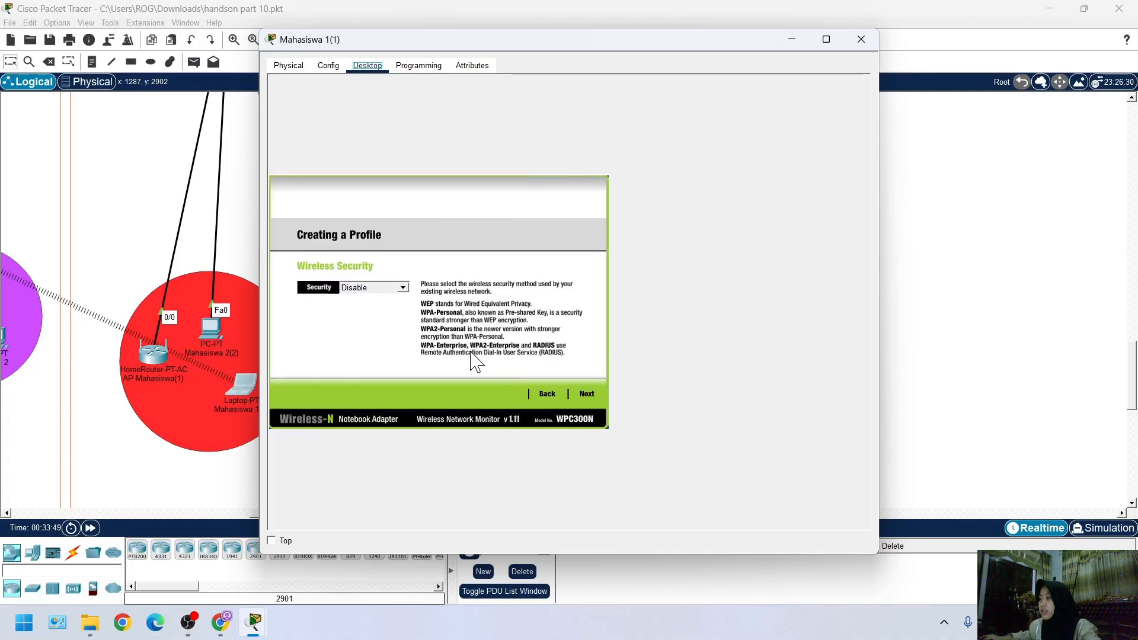
Set the profile's wireless security to WPA2-Enterprise and proceed to its login settings
{"action": "left_click", "coordinate": [402, 288]}
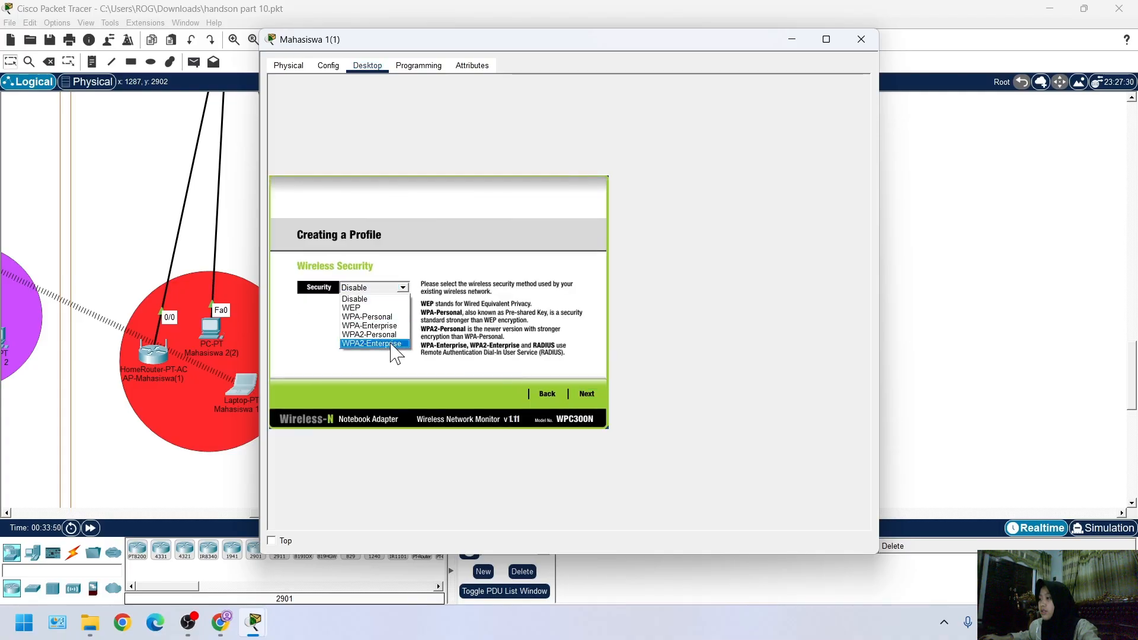
{"action": "left_click", "coordinate": [388, 359]}
{"action": "left_click", "coordinate": [571, 396]}
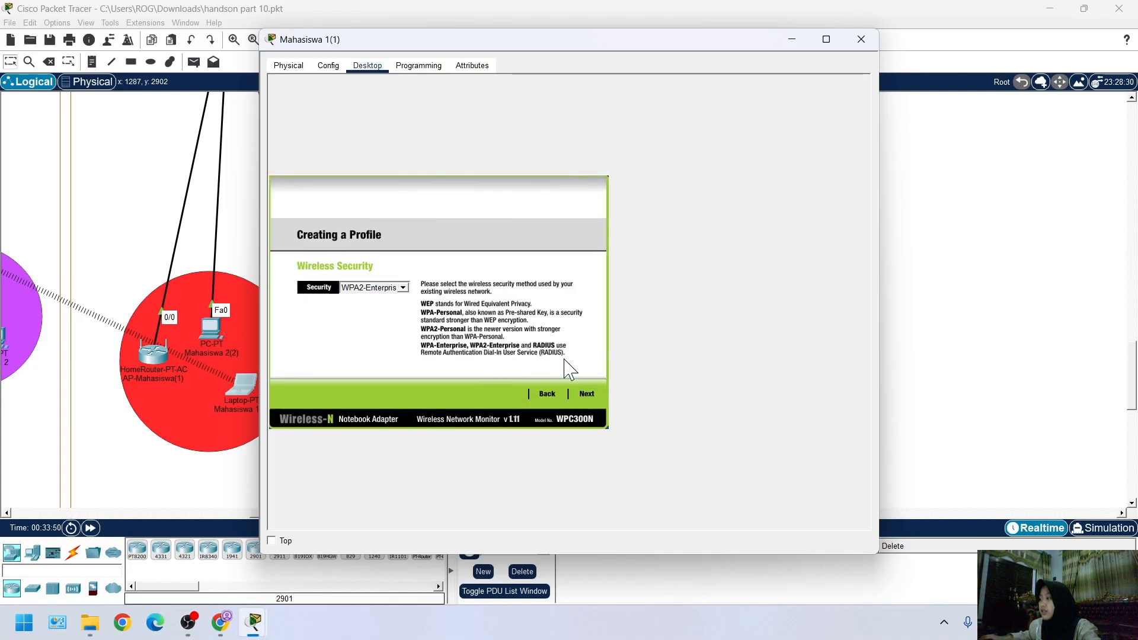
In the WPA2 Enterprise settings of the profile, enter the login name mahasiswa1 and the account password
{"action": "left_click", "coordinate": [589, 393]}
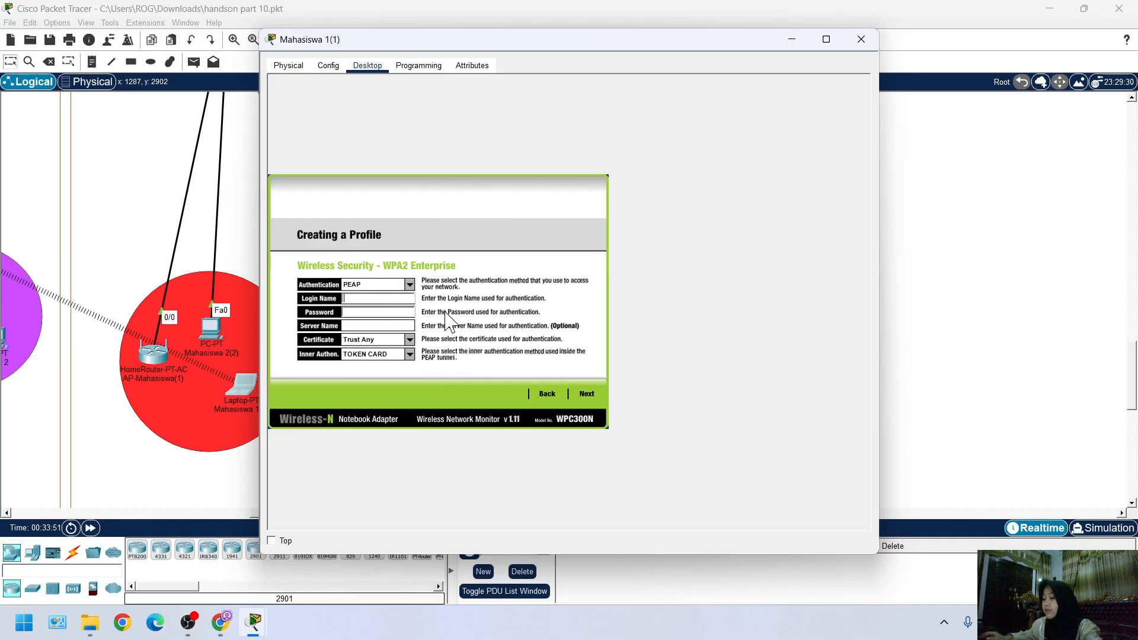
{"action": "type", "text": "a"}
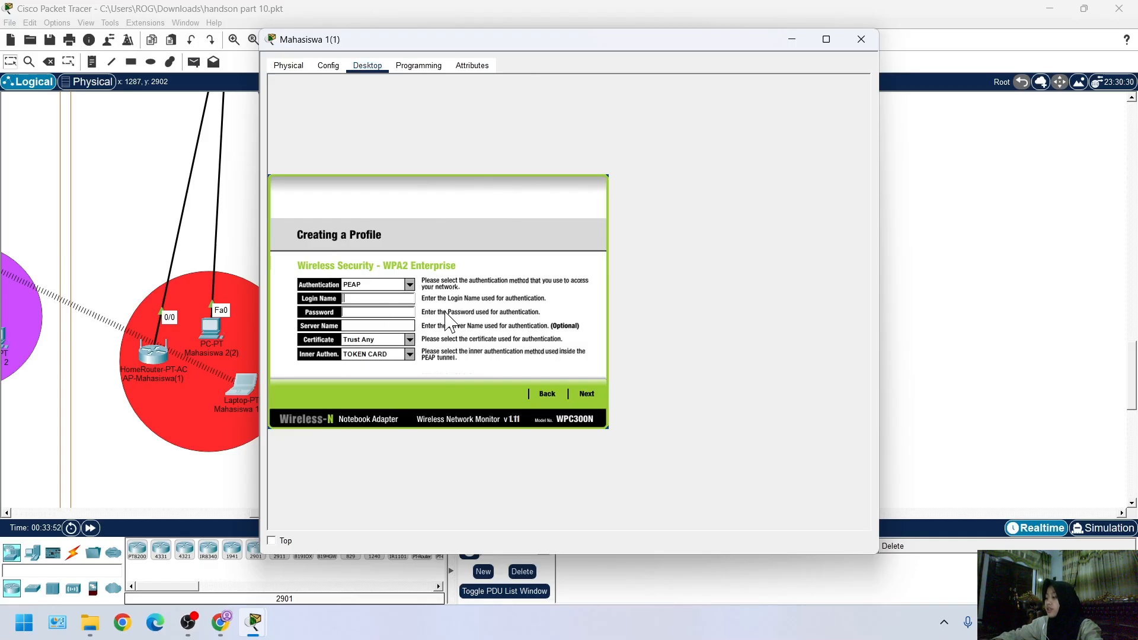
{"action": "type", "text": "ahasis"}
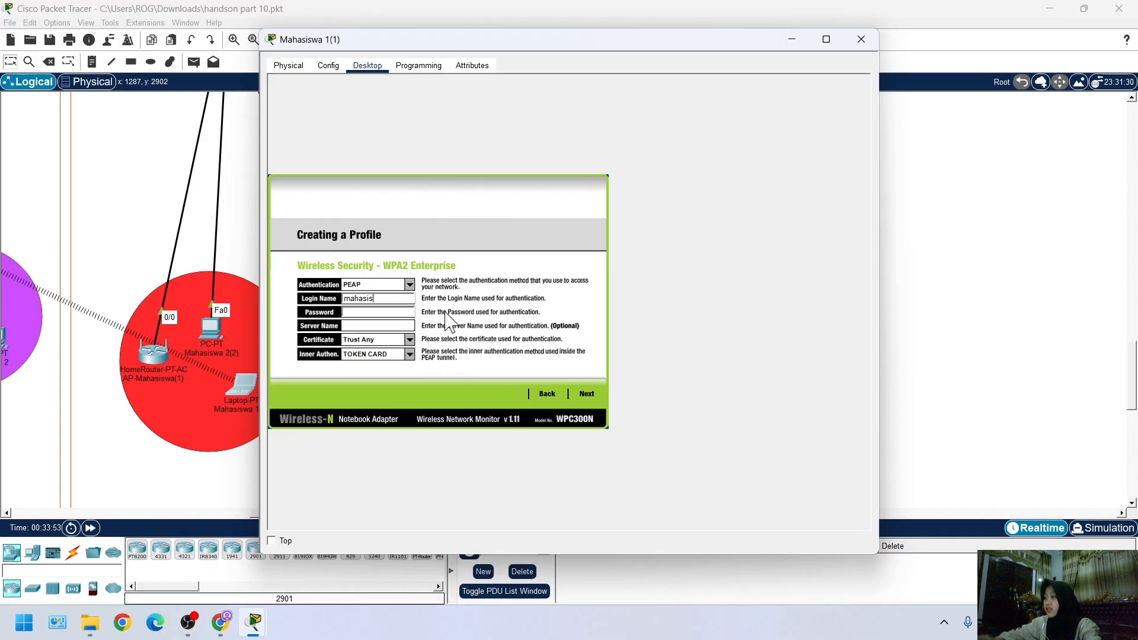
{"action": "type", "text": "wa1"}
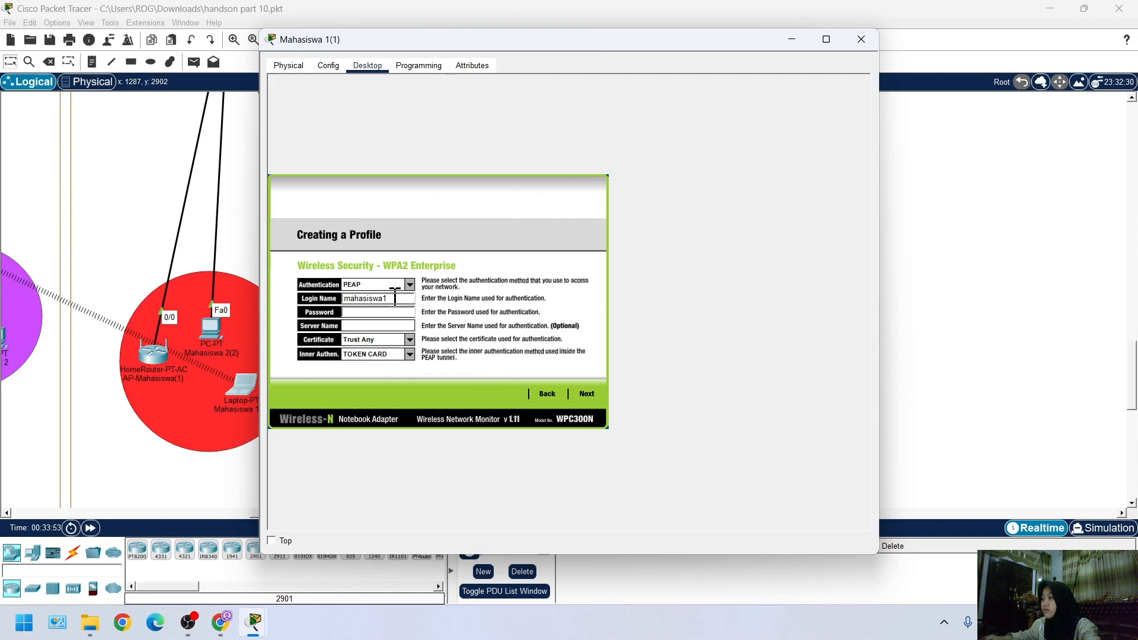
{"action": "left_click_drag", "start_coordinate": [389, 298], "coordinate": [342, 299]}
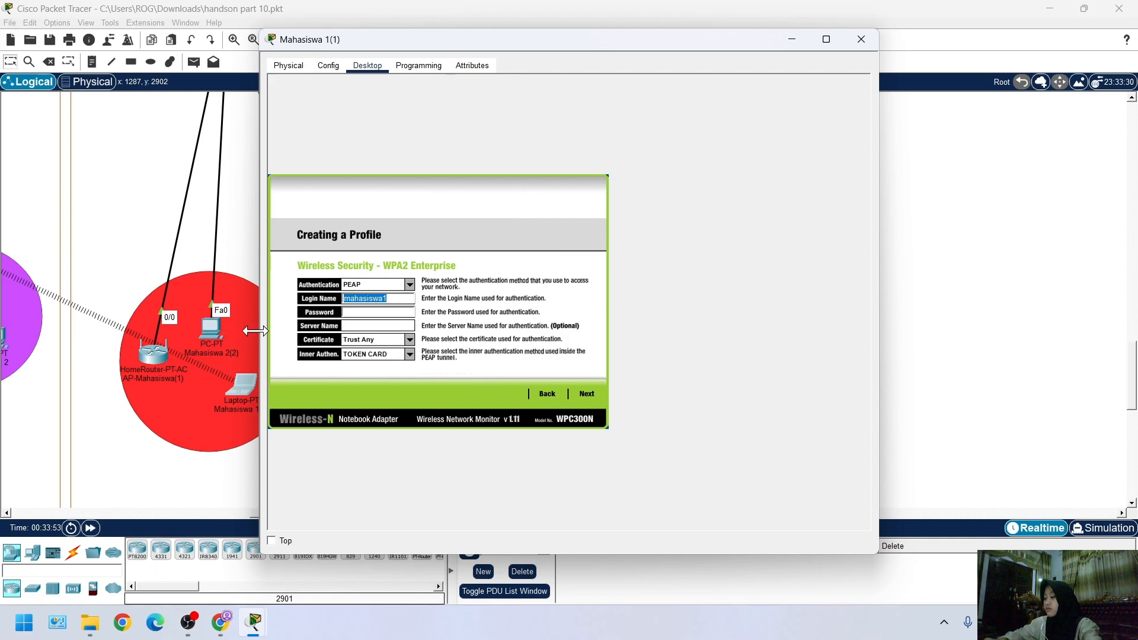
{"action": "left_click", "coordinate": [374, 313]}
{"action": "key", "text": "ctrl+v"}
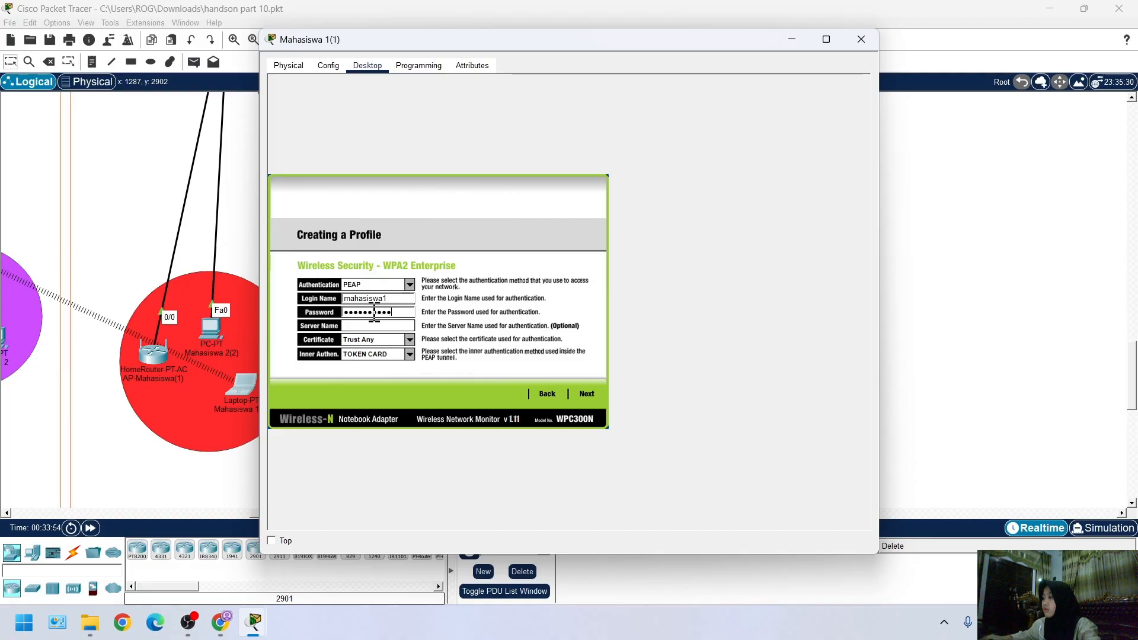
Save the new wireless profile and connect laptop Mahasiswa 1(1) to the network
{"action": "left_click", "coordinate": [586, 394]}
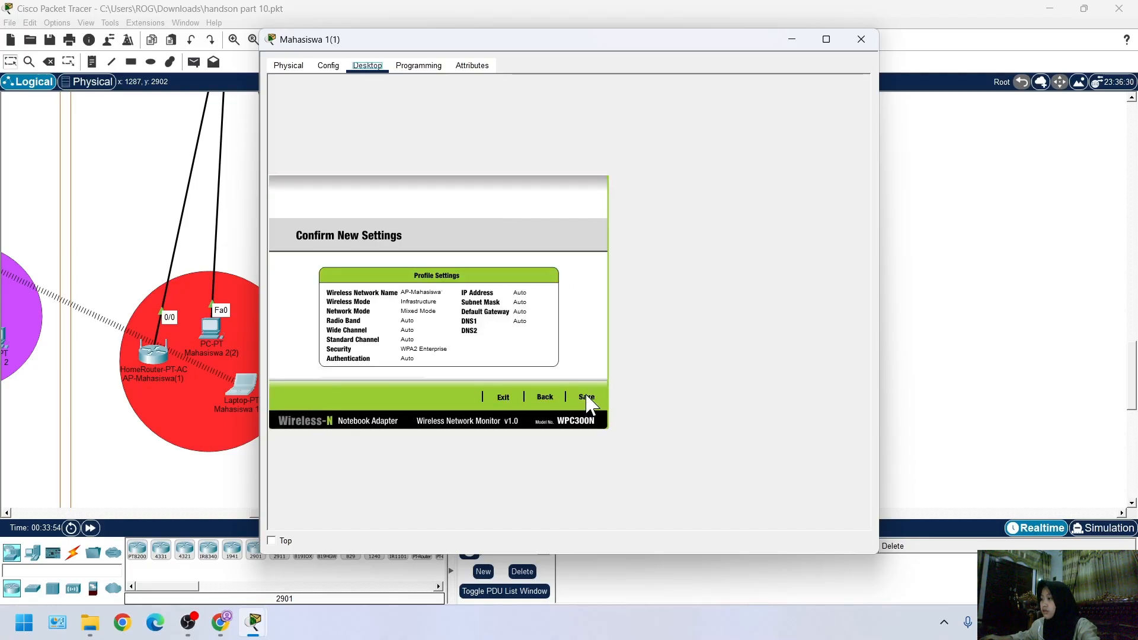
{"action": "left_click", "coordinate": [586, 397]}
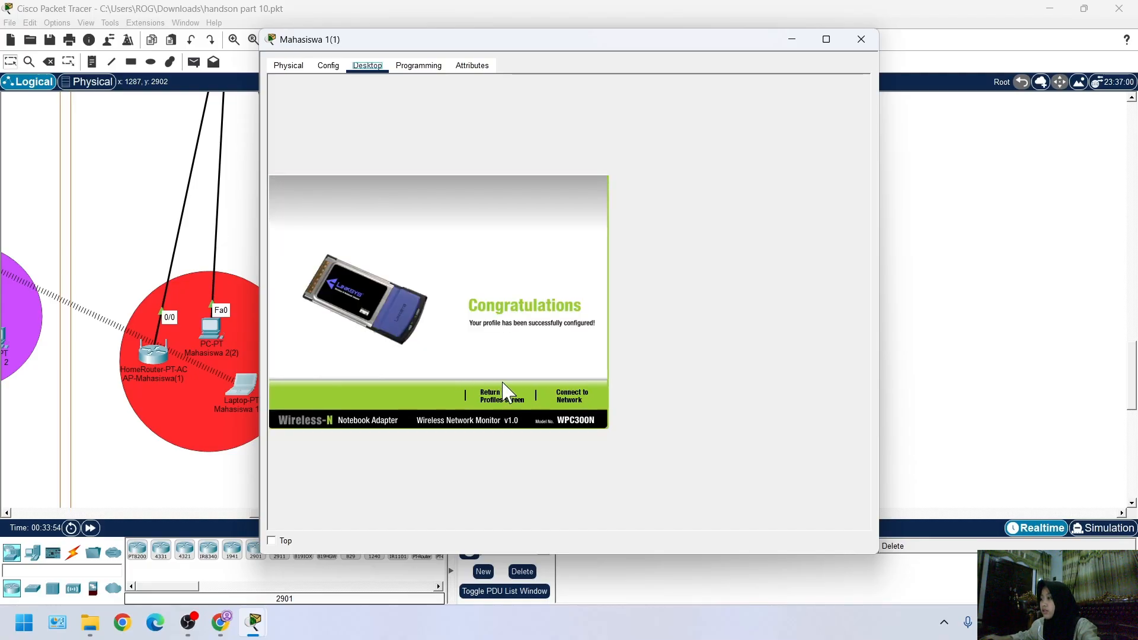
{"action": "left_click", "coordinate": [568, 397]}
{"action": "left_click", "coordinate": [941, 348]}
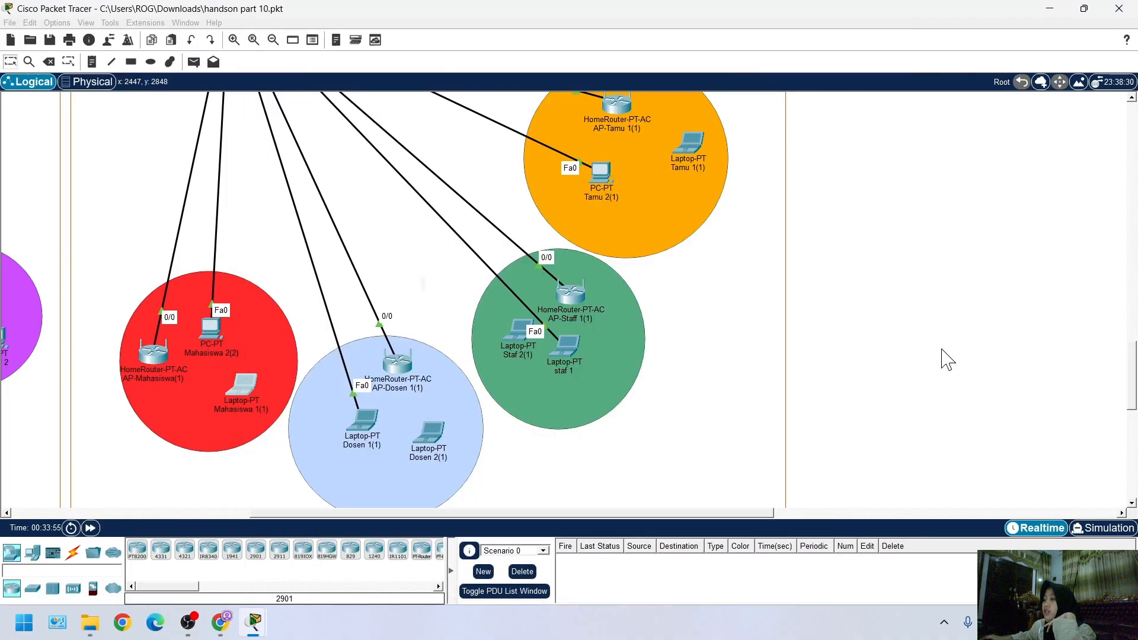
Check the wireless link information of laptop Mahasiswa 1(1)
{"action": "scroll", "coordinate": [185, 350], "scroll_direction": "down", "scroll_amount": 2}
{"action": "scroll", "coordinate": [311, 409], "scroll_direction": "up", "scroll_amount": 2}
{"action": "mouse_move", "coordinate": [255, 623]}
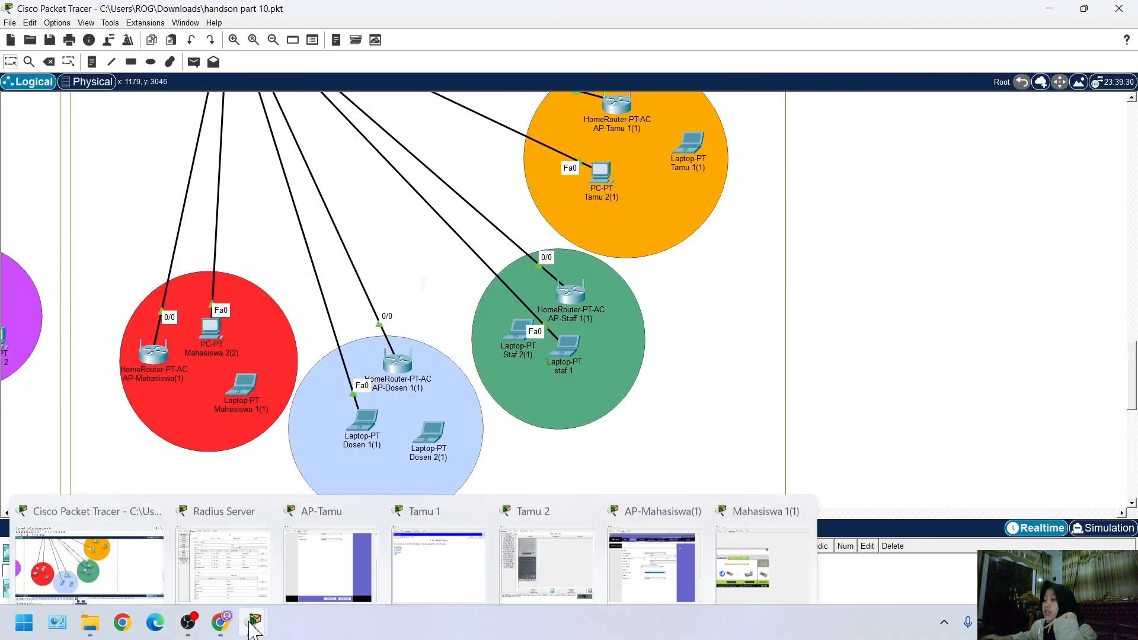
{"action": "left_click", "coordinate": [763, 548]}
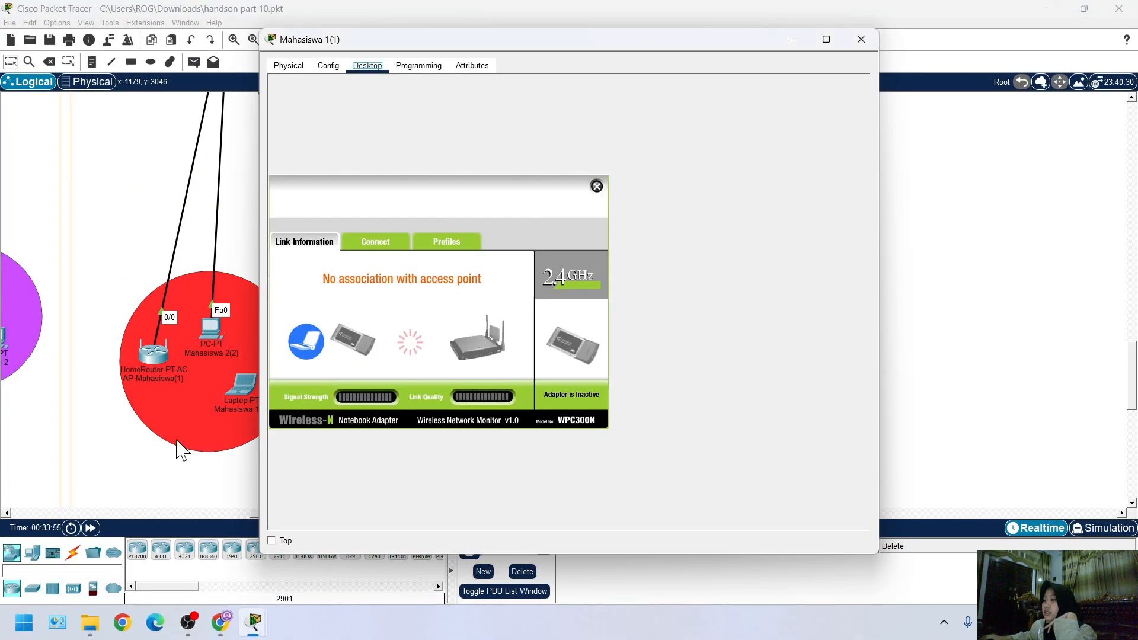
{"action": "left_click", "coordinate": [896, 376]}
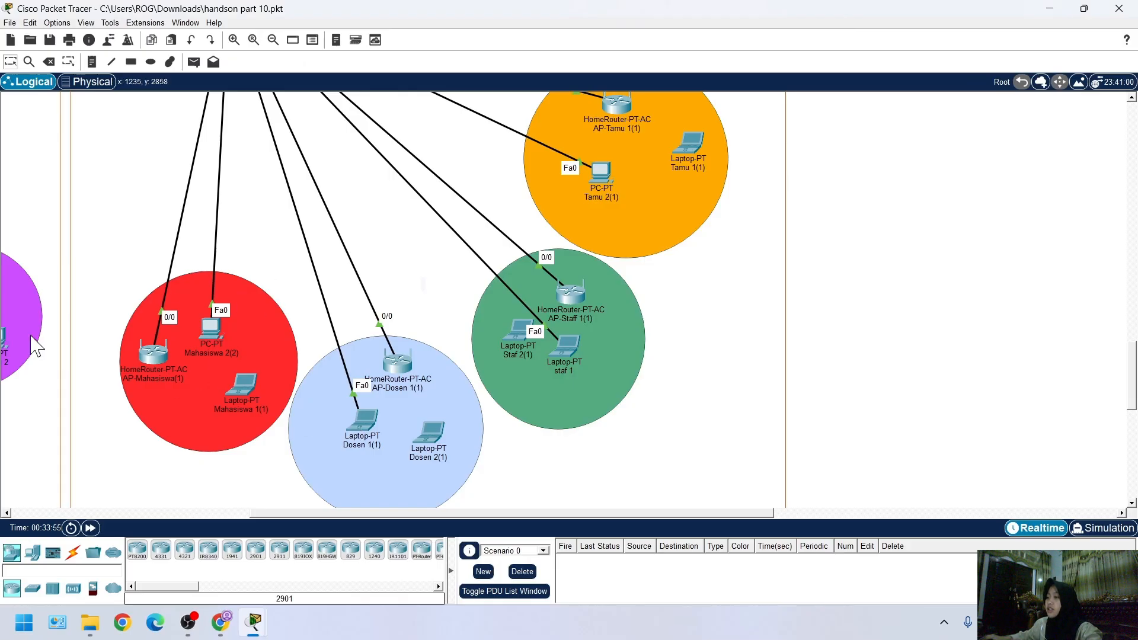
Save the network topology file
{"action": "scroll", "coordinate": [300, 483], "scroll_direction": "left", "scroll_amount": 3}
{"action": "scroll", "coordinate": [195, 503], "scroll_direction": "down", "scroll_amount": 4}
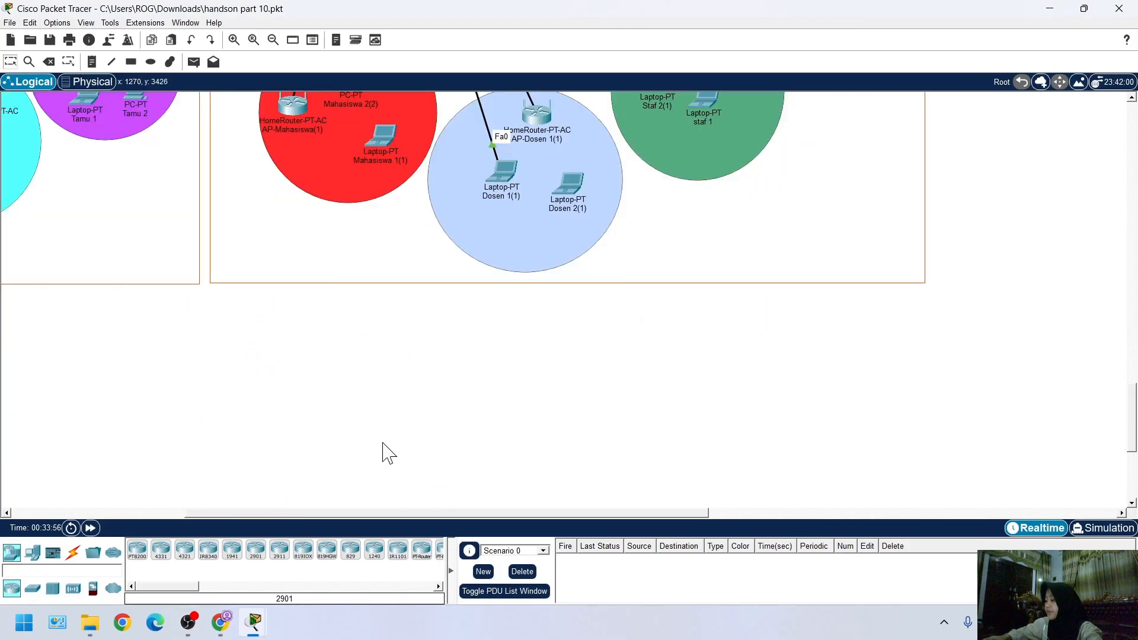
{"action": "key", "text": "ctrl+s"}
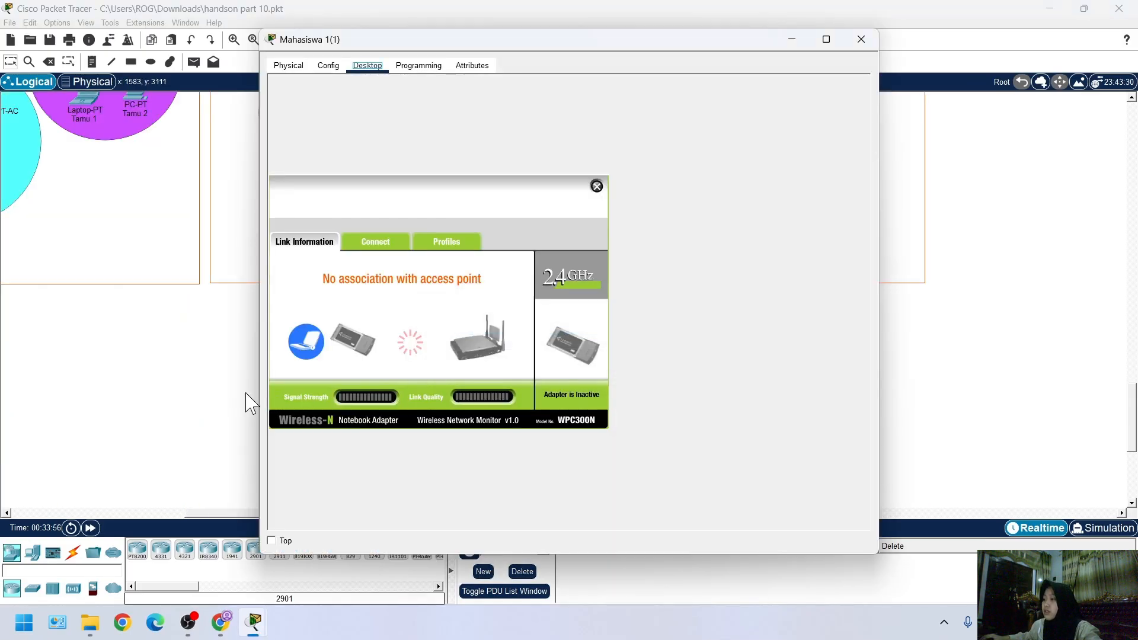
{"action": "left_click", "coordinate": [185, 395]}
{"action": "scroll", "coordinate": [213, 462], "scroll_direction": "up", "scroll_amount": 2}
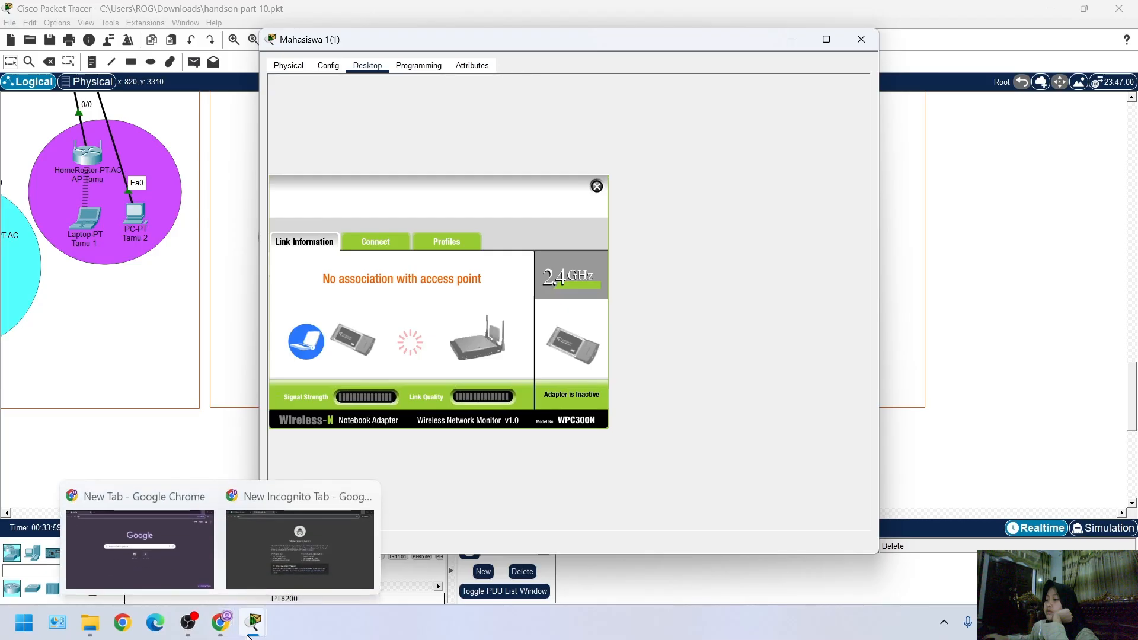
Return to the topology and check the wireless link between AP-Mahasiswa(1) and laptop Mahasiswa 1(1)
{"action": "mouse_move", "coordinate": [266, 631]}
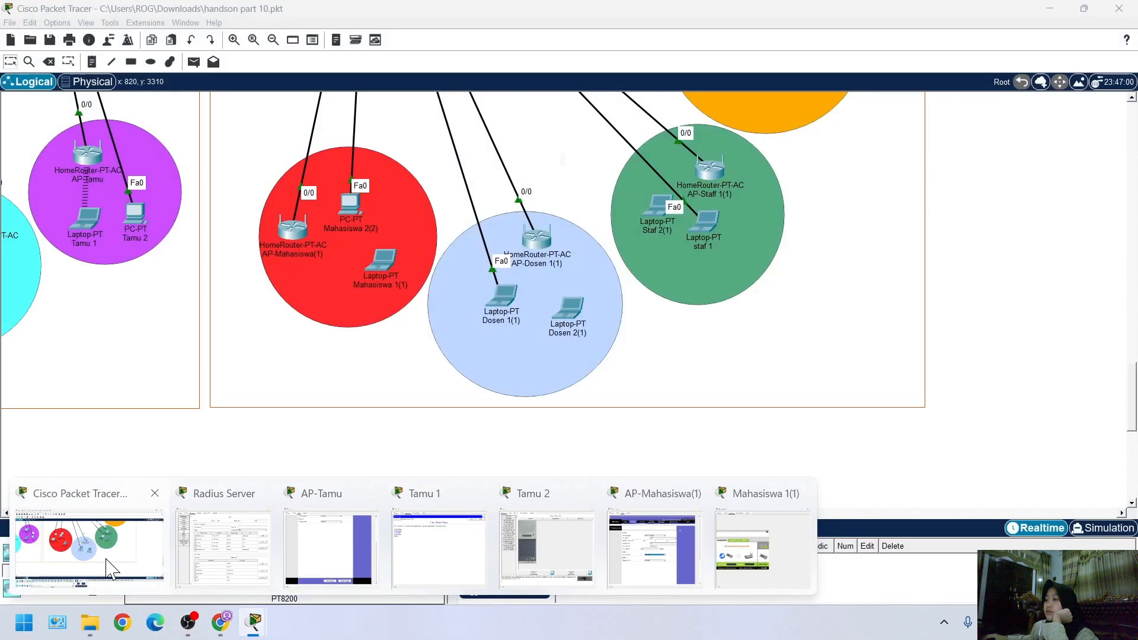
{"action": "left_click", "coordinate": [111, 570]}
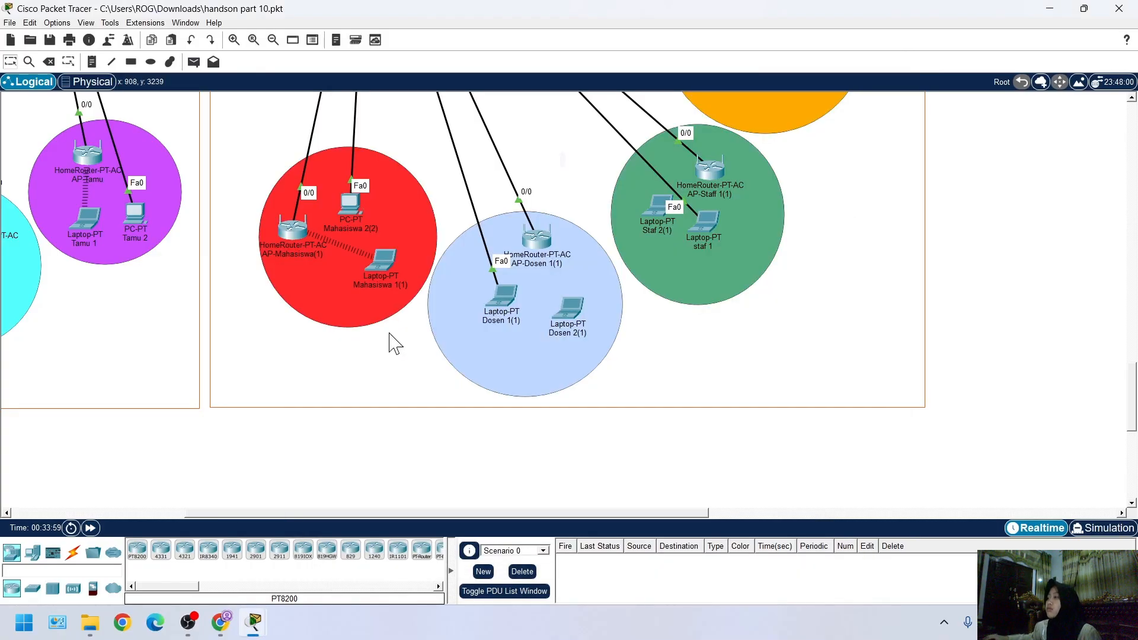
{"action": "scroll", "coordinate": [592, 409], "scroll_direction": "up", "scroll_amount": 3}
{"action": "scroll", "coordinate": [473, 414], "scroll_direction": "down", "scroll_amount": 3}
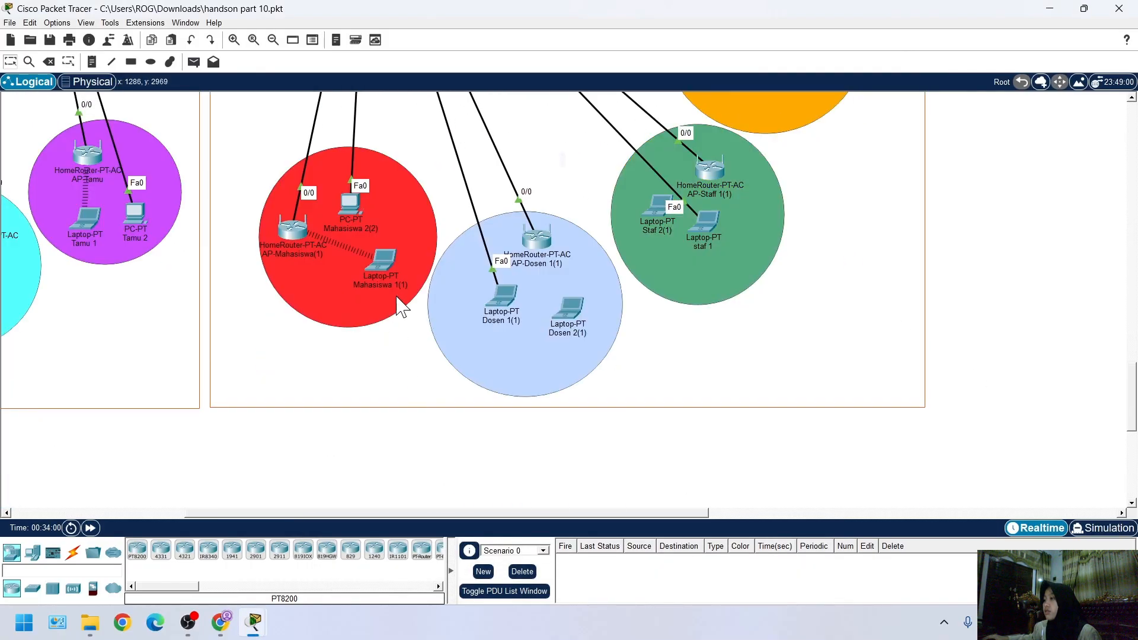
Reposition laptop Mahasiswa 1(1) slightly lower and PC Mahasiswa 2(2) slightly to the right inside the red area
{"action": "left_click_drag", "start_coordinate": [385, 259], "coordinate": [362, 285]}
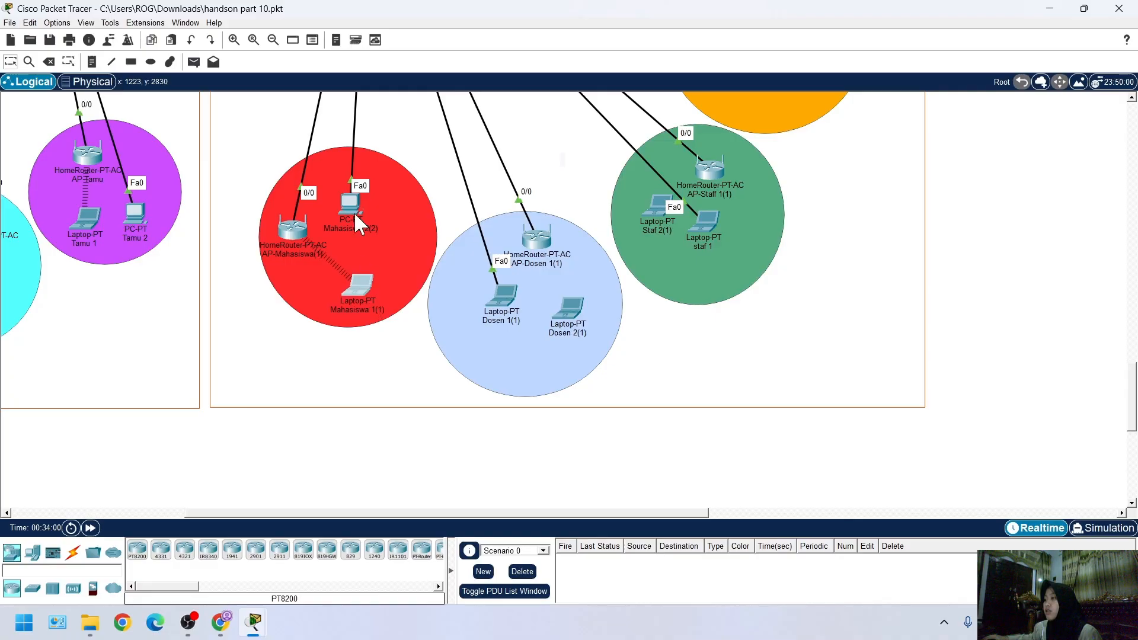
{"action": "left_click_drag", "start_coordinate": [348, 209], "coordinate": [362, 208]}
{"action": "left_click", "coordinate": [374, 309]}
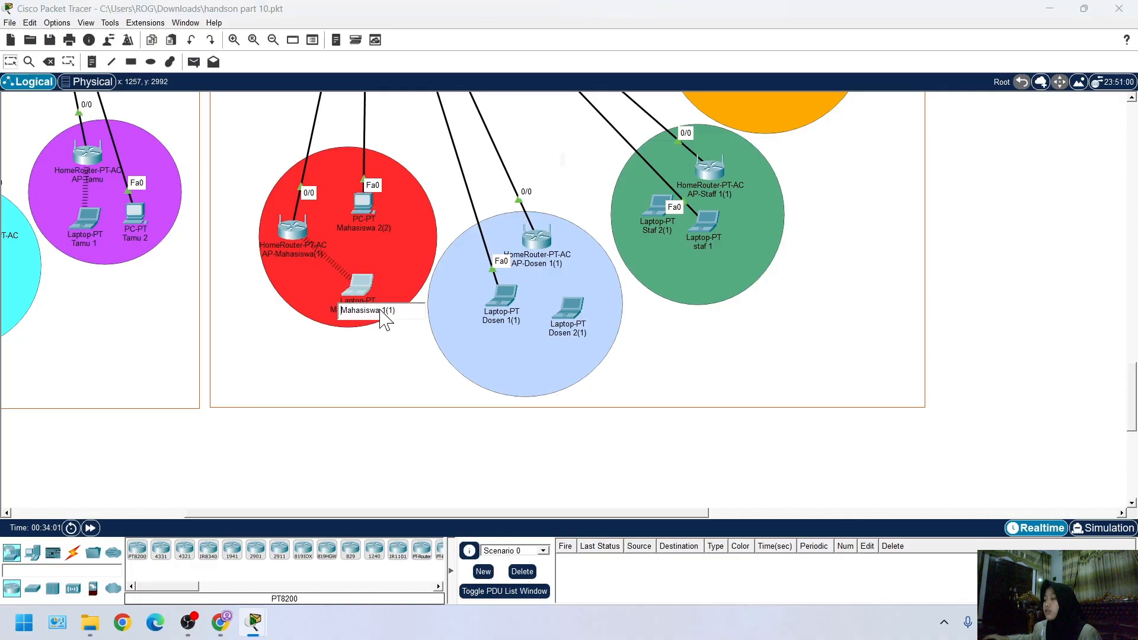
{"action": "left_click", "coordinate": [338, 403]}
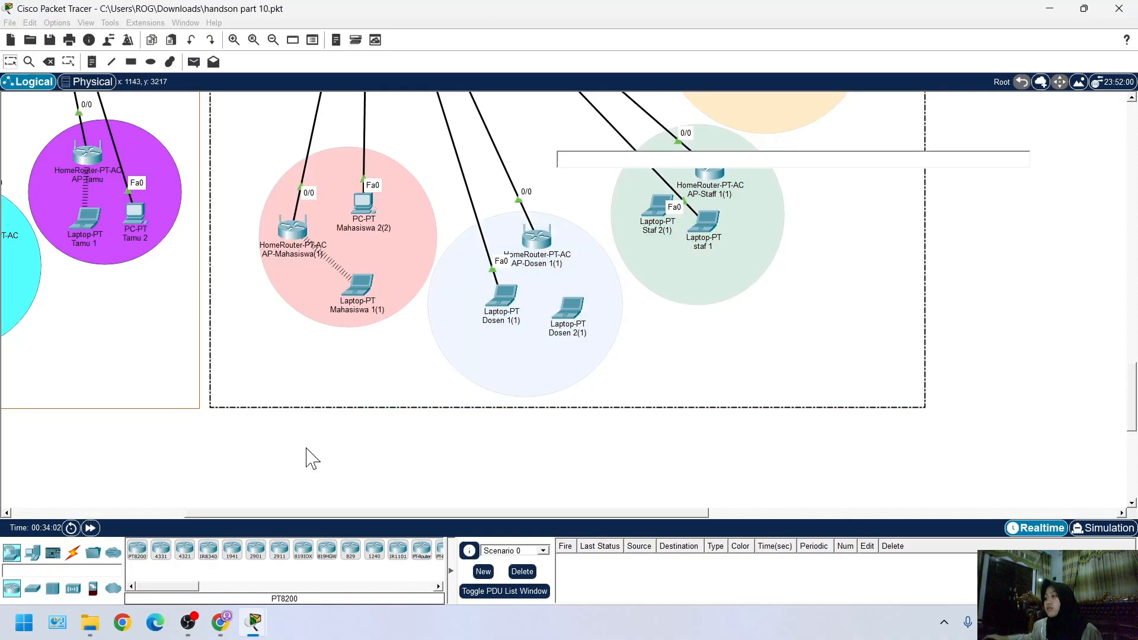
{"action": "left_click", "coordinate": [305, 448]}
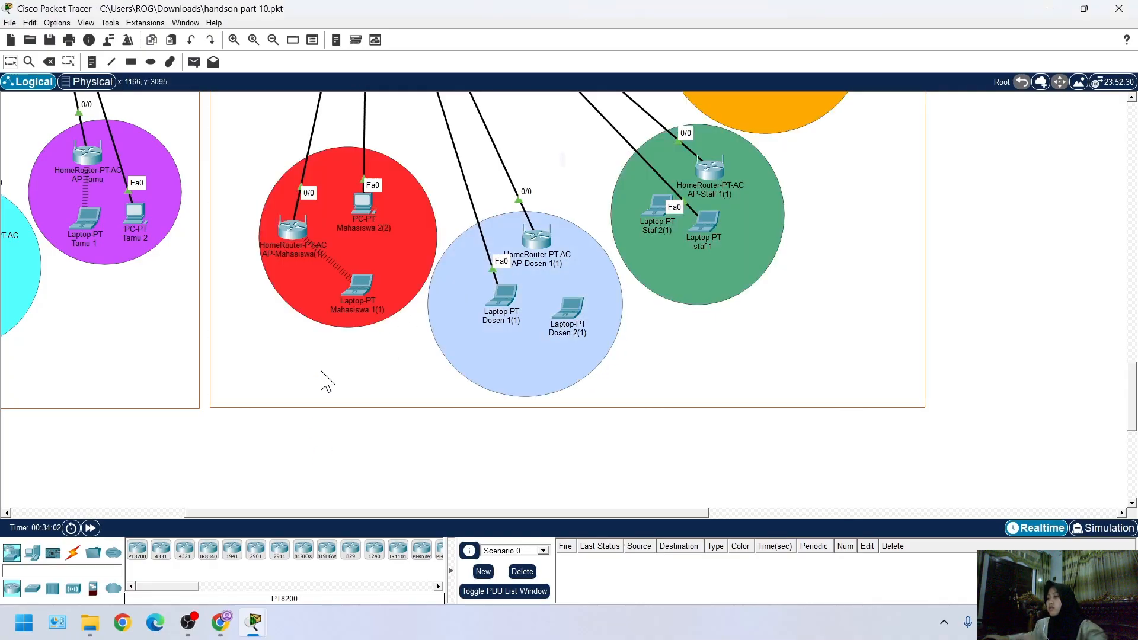
Review the link information of laptop Mahasiswa 1(1) and the wireless security settings of AP-Mahasiswa(1)
{"action": "left_click", "coordinate": [361, 283]}
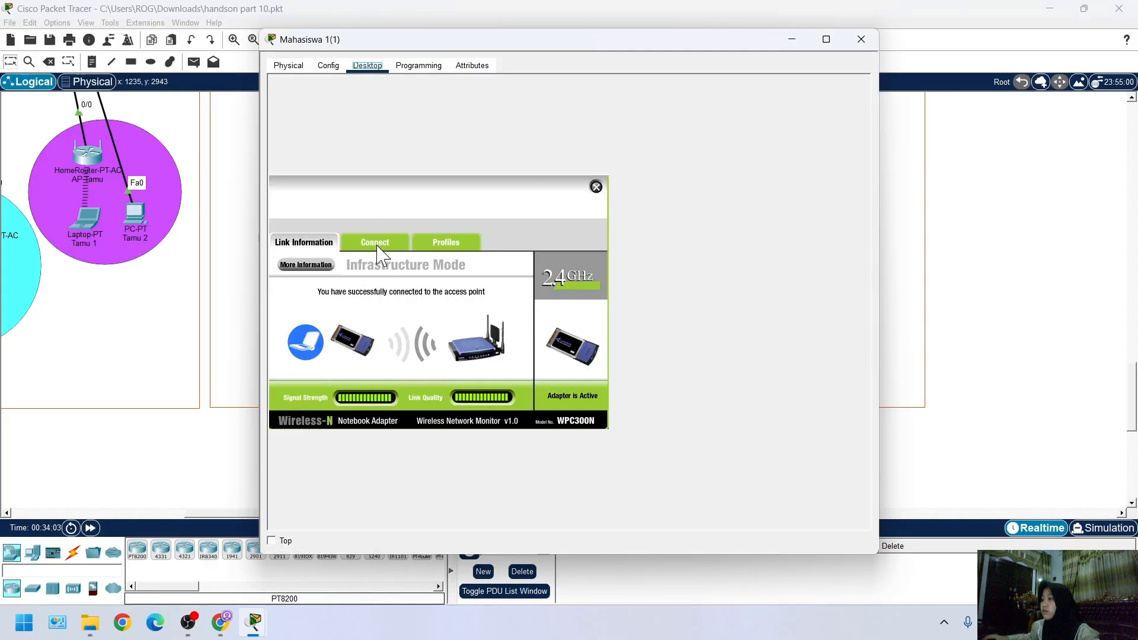
{"action": "left_click", "coordinate": [218, 468]}
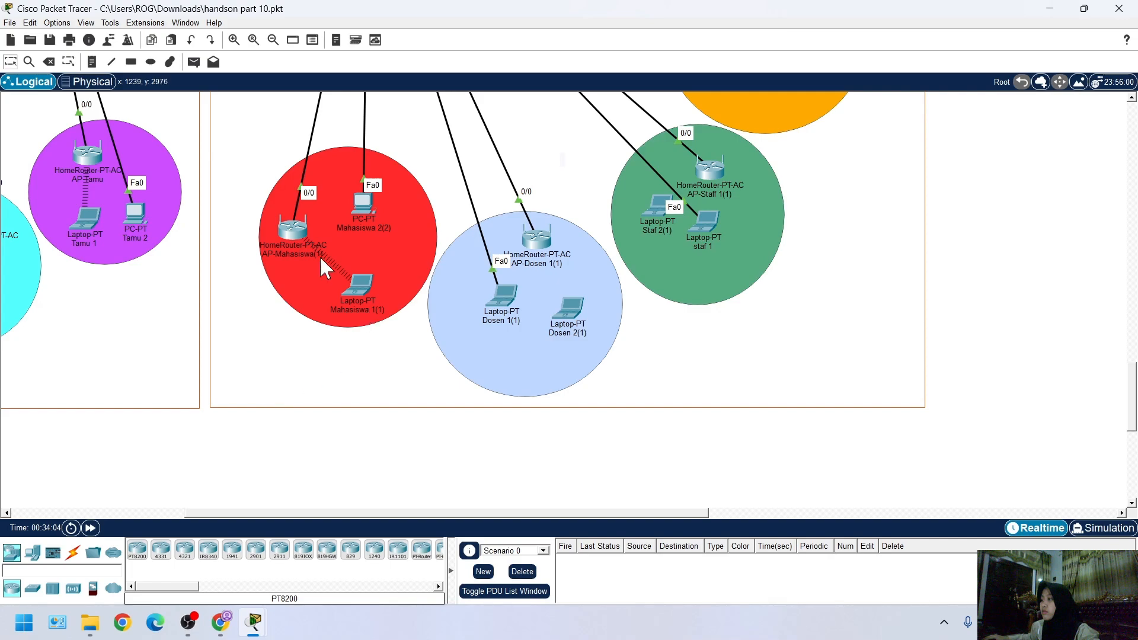
{"action": "left_click", "coordinate": [304, 231]}
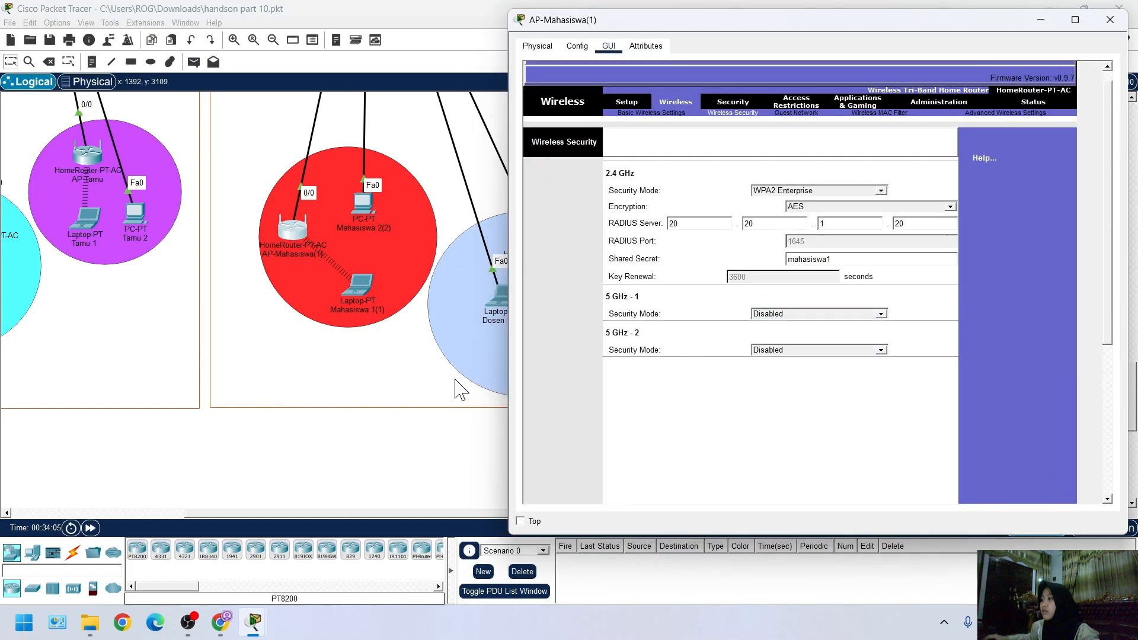
{"action": "left_click", "coordinate": [371, 428]}
Close the PC Wireless application on laptop Mahasiswa 1(1) and view its wireless IP configuration
{"action": "left_click", "coordinate": [354, 283]}
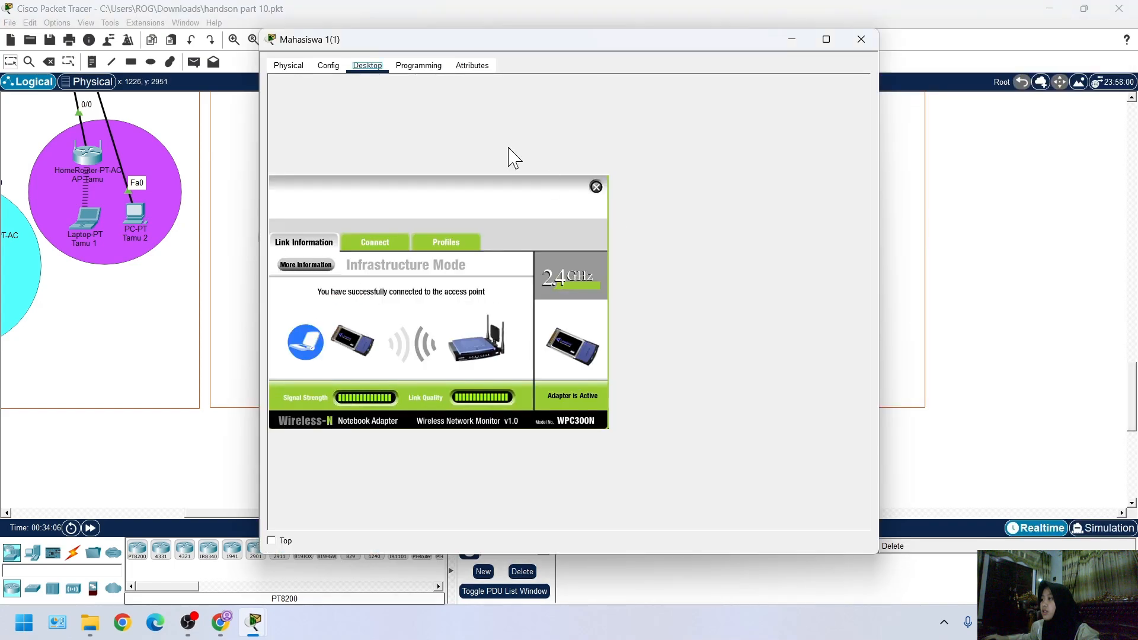
{"action": "left_click", "coordinate": [328, 65]}
{"action": "left_click", "coordinate": [368, 66]}
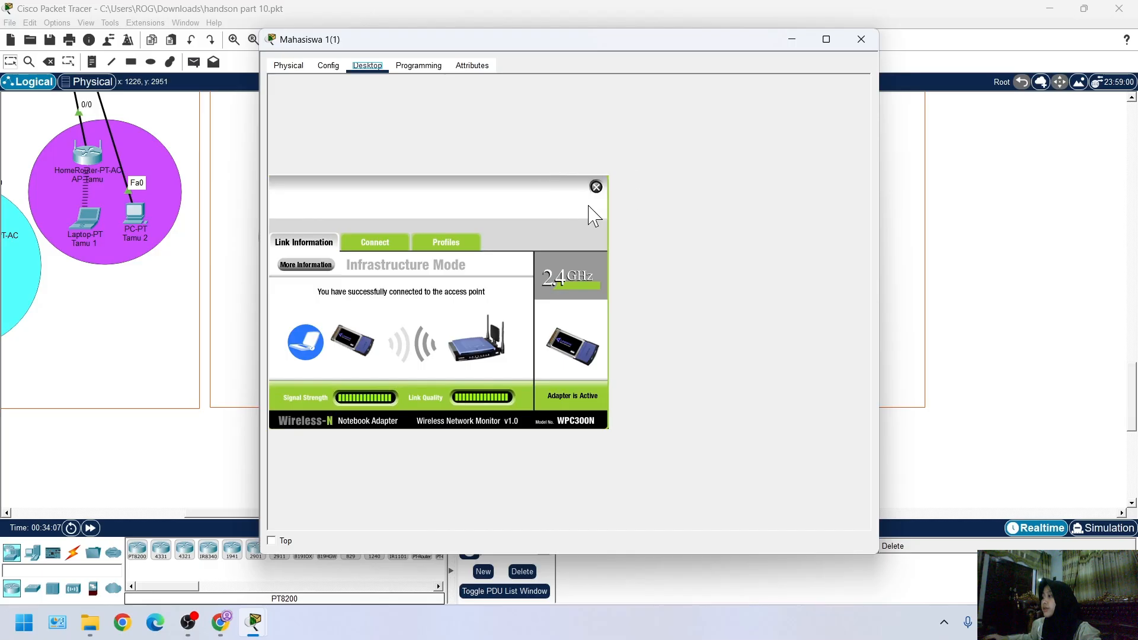
{"action": "left_click", "coordinate": [596, 188]}
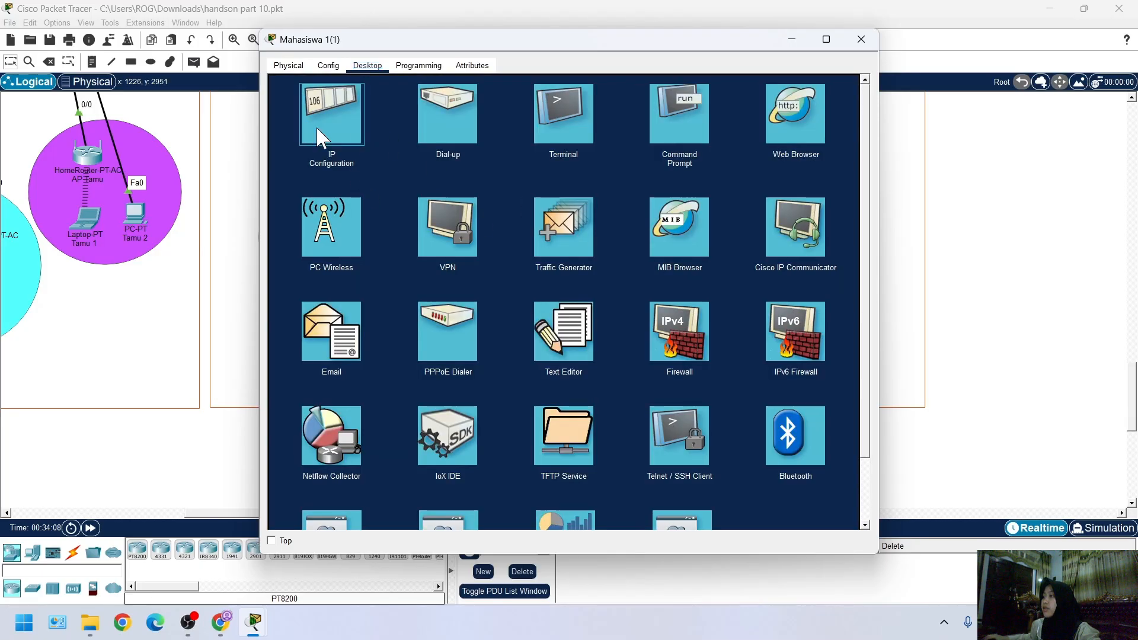
{"action": "left_click", "coordinate": [358, 155]}
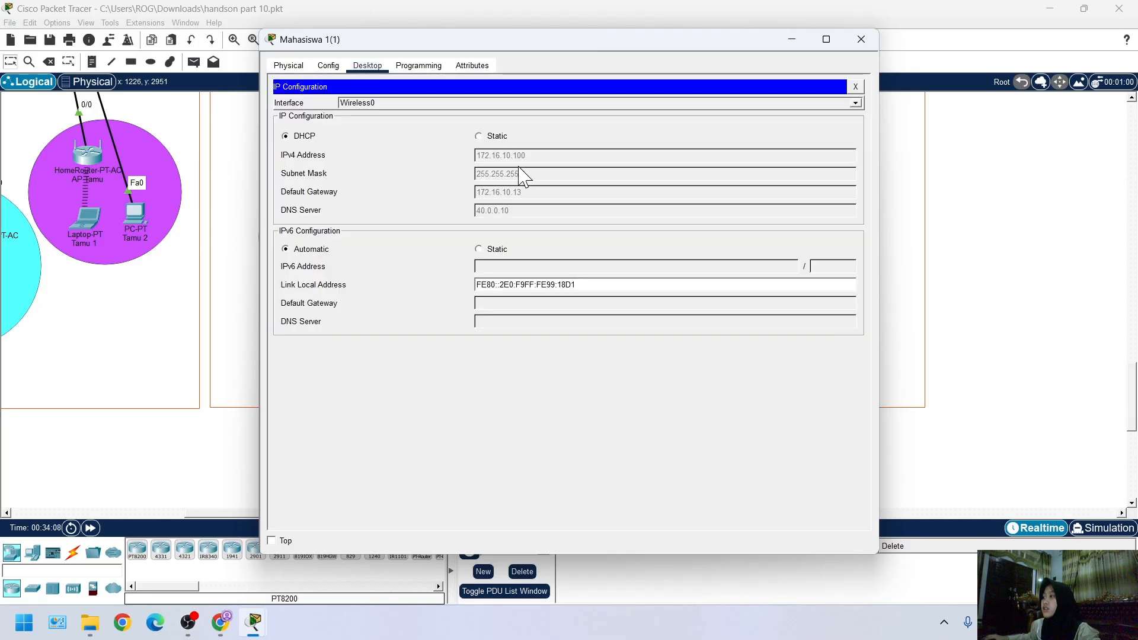
{"action": "left_click", "coordinate": [861, 39]}
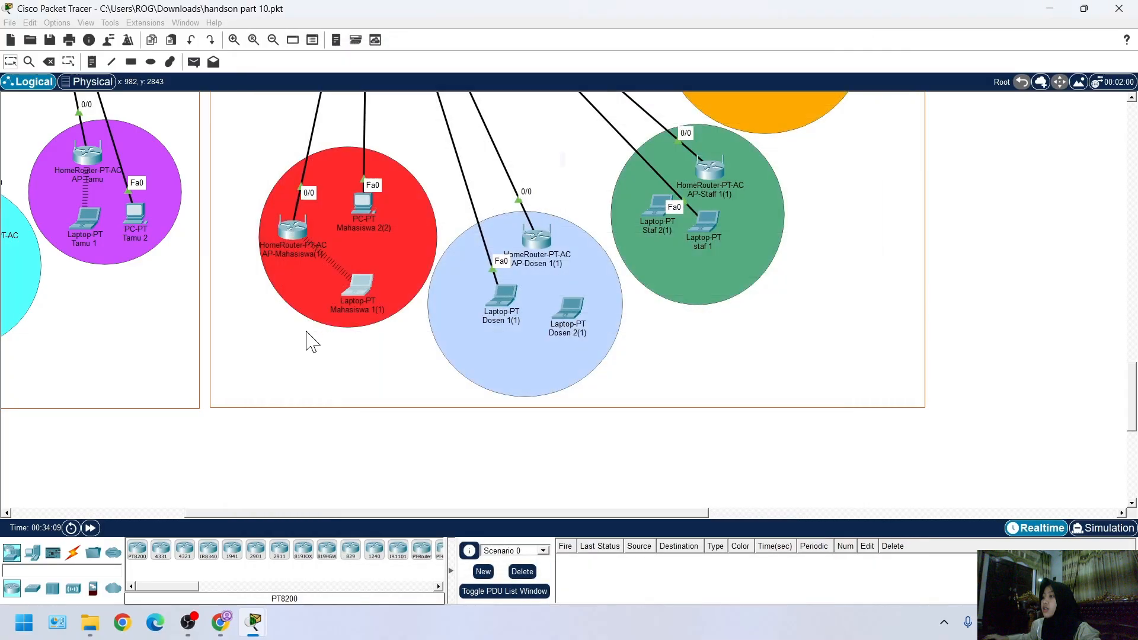
{"action": "scroll", "coordinate": [314, 336], "scroll_direction": "right", "scroll_amount": 2}
{"action": "scroll", "coordinate": [313, 327], "scroll_direction": "left", "scroll_amount": 10}
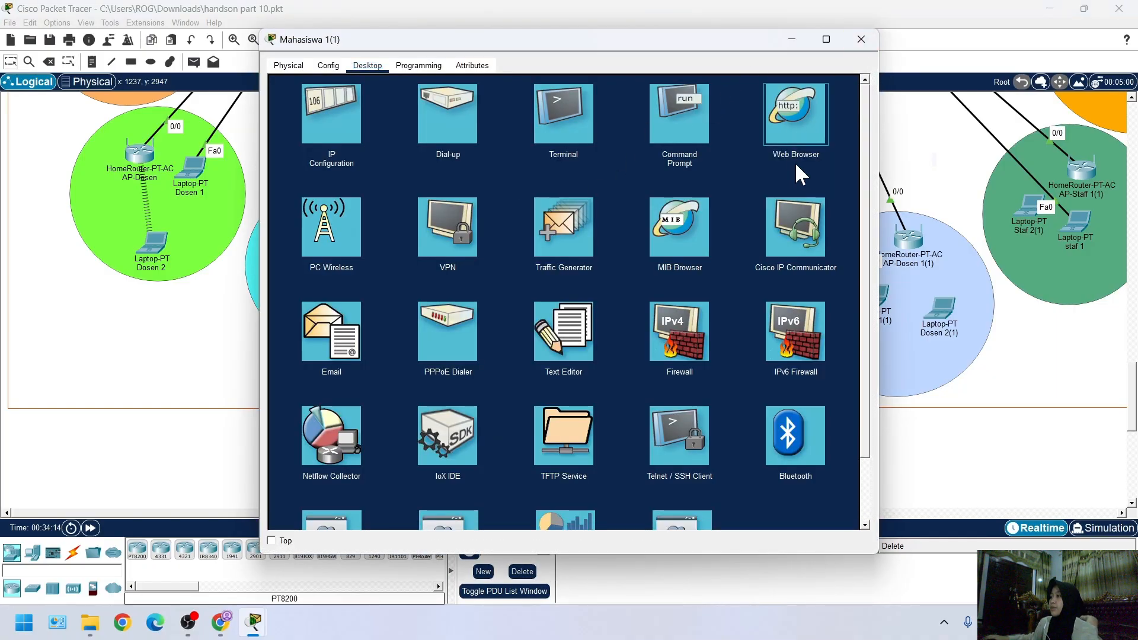
{"action": "mouse_move", "coordinate": [253, 622]}
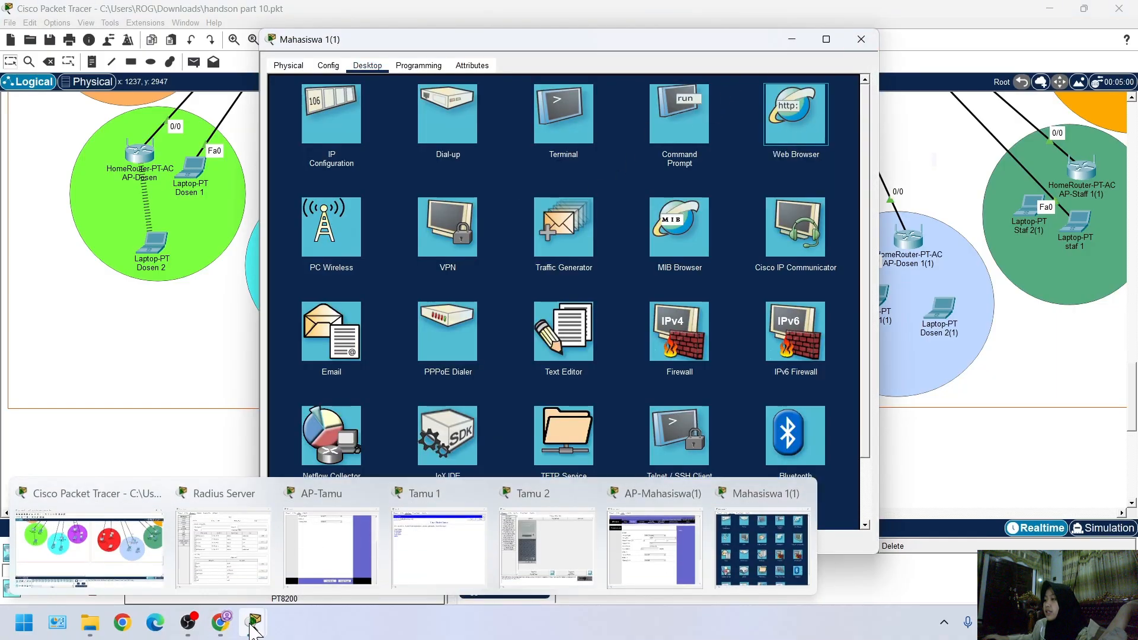
{"action": "mouse_move", "coordinate": [354, 566]}
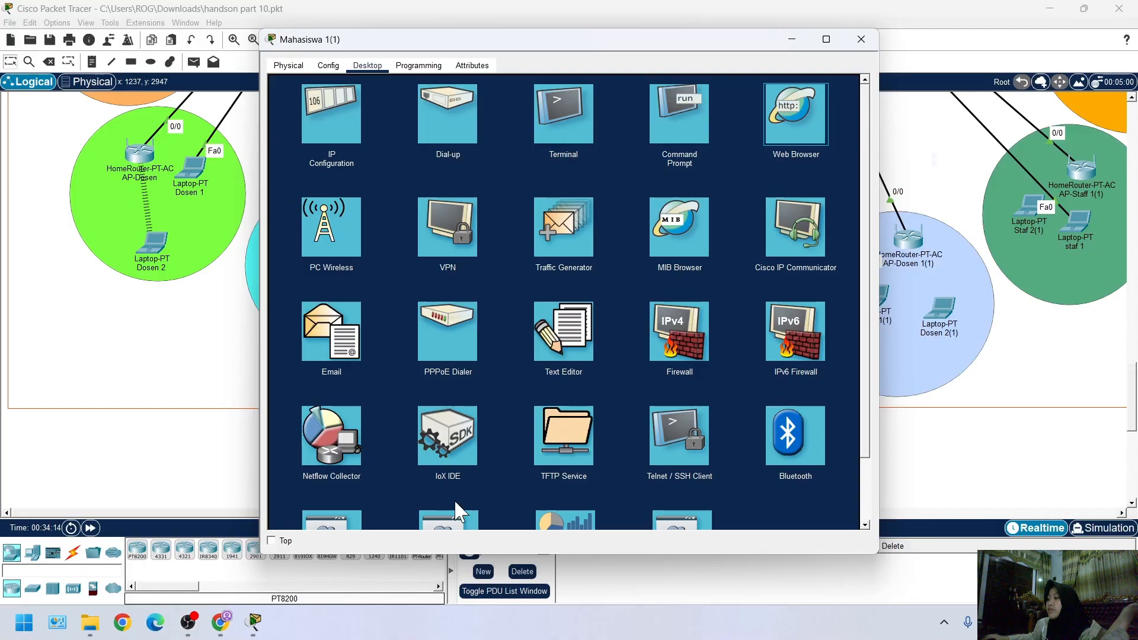
{"action": "mouse_move", "coordinate": [434, 563]}
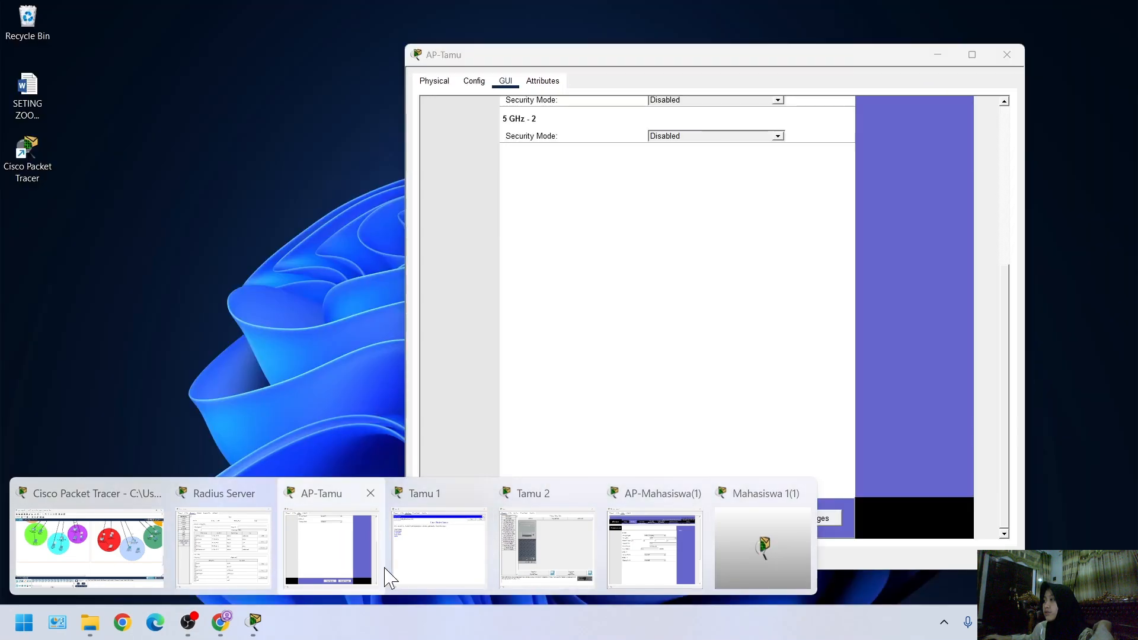
{"action": "mouse_move", "coordinate": [400, 563]}
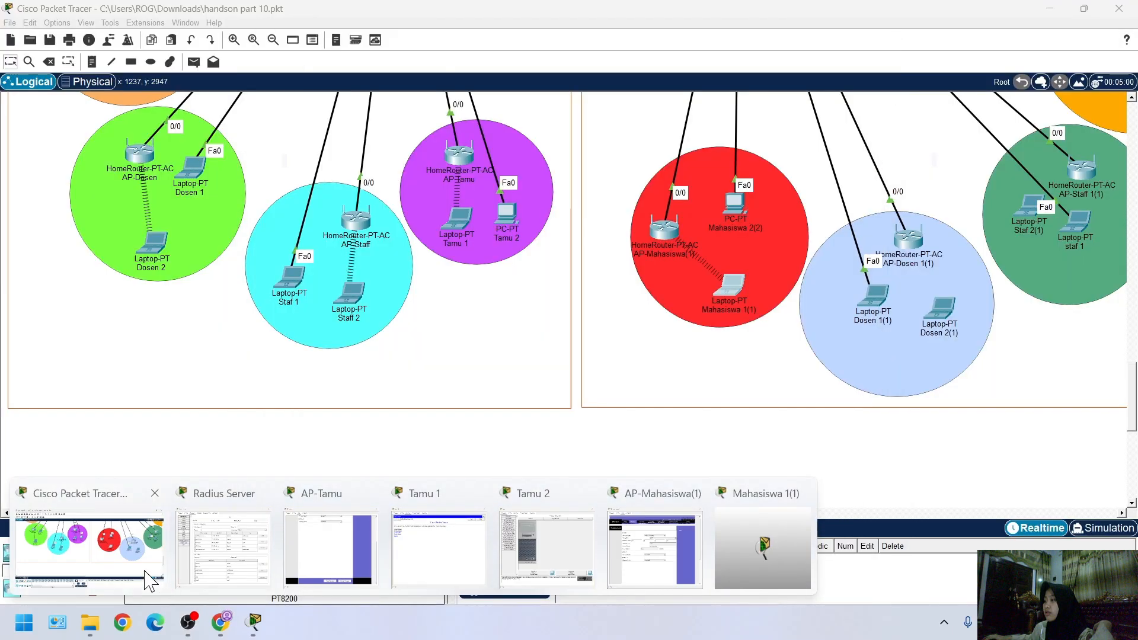
Close the Tamu 1 window and request iet.com in the web browser of laptop Mahasiswa 1(1)
{"action": "left_click", "coordinate": [145, 570]}
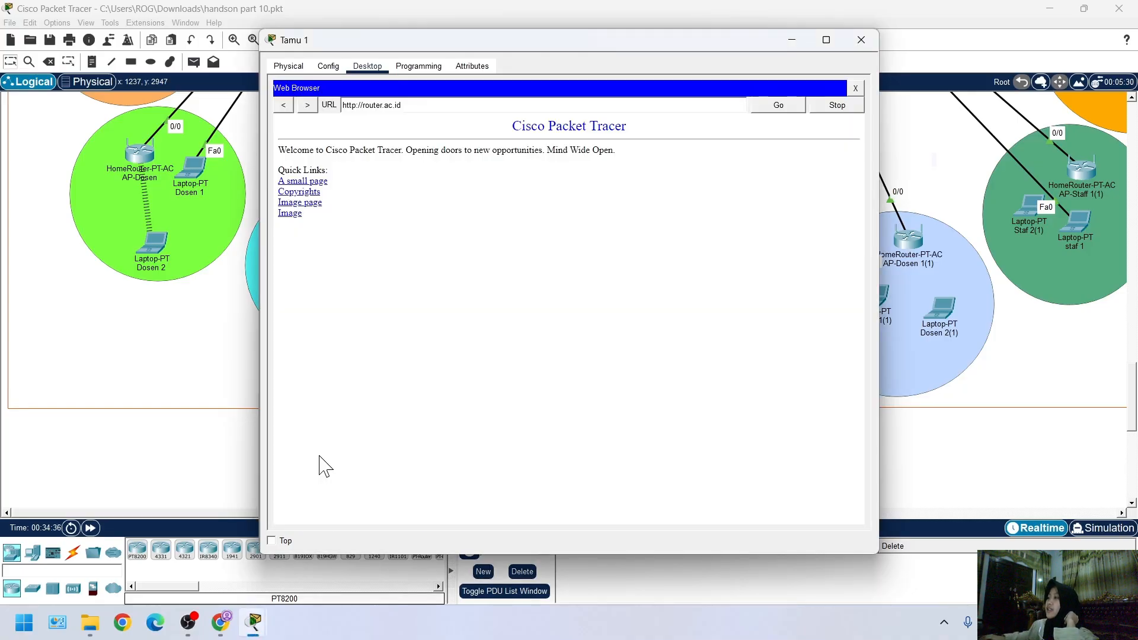
{"action": "left_click", "coordinate": [861, 39]}
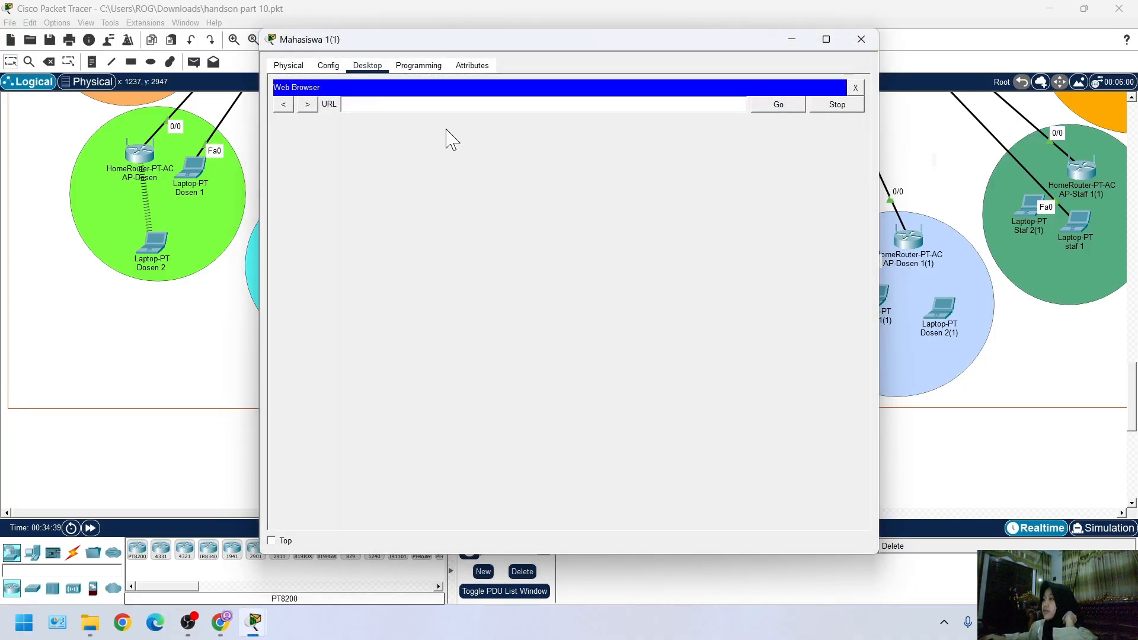
{"action": "left_click", "coordinate": [356, 105]}
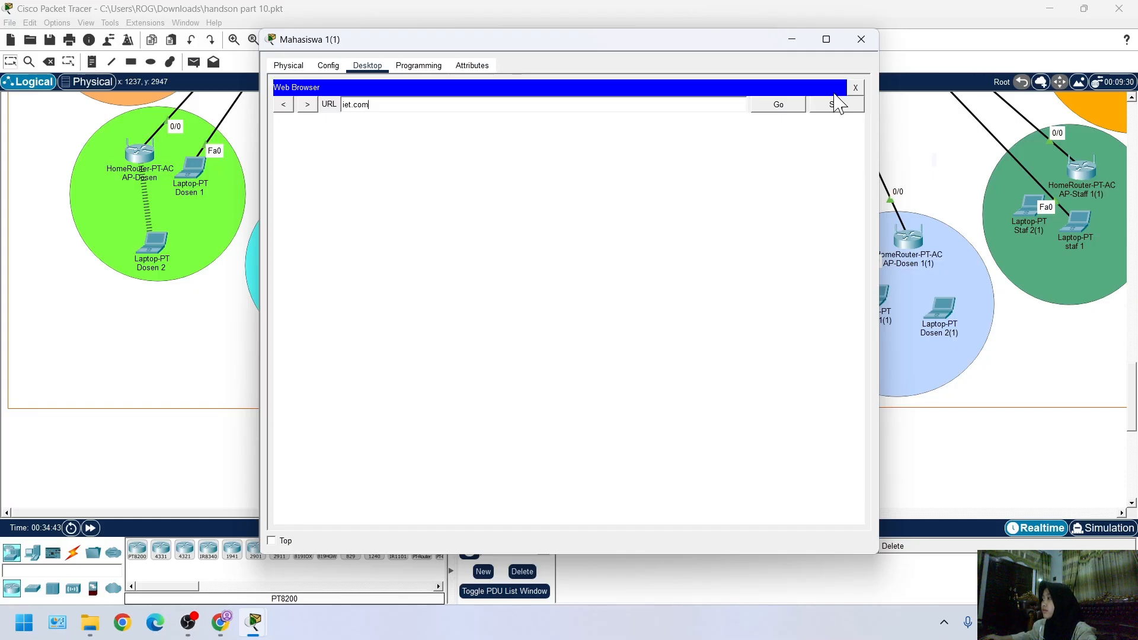
{"action": "left_click", "coordinate": [776, 108]}
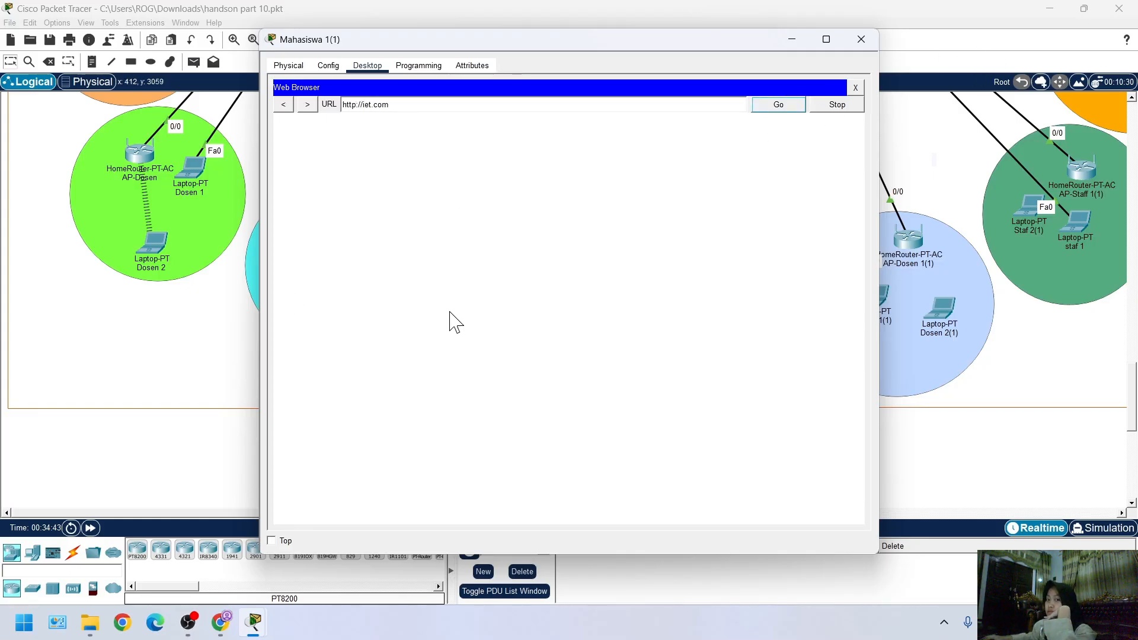
Close the AP-Tamu window and save the topology file
{"action": "left_click", "coordinate": [100, 492]}
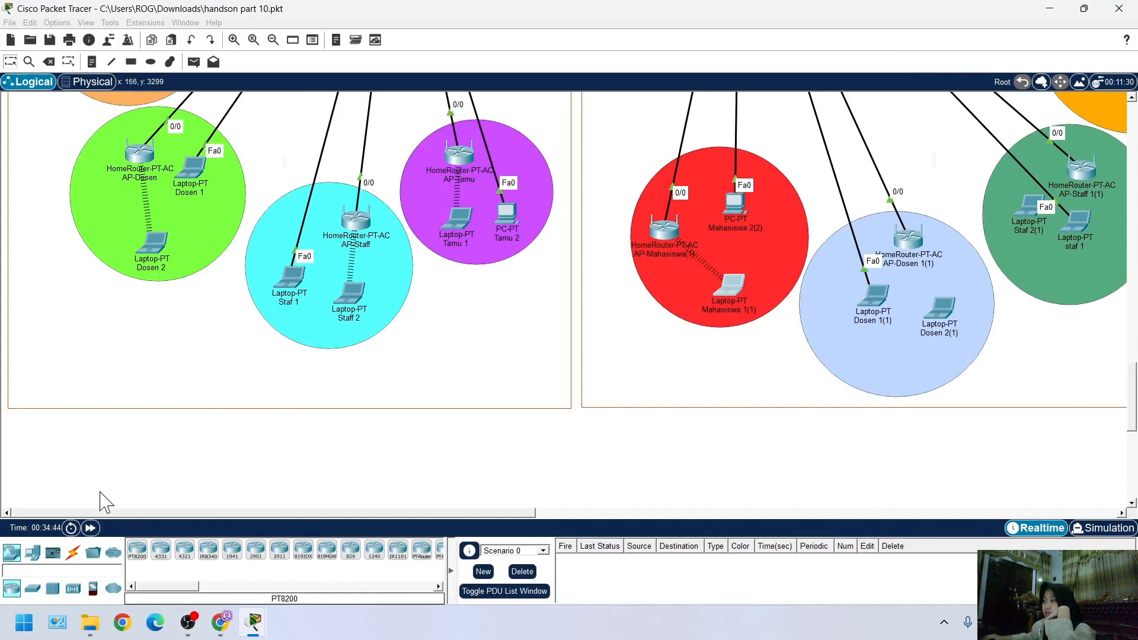
{"action": "mouse_move", "coordinate": [256, 630]}
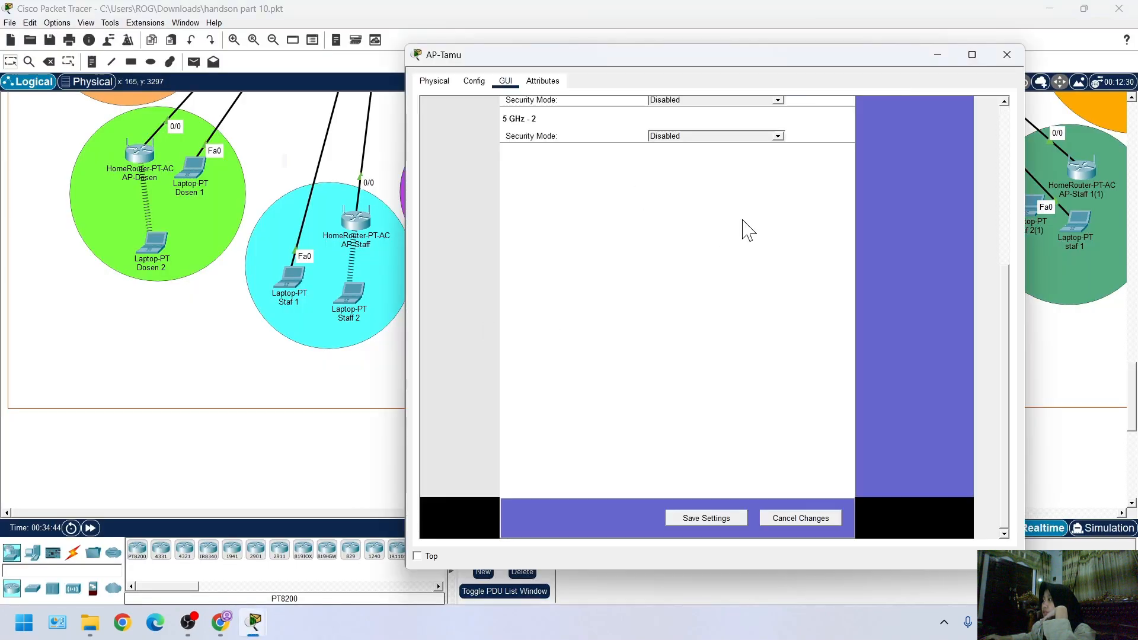
{"action": "left_click", "coordinate": [1006, 55]}
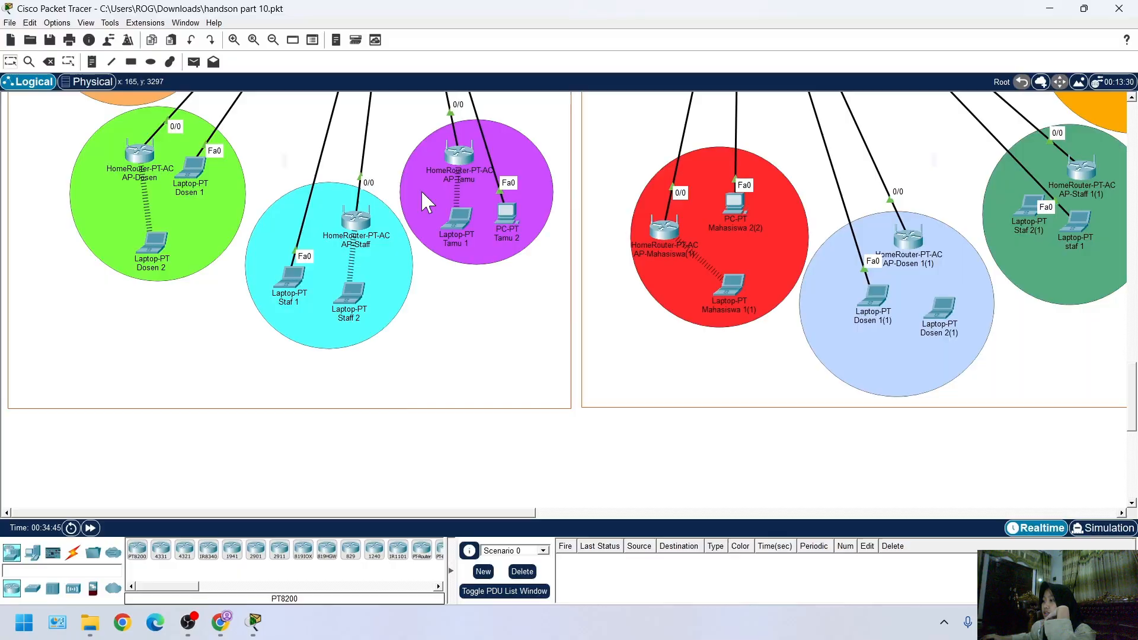
{"action": "left_click", "coordinate": [339, 541]}
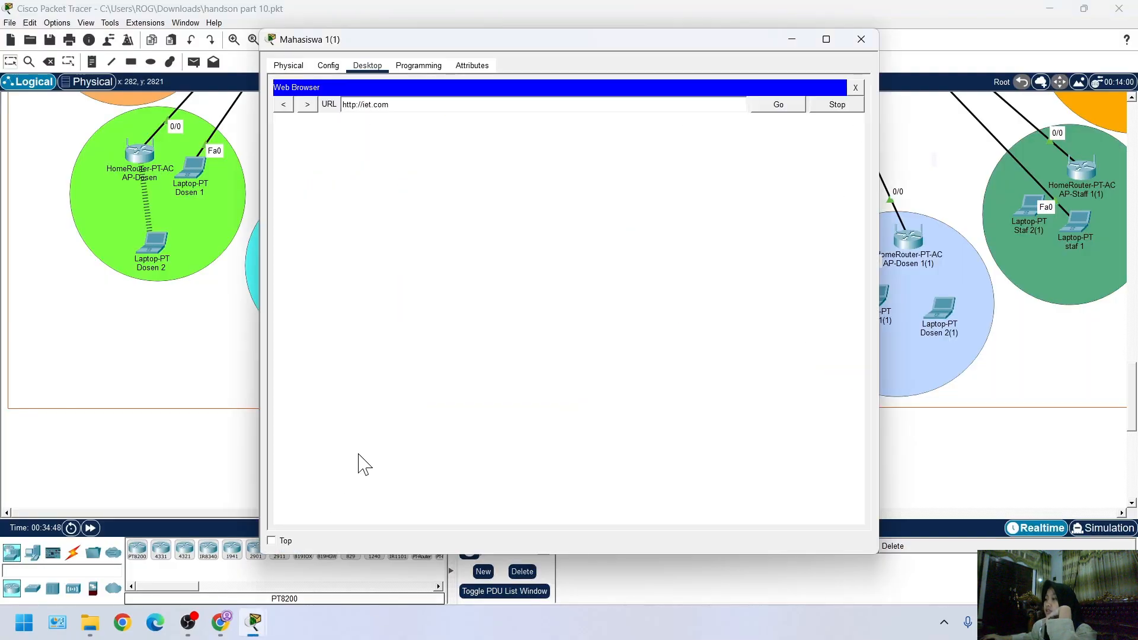
{"action": "left_click", "coordinate": [137, 449]}
{"action": "key", "text": "ctrl+s"}
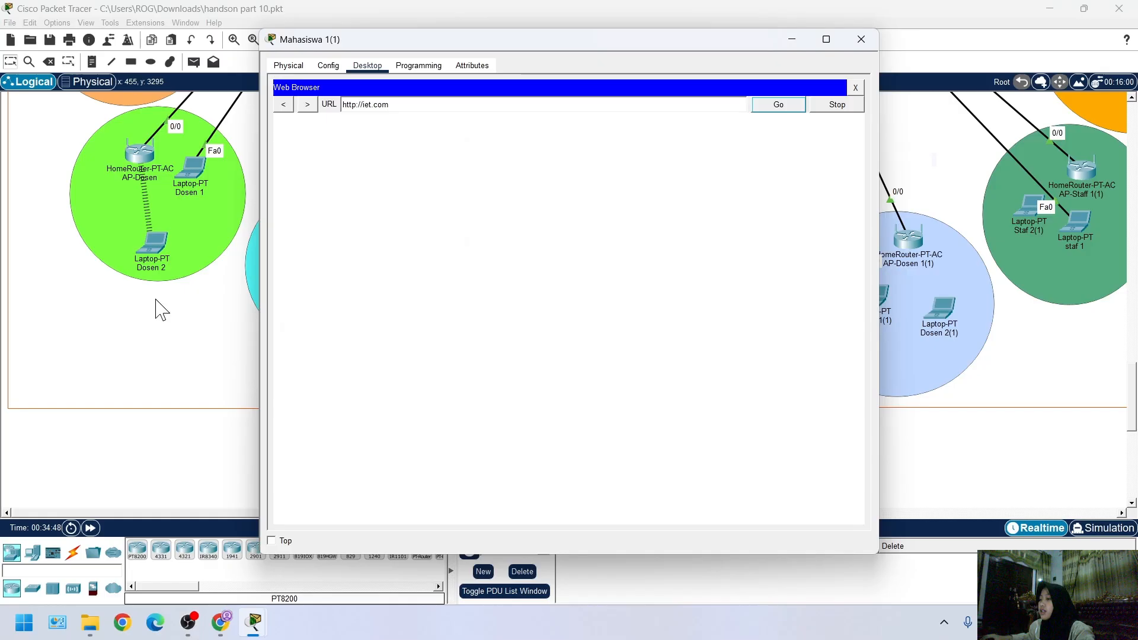
{"action": "left_click", "coordinate": [108, 461]}
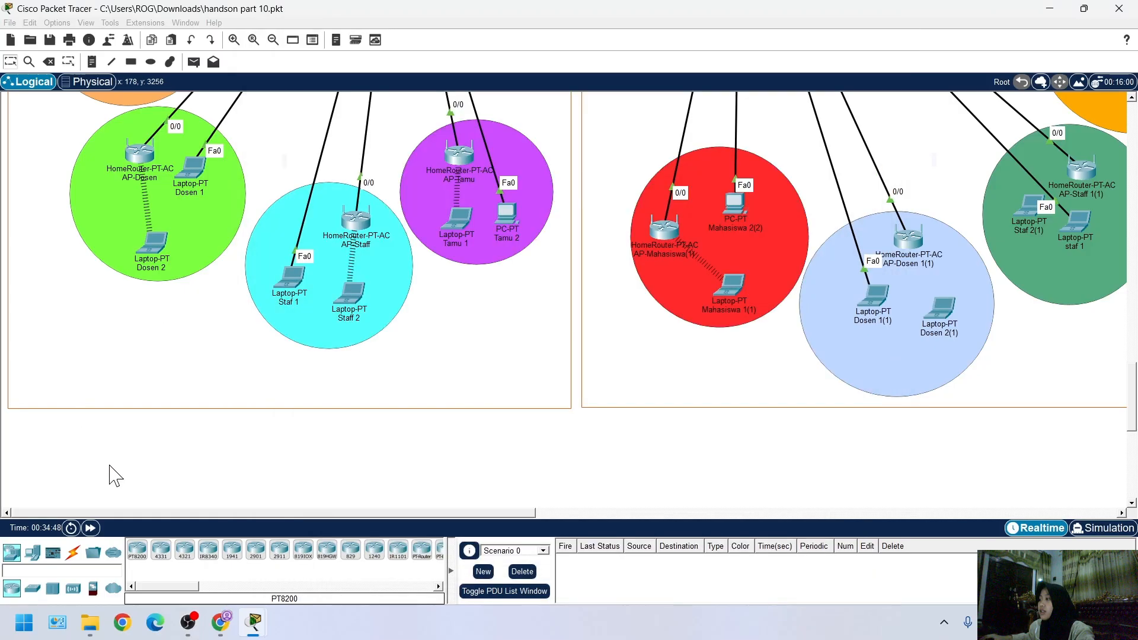
Rearrange AP-Mahasiswa(1), PC Mahasiswa 2(2) and laptop Mahasiswa 1(1) inside the red area so the access point sits above the laptop
{"action": "scroll", "coordinate": [517, 323], "scroll_direction": "right", "scroll_amount": 3}
{"action": "scroll", "coordinate": [522, 333], "scroll_direction": "right", "scroll_amount": 3}
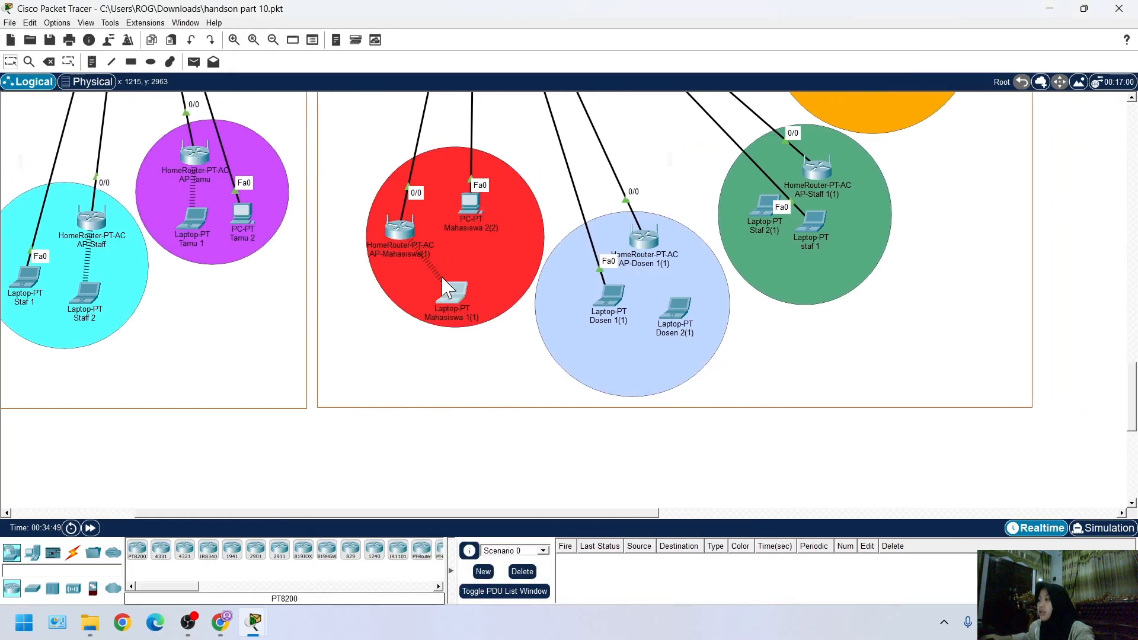
{"action": "left_click_drag", "start_coordinate": [441, 277], "coordinate": [435, 276]}
{"action": "left_click_drag", "start_coordinate": [471, 200], "coordinate": [492, 214]}
{"action": "left_click_drag", "start_coordinate": [410, 229], "coordinate": [431, 213]}
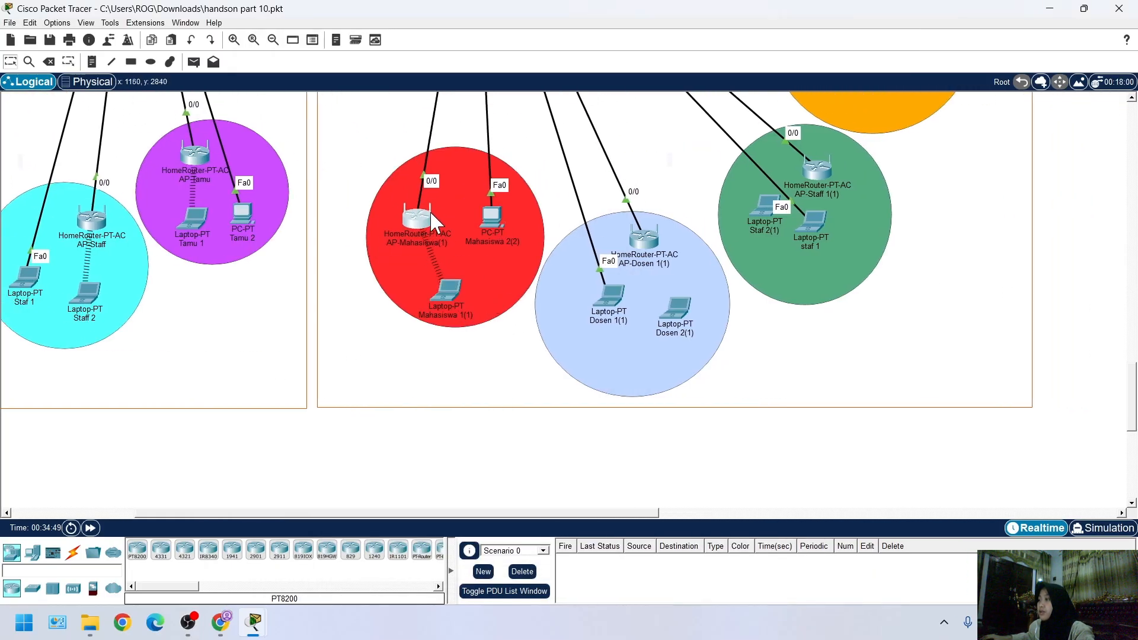
{"action": "left_click_drag", "start_coordinate": [433, 296], "coordinate": [427, 278]}
Open AP-Dosen 1(1) and look up its Internet interface IP settings
{"action": "scroll", "coordinate": [496, 334], "scroll_direction": "right", "scroll_amount": 2}
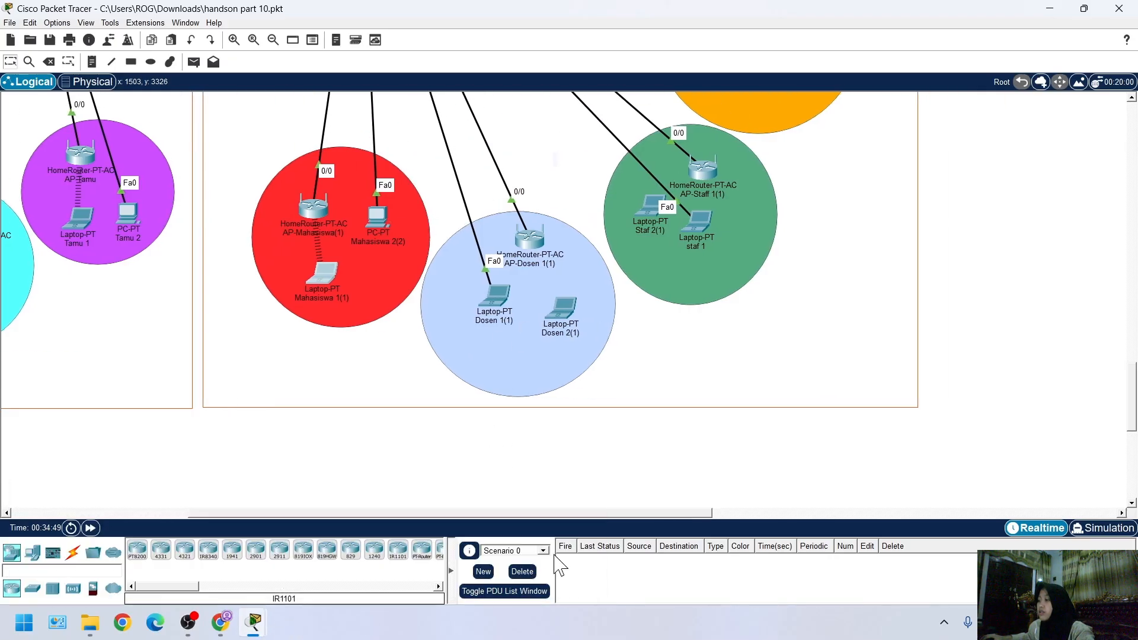
{"action": "mouse_move", "coordinate": [260, 629]}
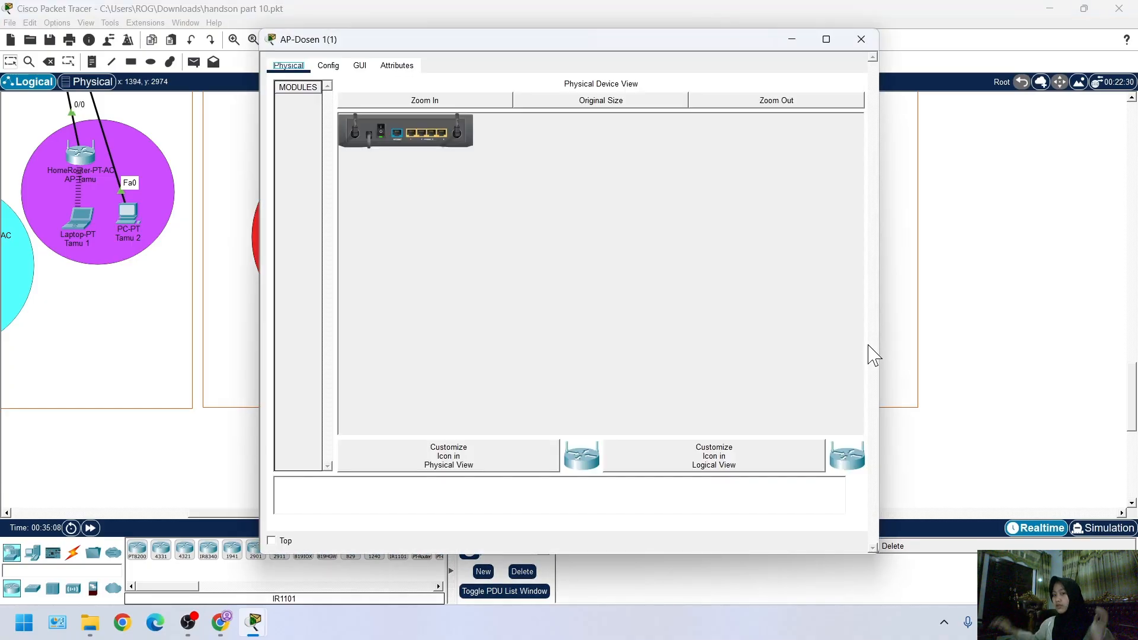
{"action": "left_click", "coordinate": [328, 65]}
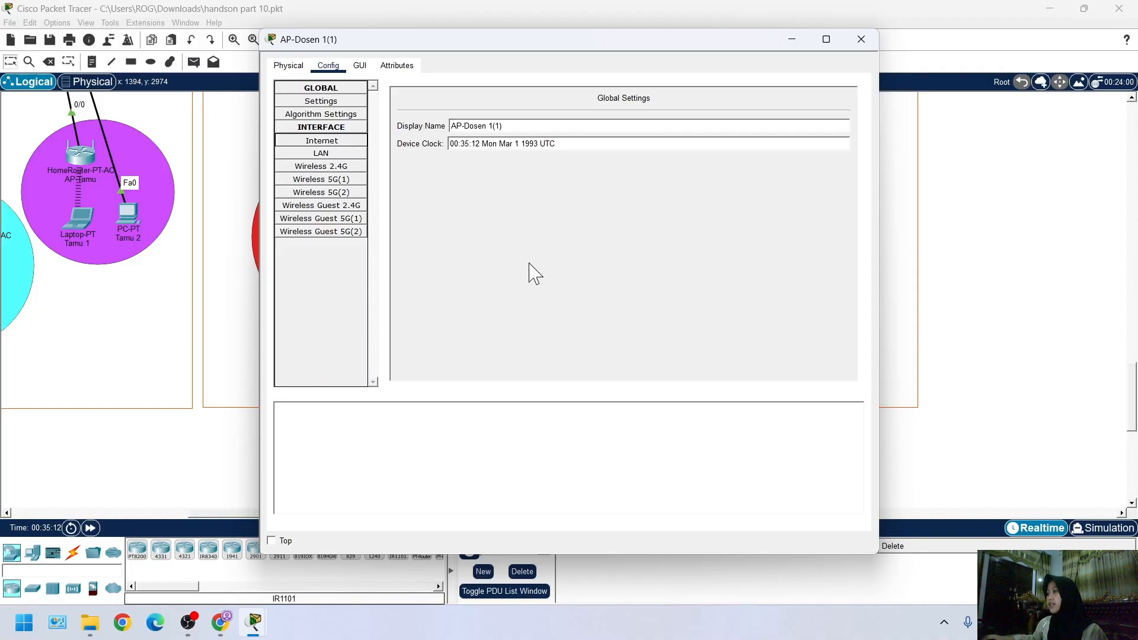
{"action": "left_click", "coordinate": [306, 143]}
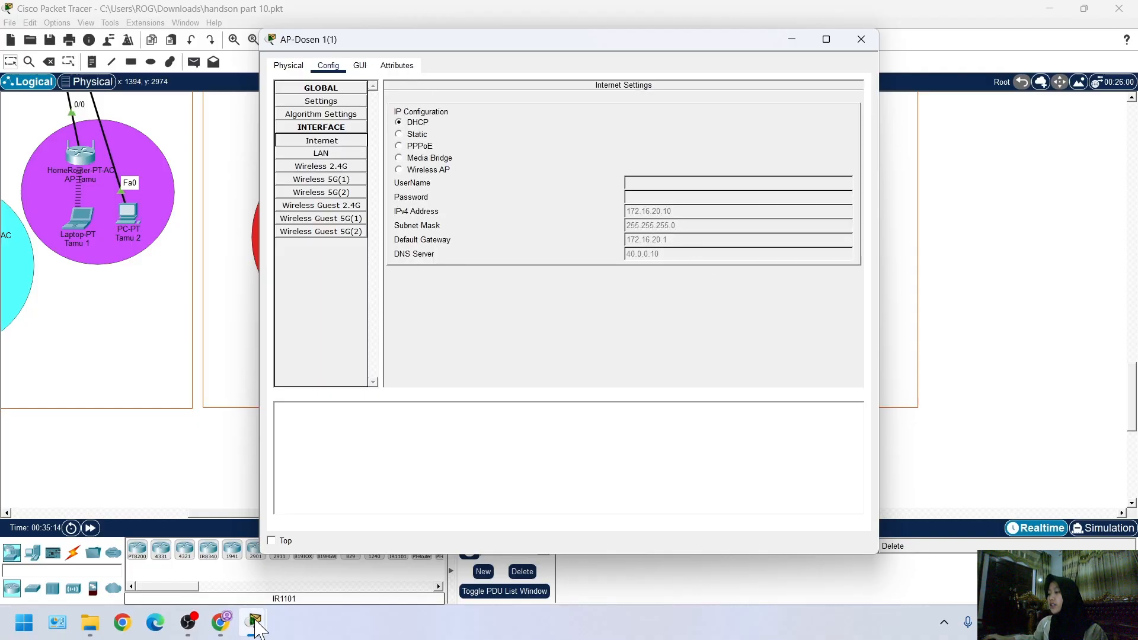
Add AP-Dosen1 to the Radius Server's AAA clients with client IP 172.16.20.10, its shared secret and server type Radius
{"action": "mouse_move", "coordinate": [255, 623]}
{"action": "left_click", "coordinate": [241, 491]}
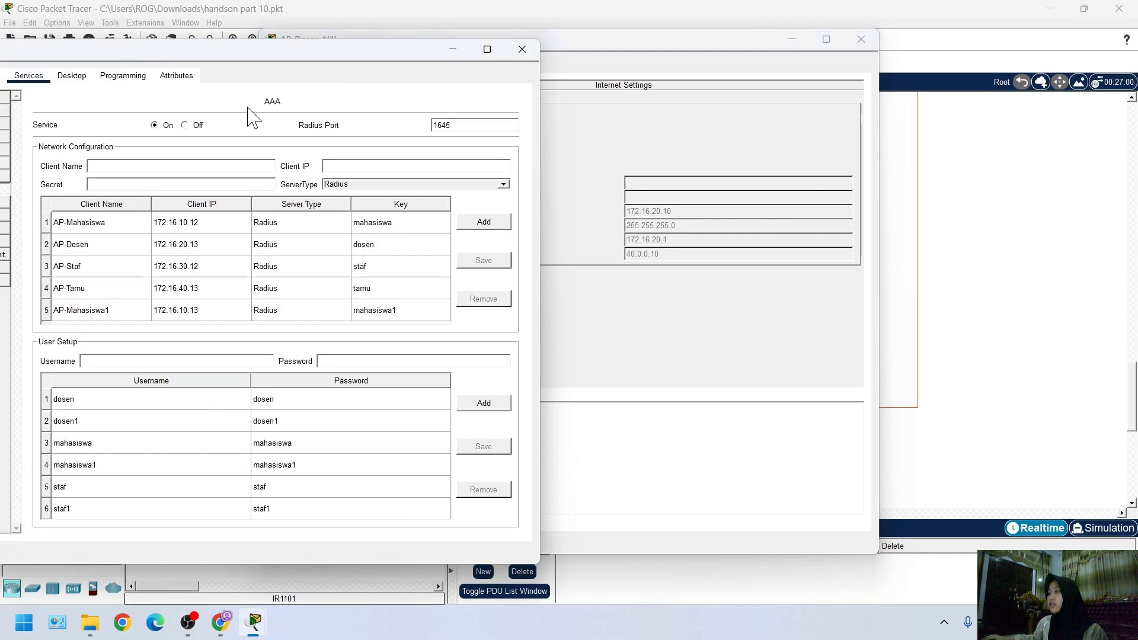
{"action": "left_click", "coordinate": [113, 244]}
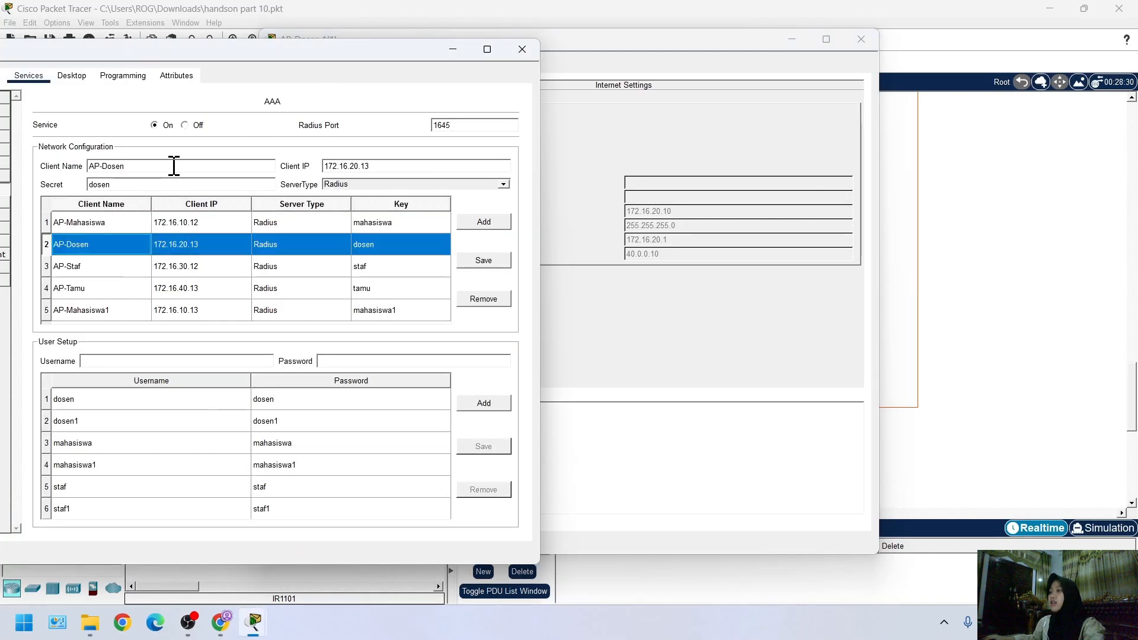
{"action": "left_click", "coordinate": [156, 172]}
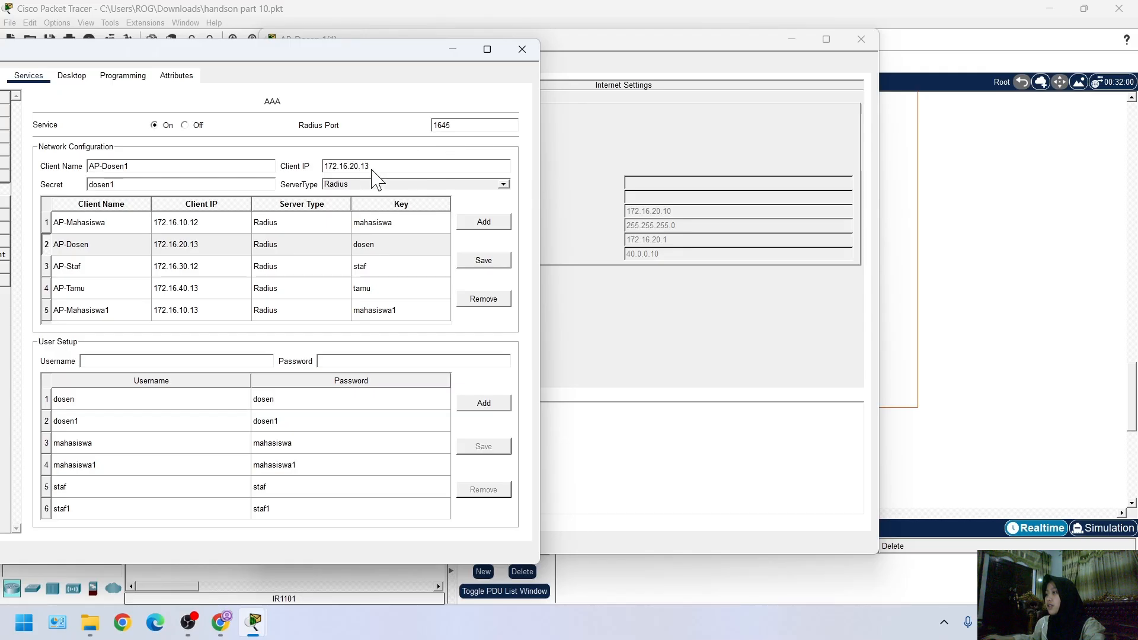
{"action": "left_click", "coordinate": [432, 166]}
{"action": "key", "text": "BackSpace"}
{"action": "type", "text": "0"}
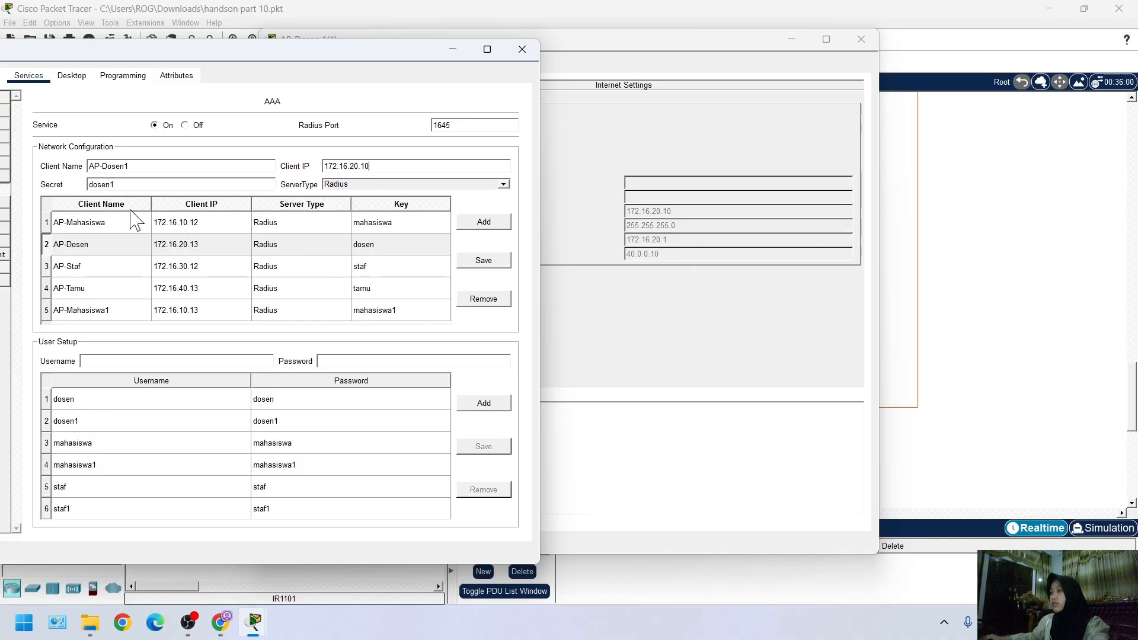
{"action": "left_click", "coordinate": [493, 224]}
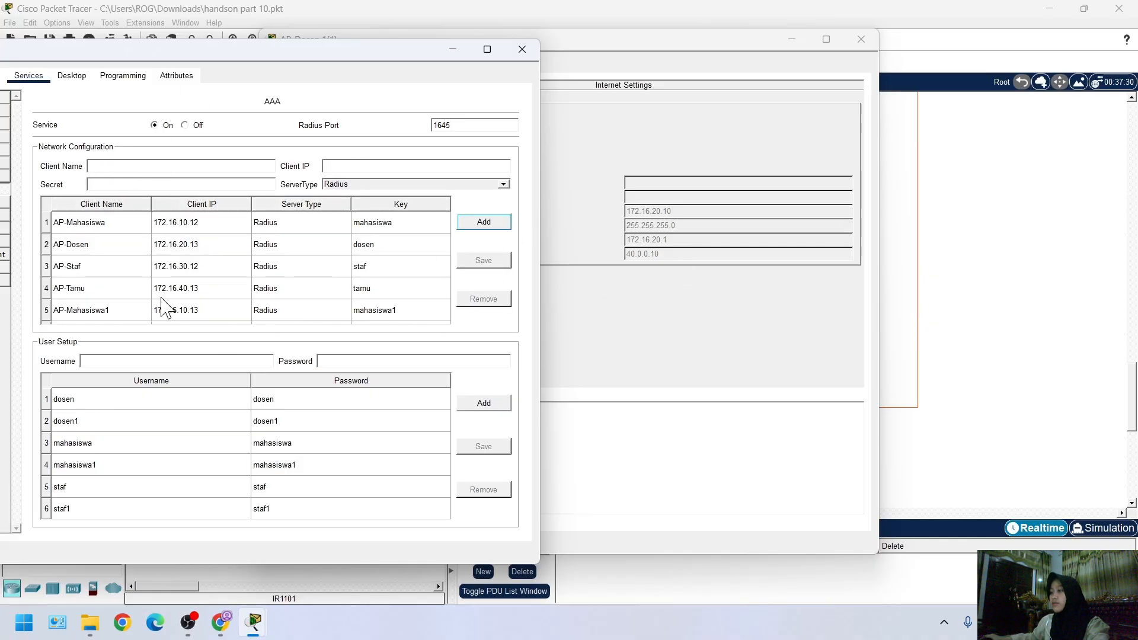
Set the router IP address of AP-Dosen 1(1) to 172.16.20.10 in its network setup
{"action": "left_click", "coordinate": [599, 350]}
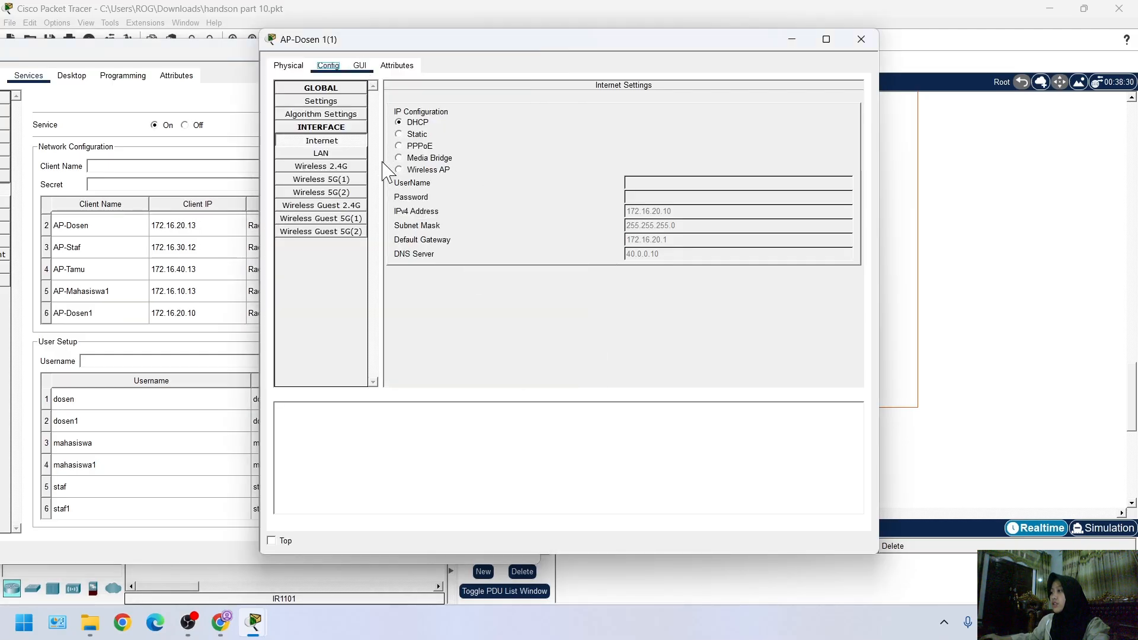
{"action": "left_click", "coordinate": [360, 66]}
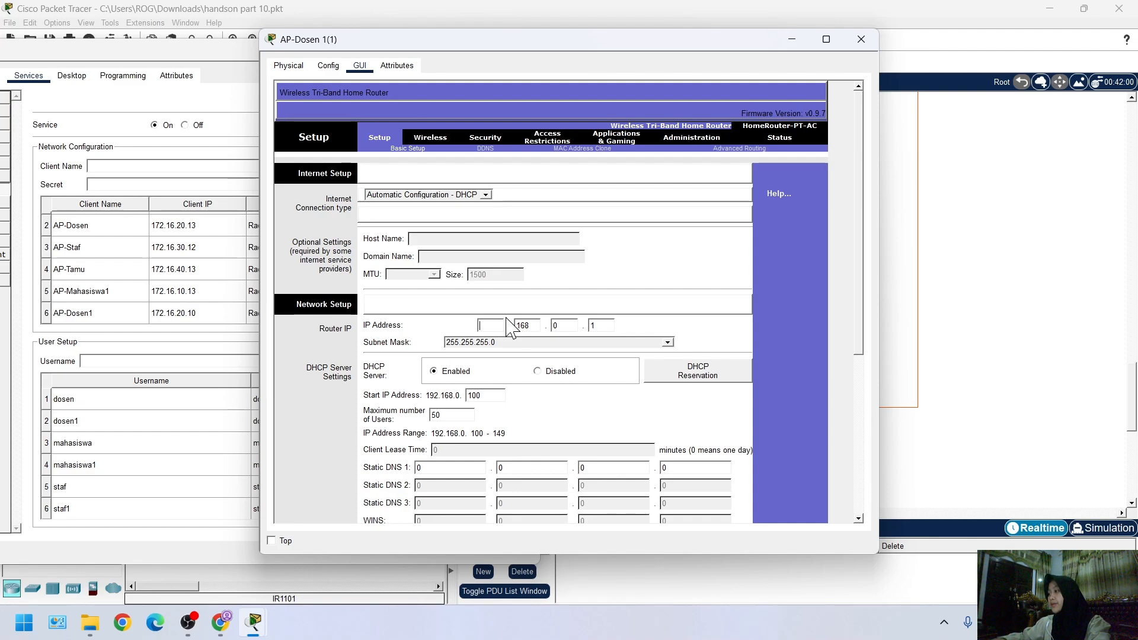
{"action": "key", "text": "Tab"}
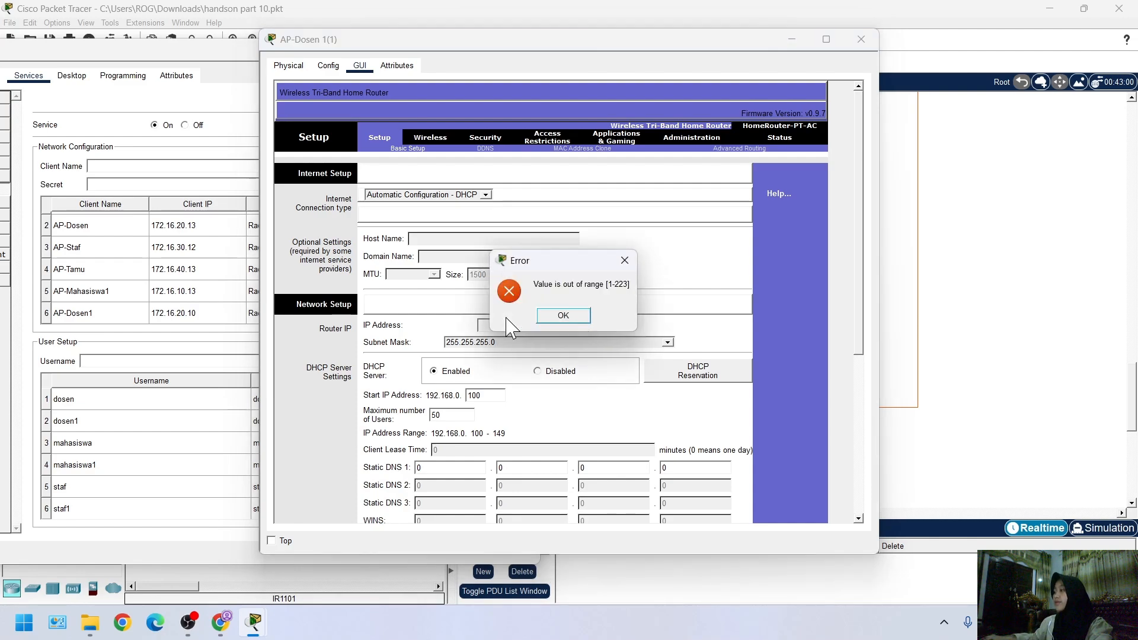
{"action": "left_click", "coordinate": [583, 321]}
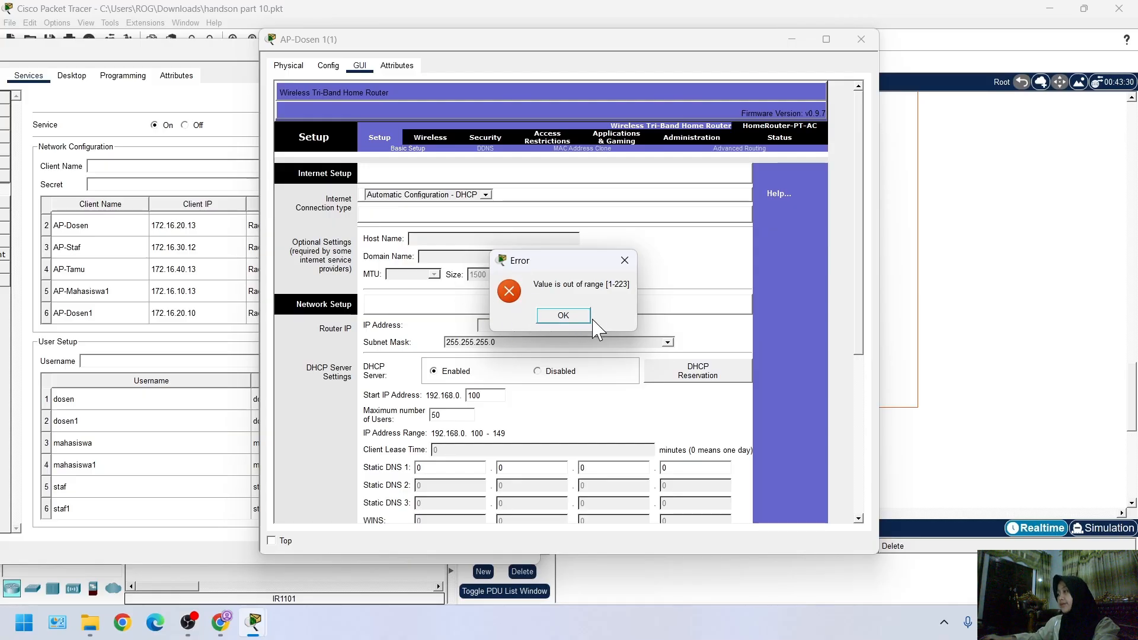
{"action": "key", "text": "Return"}
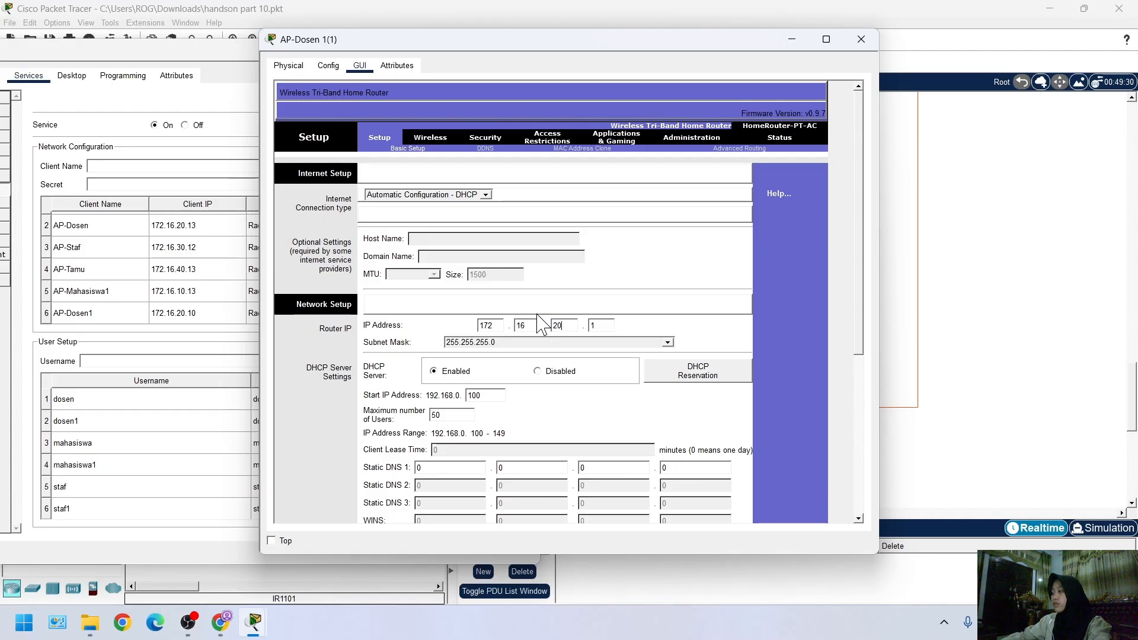
{"action": "type", "text": "0"}
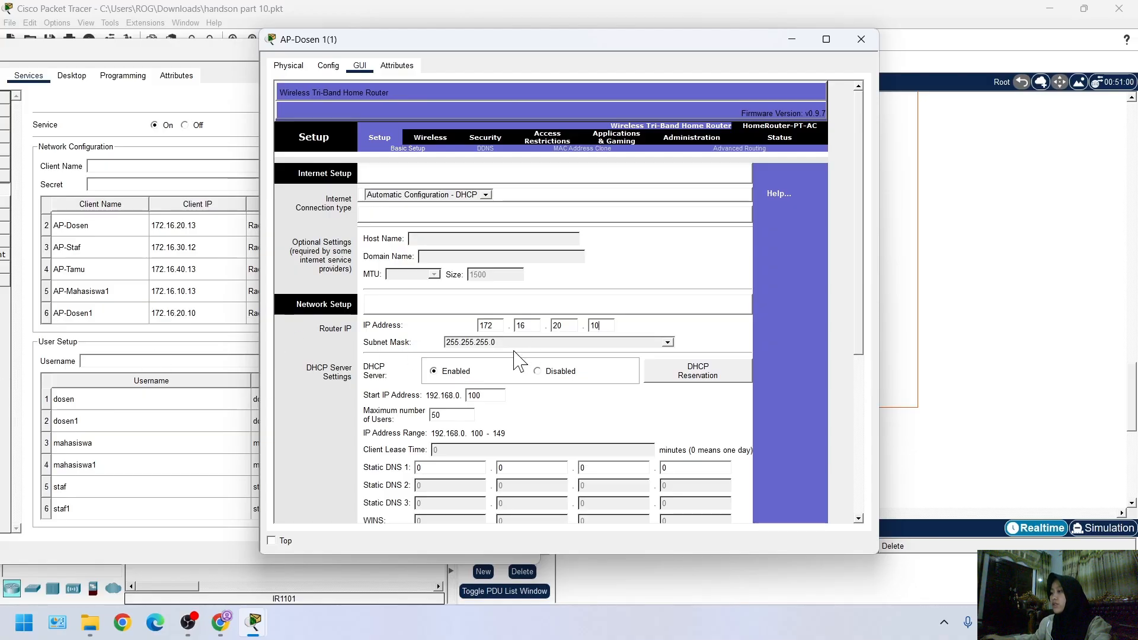
Save the basic setup settings of AP-Dosen 1(1), dismissing any error and saving again
{"action": "scroll", "coordinate": [533, 391], "scroll_direction": "down", "scroll_amount": 2}
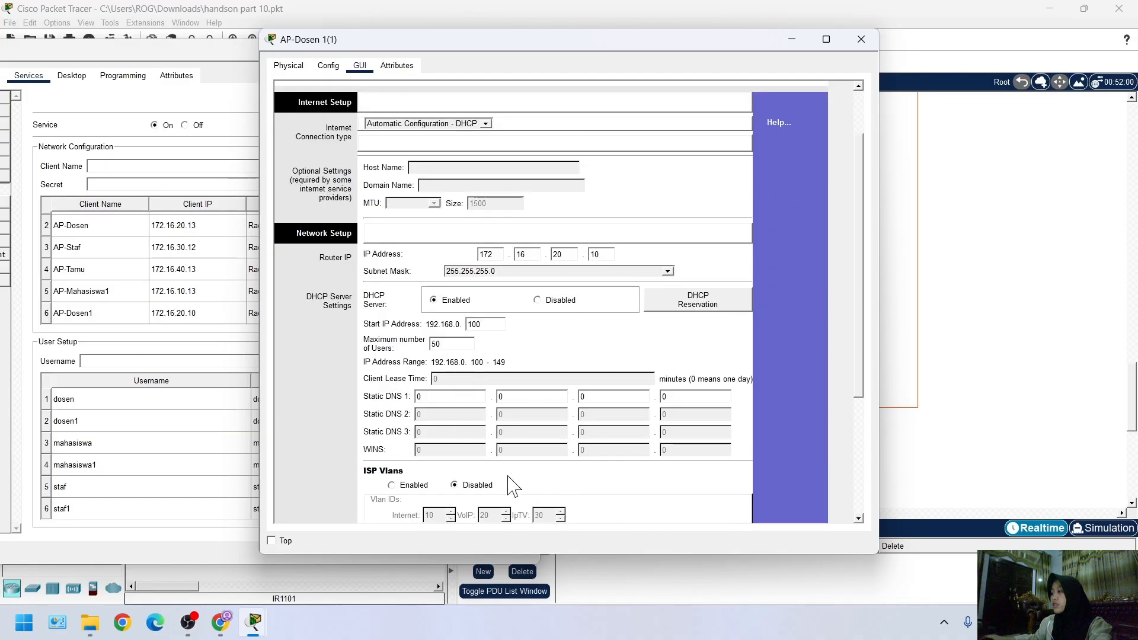
{"action": "scroll", "coordinate": [534, 484], "scroll_direction": "down", "scroll_amount": 5}
{"action": "scroll", "coordinate": [608, 477], "scroll_direction": "down", "scroll_amount": 1}
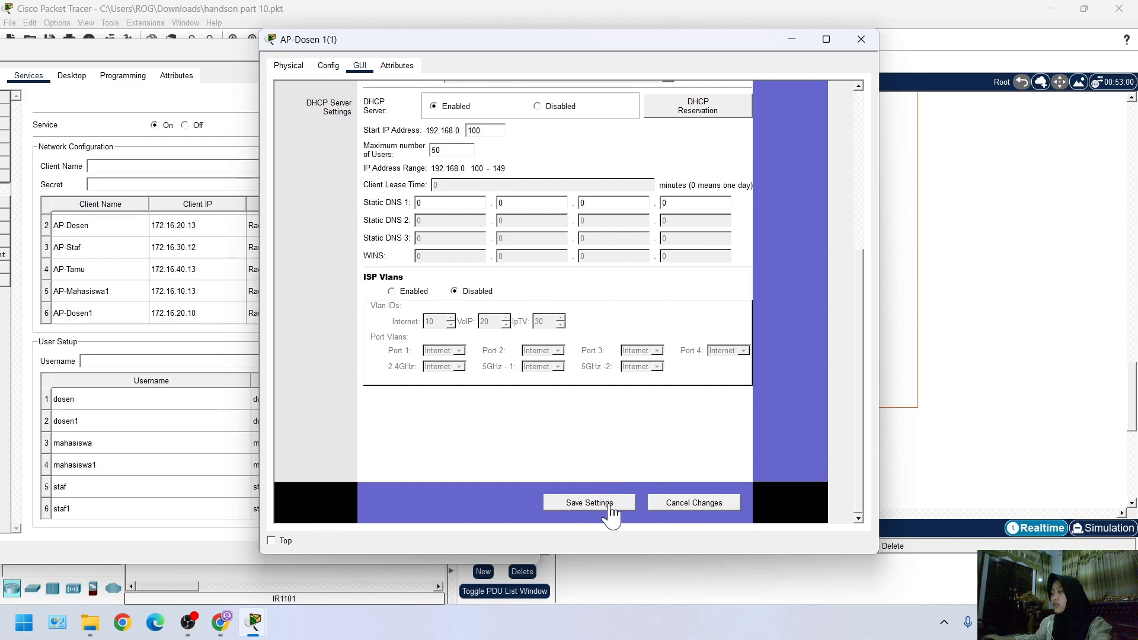
{"action": "left_click", "coordinate": [610, 504]}
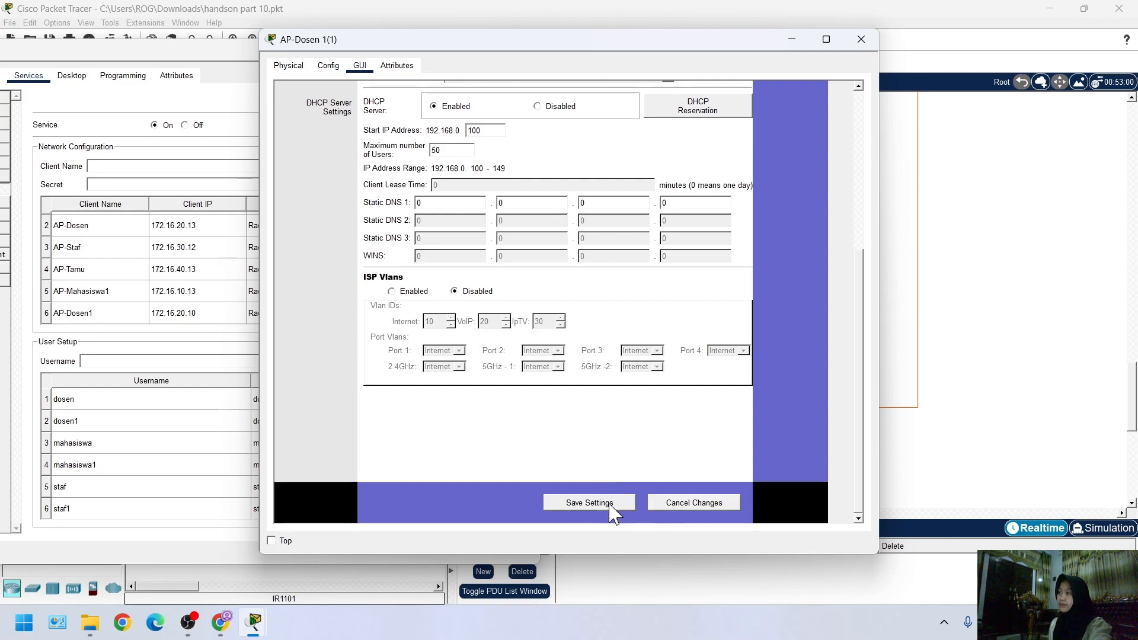
{"action": "left_click", "coordinate": [611, 505]}
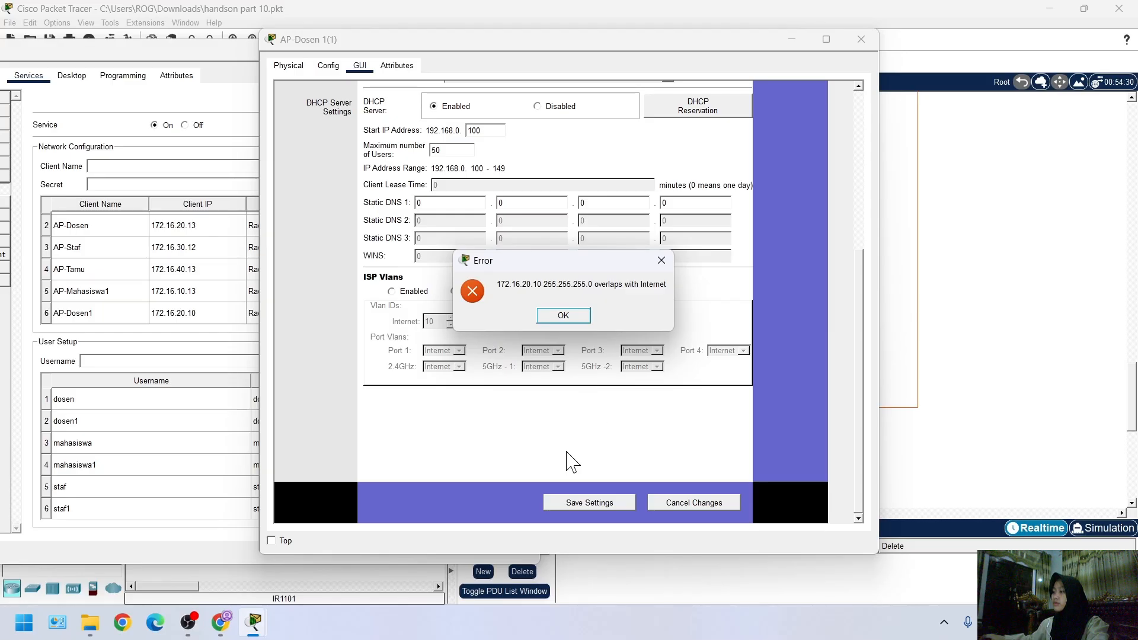
{"action": "key", "text": "Return"}
{"action": "left_click", "coordinate": [577, 503]}
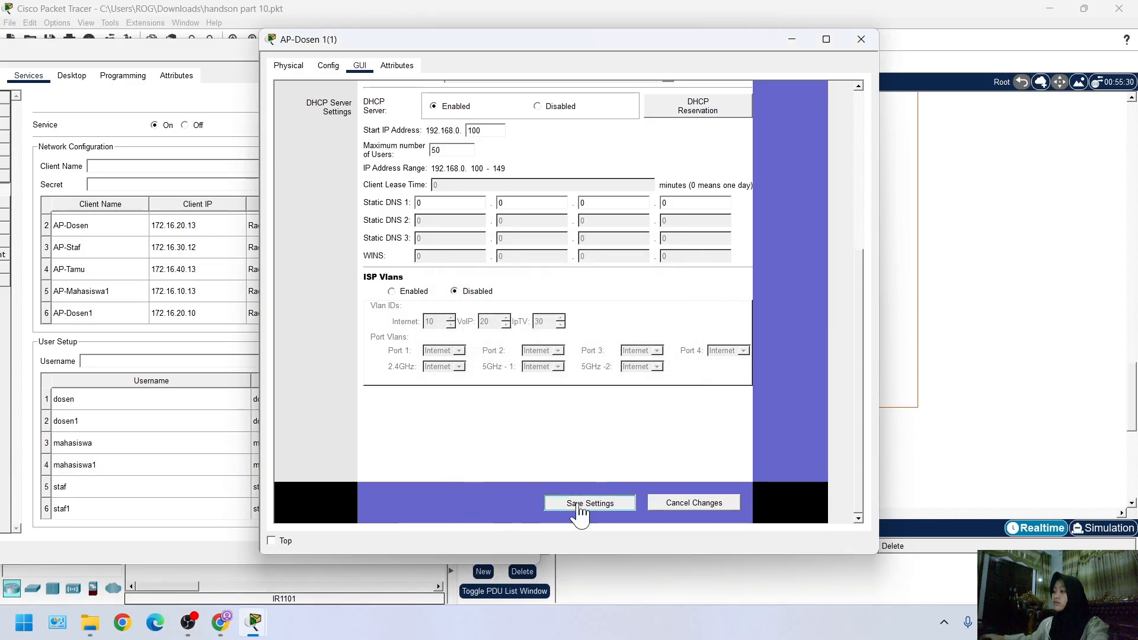
Recheck iet.com in the web browser of laptop Mahasiswa 1(1) and return to the AP-Dosen 1(1) setup
{"action": "mouse_move", "coordinate": [259, 623]}
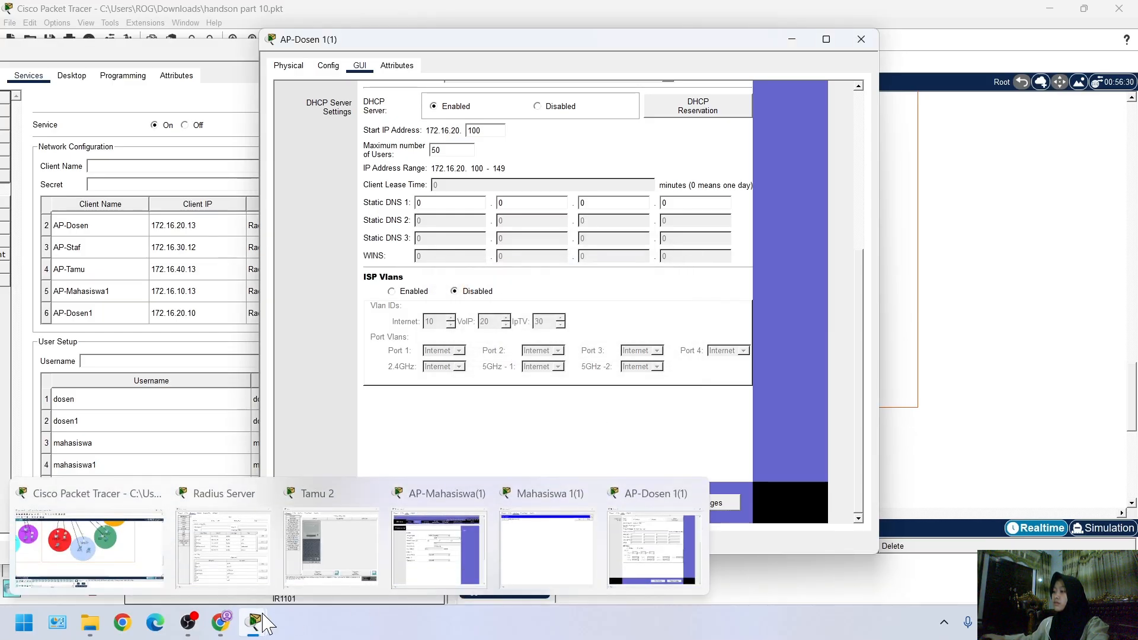
{"action": "left_click", "coordinate": [533, 546]}
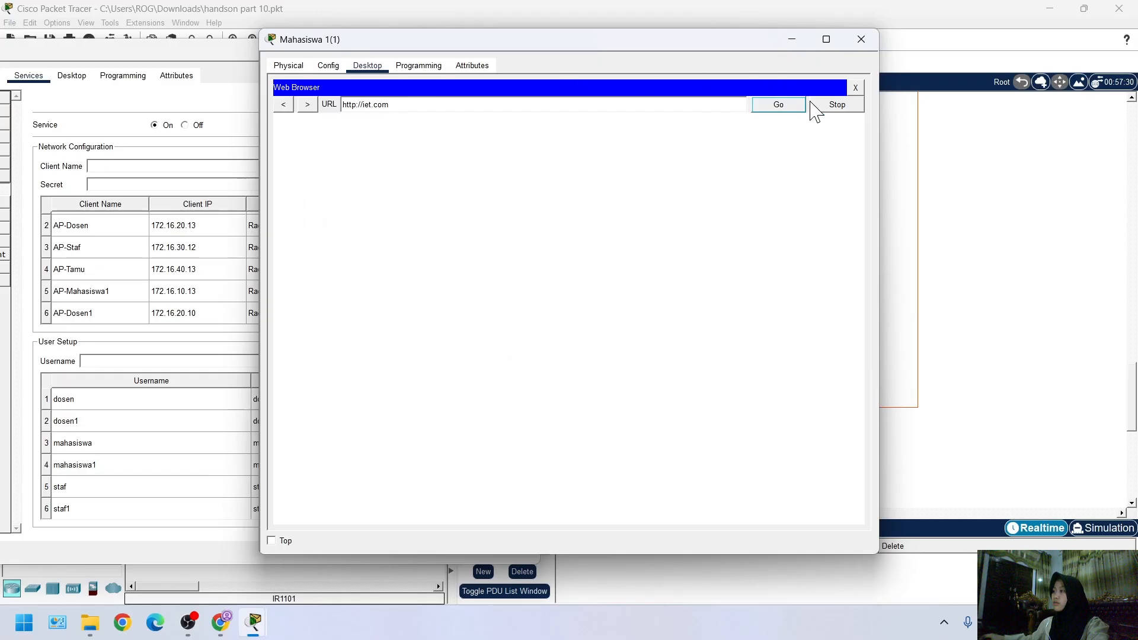
{"action": "left_click", "coordinate": [1014, 325]}
{"action": "left_click", "coordinate": [530, 245]}
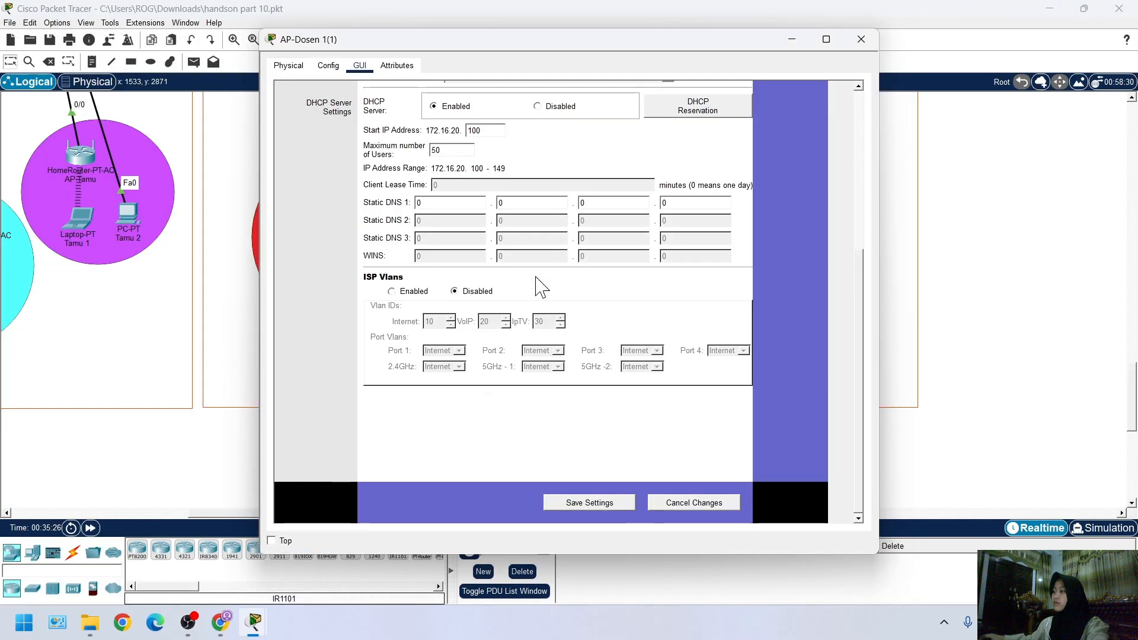
Disable SSID broadcast for both 5 GHz networks in the basic wireless settings of AP-Dosen 1(1)
{"action": "scroll", "coordinate": [564, 276], "scroll_direction": "up", "scroll_amount": 10}
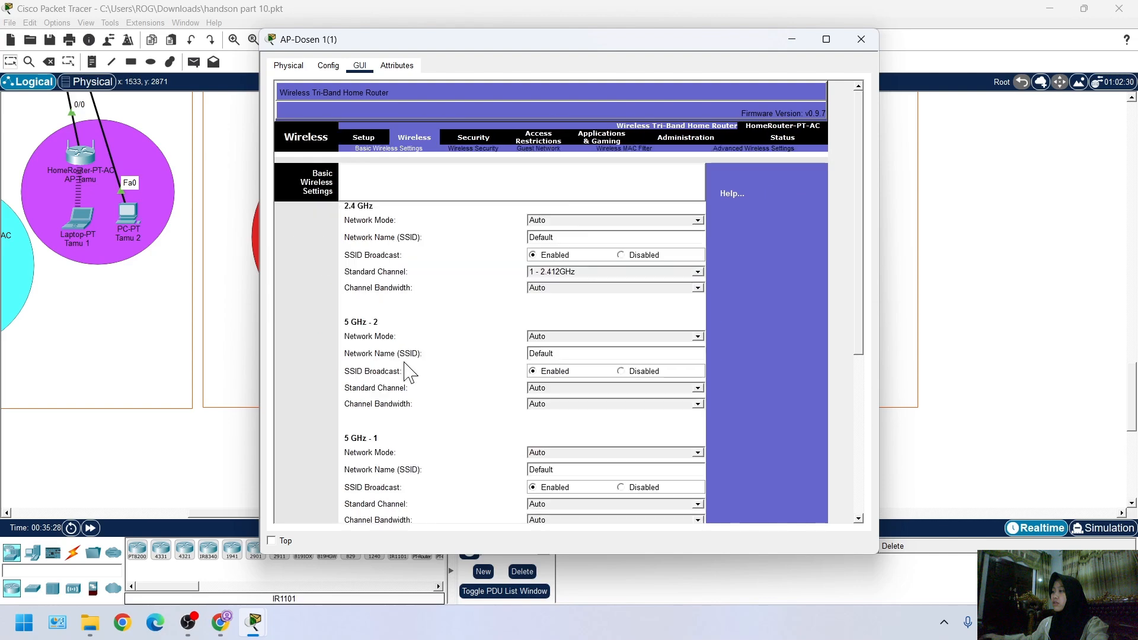
{"action": "left_click", "coordinate": [621, 371]}
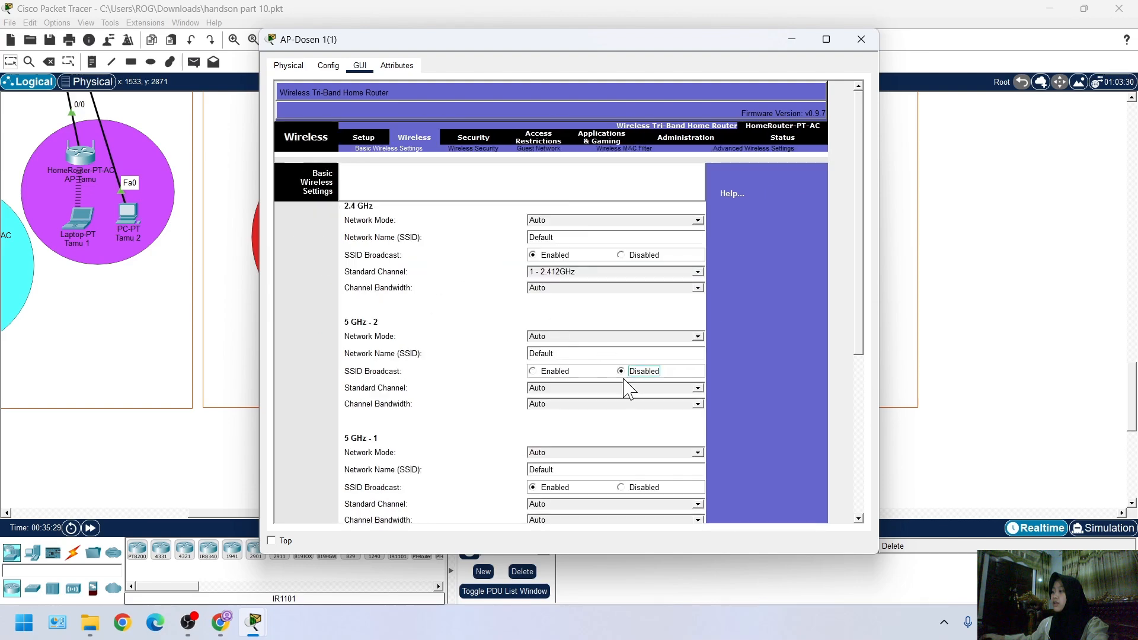
{"action": "left_click", "coordinate": [620, 487]}
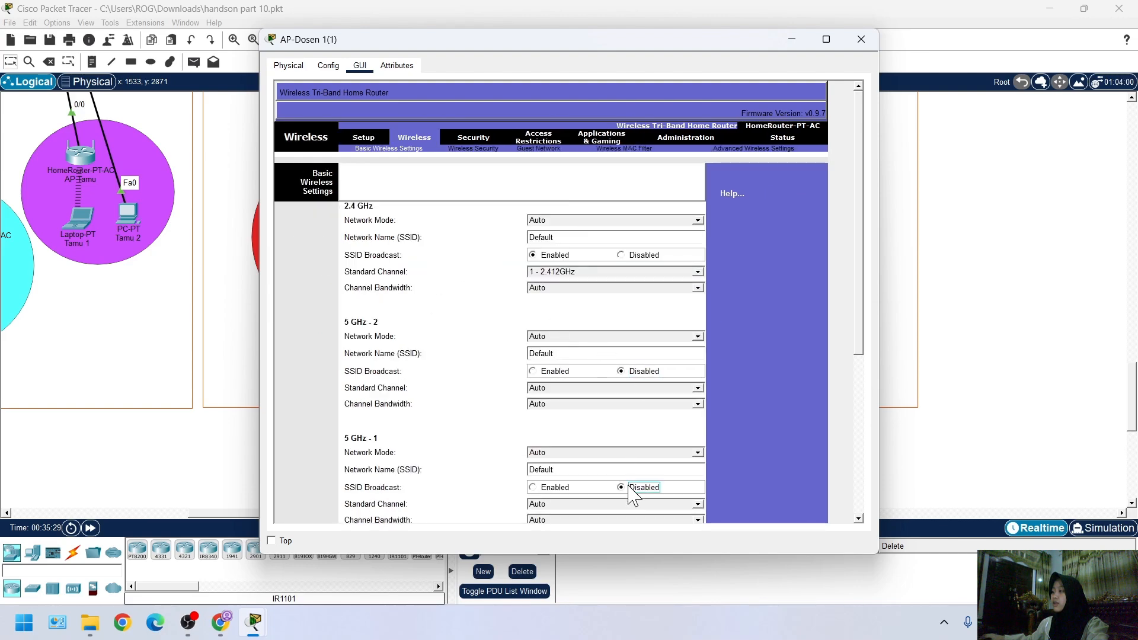
Set the 2.4 GHz network of AP-Dosen 1(1) to channel 6 - 2.437GHz with SSID AP-Dosen1, and save the settings
{"action": "left_click", "coordinate": [554, 272]}
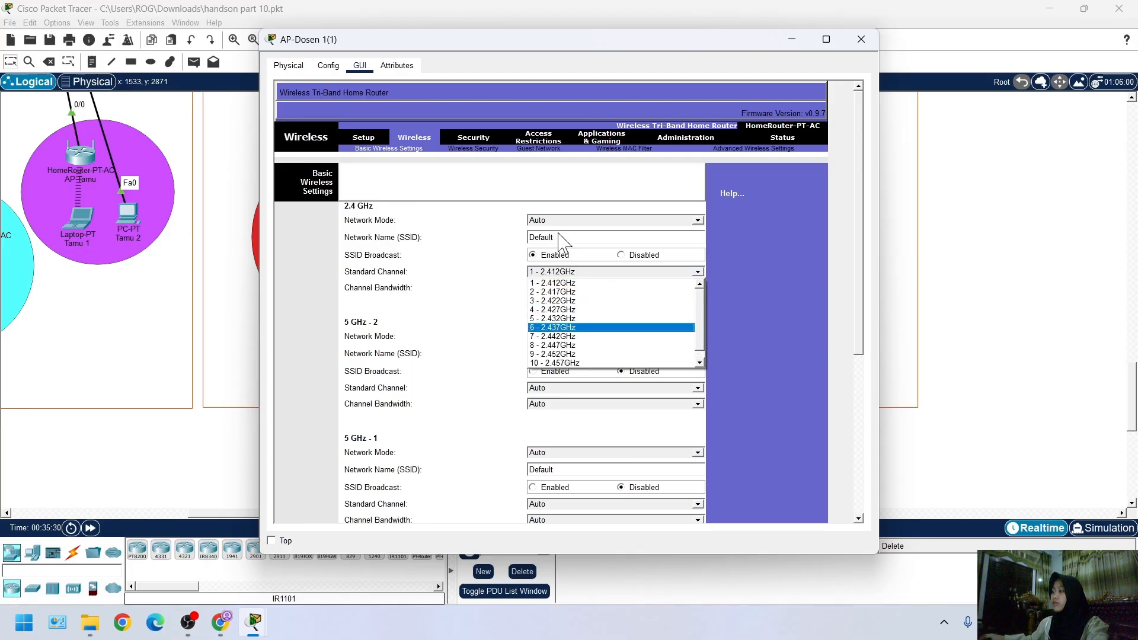
{"action": "left_click", "coordinate": [573, 266]}
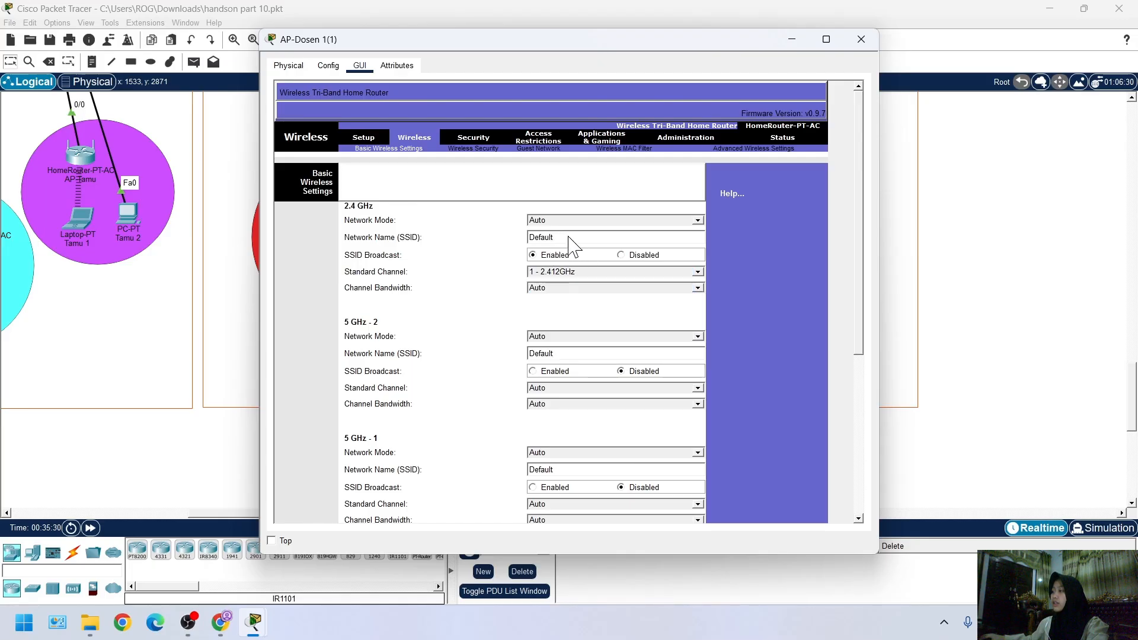
{"action": "left_click_drag", "start_coordinate": [555, 237], "coordinate": [520, 240]}
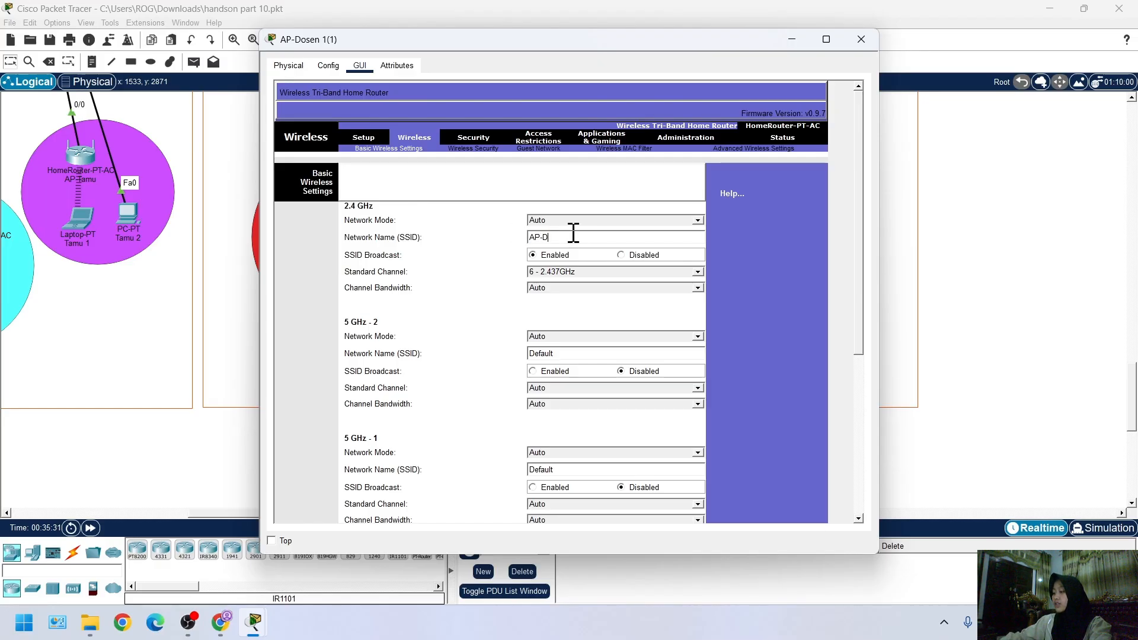
{"action": "type", "text": "AP-Dosen1"}
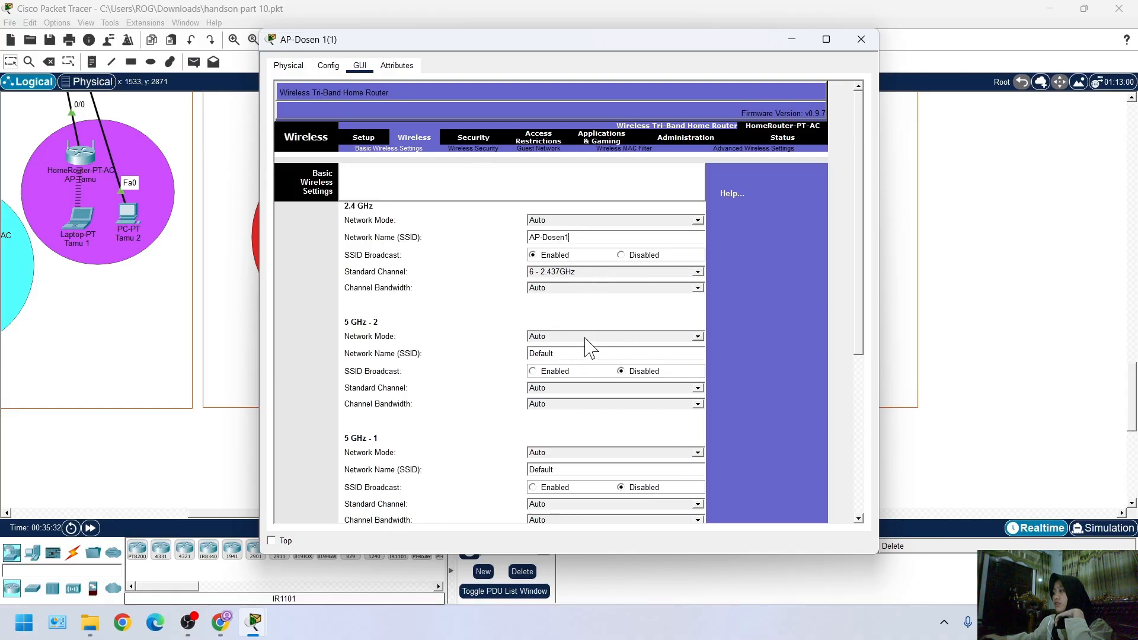
{"action": "scroll", "coordinate": [593, 385], "scroll_direction": "down", "scroll_amount": 5}
{"action": "left_click", "coordinate": [584, 519]}
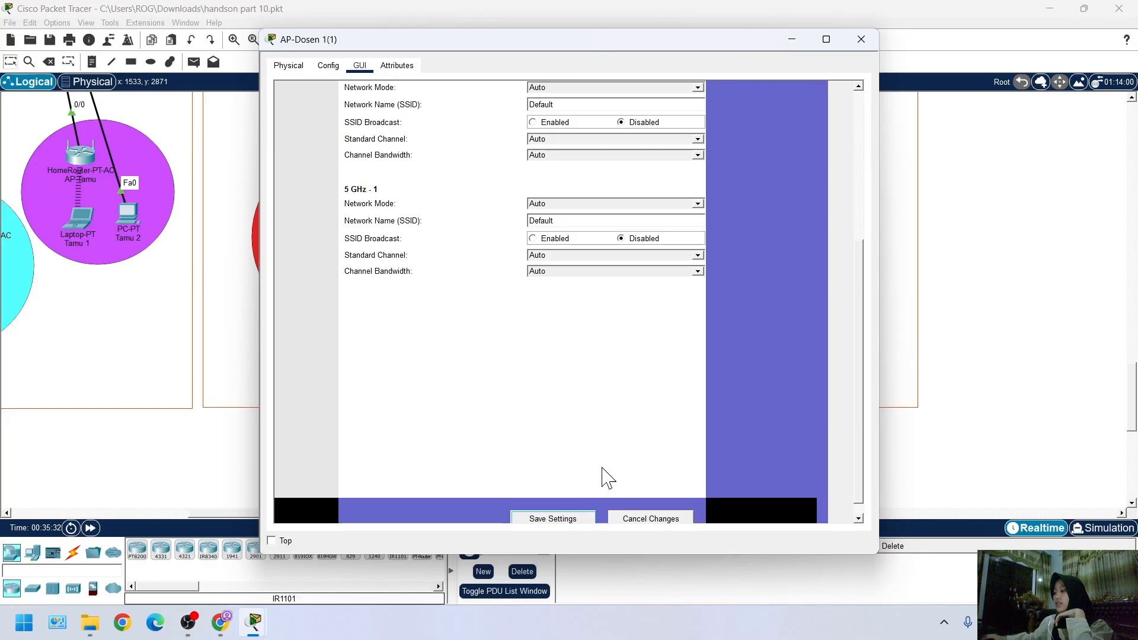
{"action": "mouse_move", "coordinate": [258, 626]}
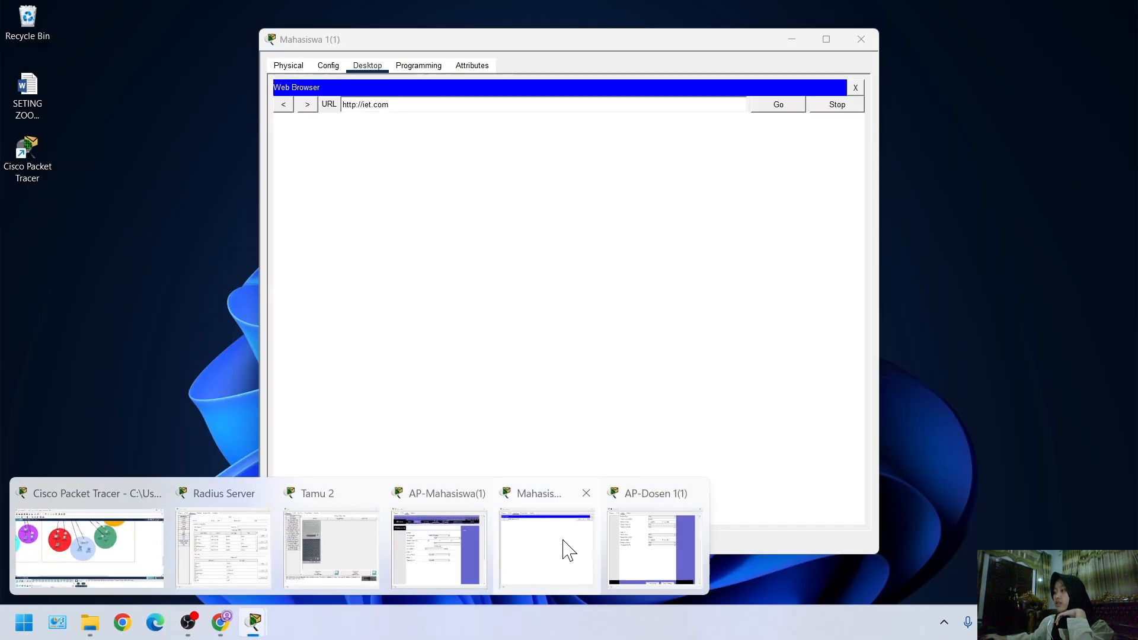
{"action": "left_click", "coordinate": [563, 548]}
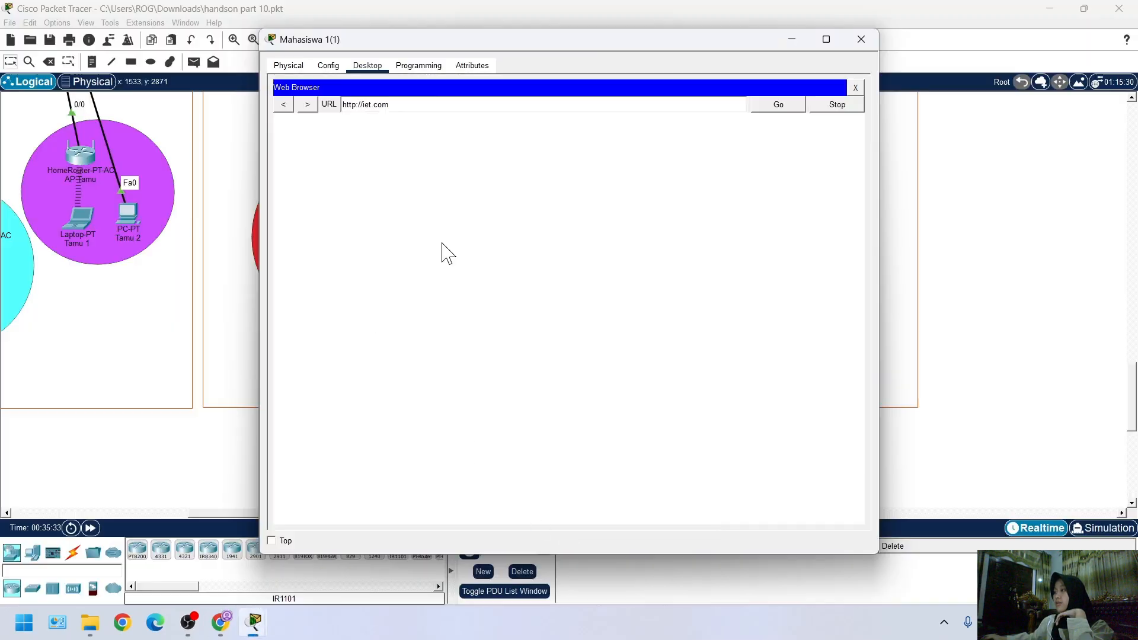
{"action": "left_click", "coordinate": [1080, 424]}
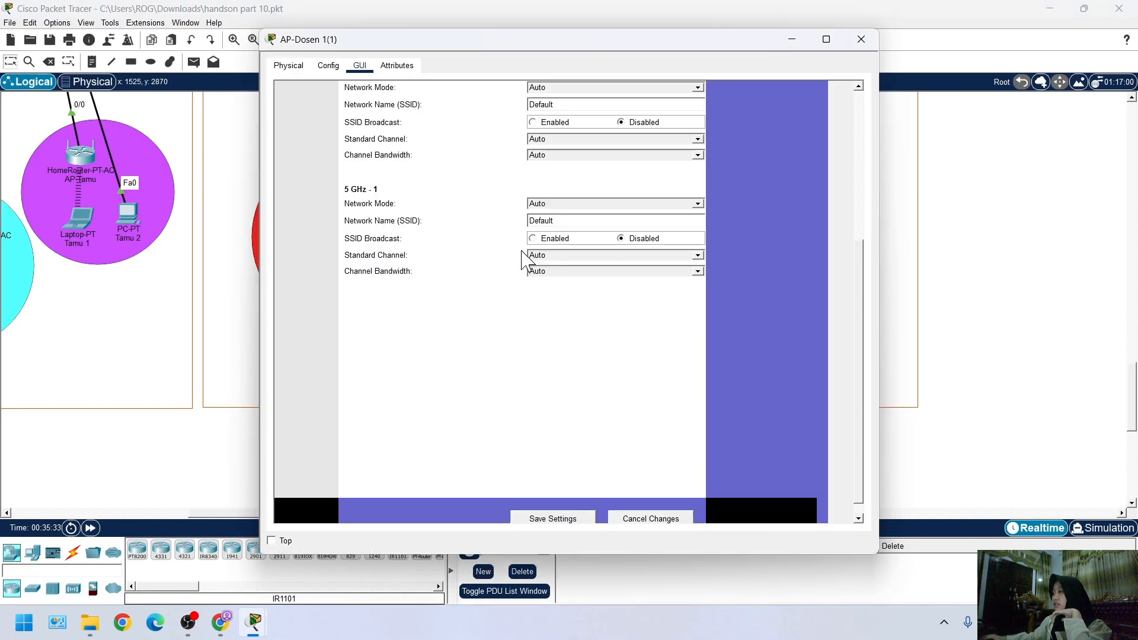
{"action": "left_click", "coordinate": [527, 242]}
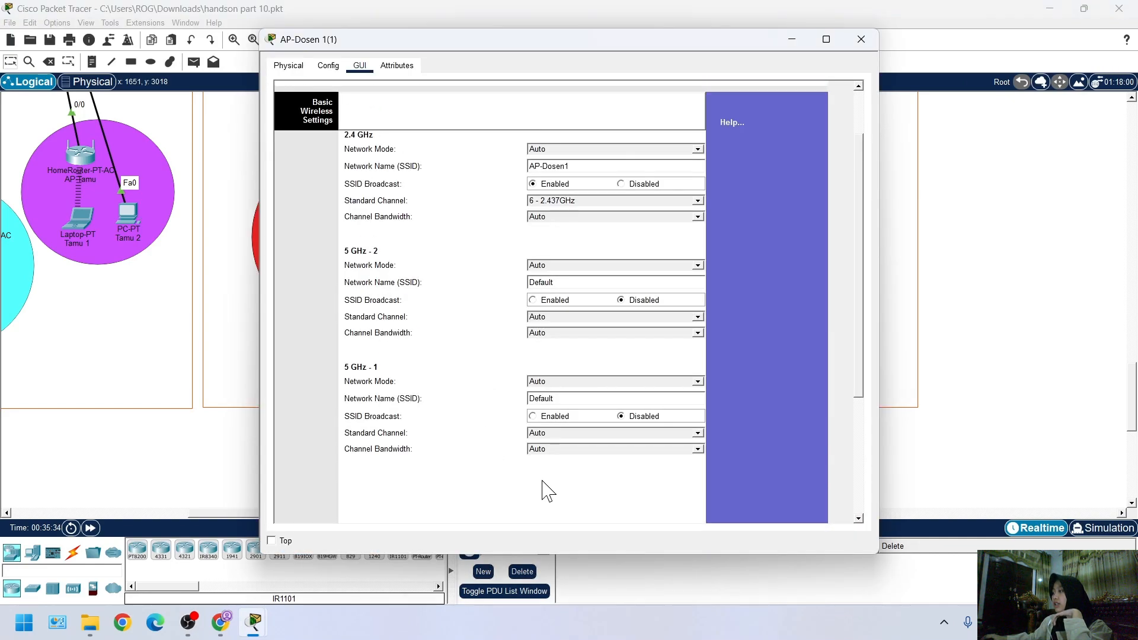
Save the basic wireless settings of AP-Dosen 1(1) again and check the 2.4 GHz and 5 GHz entries
{"action": "scroll", "coordinate": [505, 481], "scroll_direction": "down", "scroll_amount": 5}
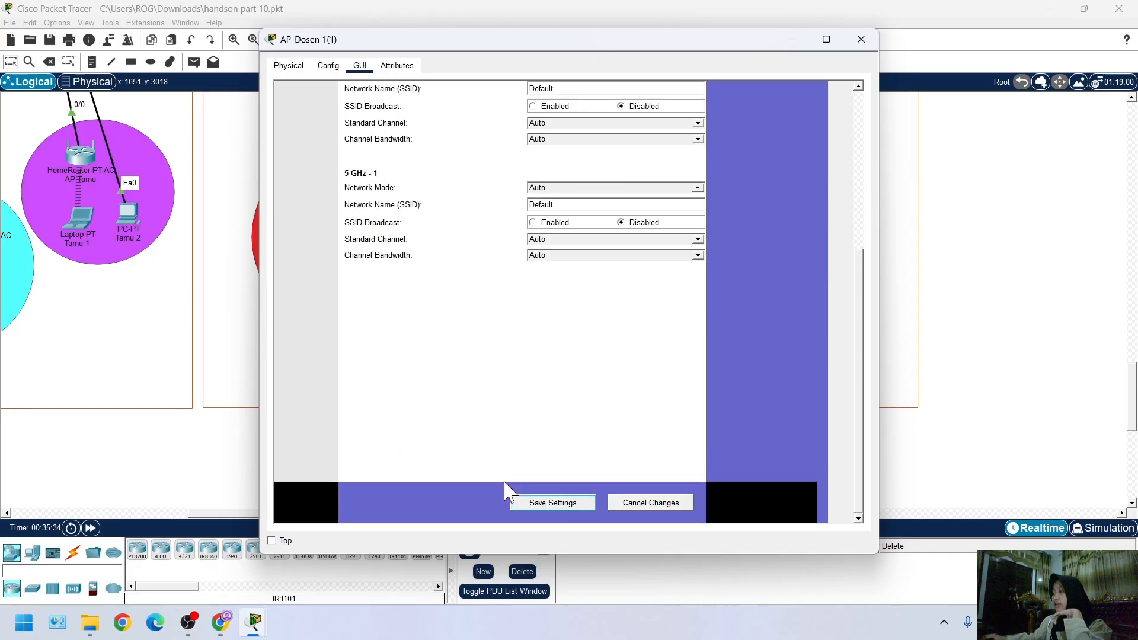
{"action": "left_click", "coordinate": [542, 502]}
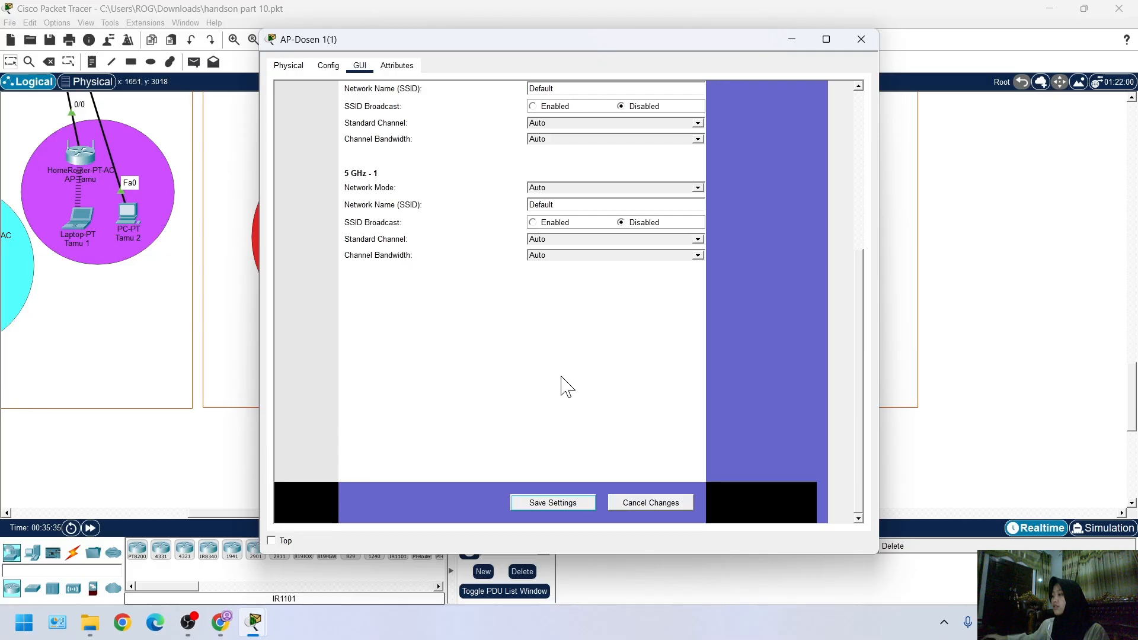
{"action": "scroll", "coordinate": [429, 158], "scroll_direction": "up", "scroll_amount": 5}
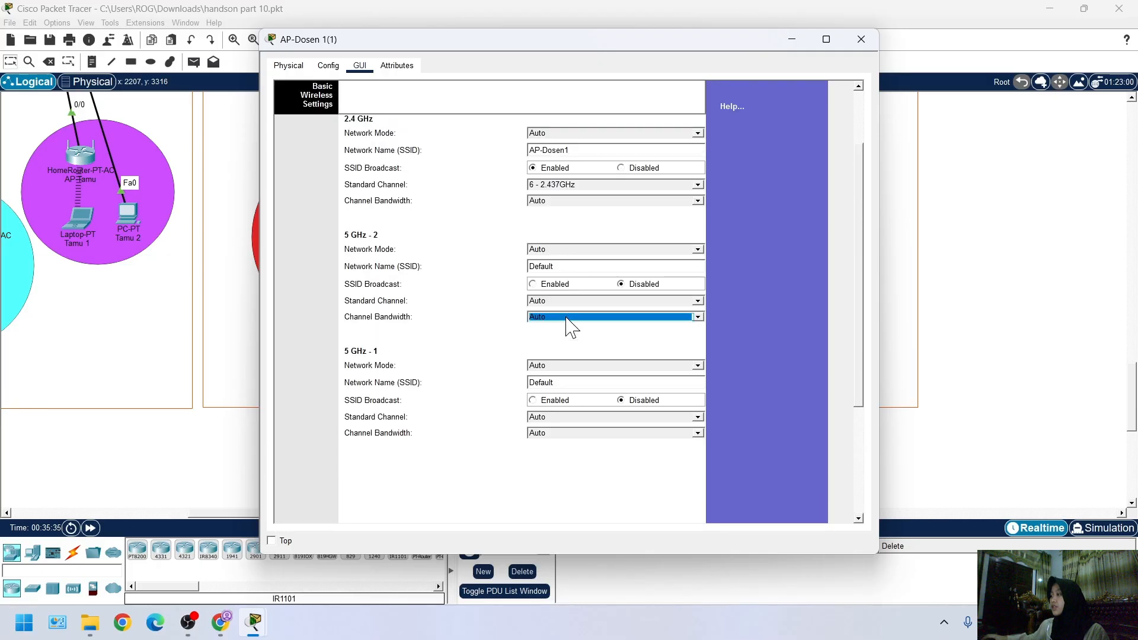
{"action": "left_click", "coordinate": [529, 463]}
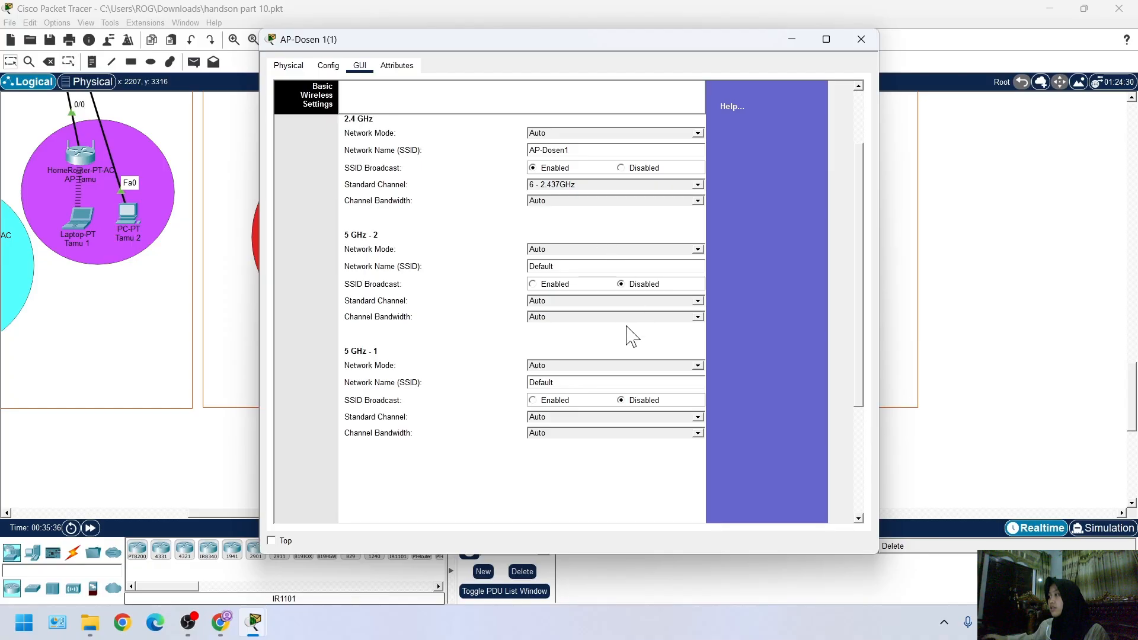
Secure the 2.4 GHz network of AP-Dosen 1(1) with WPA2 Enterprise, Radius server 20.20.1.20 and its shared secret
{"action": "scroll", "coordinate": [593, 388], "scroll_direction": "down", "scroll_amount": 1}
{"action": "scroll", "coordinate": [569, 344], "scroll_direction": "up", "scroll_amount": 5}
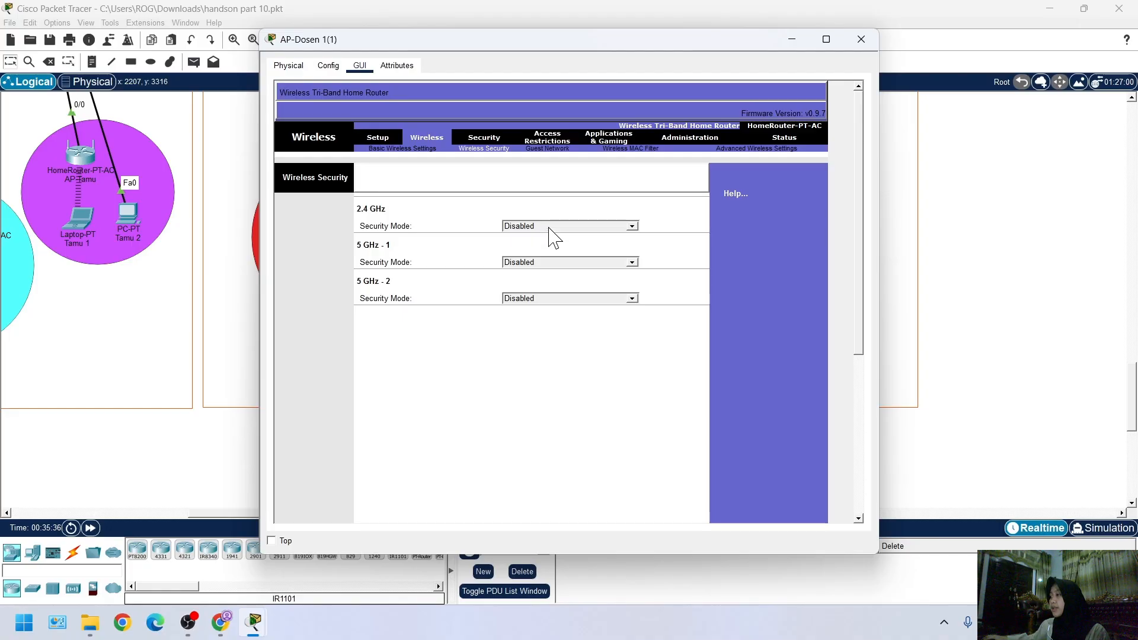
{"action": "left_click", "coordinate": [617, 229]}
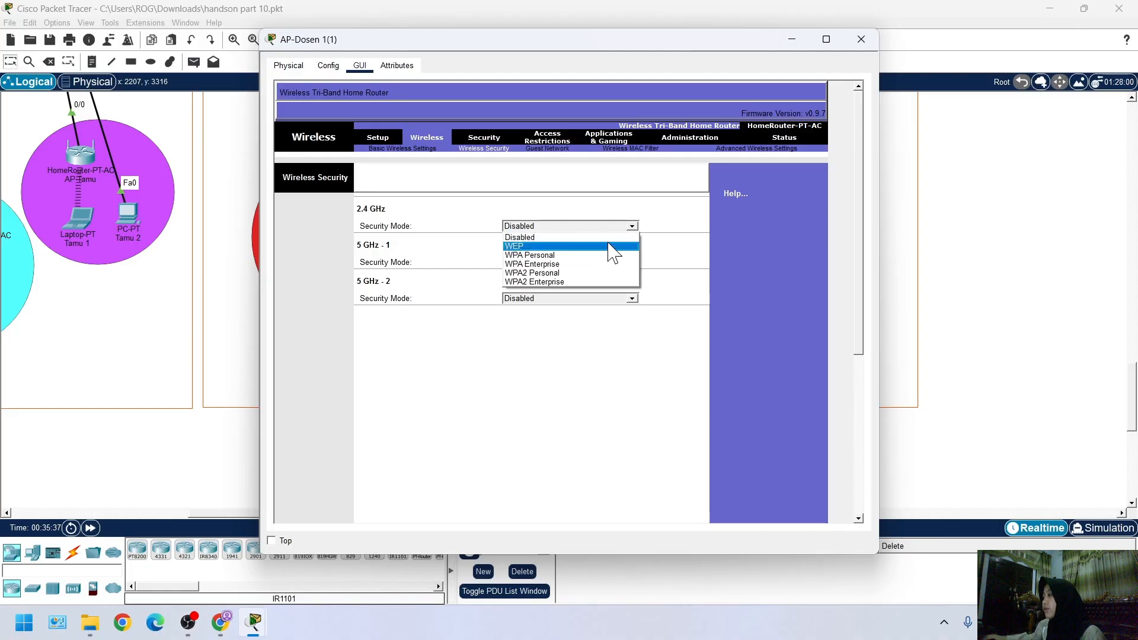
{"action": "left_click", "coordinate": [591, 280]}
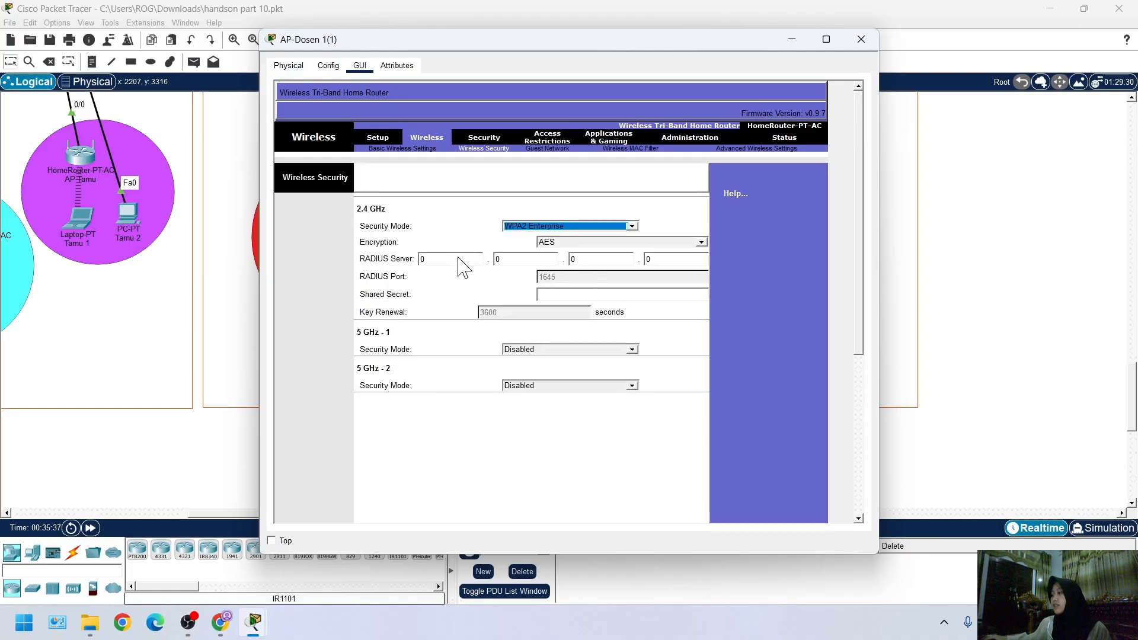
{"action": "left_click", "coordinate": [449, 257]}
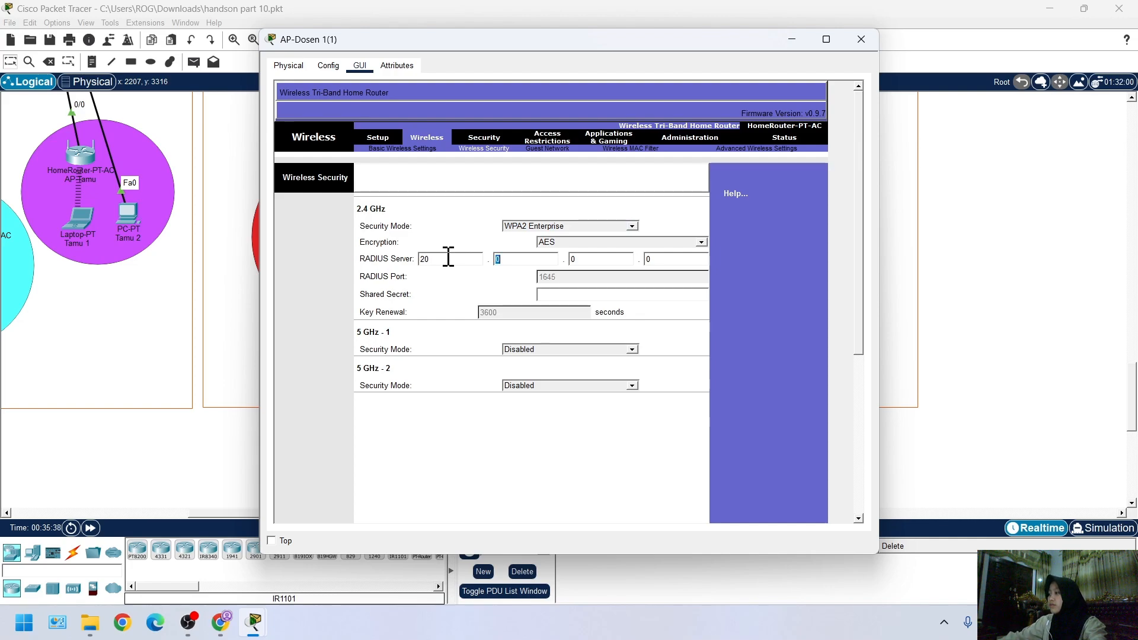
{"action": "type", "text": "1"}
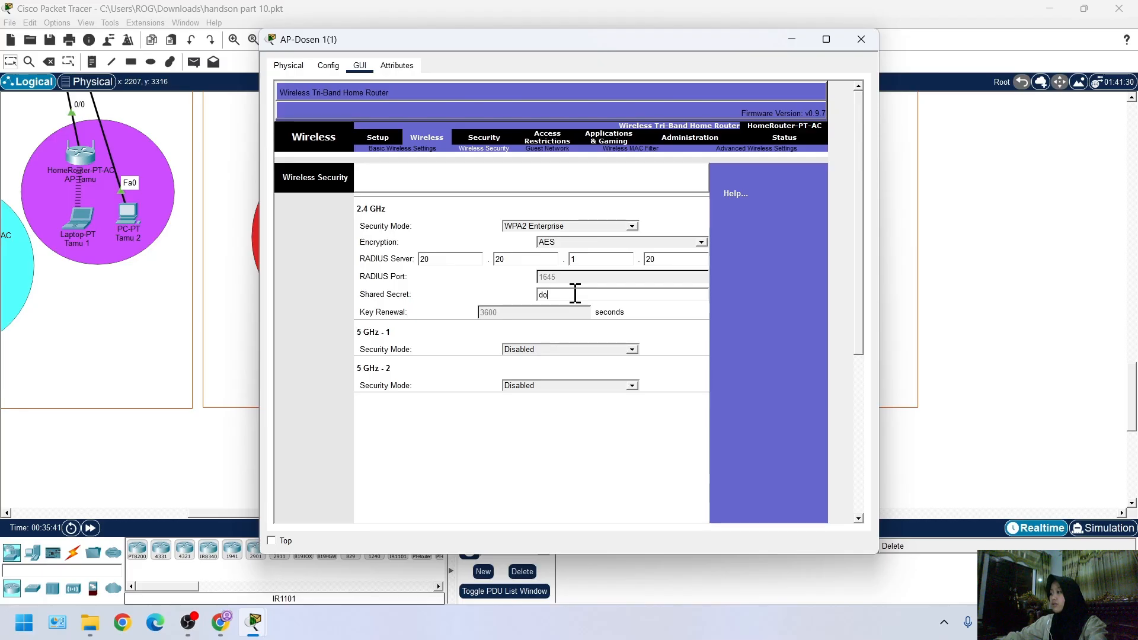
{"action": "type", "text": "sen1"}
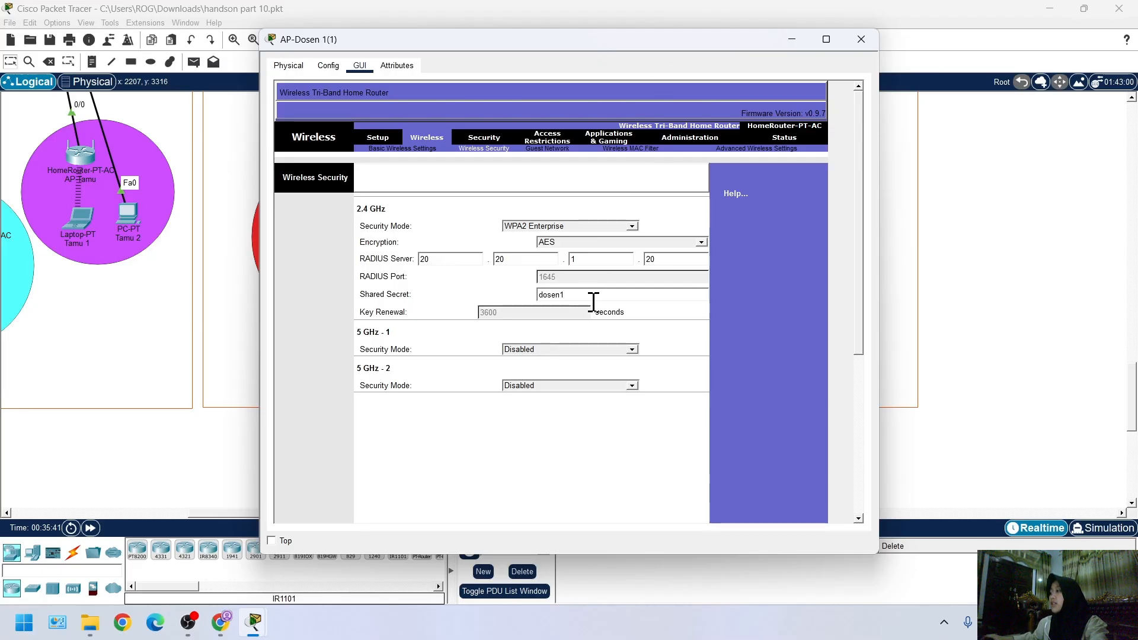
Set the security mode of the 5 GHz - 2 network back to Disabled
{"action": "scroll", "coordinate": [593, 303], "scroll_direction": "down", "scroll_amount": 2}
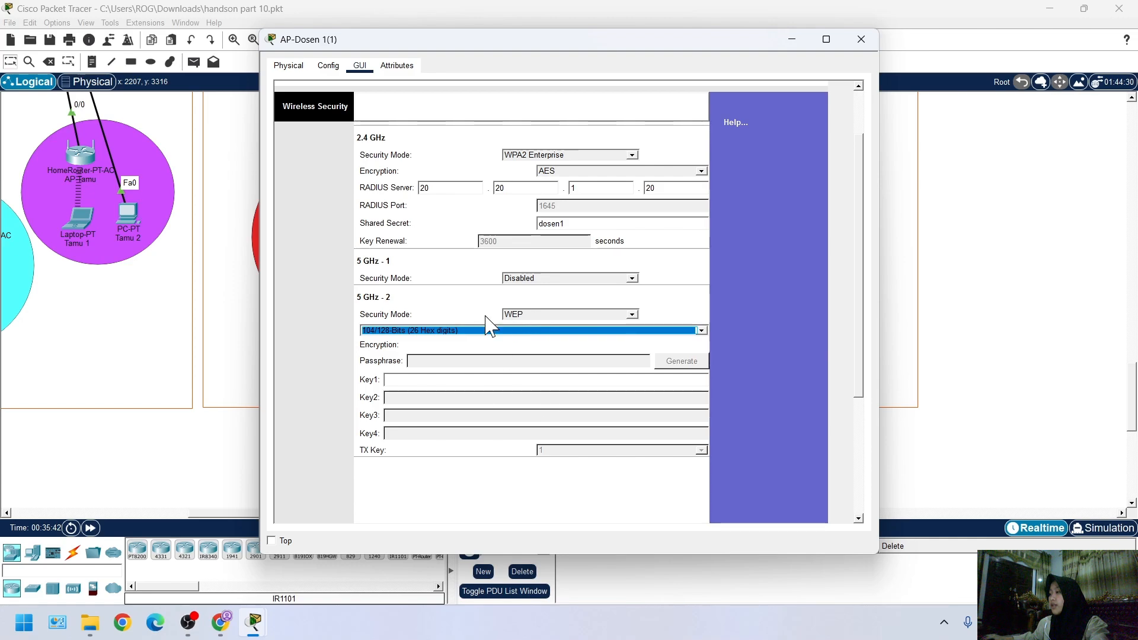
{"action": "left_click", "coordinate": [563, 314]}
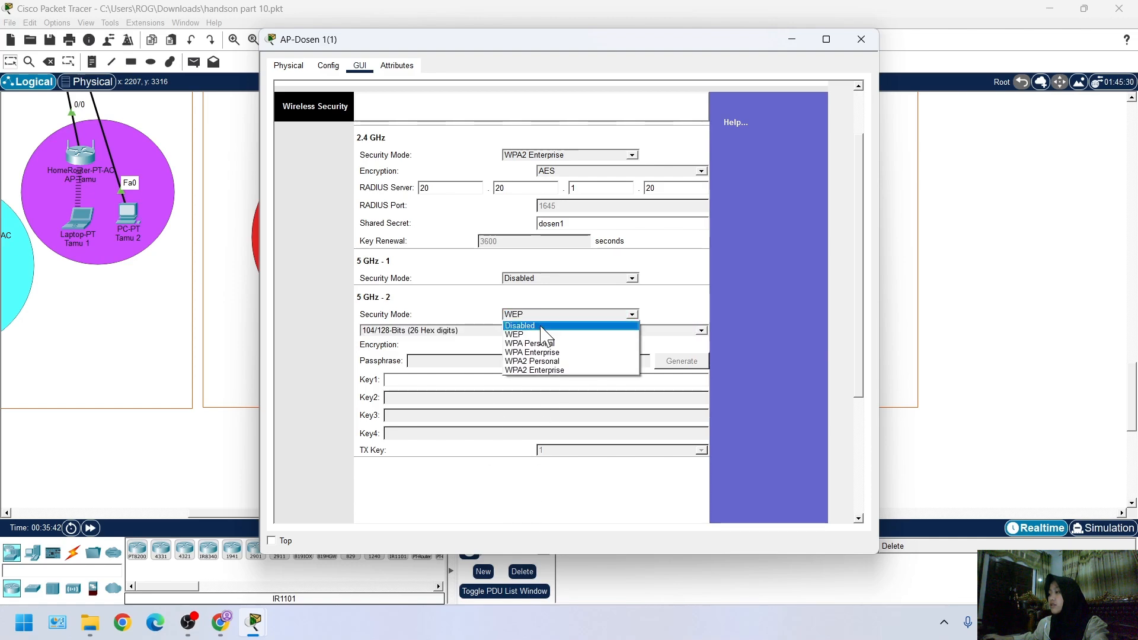
{"action": "left_click", "coordinate": [541, 328]}
{"action": "scroll", "coordinate": [589, 440], "scroll_direction": "down", "scroll_amount": 2}
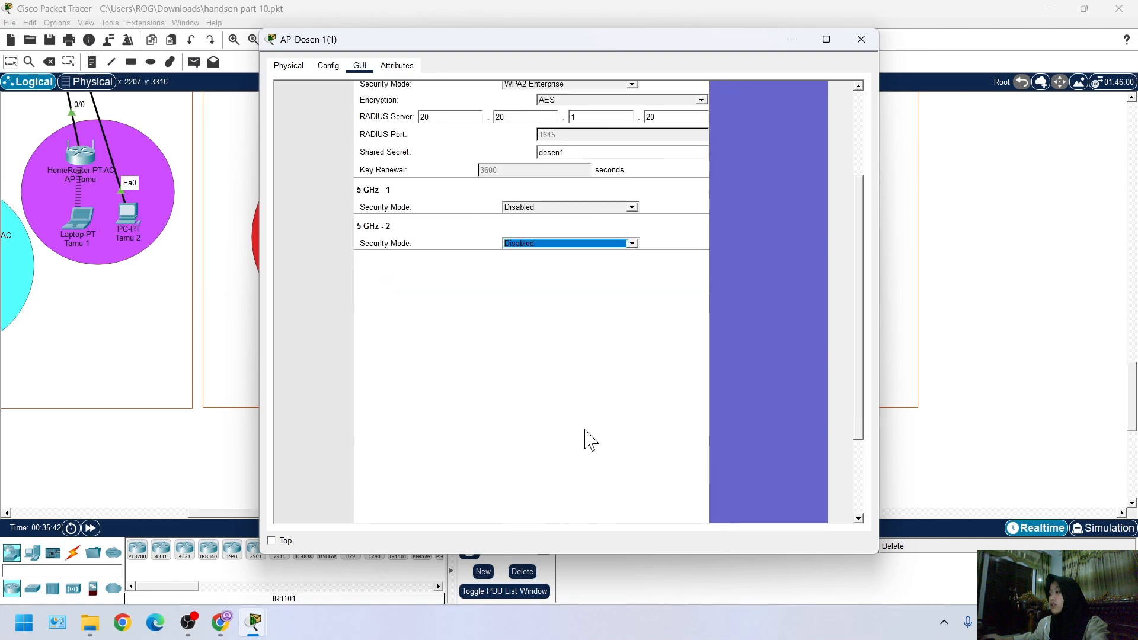
{"action": "left_click", "coordinate": [541, 488]}
{"action": "scroll", "coordinate": [564, 206], "scroll_direction": "up", "scroll_amount": 2}
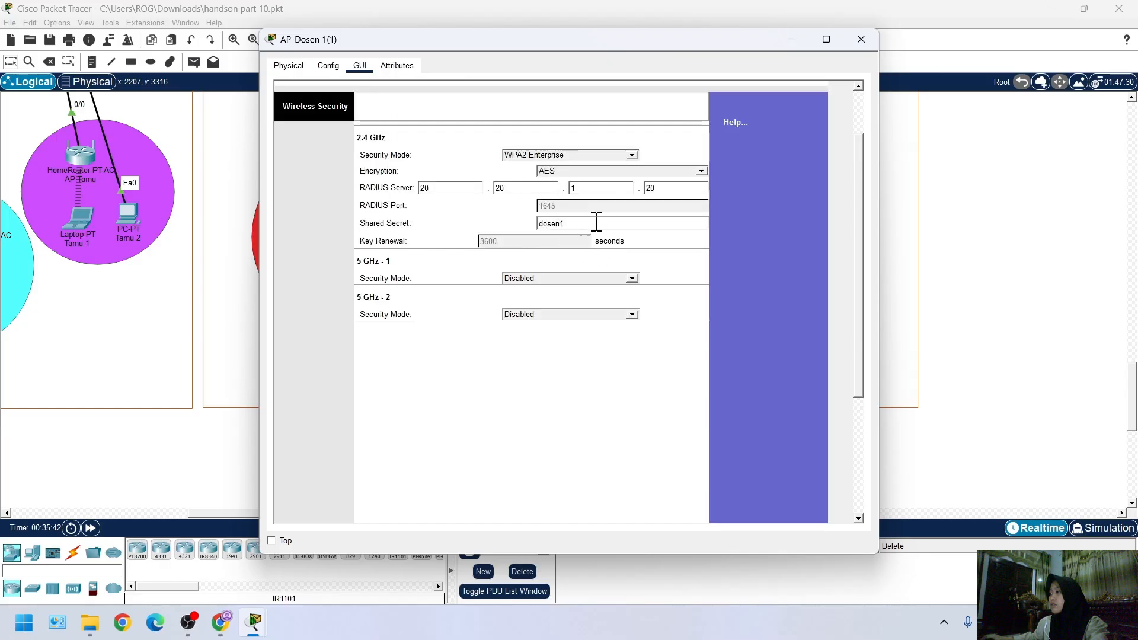
Set the security mode of the 5 GHz - 1 network back to Disabled and save the wireless security settings
{"action": "scroll", "coordinate": [597, 276], "scroll_direction": "down", "scroll_amount": 7}
{"action": "left_click", "coordinate": [552, 400]}
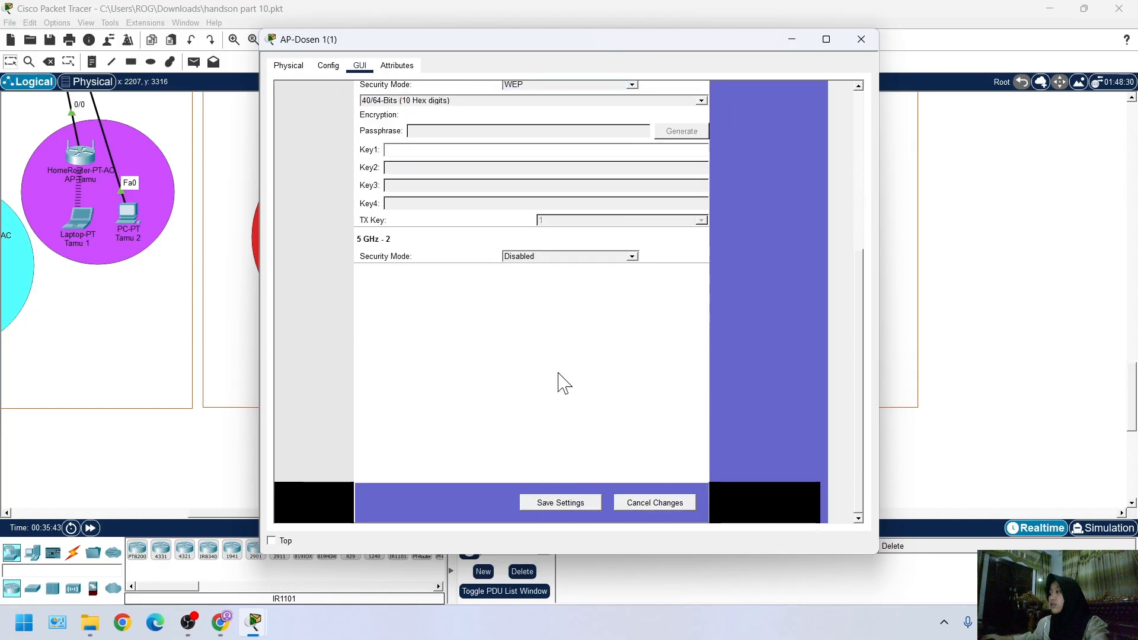
{"action": "scroll", "coordinate": [586, 148], "scroll_direction": "up", "scroll_amount": 3}
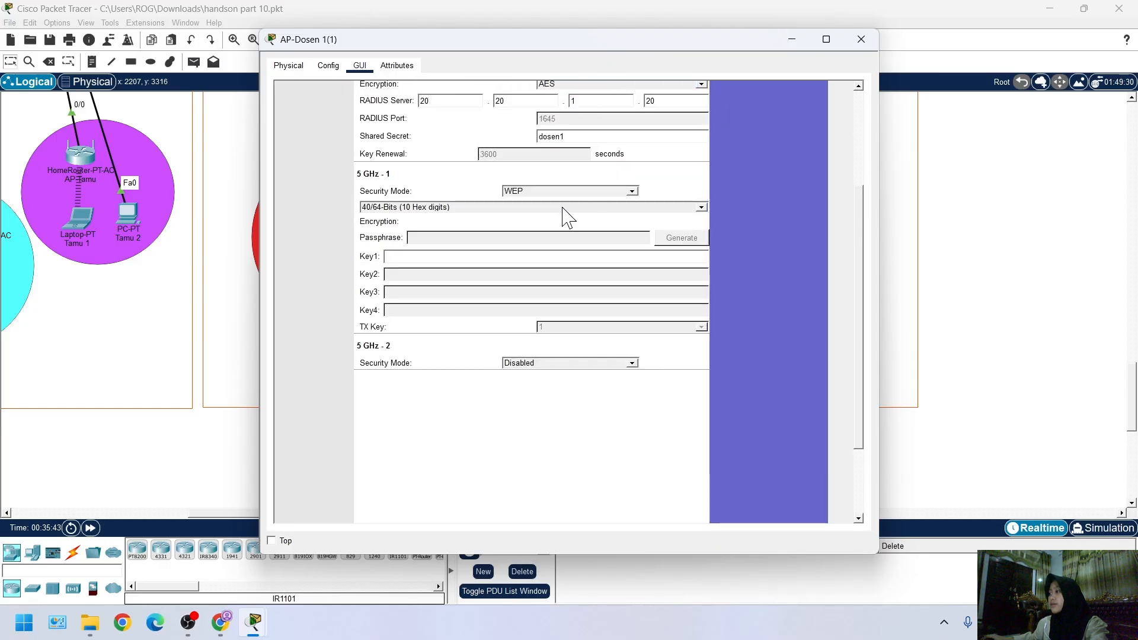
{"action": "left_click", "coordinate": [569, 191]}
{"action": "left_click", "coordinate": [563, 203]}
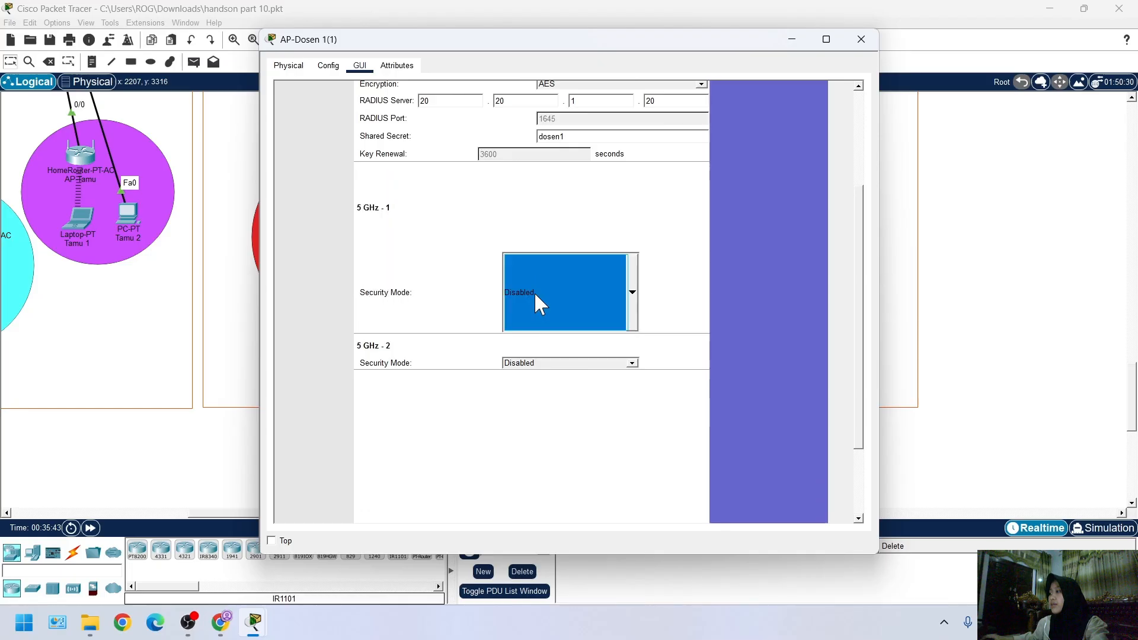
{"action": "scroll", "coordinate": [592, 474], "scroll_direction": "down", "scroll_amount": 3}
{"action": "left_click", "coordinate": [566, 501]}
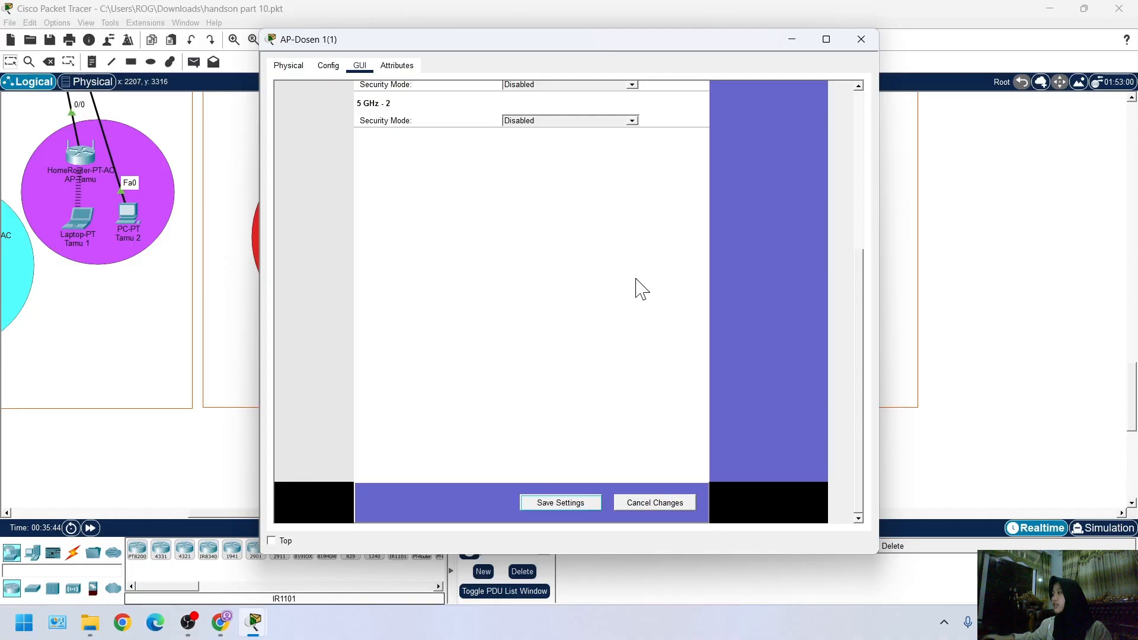
Review the wireless security settings of AP-Dosen 1(1) for all three networks and save them once more
{"action": "scroll", "coordinate": [569, 409], "scroll_direction": "up", "scroll_amount": 6}
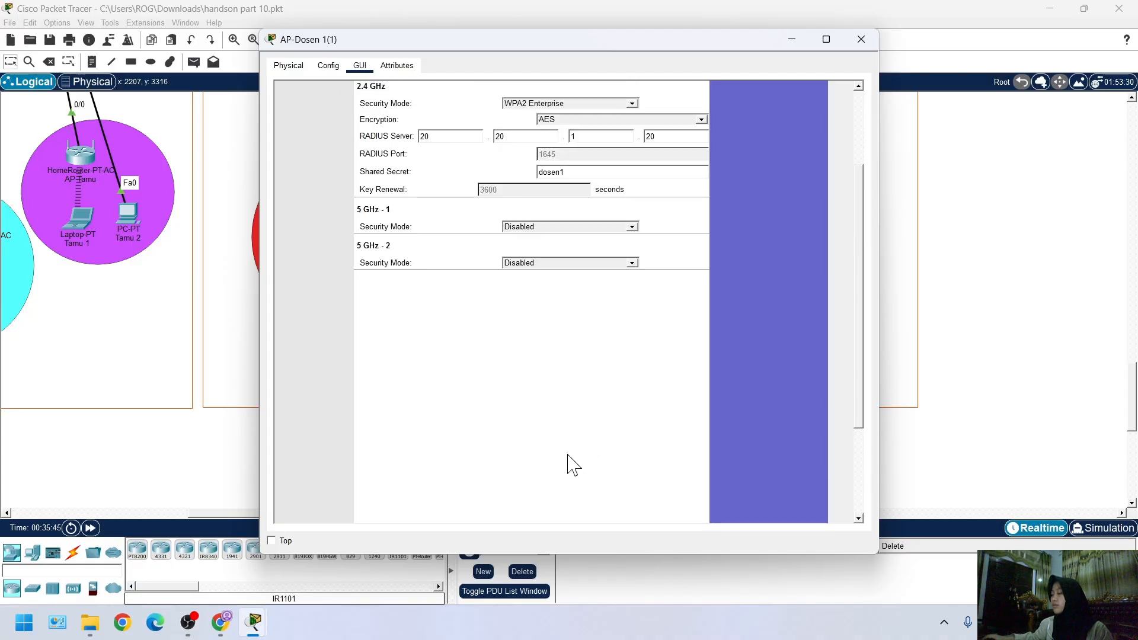
{"action": "scroll", "coordinate": [572, 474], "scroll_direction": "down", "scroll_amount": 6}
{"action": "left_click", "coordinate": [567, 504]}
{"action": "scroll", "coordinate": [624, 386], "scroll_direction": "up", "scroll_amount": 6}
{"action": "scroll", "coordinate": [630, 405], "scroll_direction": "up", "scroll_amount": 5}
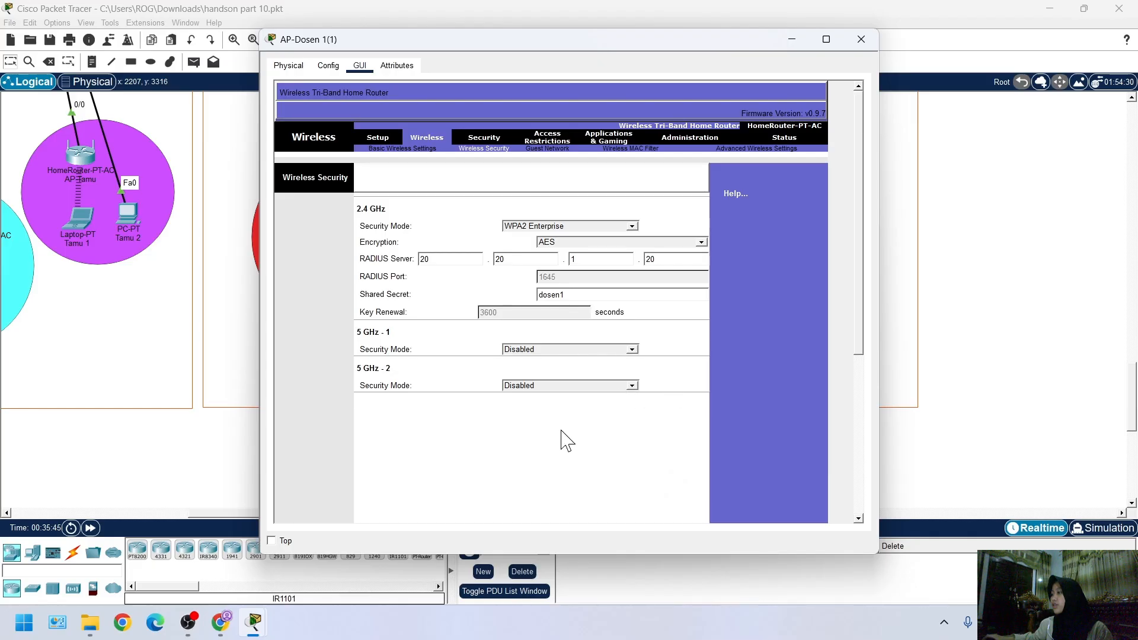
{"action": "scroll", "coordinate": [522, 376], "scroll_direction": "down", "scroll_amount": 5}
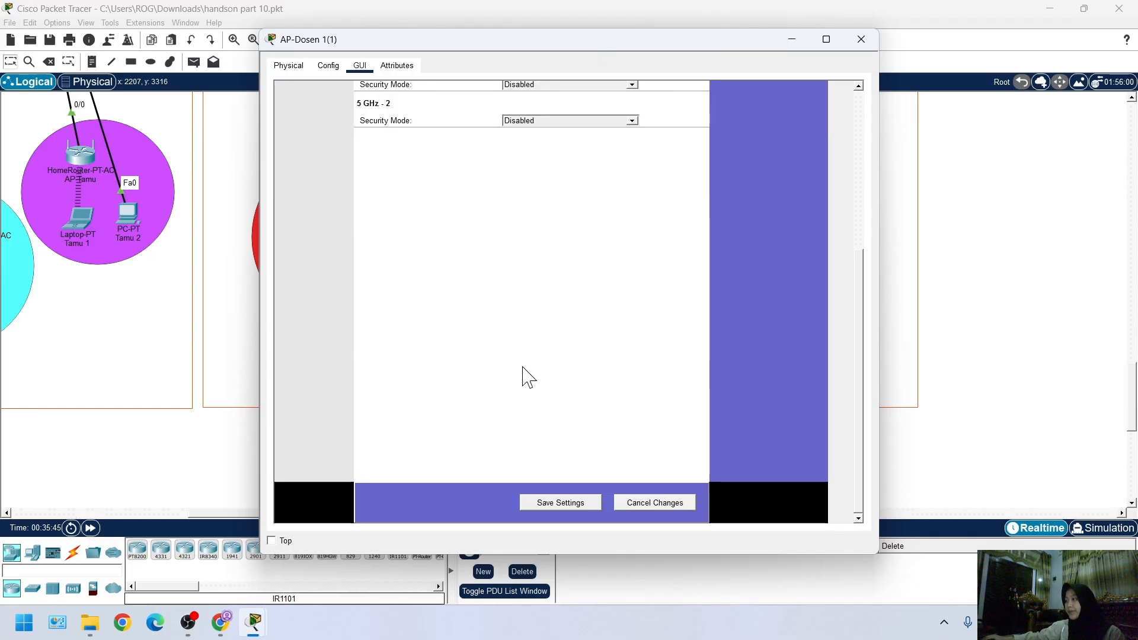
{"action": "scroll", "coordinate": [711, 148], "scroll_direction": "up", "scroll_amount": 3}
Replace the Ethernet module in laptop Dosen 2(1) with the WPC300N wireless module, powering the laptop off for the swap and on again
{"action": "left_click", "coordinate": [792, 39]}
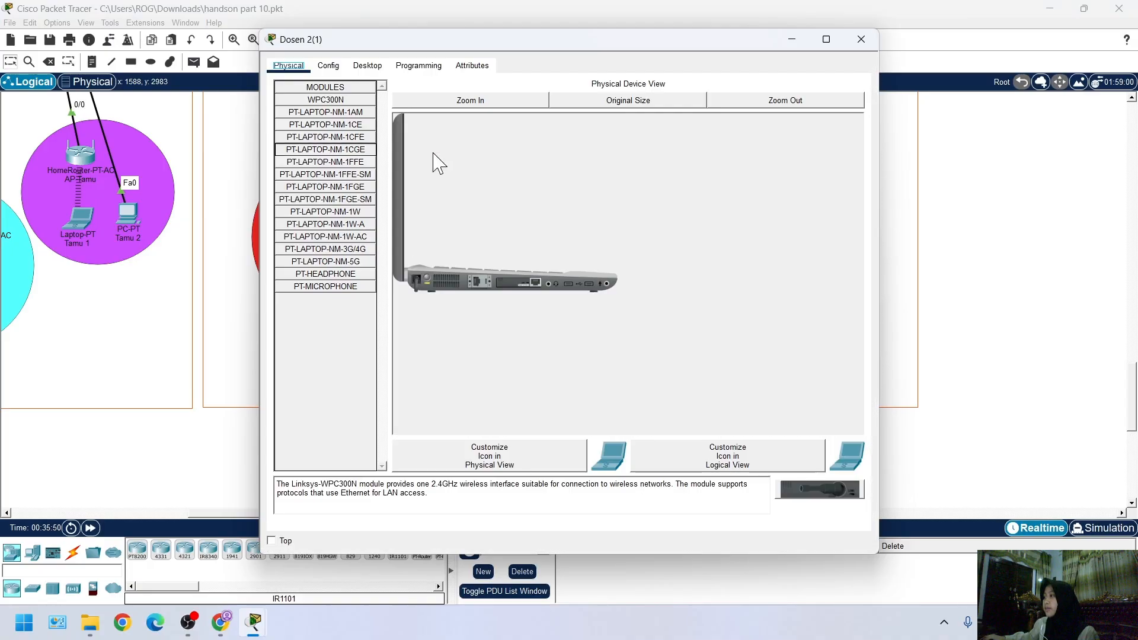
{"action": "left_click", "coordinate": [469, 100]}
{"action": "left_click", "coordinate": [464, 390]}
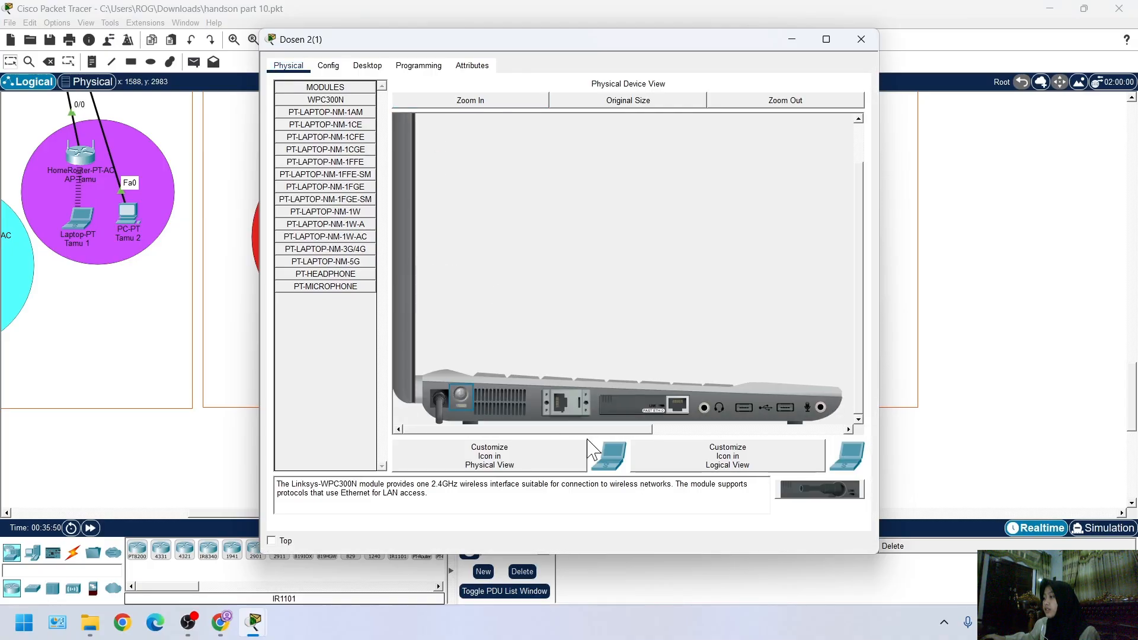
{"action": "left_click_drag", "start_coordinate": [619, 409], "coordinate": [323, 311]}
{"action": "left_click_drag", "start_coordinate": [326, 100], "coordinate": [649, 408]}
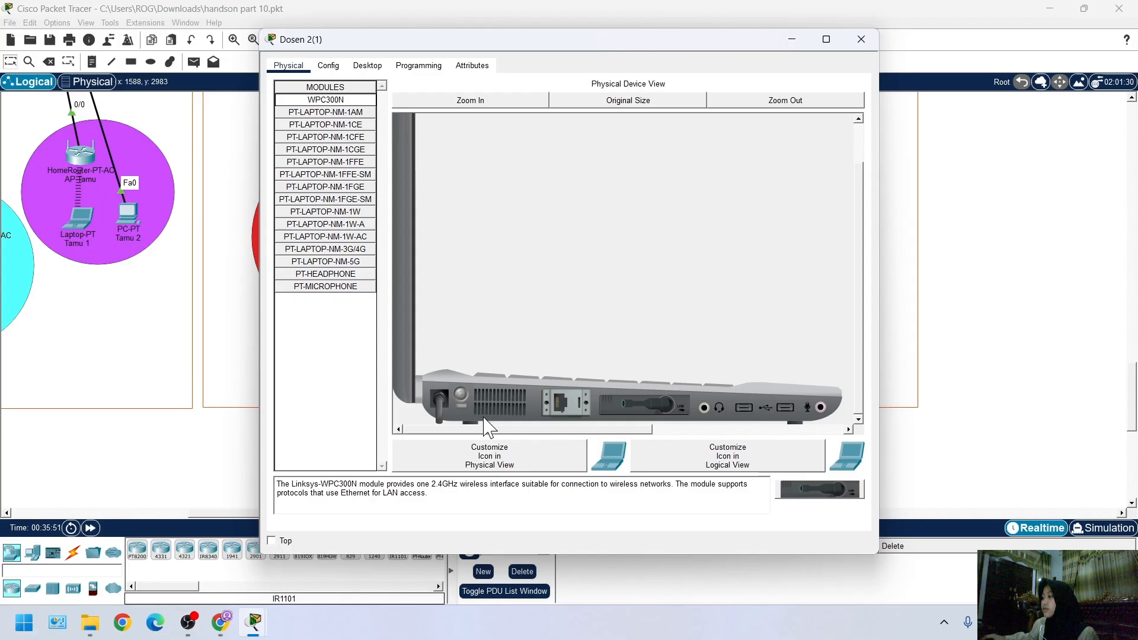
{"action": "left_click", "coordinate": [461, 393]}
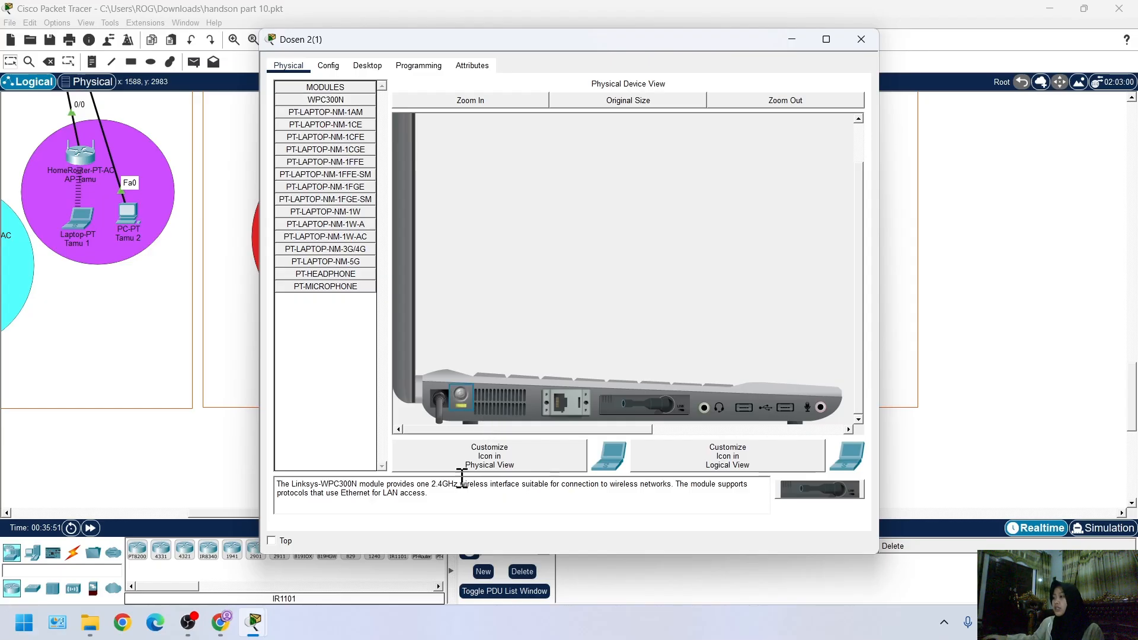
Open PC Wireless on Dosen 2(1), edit its Default profile and refresh the list of available wireless networks
{"action": "left_click", "coordinate": [367, 66]}
{"action": "left_click", "coordinate": [360, 239]}
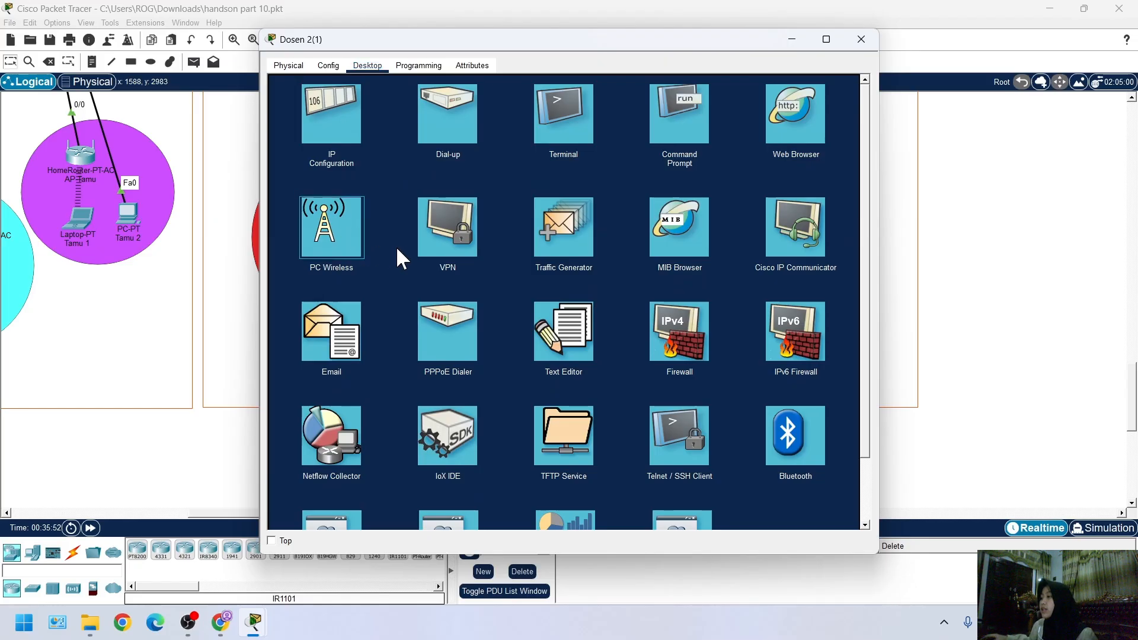
{"action": "mouse_move", "coordinate": [255, 624]}
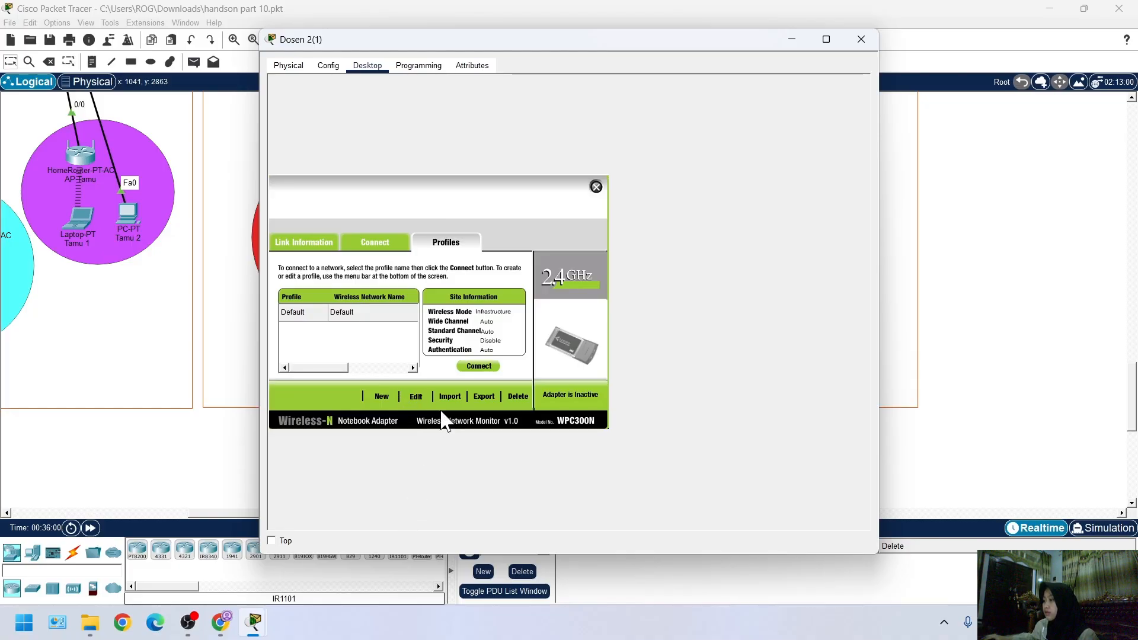
{"action": "left_click", "coordinate": [414, 400]}
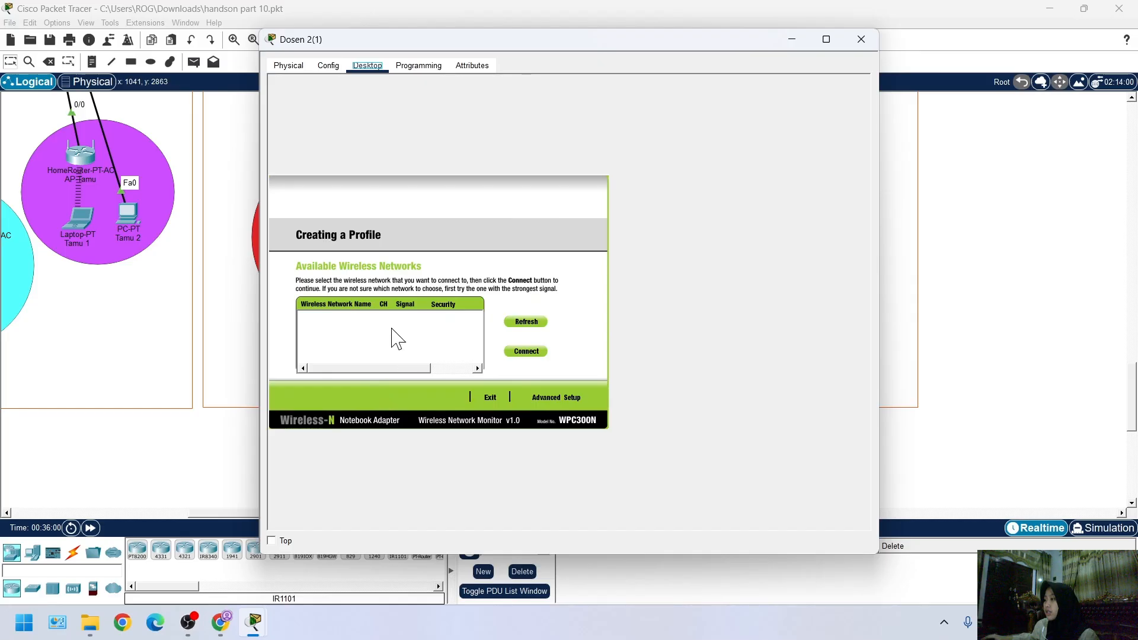
{"action": "left_click", "coordinate": [532, 323]}
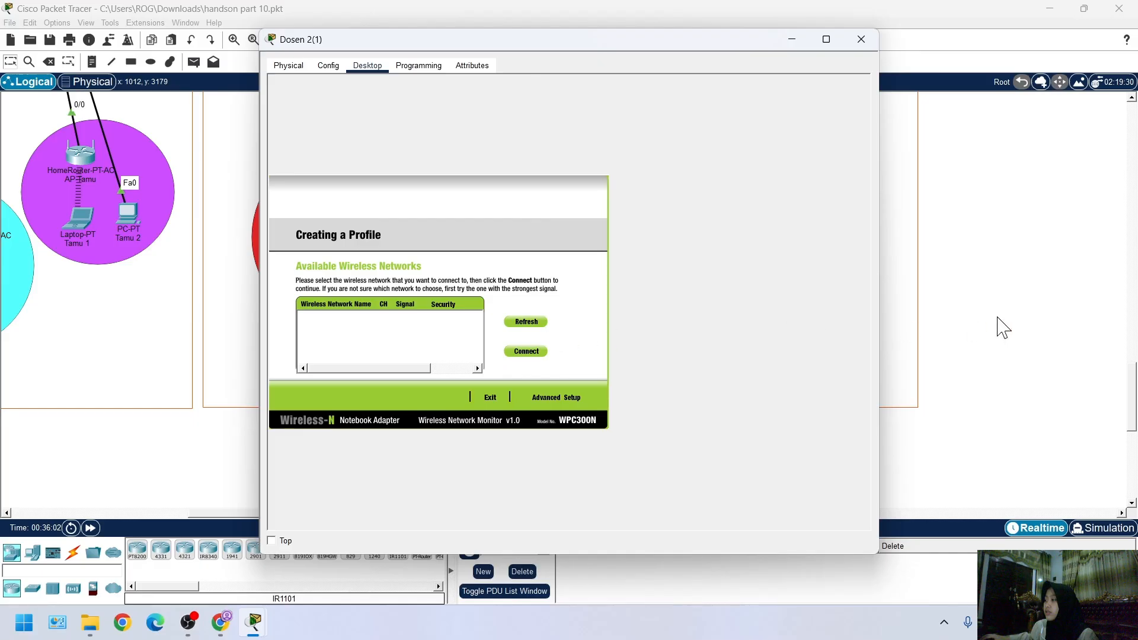
{"action": "left_click", "coordinate": [28, 503]}
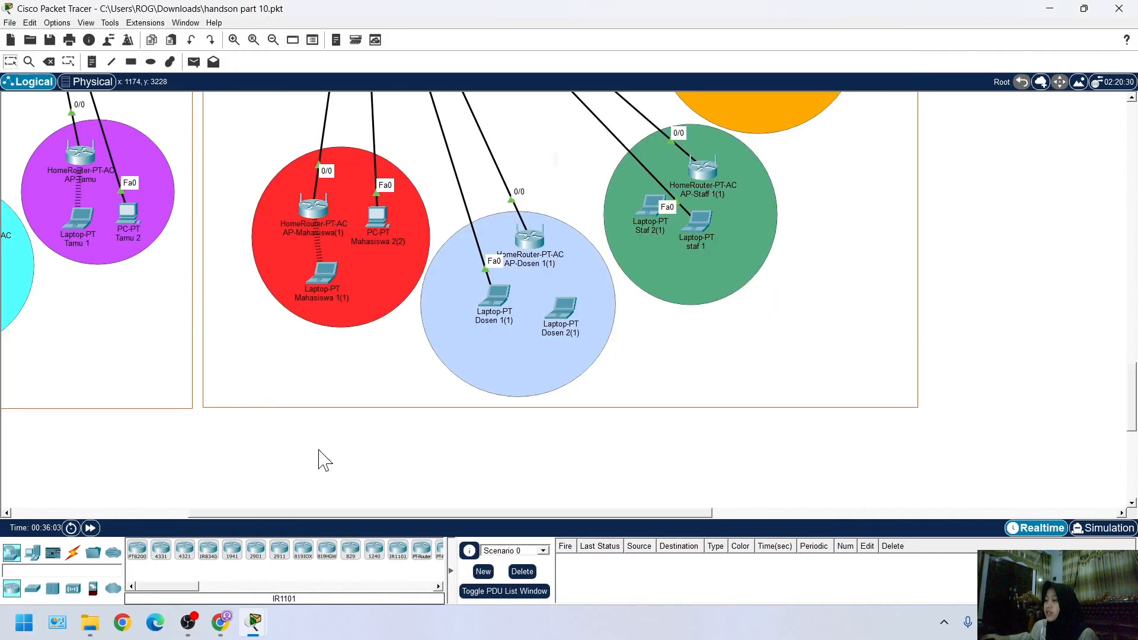
{"action": "scroll", "coordinate": [223, 490], "scroll_direction": "up", "scroll_amount": 3}
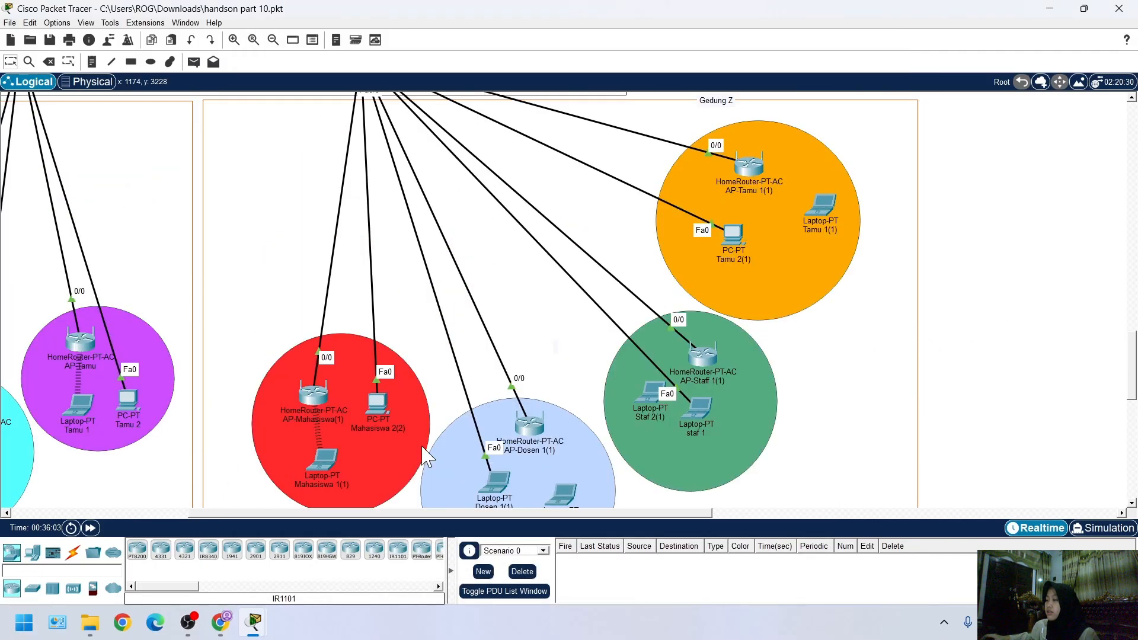
{"action": "scroll", "coordinate": [223, 478], "scroll_direction": "down", "scroll_amount": 6}
{"action": "scroll", "coordinate": [329, 483], "scroll_direction": "up", "scroll_amount": 6}
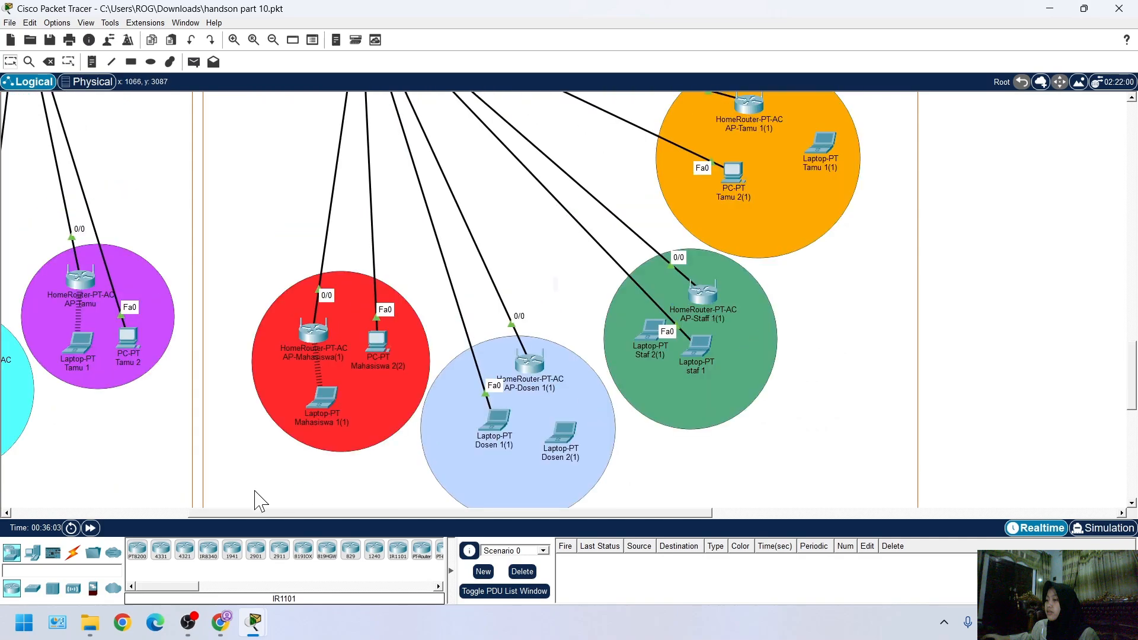
{"action": "scroll", "coordinate": [254, 498], "scroll_direction": "down", "scroll_amount": 2}
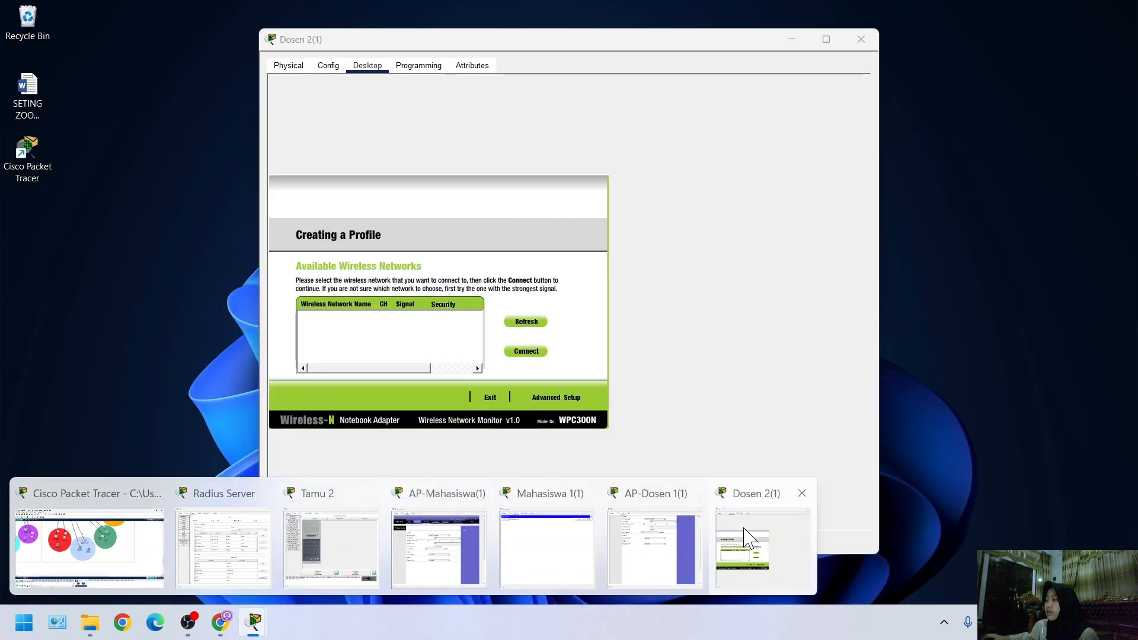
{"action": "left_click", "coordinate": [749, 536]}
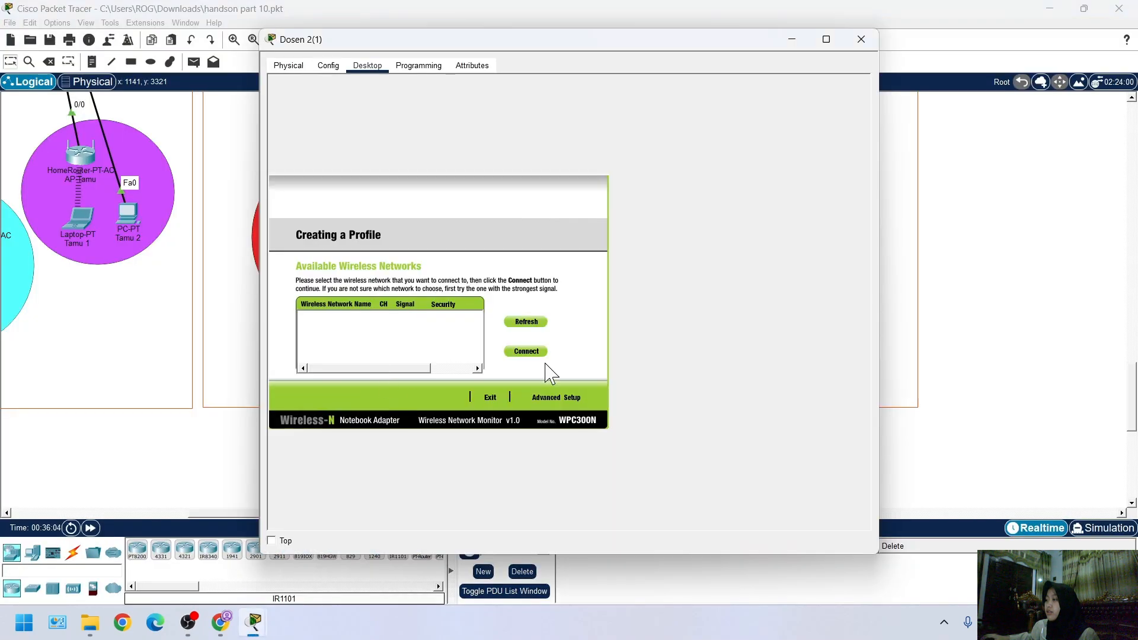
Leave and reopen the Default wireless profile of Dosen 2(1) to look for available networks again
{"action": "left_click", "coordinate": [491, 397]}
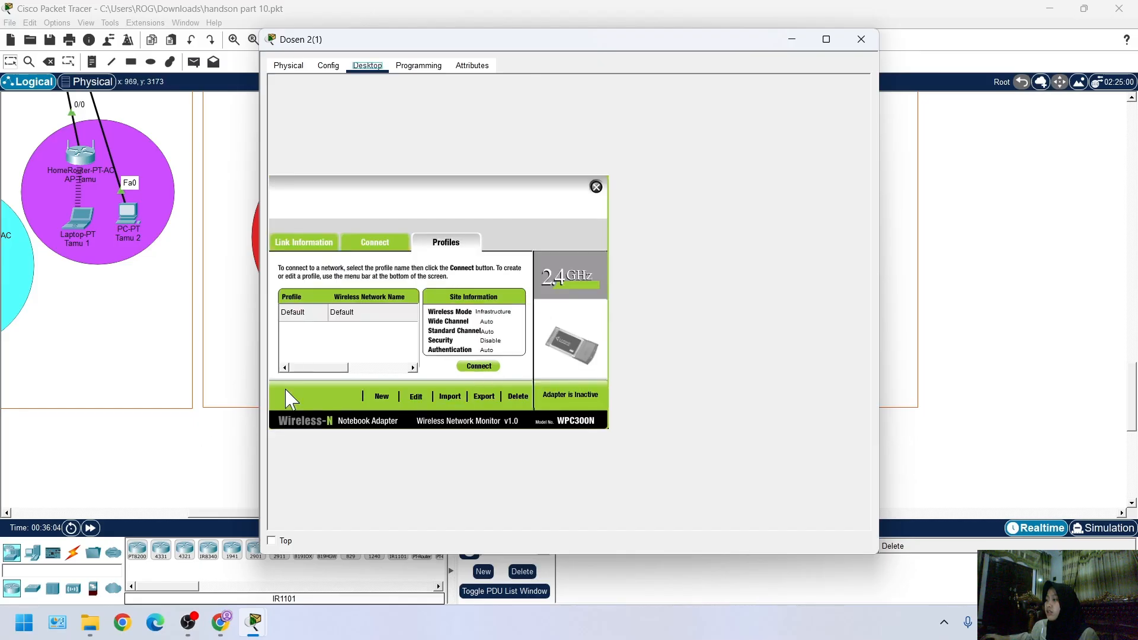
{"action": "left_click", "coordinate": [416, 397]}
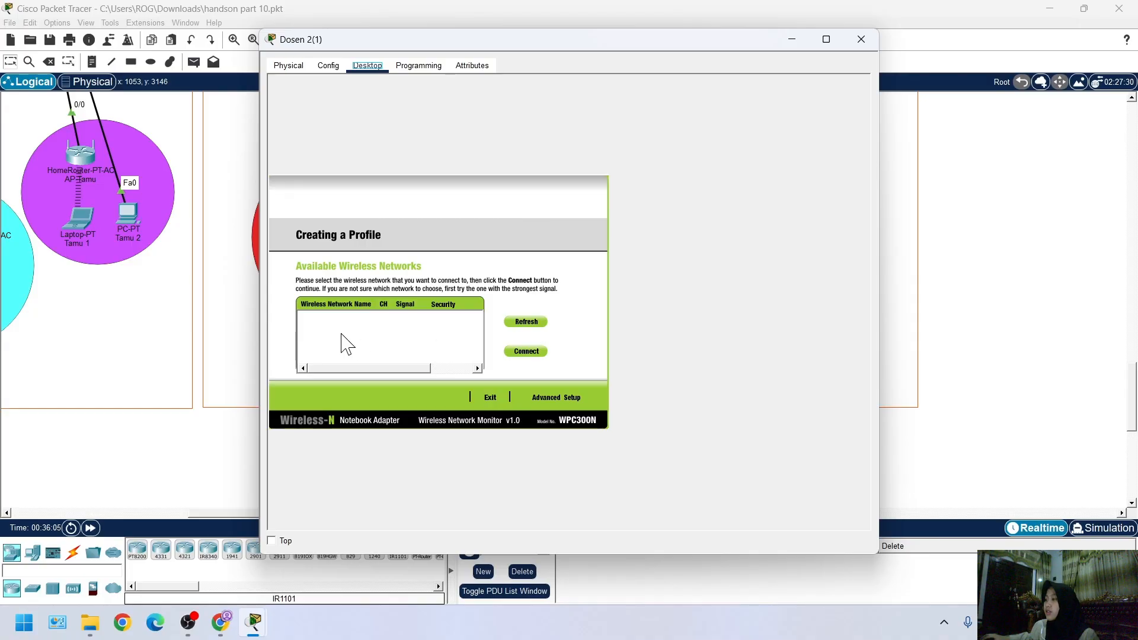
{"action": "left_click", "coordinate": [488, 394]}
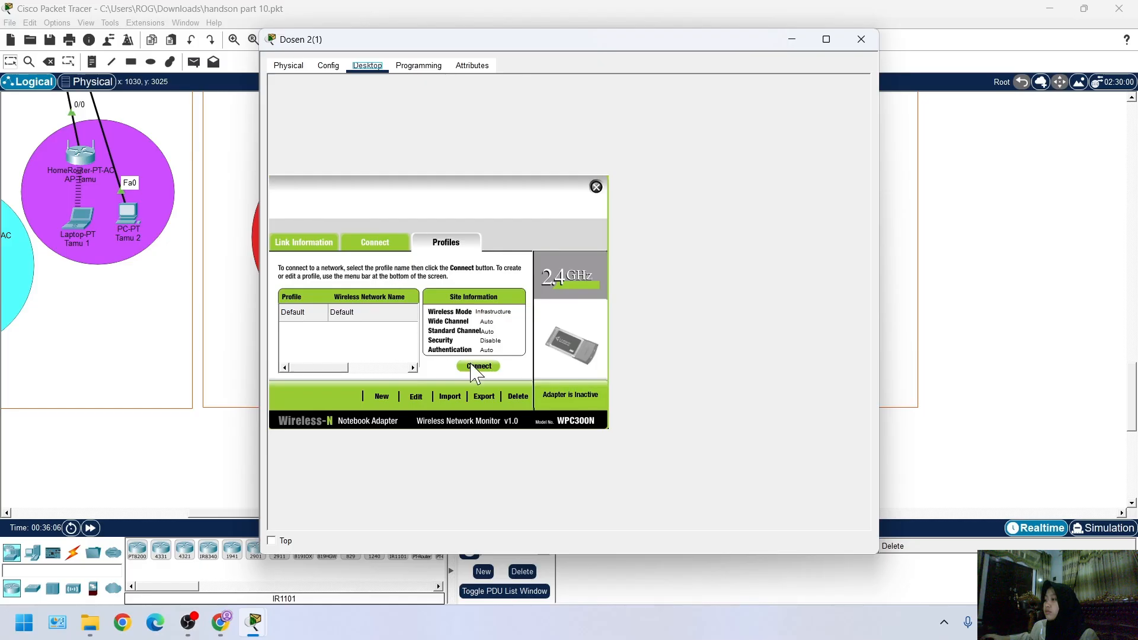
{"action": "left_click", "coordinate": [418, 396]}
{"action": "left_click", "coordinate": [438, 368]}
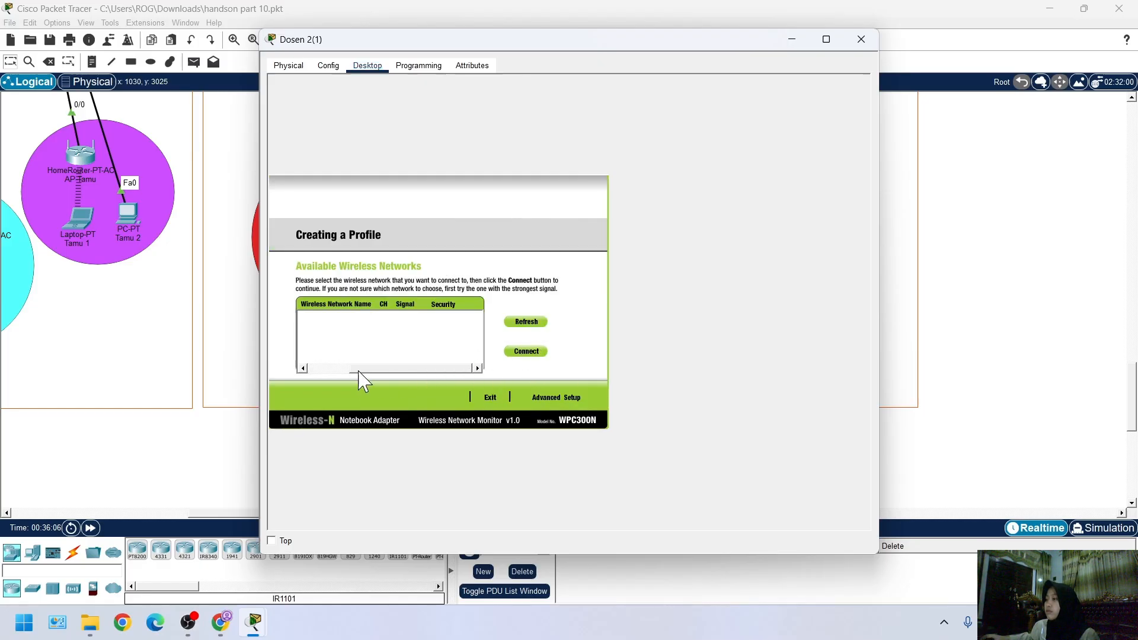
{"action": "scroll", "coordinate": [155, 313], "scroll_direction": "up", "scroll_amount": 3}
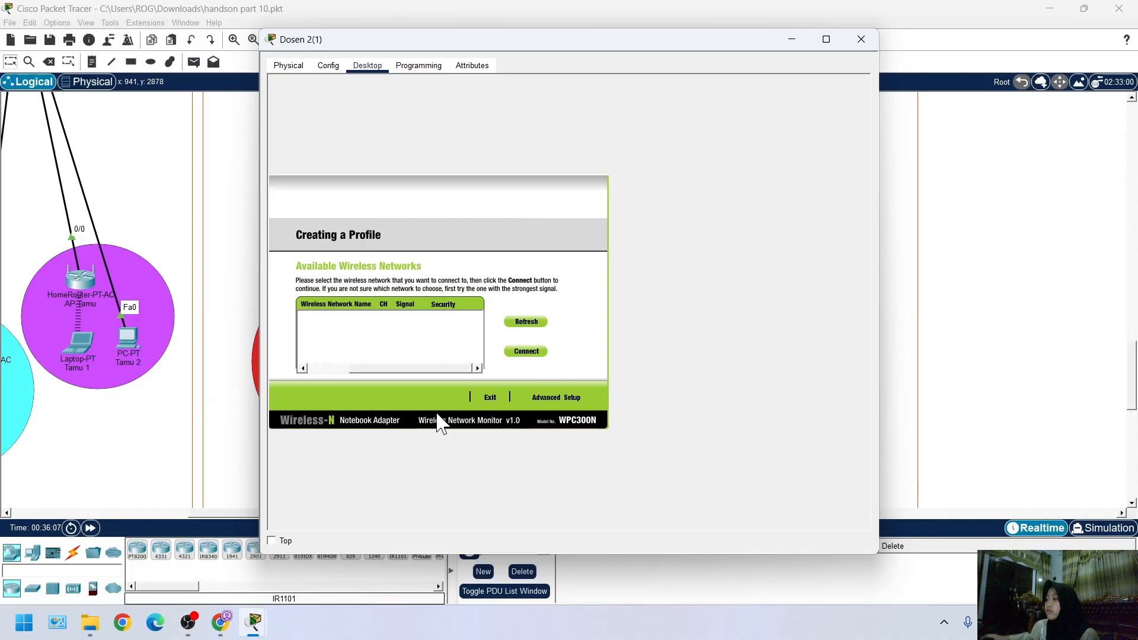
{"action": "scroll", "coordinate": [49, 389], "scroll_direction": "down", "scroll_amount": 5}
{"action": "scroll", "coordinate": [172, 421], "scroll_direction": "up", "scroll_amount": 5}
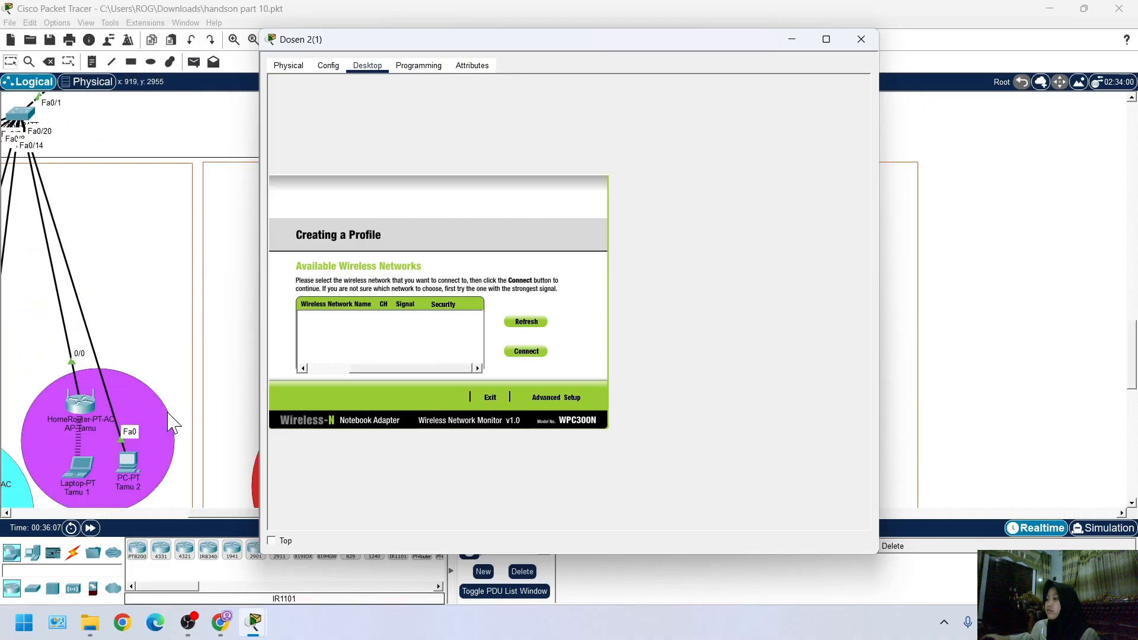
{"action": "scroll", "coordinate": [172, 422], "scroll_direction": "down", "scroll_amount": 2}
{"action": "scroll", "coordinate": [171, 422], "scroll_direction": "down", "scroll_amount": 8}
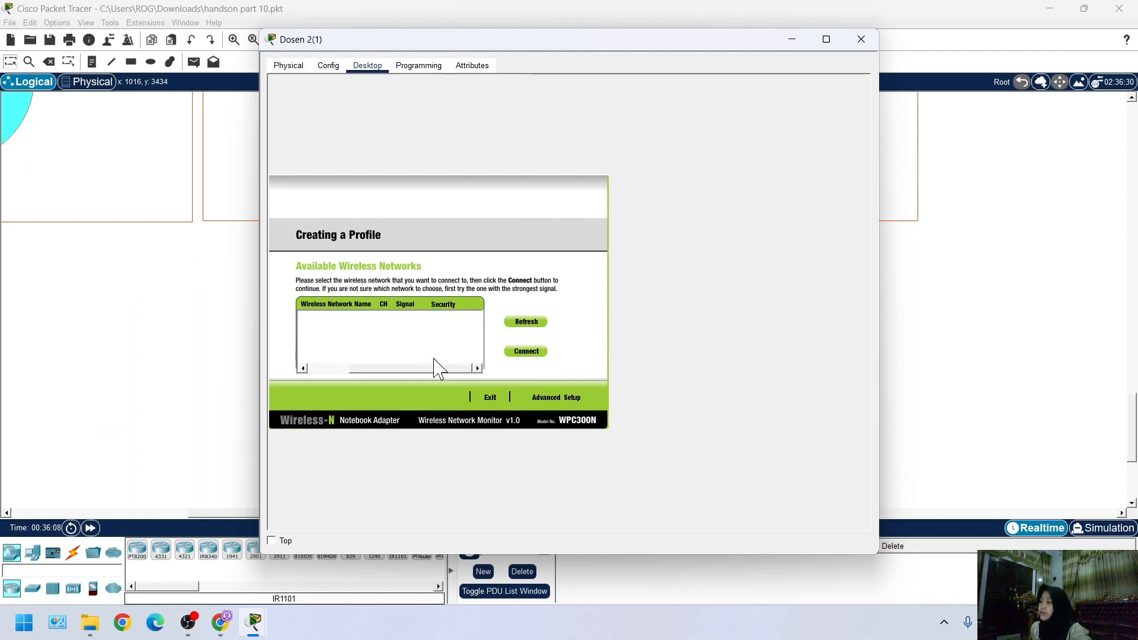
Check the Connect page and the Default profile's available networks once more, and close the wireless monitor on Dosen 2(1)
{"action": "left_click", "coordinate": [490, 397]}
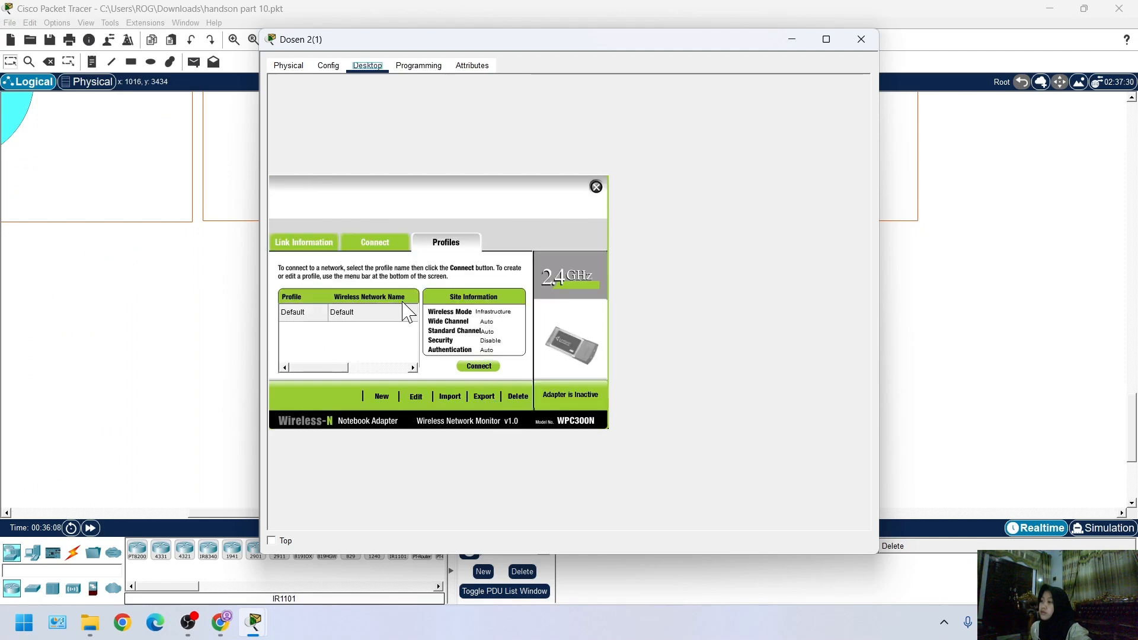
{"action": "left_click", "coordinate": [369, 244]}
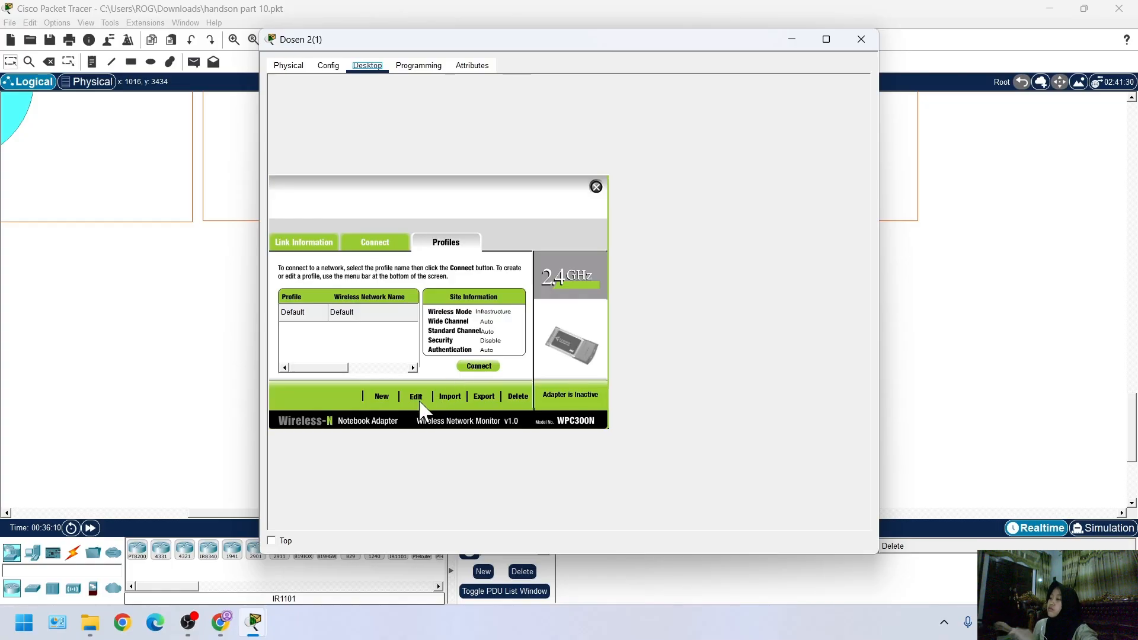
{"action": "left_click", "coordinate": [416, 397]}
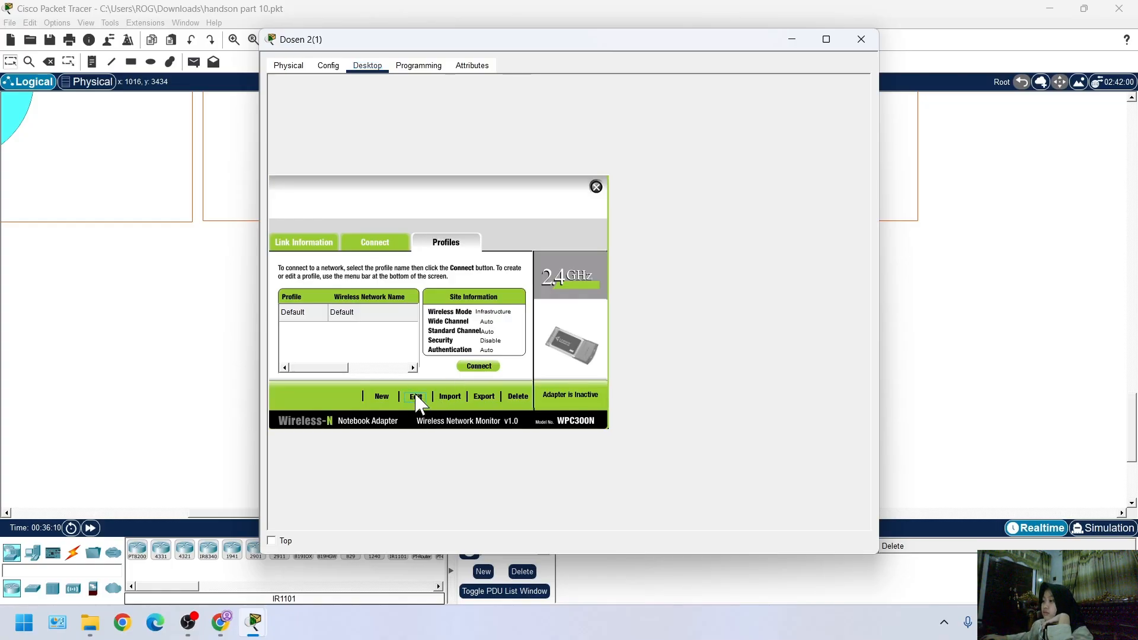
{"action": "left_click", "coordinate": [418, 399]}
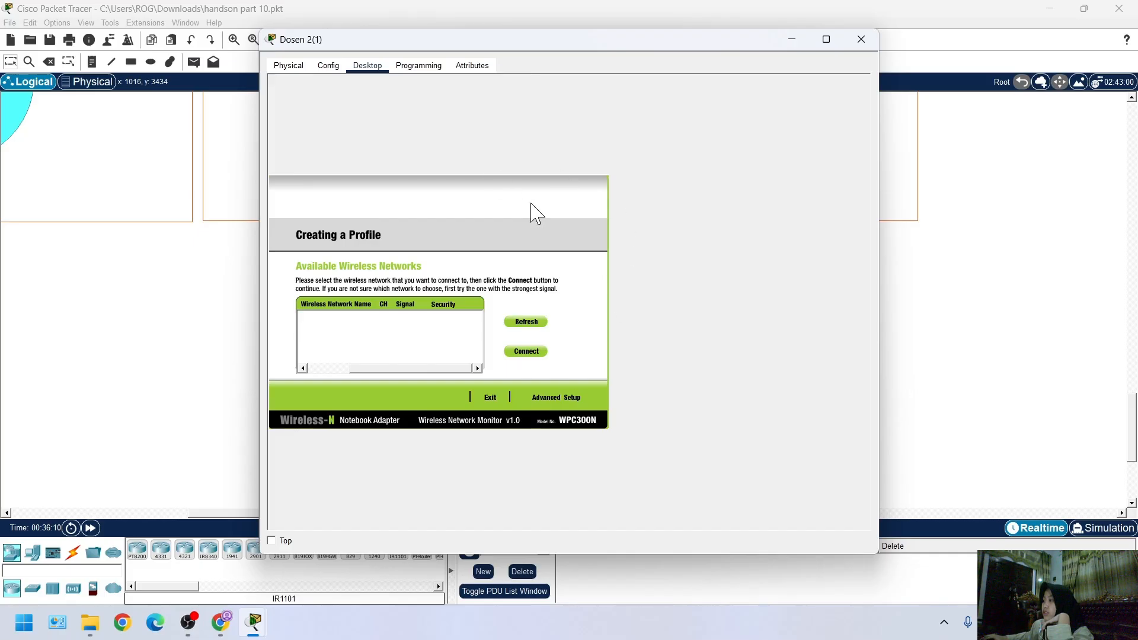
{"action": "left_click", "coordinate": [498, 400]}
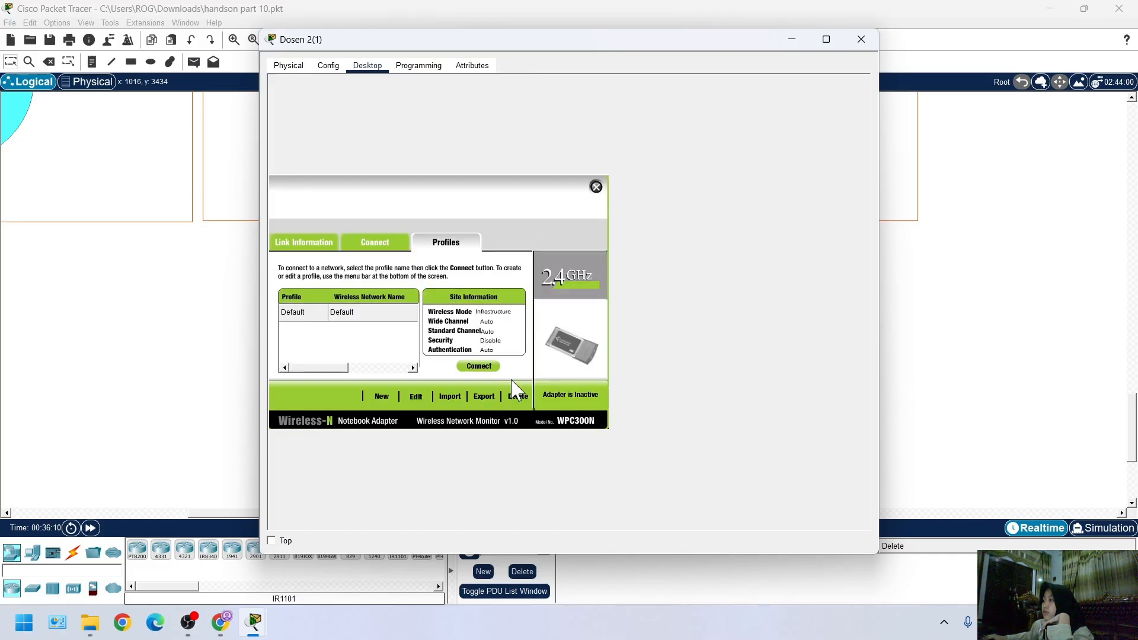
{"action": "left_click", "coordinate": [595, 188]}
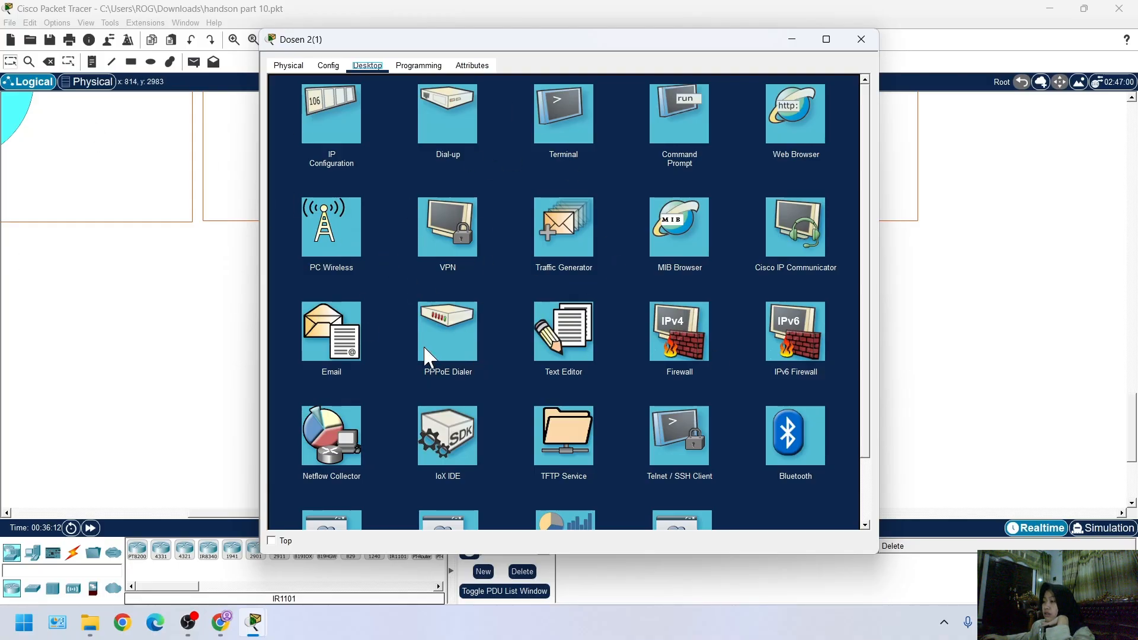
Try to open PC Wireless on laptop Dosen 1(1) and bring up that laptop's physical device view
{"action": "left_click", "coordinate": [178, 361]}
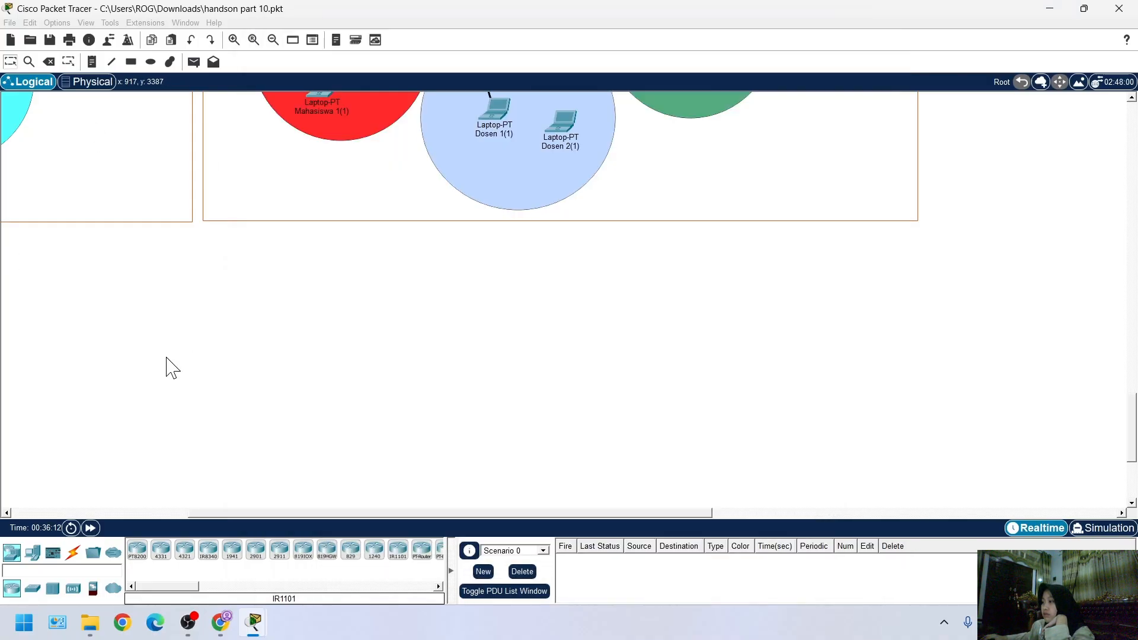
{"action": "scroll", "coordinate": [496, 357], "scroll_direction": "down", "scroll_amount": 2}
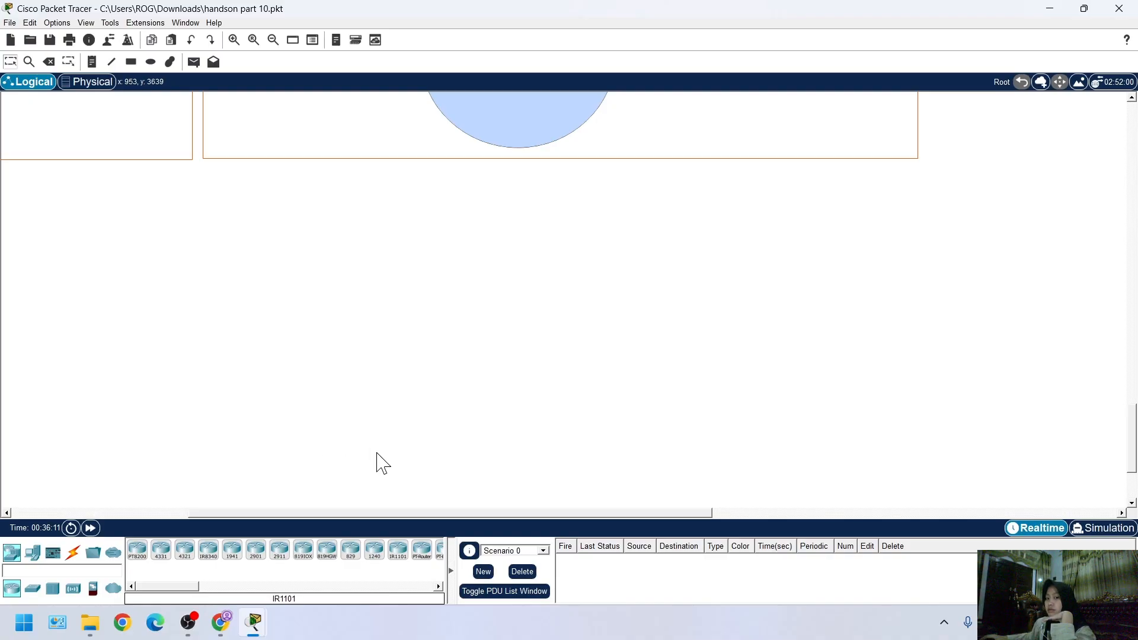
{"action": "scroll", "coordinate": [377, 463], "scroll_direction": "up", "scroll_amount": 4}
{"action": "scroll", "coordinate": [388, 434], "scroll_direction": "up", "scroll_amount": 1}
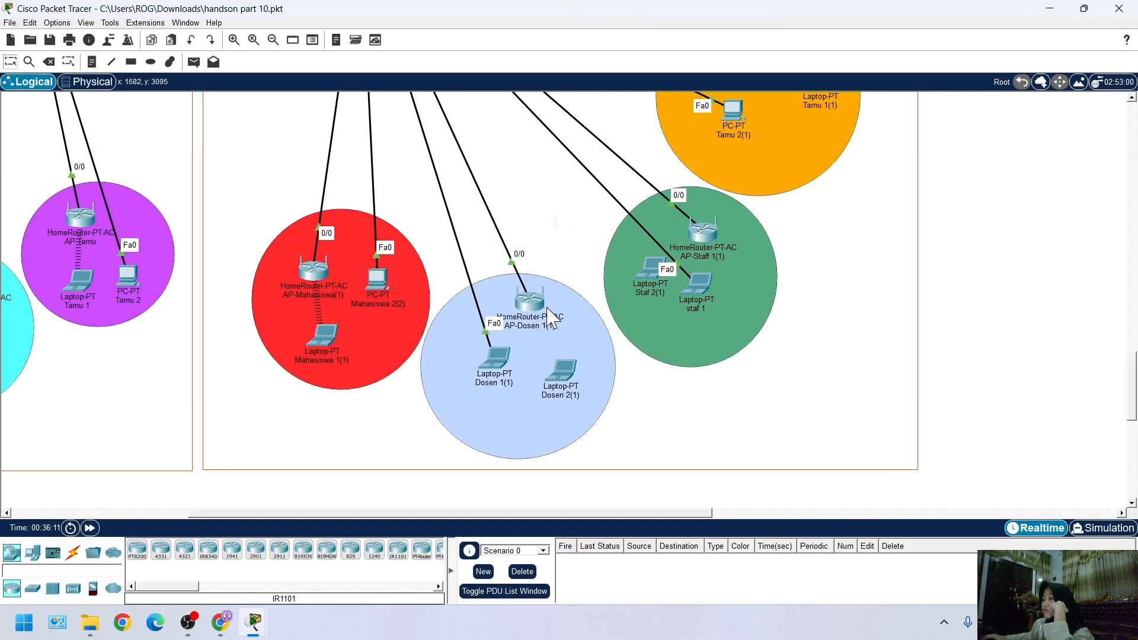
{"action": "mouse_move", "coordinate": [253, 628]}
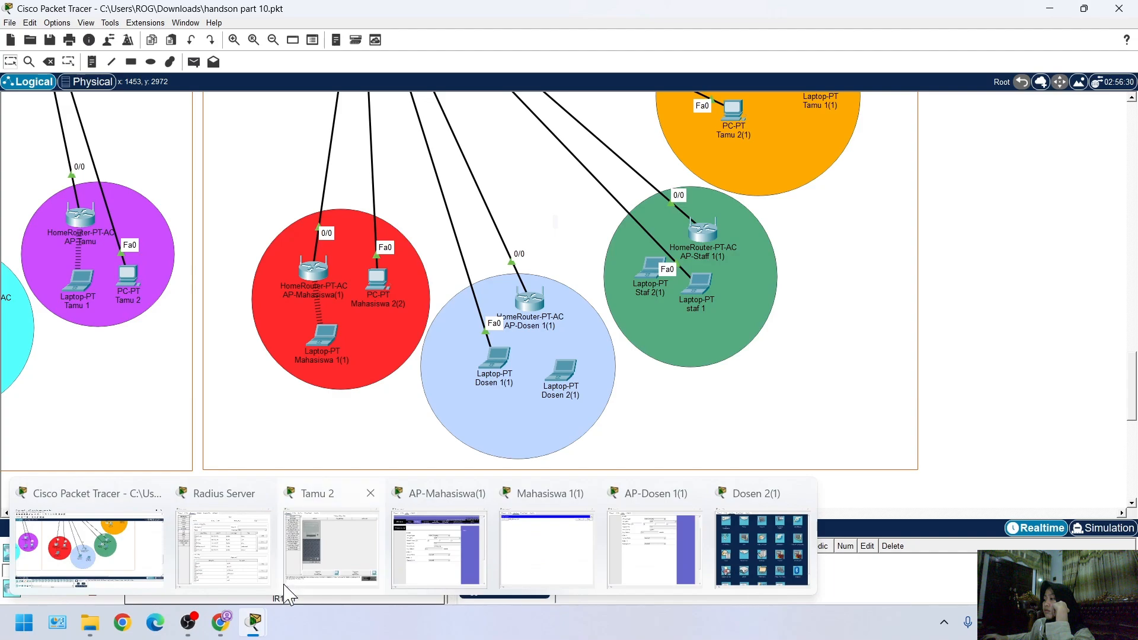
{"action": "mouse_move", "coordinate": [289, 592]}
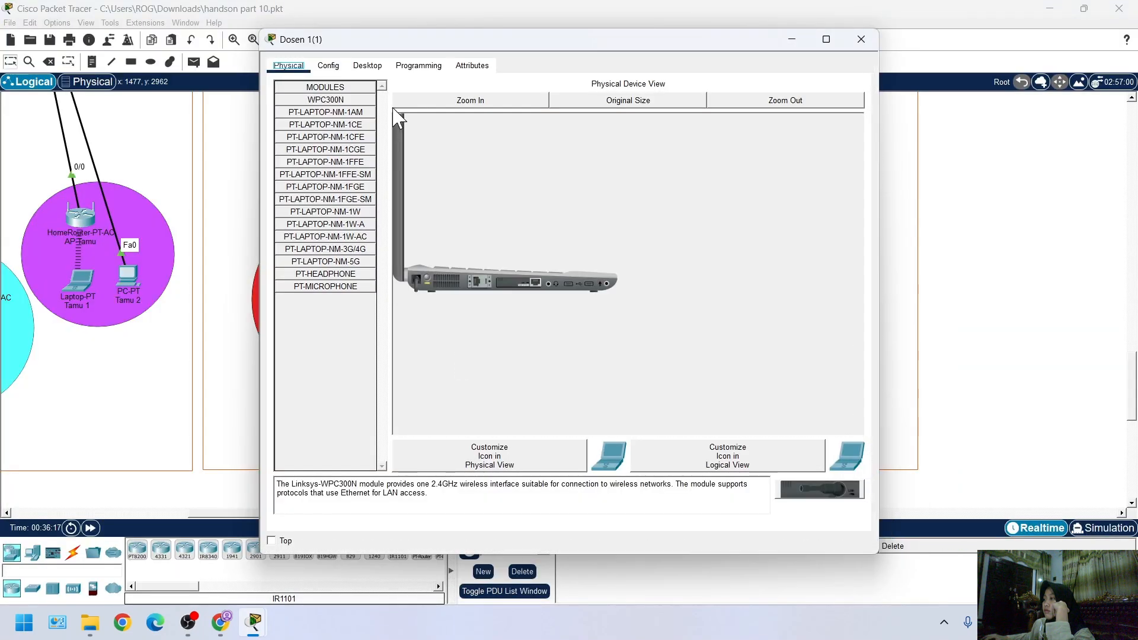
{"action": "left_click", "coordinate": [362, 67]}
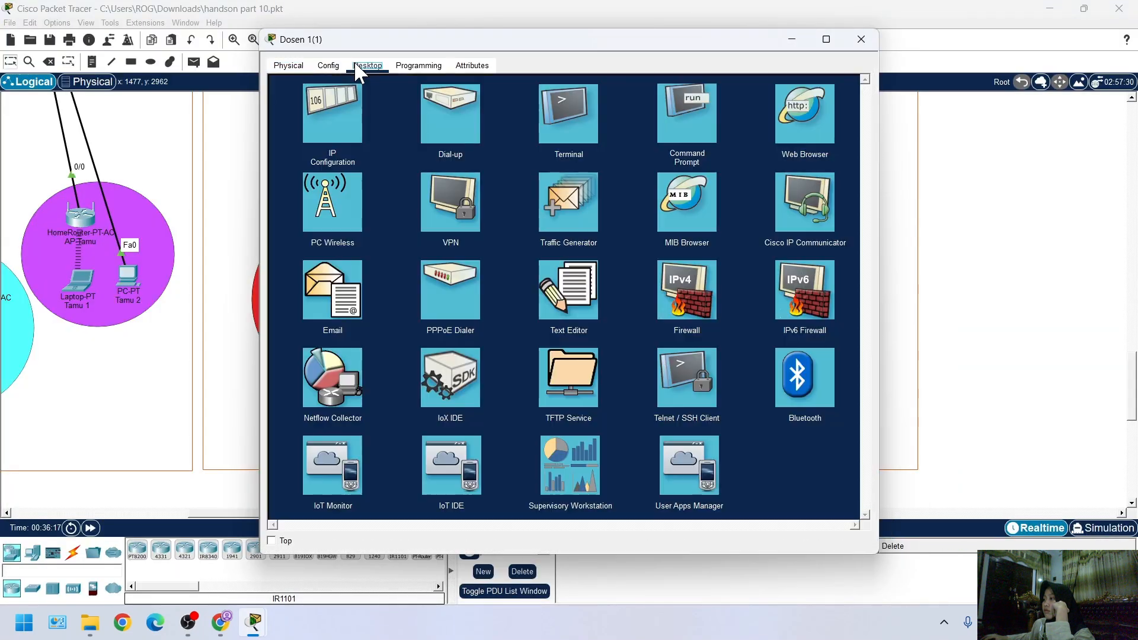
{"action": "left_click", "coordinate": [352, 239]}
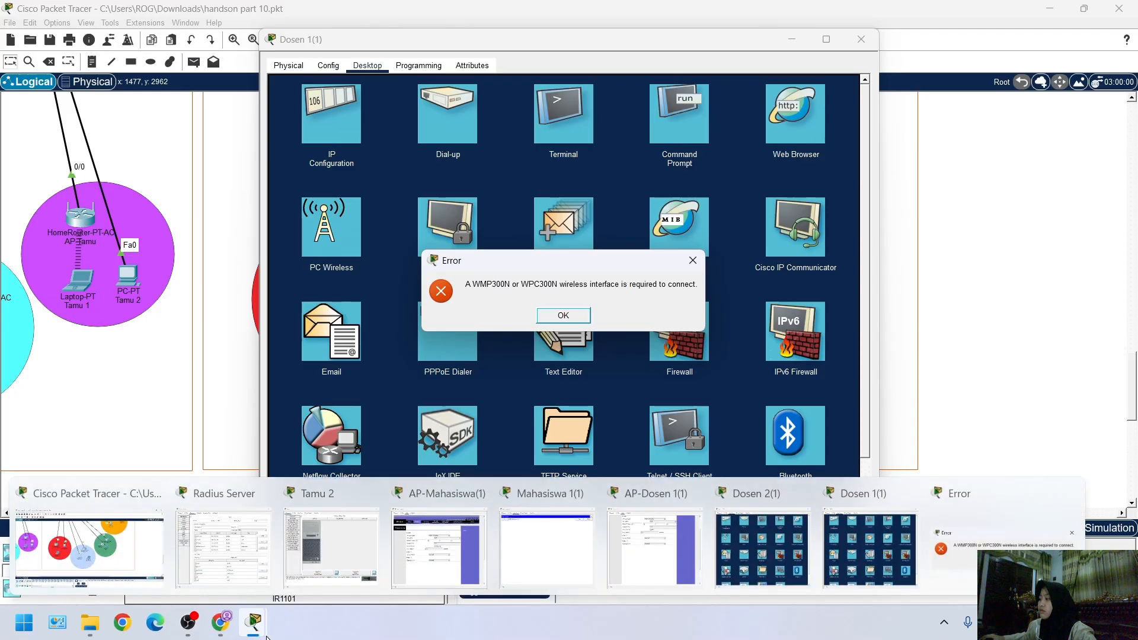
{"action": "key", "text": "Return"}
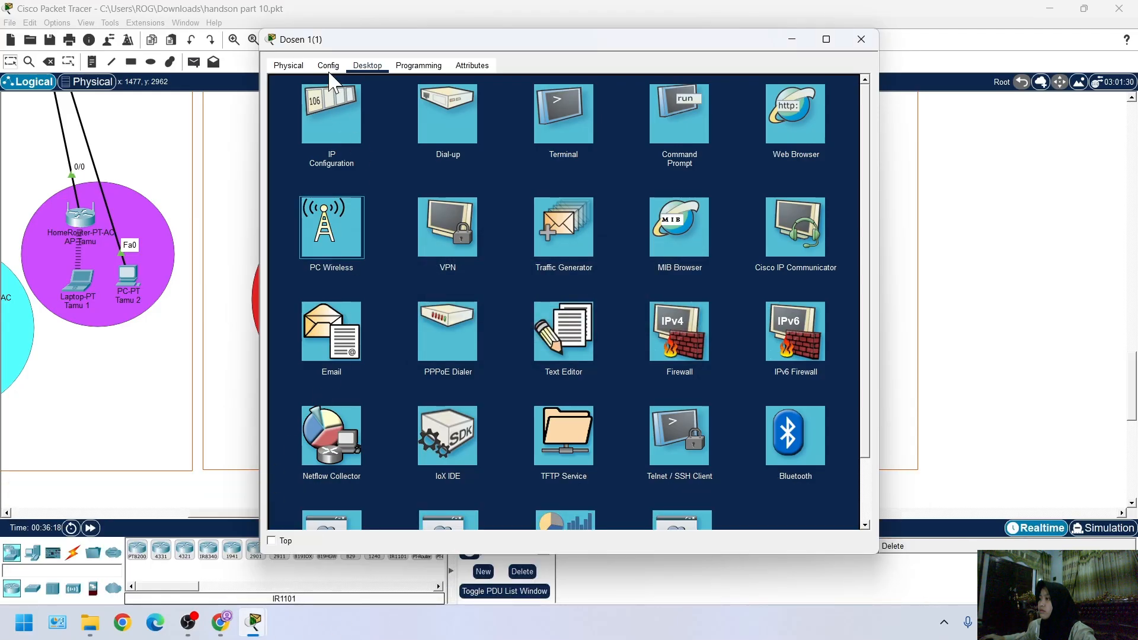
{"action": "left_click", "coordinate": [292, 68]}
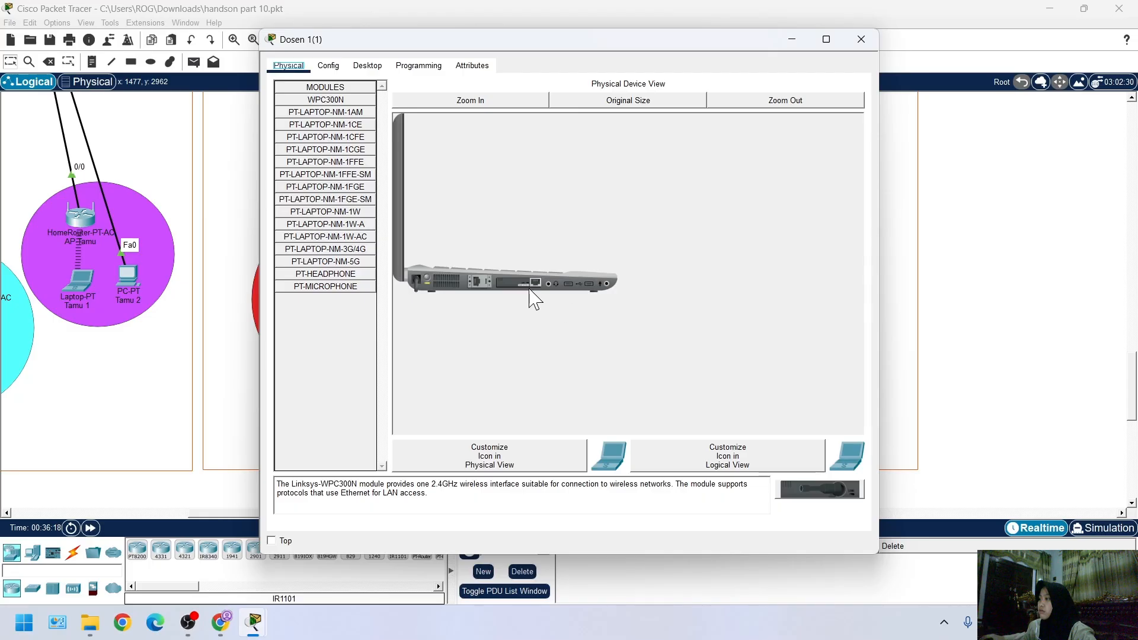
Power off laptop Dosen 1(1), replace its Ethernet module with the WPC300N wireless module, and power it back on
{"action": "left_click", "coordinate": [449, 102]}
{"action": "scroll", "coordinate": [482, 272], "scroll_direction": "down", "scroll_amount": 2}
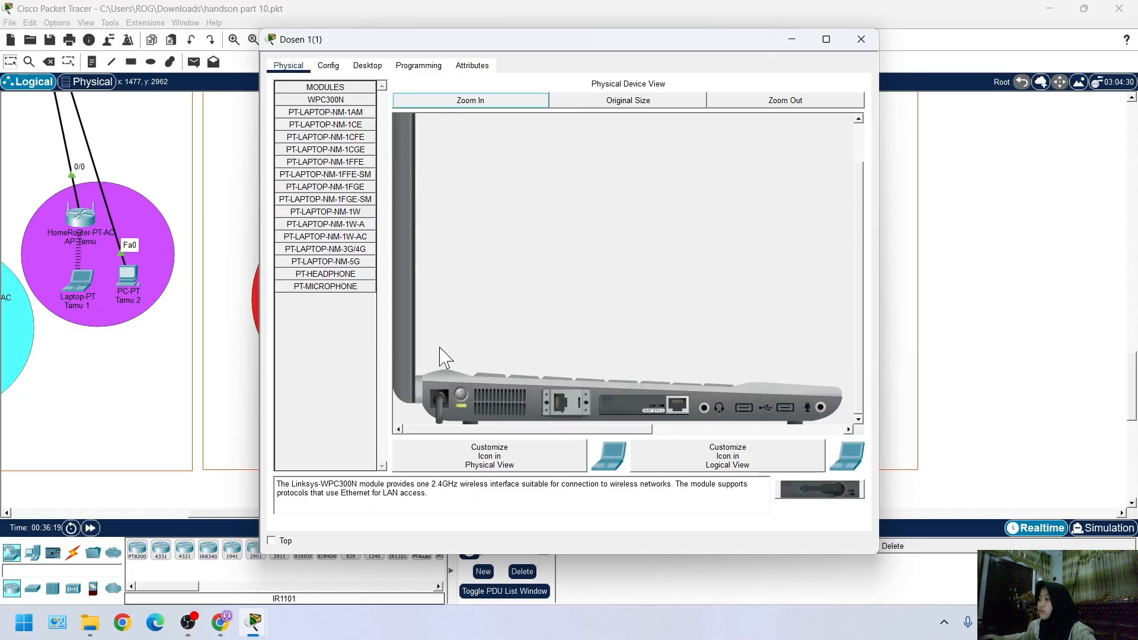
{"action": "left_click_drag", "start_coordinate": [637, 412], "coordinate": [353, 303]}
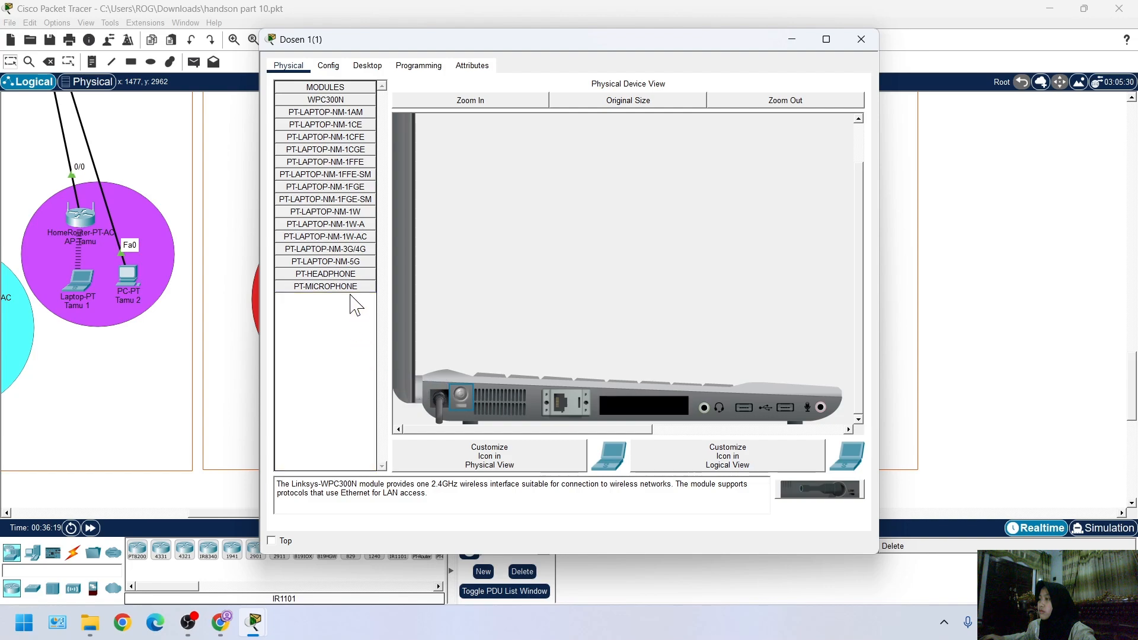
{"action": "left_click", "coordinate": [330, 98]}
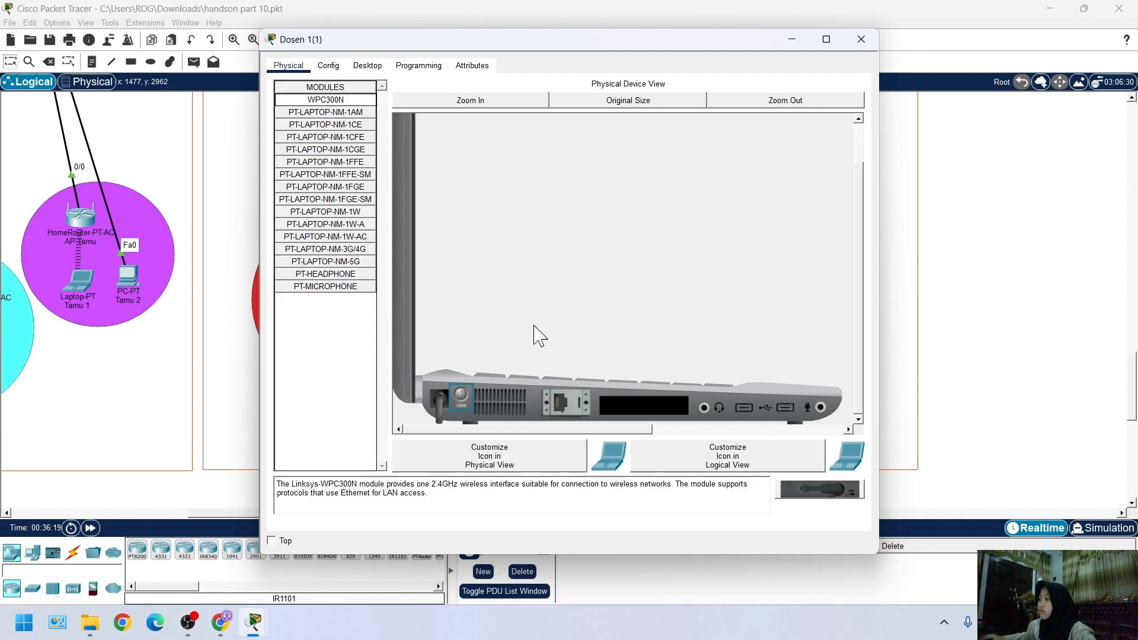
{"action": "left_click_drag", "start_coordinate": [334, 101], "coordinate": [644, 399]}
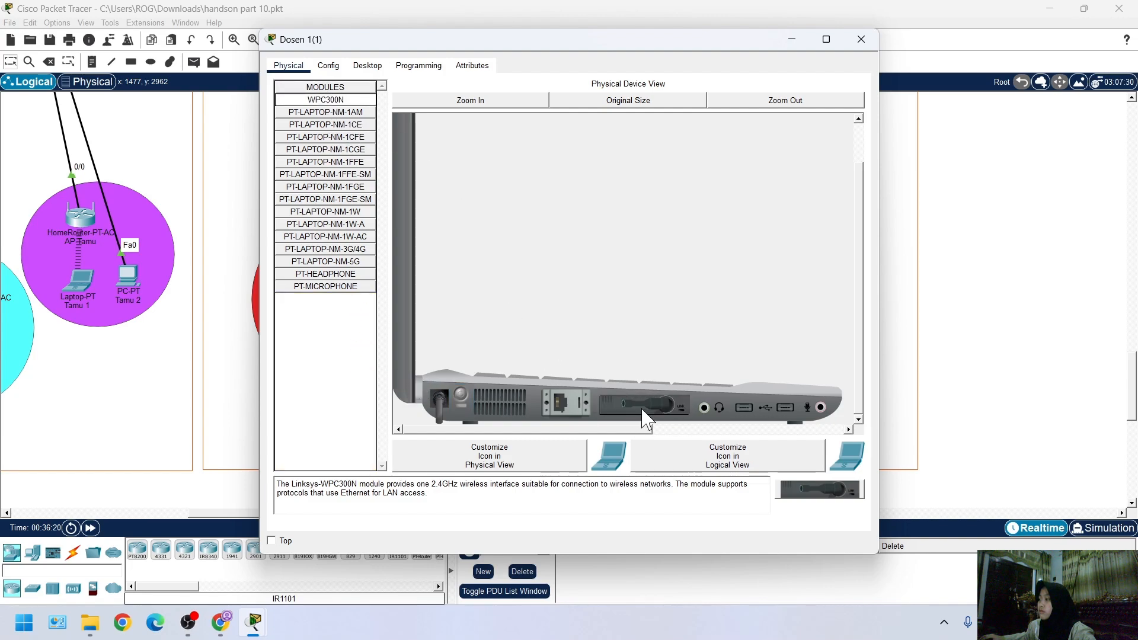
Open PC Wireless on Dosen 1(1), edit its Default profile and refresh the list of available wireless networks
{"action": "left_click", "coordinate": [367, 66]}
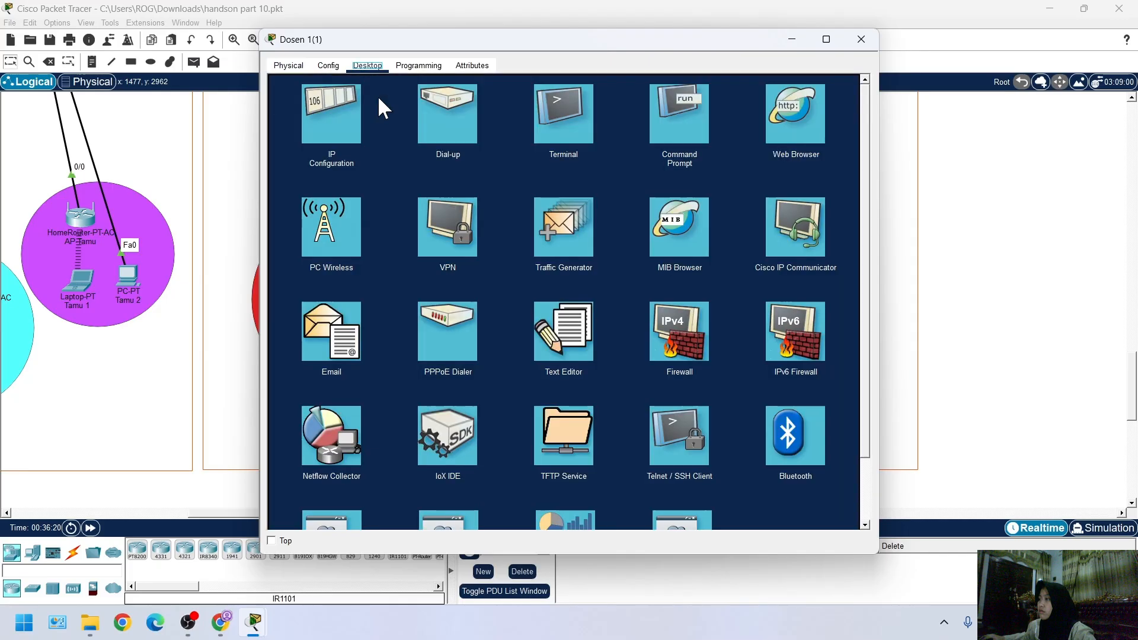
{"action": "left_click", "coordinate": [337, 231]}
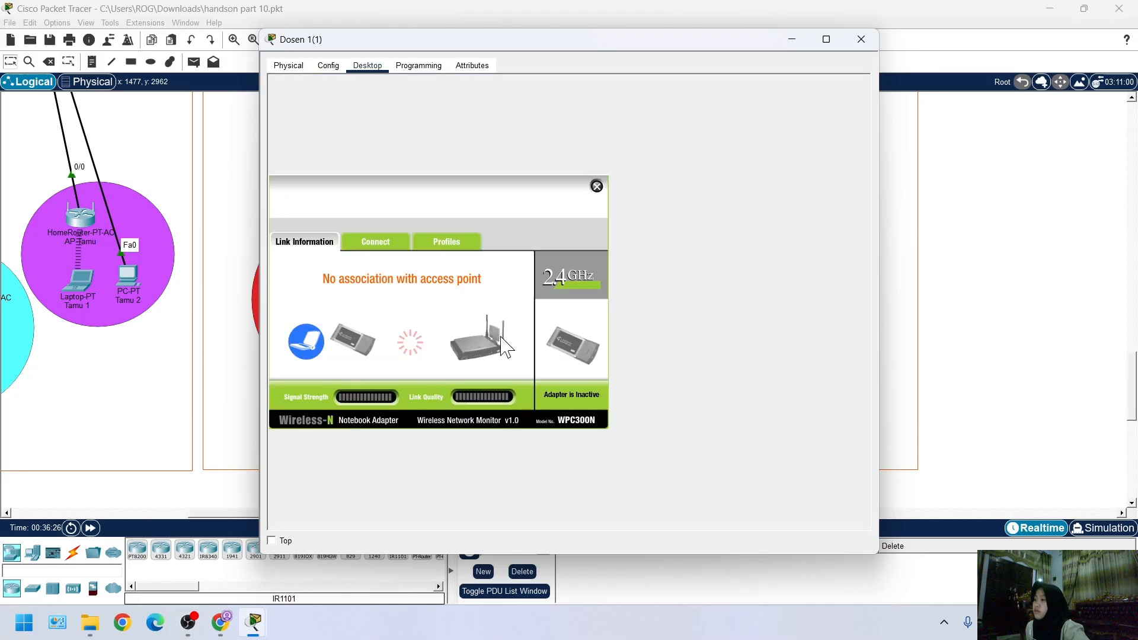
{"action": "left_click", "coordinate": [444, 242]}
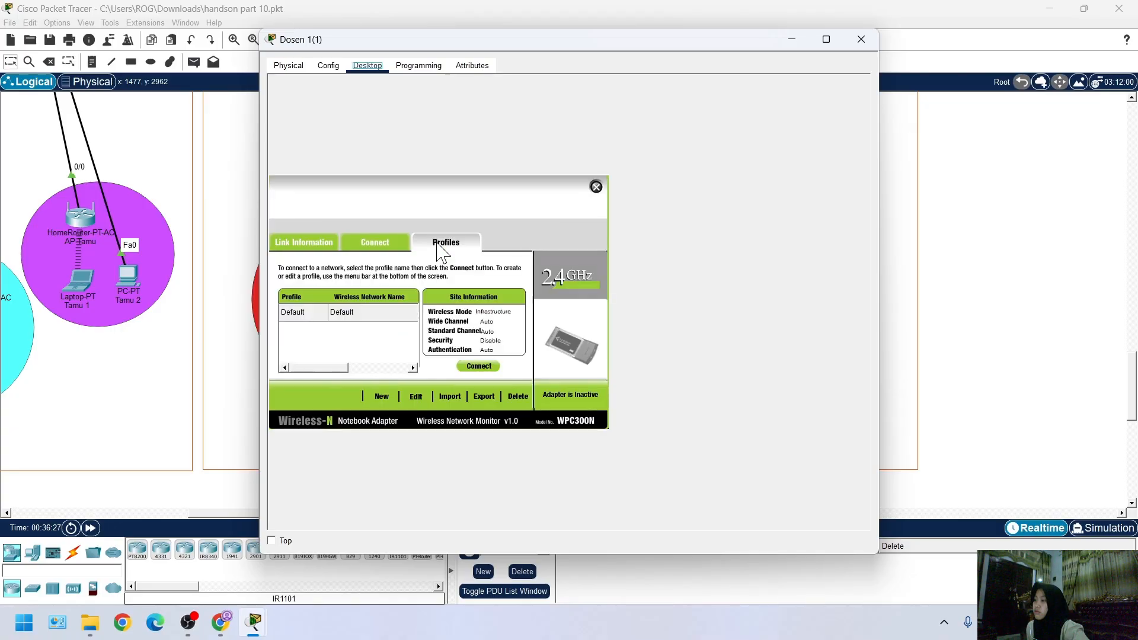
{"action": "left_click", "coordinate": [416, 397]}
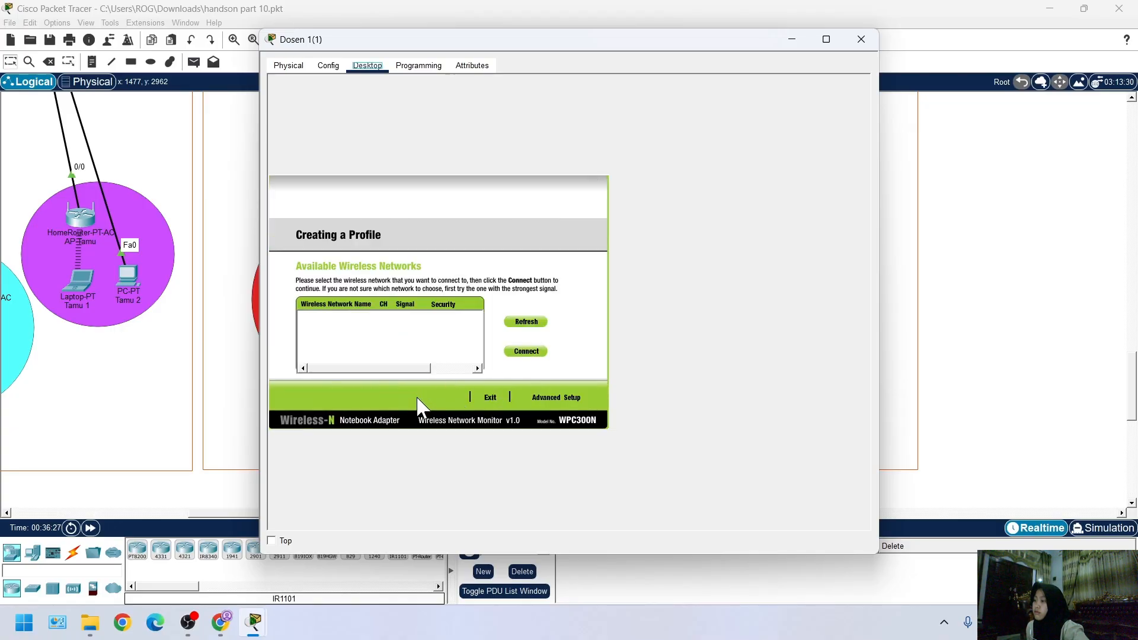
{"action": "left_click", "coordinate": [510, 322]}
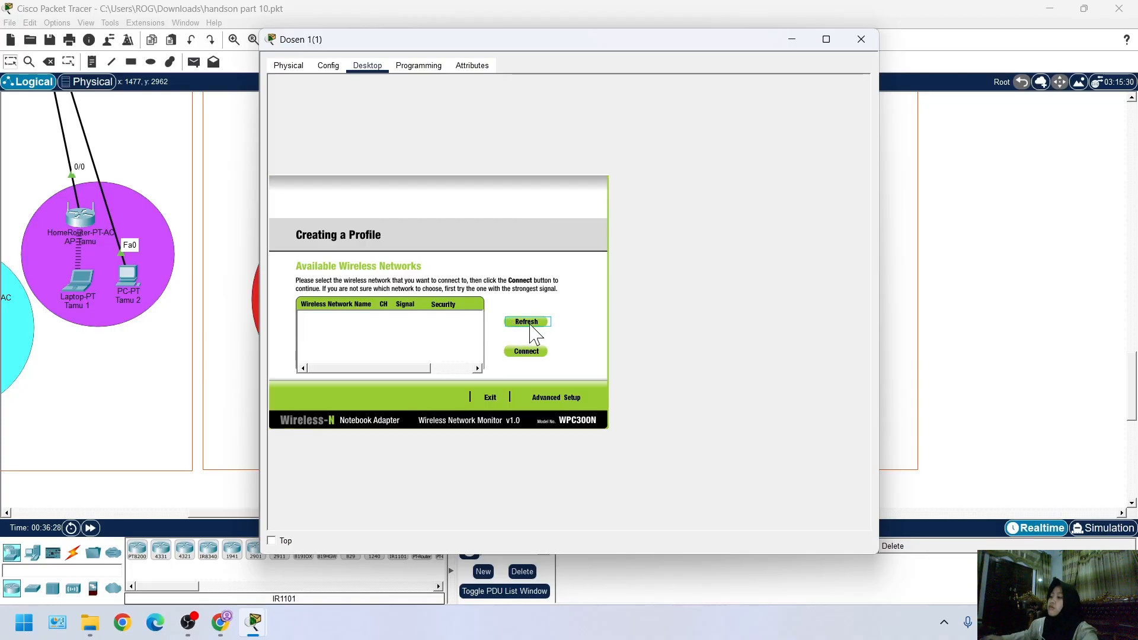
Bring up the Radius Server's AAA settings, select the AP-Dosen1 client entry, and place the Dosen 1(1) window beside it for comparison
{"action": "mouse_move", "coordinate": [254, 622]}
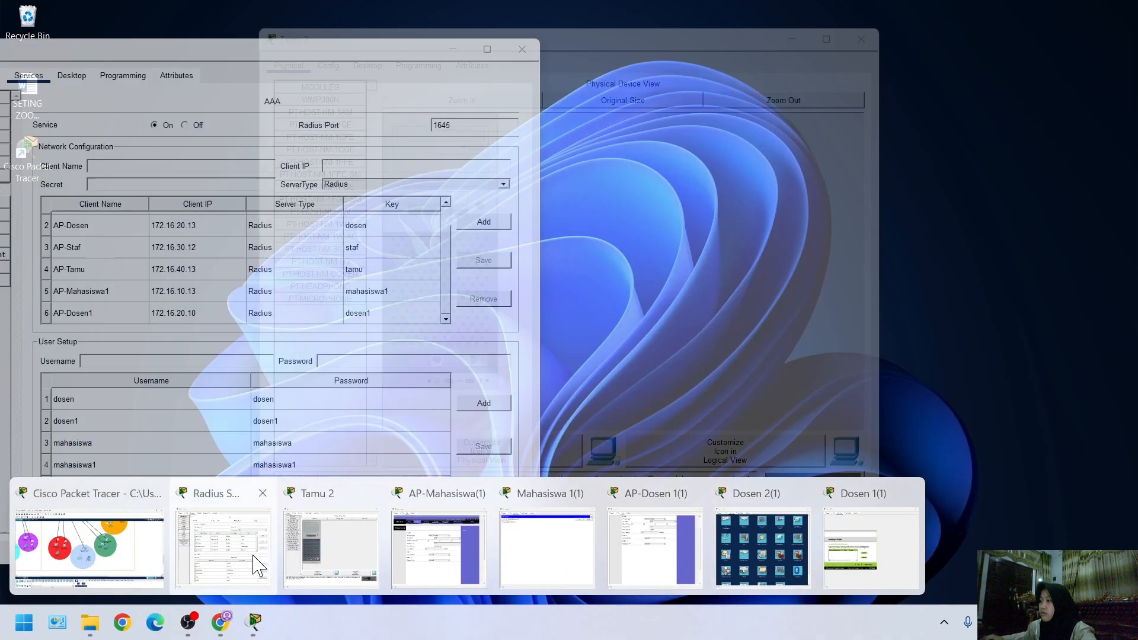
{"action": "left_click", "coordinate": [253, 556]}
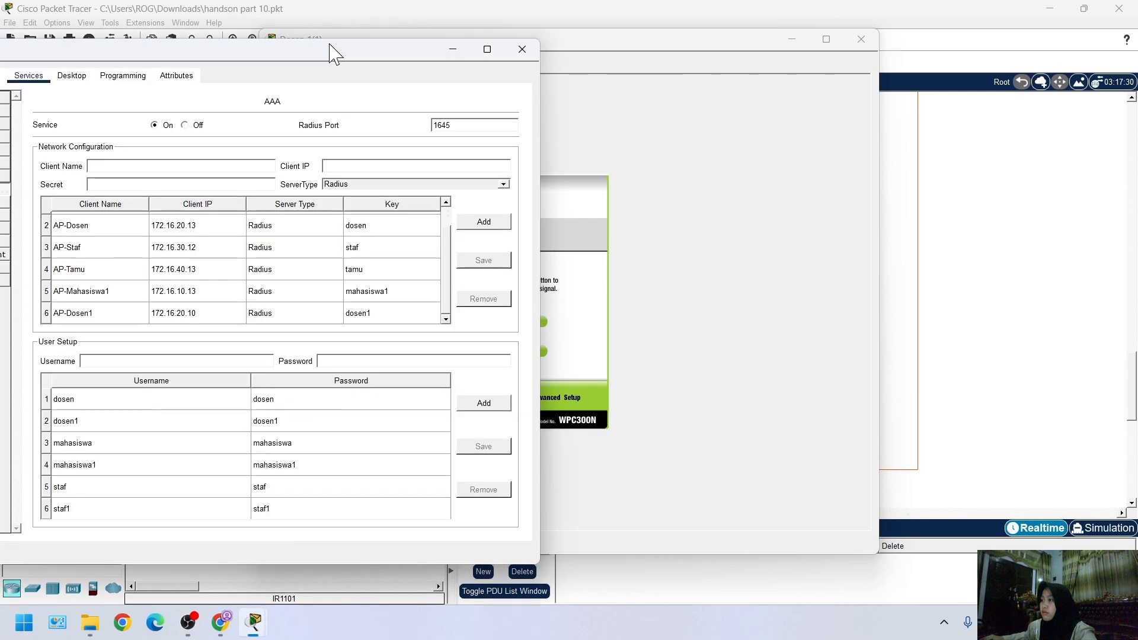
{"action": "left_click", "coordinate": [204, 320]}
{"action": "left_click", "coordinate": [698, 323]}
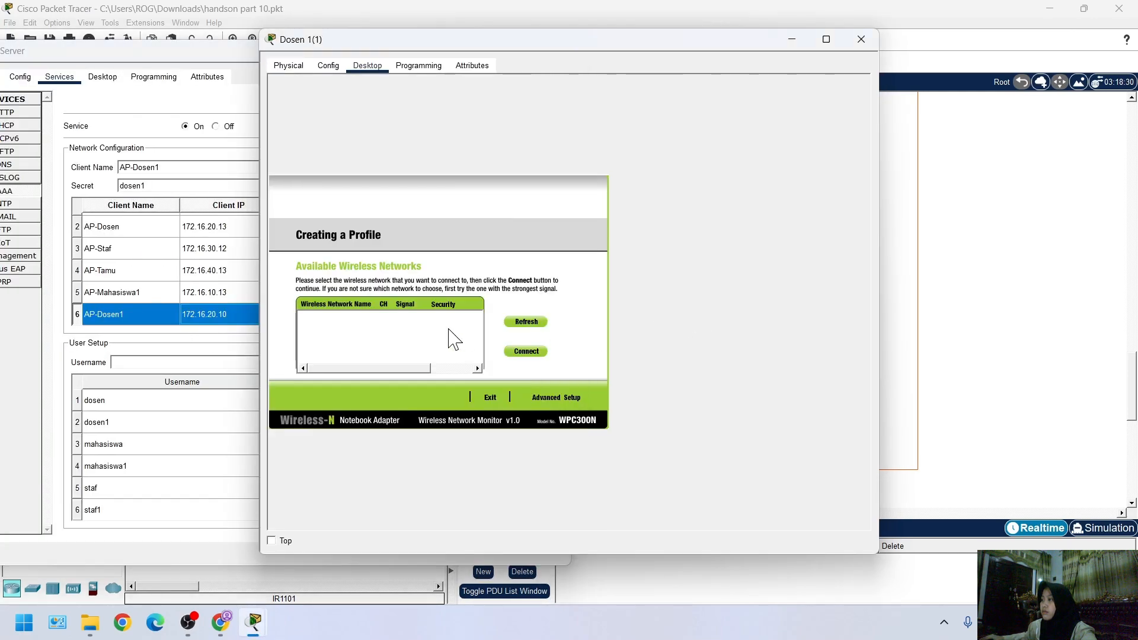
{"action": "left_click_drag", "start_coordinate": [396, 40], "coordinate": [718, 80]}
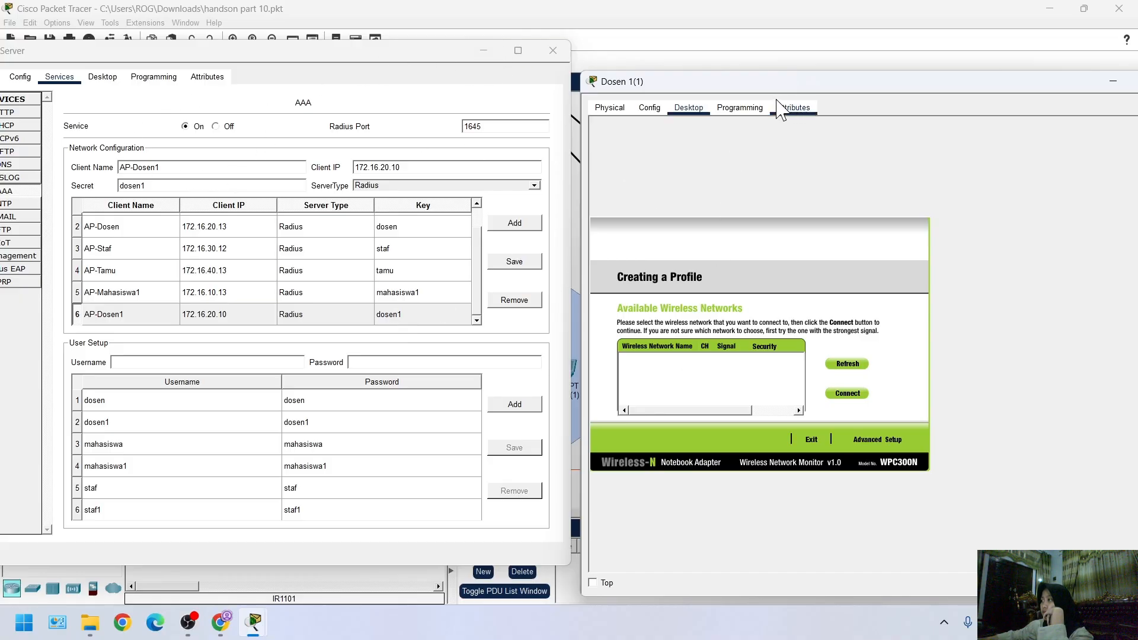
Examine the Gedung Z topology around AP-Dosen 1(1) for wireless links, and briefly check laptop Dosen 1(1)'s desktop applications
{"action": "left_click", "coordinate": [652, 58]}
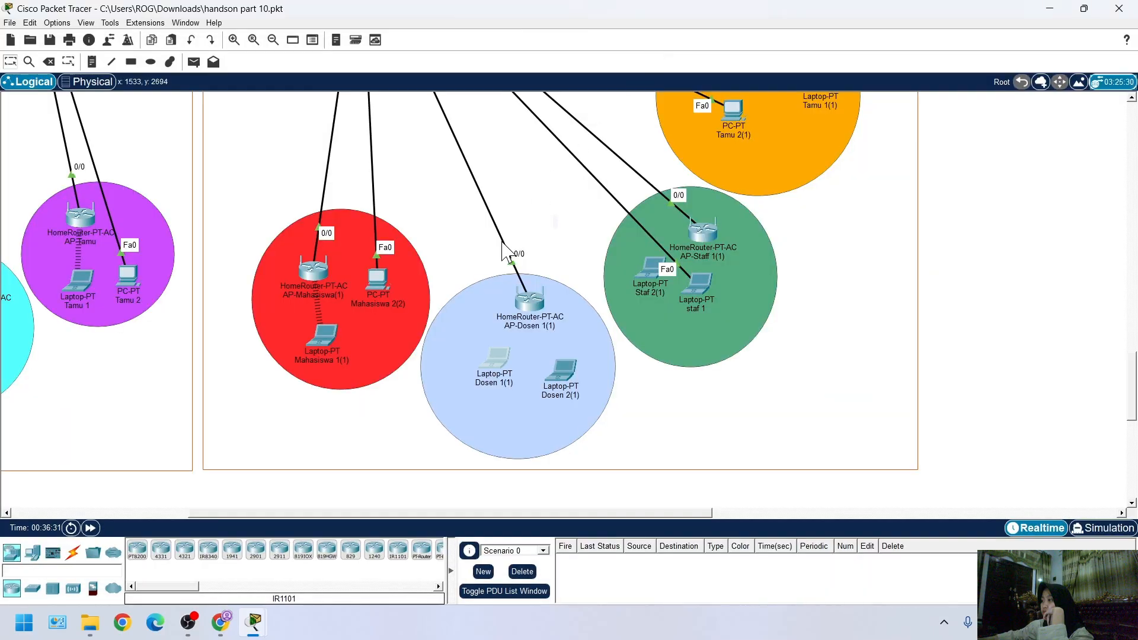
{"action": "scroll", "coordinate": [1107, 363], "scroll_direction": "up", "scroll_amount": 2}
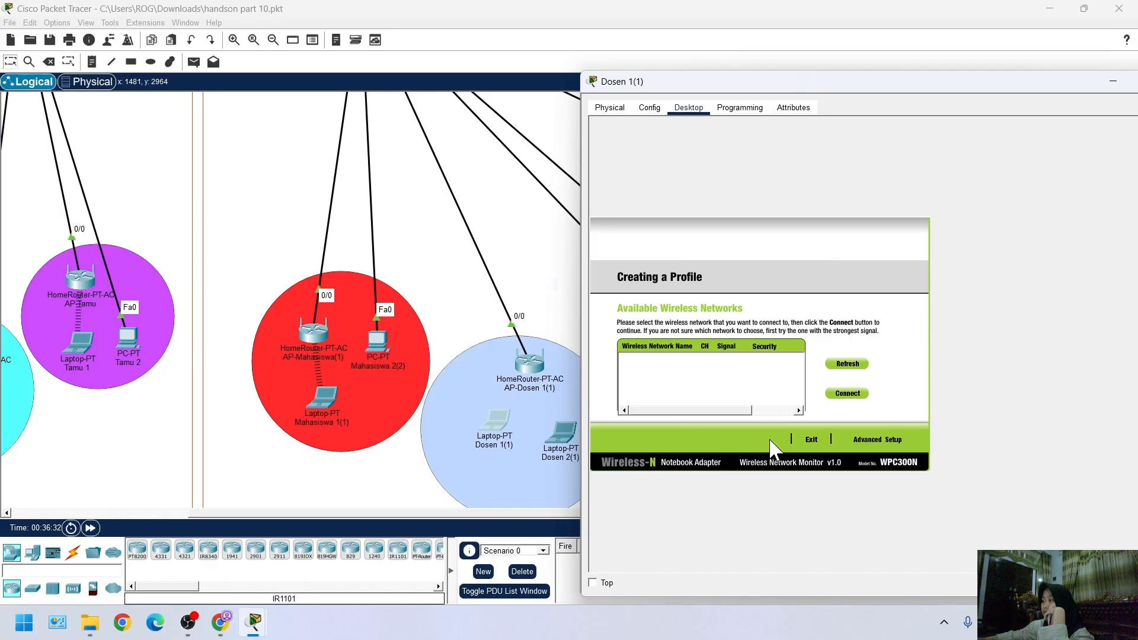
{"action": "left_click_drag", "start_coordinate": [925, 82], "coordinate": [673, 113]}
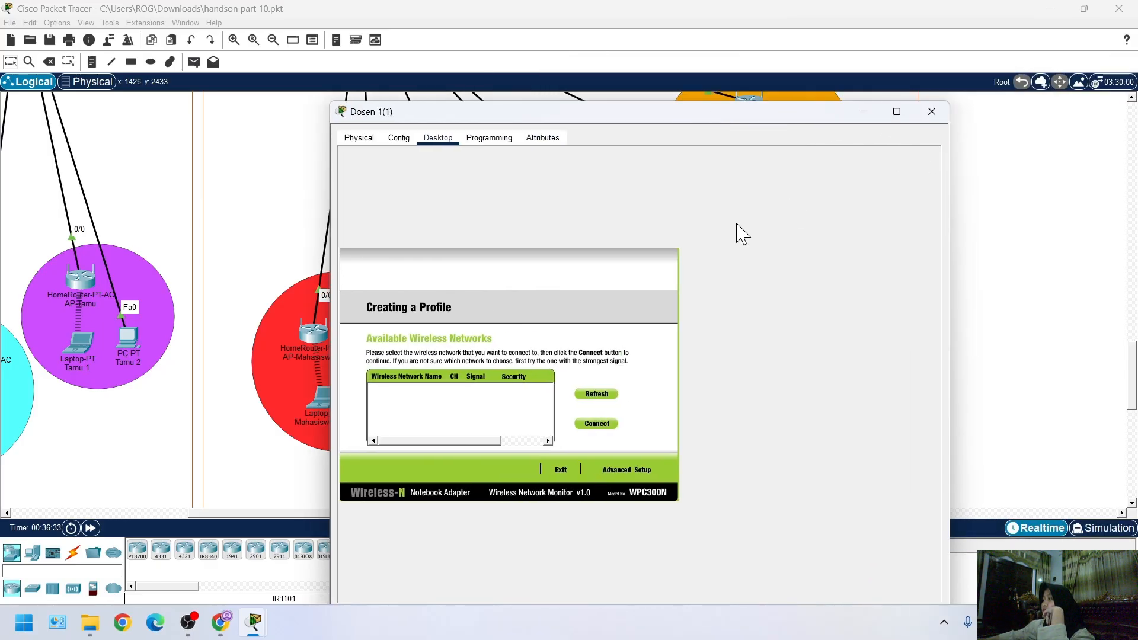
{"action": "scroll", "coordinate": [613, 358], "scroll_direction": "up", "scroll_amount": 3}
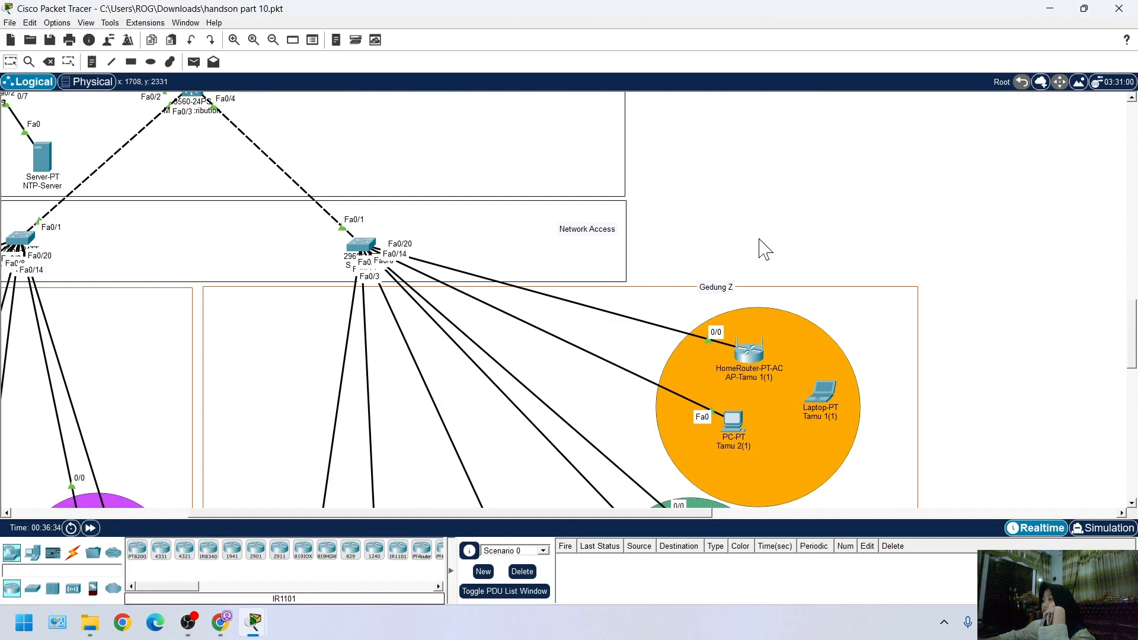
{"action": "scroll", "coordinate": [544, 416], "scroll_direction": "down", "scroll_amount": 5}
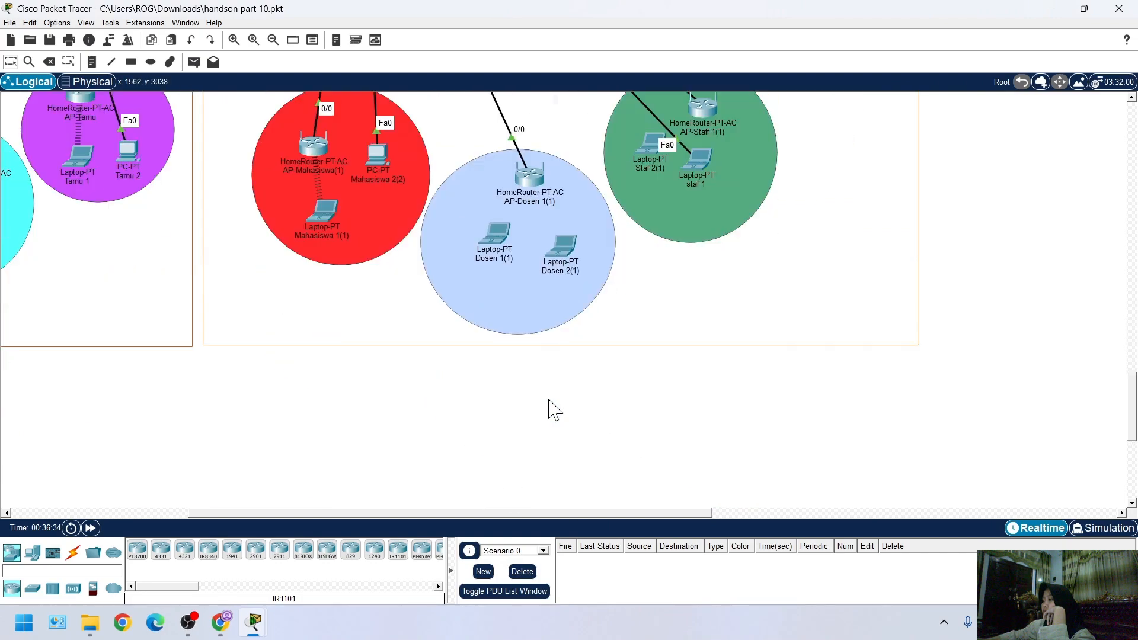
{"action": "scroll", "coordinate": [535, 417], "scroll_direction": "up", "scroll_amount": 3}
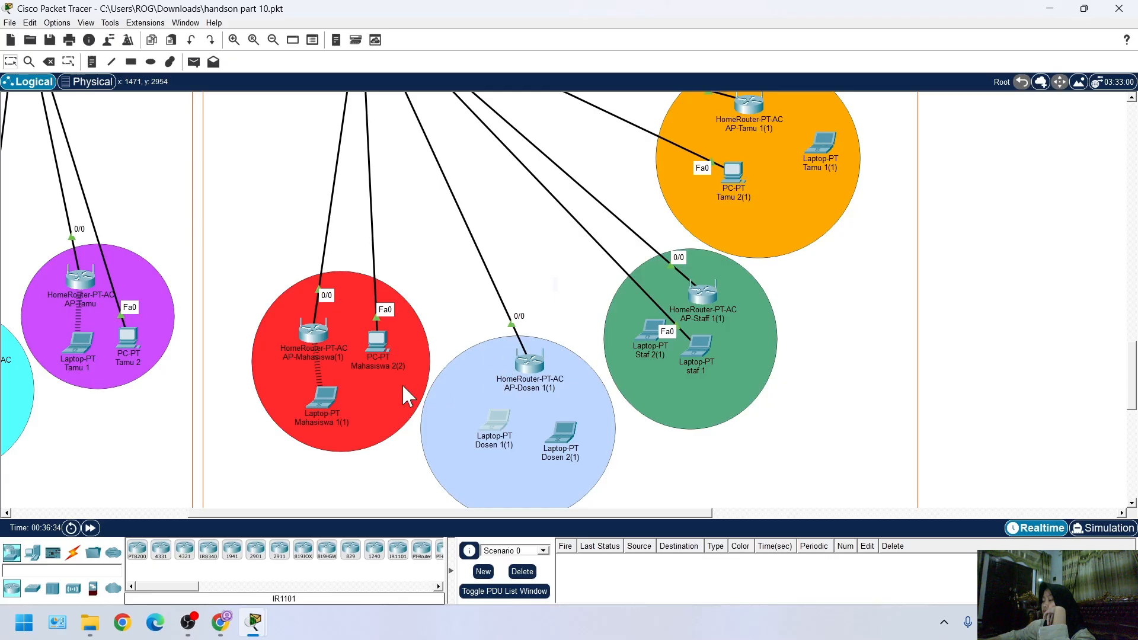
{"action": "left_click", "coordinate": [471, 443]}
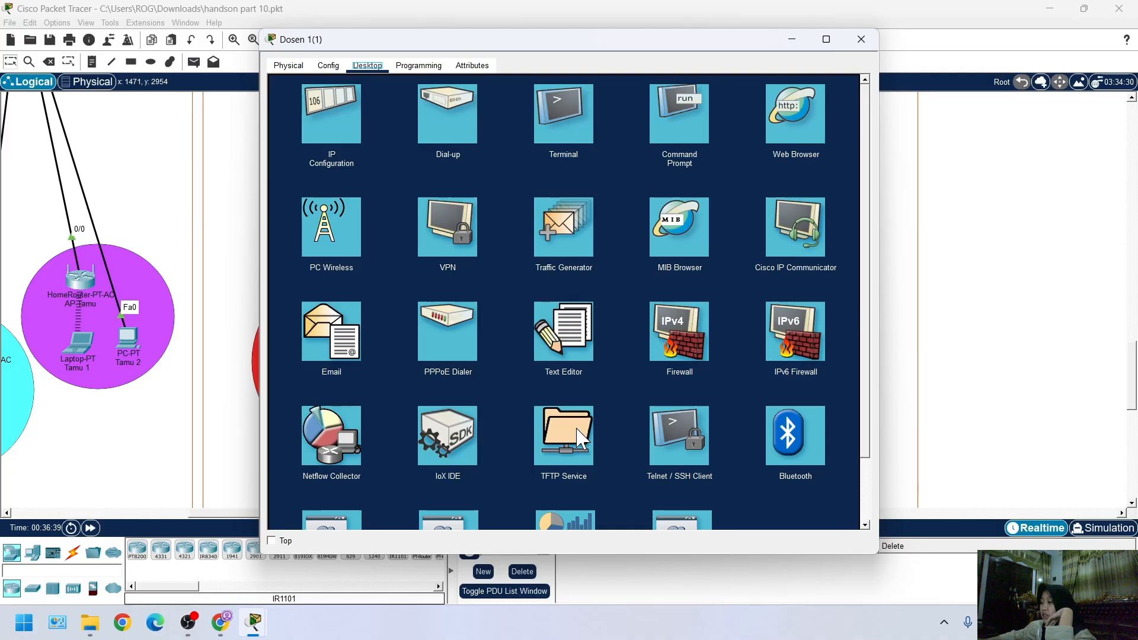
{"action": "key", "text": "Escape"}
{"action": "scroll", "coordinate": [566, 440], "scroll_direction": "down", "scroll_amount": 1}
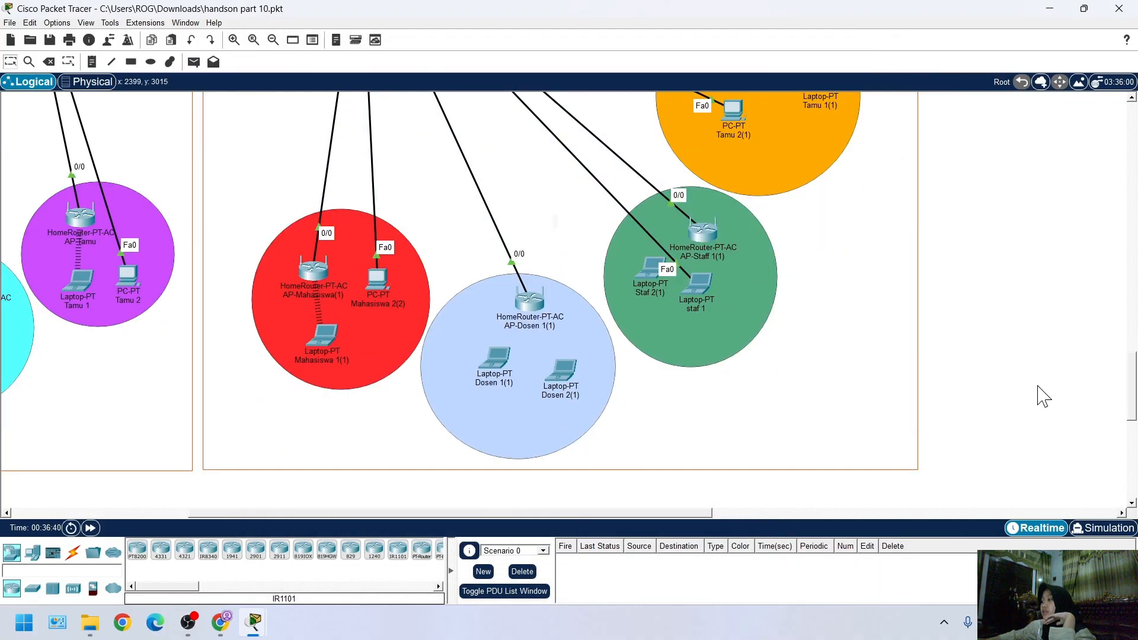
Check Dosen 2(1) again for available wireless networks by editing the Default profile in PC Wireless and refreshing the list
{"action": "left_click", "coordinate": [562, 384]}
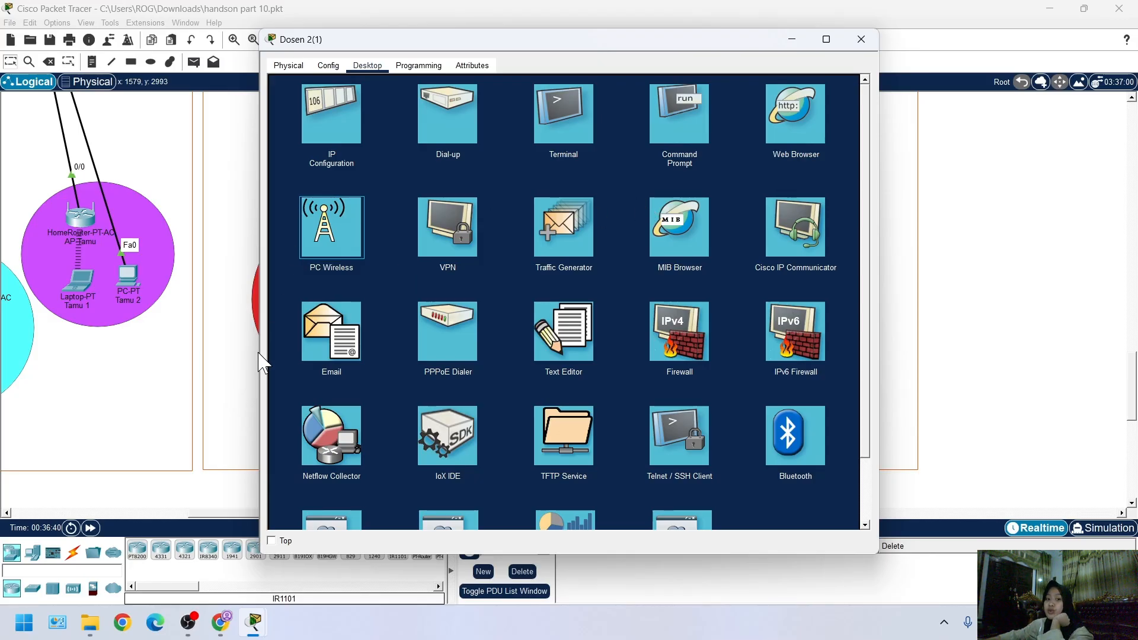
{"action": "left_click", "coordinate": [349, 239]}
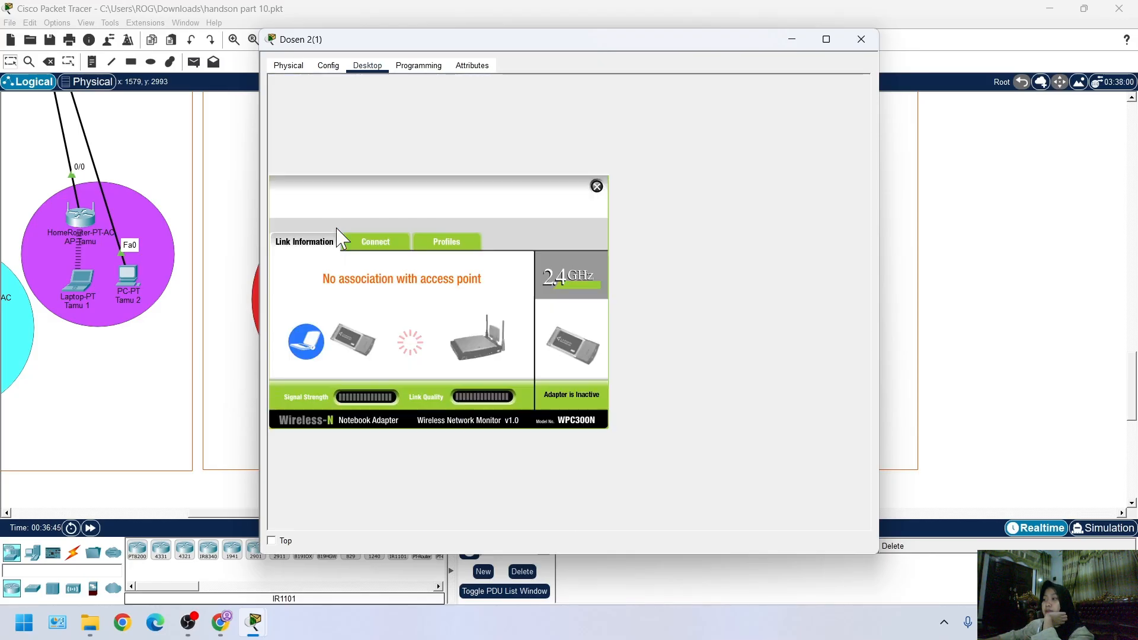
{"action": "left_click", "coordinate": [445, 243]}
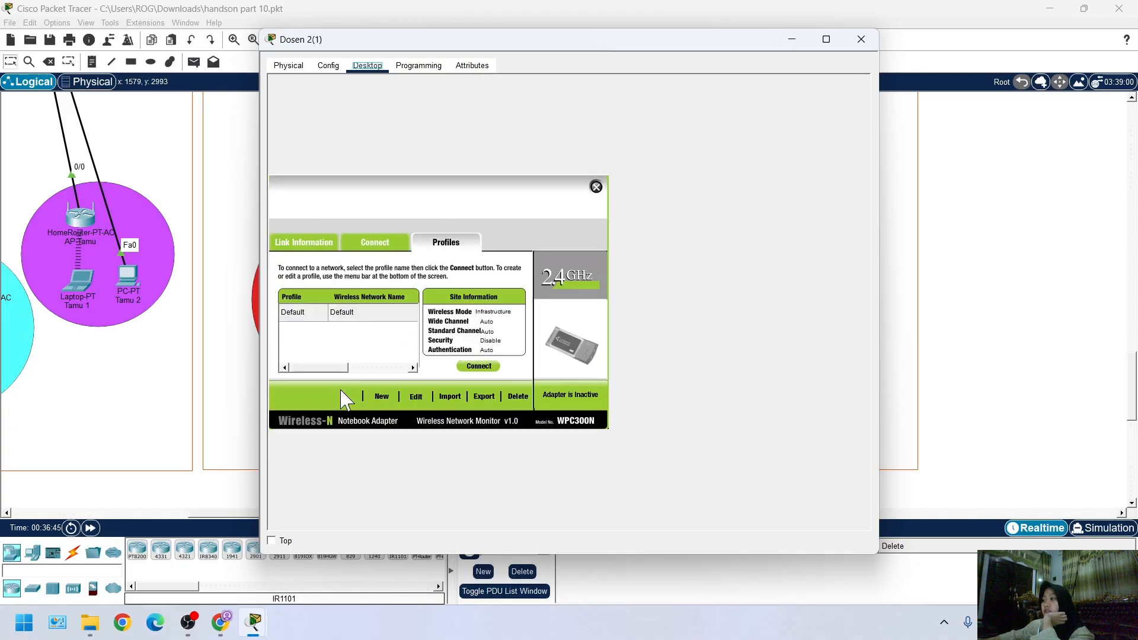
{"action": "left_click", "coordinate": [411, 402]}
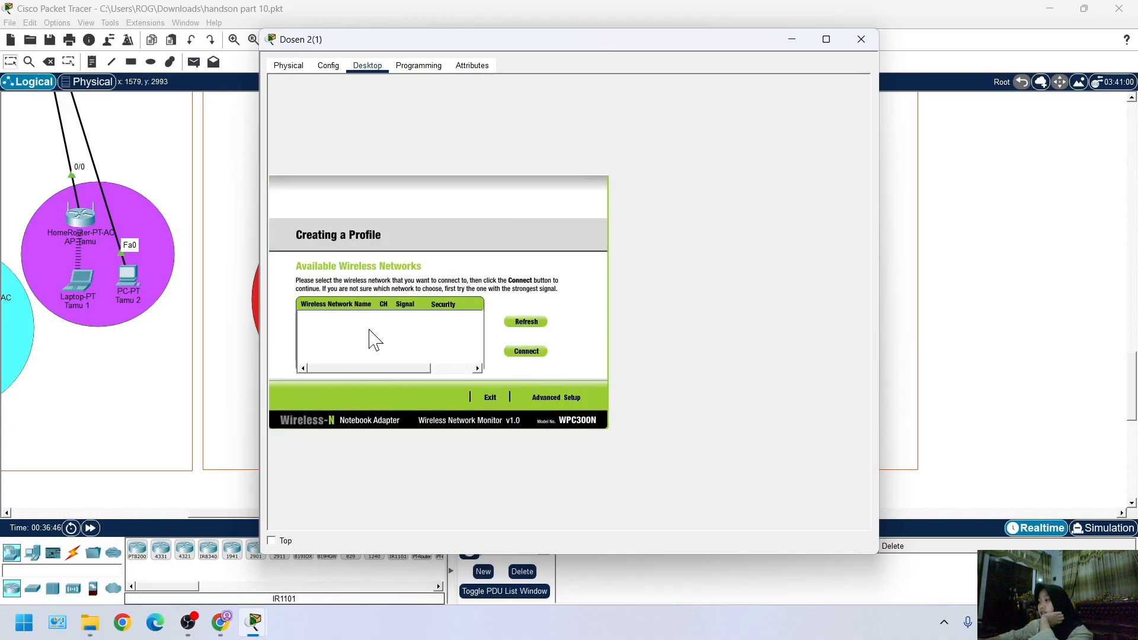
{"action": "left_click", "coordinate": [522, 323]}
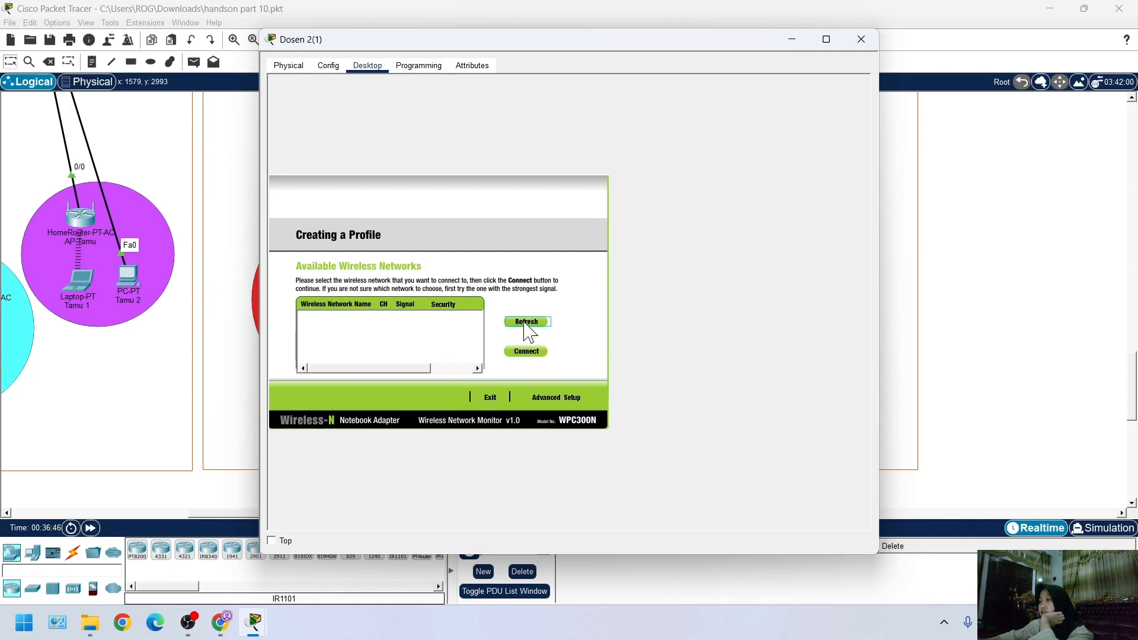
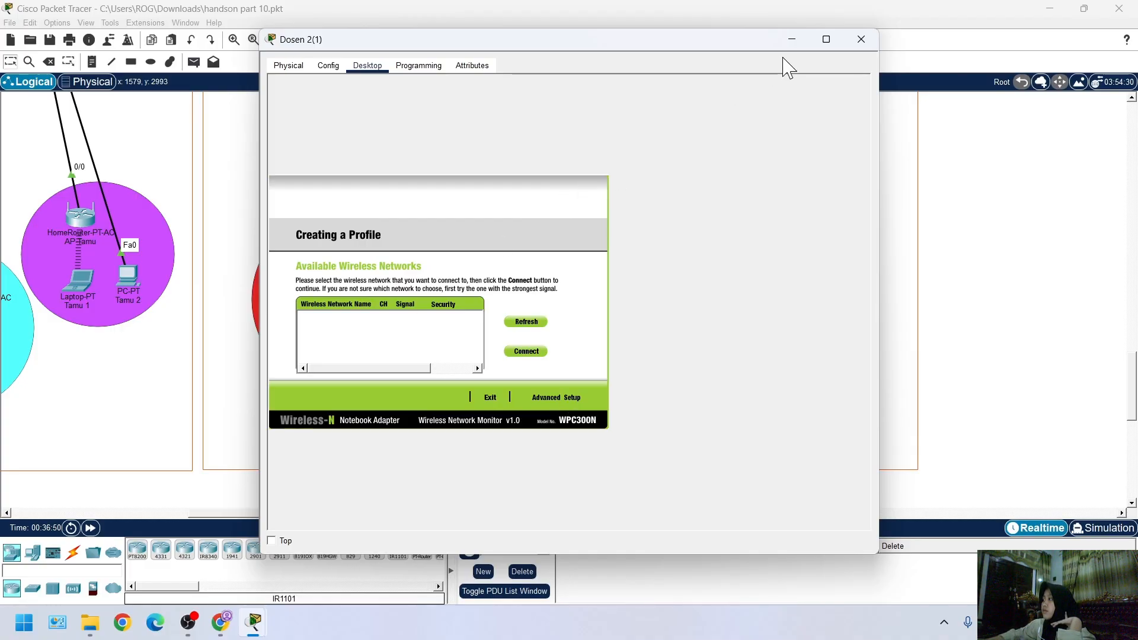
Close the Dosen 2(1) window and return to the Gedung Z topology with normal selection active
{"action": "left_click", "coordinate": [861, 39]}
{"action": "scroll", "coordinate": [255, 348], "scroll_direction": "down", "scroll_amount": 3}
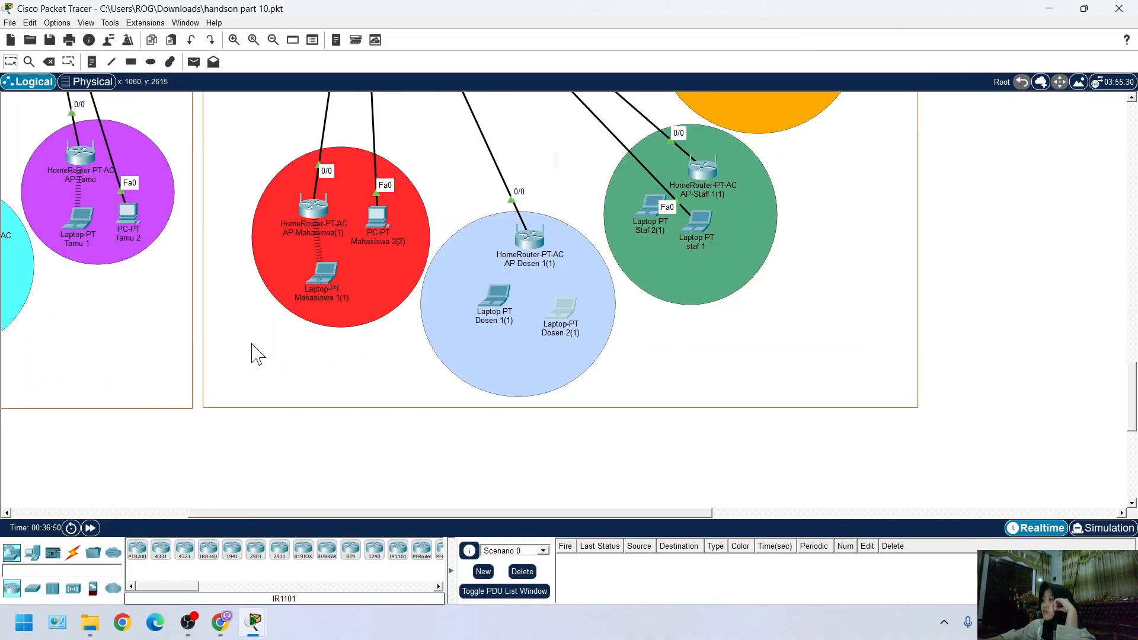
{"action": "scroll", "coordinate": [445, 290], "scroll_direction": "up", "scroll_amount": 5}
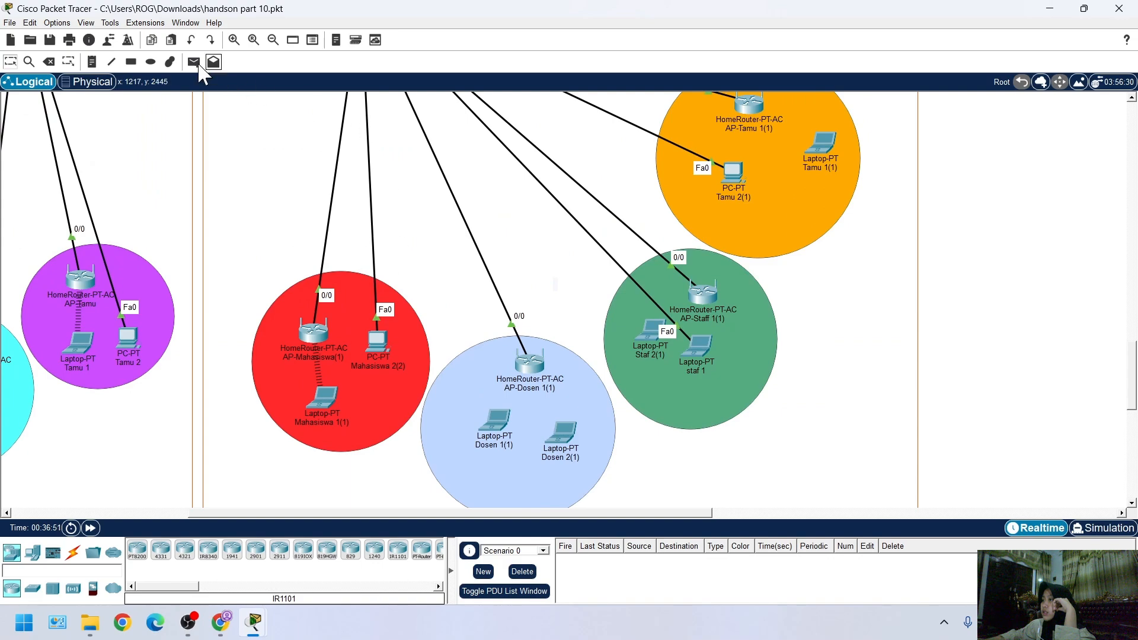
{"action": "left_click", "coordinate": [194, 61]}
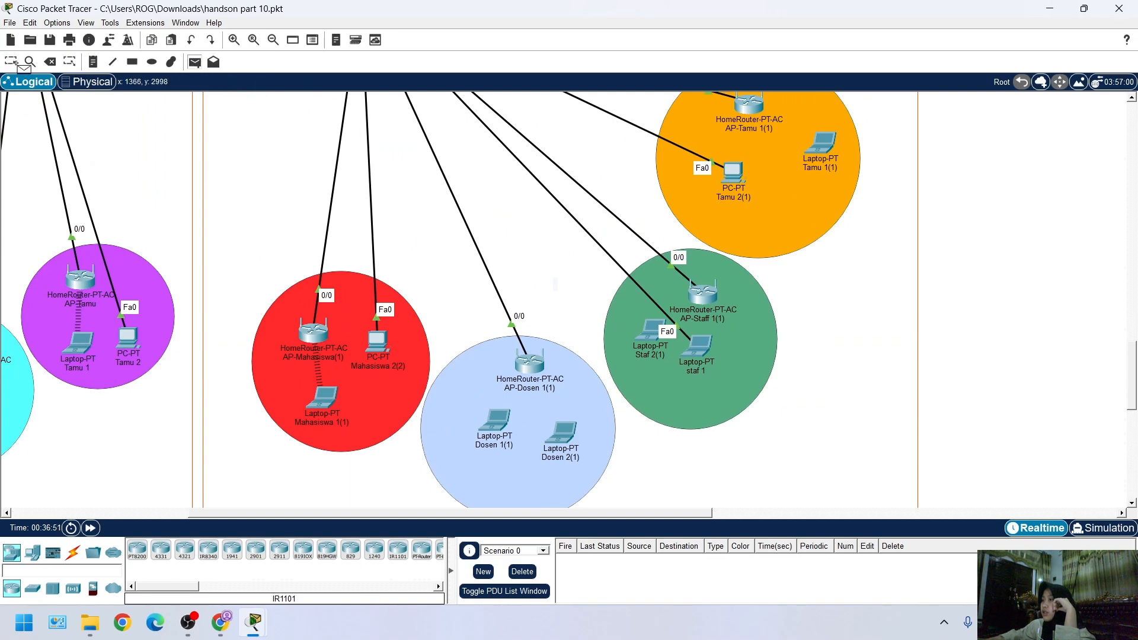
{"action": "scroll", "coordinate": [441, 431], "scroll_direction": "up", "scroll_amount": 1}
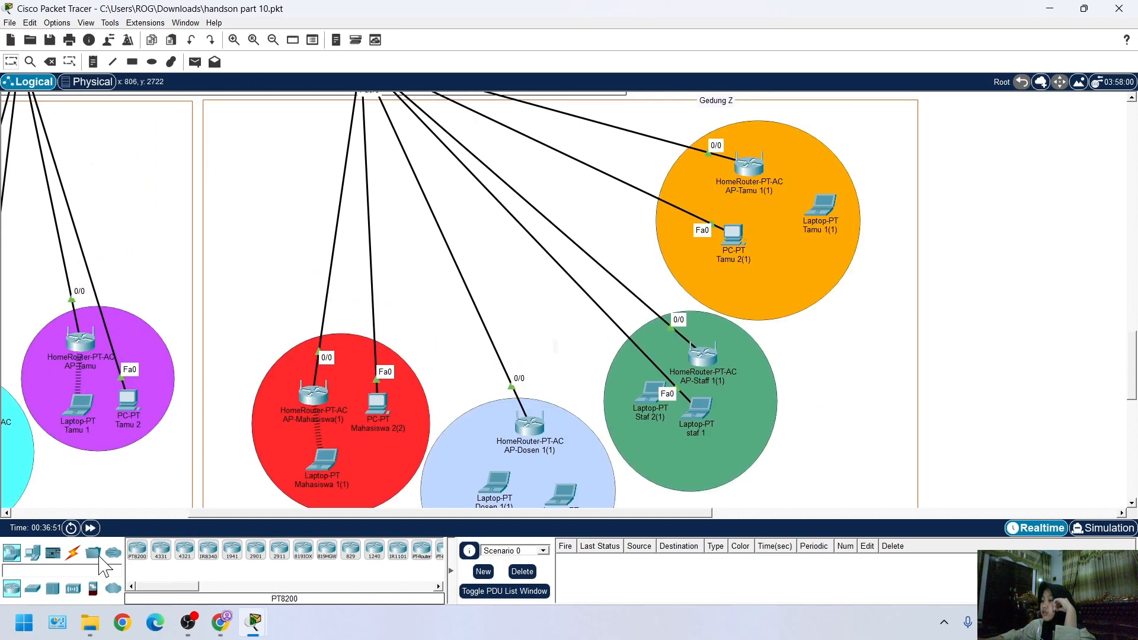
Try to run a copper straight-through cable from FastEthernet0/7 on Gedung Z's access switch to laptop Dosen 1(1)
{"action": "left_click", "coordinate": [73, 552]}
{"action": "scroll", "coordinate": [377, 399], "scroll_direction": "up", "scroll_amount": 3}
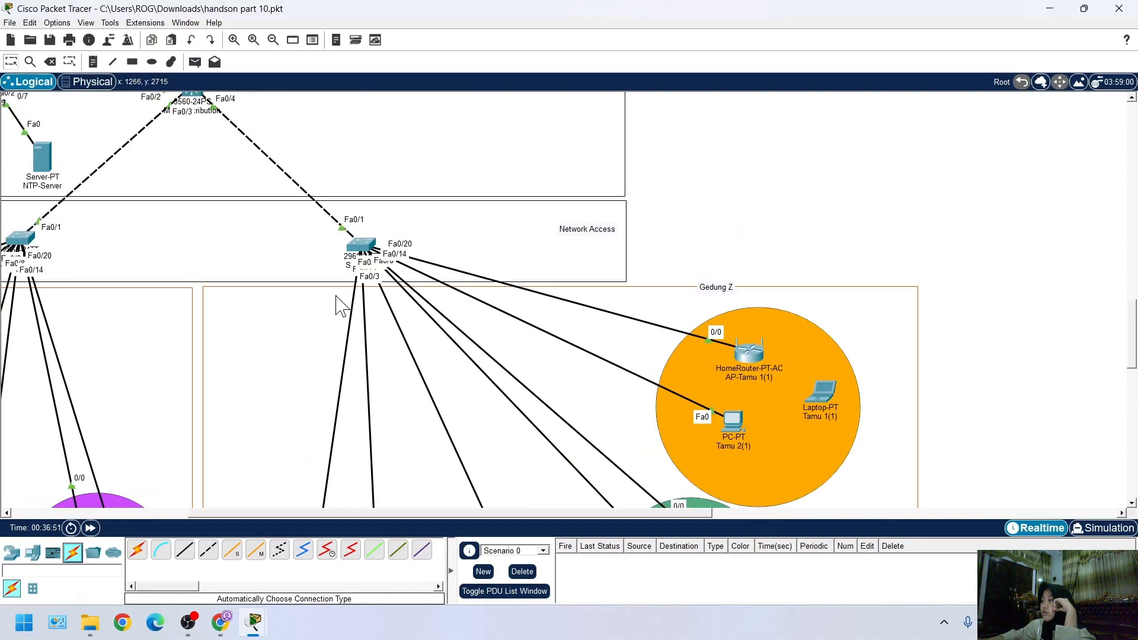
{"action": "scroll", "coordinate": [338, 305], "scroll_direction": "down", "scroll_amount": 3}
{"action": "scroll", "coordinate": [480, 465], "scroll_direction": "down", "scroll_amount": 3}
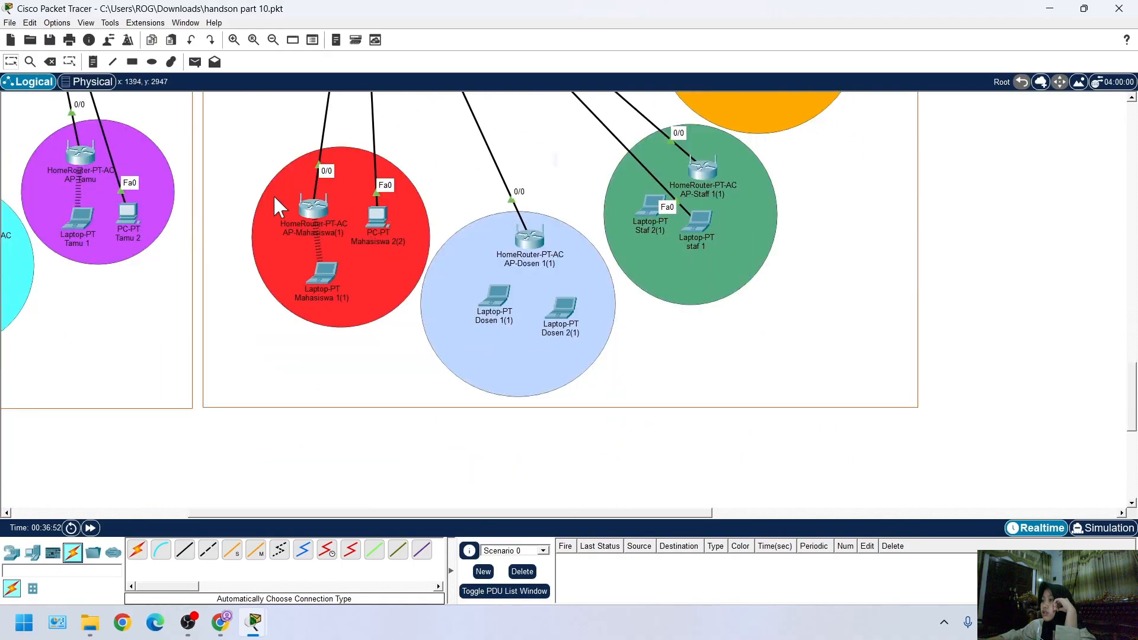
{"action": "left_click", "coordinate": [184, 549]}
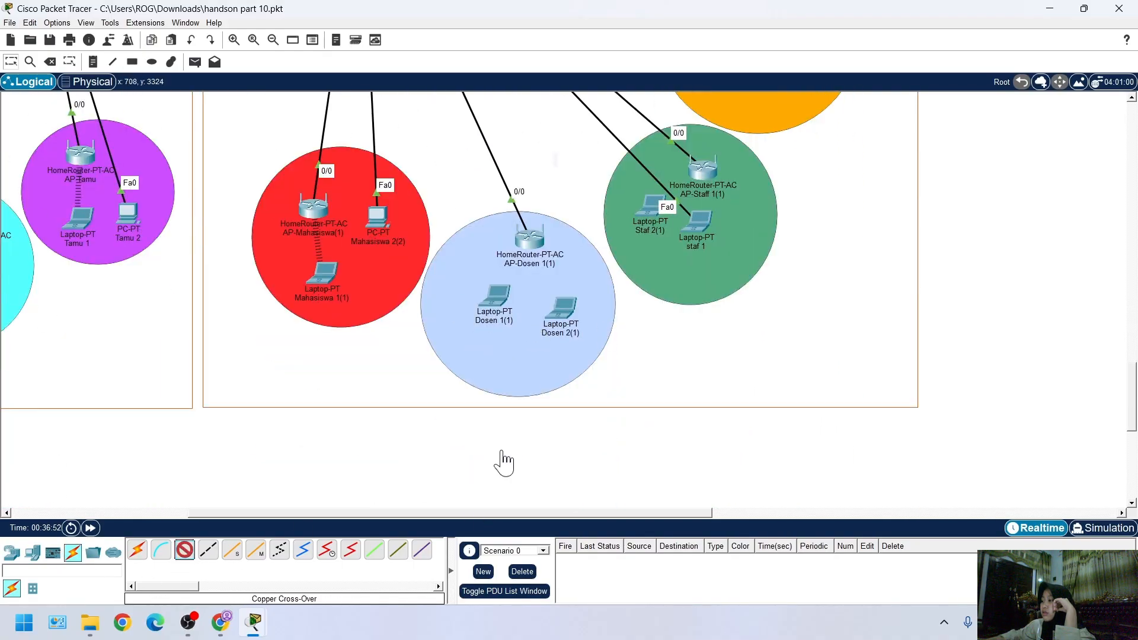
{"action": "scroll", "coordinate": [530, 364], "scroll_direction": "up", "scroll_amount": 5}
{"action": "scroll", "coordinate": [527, 365], "scroll_direction": "up", "scroll_amount": 1}
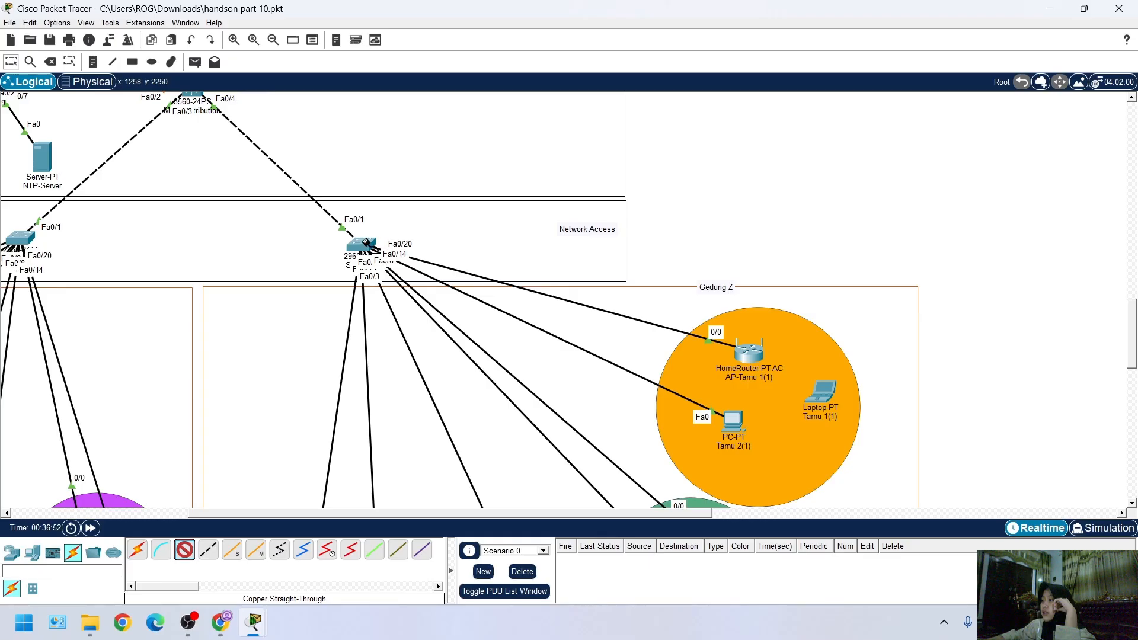
{"action": "left_click", "coordinate": [366, 242]}
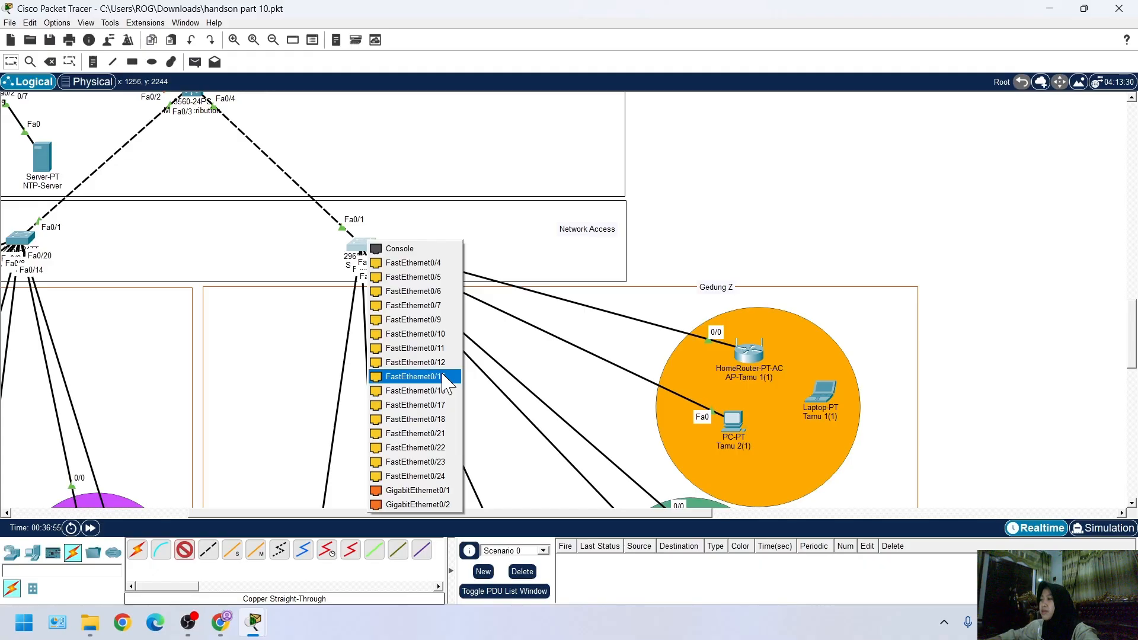
{"action": "left_click", "coordinate": [436, 306]}
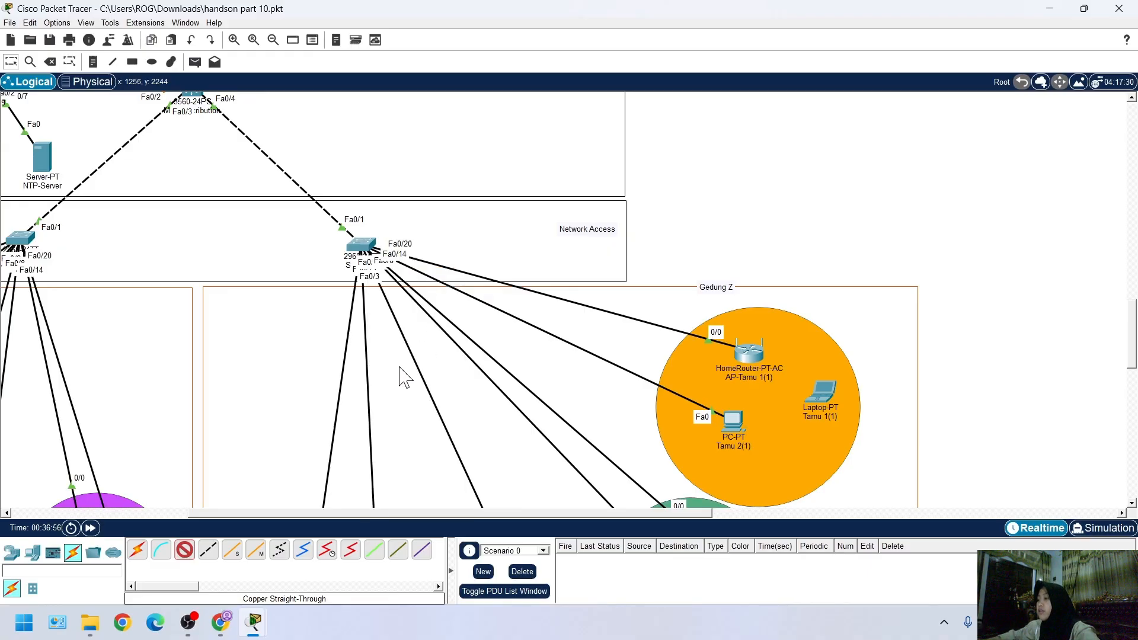
{"action": "scroll", "coordinate": [389, 391], "scroll_direction": "down", "scroll_amount": 5}
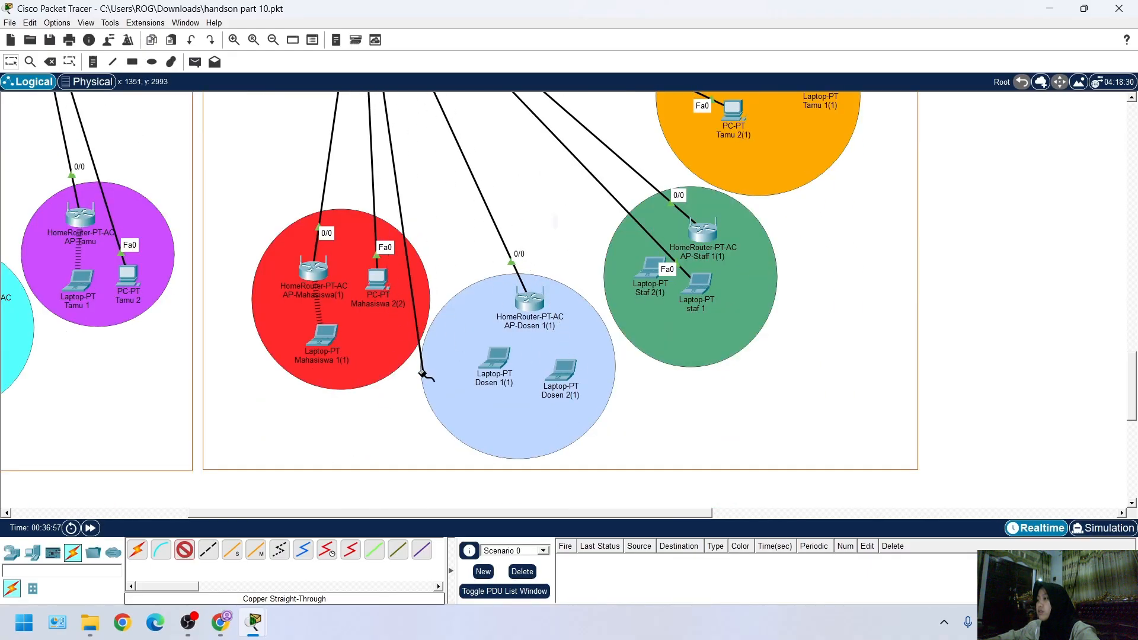
{"action": "scroll", "coordinate": [422, 375], "scroll_direction": "up", "scroll_amount": 1}
{"action": "scroll", "coordinate": [524, 440], "scroll_direction": "up", "scroll_amount": 3}
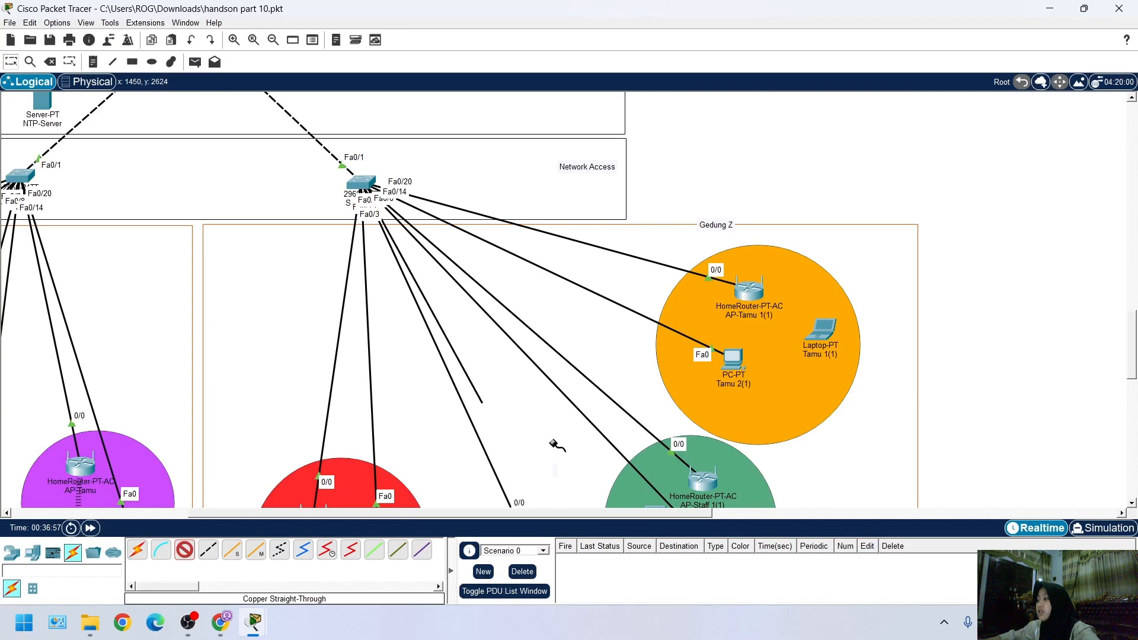
{"action": "scroll", "coordinate": [551, 375], "scroll_direction": "down", "scroll_amount": 4}
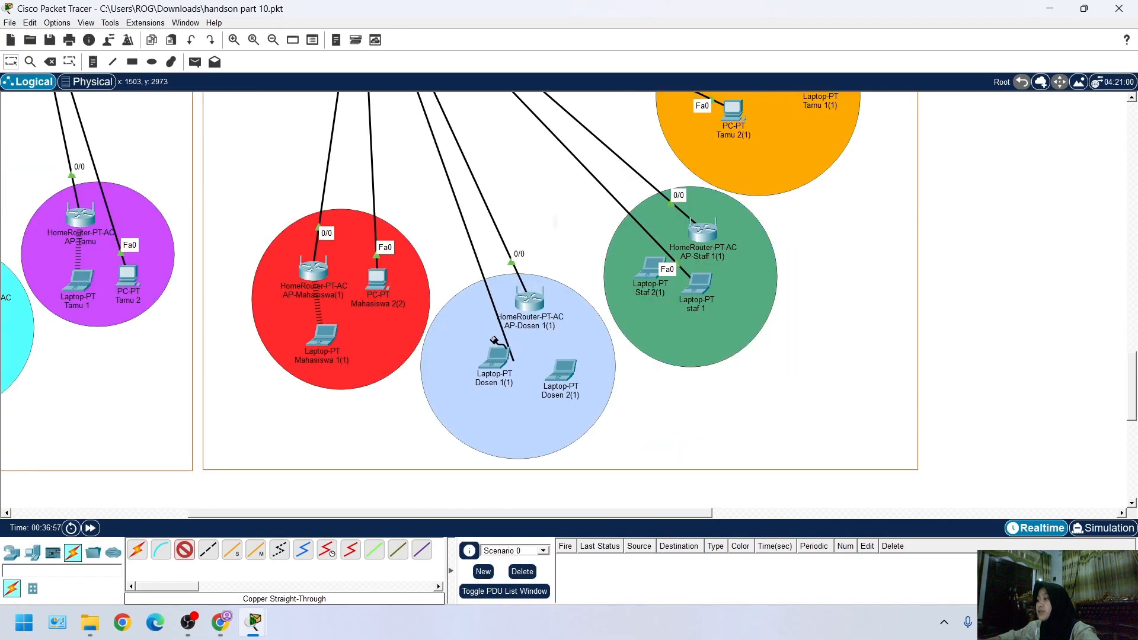
{"action": "left_click", "coordinate": [497, 358]}
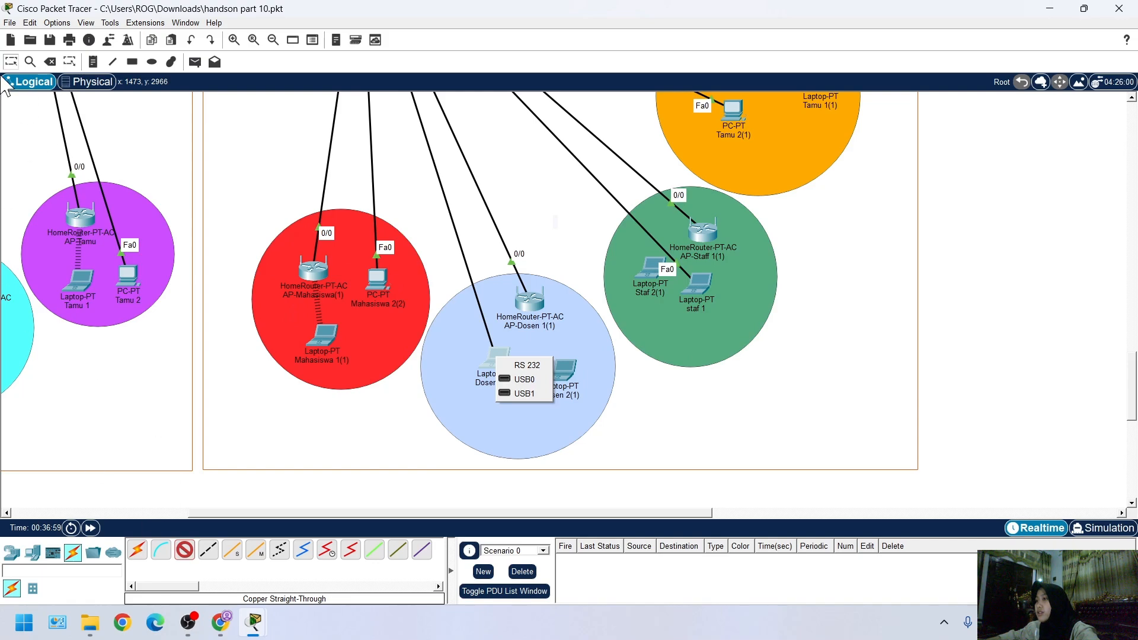
{"action": "left_click", "coordinate": [143, 266]}
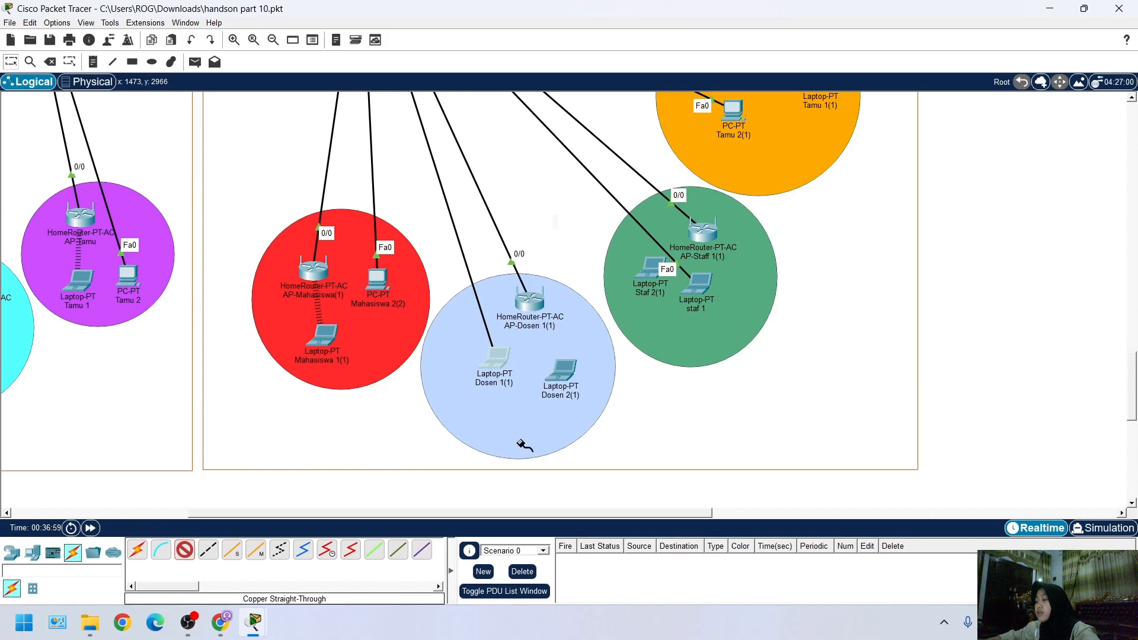
{"action": "scroll", "coordinate": [536, 388], "scroll_direction": "up", "scroll_amount": 3}
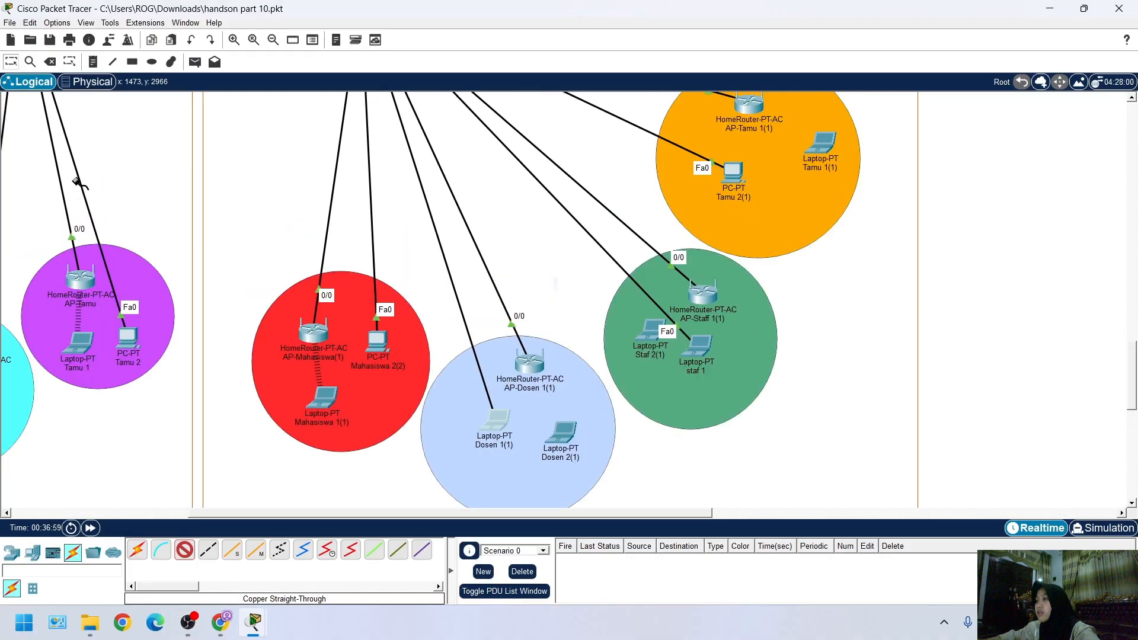
{"action": "left_click", "coordinate": [12, 64]}
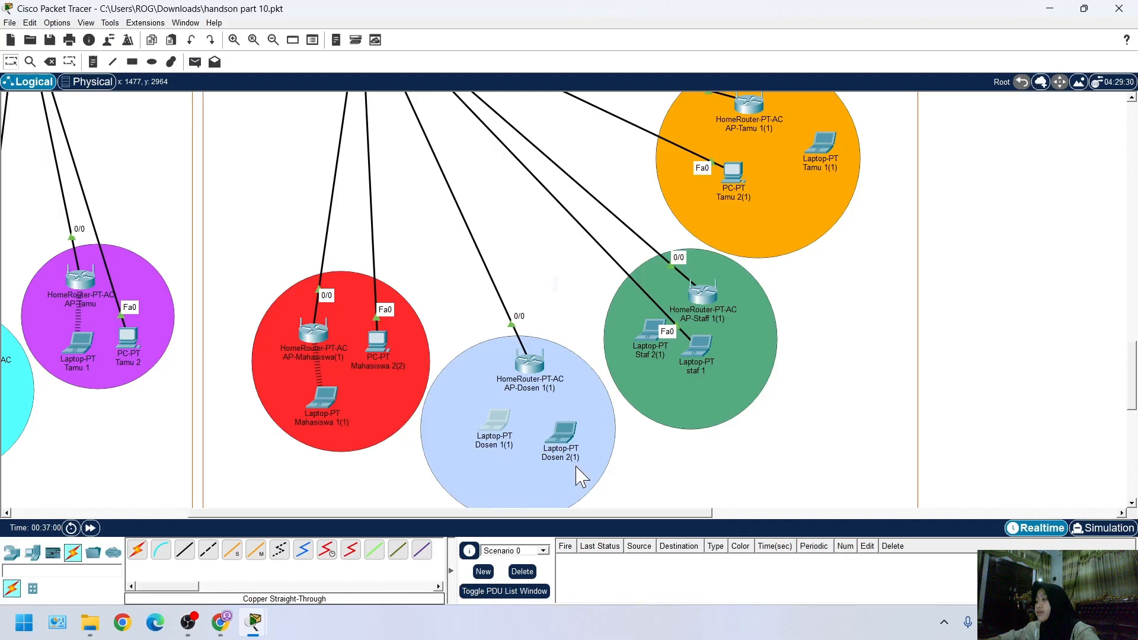
Examine the descriptions of the modules available for Dosen 1(1), from PT-LAPTOP-NM-1AM through PT-LAPTOP-NM-1FGE-SM
{"action": "left_click", "coordinate": [579, 450]}
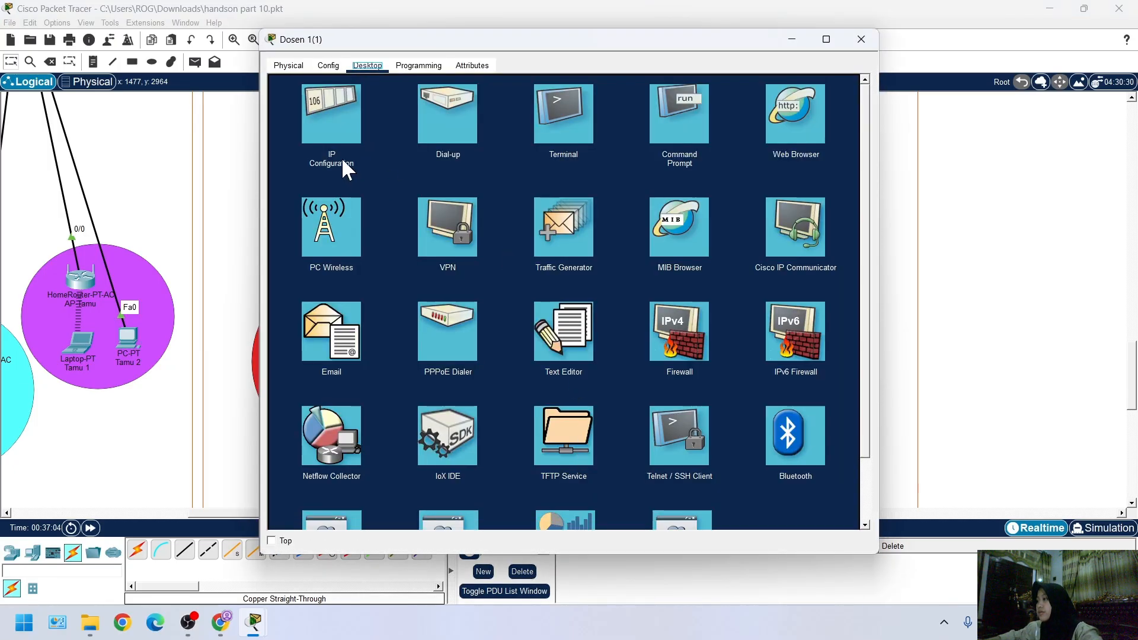
{"action": "left_click", "coordinate": [288, 67]}
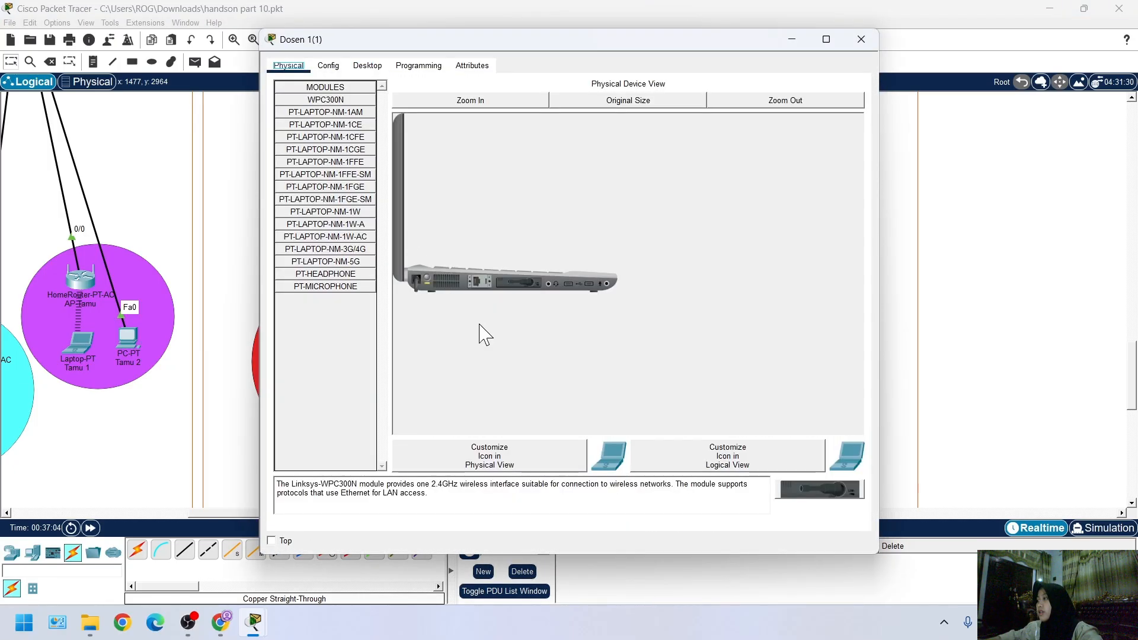
{"action": "left_click", "coordinate": [343, 125]}
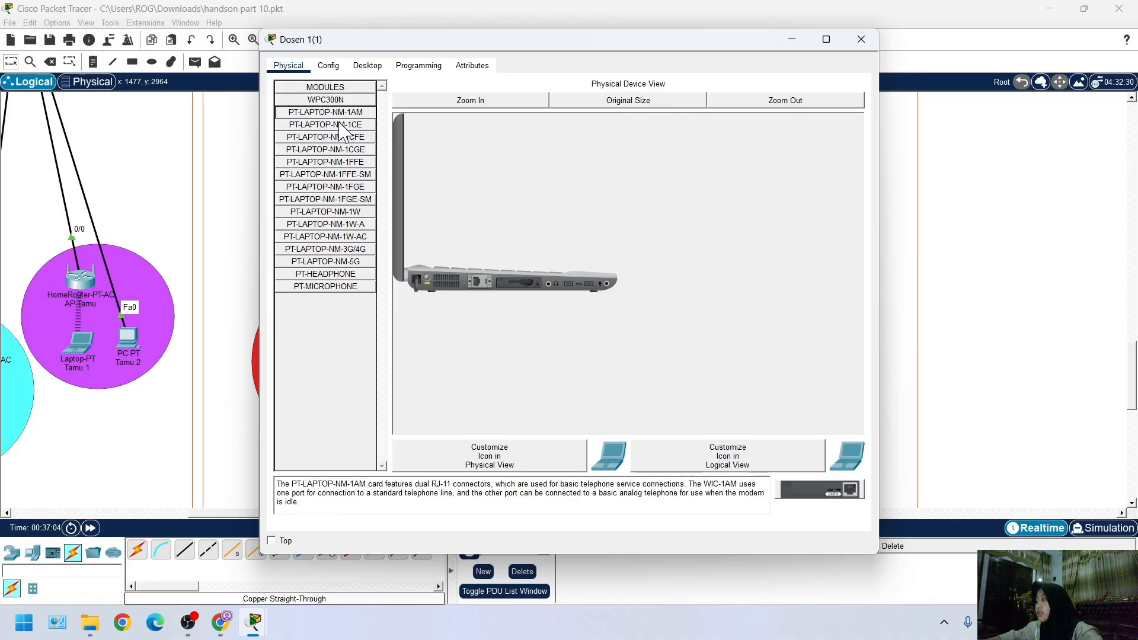
{"action": "left_click", "coordinate": [343, 113]}
{"action": "left_click", "coordinate": [346, 123]}
{"action": "left_click", "coordinate": [347, 137]}
{"action": "left_click", "coordinate": [348, 163]}
{"action": "left_click", "coordinate": [350, 174]}
{"action": "left_click", "coordinate": [349, 187]}
{"action": "left_click", "coordinate": [350, 199]}
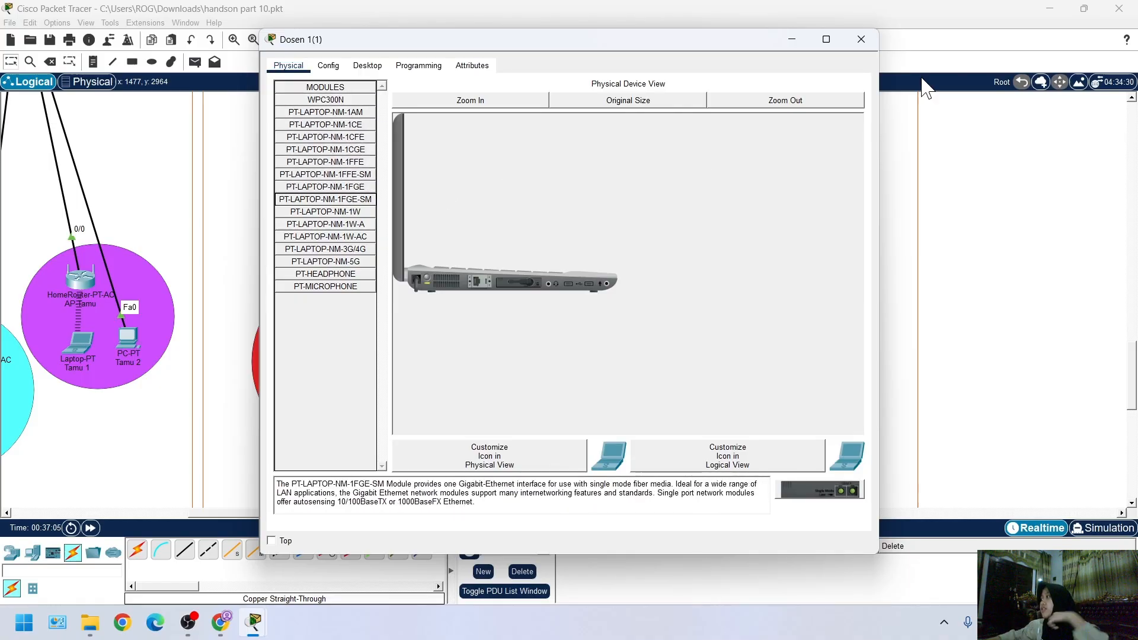
{"action": "left_click", "coordinate": [861, 39]}
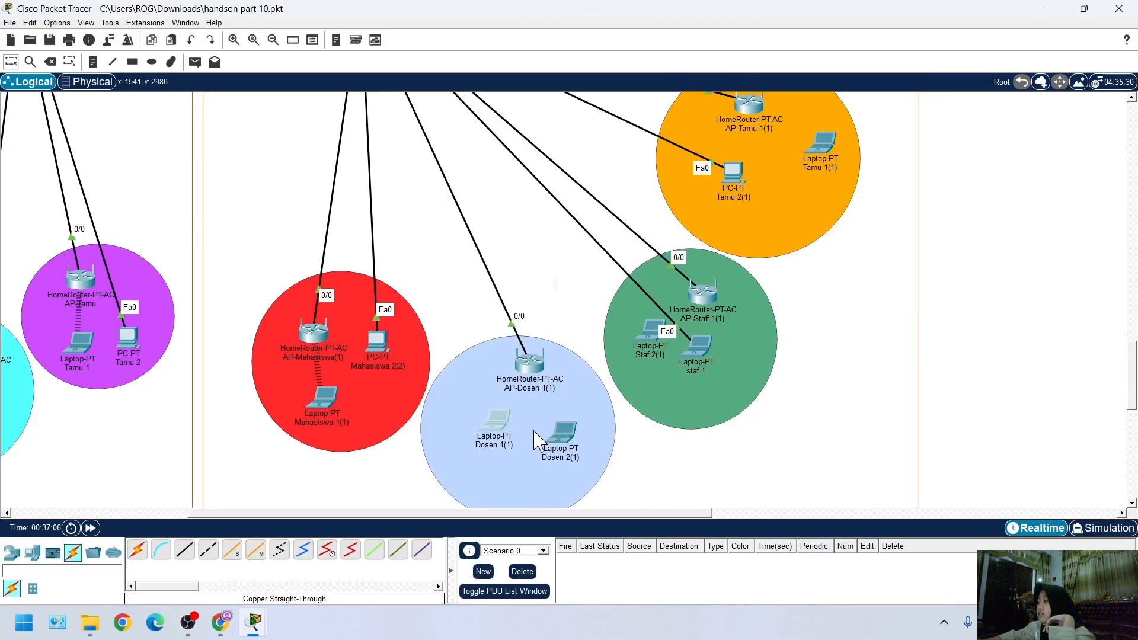
Rearrange the laptops under AP-Dosen 1(1) so Dosen 2(1) takes Dosen 1(1)'s place, with Dosen 1(1) beside it
{"action": "mouse_move", "coordinate": [495, 425]}
{"action": "left_mouse_down"}
{"action": "mouse_move", "coordinate": [543, 449]}
{"action": "mouse_move", "coordinate": [510, 433]}
{"action": "left_mouse_up"}
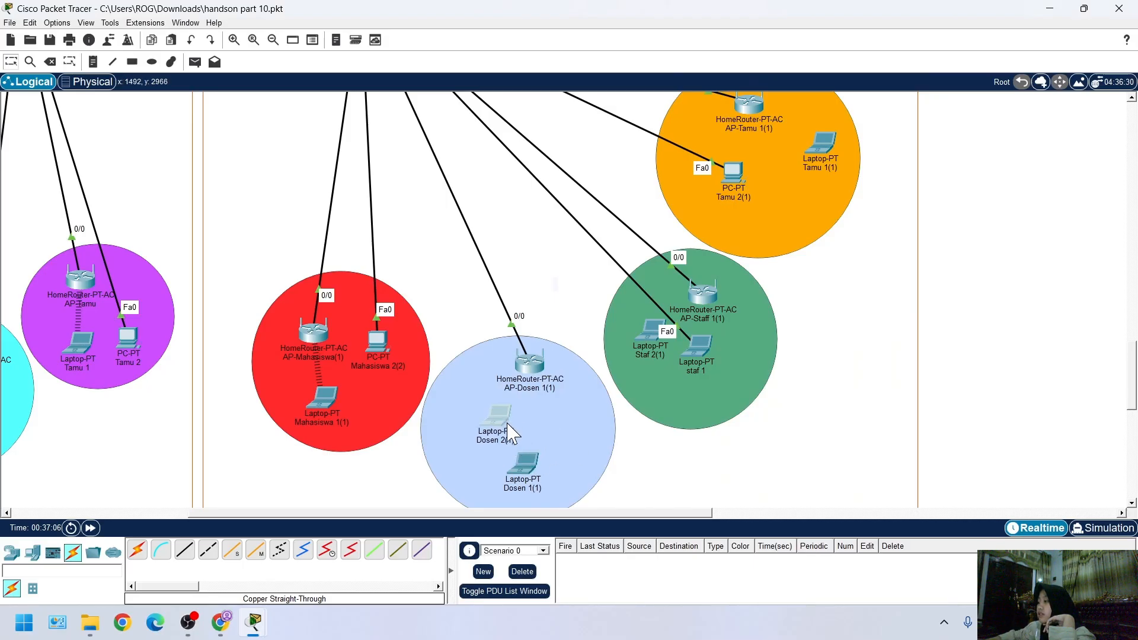
{"action": "left_click_drag", "start_coordinate": [530, 474], "coordinate": [550, 450]}
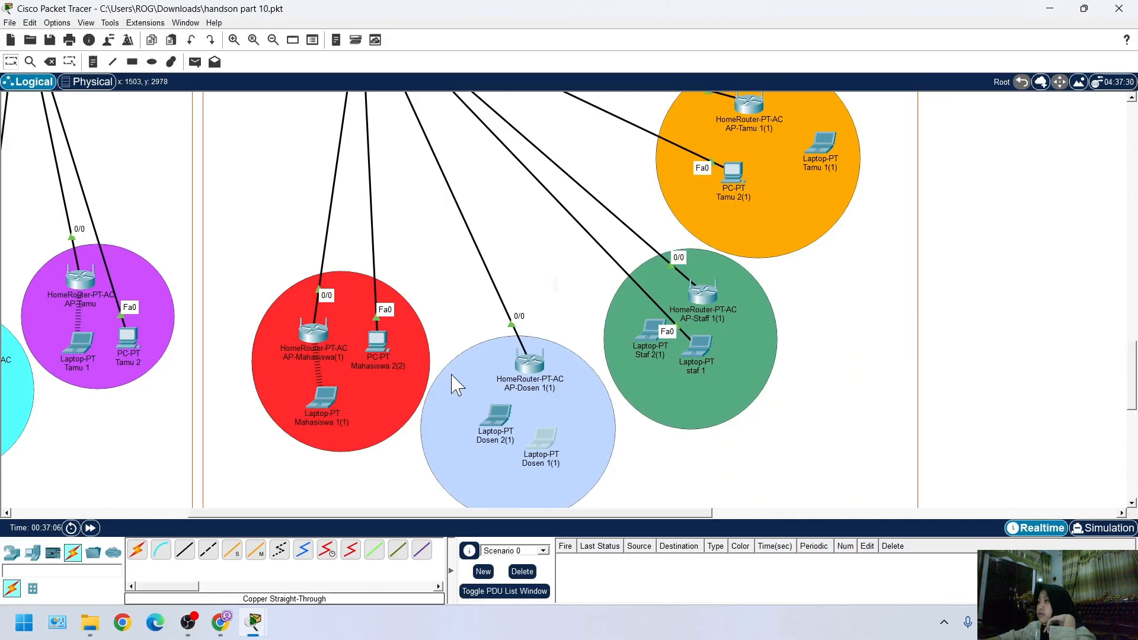
Try to run a copper straight-through cable from the access switch's FastEthernet0/7 port to laptop Dosen 2(1)
{"action": "left_click", "coordinate": [184, 550]}
{"action": "scroll", "coordinate": [623, 434], "scroll_direction": "up", "scroll_amount": 5}
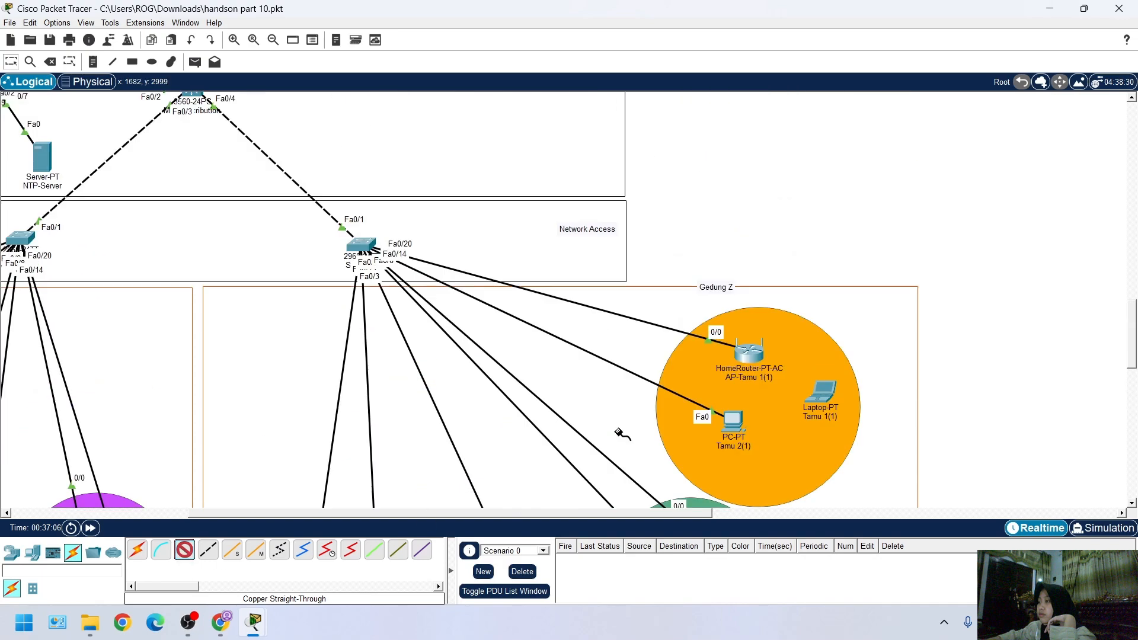
{"action": "left_click", "coordinate": [384, 293]}
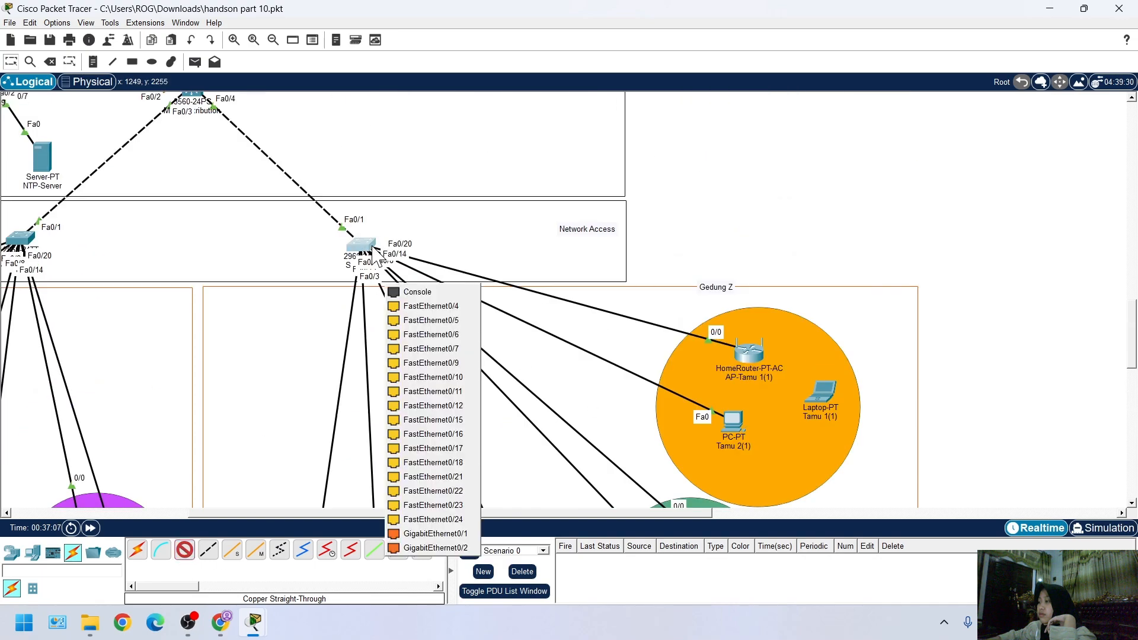
{"action": "left_click", "coordinate": [424, 349]}
{"action": "scroll", "coordinate": [436, 384], "scroll_direction": "down", "scroll_amount": 6}
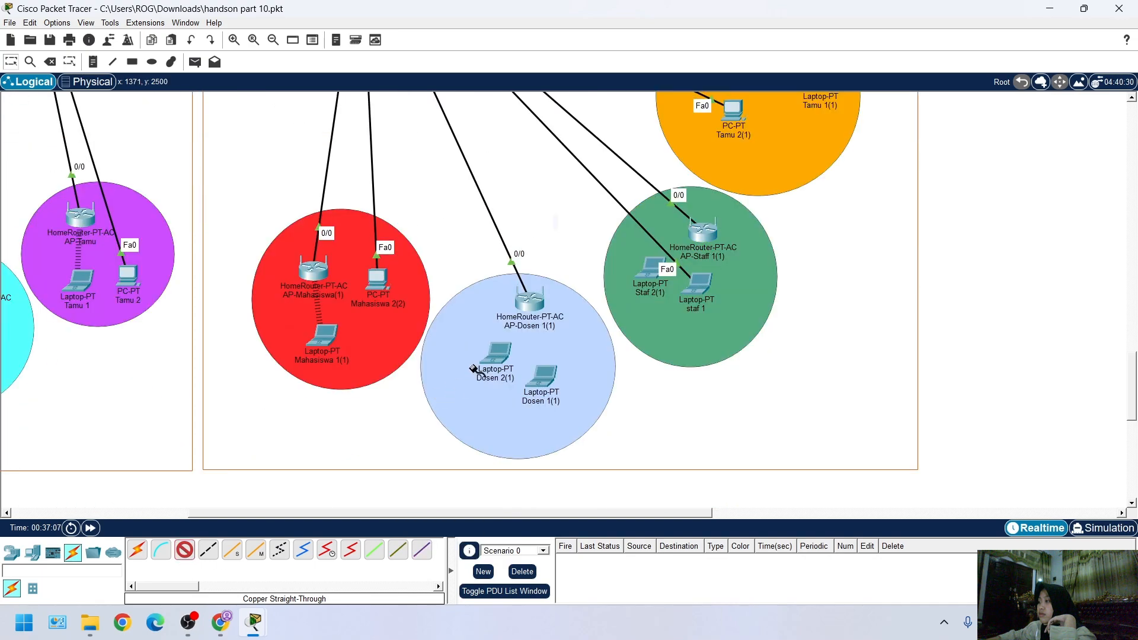
{"action": "left_click", "coordinate": [503, 357]}
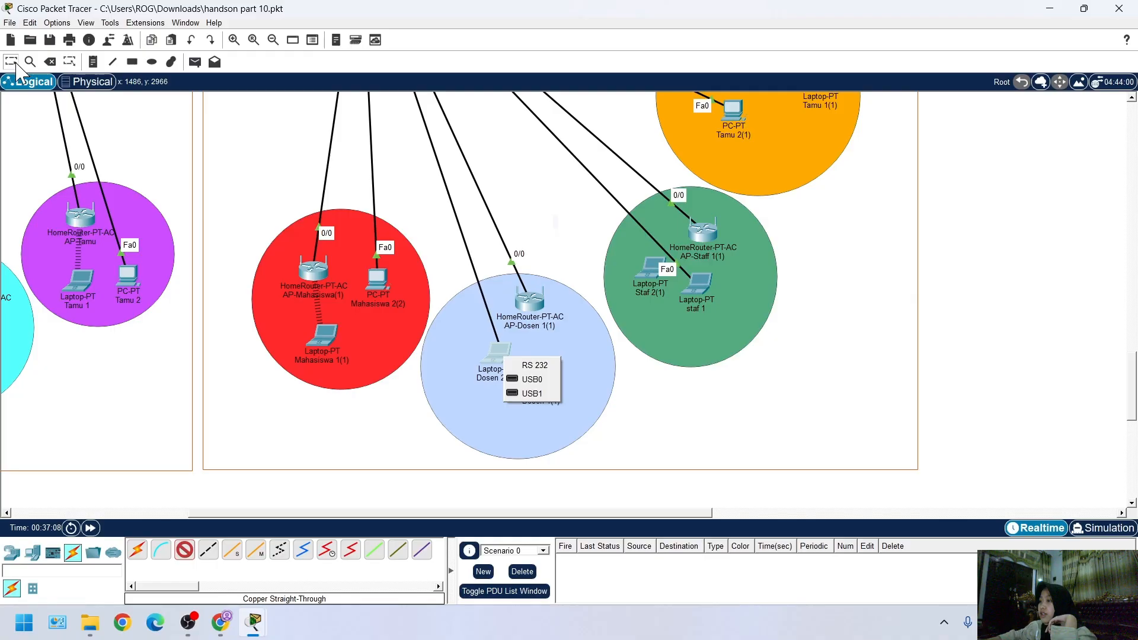
{"action": "left_click", "coordinate": [188, 556]}
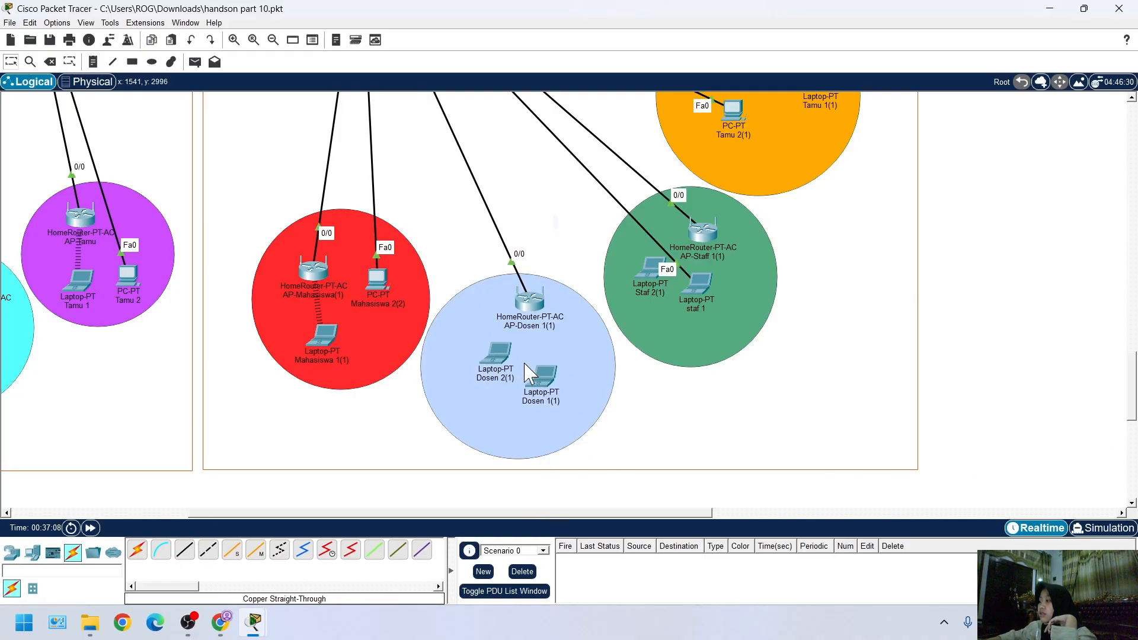
Power off laptop Dosen 1(1) and remove the WPC300N wireless module from its slot
{"action": "left_click", "coordinate": [498, 353]}
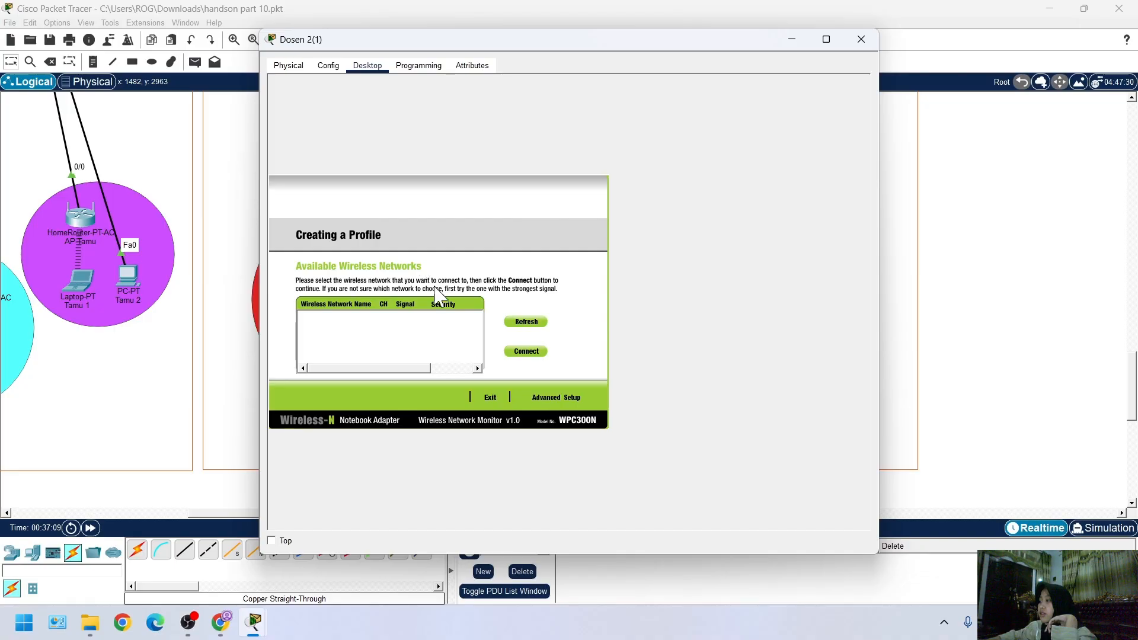
{"action": "left_click", "coordinate": [1119, 307]}
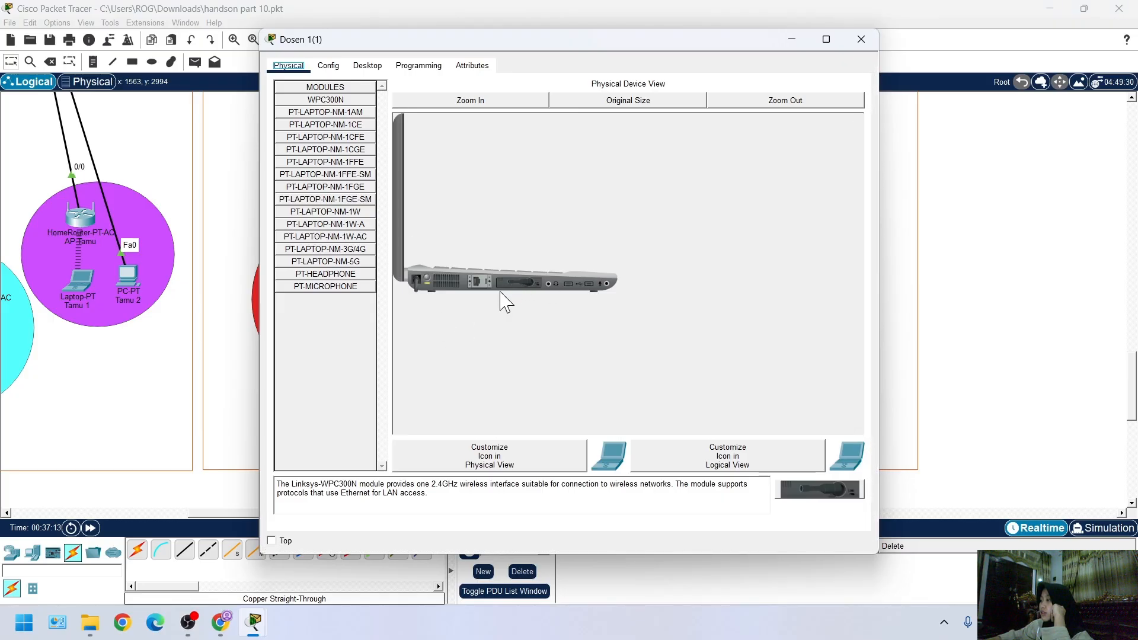
{"action": "left_click_drag", "start_coordinate": [523, 290], "coordinate": [282, 346]}
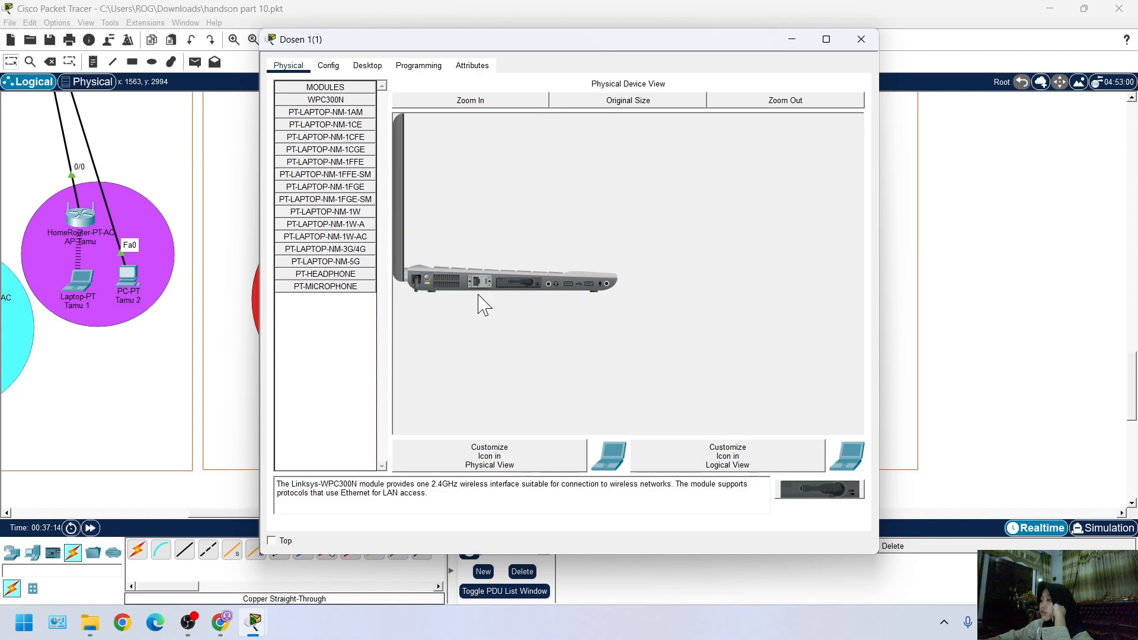
{"action": "left_click", "coordinate": [459, 102]}
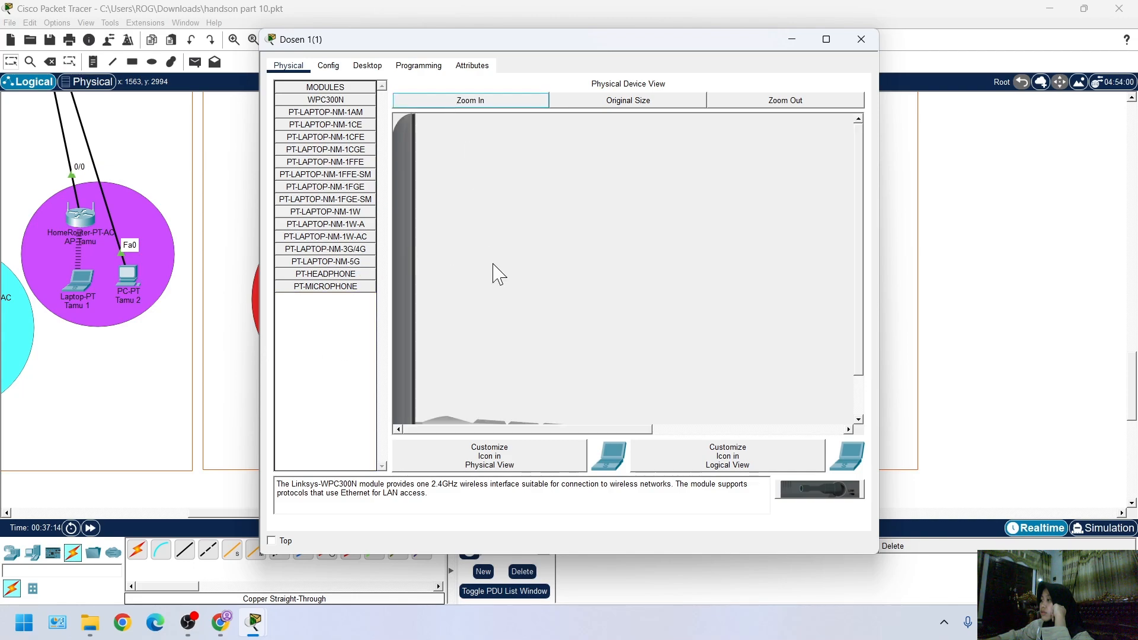
{"action": "scroll", "coordinate": [488, 343], "scroll_direction": "down", "scroll_amount": 5}
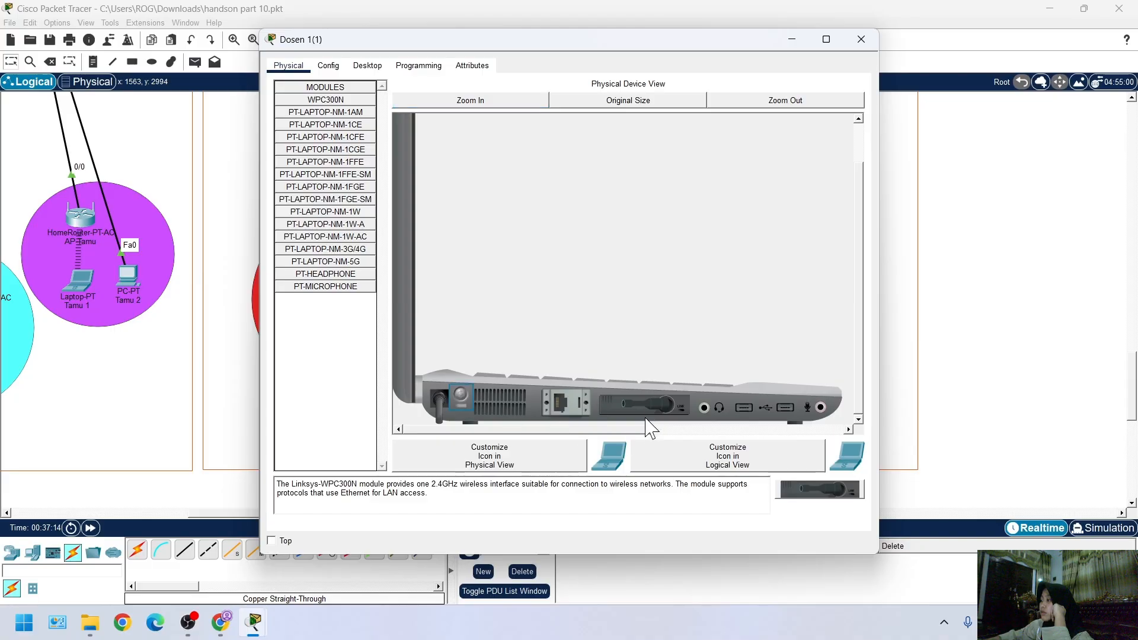
{"action": "left_click_drag", "start_coordinate": [460, 399], "coordinate": [359, 327]}
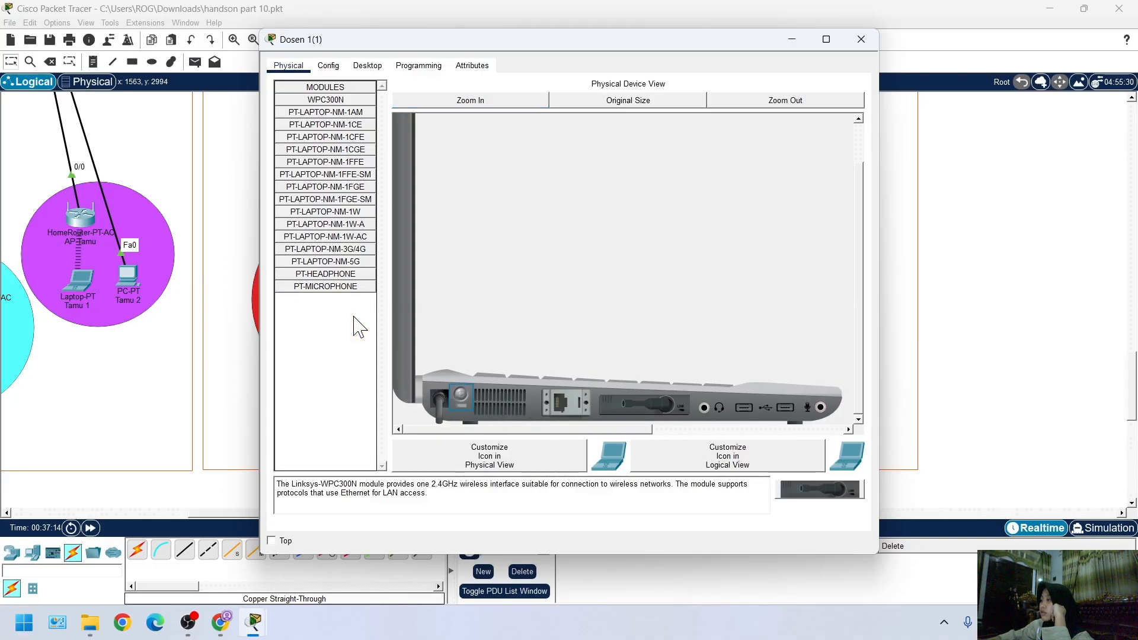
{"action": "left_click", "coordinate": [326, 113]}
{"action": "left_click", "coordinate": [329, 125]}
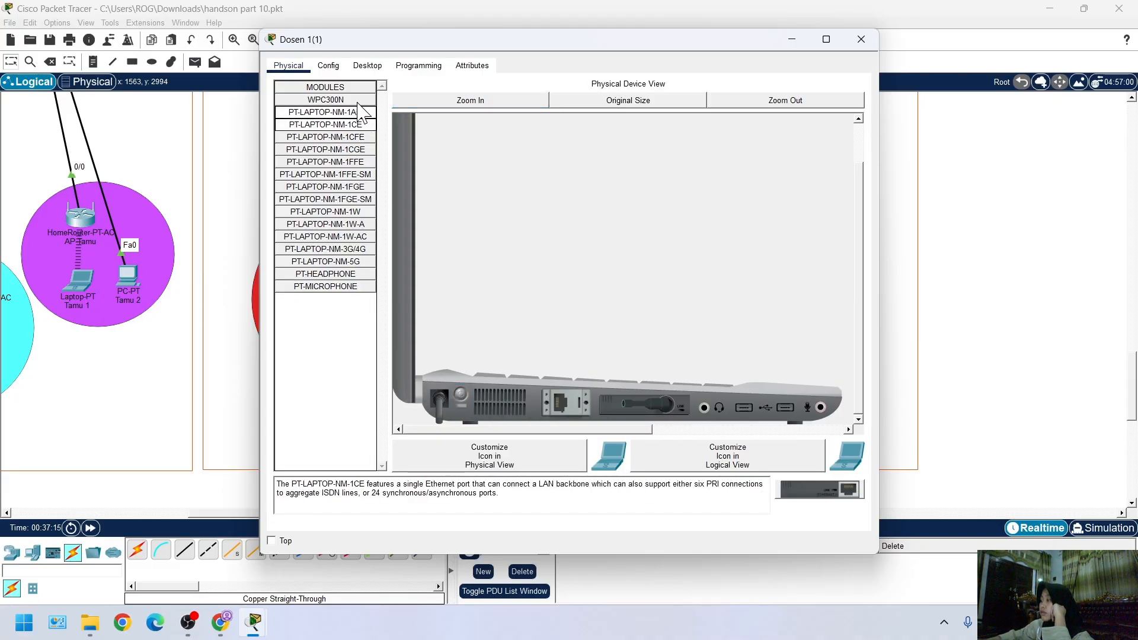
{"action": "left_click", "coordinate": [357, 102]}
{"action": "left_click", "coordinate": [346, 125]}
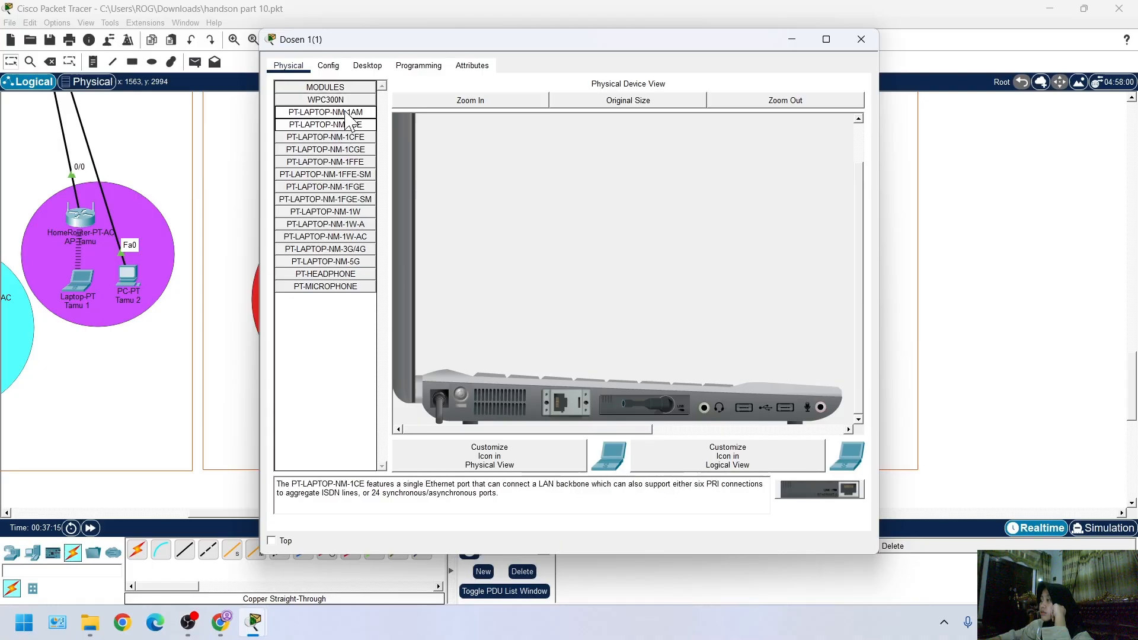
{"action": "left_click", "coordinate": [345, 112]}
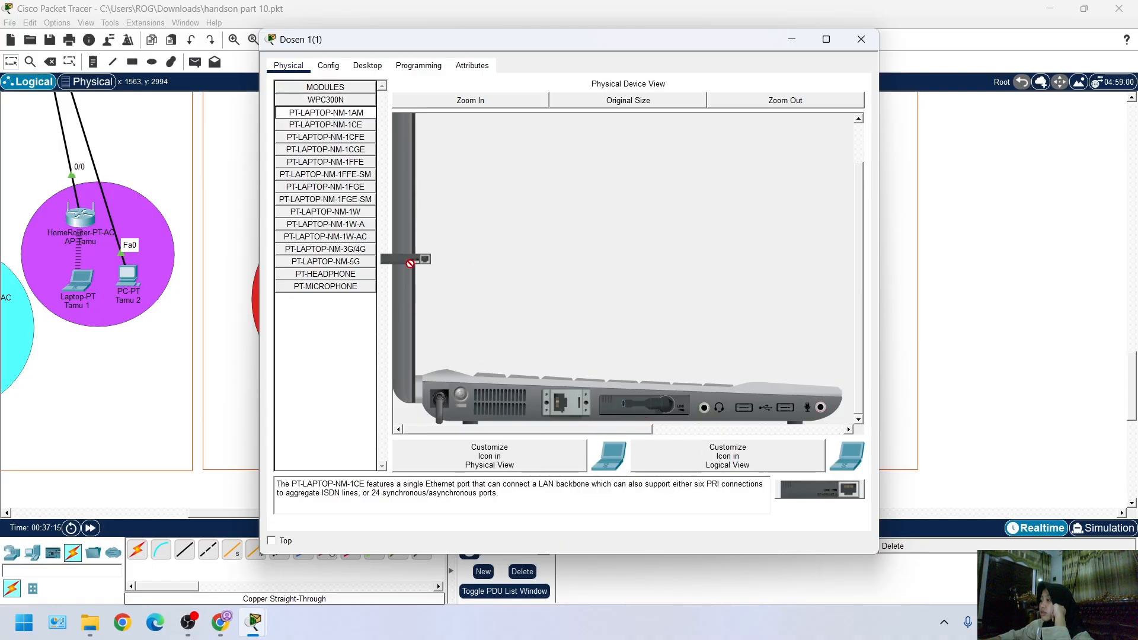
{"action": "left_click_drag", "start_coordinate": [643, 406], "coordinate": [323, 370]}
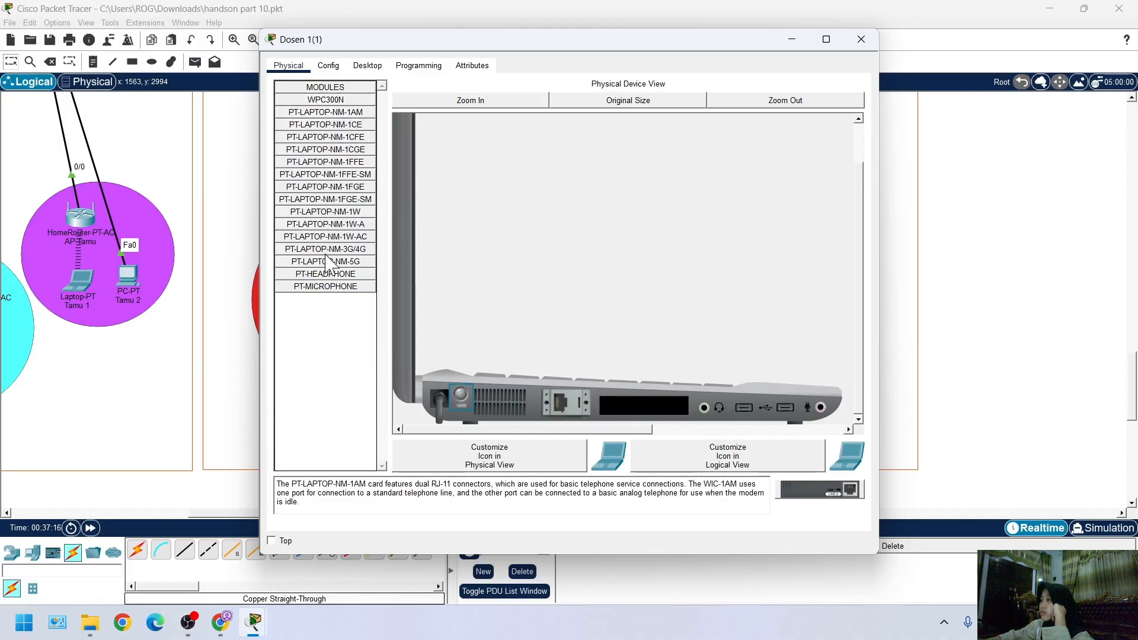
Install the PT-LAPTOP-NM-1AM module in Dosen 1(1)'s empty slot and power the laptop back on
{"action": "left_click_drag", "start_coordinate": [337, 114], "coordinate": [652, 409]}
{"action": "left_click", "coordinate": [460, 387]}
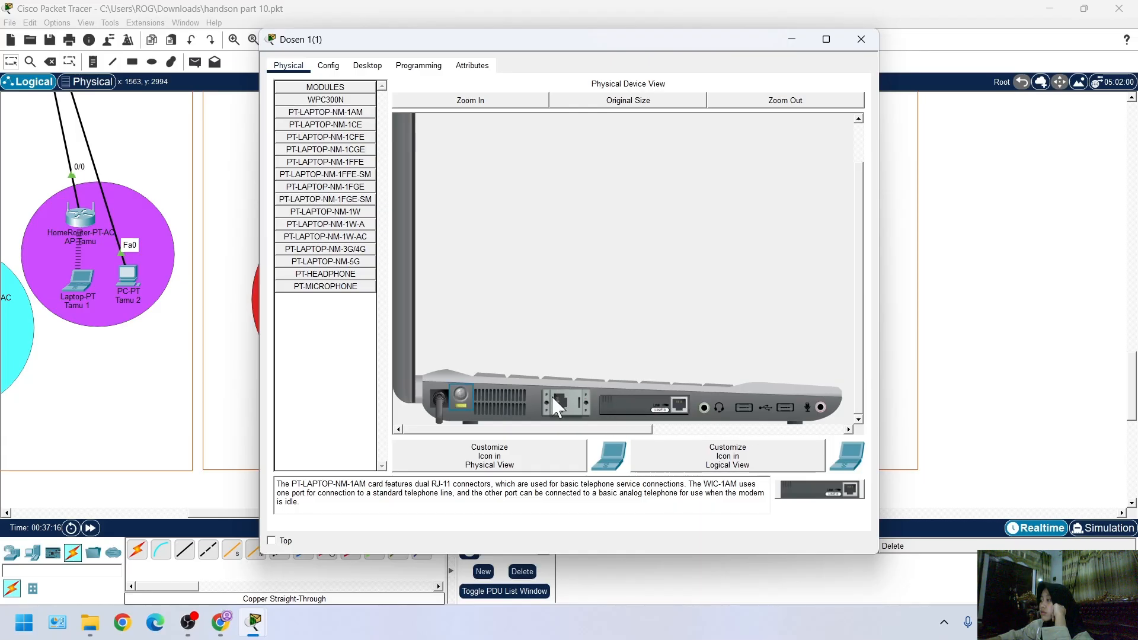
{"action": "left_click", "coordinate": [1051, 312]}
{"action": "left_click", "coordinate": [1132, 311]}
Try to run a copper straight-through cable from Gedung Z's access switch to laptop Dosen 2(1)
{"action": "left_click", "coordinate": [193, 63]}
{"action": "scroll", "coordinate": [297, 300], "scroll_direction": "down", "scroll_amount": 5}
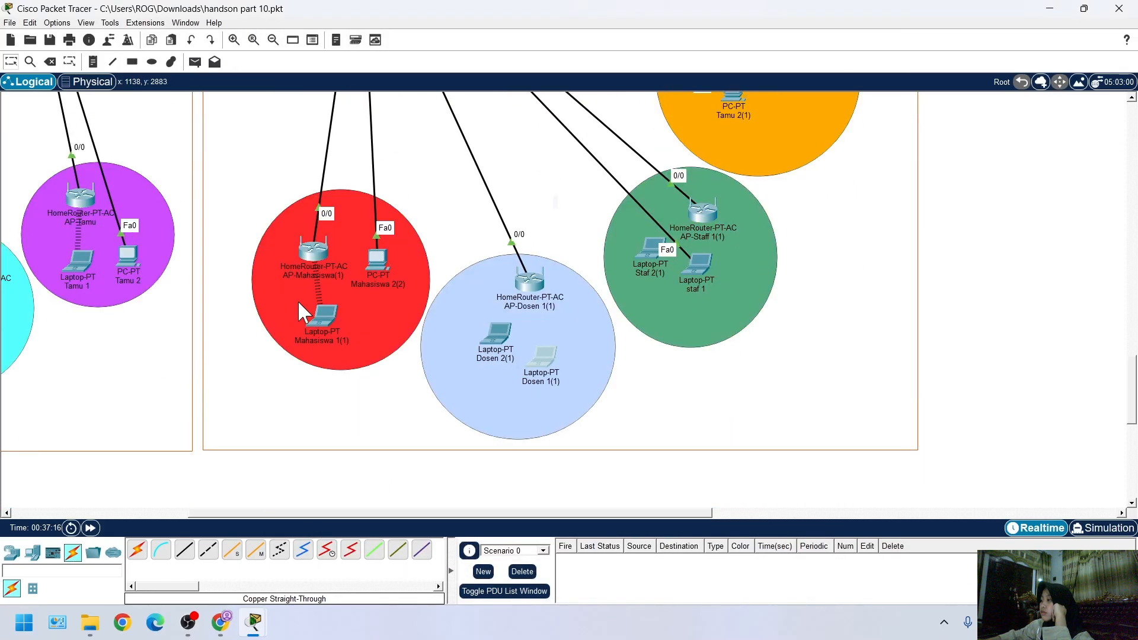
{"action": "left_click", "coordinate": [182, 557]}
{"action": "scroll", "coordinate": [429, 409], "scroll_direction": "up", "scroll_amount": 3}
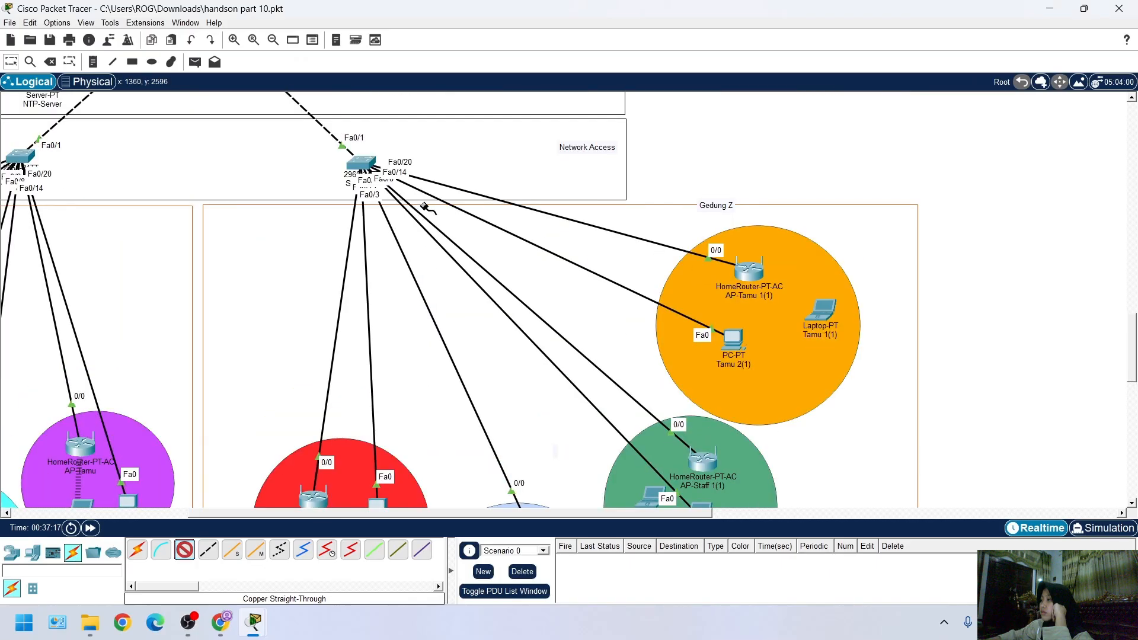
{"action": "left_click", "coordinate": [359, 163]}
{"action": "left_click", "coordinate": [419, 251]}
{"action": "scroll", "coordinate": [572, 400], "scroll_direction": "down", "scroll_amount": 3}
{"action": "left_click", "coordinate": [497, 332]}
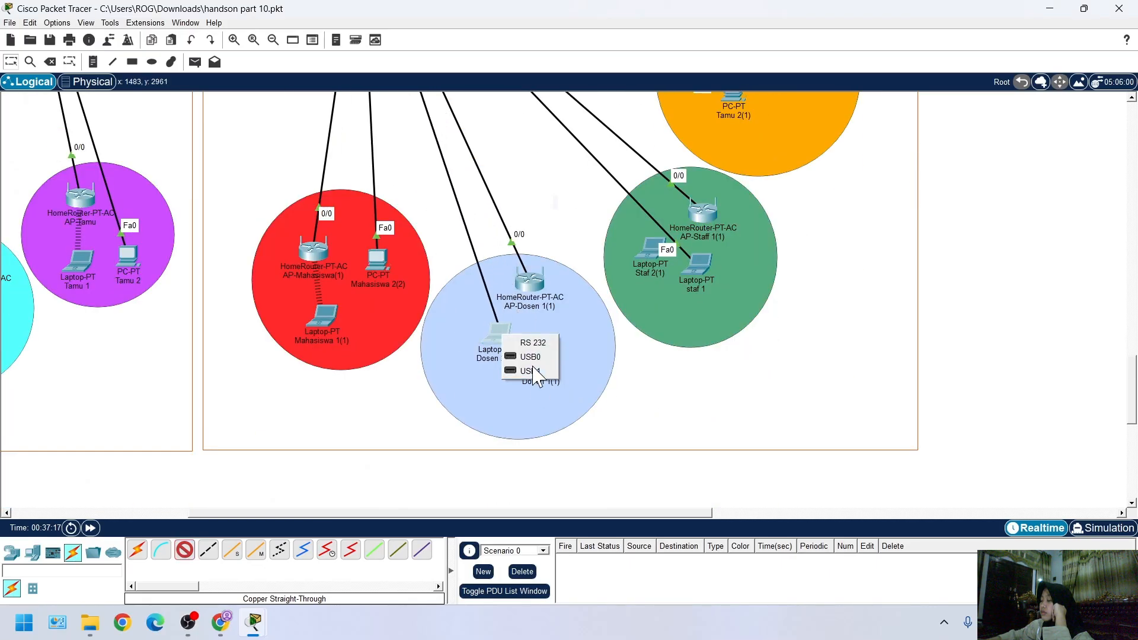
{"action": "left_click", "coordinate": [892, 390]}
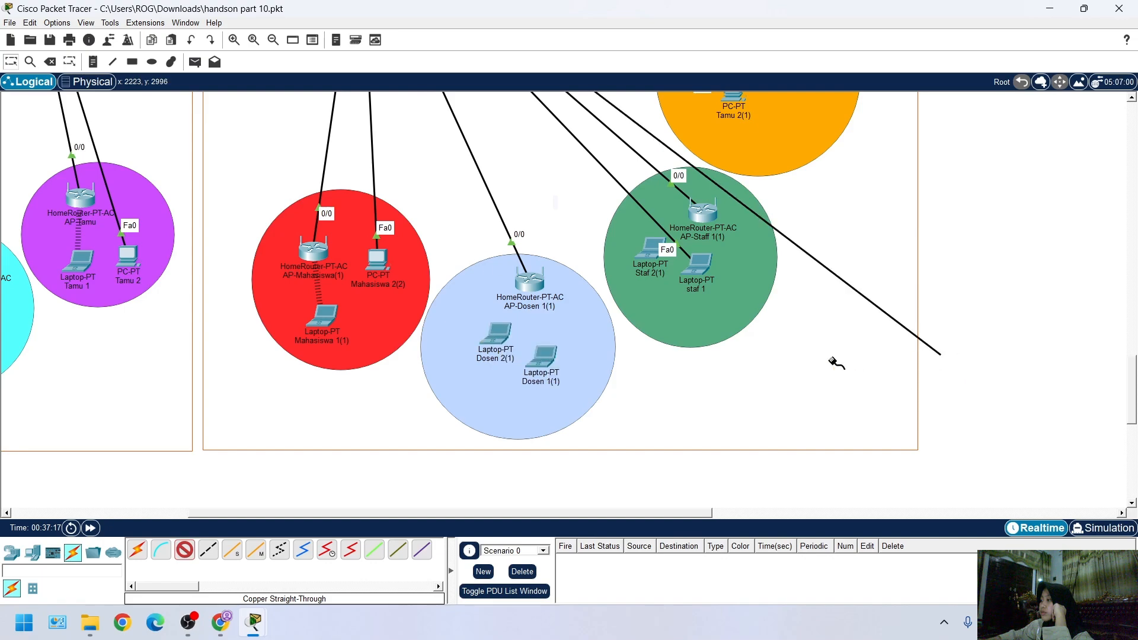
Try to end the copper straight-through cable from the access switch at laptop Dosen 1(1), then cancel the cable
{"action": "left_click", "coordinate": [542, 355]}
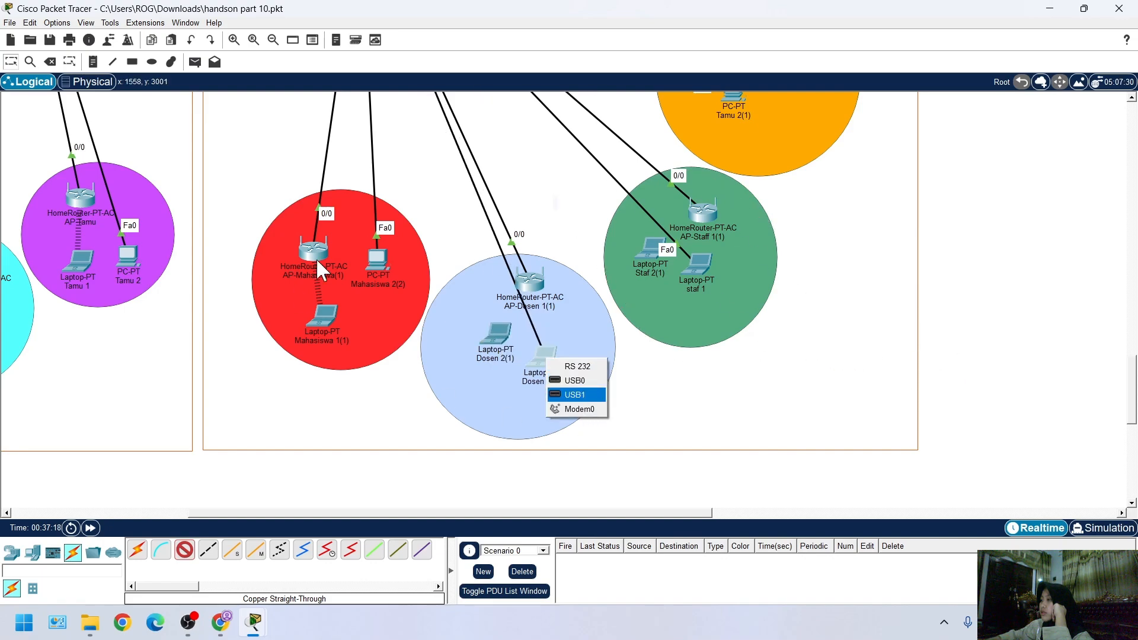
{"action": "left_click", "coordinate": [202, 553]}
{"action": "left_click", "coordinate": [536, 360]}
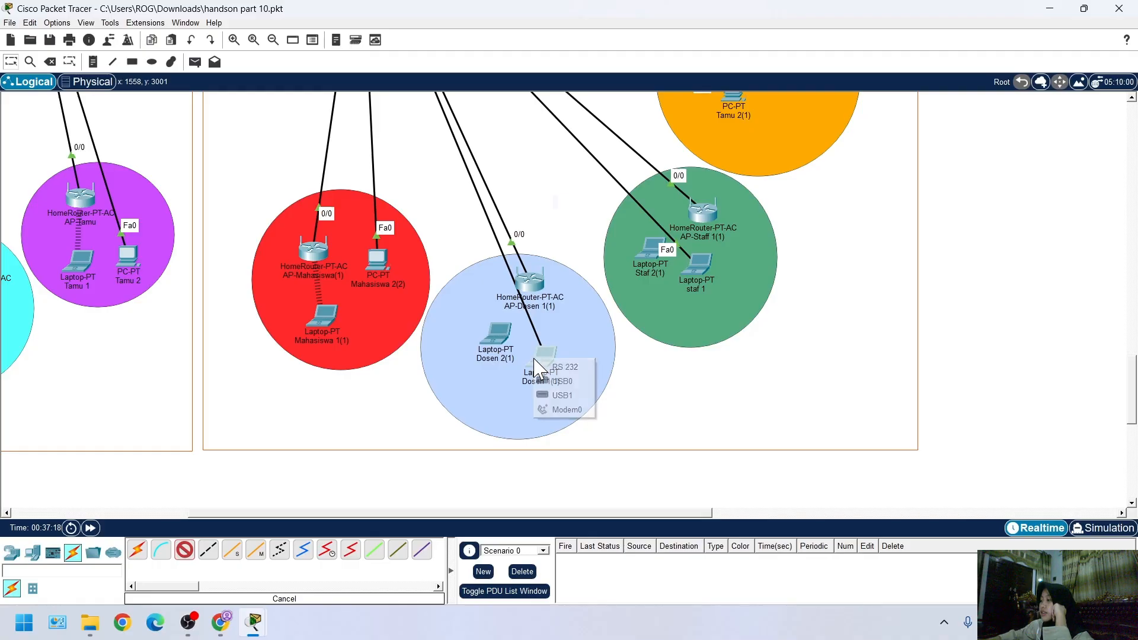
{"action": "left_click", "coordinate": [666, 473]}
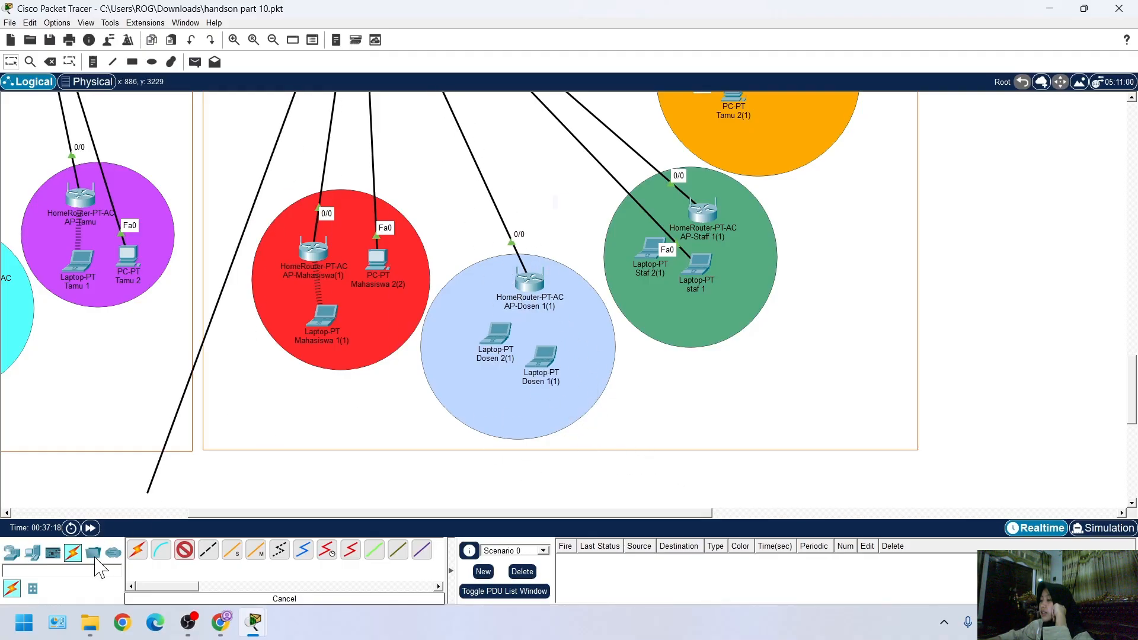
{"action": "left_click", "coordinate": [184, 550]}
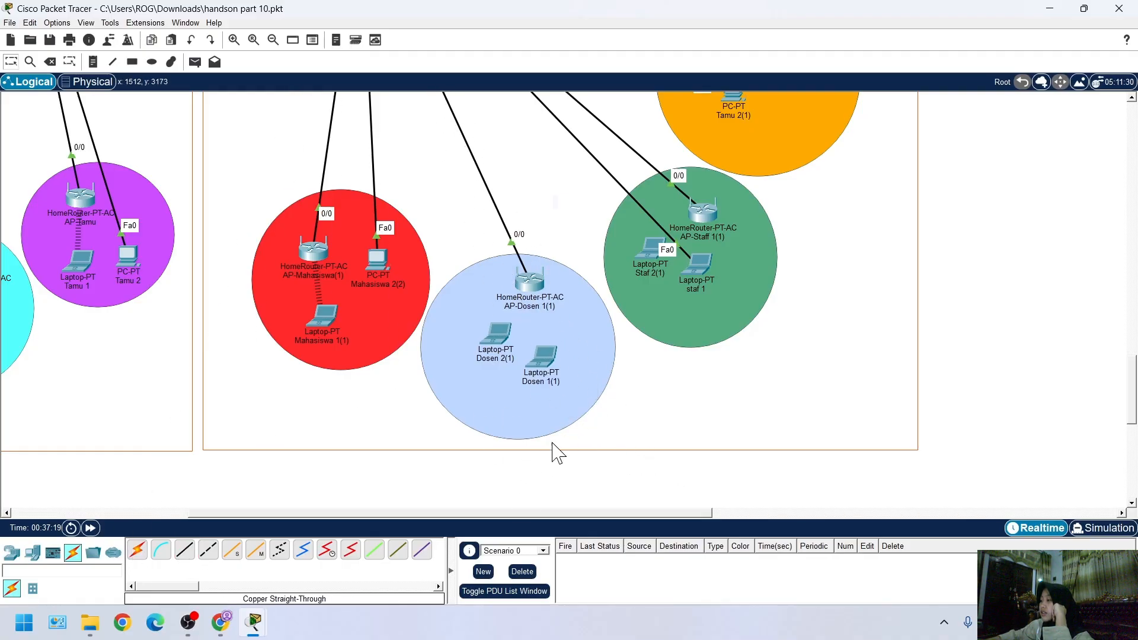
Power off Dosen 1(1), check the descriptions of the other modules and remove the PT-LAPTOP-NM-1AM module
{"action": "left_click", "coordinate": [547, 363]}
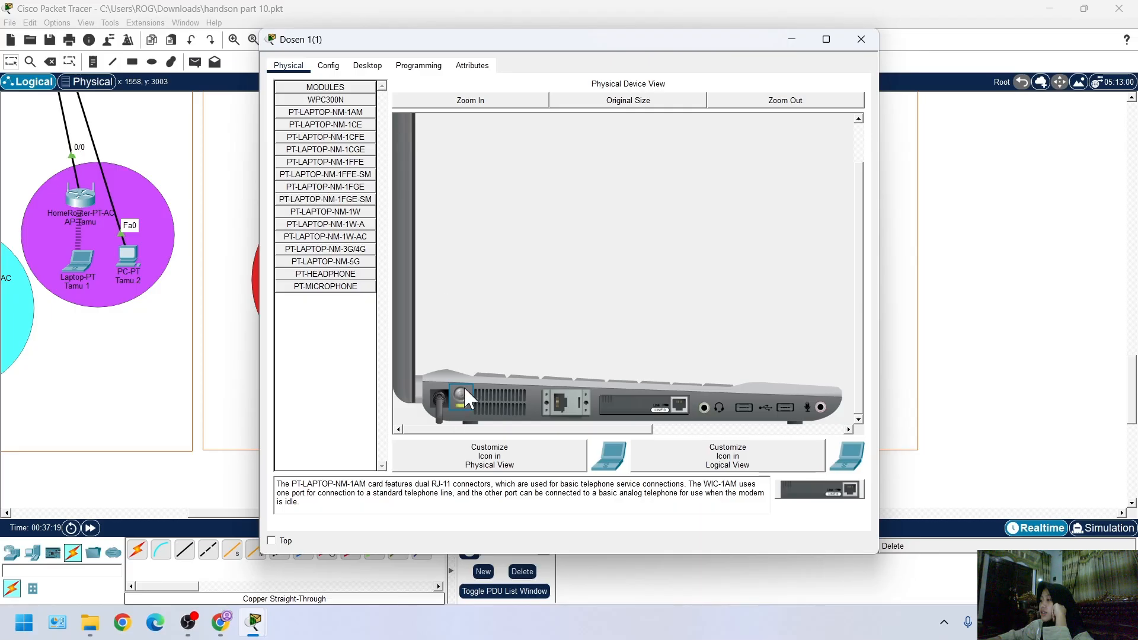
{"action": "left_click_drag", "start_coordinate": [665, 411], "coordinate": [340, 335]}
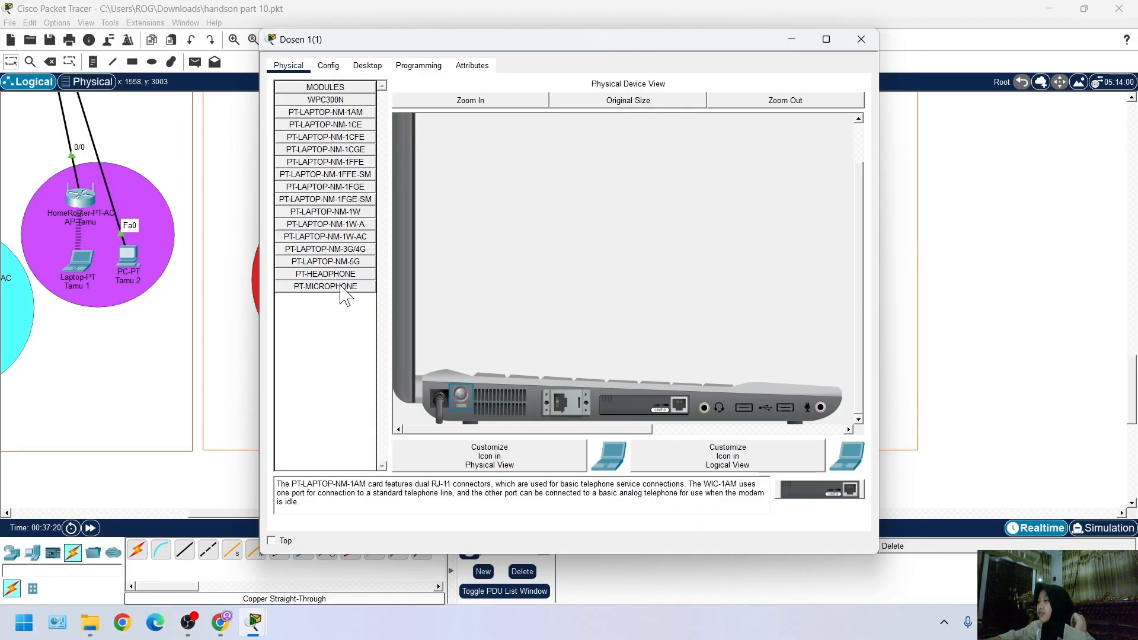
{"action": "left_click", "coordinate": [355, 287]}
{"action": "left_click", "coordinate": [363, 274]}
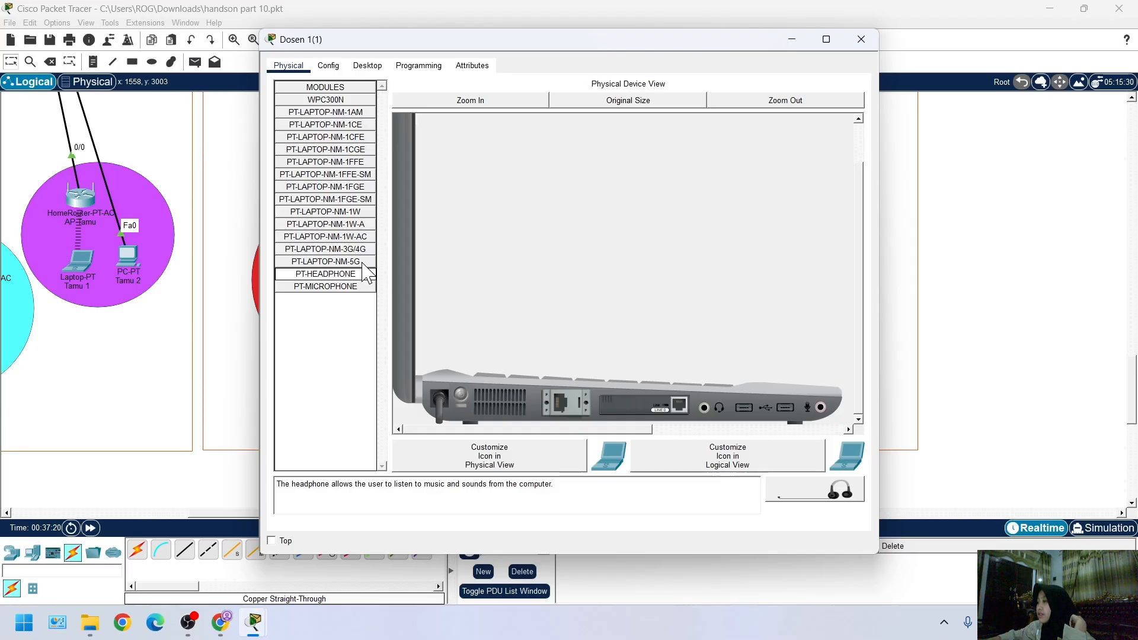
{"action": "left_click", "coordinate": [363, 249]}
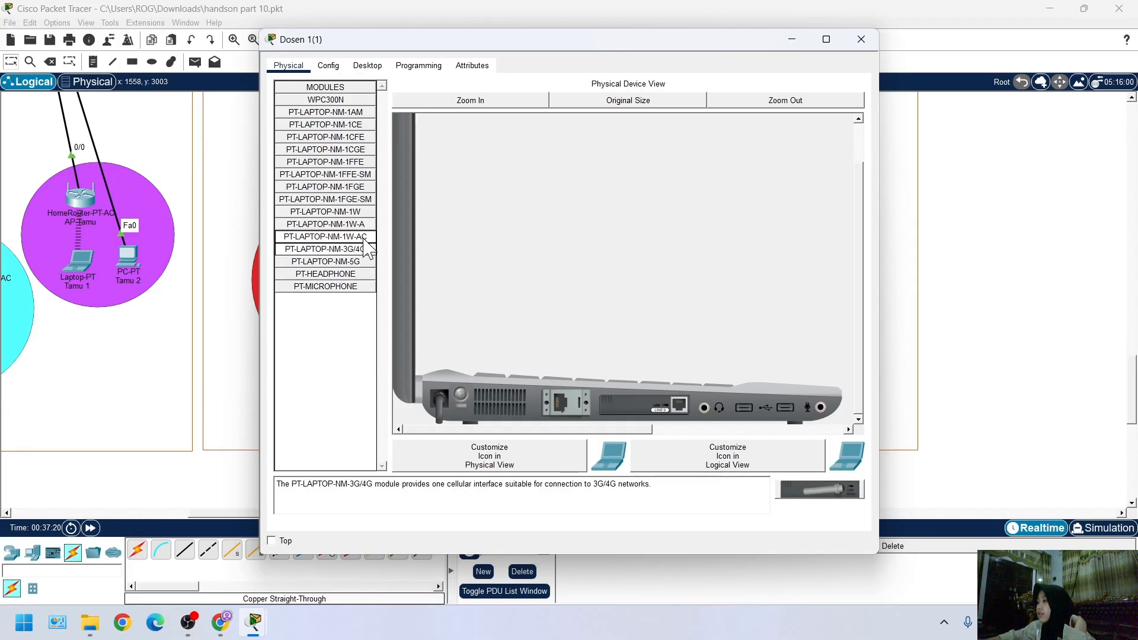
{"action": "left_click", "coordinate": [366, 224]}
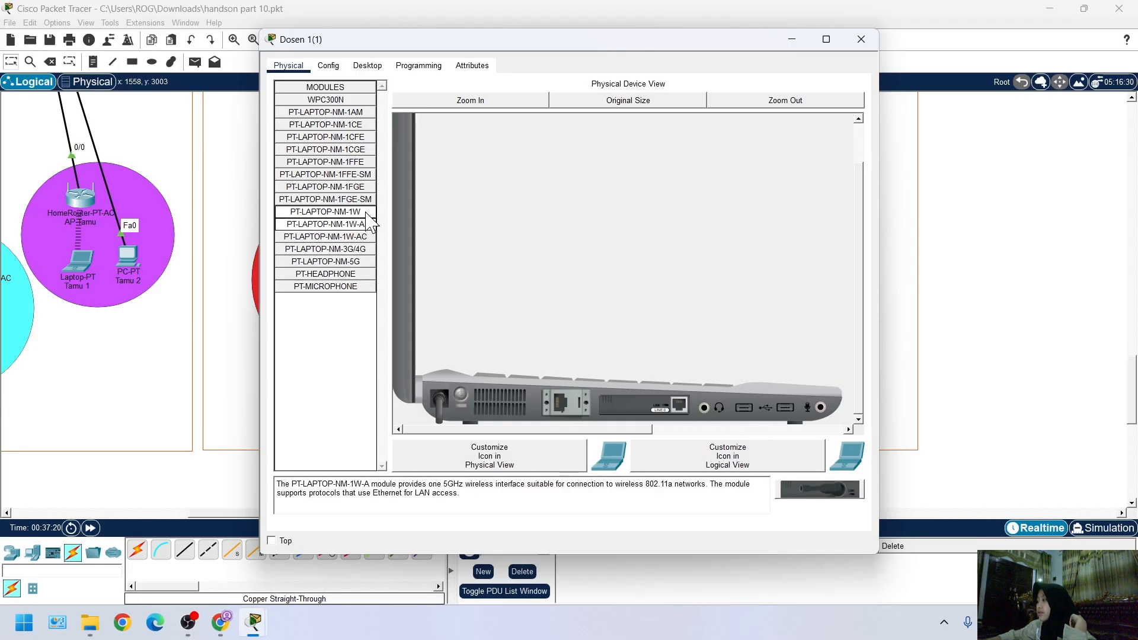
{"action": "left_click", "coordinate": [366, 199]}
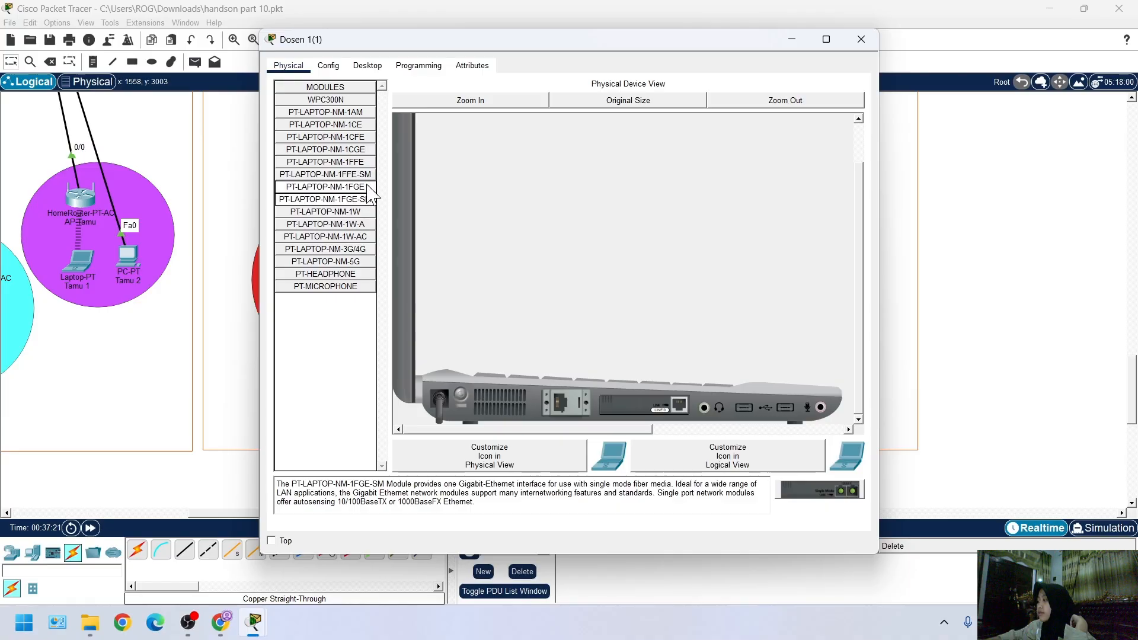
{"action": "left_click", "coordinate": [360, 126]}
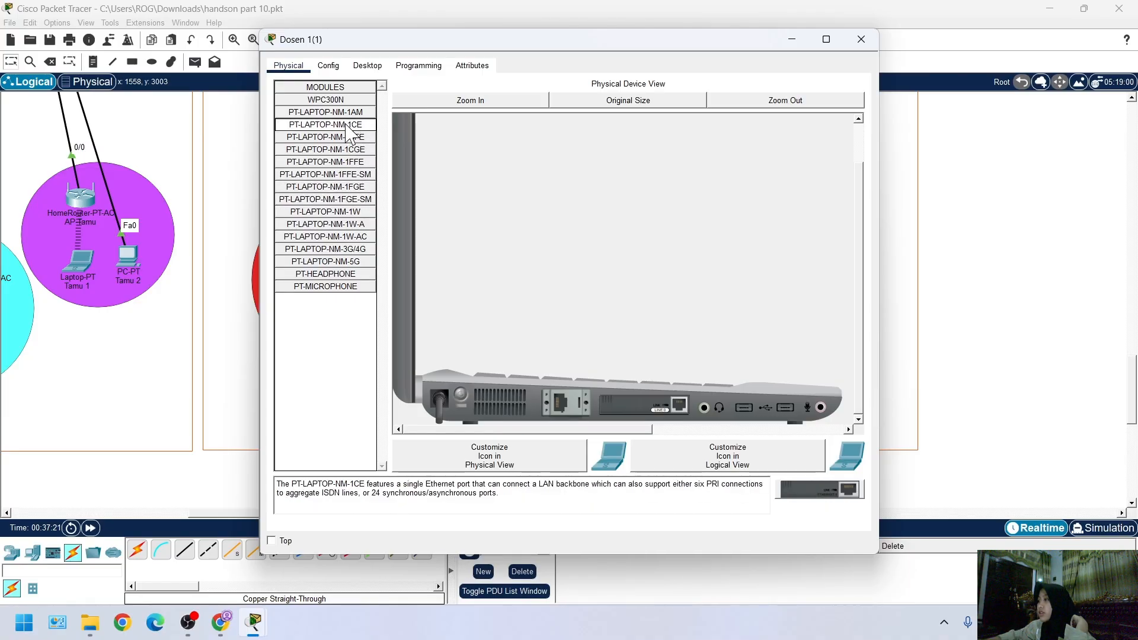
{"action": "left_click_drag", "start_coordinate": [346, 125], "coordinate": [322, 188]}
{"action": "left_click_drag", "start_coordinate": [637, 409], "coordinate": [332, 365]}
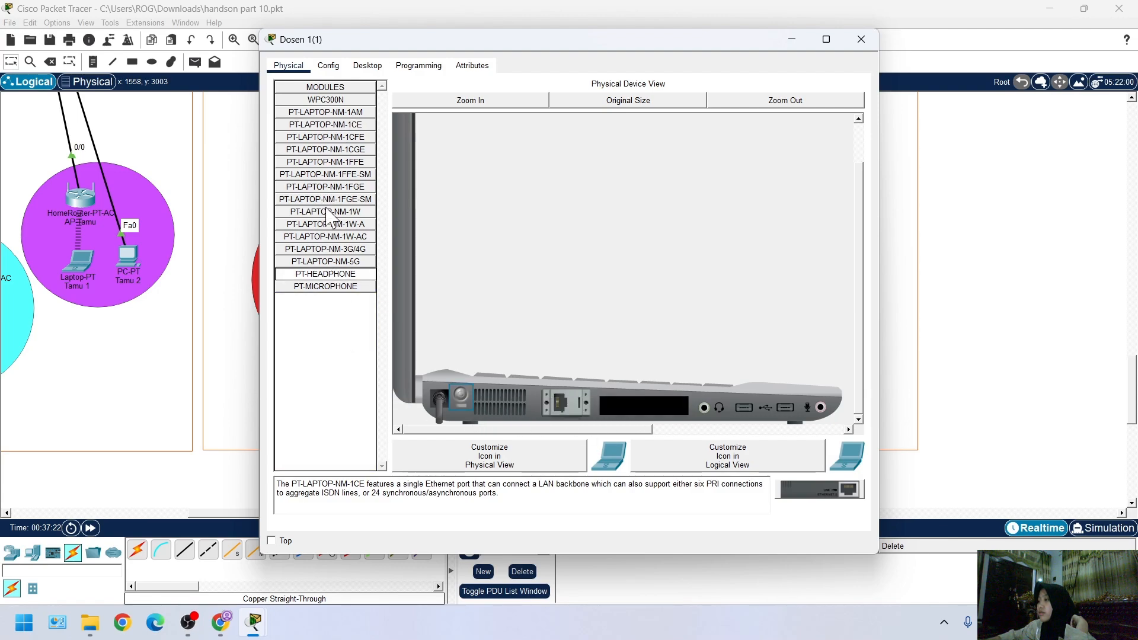
Try to install the PT-LAPTOP-NM-1CFE Fast Ethernet module in Dosen 1(1)'s empty slot
{"action": "left_click", "coordinate": [347, 136]}
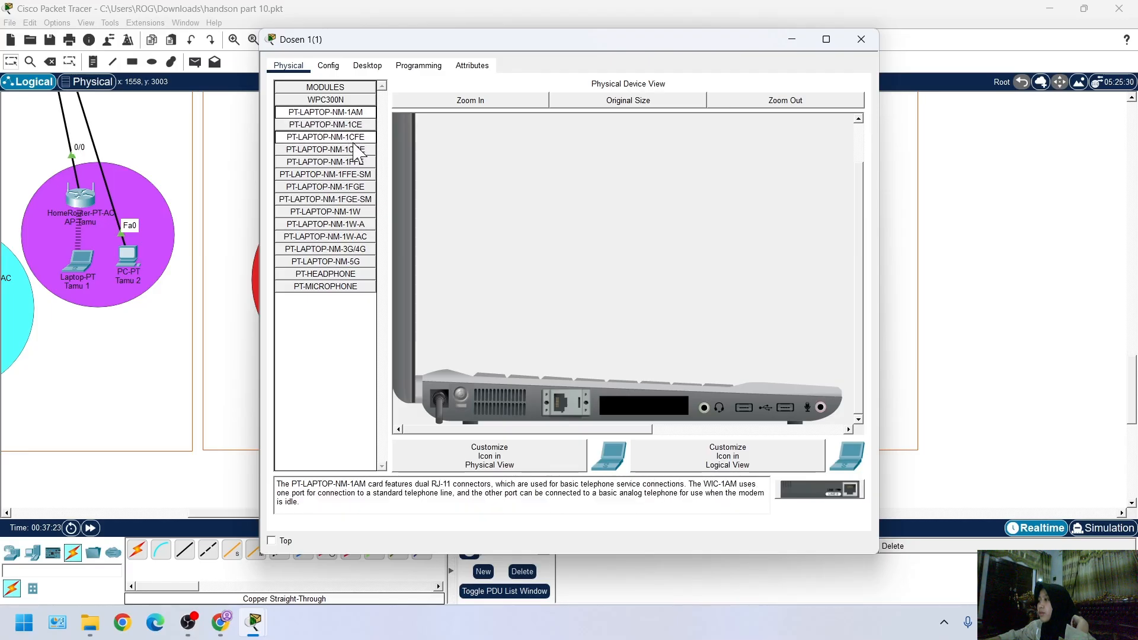
{"action": "left_click_drag", "start_coordinate": [351, 138], "coordinate": [626, 409]}
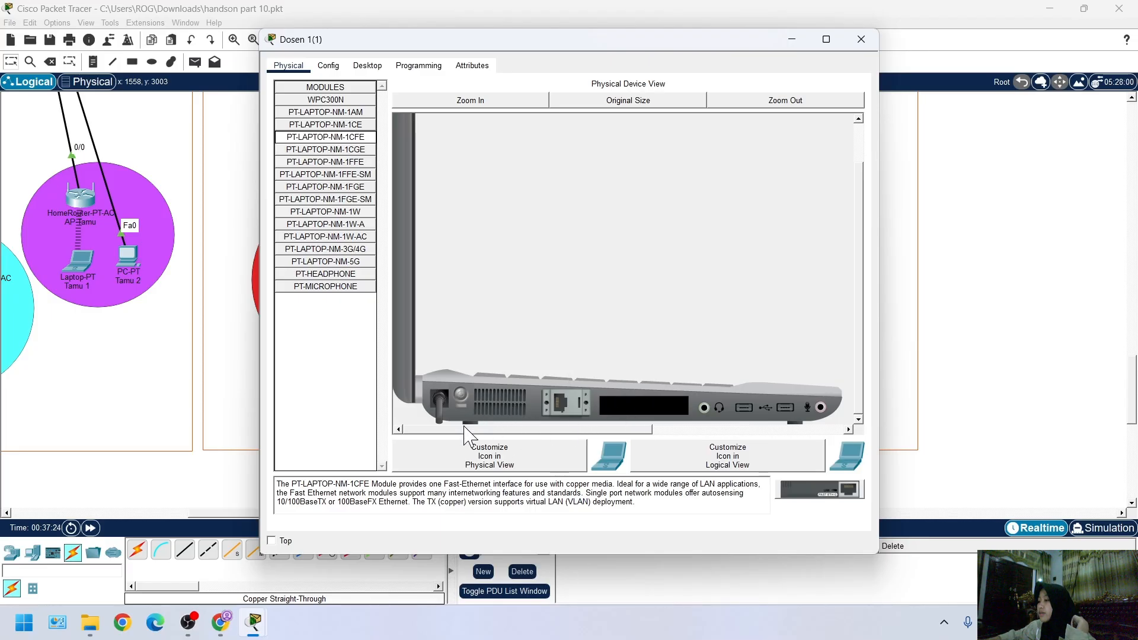
{"action": "left_click", "coordinate": [460, 393]}
{"action": "left_click", "coordinate": [460, 394]}
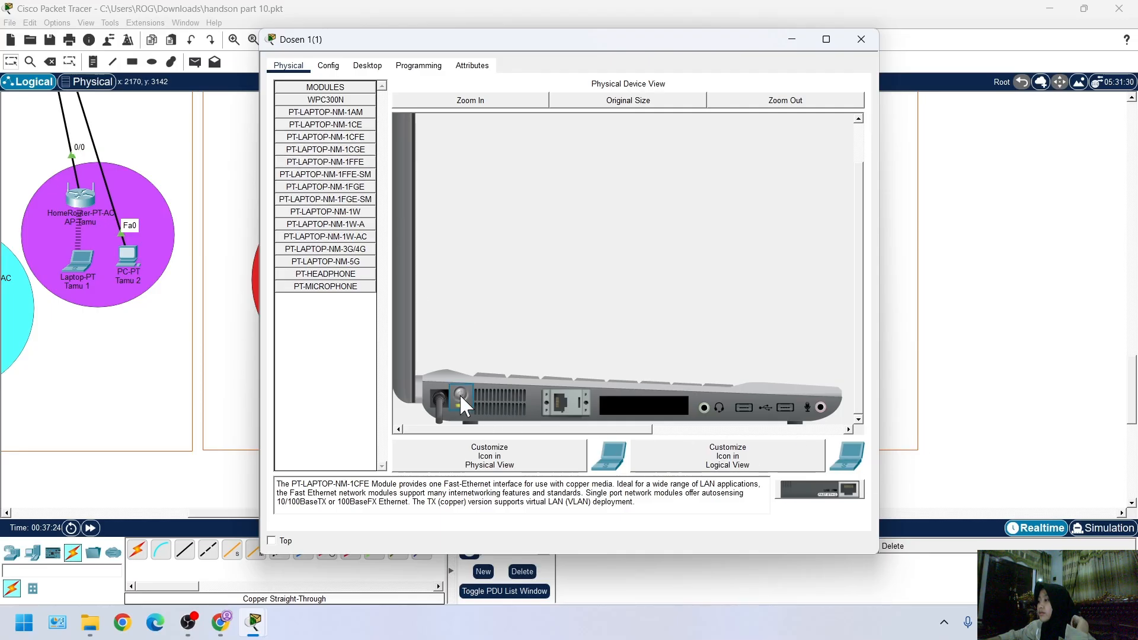
Install the PT-LAPTOP-NM-1CGE Gigabit Ethernet module in Dosen 1(1) and power the laptop back on
{"action": "left_click", "coordinate": [354, 161]}
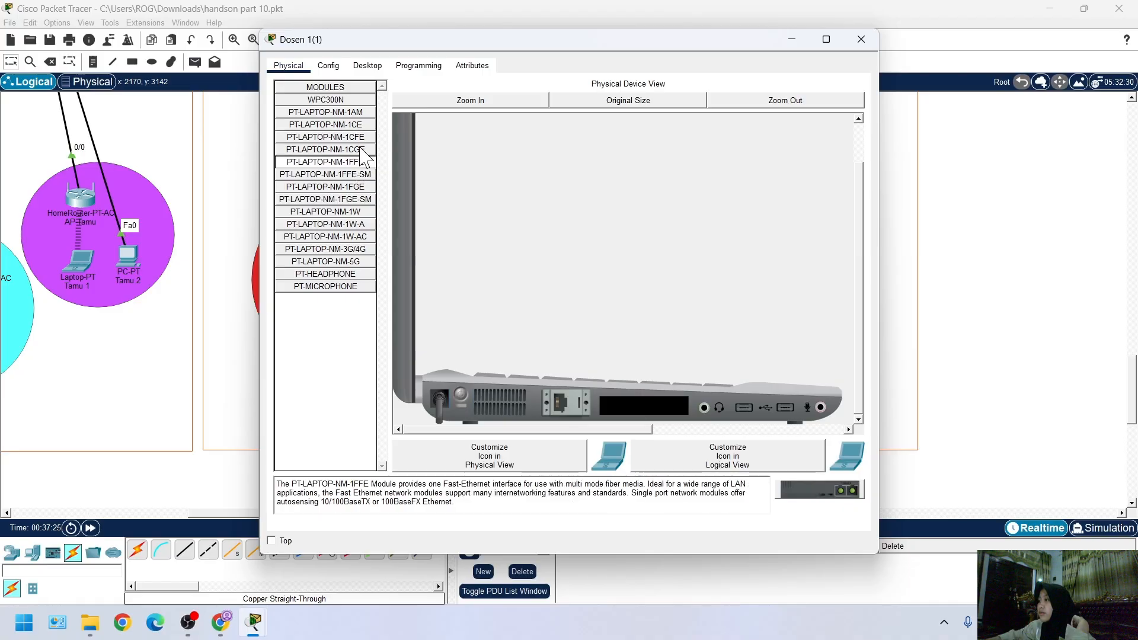
{"action": "left_click", "coordinate": [357, 139]}
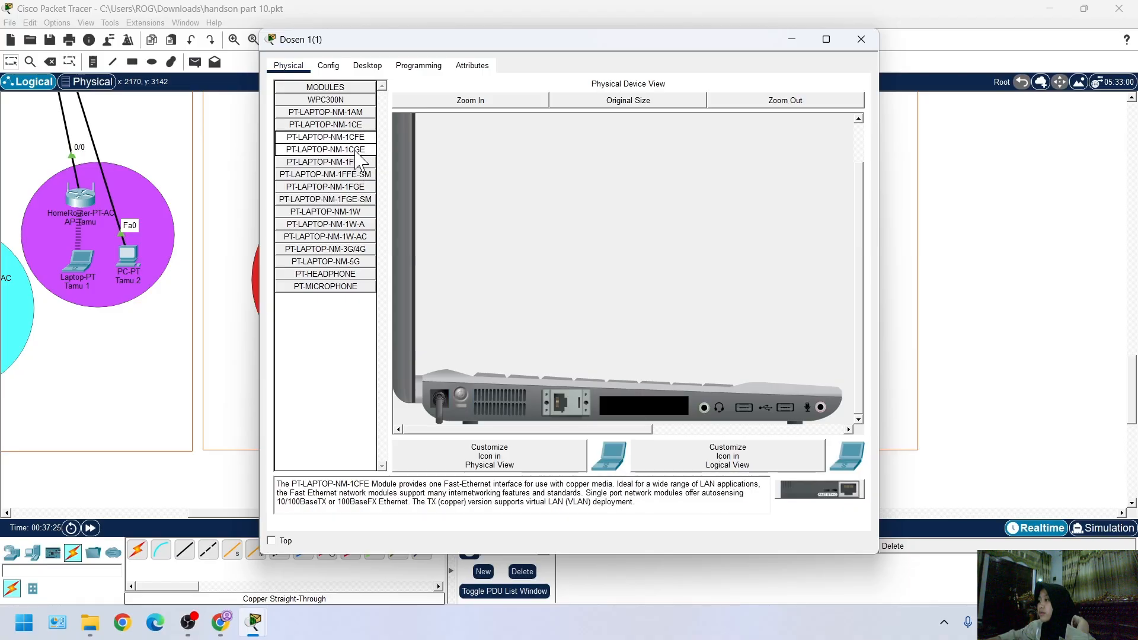
{"action": "left_click", "coordinate": [355, 150]}
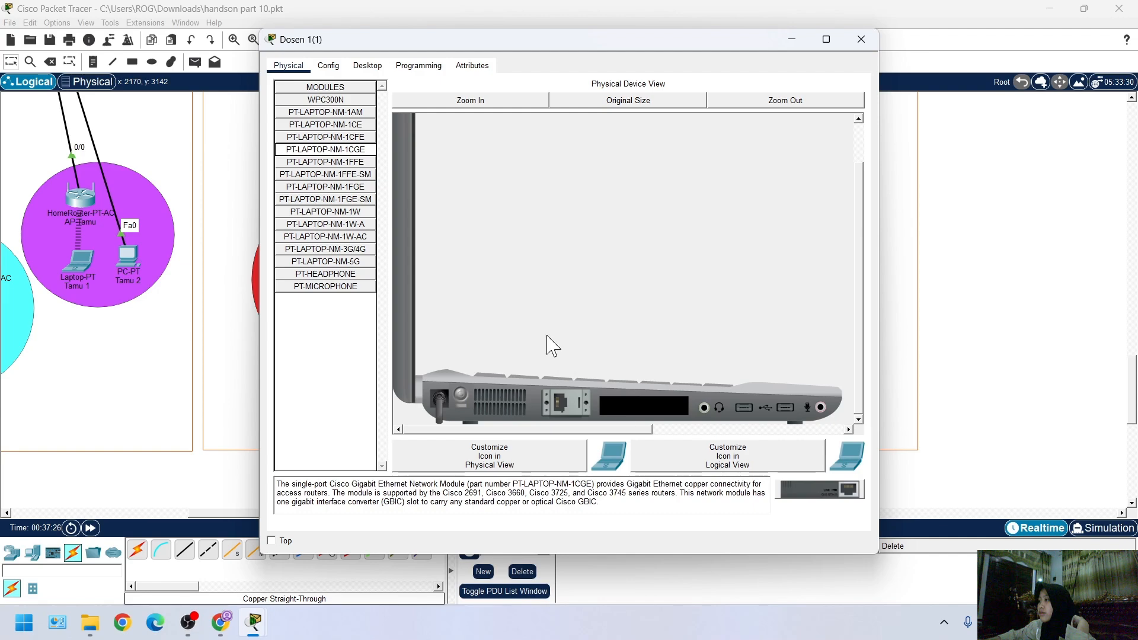
{"action": "left_click_drag", "start_coordinate": [355, 155], "coordinate": [642, 408]}
{"action": "left_click", "coordinate": [461, 395]}
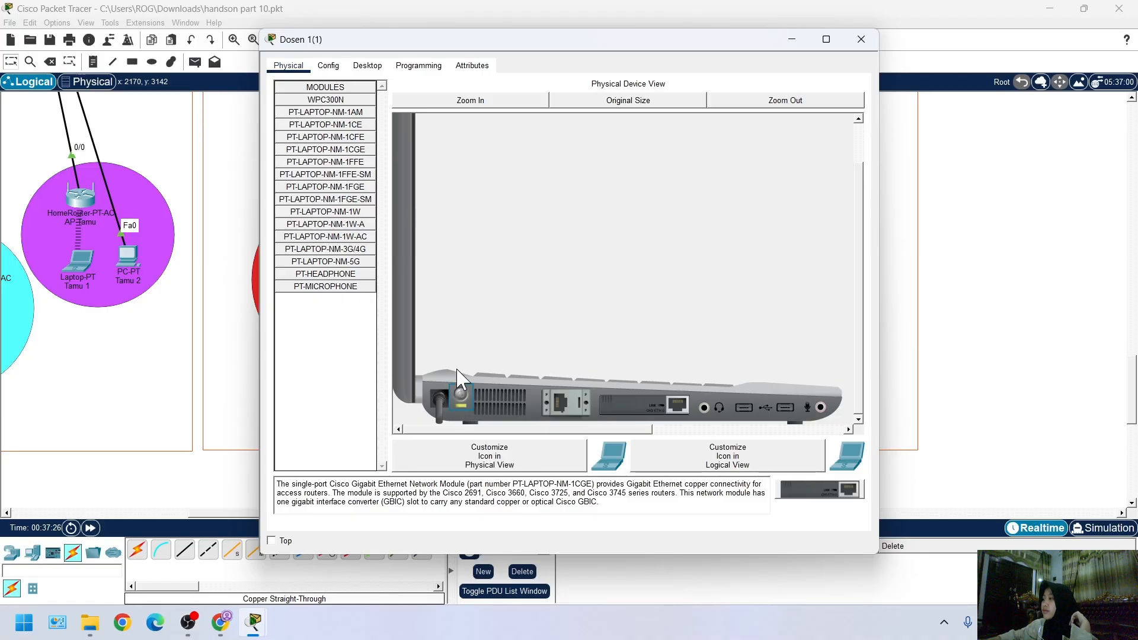
{"action": "left_click", "coordinate": [364, 67]}
{"action": "left_click", "coordinate": [942, 189]}
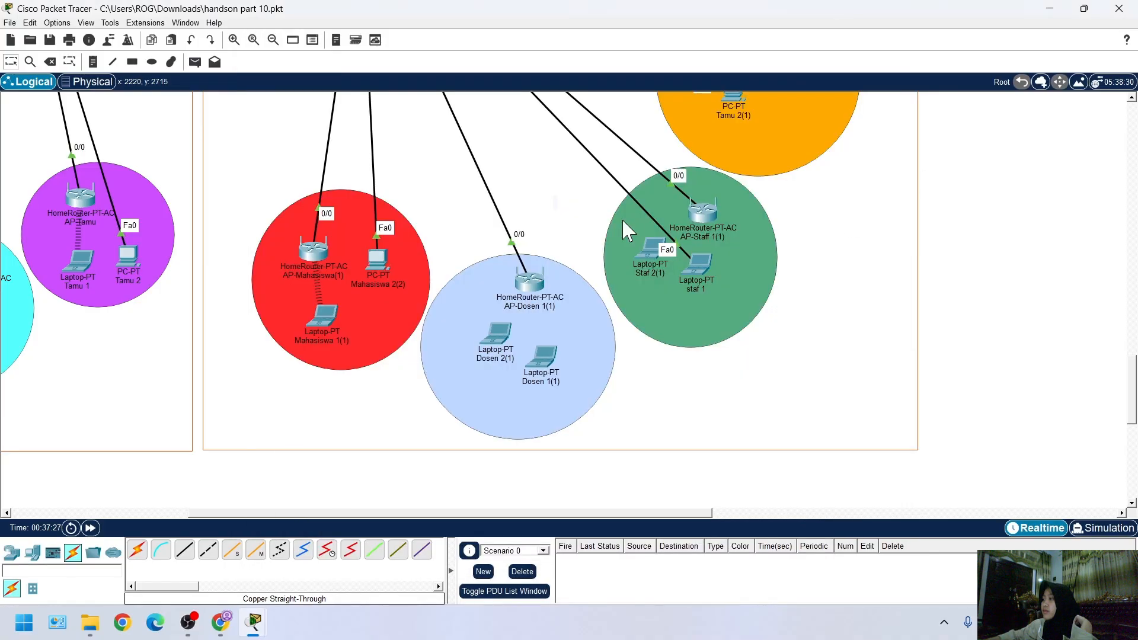
{"action": "left_click", "coordinate": [187, 548]}
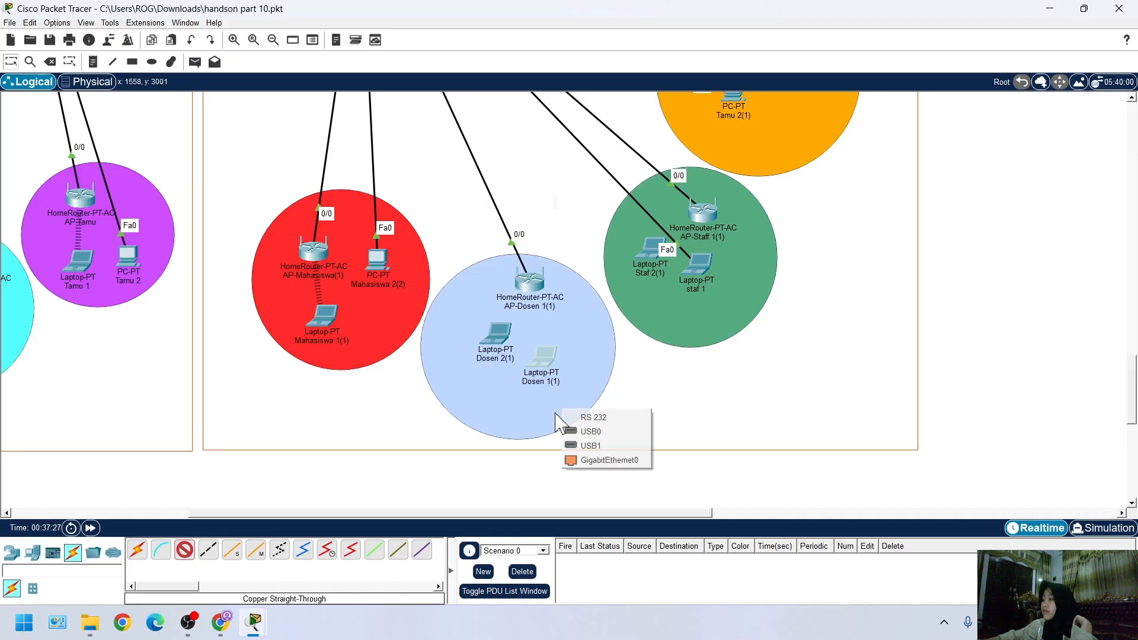
{"action": "left_click", "coordinate": [544, 361]}
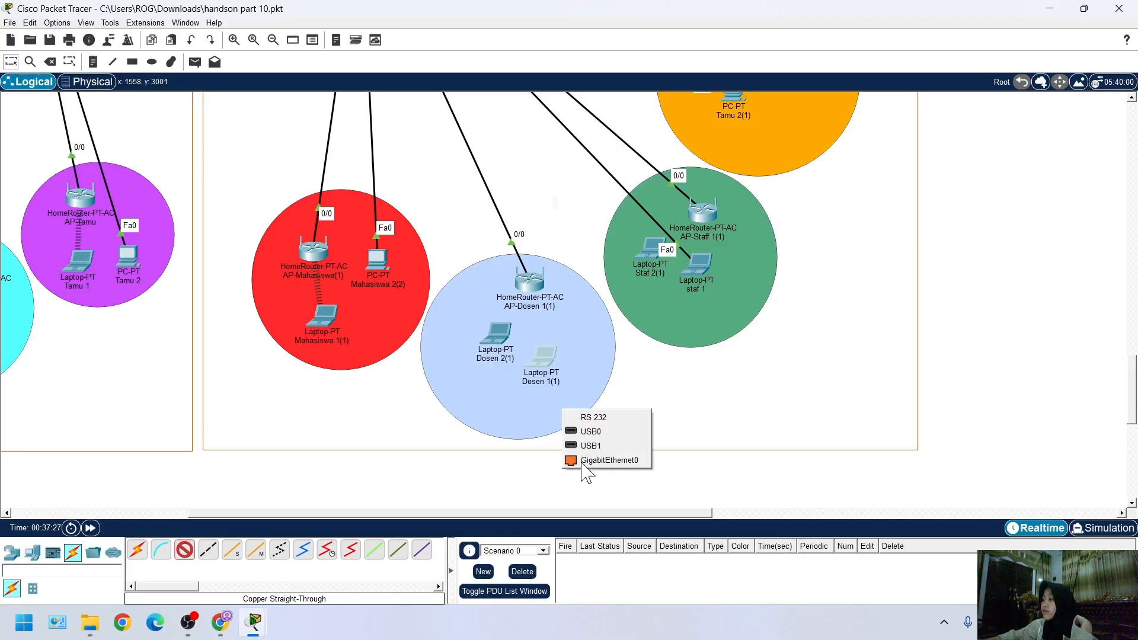
{"action": "left_click", "coordinate": [11, 62]}
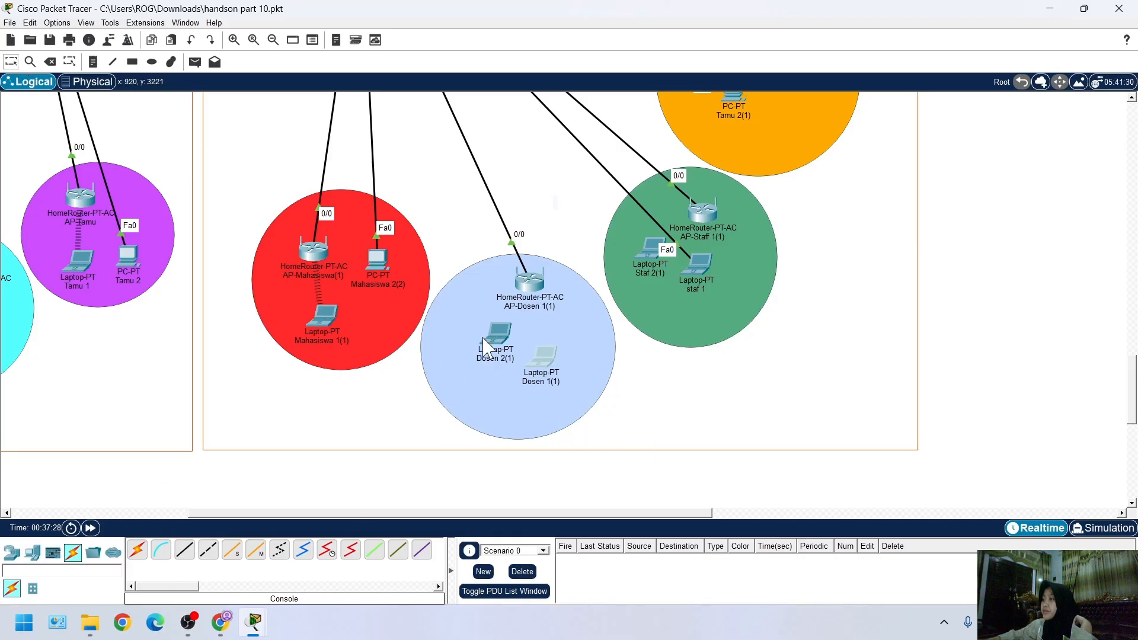
Replace Dosen 1(1)'s Gigabit Ethernet module with the PT-LAPTOP-NM-1CE Ethernet module and power the laptop back on
{"action": "left_click", "coordinate": [541, 350]}
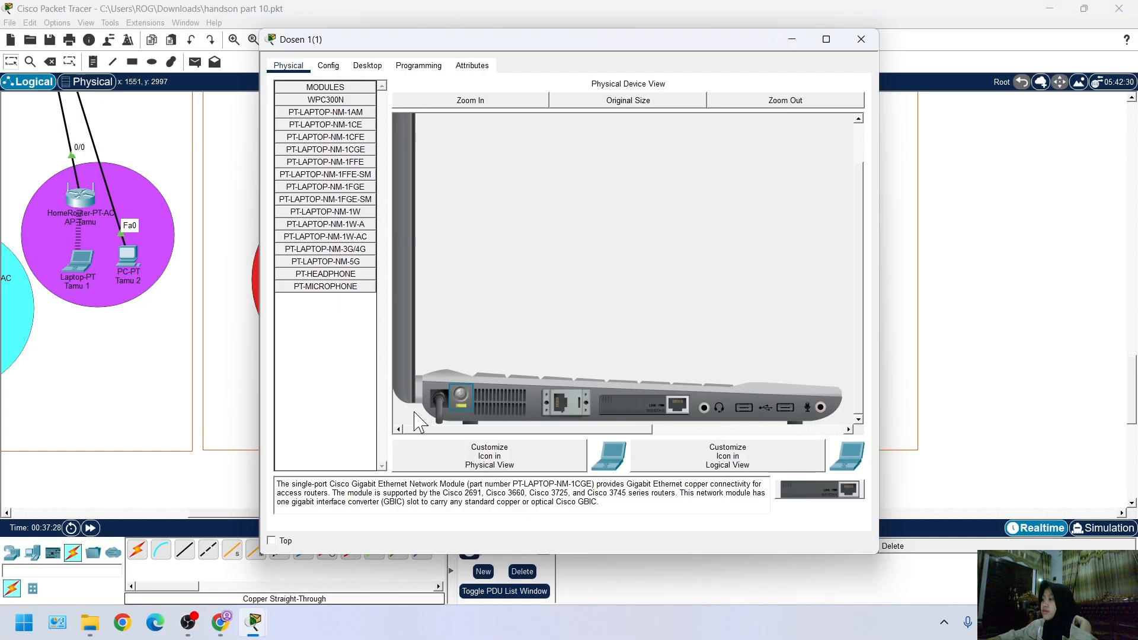
{"action": "left_click_drag", "start_coordinate": [675, 405], "coordinate": [342, 356]}
{"action": "left_click", "coordinate": [350, 126]}
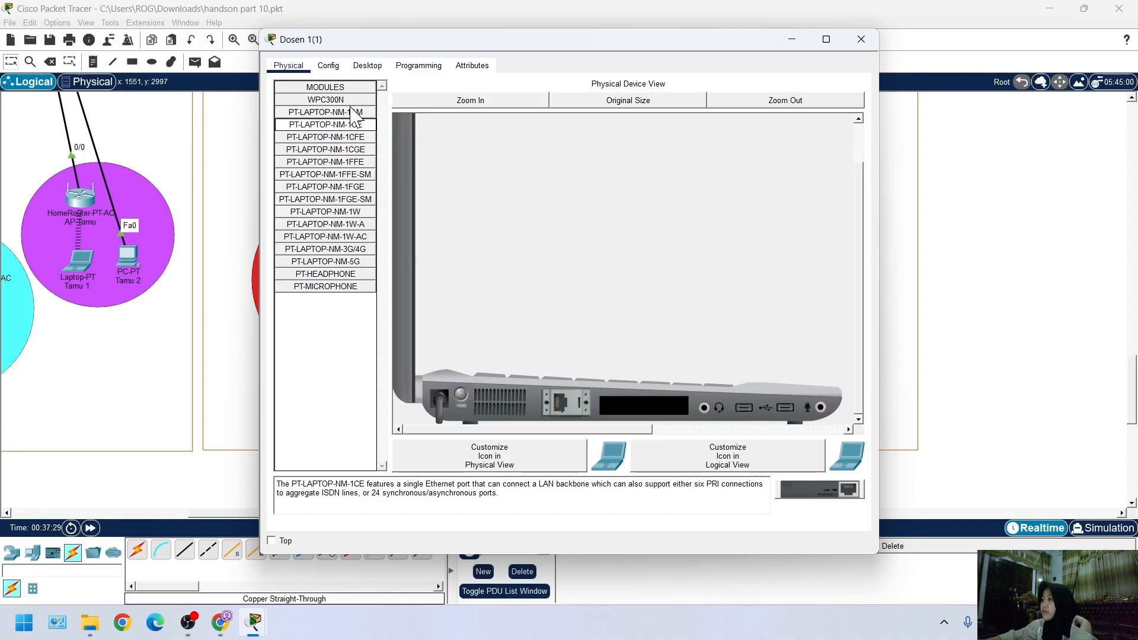
{"action": "left_click", "coordinate": [355, 113]}
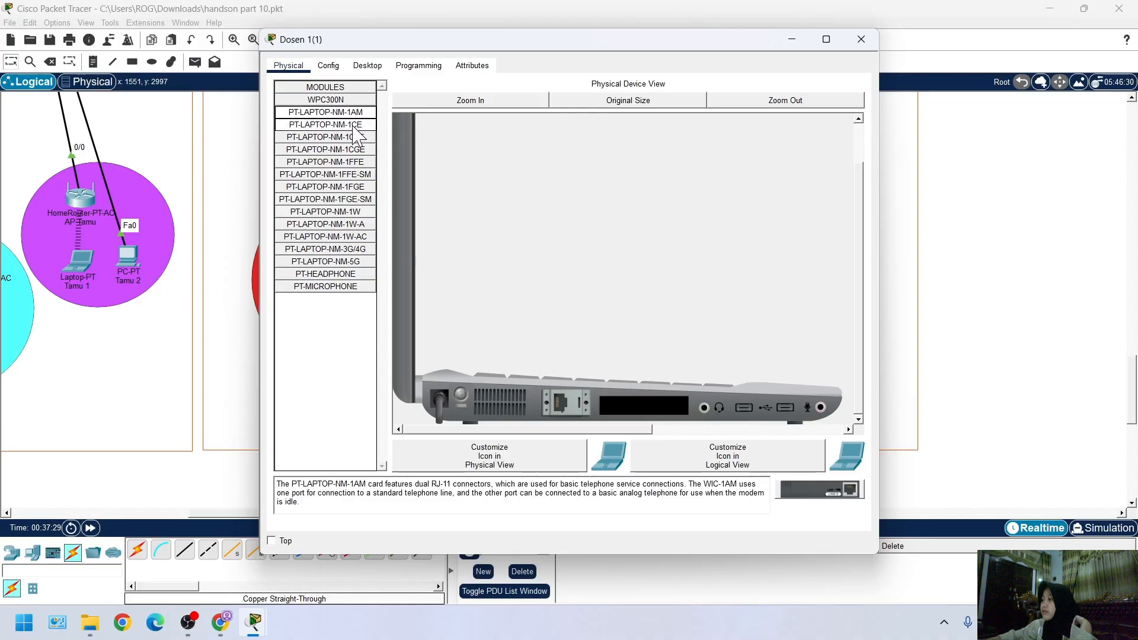
{"action": "left_click", "coordinate": [356, 125]}
{"action": "left_click_drag", "start_coordinate": [358, 139], "coordinate": [642, 409]}
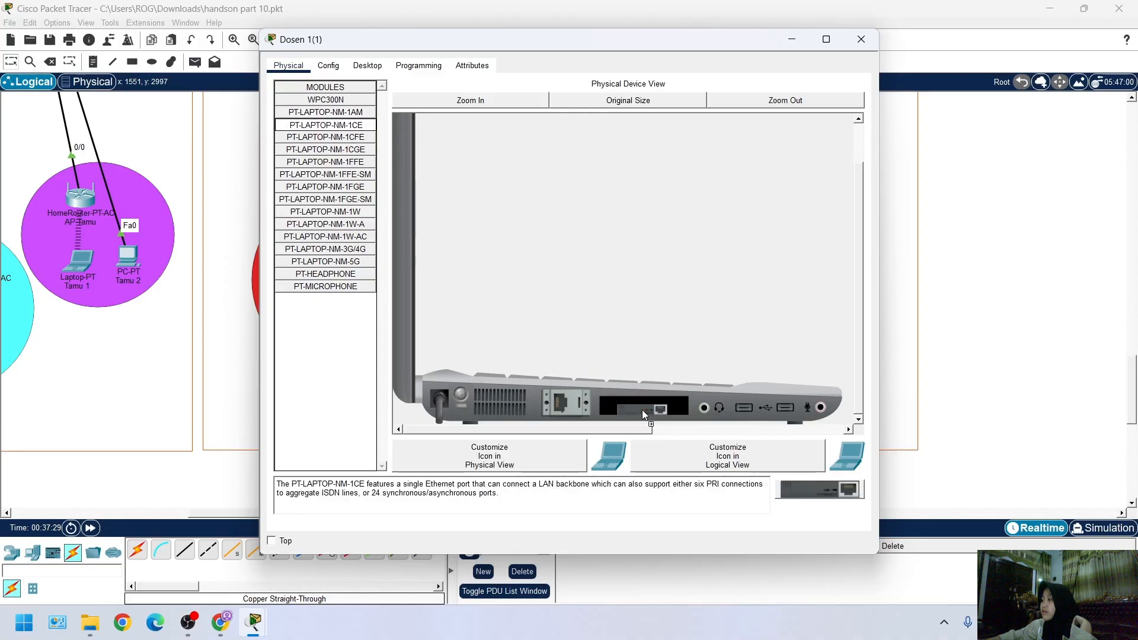
{"action": "left_click", "coordinate": [462, 395]}
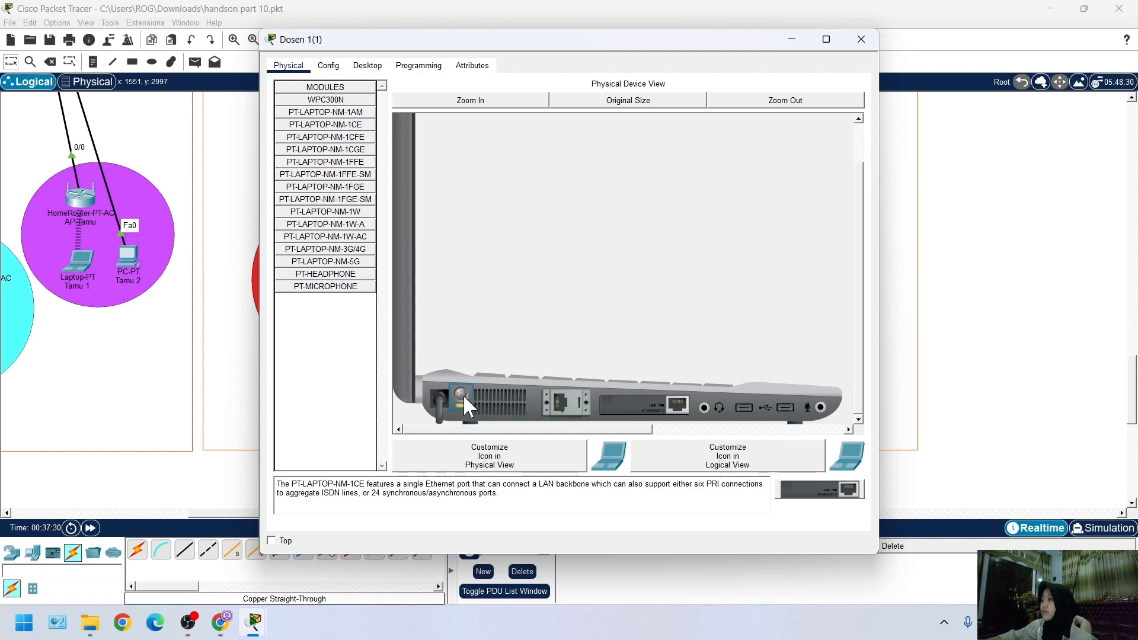
{"action": "left_click", "coordinate": [937, 325]}
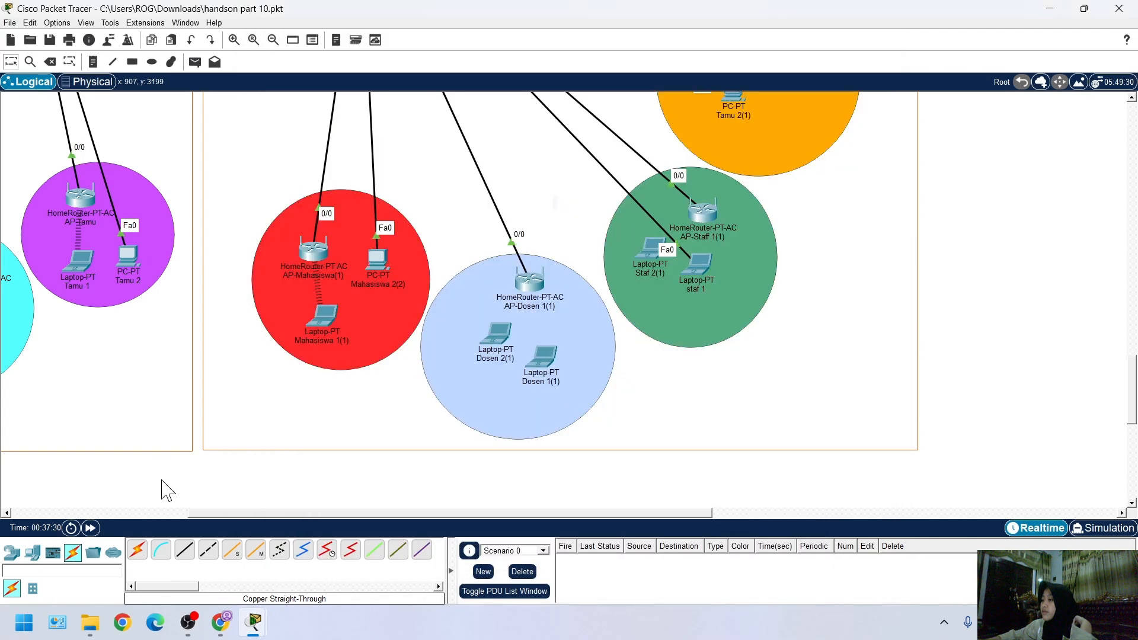
Connect Dosen 1(1)'s Ethernet0 port to FastEthernet0/7 on the Gedung Z access switch with a copper straight-through cable
{"action": "left_click", "coordinate": [185, 550]}
{"action": "left_click", "coordinate": [546, 364]}
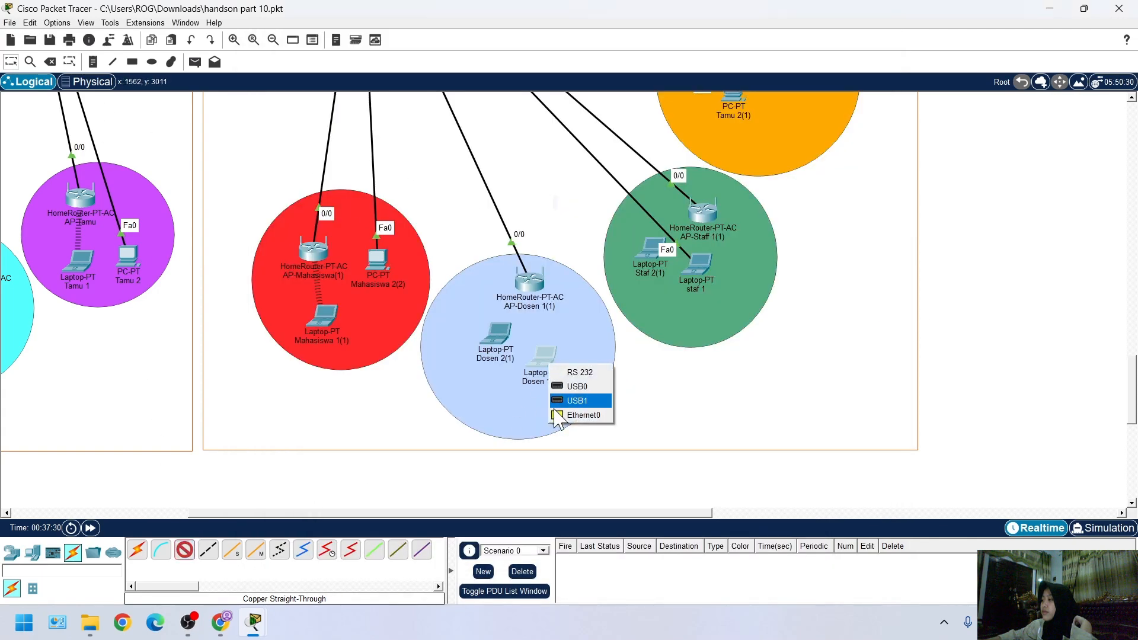
{"action": "left_click", "coordinate": [577, 399]}
{"action": "scroll", "coordinate": [465, 320], "scroll_direction": "up", "scroll_amount": 5}
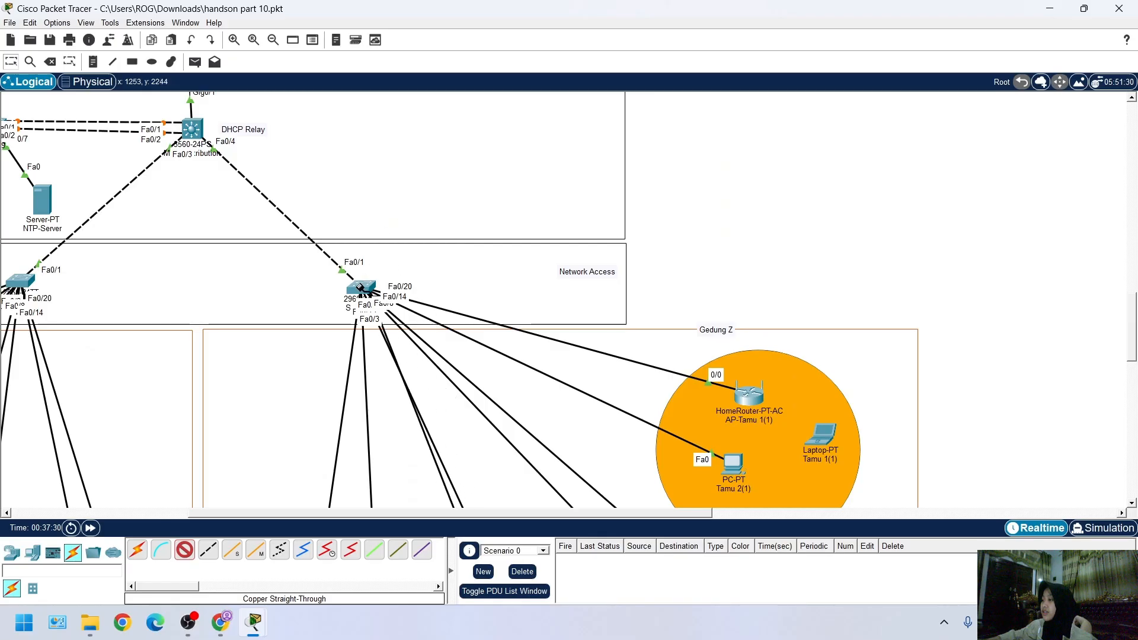
{"action": "left_click", "coordinate": [362, 288]}
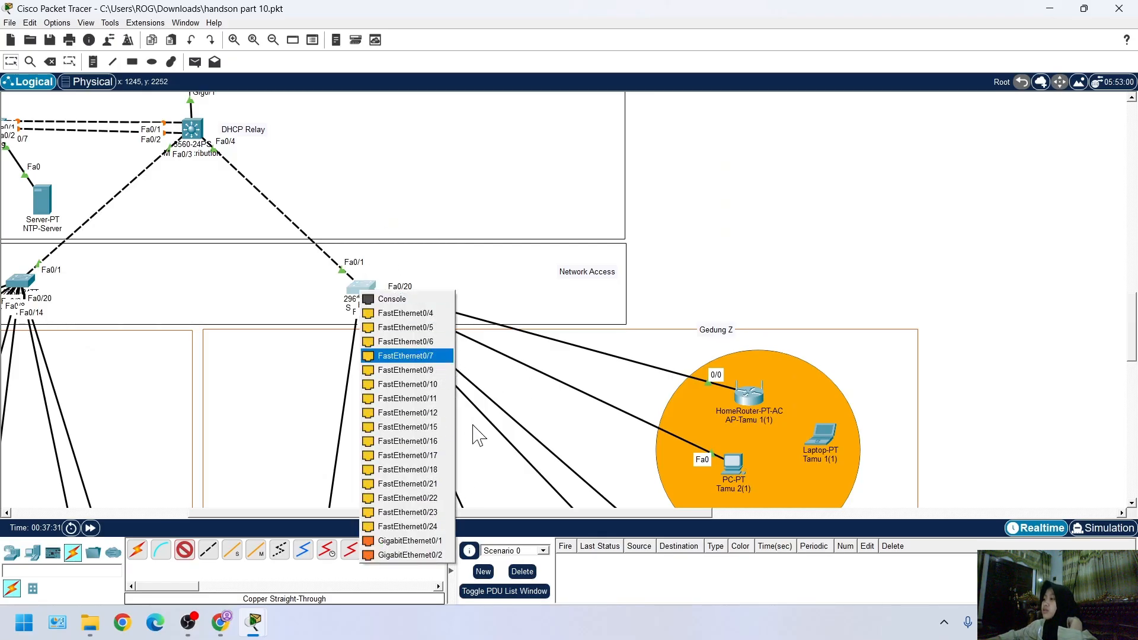
{"action": "left_click", "coordinate": [415, 355]}
Check the wireless networks available to laptop Dosen 2(1)
{"action": "scroll", "coordinate": [506, 409], "scroll_direction": "down", "scroll_amount": 7}
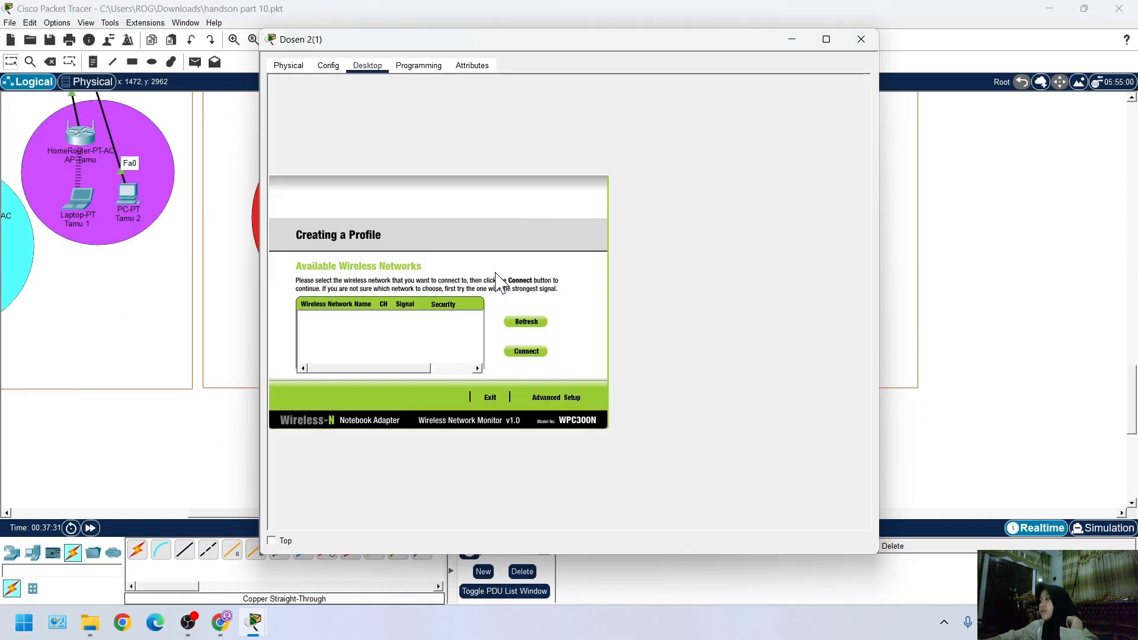
{"action": "left_click", "coordinate": [497, 271]}
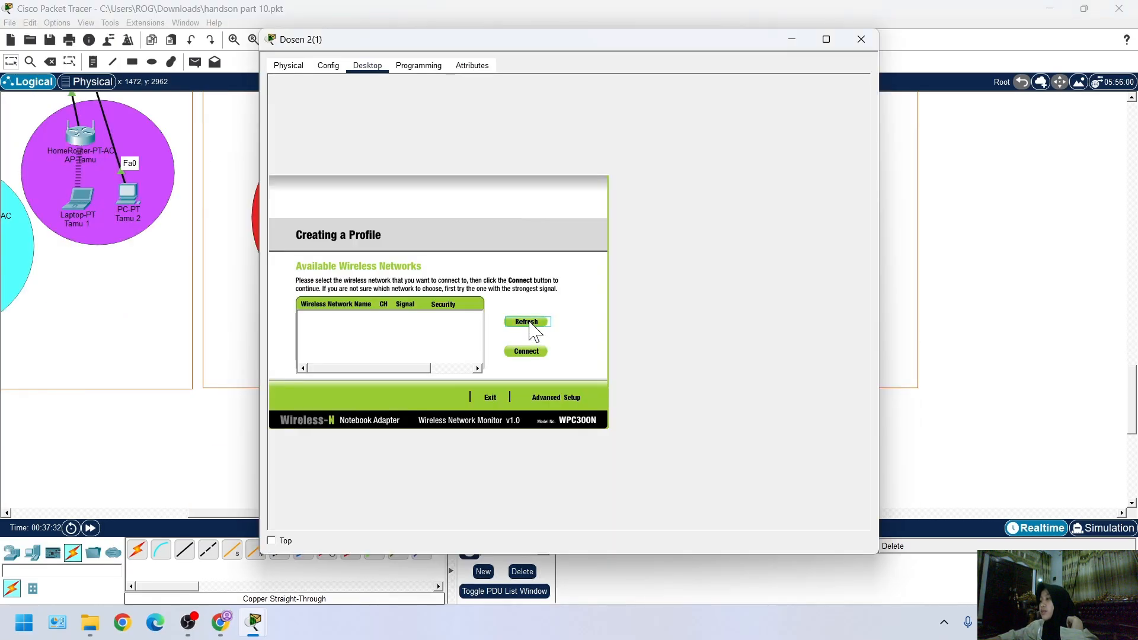
{"action": "left_click", "coordinate": [1010, 436]}
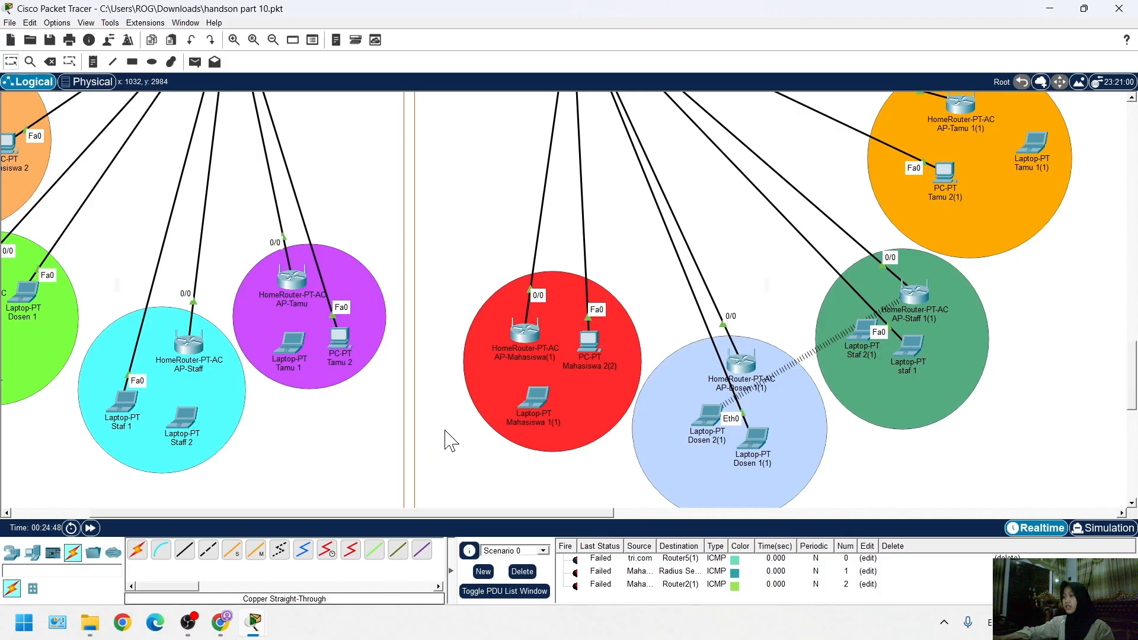
Examine the wireless links between the laptops and access points across Gedung X and Gedung Z
{"action": "scroll", "coordinate": [380, 459], "scroll_direction": "up", "scroll_amount": 3}
{"action": "scroll", "coordinate": [360, 464], "scroll_direction": "down", "scroll_amount": 3}
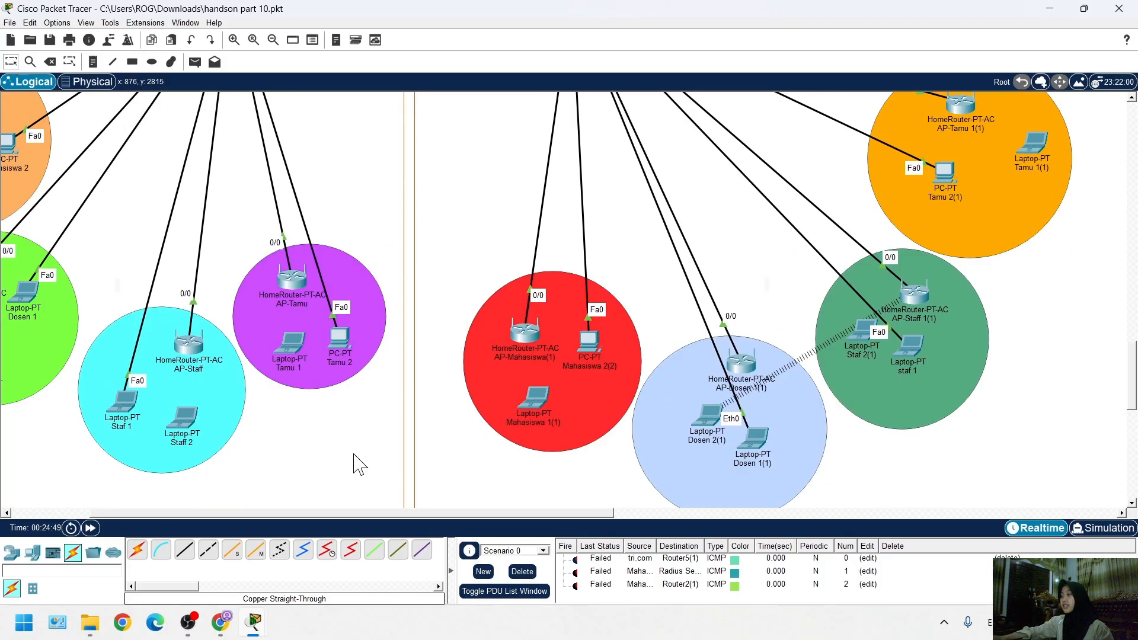
{"action": "scroll", "coordinate": [265, 439], "scroll_direction": "down", "scroll_amount": 3}
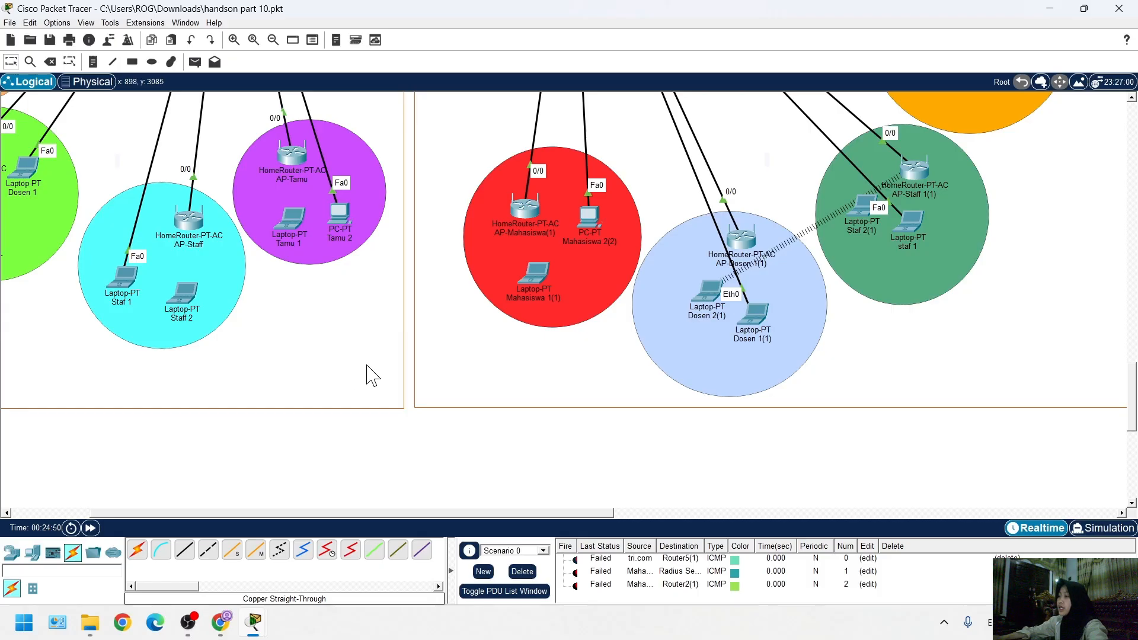
{"action": "scroll", "coordinate": [325, 289], "scroll_direction": "up", "scroll_amount": 3}
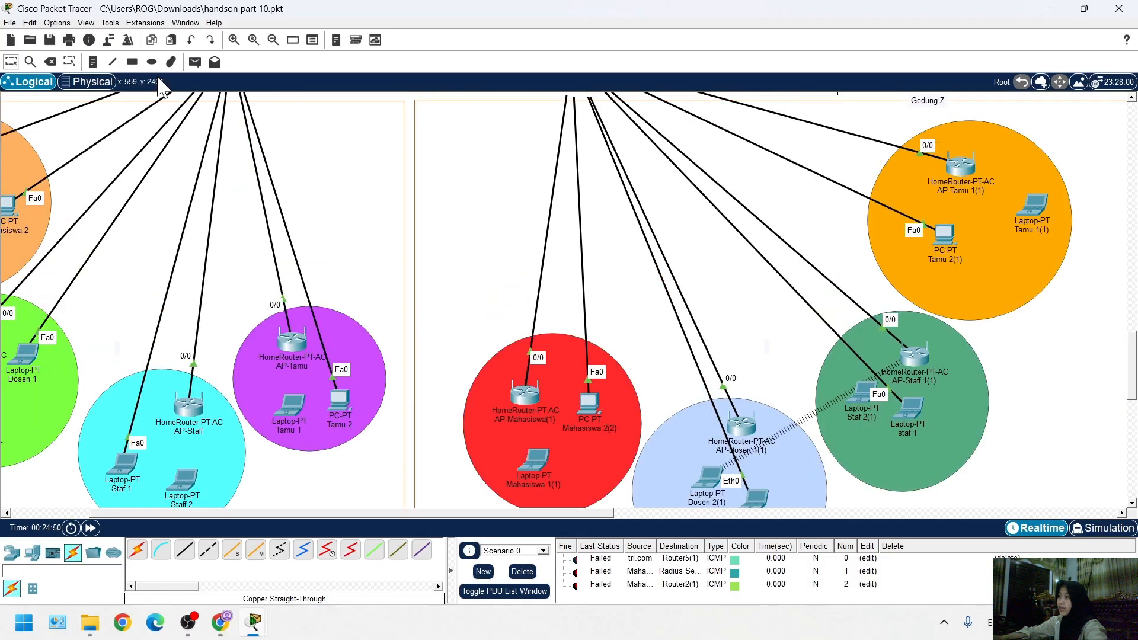
{"action": "scroll", "coordinate": [551, 287], "scroll_direction": "down", "scroll_amount": 2}
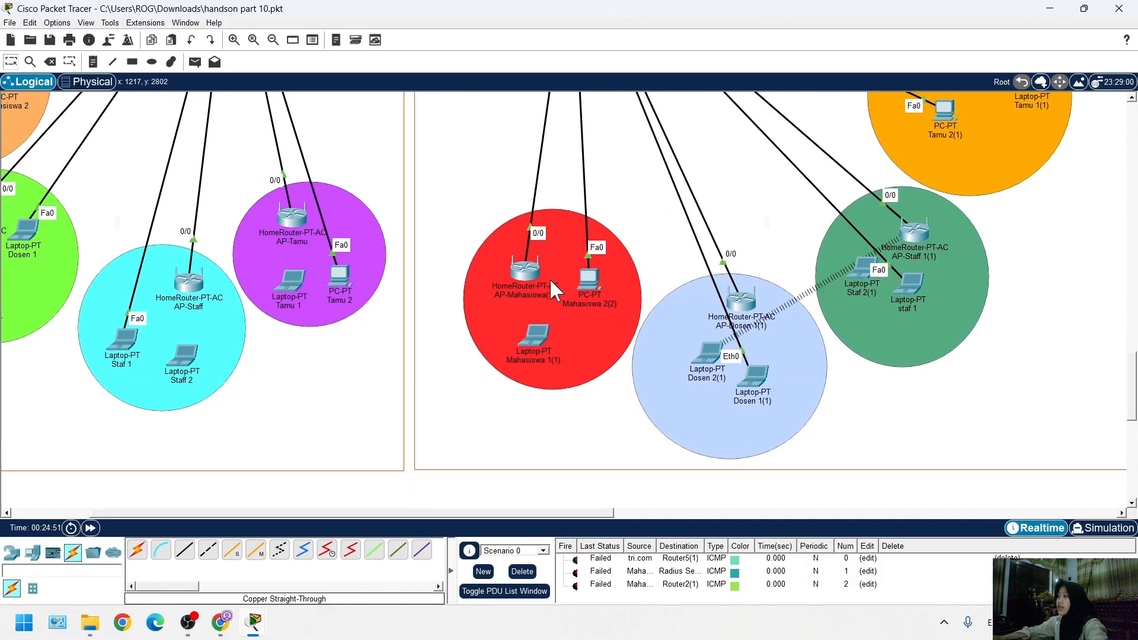
{"action": "scroll", "coordinate": [551, 287], "scroll_direction": "up", "scroll_amount": 5}
{"action": "scroll", "coordinate": [330, 355], "scroll_direction": "down", "scroll_amount": 2}
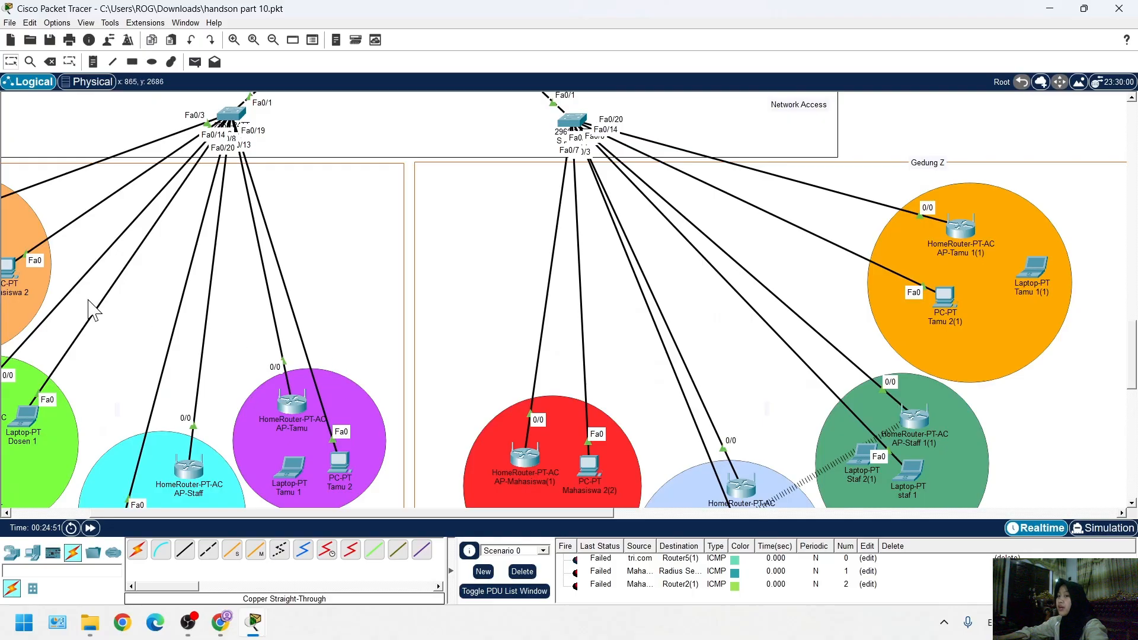
{"action": "scroll", "coordinate": [335, 417], "scroll_direction": "down", "scroll_amount": 3}
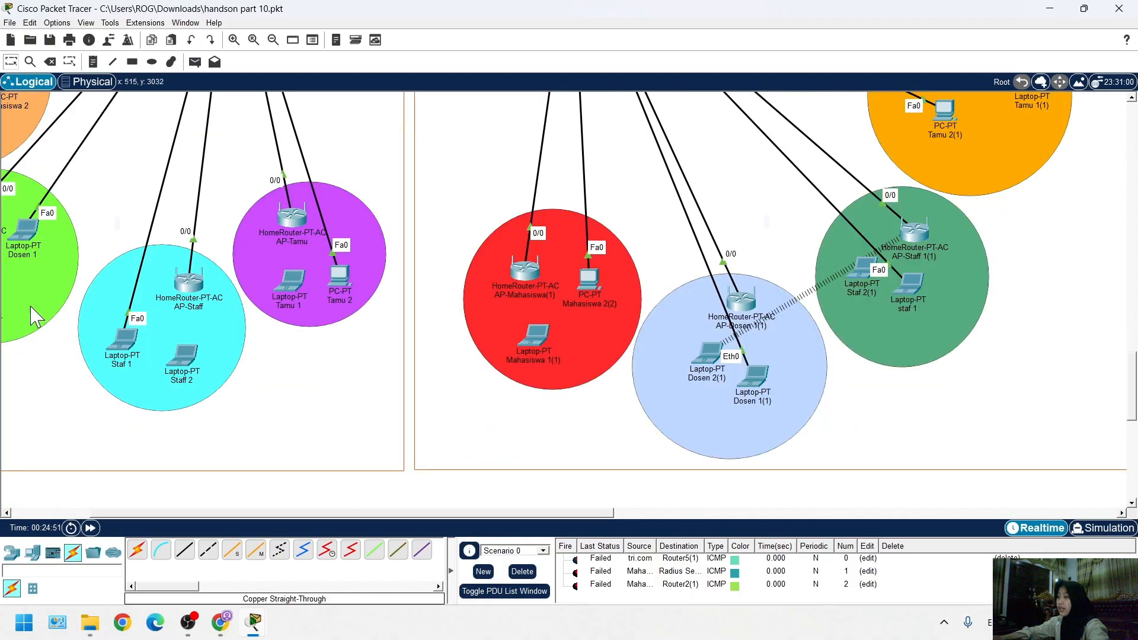
{"action": "scroll", "coordinate": [388, 510], "scroll_direction": "left", "scroll_amount": 3}
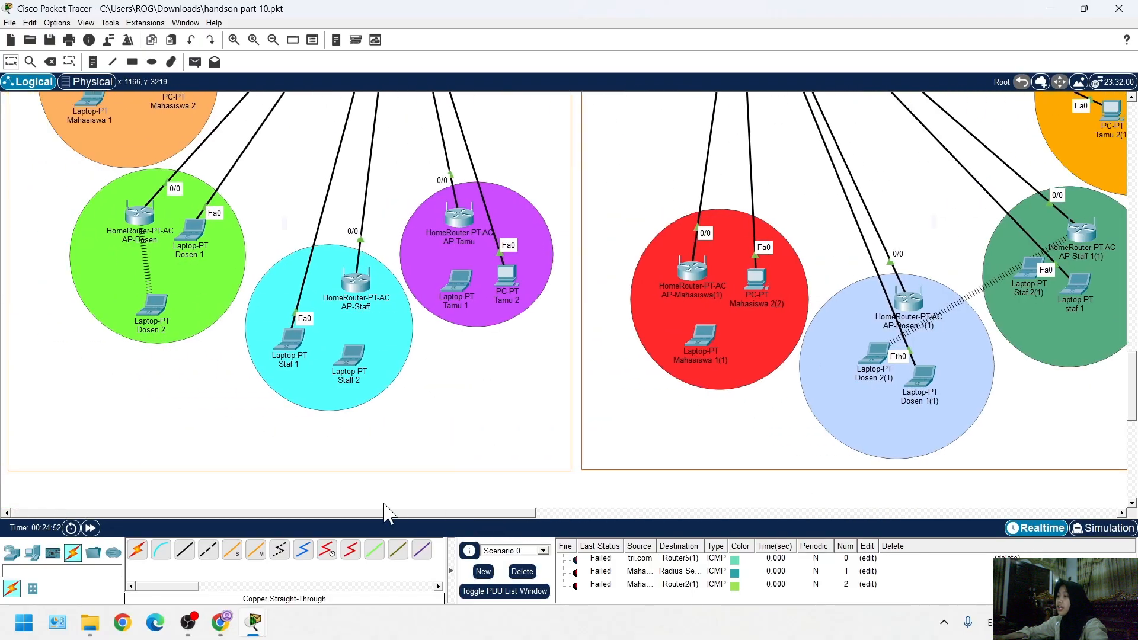
{"action": "scroll", "coordinate": [201, 329], "scroll_direction": "up", "scroll_amount": 4}
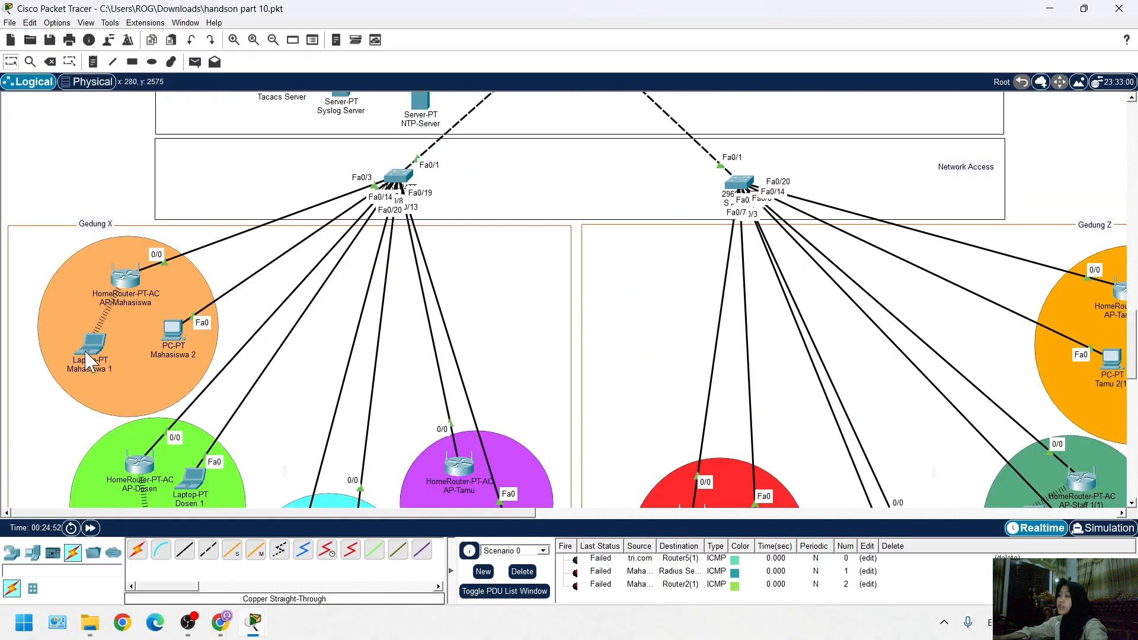
{"action": "scroll", "coordinate": [385, 427], "scroll_direction": "down", "scroll_amount": 2}
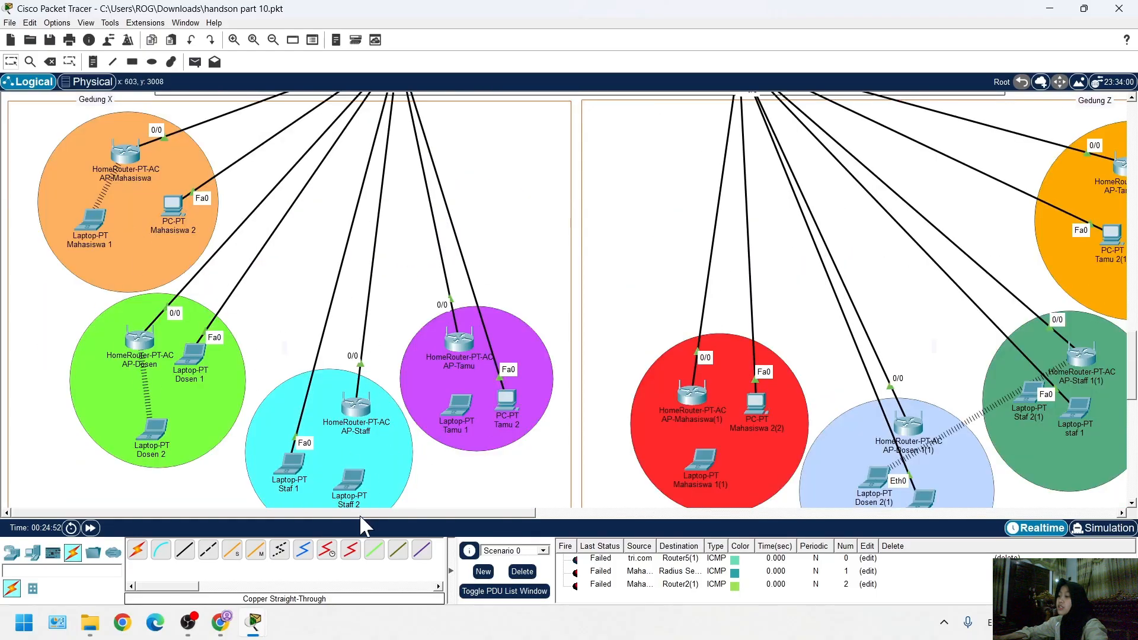
{"action": "scroll", "coordinate": [427, 515], "scroll_direction": "right", "scroll_amount": 2}
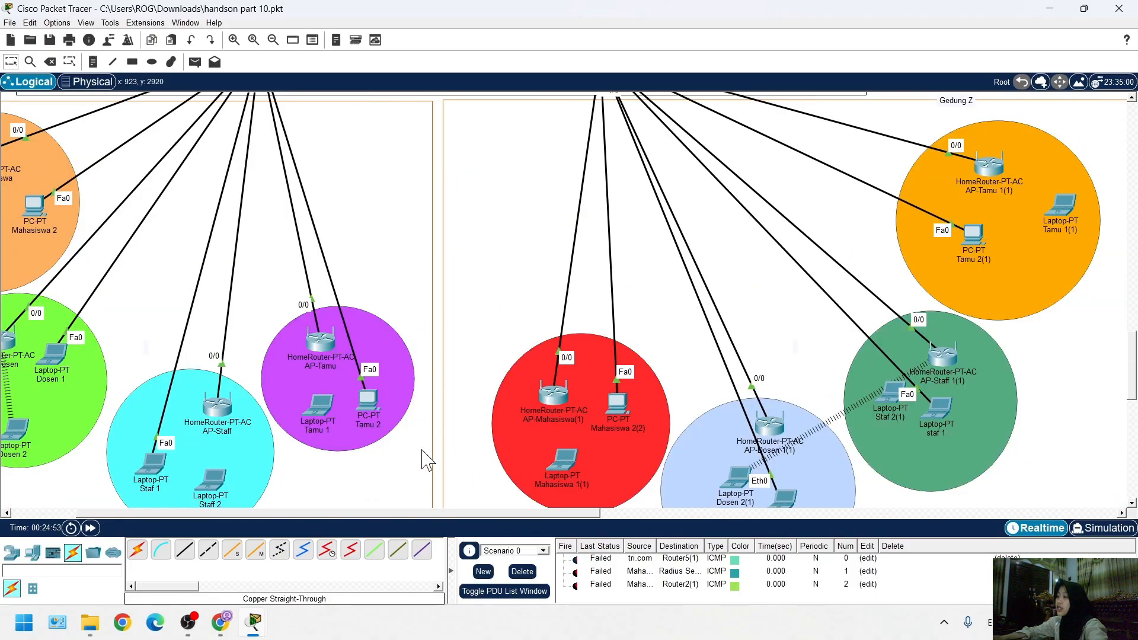
Inspect AP-Staff's Internet IP configuration and its Basic Setup router IP and DHCP server settings
{"action": "scroll", "coordinate": [479, 453], "scroll_direction": "down", "scroll_amount": 2}
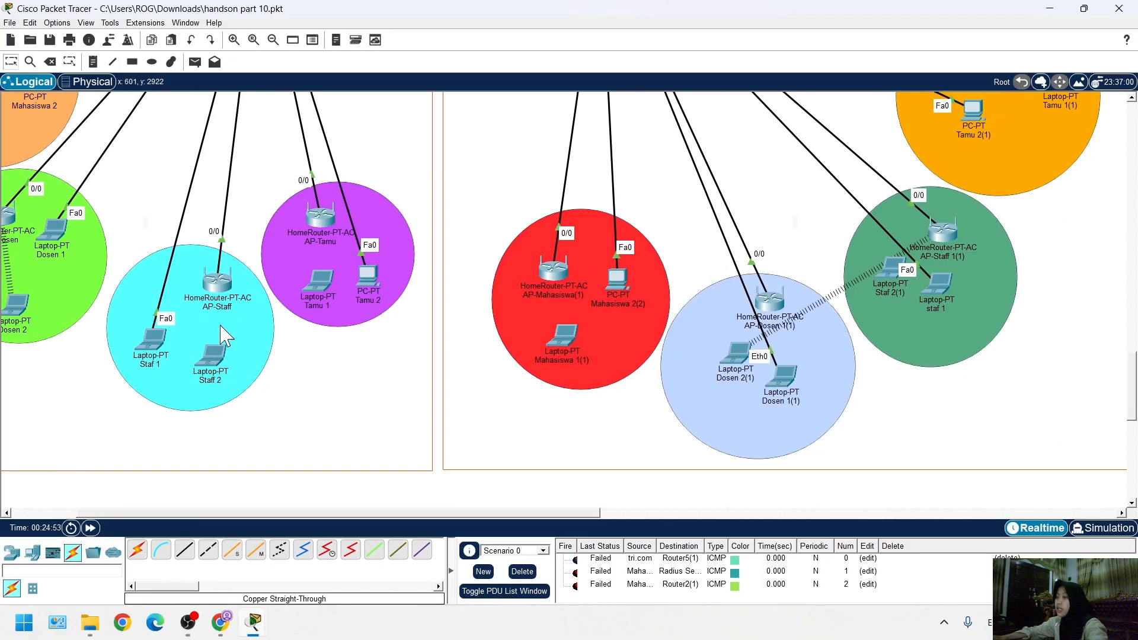
{"action": "left_click", "coordinate": [216, 281]}
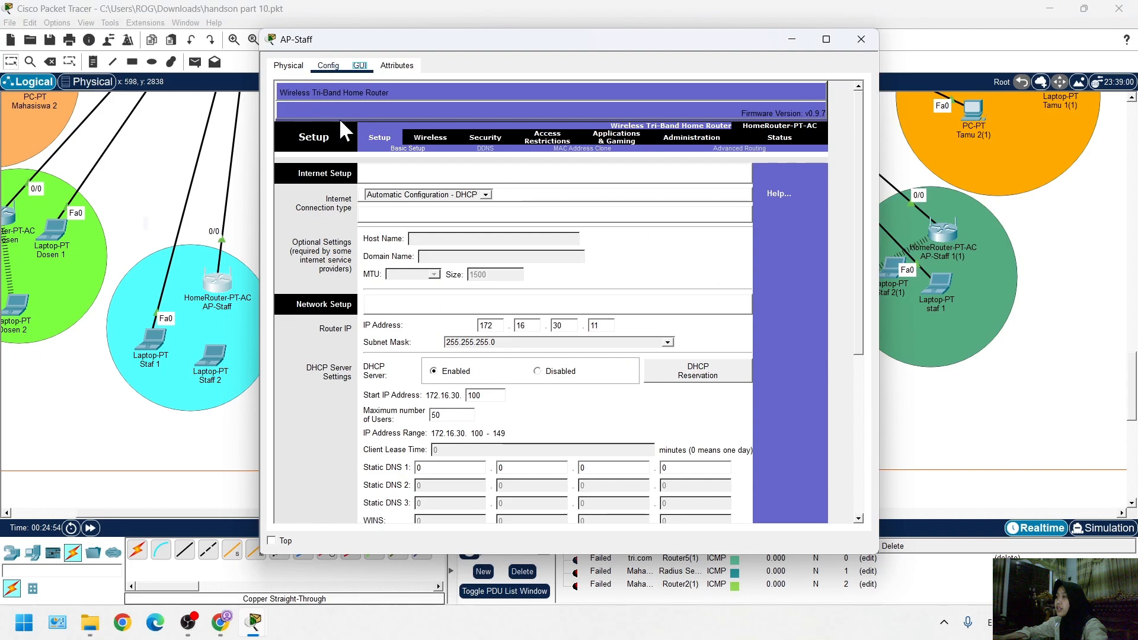
{"action": "left_click", "coordinate": [328, 67]}
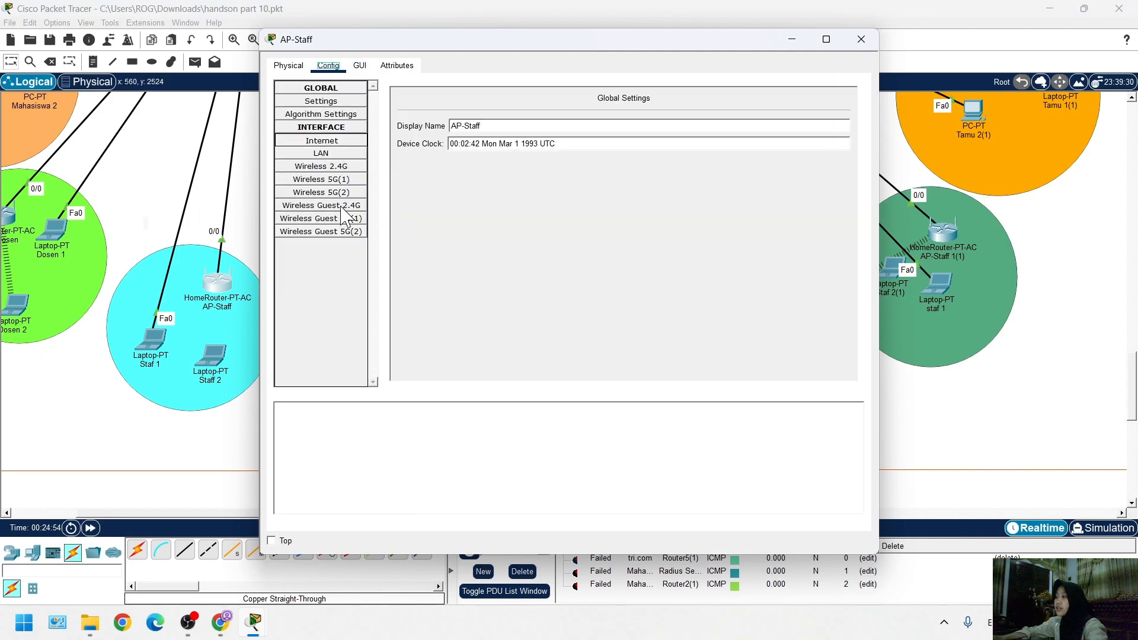
{"action": "left_click", "coordinate": [339, 154]}
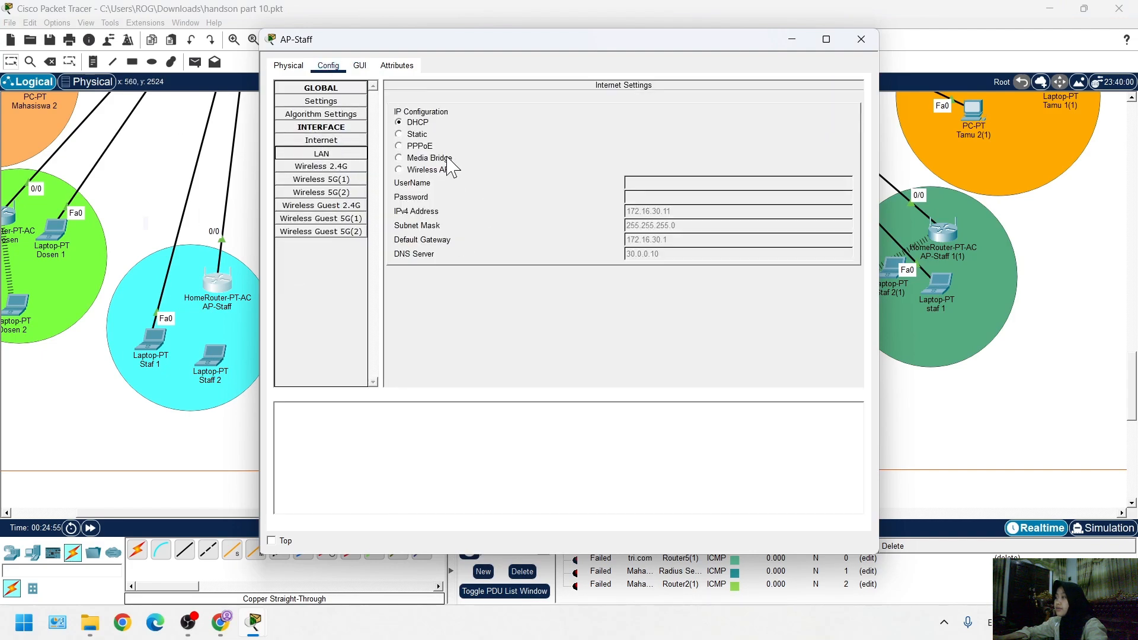
{"action": "left_click", "coordinate": [333, 142]}
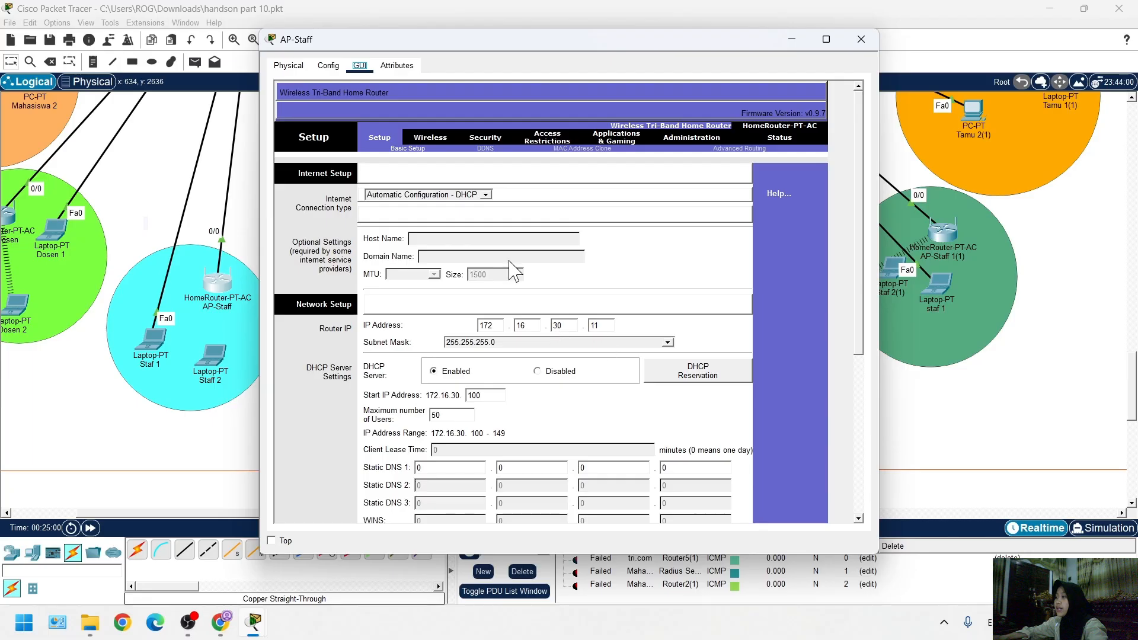
{"action": "left_click", "coordinate": [289, 66]}
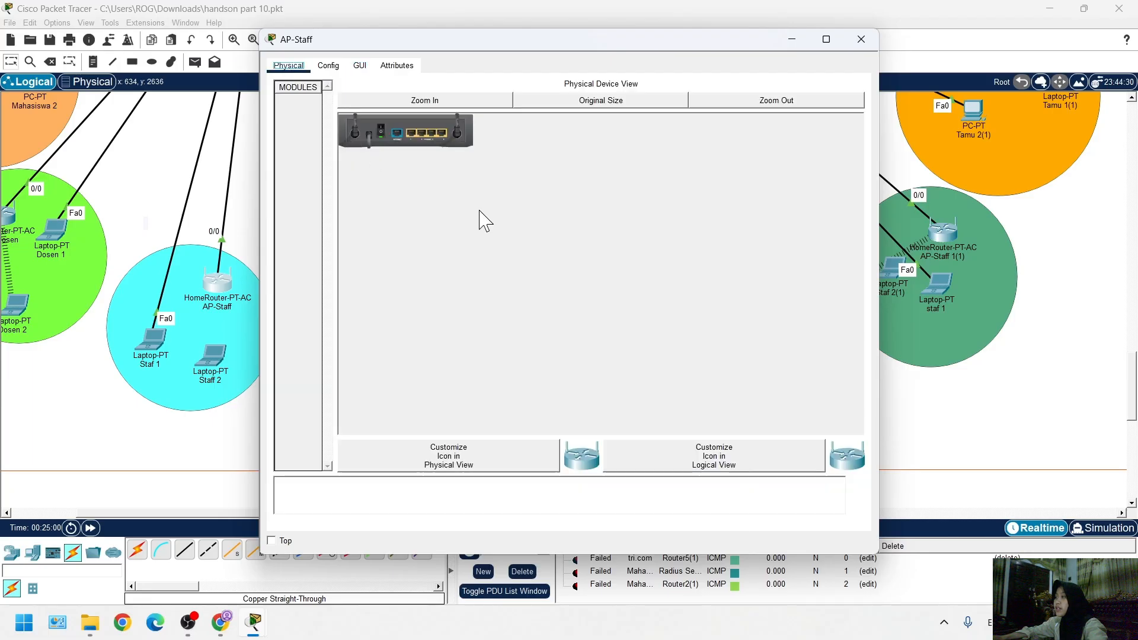
{"action": "left_click", "coordinate": [327, 65]}
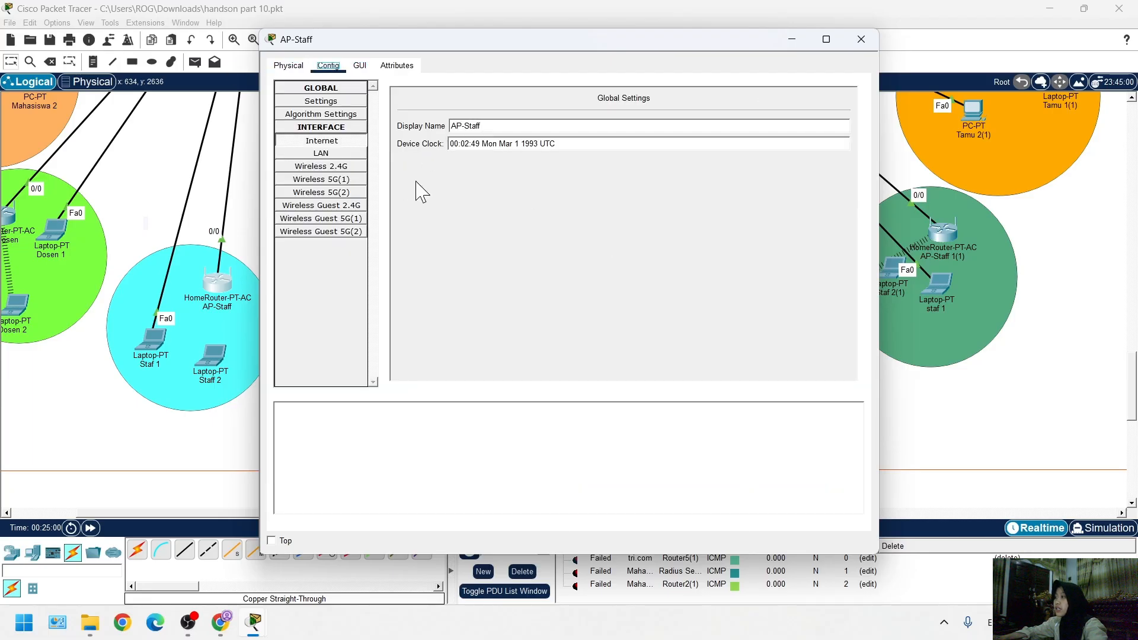
{"action": "left_click", "coordinate": [348, 143]}
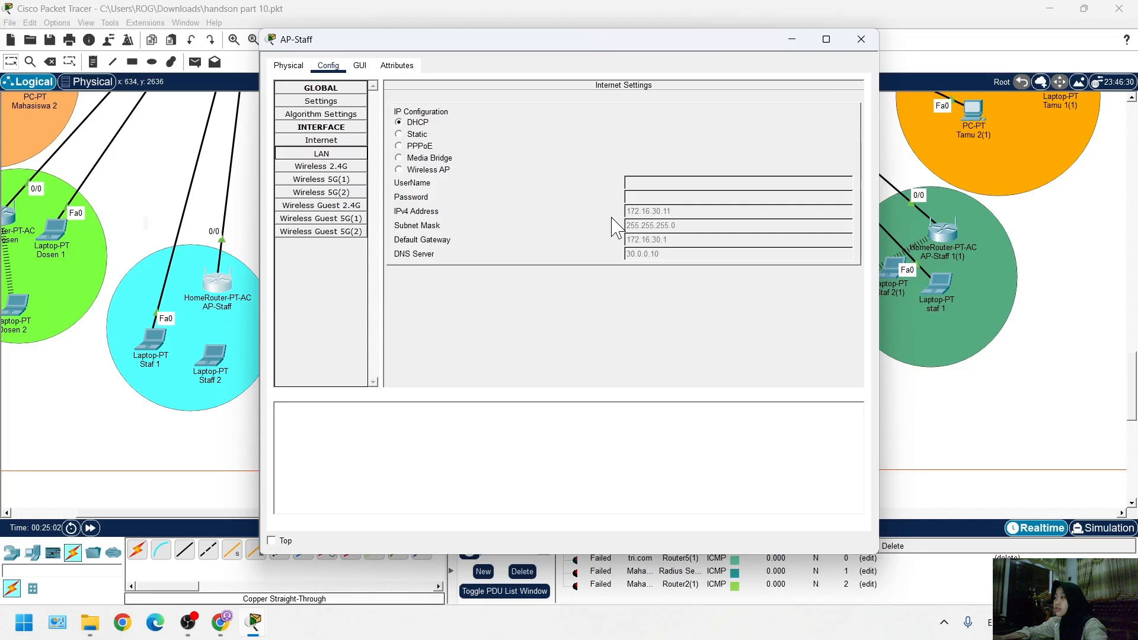
{"action": "left_click", "coordinate": [359, 65]}
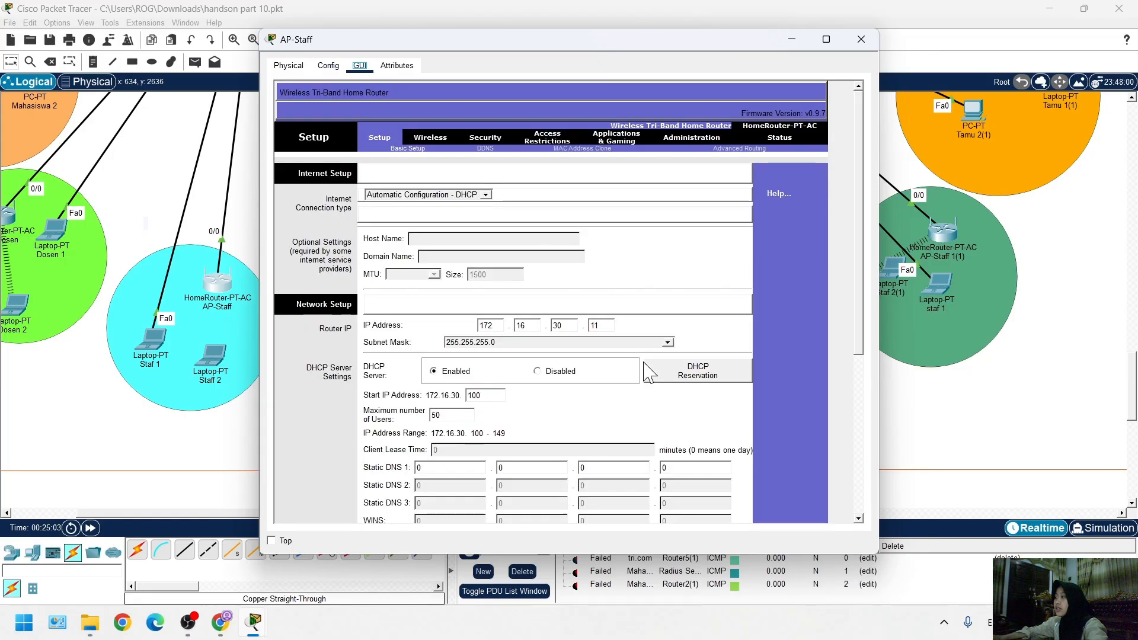
{"action": "scroll", "coordinate": [541, 395], "scroll_direction": "down", "scroll_amount": 5}
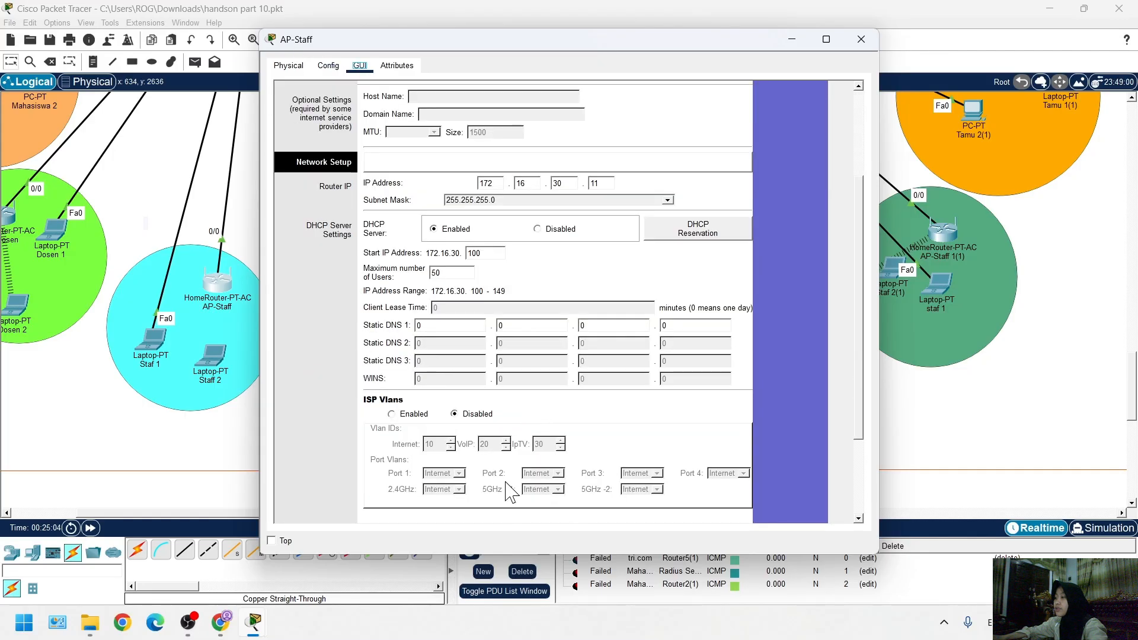
Save AP-Staff's Basic Setup settings and compare its router IP with the AP-Staf client entry in the Radius Server's AAA service
{"action": "left_click", "coordinate": [574, 502]}
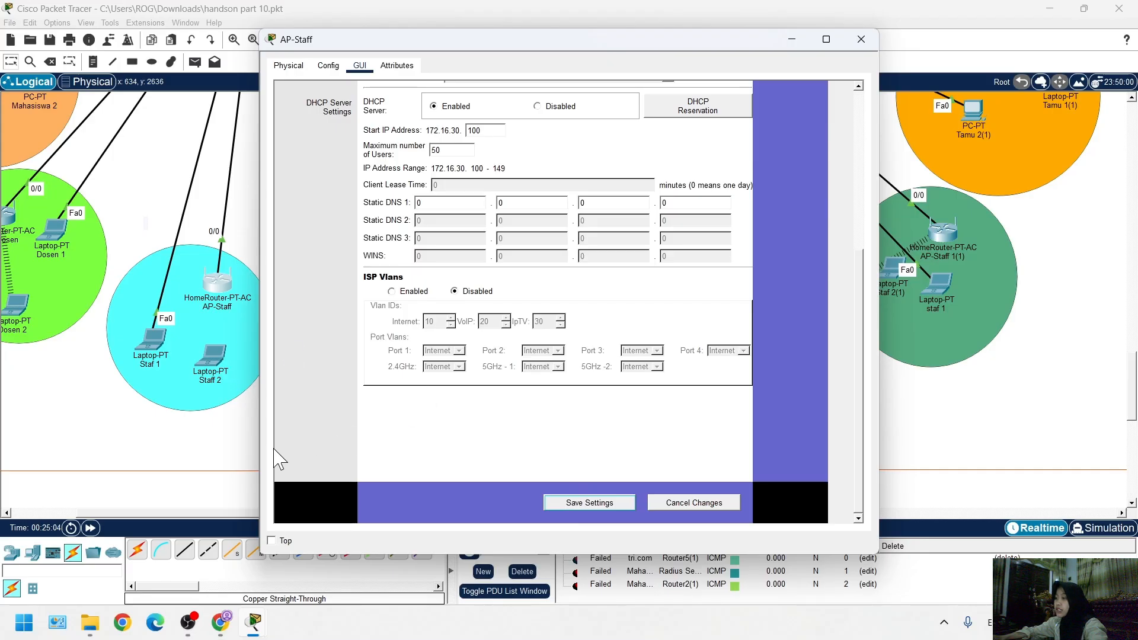
{"action": "left_click", "coordinate": [234, 497]}
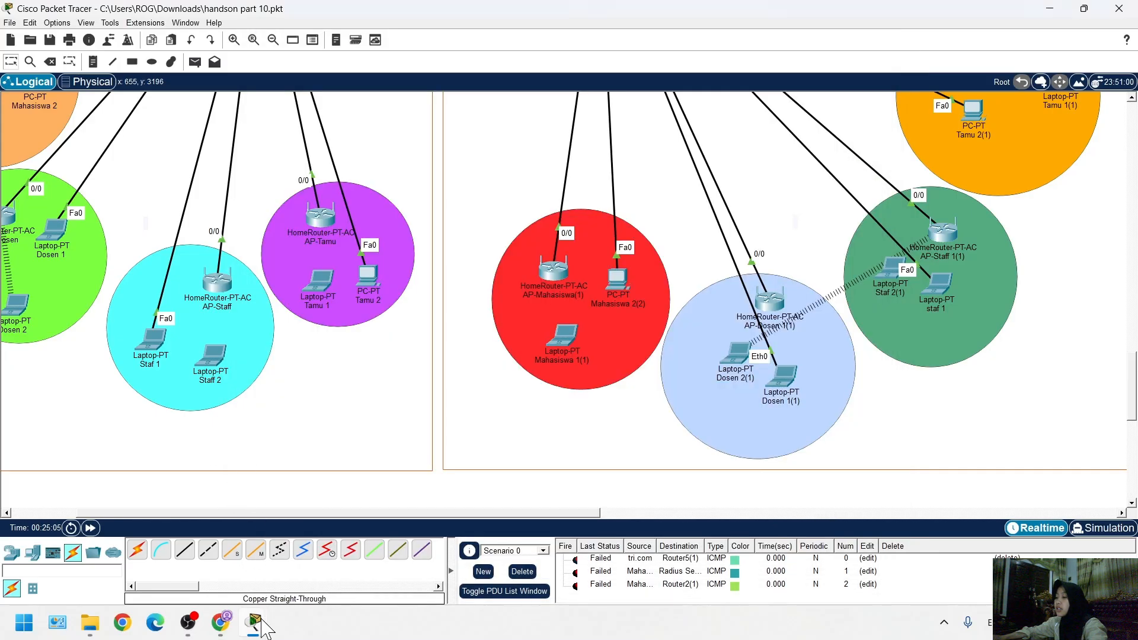
{"action": "mouse_move", "coordinate": [253, 622]}
{"action": "left_click", "coordinate": [43, 527]}
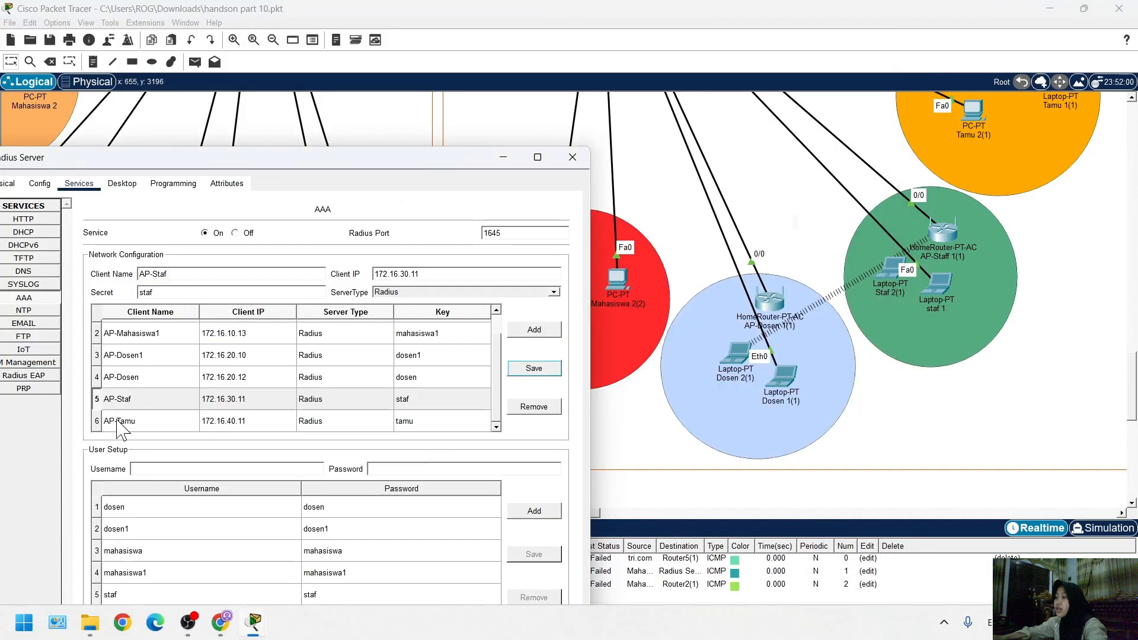
{"action": "left_click_drag", "start_coordinate": [237, 167], "coordinate": [493, 434]}
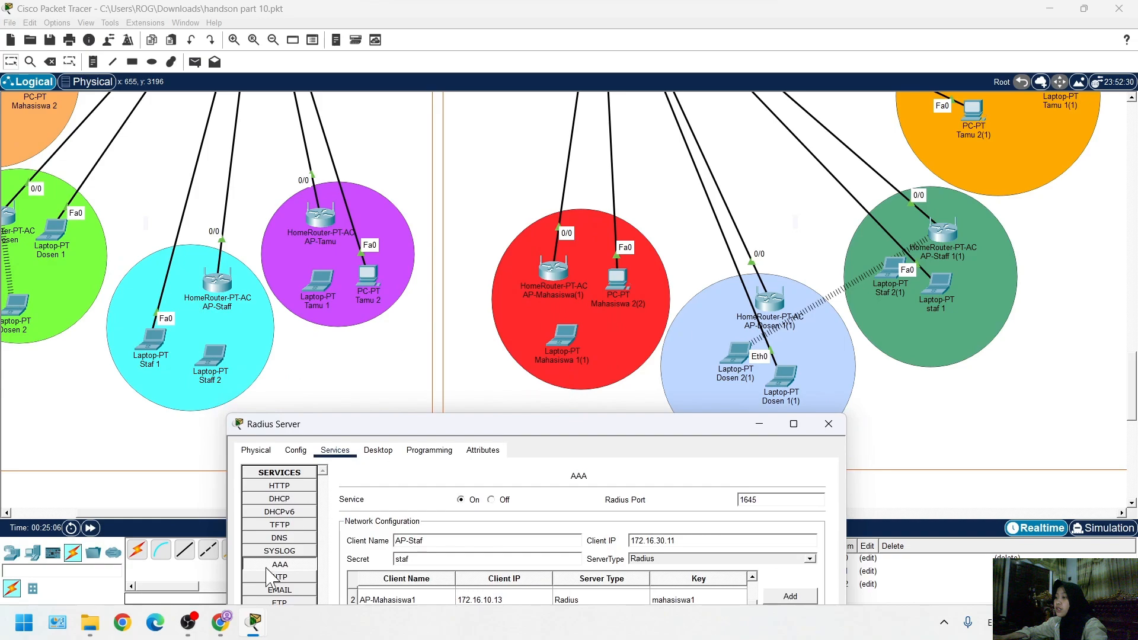
{"action": "mouse_move", "coordinate": [253, 628]}
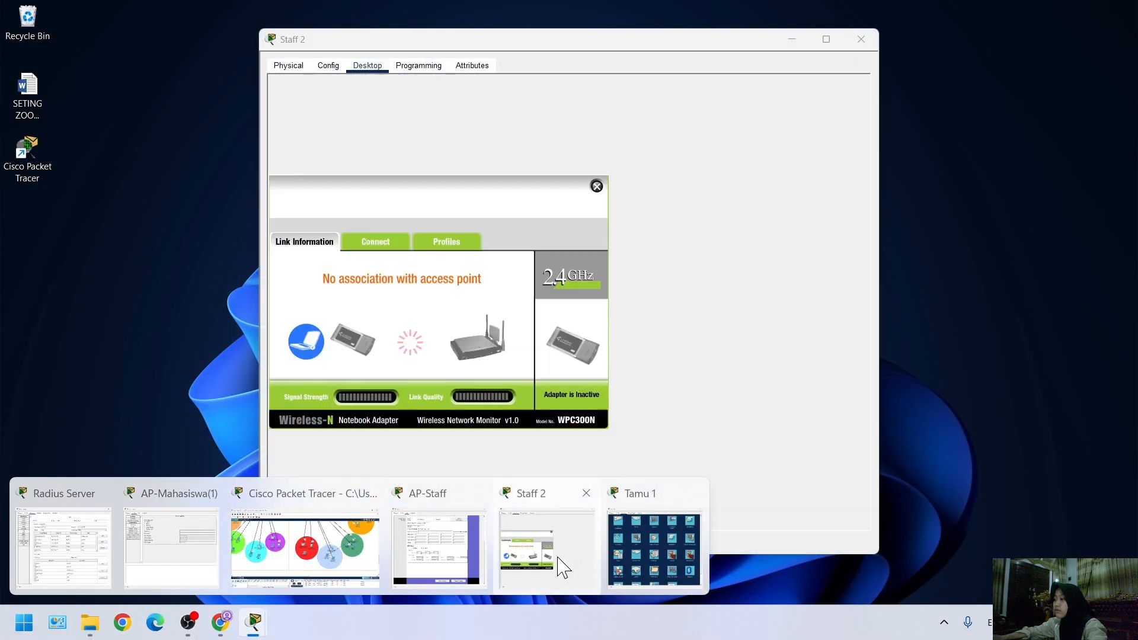
{"action": "left_click", "coordinate": [423, 560]}
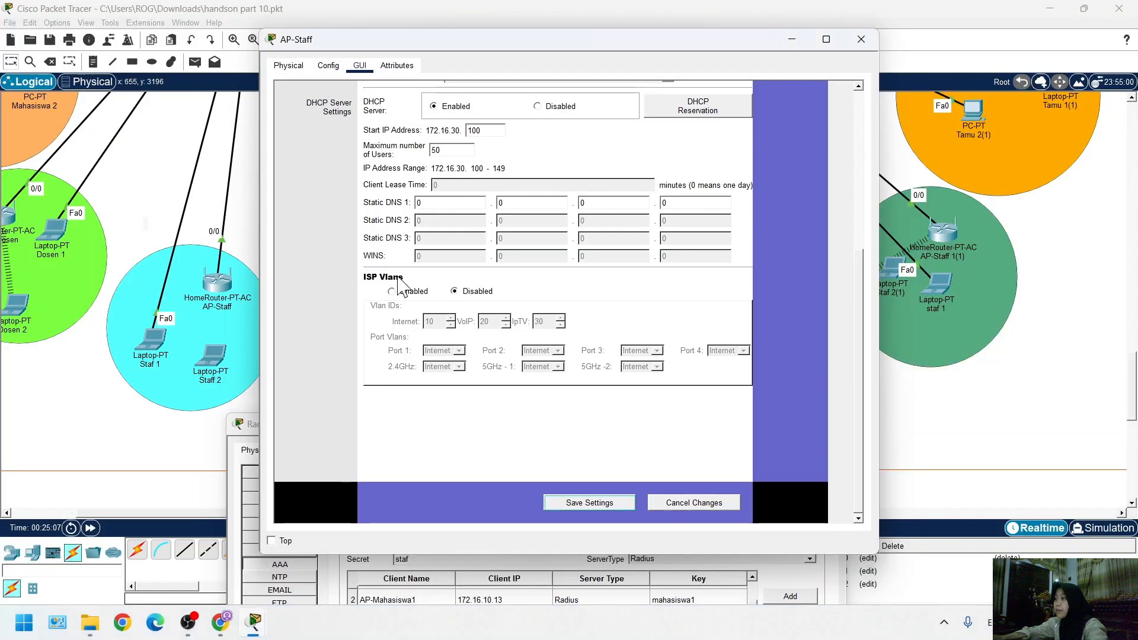
{"action": "scroll", "coordinate": [585, 240], "scroll_direction": "up", "scroll_amount": 7}
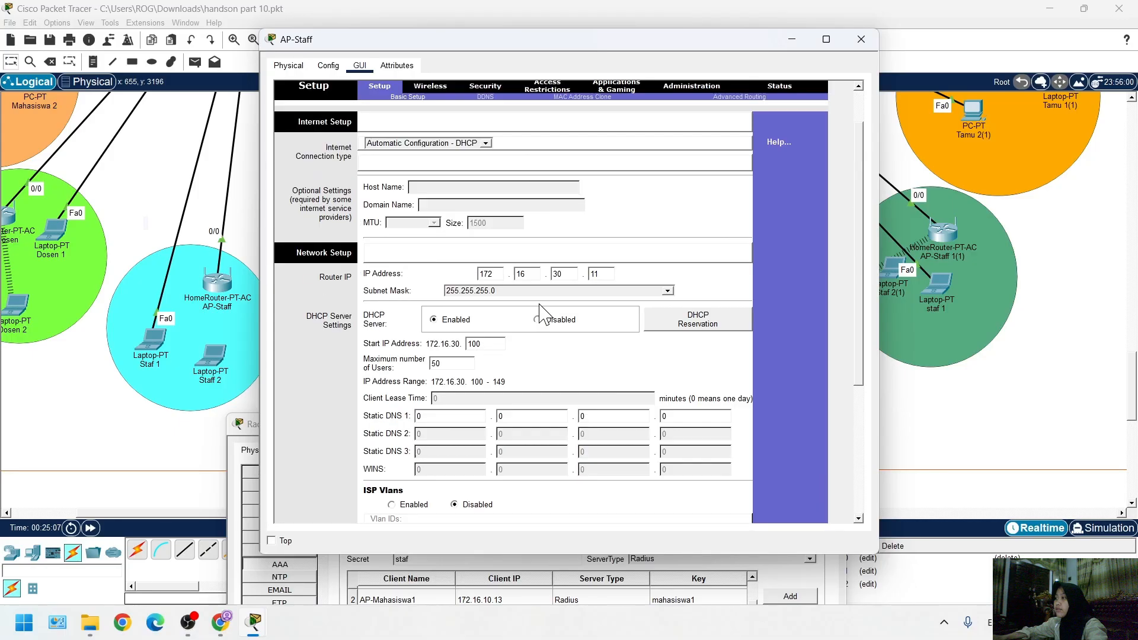
Re-save the AP-Staf client entry with client IP 172.16.30.11 and server type Radius in the Radius Server's AAA service
{"action": "left_click", "coordinate": [248, 428]}
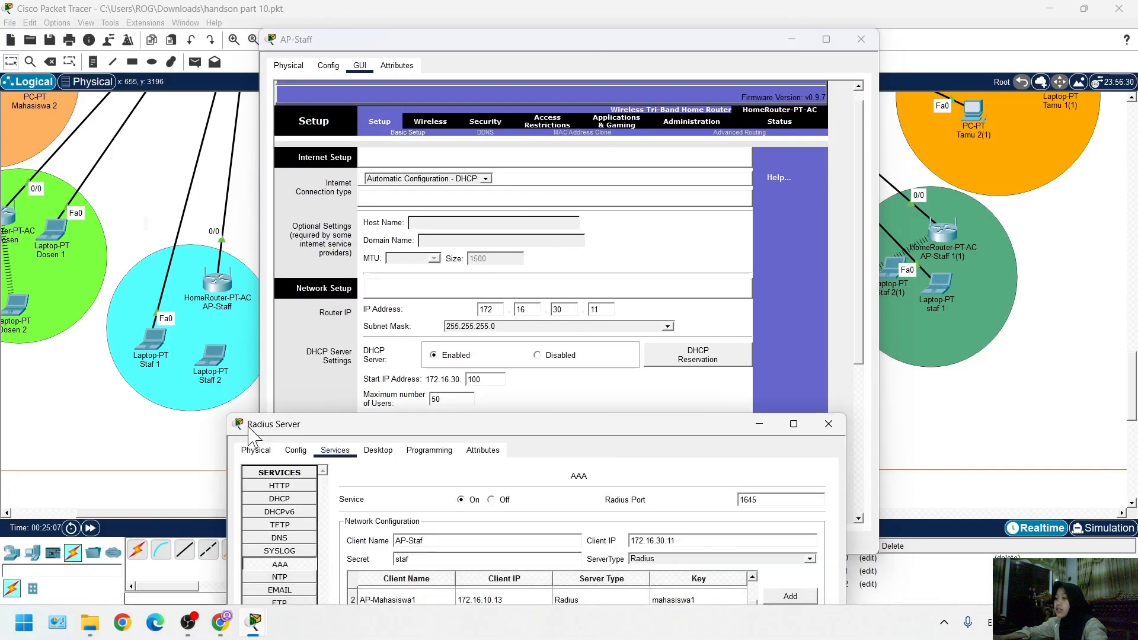
{"action": "left_click_drag", "start_coordinate": [290, 424], "coordinate": [317, 185]}
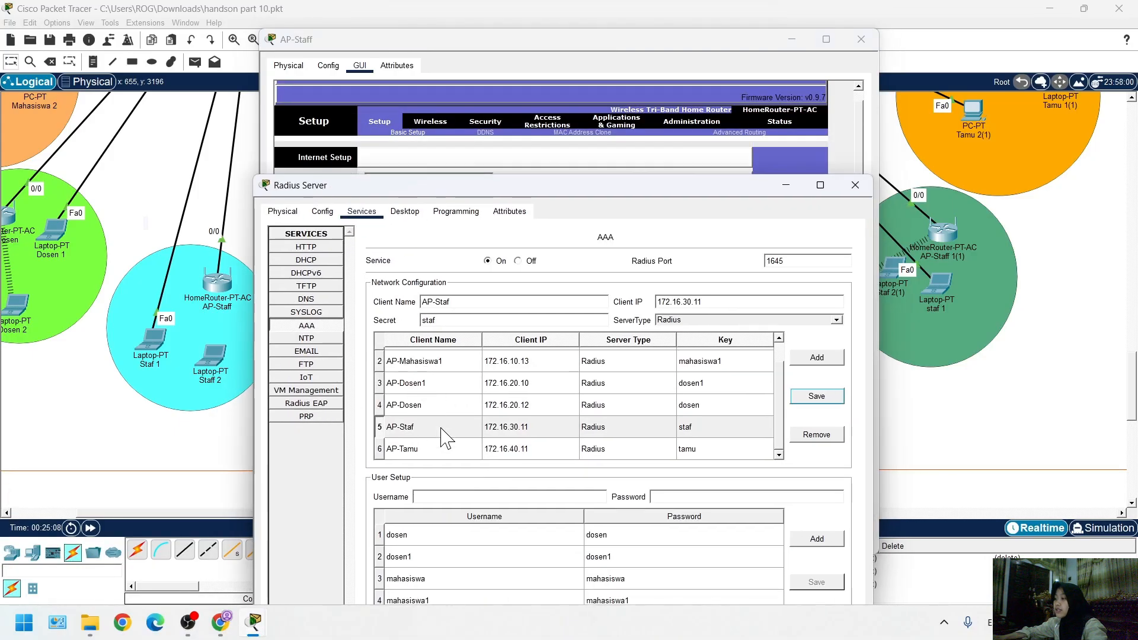
{"action": "left_click", "coordinate": [522, 435]}
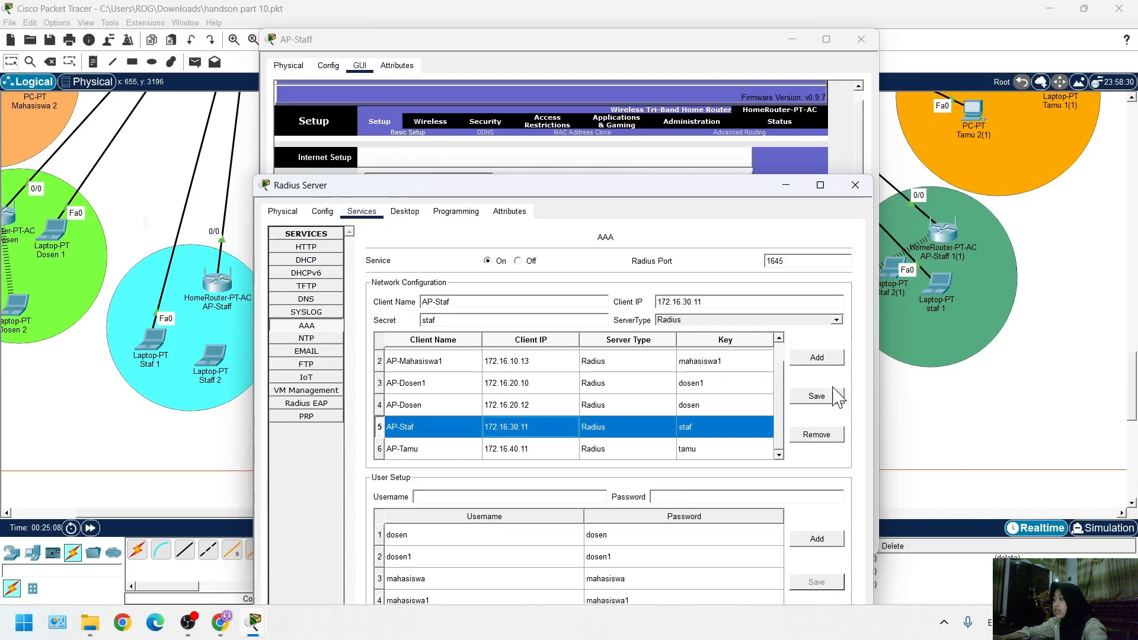
{"action": "left_click", "coordinate": [816, 396]}
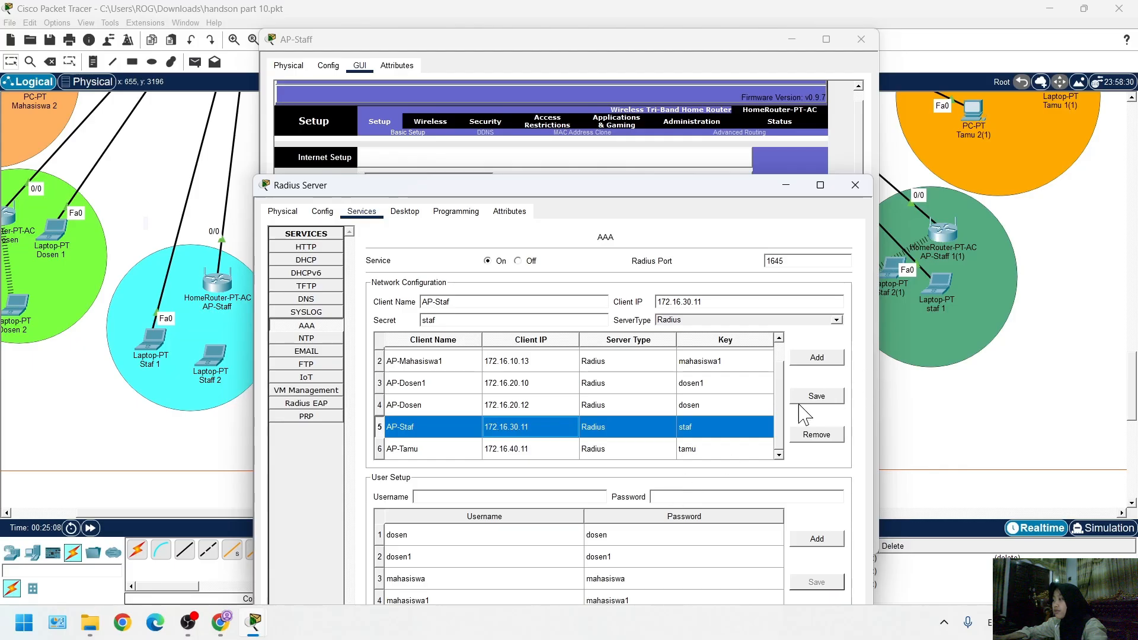
{"action": "left_click", "coordinate": [895, 483]}
Re-save laptop Staff 2's Default wireless profile for AP-Staf with WPA2-Enterprise security and automatic DHCP addressing, and connect to the network
{"action": "left_click", "coordinate": [212, 359]}
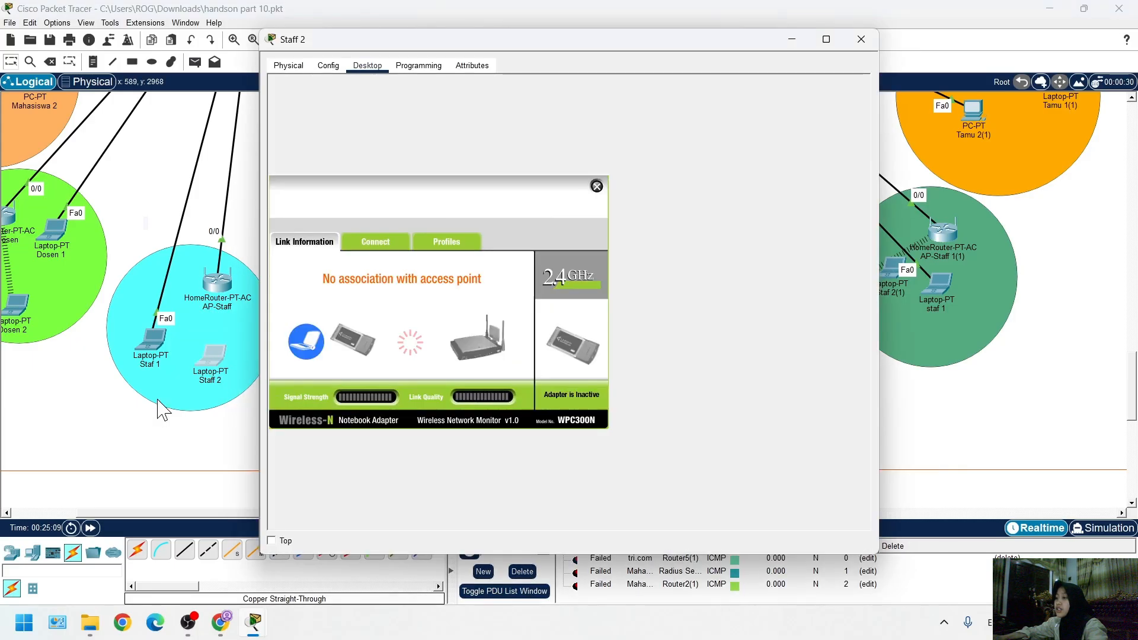
{"action": "left_click", "coordinate": [452, 243]}
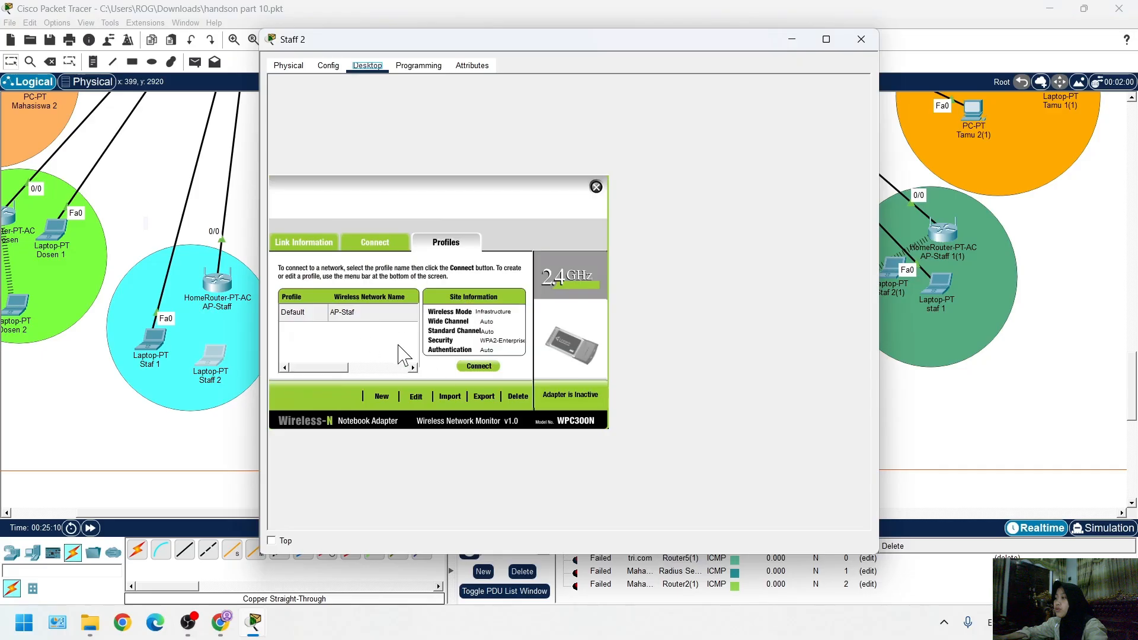
{"action": "left_click", "coordinate": [417, 396]}
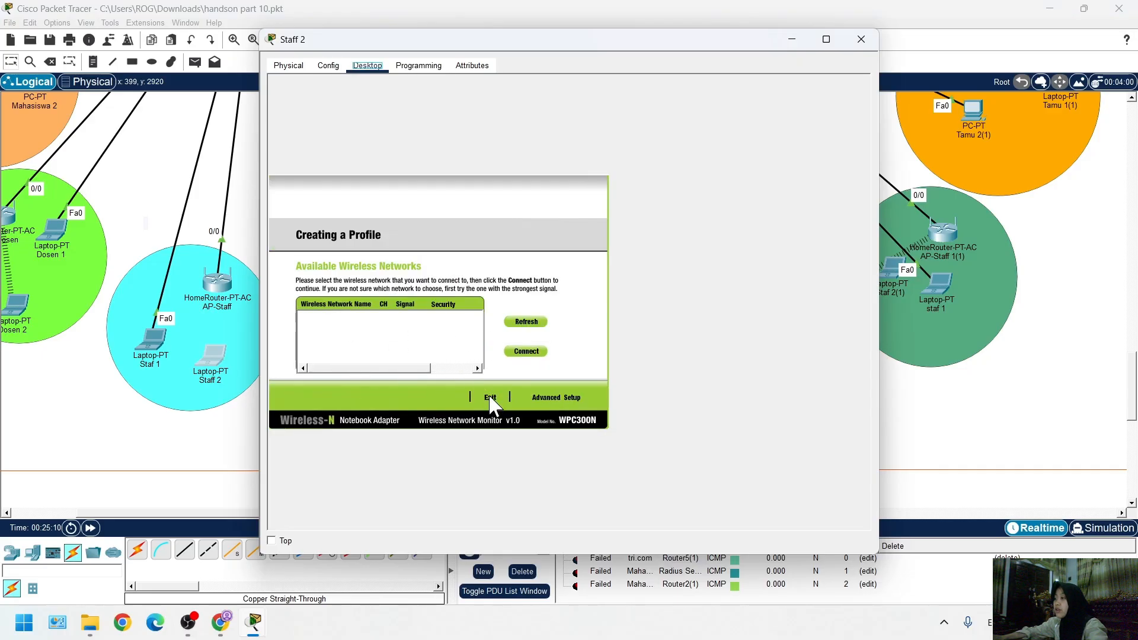
{"action": "left_click", "coordinate": [490, 398]}
{"action": "left_click", "coordinate": [355, 320]}
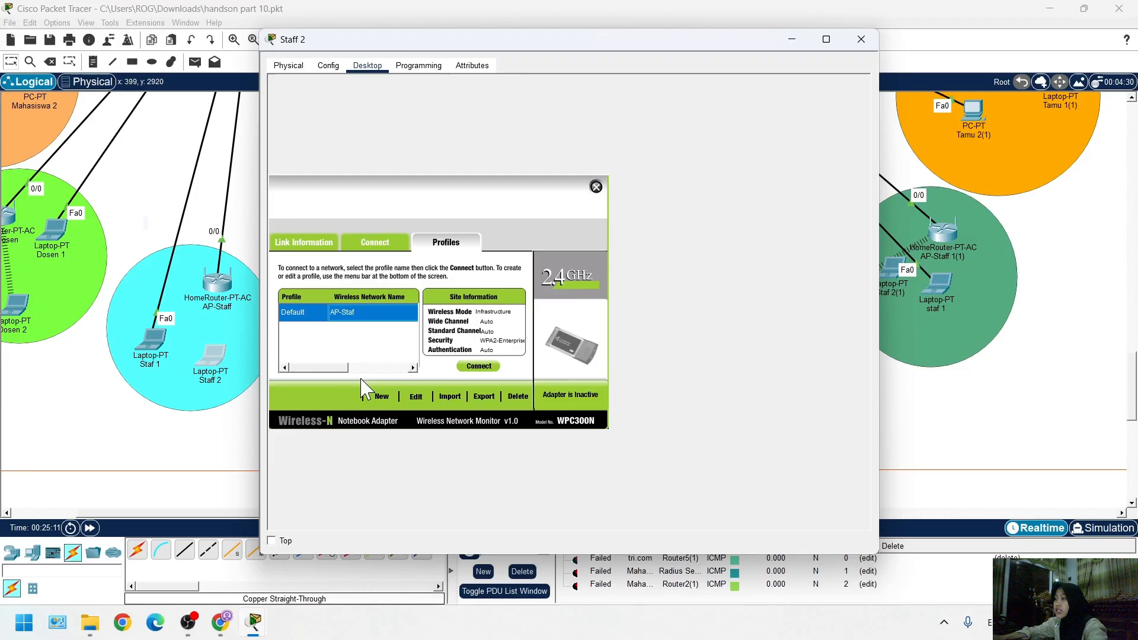
{"action": "left_click", "coordinate": [422, 397]}
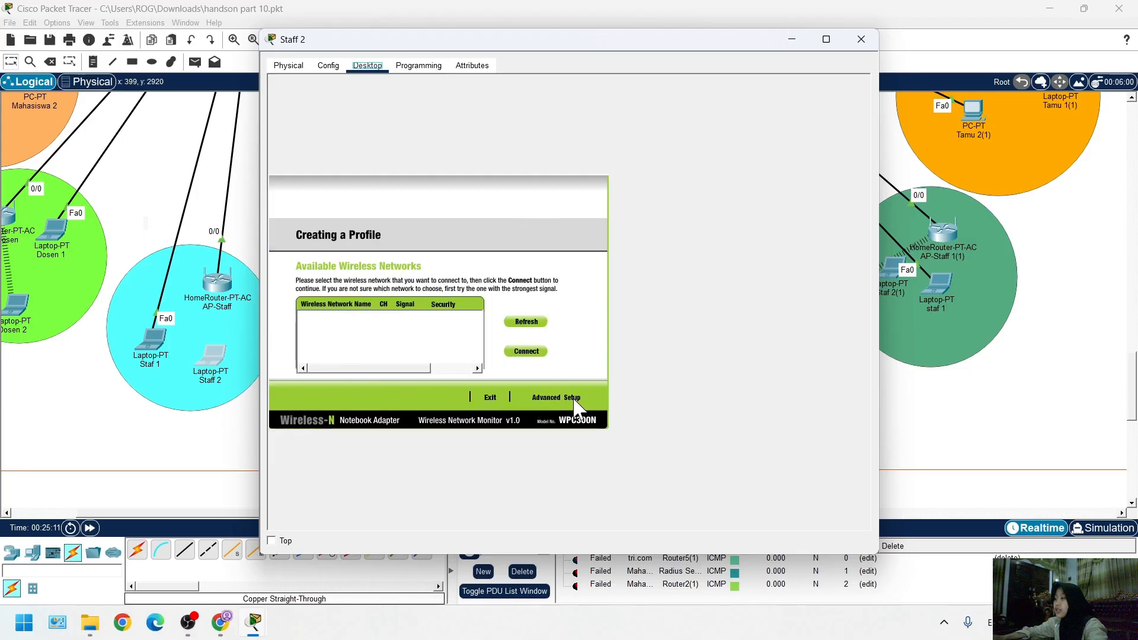
{"action": "left_click", "coordinate": [557, 397]}
{"action": "left_click", "coordinate": [584, 397]}
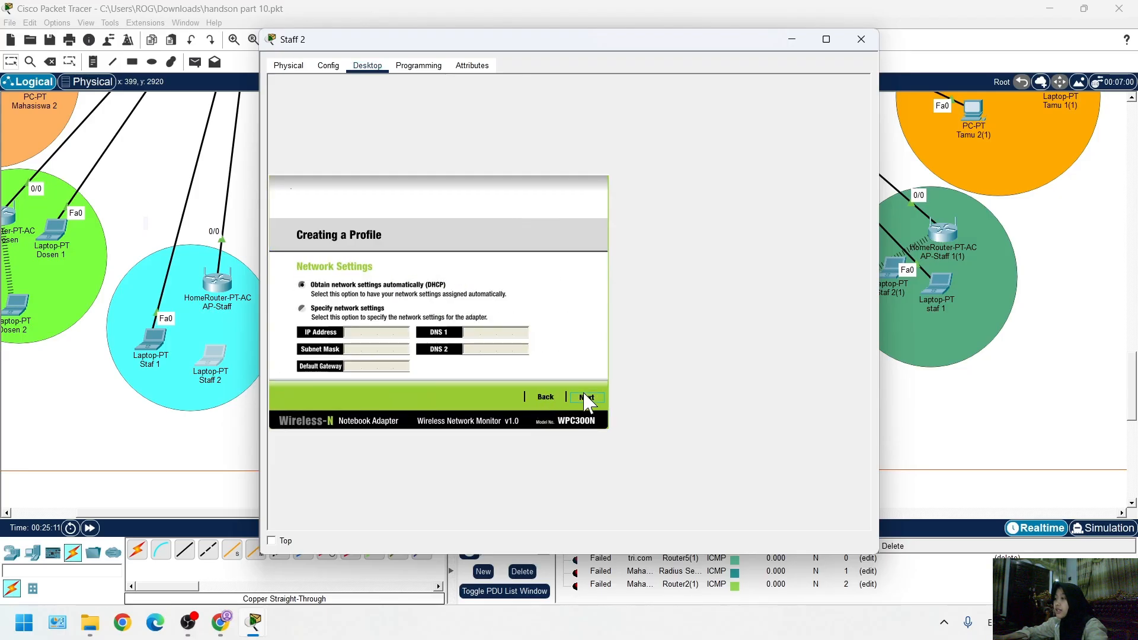
{"action": "left_click", "coordinate": [586, 397]}
{"action": "left_click", "coordinate": [588, 397]}
{"action": "left_click", "coordinate": [589, 397]}
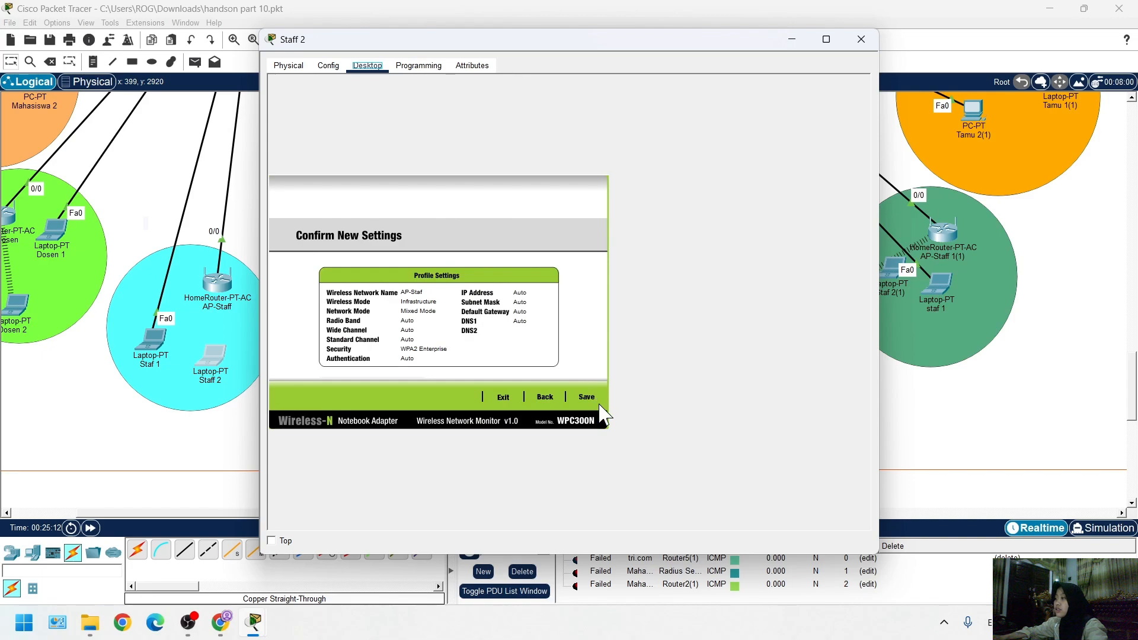
{"action": "left_click", "coordinate": [586, 397]}
{"action": "left_click", "coordinate": [582, 397]}
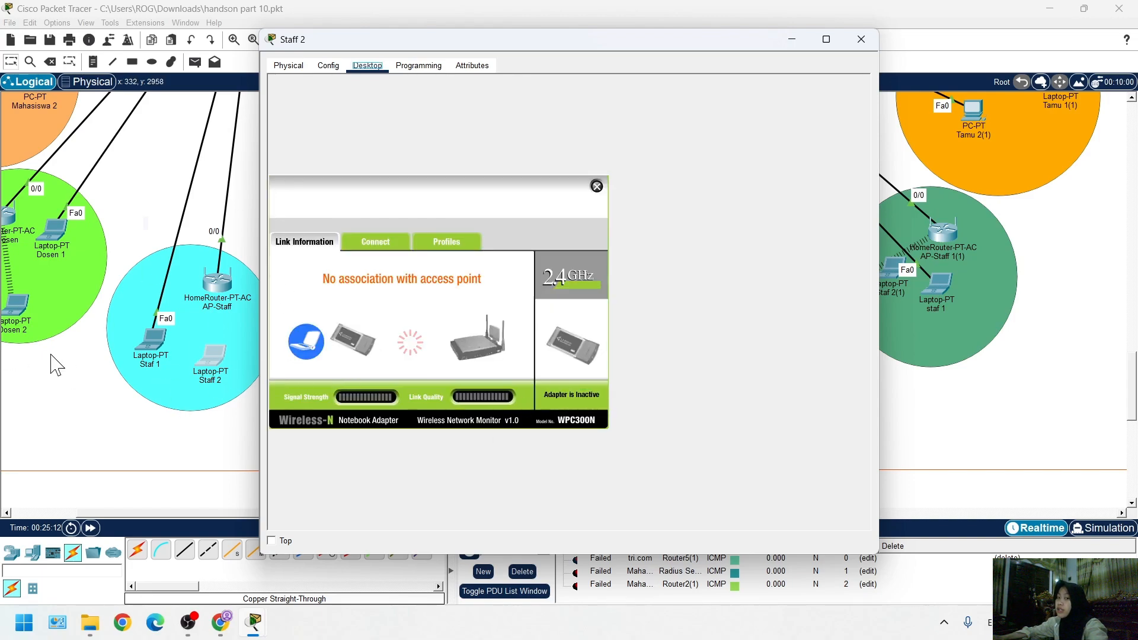
Check the IP configuration of AP-Staff's Internet interface
{"action": "mouse_move", "coordinate": [253, 622]}
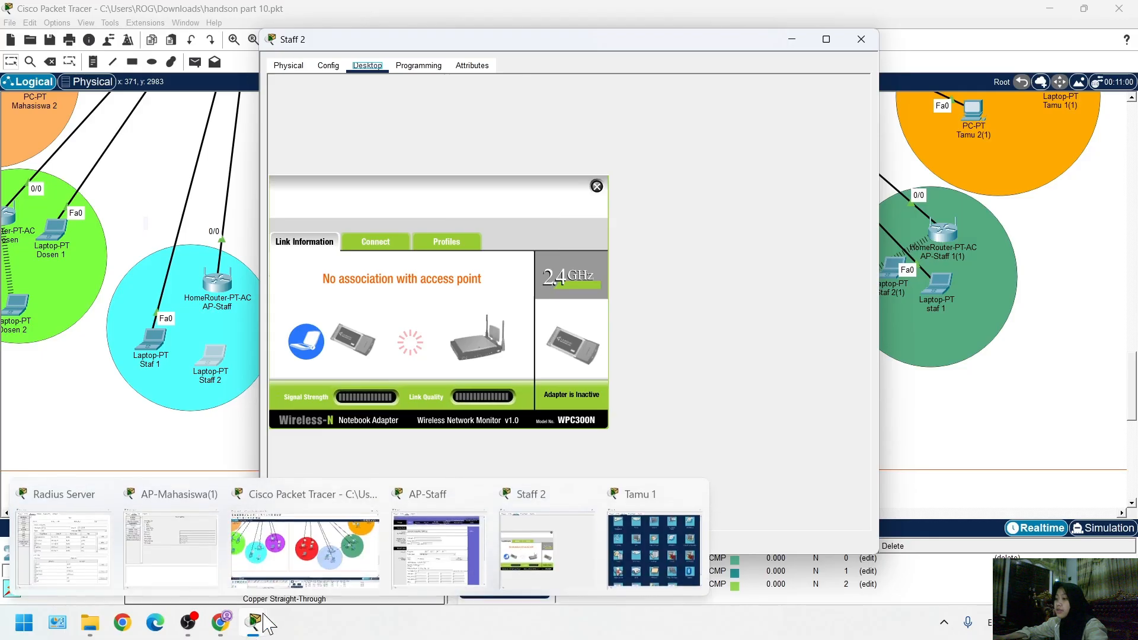
{"action": "mouse_move", "coordinate": [354, 578]}
{"action": "left_click", "coordinate": [438, 571]}
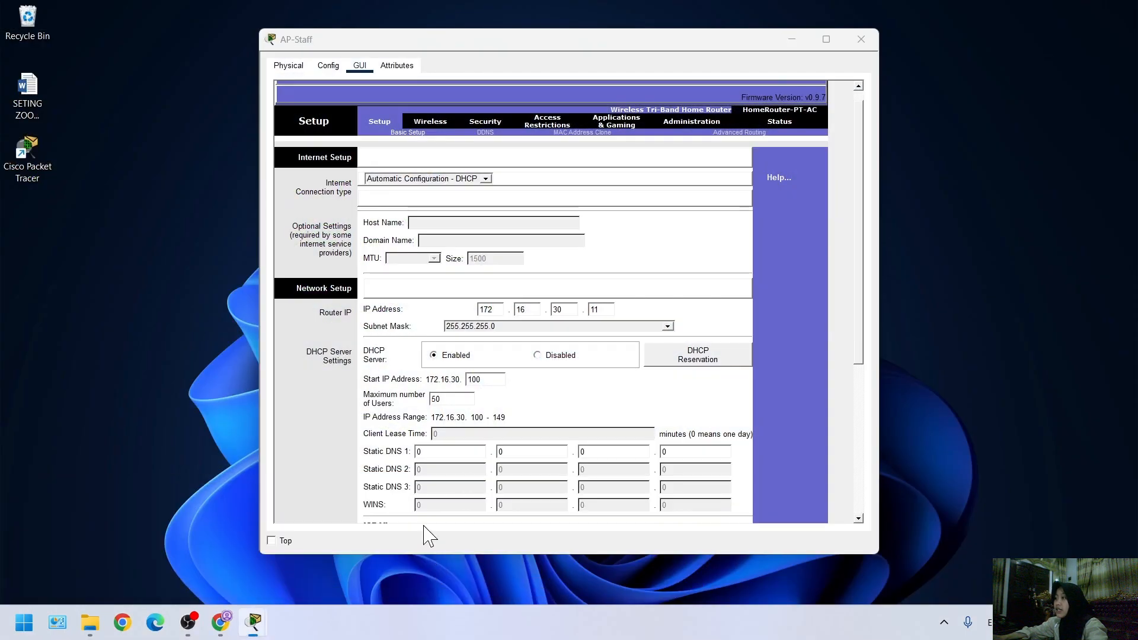
{"action": "left_click", "coordinate": [329, 66]}
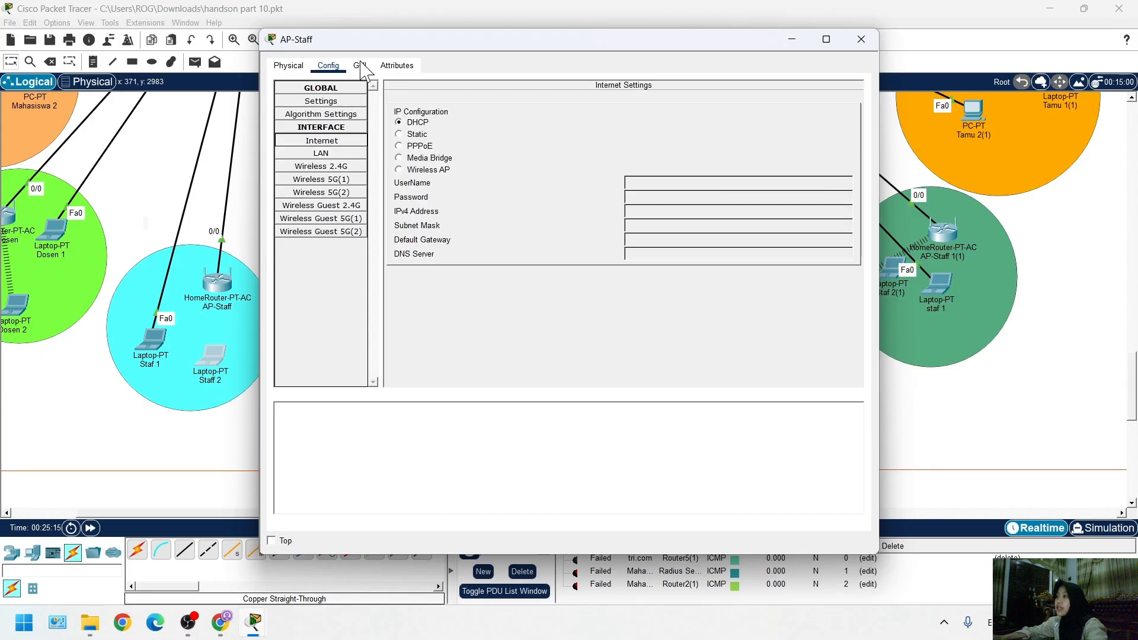
{"action": "left_click_drag", "start_coordinate": [361, 45], "coordinate": [393, 47]}
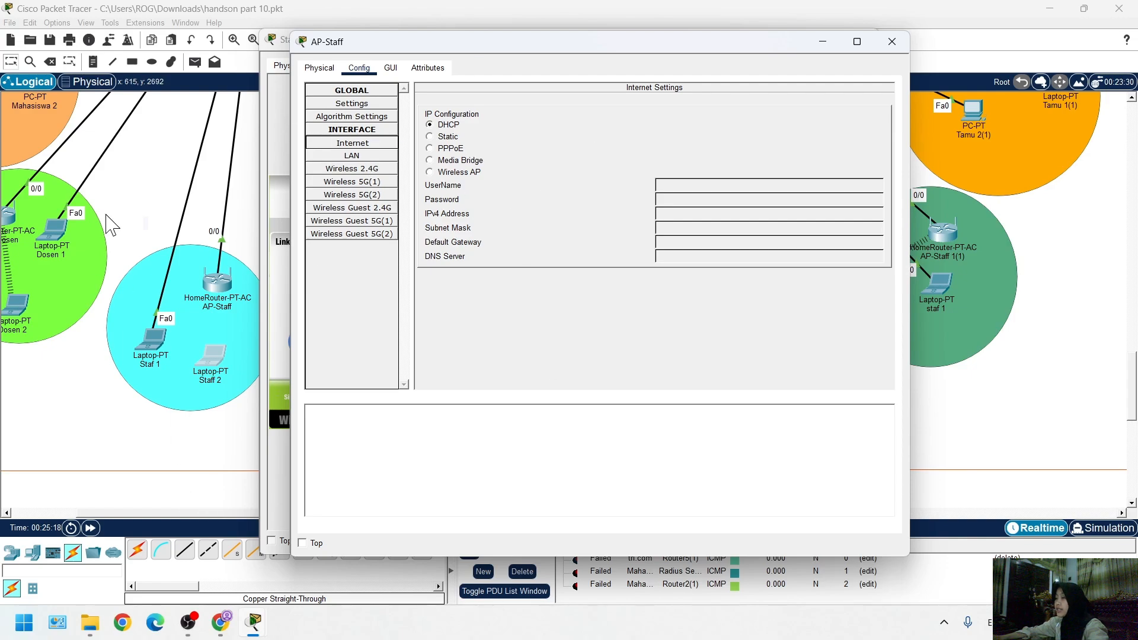
{"action": "left_click", "coordinate": [210, 482]}
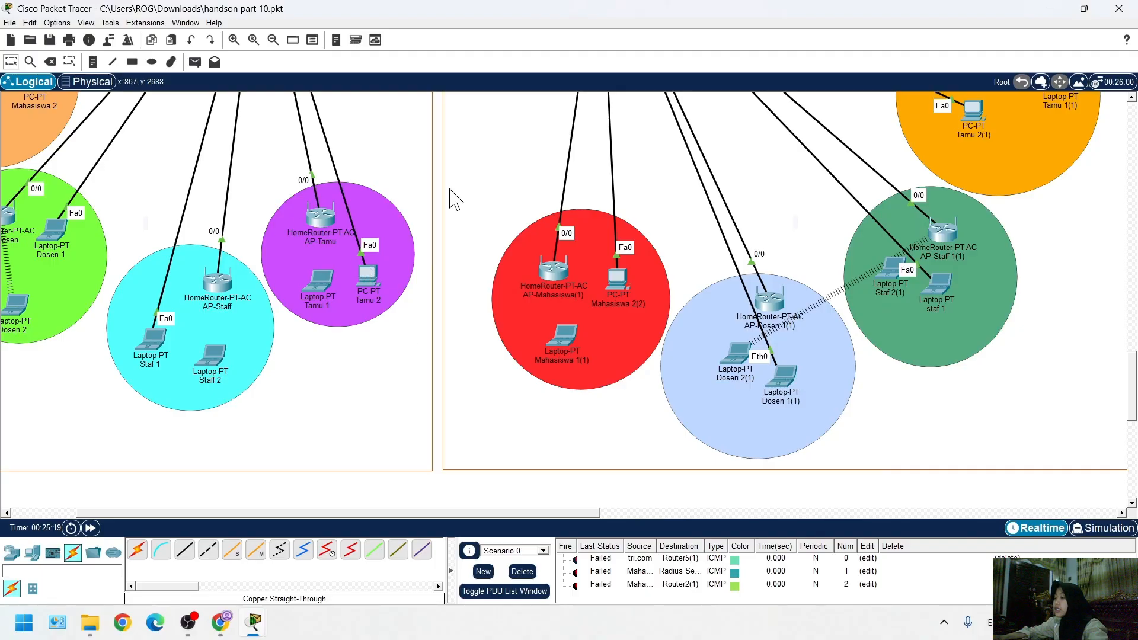
Examine the access point, laptop and switch connections across Gedung X, Gedung Z and the distribution network
{"action": "scroll", "coordinate": [641, 312], "scroll_direction": "up", "scroll_amount": 3}
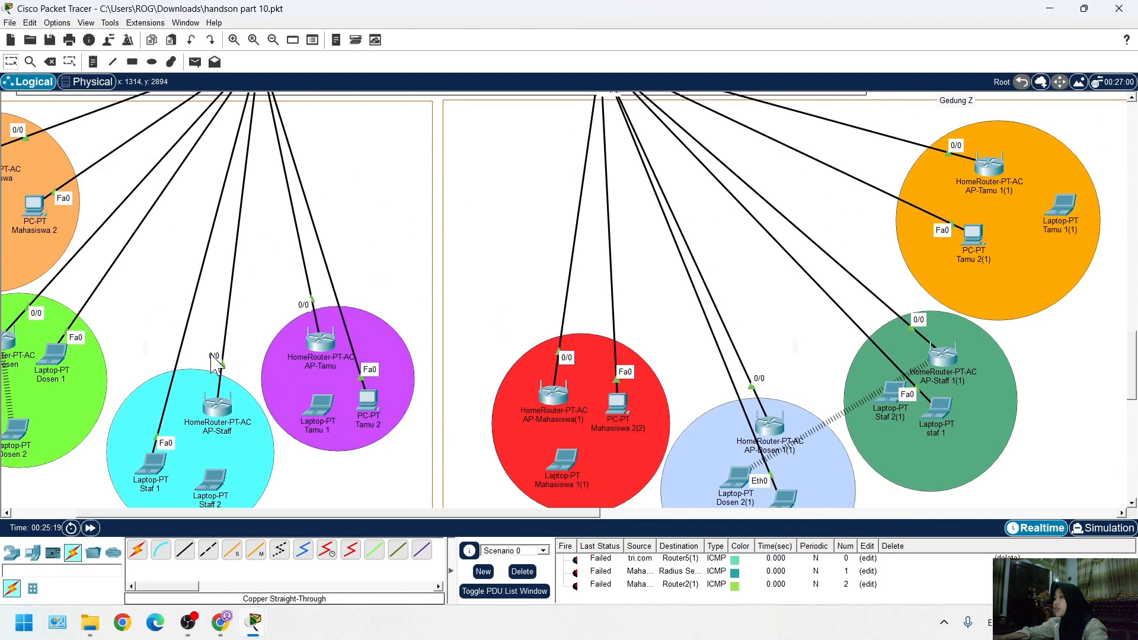
{"action": "scroll", "coordinate": [419, 465], "scroll_direction": "up", "scroll_amount": 11}
{"action": "scroll", "coordinate": [560, 472], "scroll_direction": "down", "scroll_amount": 7}
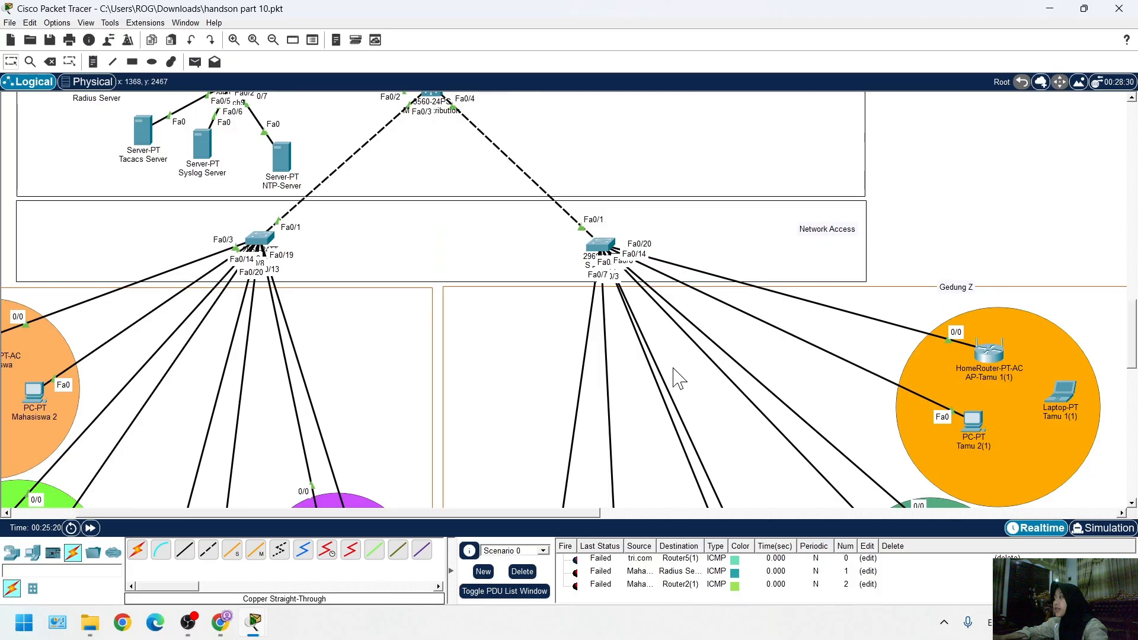
{"action": "scroll", "coordinate": [500, 389], "scroll_direction": "down", "scroll_amount": 4}
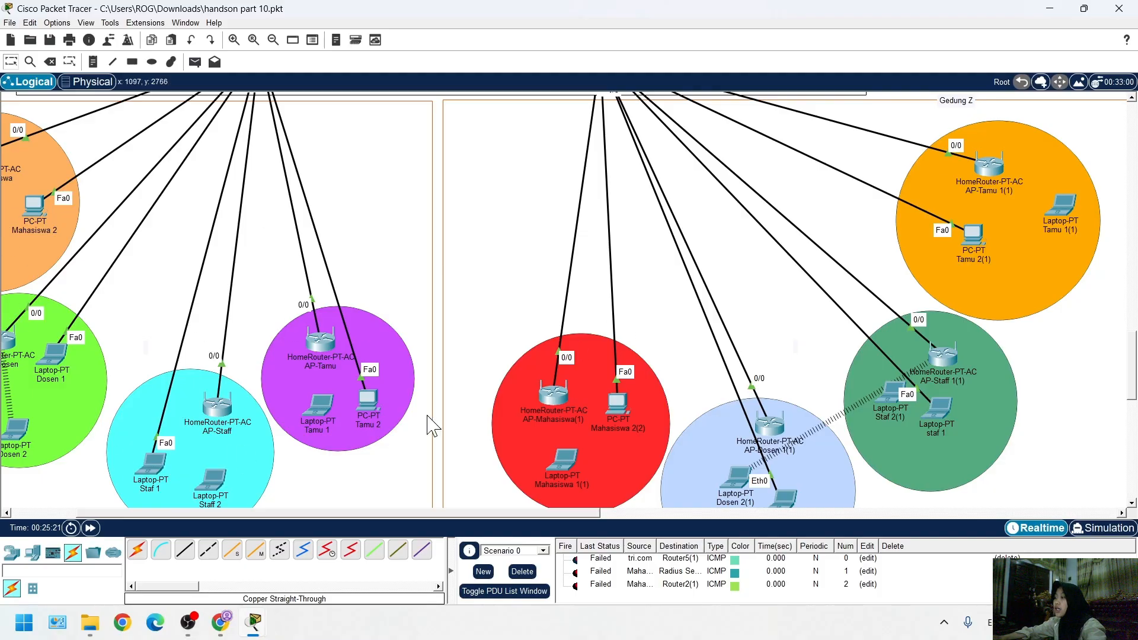
{"action": "left_click_drag", "start_coordinate": [392, 513], "coordinate": [323, 513]}
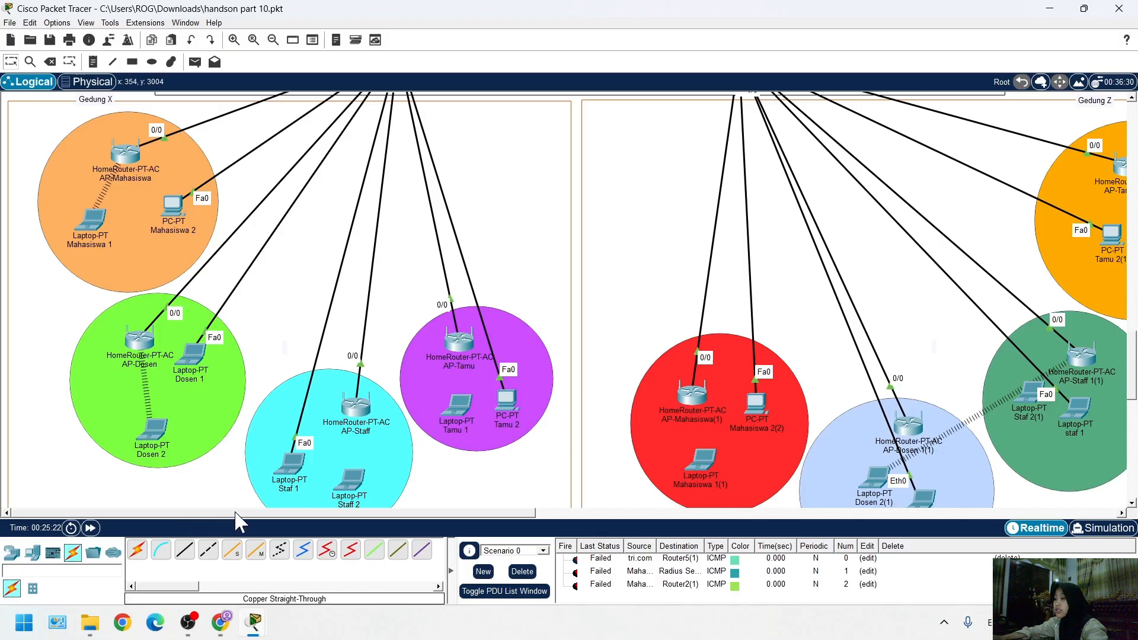
{"action": "left_click_drag", "start_coordinate": [235, 512], "coordinate": [346, 514]}
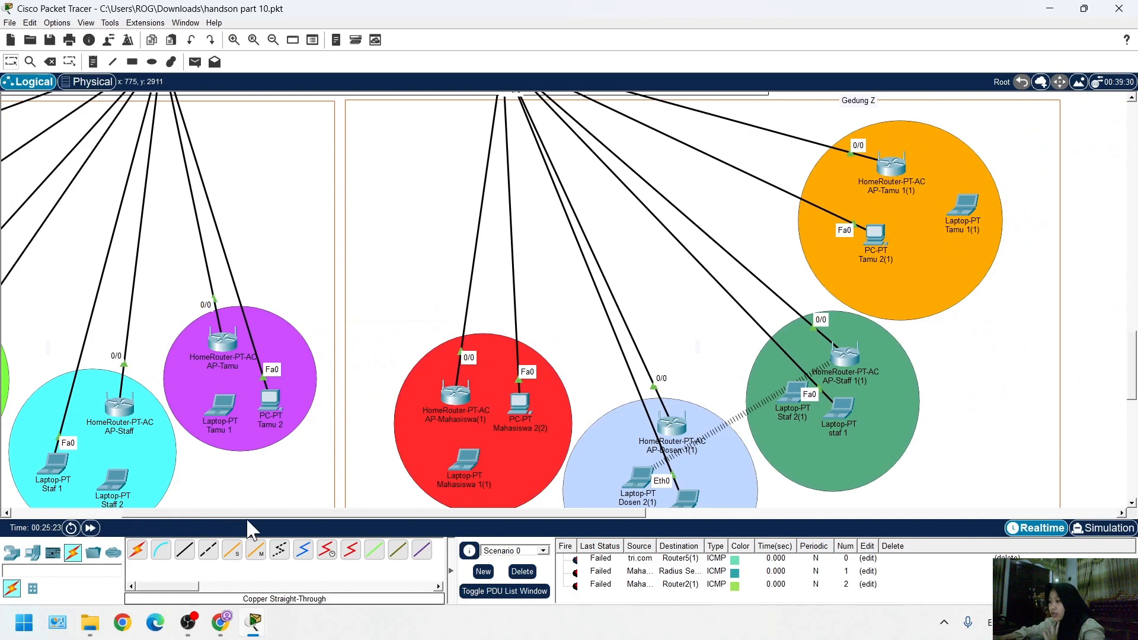
{"action": "left_click_drag", "start_coordinate": [259, 514], "coordinate": [144, 469]}
{"action": "scroll", "coordinate": [278, 506], "scroll_direction": "up", "scroll_amount": 1}
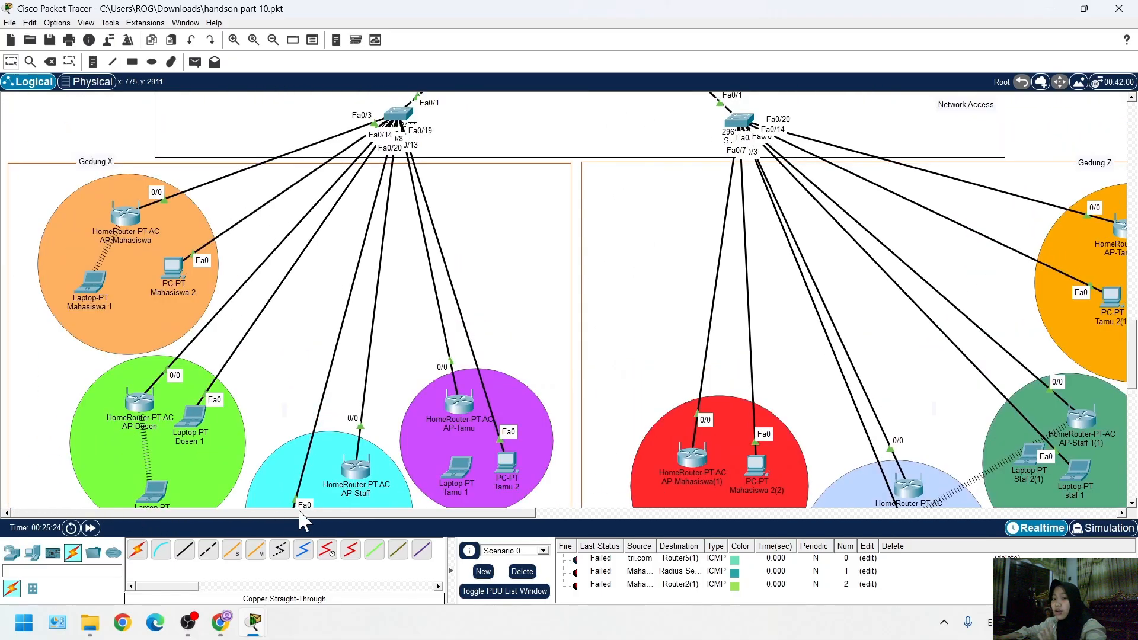
{"action": "left_click_drag", "start_coordinate": [310, 513], "coordinate": [440, 500]}
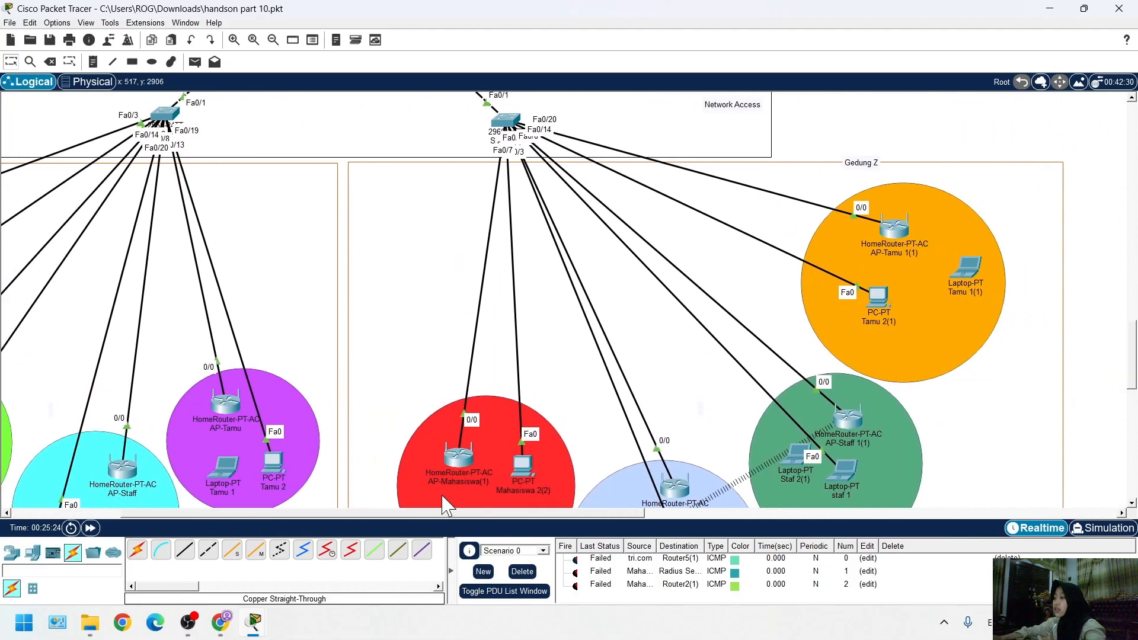
{"action": "scroll", "coordinate": [458, 411], "scroll_direction": "down", "scroll_amount": 3}
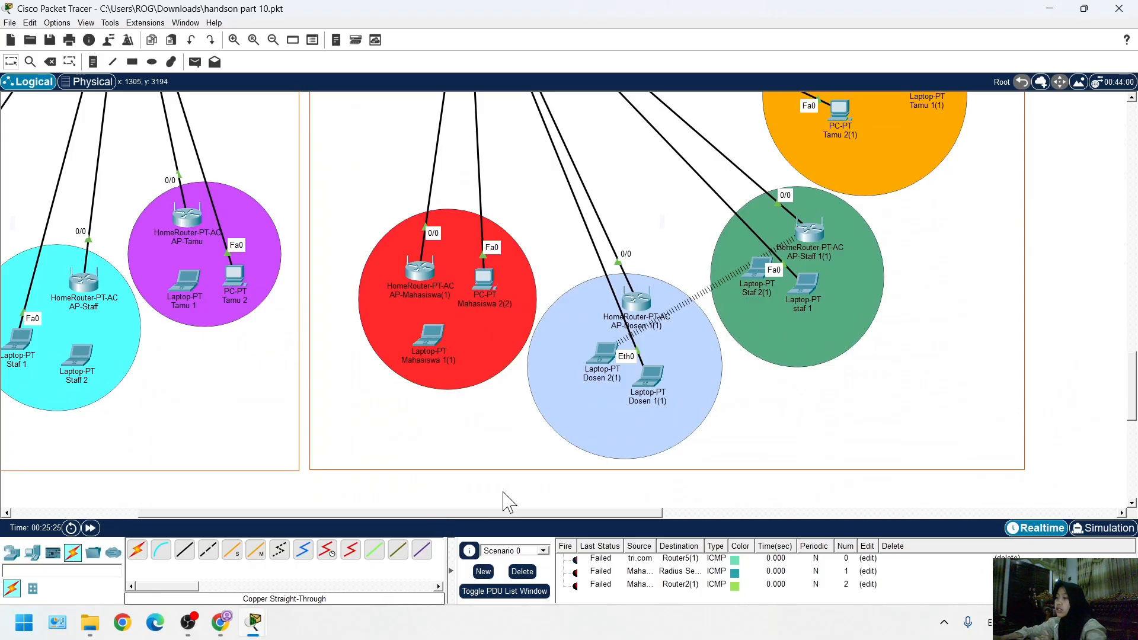
{"action": "scroll", "coordinate": [394, 450], "scroll_direction": "up", "scroll_amount": 3}
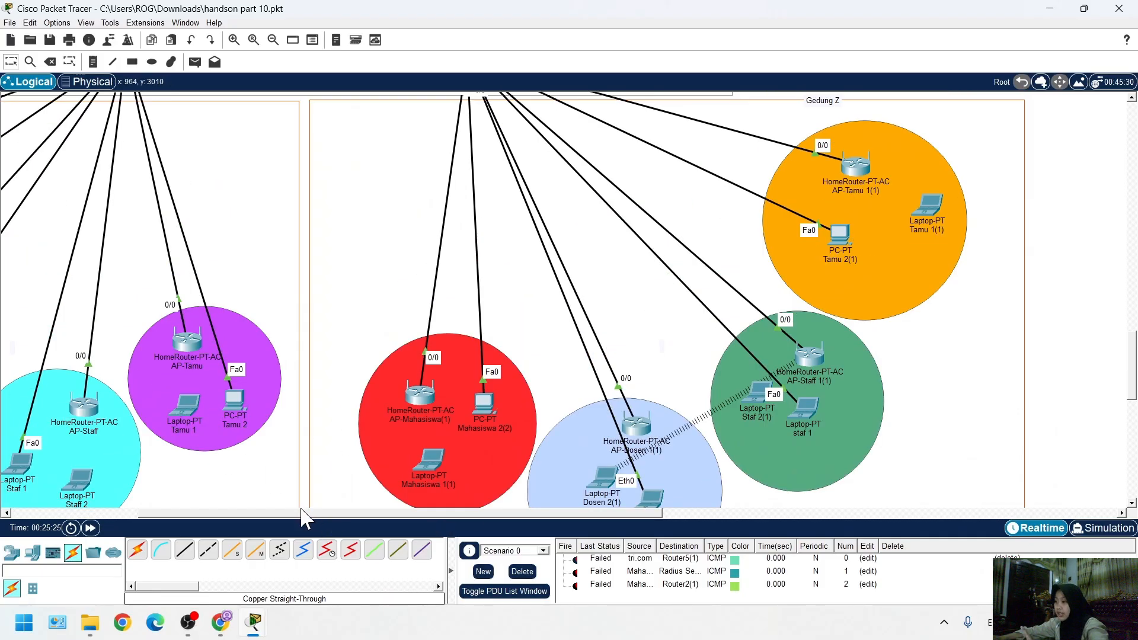
{"action": "left_click", "coordinate": [78, 422]}
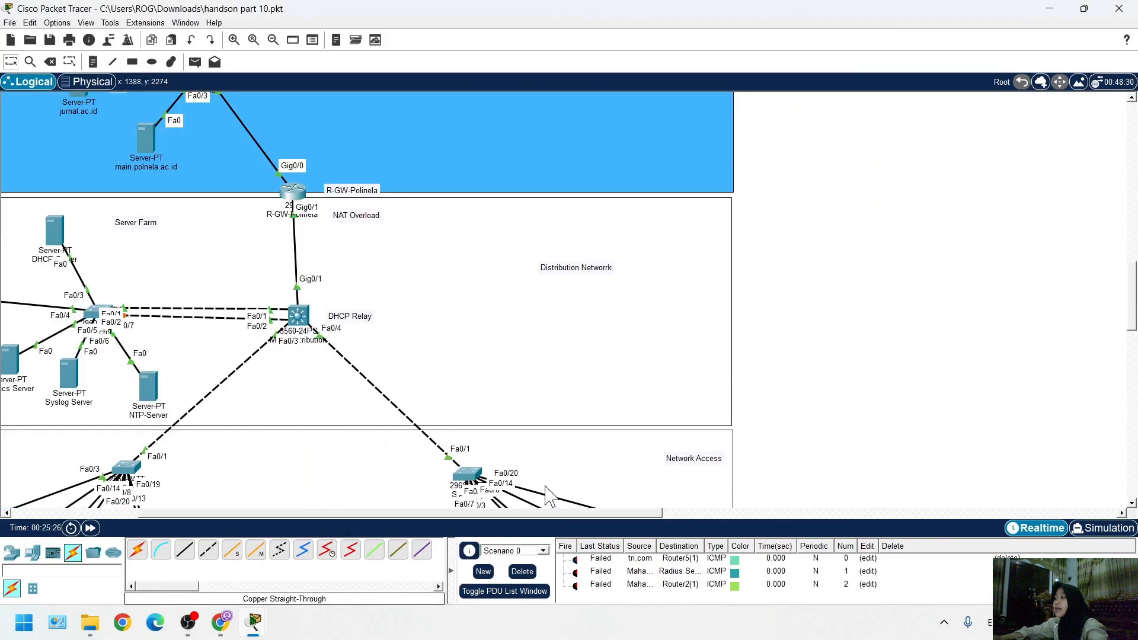
{"action": "scroll", "coordinate": [516, 388], "scroll_direction": "down", "scroll_amount": 15}
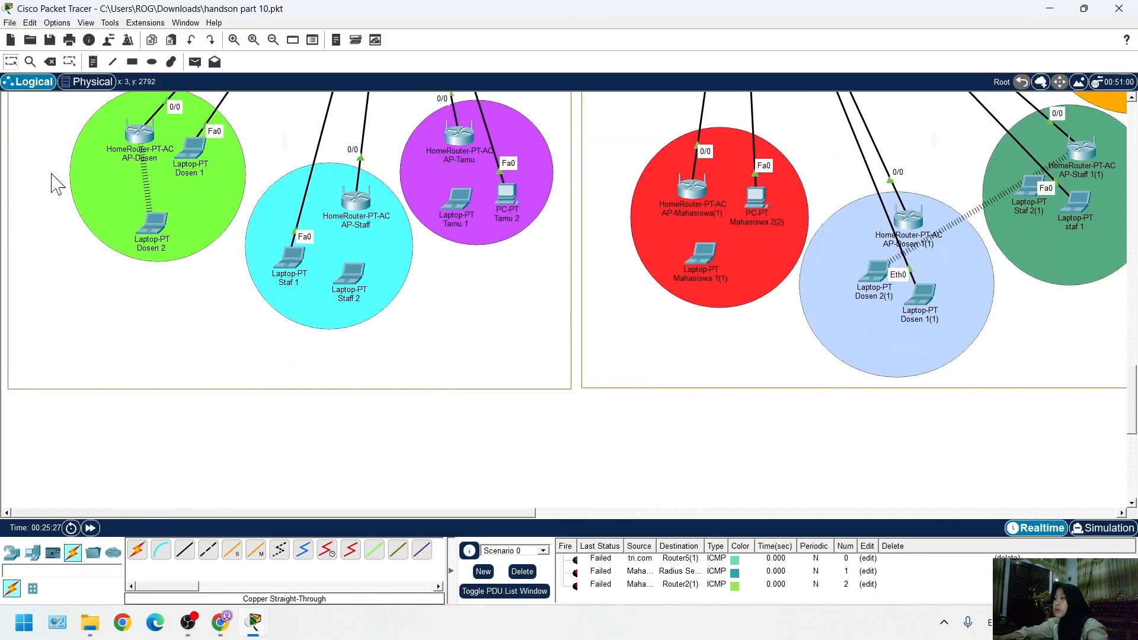
Check the IP configuration of the Internet interface on access point AP-Mahasiswa(1) in Gedung Z
{"action": "scroll", "coordinate": [578, 335], "scroll_direction": "up", "scroll_amount": 3}
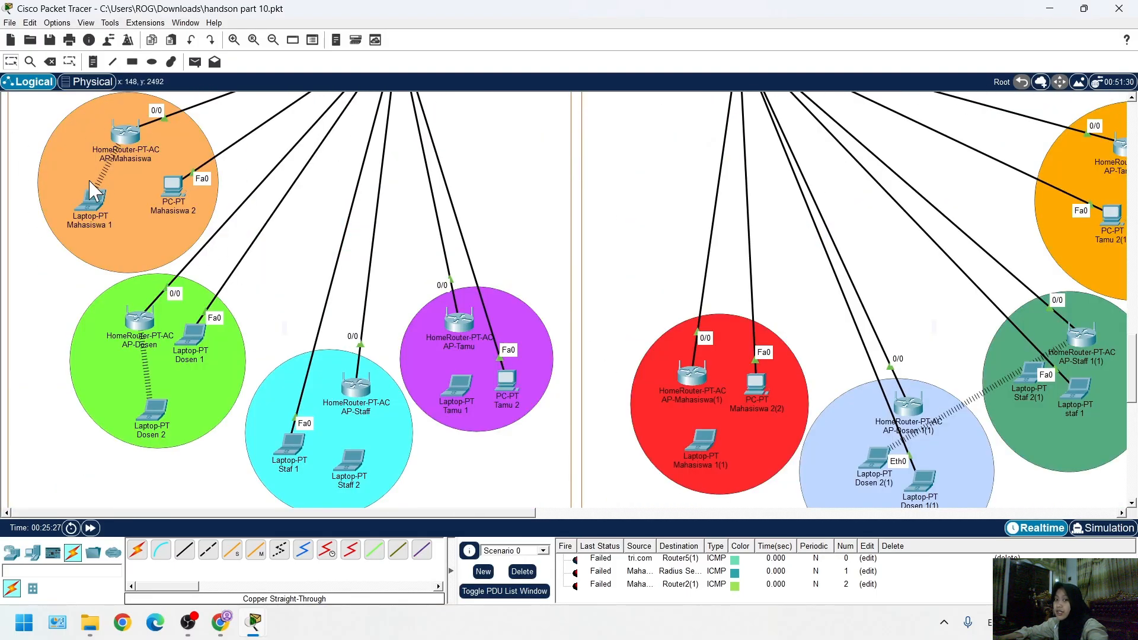
{"action": "scroll", "coordinate": [198, 202], "scroll_direction": "up", "scroll_amount": 1}
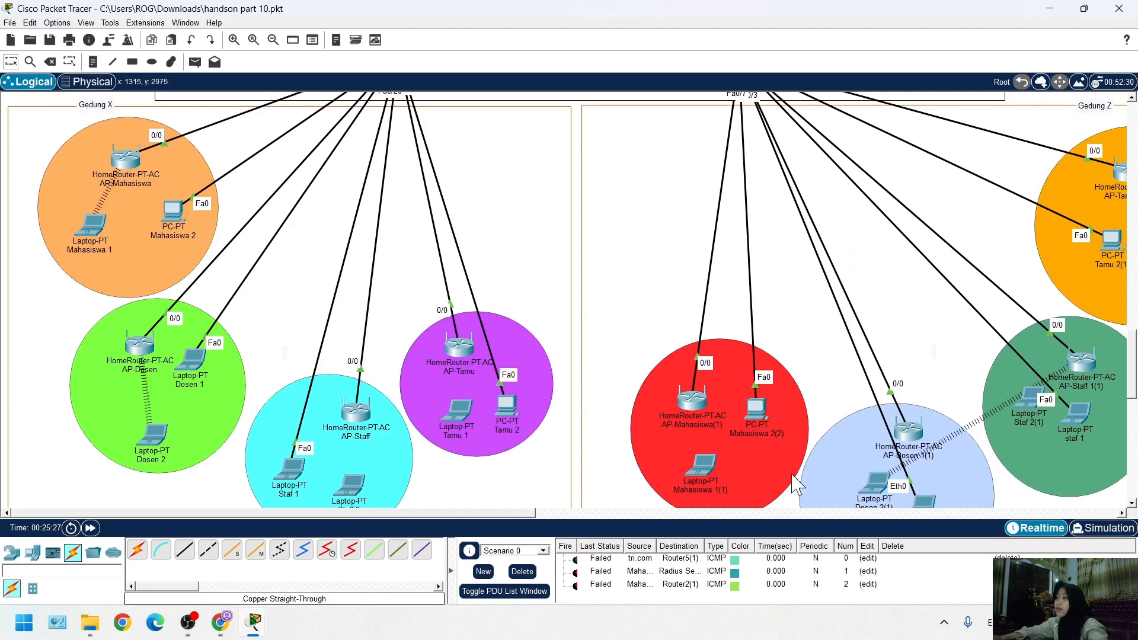
{"action": "scroll", "coordinate": [571, 391], "scroll_direction": "right", "scroll_amount": 5}
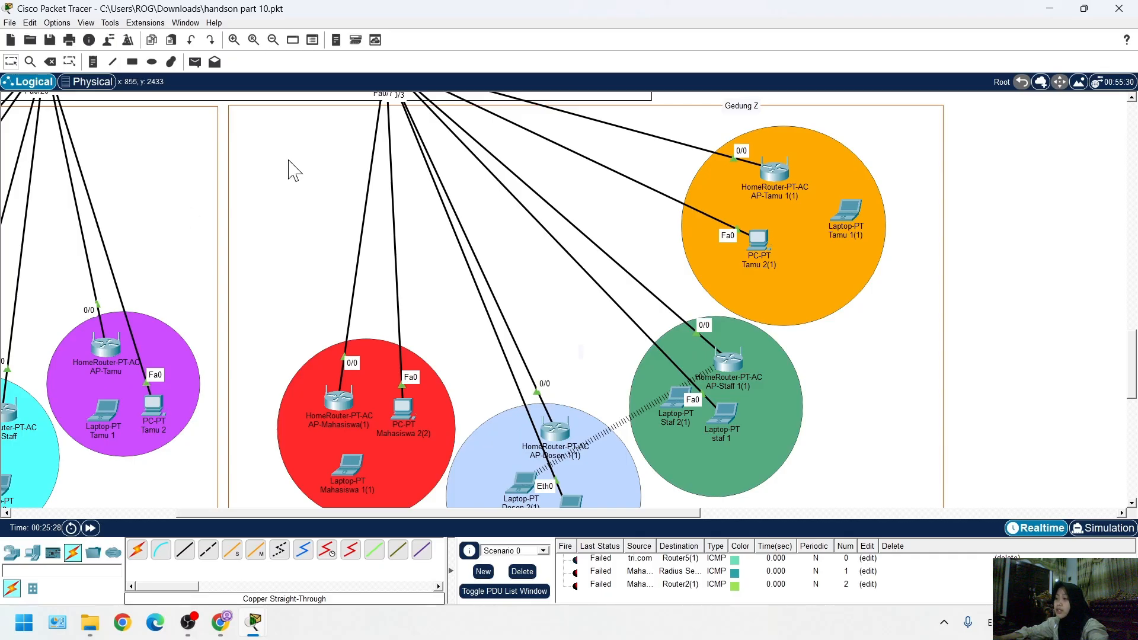
{"action": "left_click", "coordinate": [336, 404]}
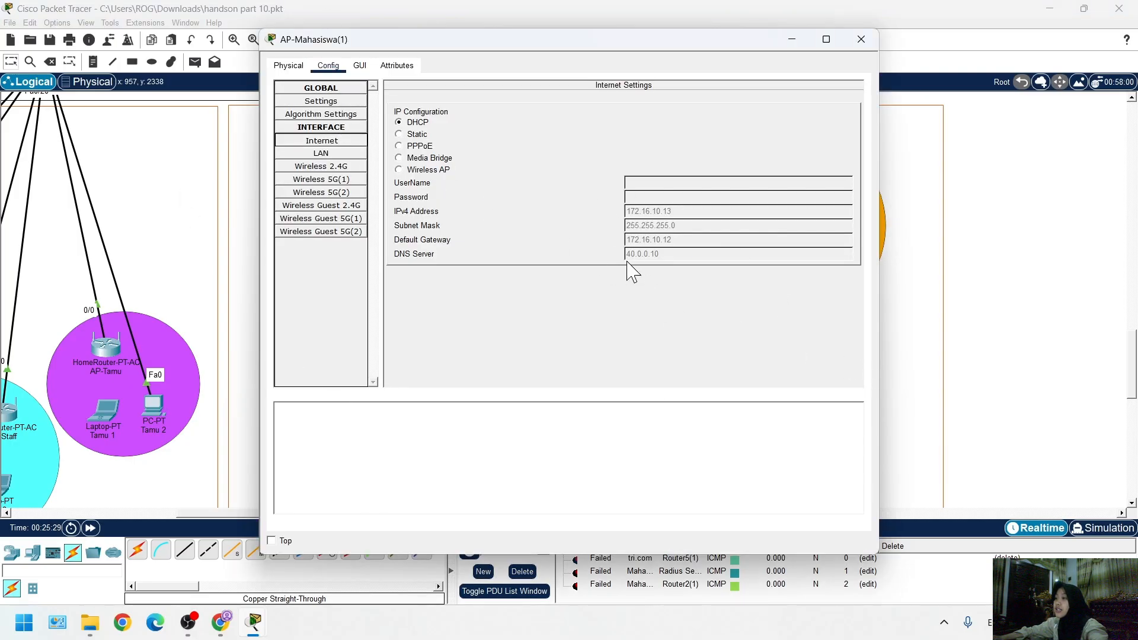
{"action": "left_click", "coordinate": [108, 412]}
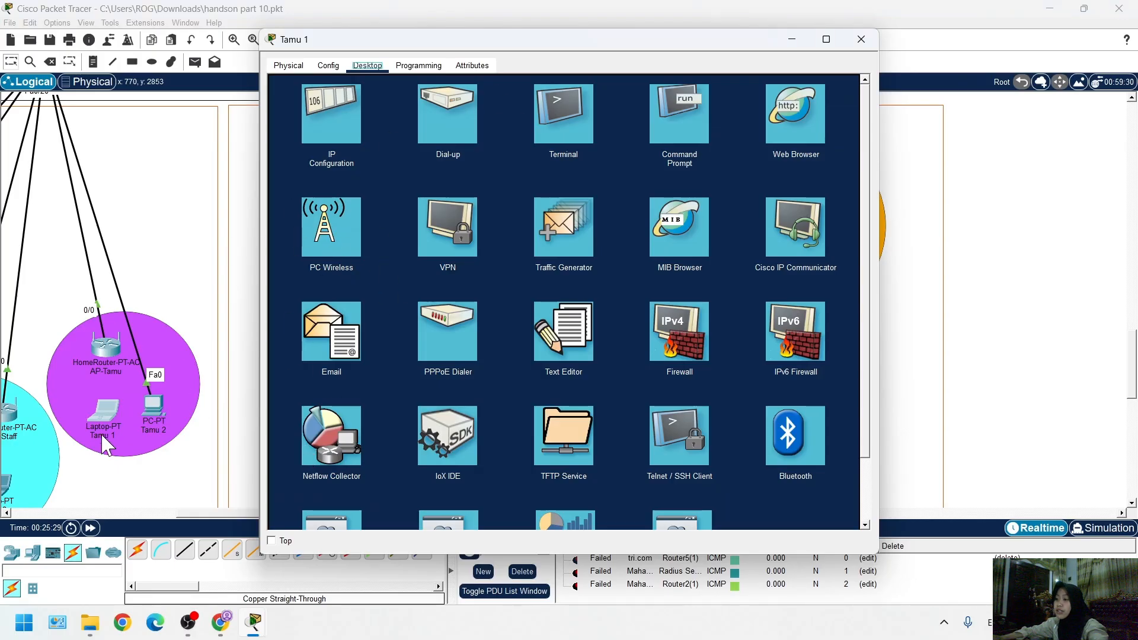
{"action": "left_click", "coordinate": [996, 296]}
{"action": "scroll", "coordinate": [306, 393], "scroll_direction": "left", "scroll_amount": 5}
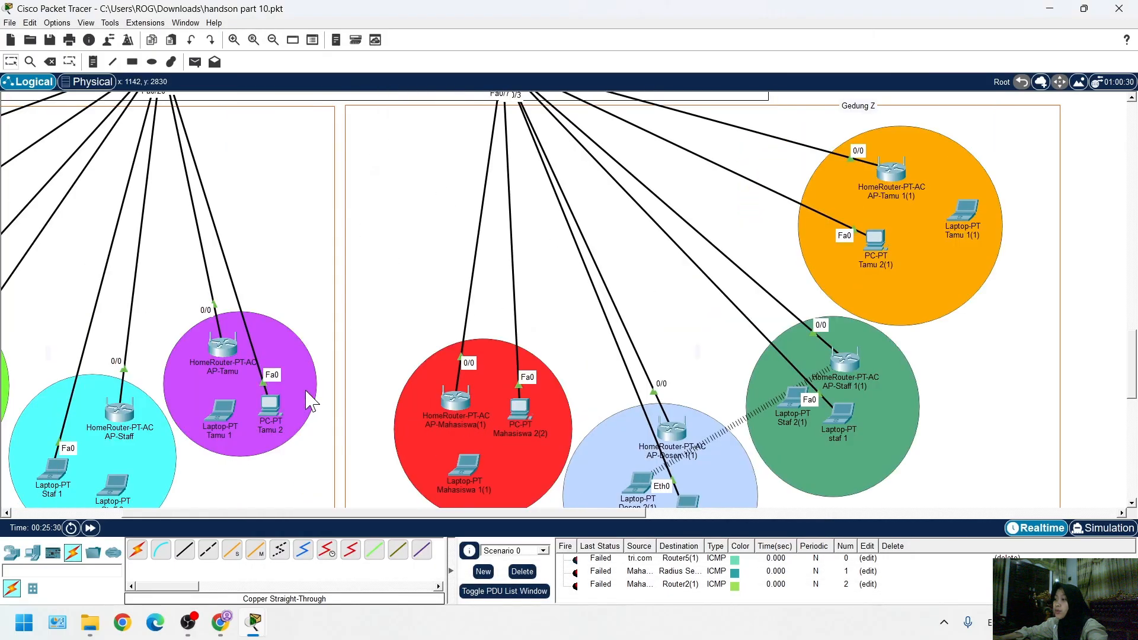
{"action": "scroll", "coordinate": [554, 454], "scroll_direction": "down", "scroll_amount": 3}
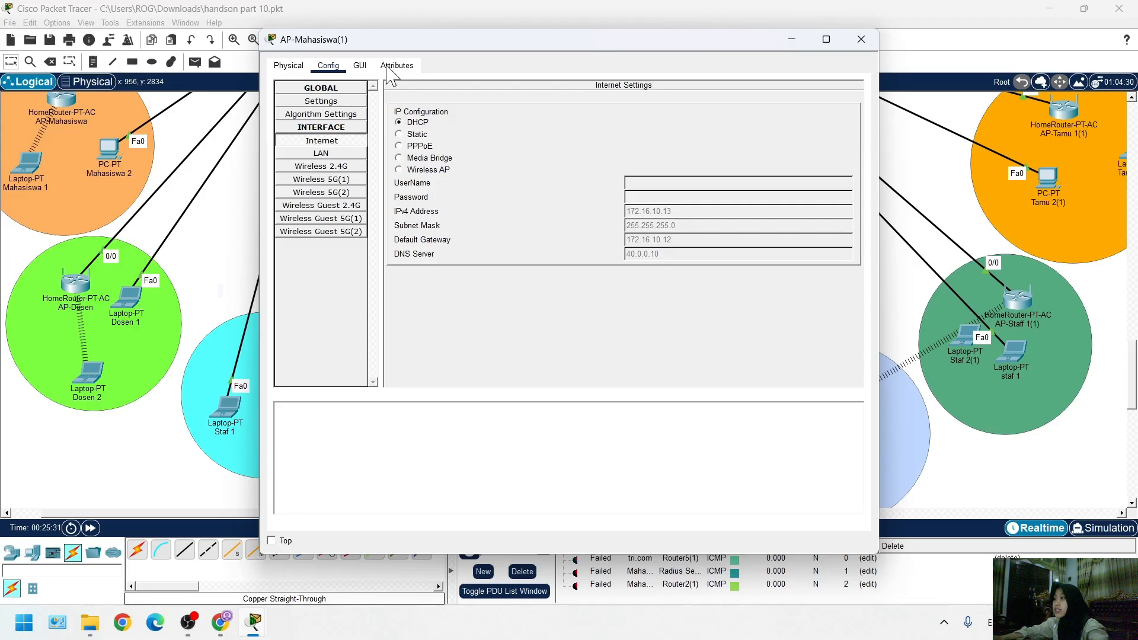
Check the router IP, DHCP server and ISP VLAN settings in AP-Mahasiswa(1)'s basic setup page
{"action": "left_click", "coordinate": [360, 65]}
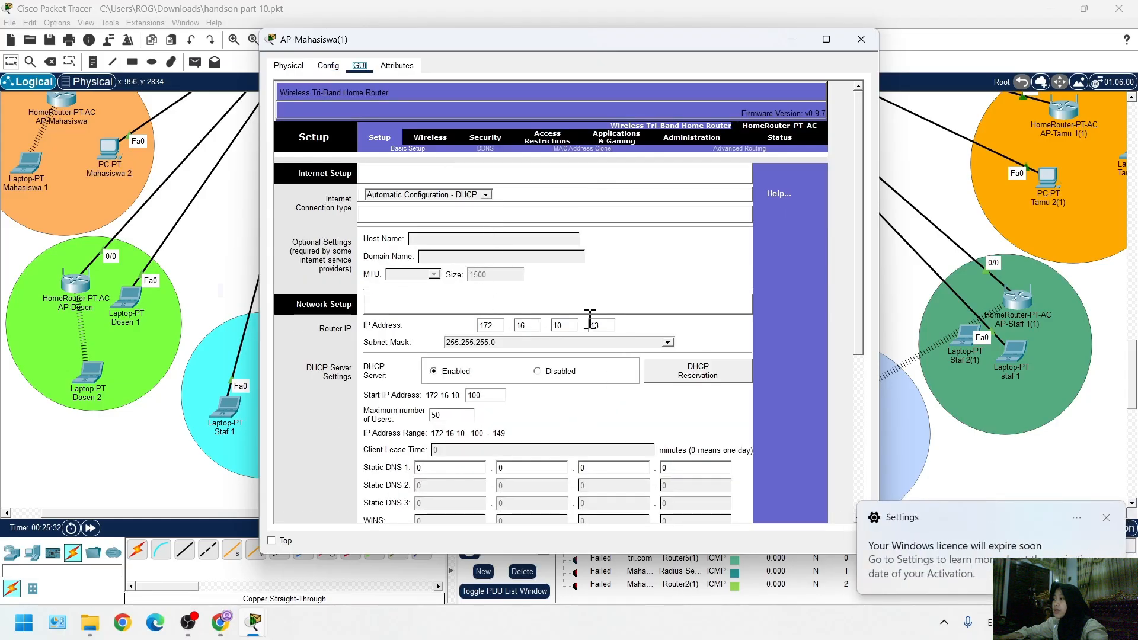
{"action": "scroll", "coordinate": [616, 385], "scroll_direction": "down", "scroll_amount": 3}
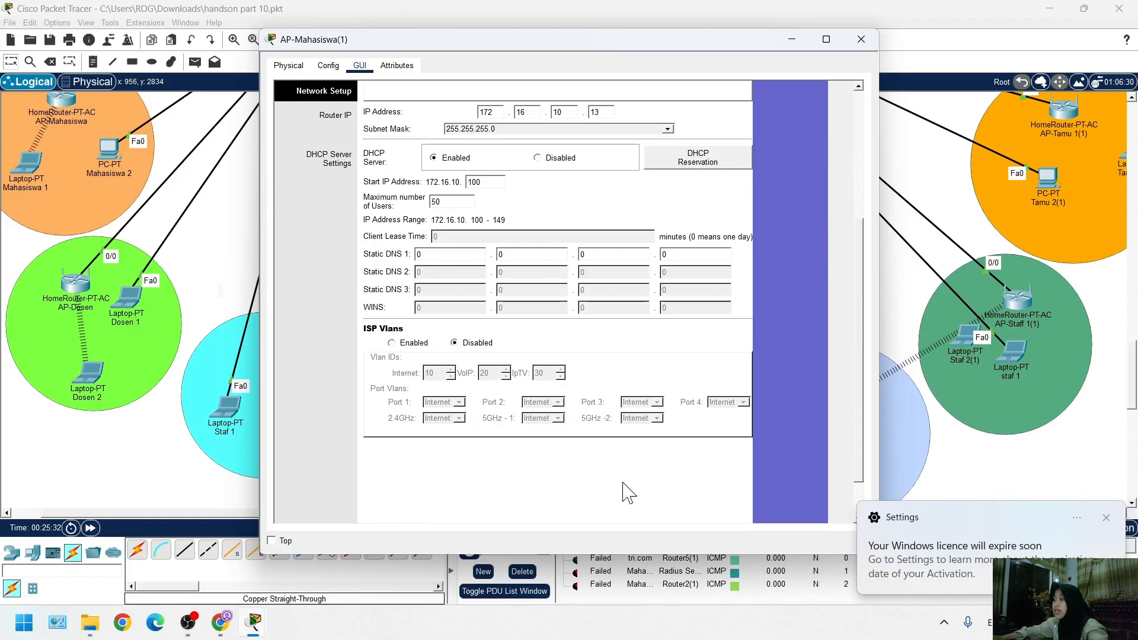
{"action": "scroll", "coordinate": [628, 492], "scroll_direction": "down", "scroll_amount": 1}
Try to add the AP-Mahasiswa1 client with IP 172.16.10.13 and server type Radius again in the Radius Server's AAA service
{"action": "mouse_move", "coordinate": [253, 619]}
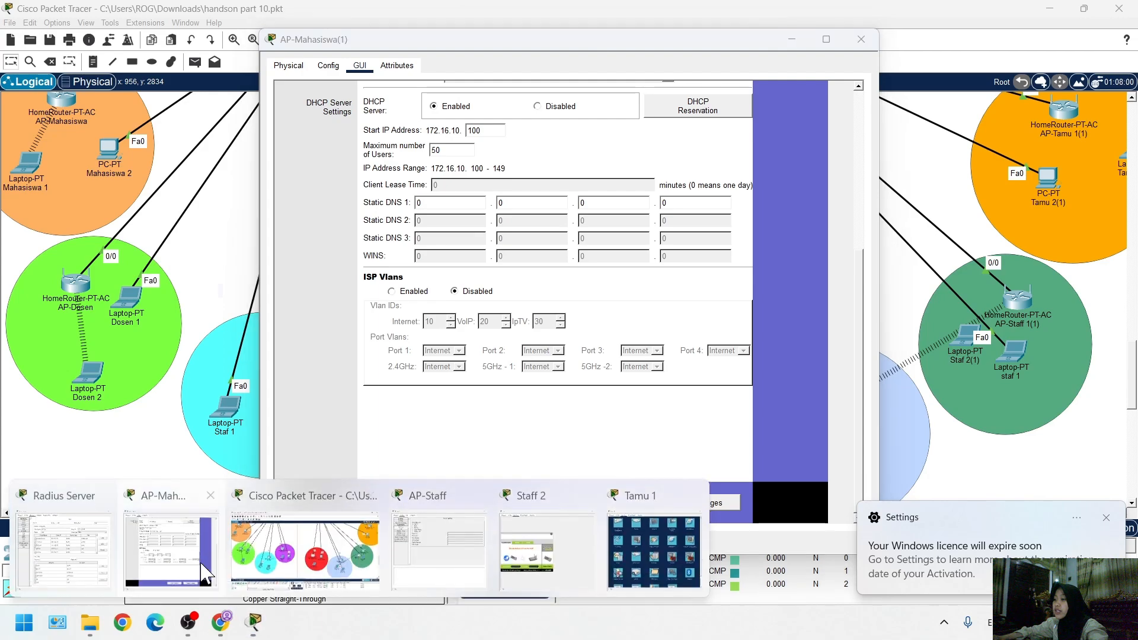
{"action": "left_click", "coordinate": [66, 536]}
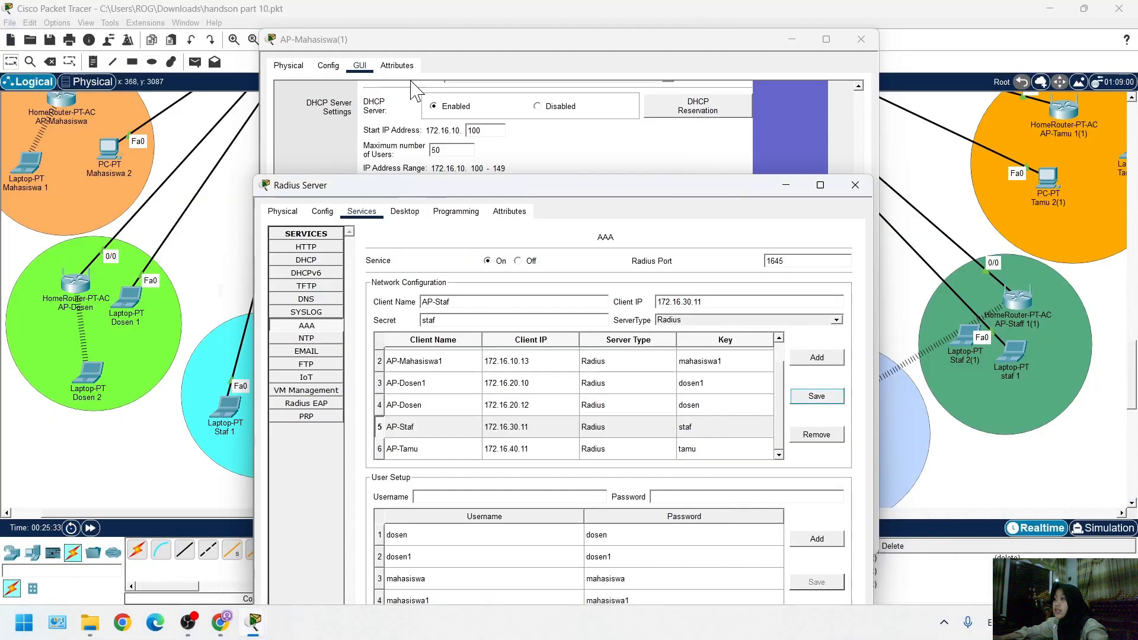
{"action": "left_click", "coordinate": [513, 362]}
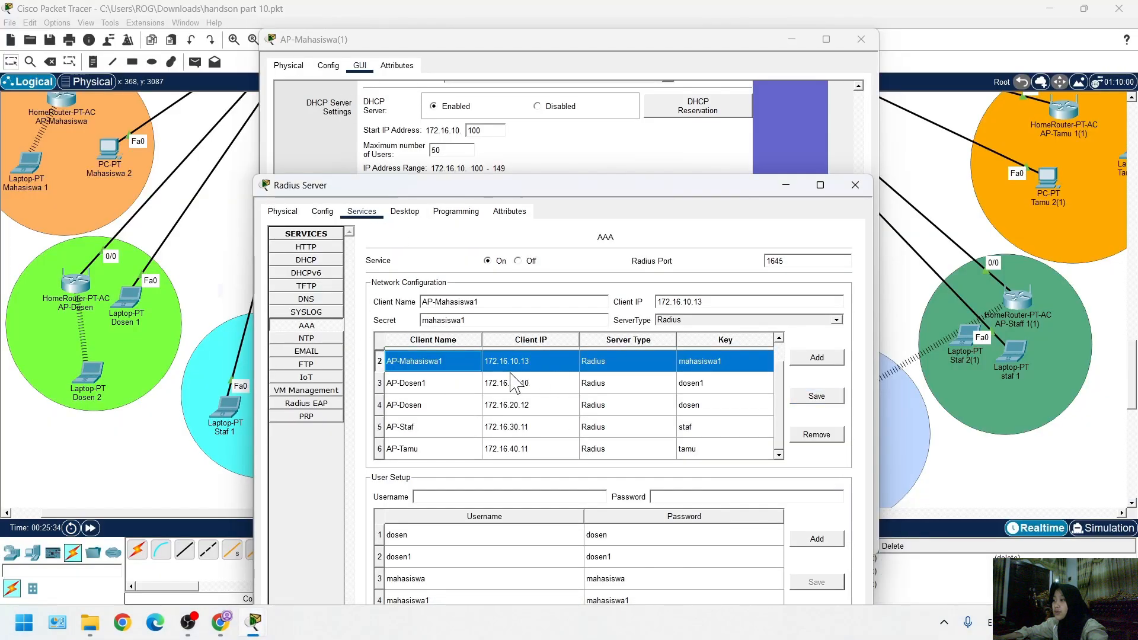
{"action": "left_click", "coordinate": [817, 359]}
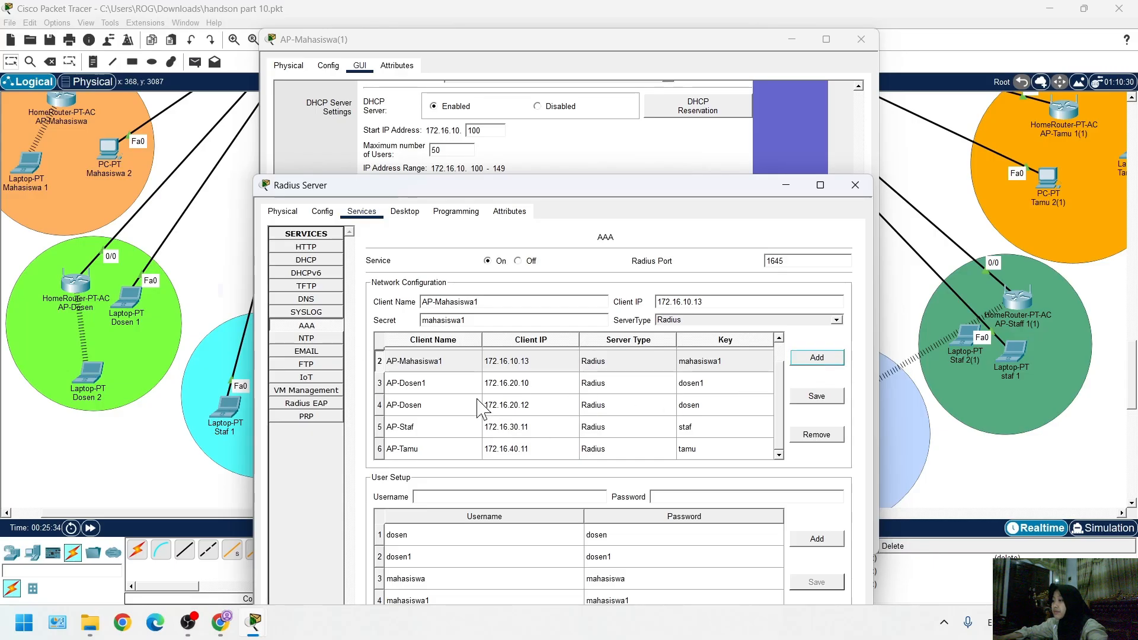
{"action": "left_click", "coordinate": [563, 461]}
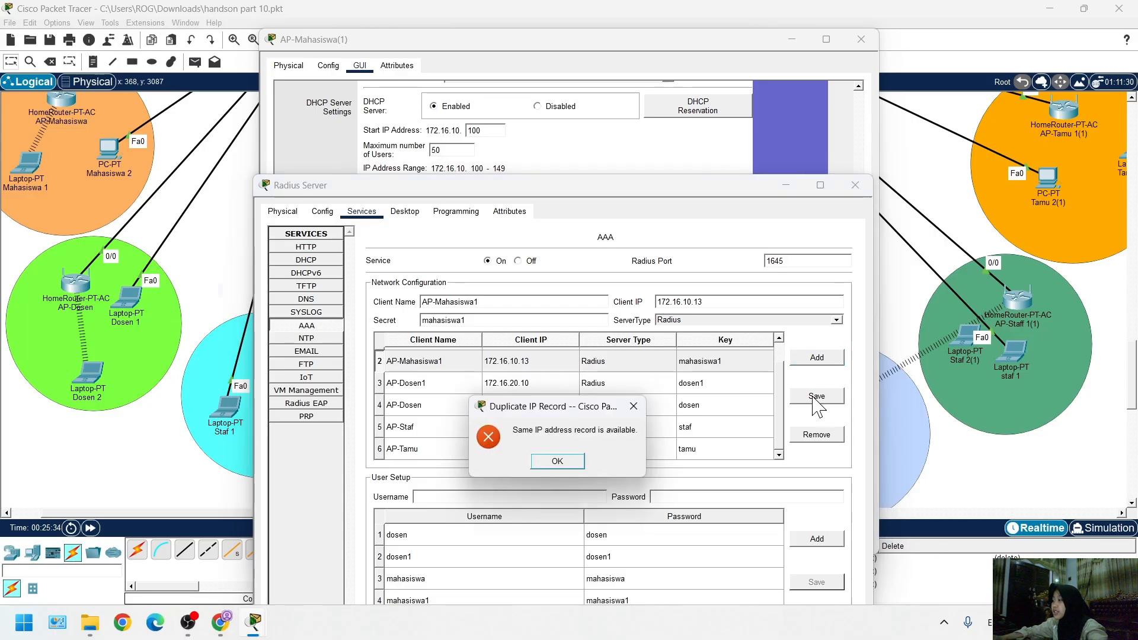
{"action": "left_click", "coordinate": [560, 462]}
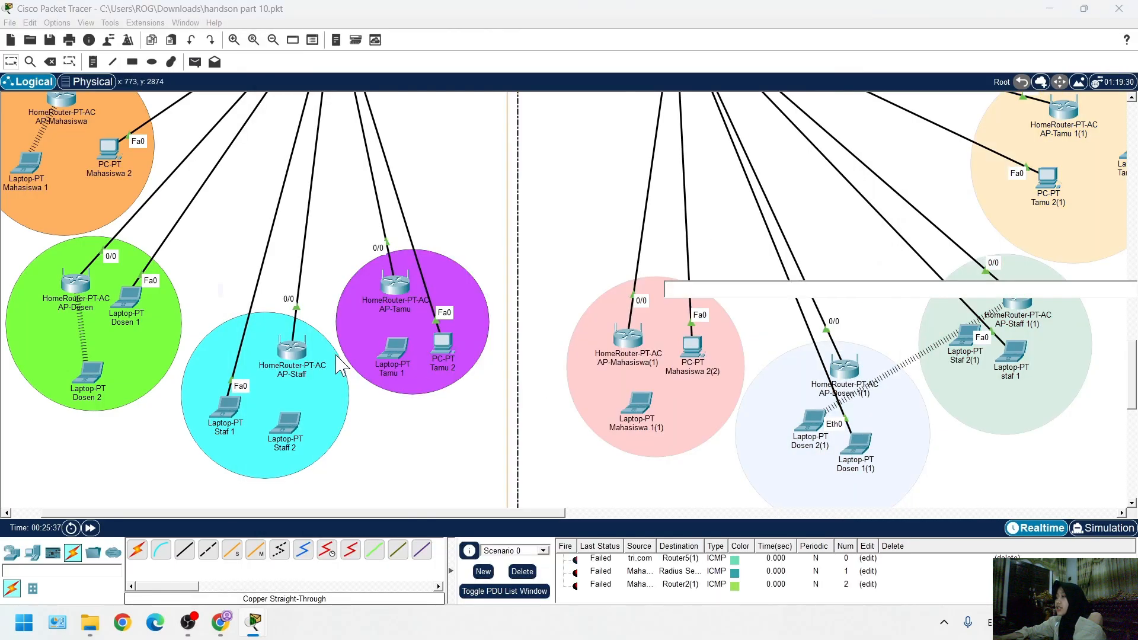
Open the saved wireless profiles of laptop Mahasiswa 1(1) in Gedung Z
{"action": "scroll", "coordinate": [457, 363], "scroll_direction": "down", "scroll_amount": 5}
{"action": "scroll", "coordinate": [670, 259], "scroll_direction": "up", "scroll_amount": 5}
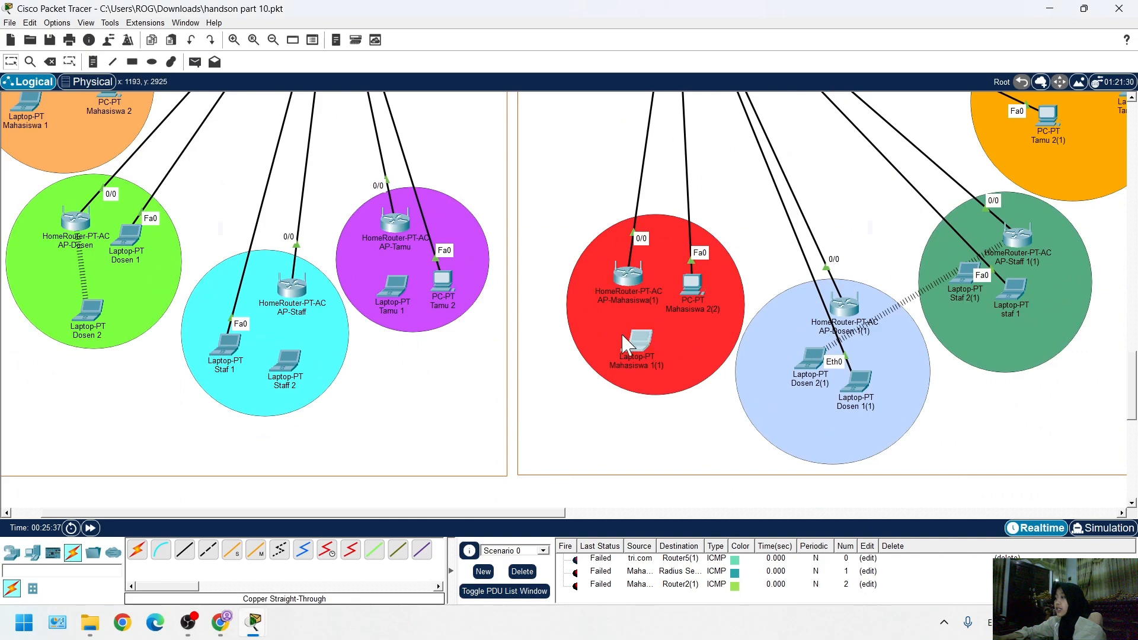
{"action": "left_click", "coordinate": [708, 362]}
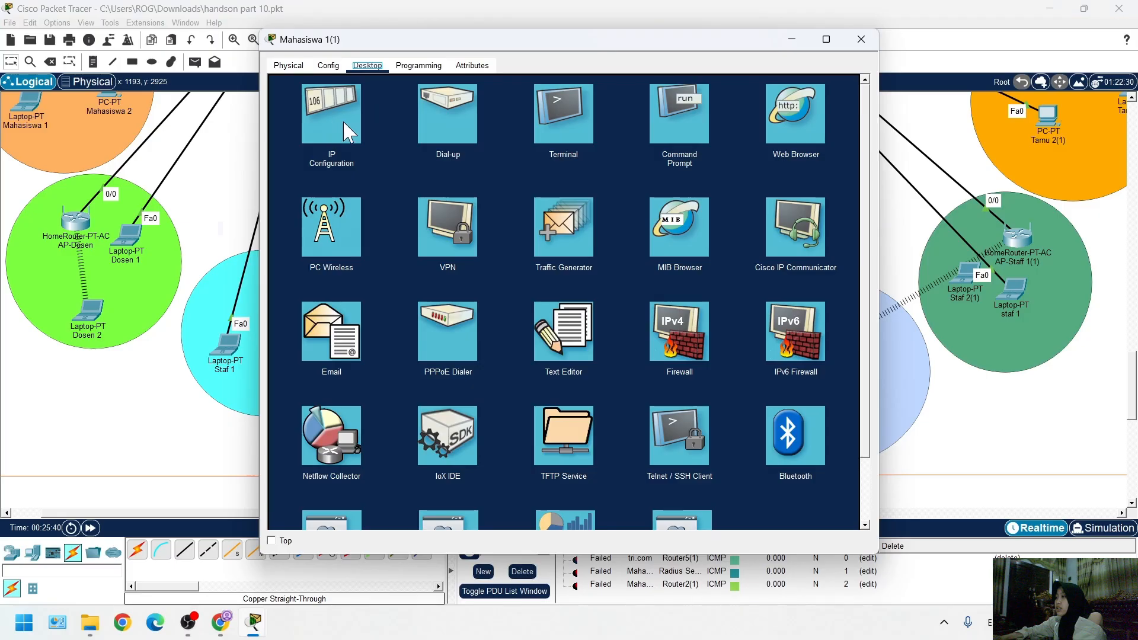
{"action": "left_click", "coordinate": [347, 232]}
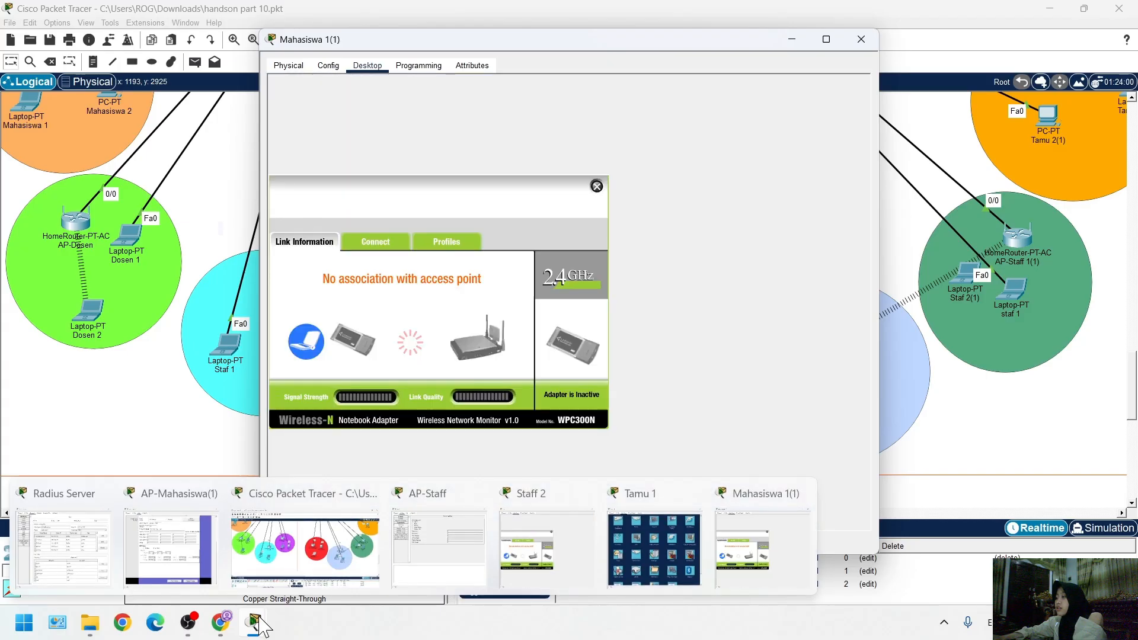
{"action": "left_click", "coordinate": [446, 242]}
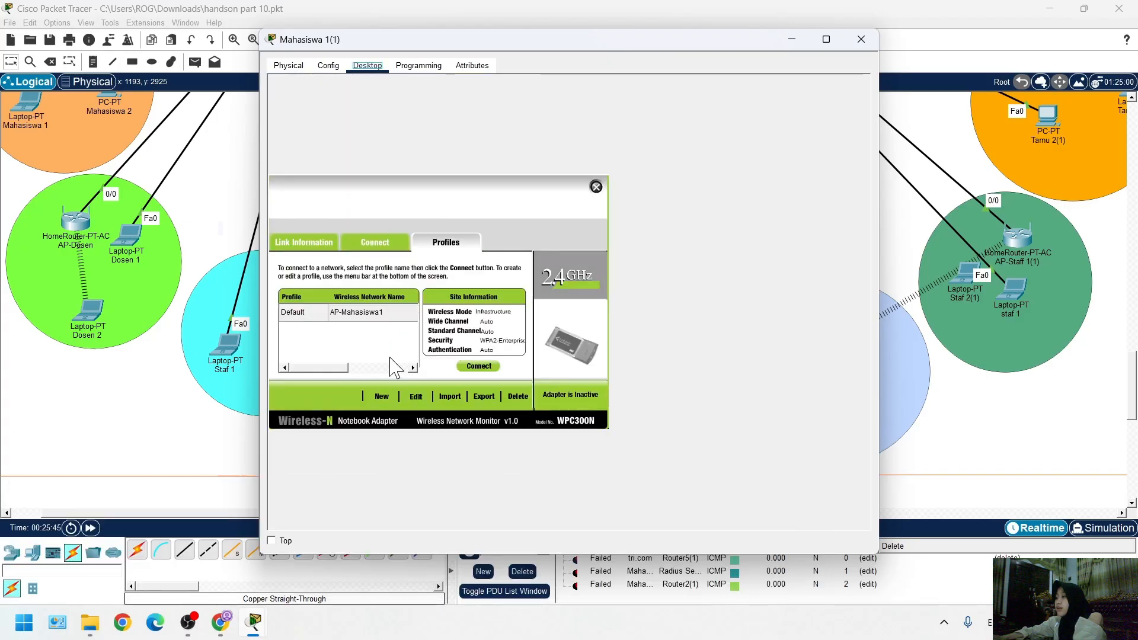
{"action": "left_click", "coordinate": [415, 397]}
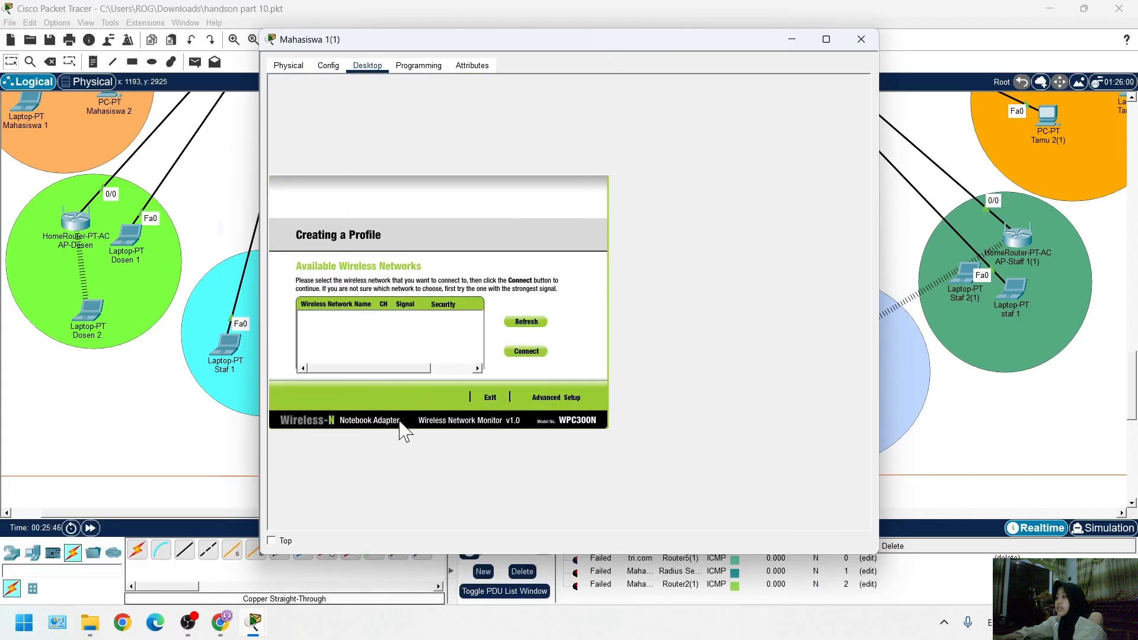
{"action": "left_click", "coordinate": [491, 398]}
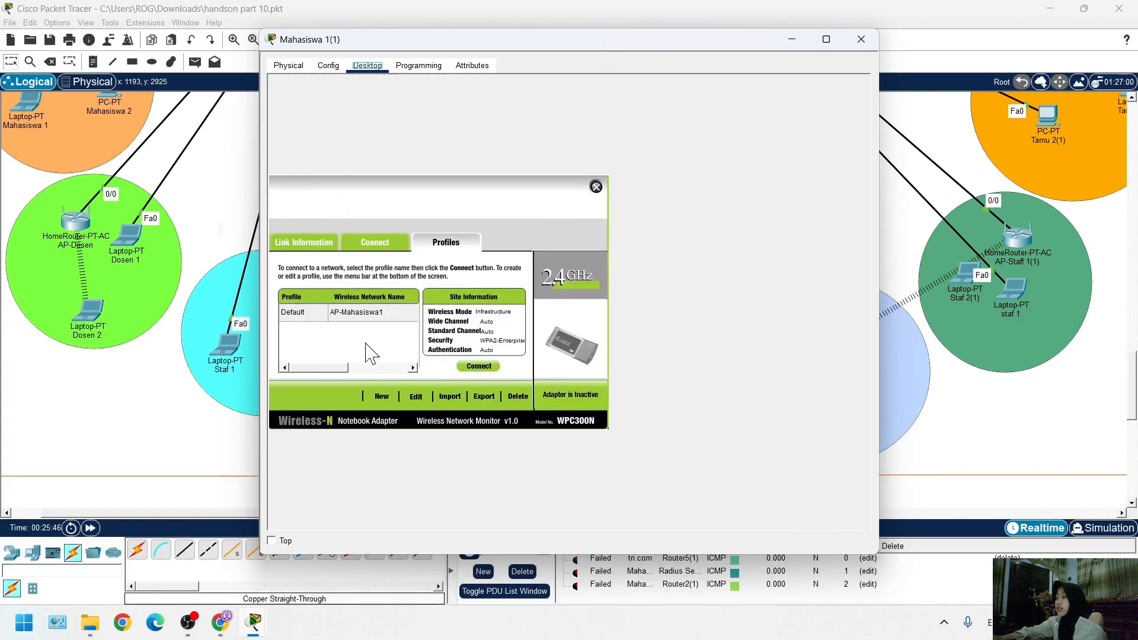
{"action": "left_click", "coordinate": [417, 397]}
{"action": "left_click", "coordinate": [490, 398]}
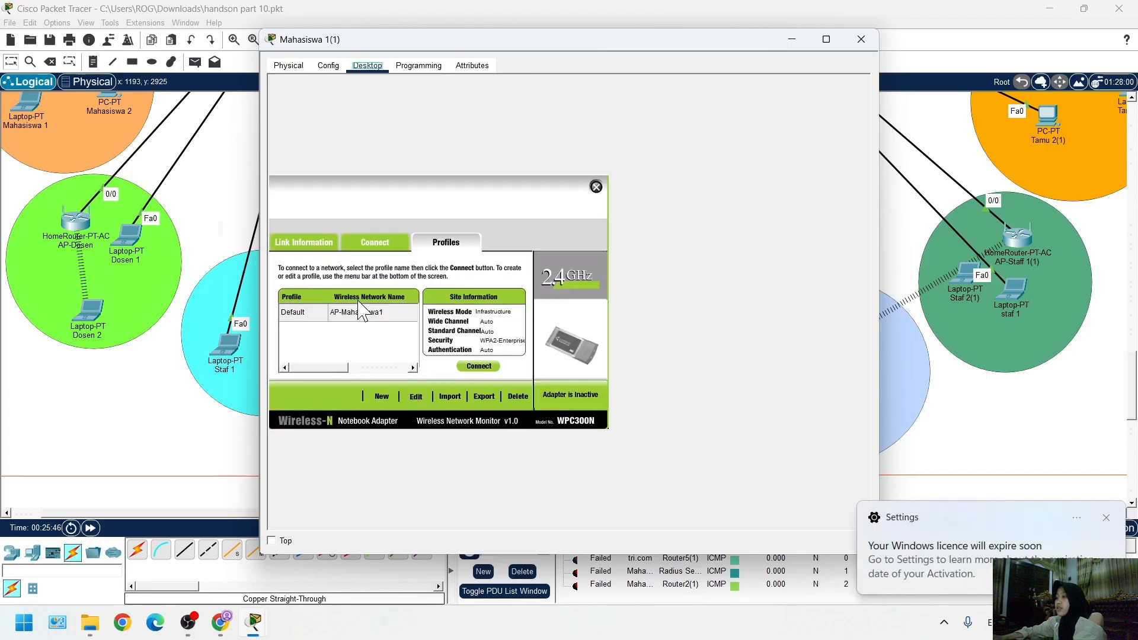
Re-save laptop Mahasiswa 1(1)'s Default profile for AP-Mahasiswa1 with WPA2-Enterprise security and PEAP authentication, and connect to the network
{"action": "left_click", "coordinate": [363, 317]}
{"action": "left_click", "coordinate": [415, 397]}
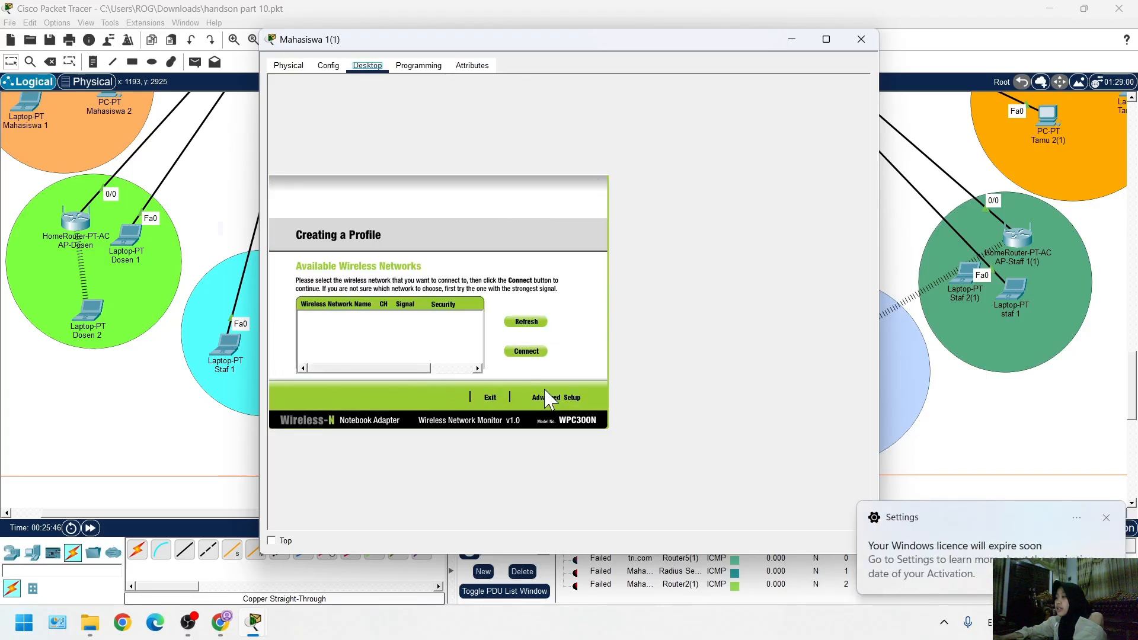
{"action": "left_click", "coordinate": [573, 402]}
{"action": "left_click", "coordinate": [577, 398]}
{"action": "left_click", "coordinate": [586, 398]}
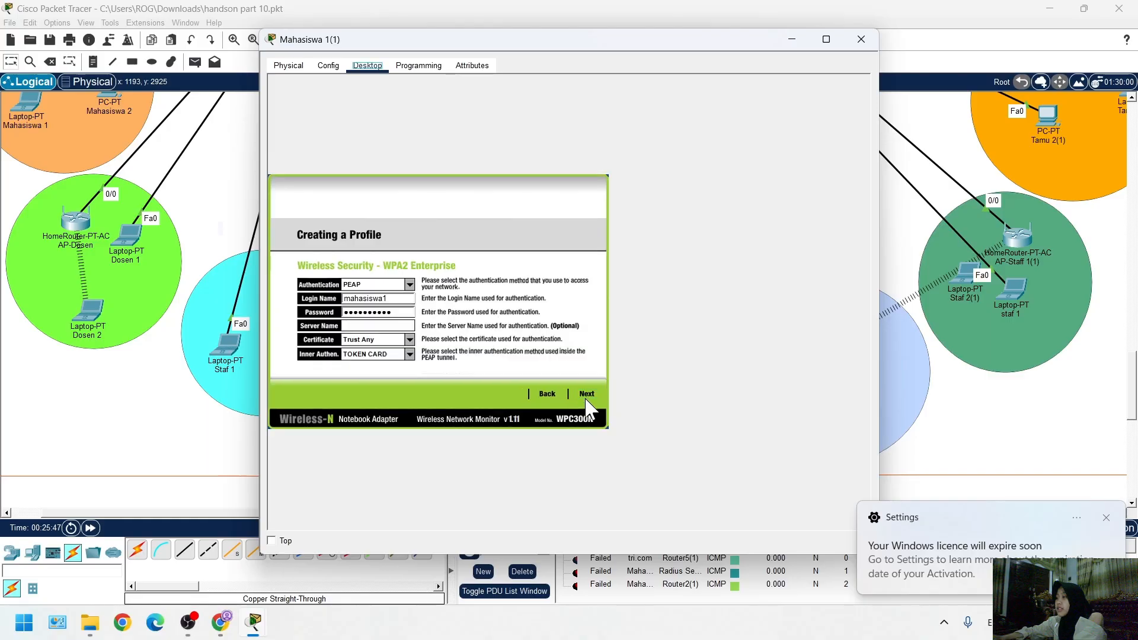
{"action": "left_click", "coordinate": [586, 395]}
{"action": "left_click", "coordinate": [593, 396]}
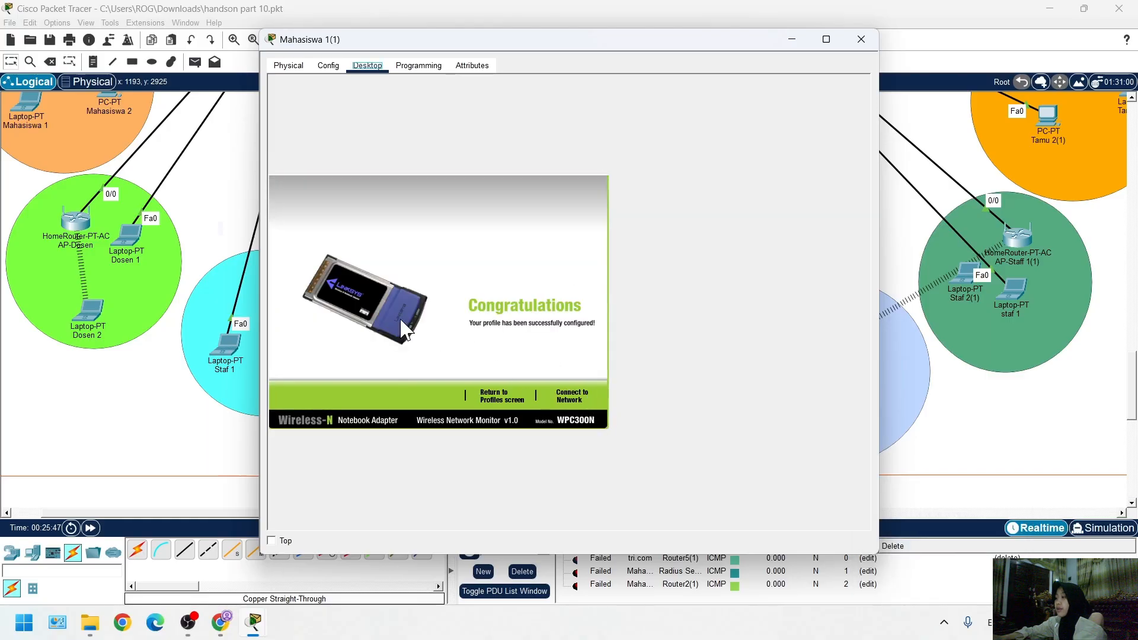
{"action": "left_click", "coordinate": [569, 396]}
{"action": "left_click", "coordinate": [914, 489]}
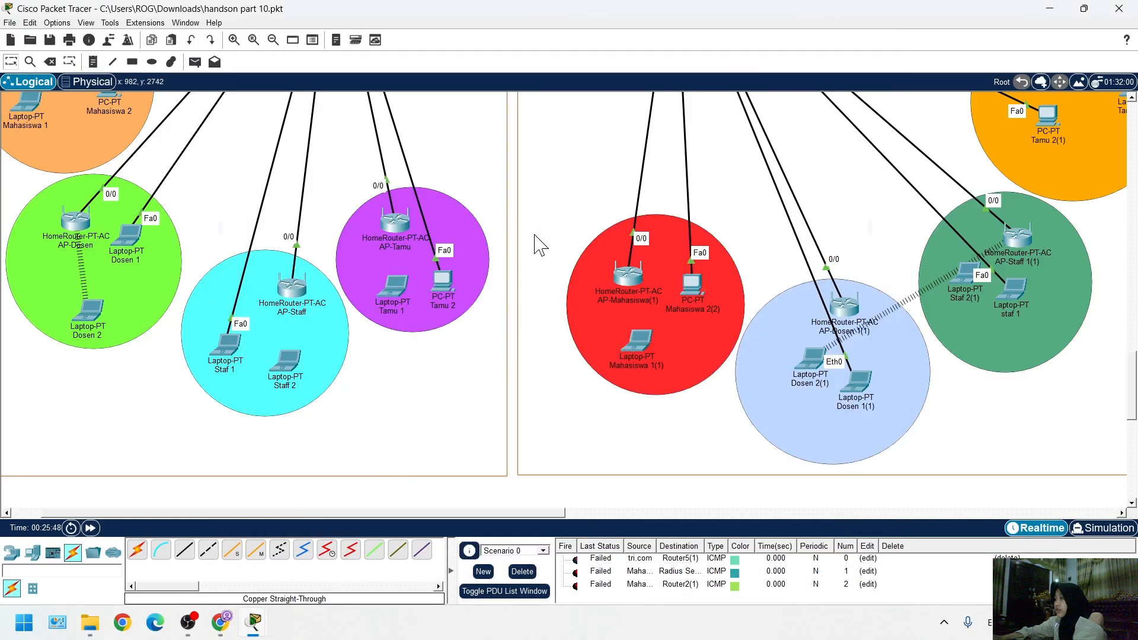
Recheck the Internet interface settings of AP-Mahasiswa(1) after reconnecting the laptop
{"action": "left_click", "coordinate": [627, 279]}
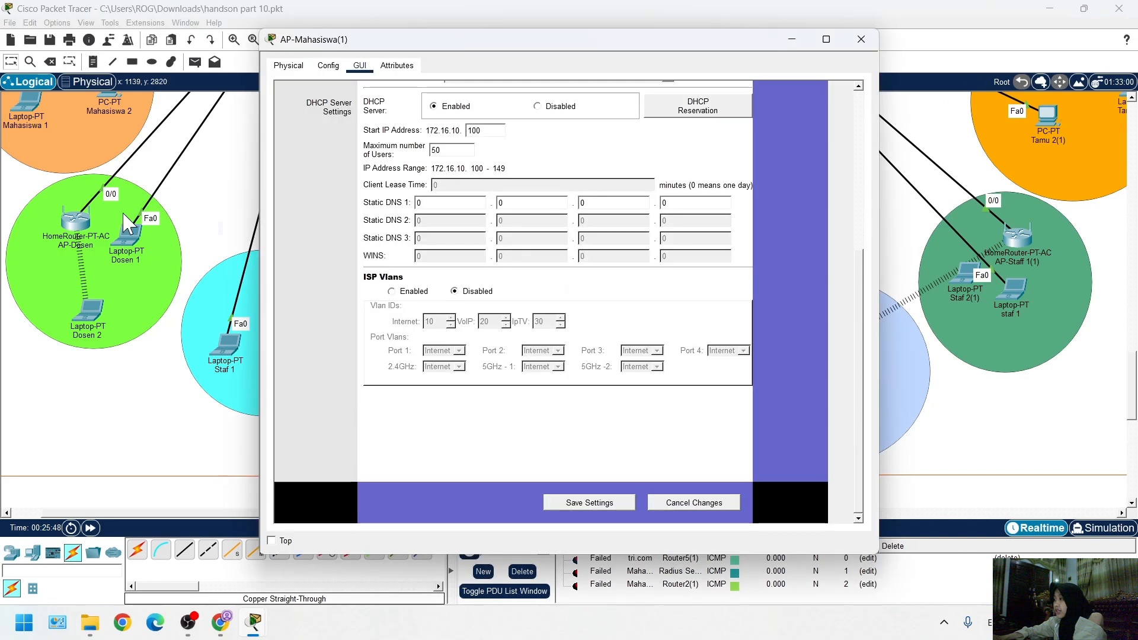
{"action": "left_click", "coordinate": [328, 68]}
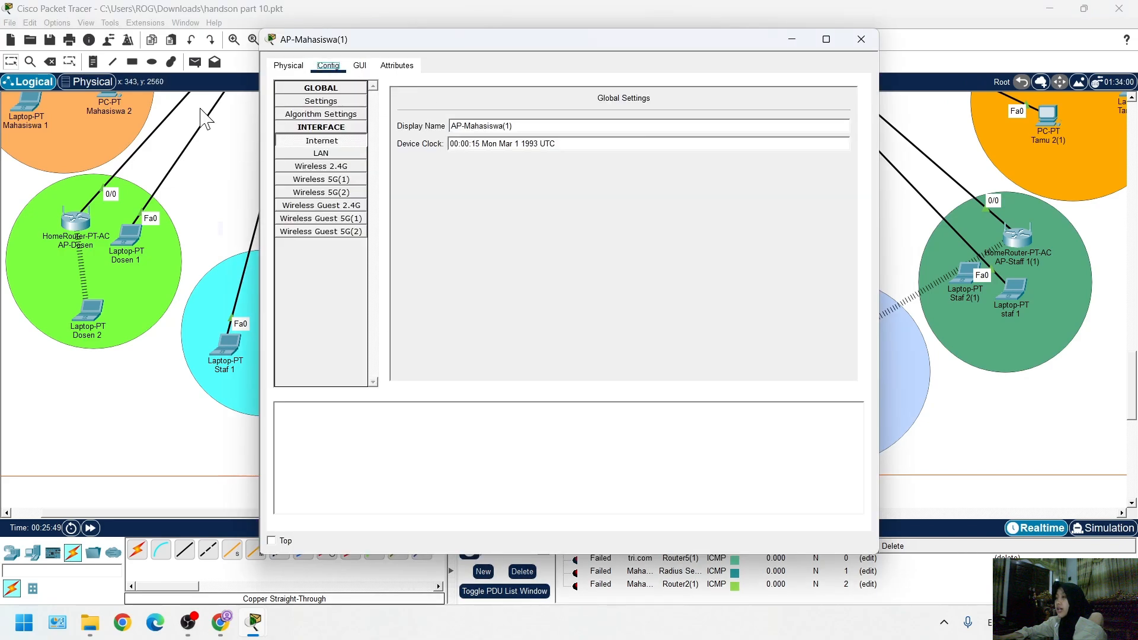
{"action": "left_click", "coordinate": [347, 142]}
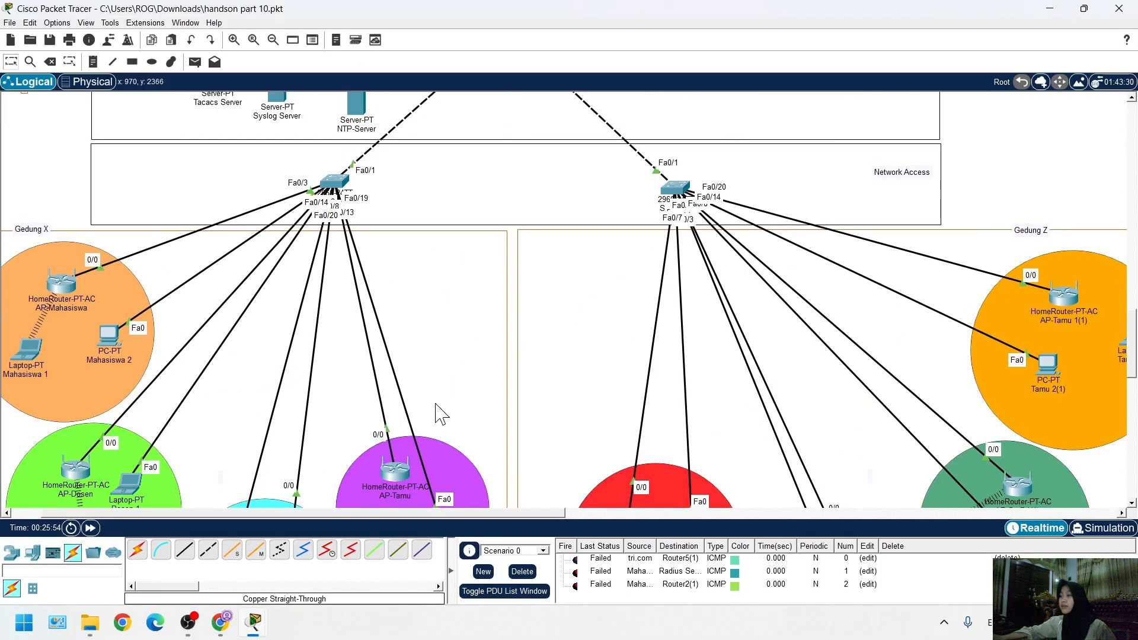
Examine the wireless links between the access points and laptops across Gedung X and Gedung Z
{"action": "scroll", "coordinate": [554, 340], "scroll_direction": "down", "scroll_amount": 3}
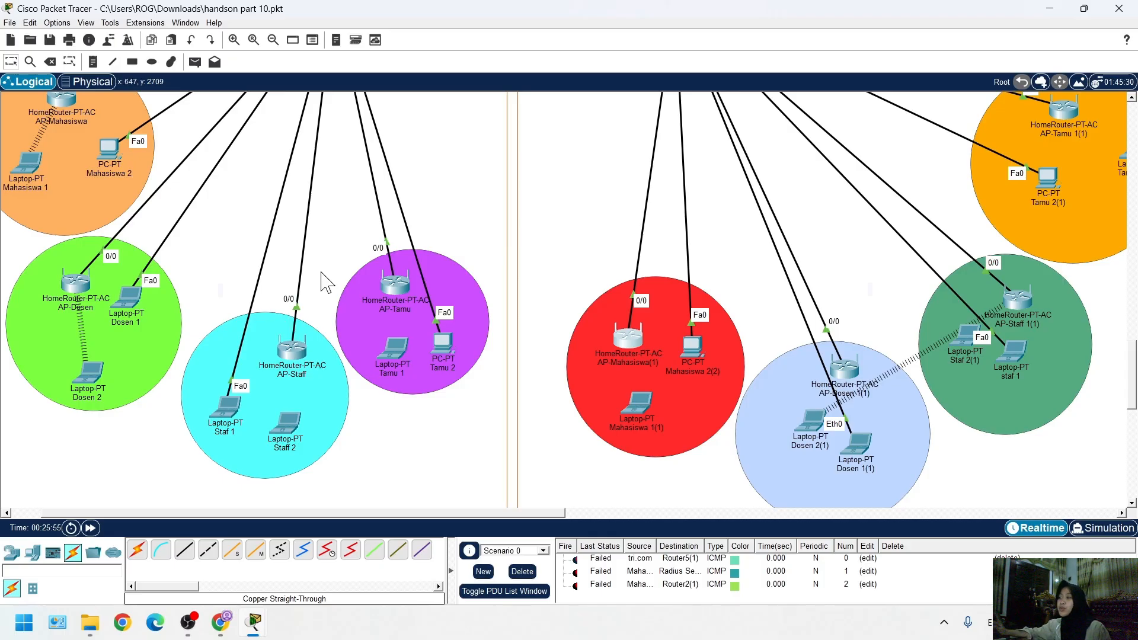
{"action": "scroll", "coordinate": [853, 427], "scroll_direction": "up", "scroll_amount": 3}
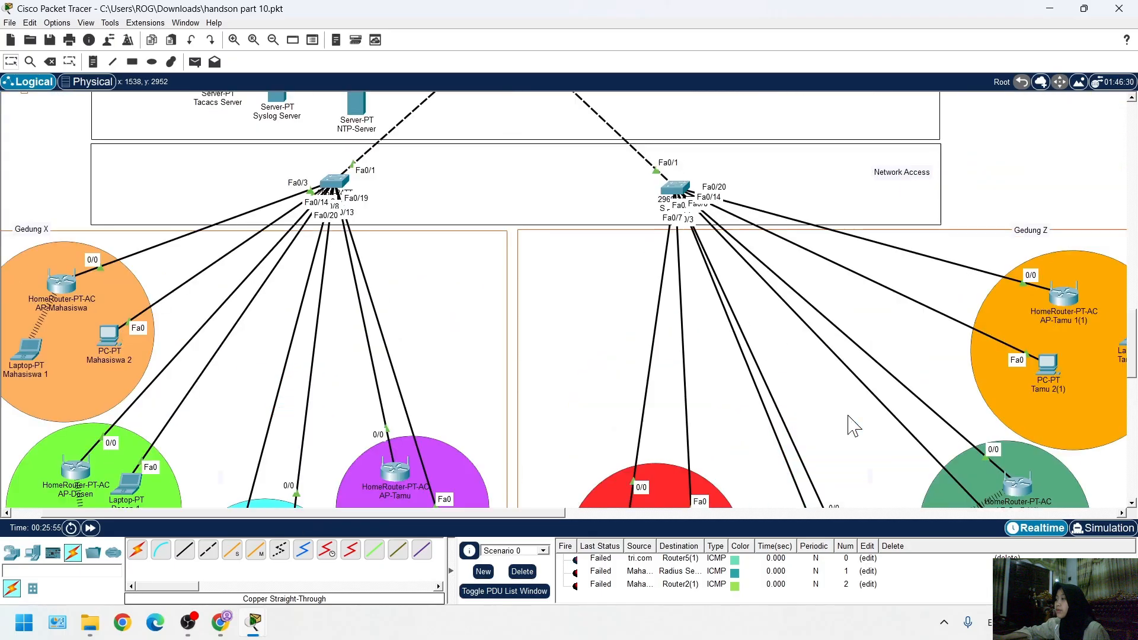
{"action": "scroll", "coordinate": [854, 426], "scroll_direction": "down", "scroll_amount": 2}
{"action": "scroll", "coordinate": [873, 465], "scroll_direction": "down", "scroll_amount": 2}
{"action": "scroll", "coordinate": [877, 450], "scroll_direction": "up", "scroll_amount": 2}
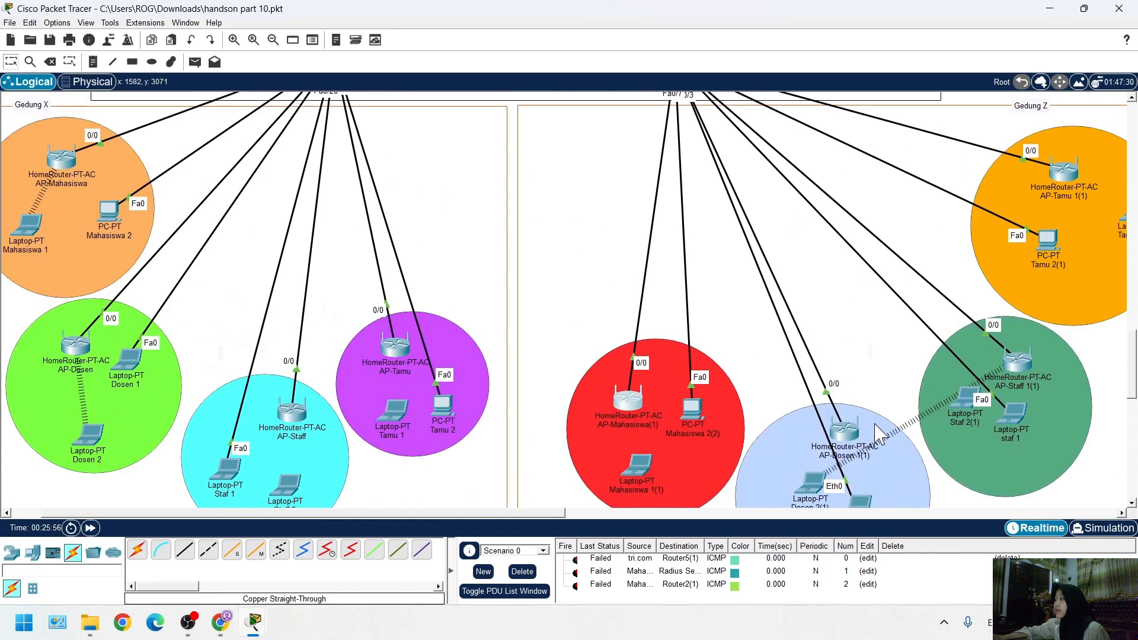
{"action": "scroll", "coordinate": [438, 376], "scroll_direction": "down", "scroll_amount": 3}
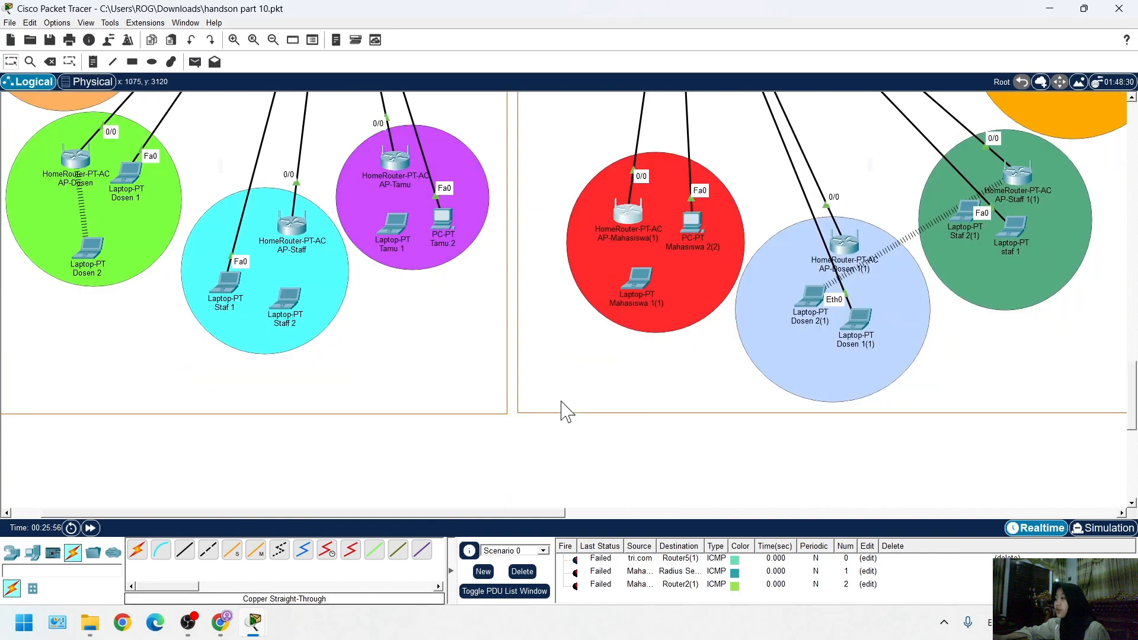
{"action": "scroll", "coordinate": [699, 427], "scroll_direction": "right", "scroll_amount": 3}
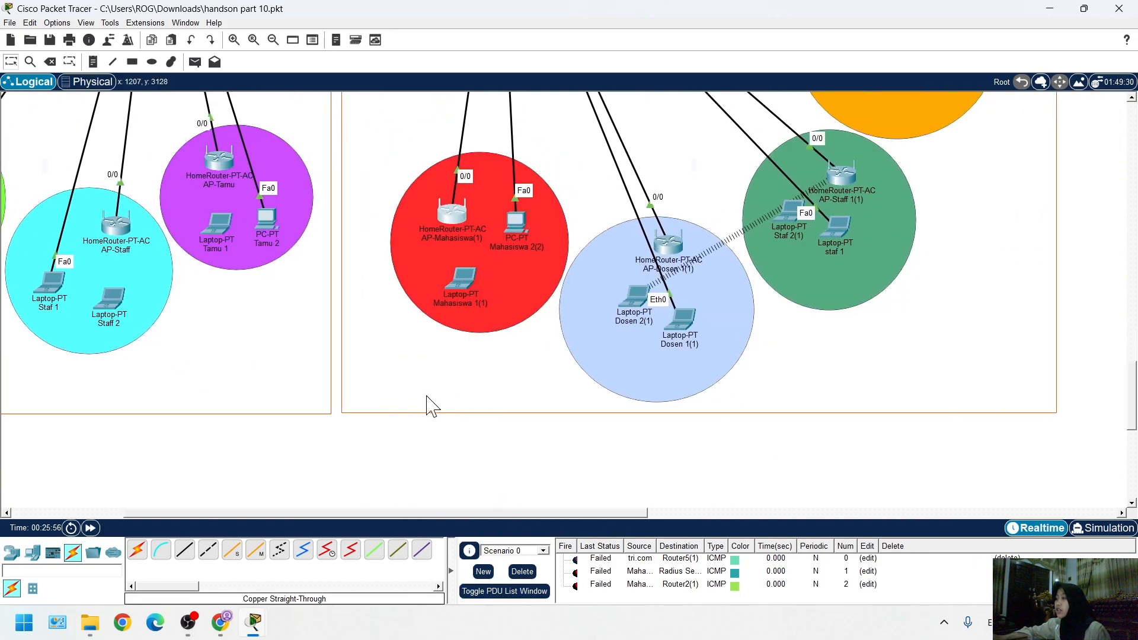
{"action": "scroll", "coordinate": [426, 403], "scroll_direction": "up", "scroll_amount": 5}
{"action": "scroll", "coordinate": [500, 418], "scroll_direction": "down", "scroll_amount": 5}
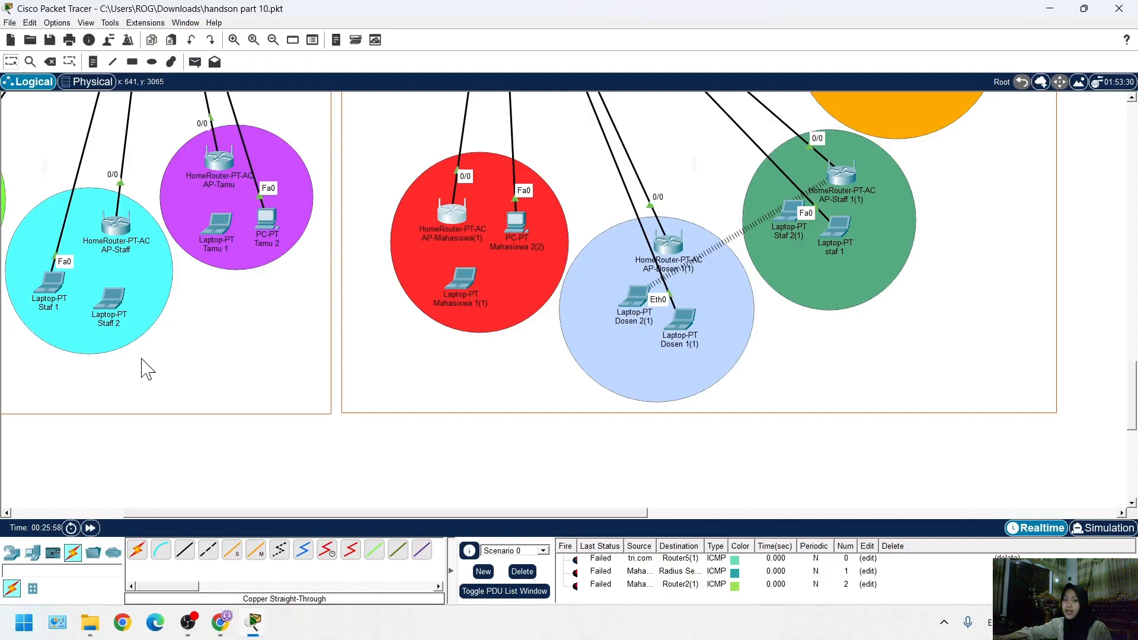
{"action": "scroll", "coordinate": [147, 369], "scroll_direction": "up", "scroll_amount": 15}
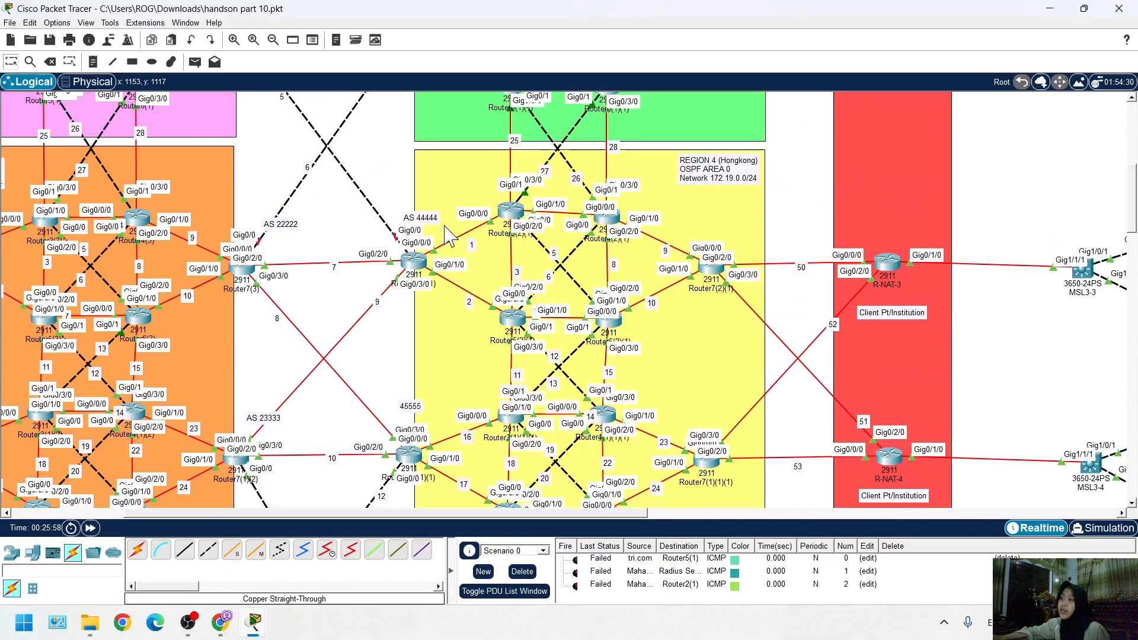
{"action": "scroll", "coordinate": [449, 235], "scroll_direction": "up", "scroll_amount": 5}
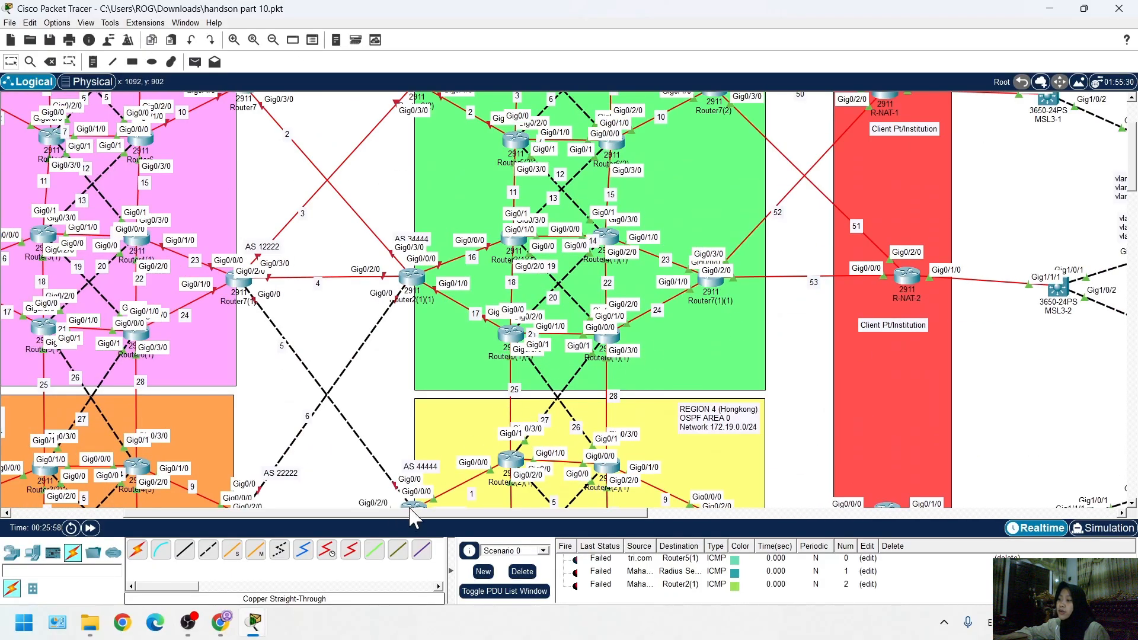
{"action": "left_click_drag", "start_coordinate": [409, 505], "coordinate": [346, 502]}
{"action": "scroll", "coordinate": [419, 458], "scroll_direction": "down", "scroll_amount": 4}
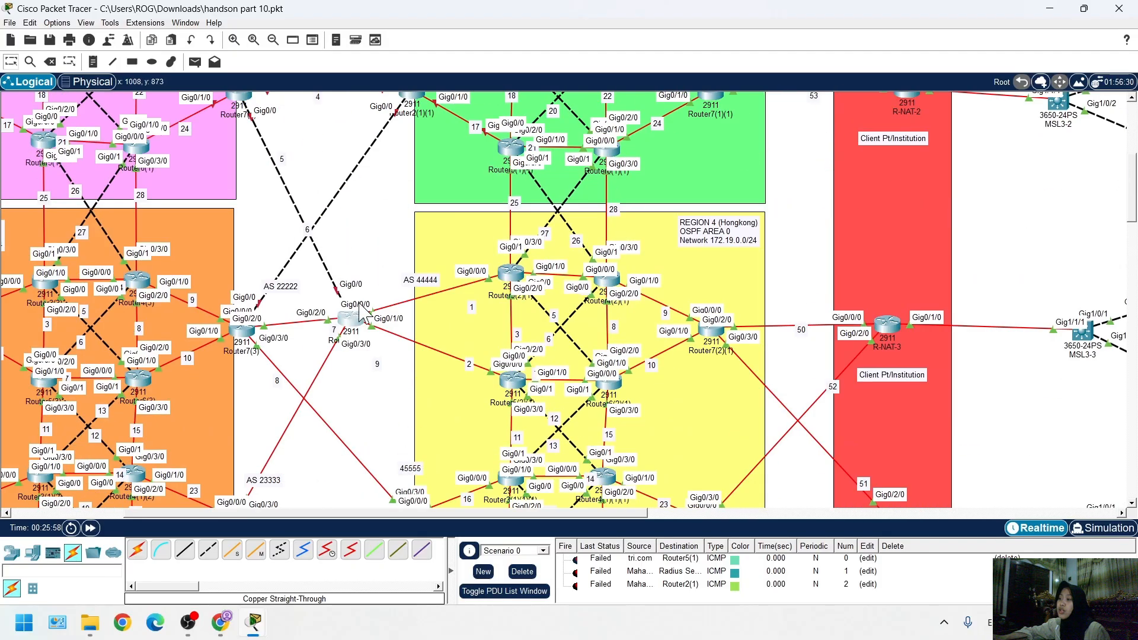
{"action": "left_click_drag", "start_coordinate": [348, 323], "coordinate": [415, 325]}
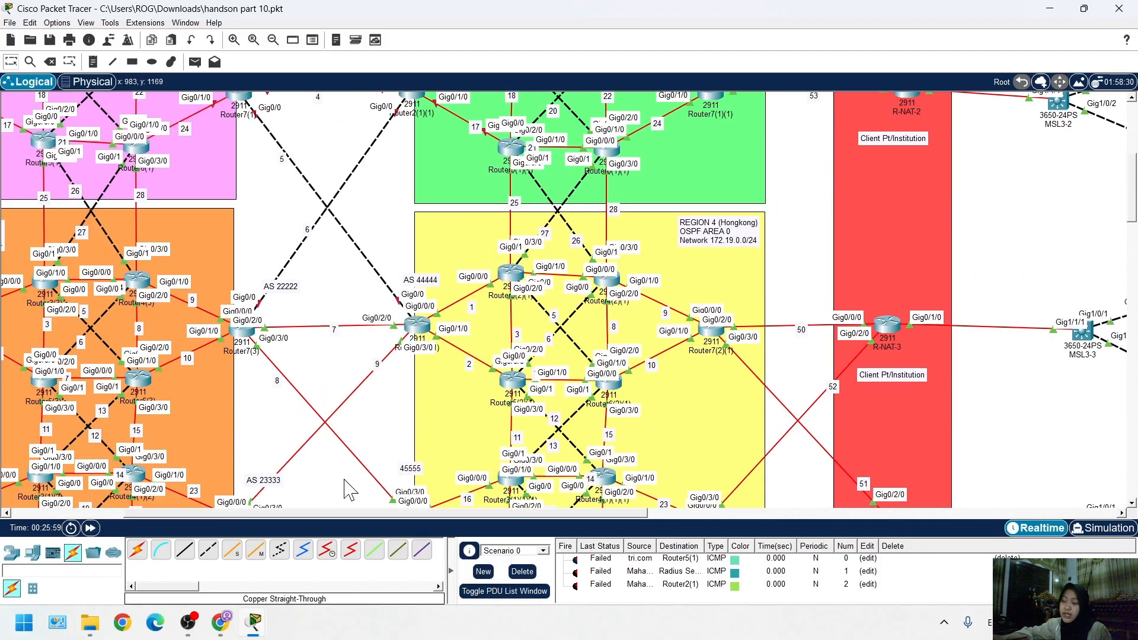
Send a simple PDU from PC23 to the router.ac.id server in the data center to test connectivity
{"action": "scroll", "coordinate": [394, 515], "scroll_direction": "right", "scroll_amount": 3}
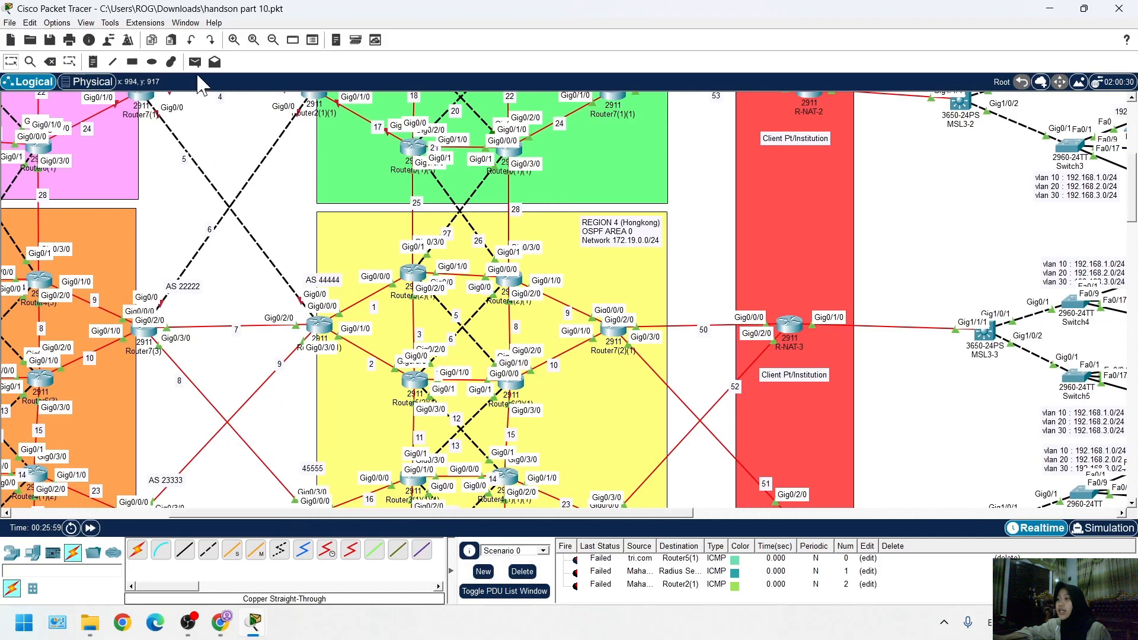
{"action": "left_click", "coordinate": [194, 63]}
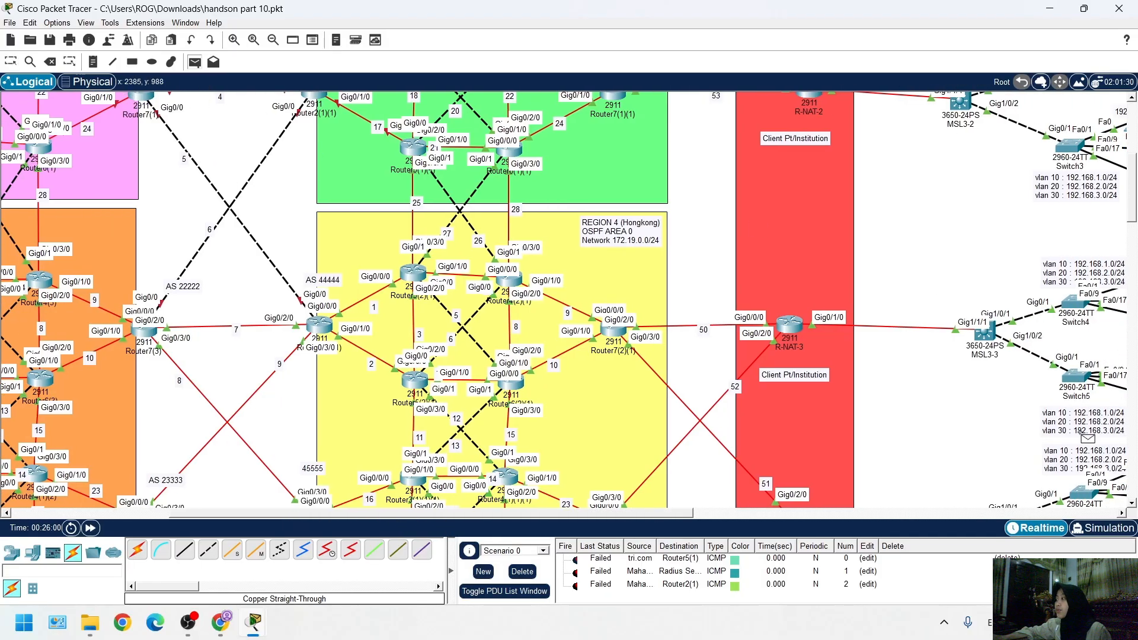
{"action": "scroll", "coordinate": [1081, 433], "scroll_direction": "down", "scroll_amount": 6}
{"action": "scroll", "coordinate": [605, 514], "scroll_direction": "right", "scroll_amount": 12}
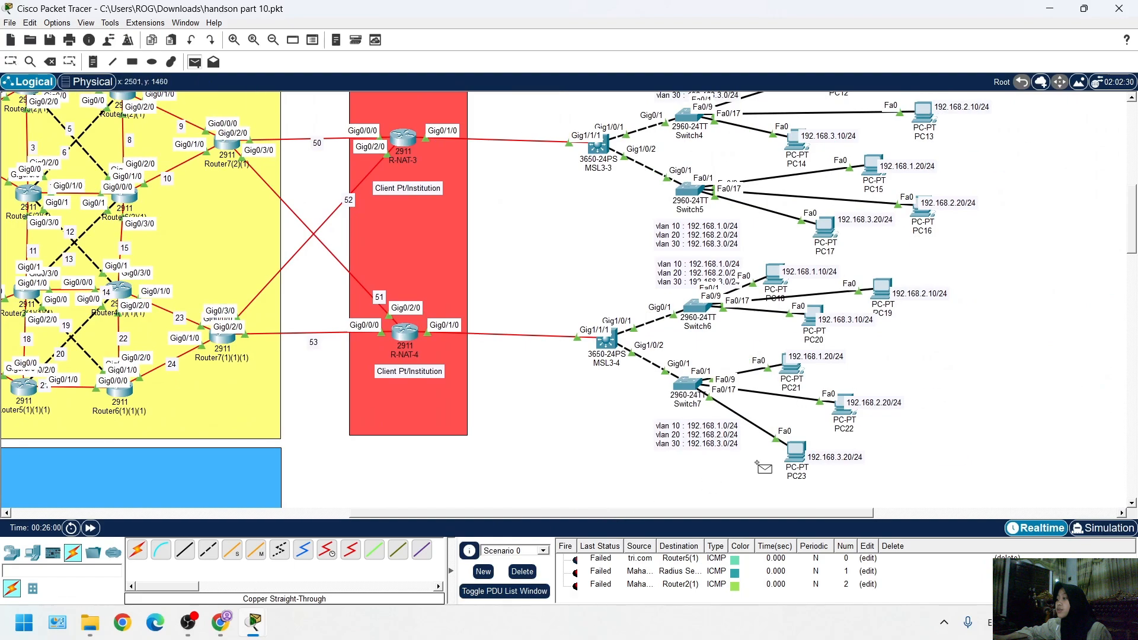
{"action": "left_click_drag", "start_coordinate": [371, 512], "coordinate": [201, 504]}
{"action": "scroll", "coordinate": [94, 444], "scroll_direction": "down", "scroll_amount": 2}
{"action": "left_click", "coordinate": [39, 359]}
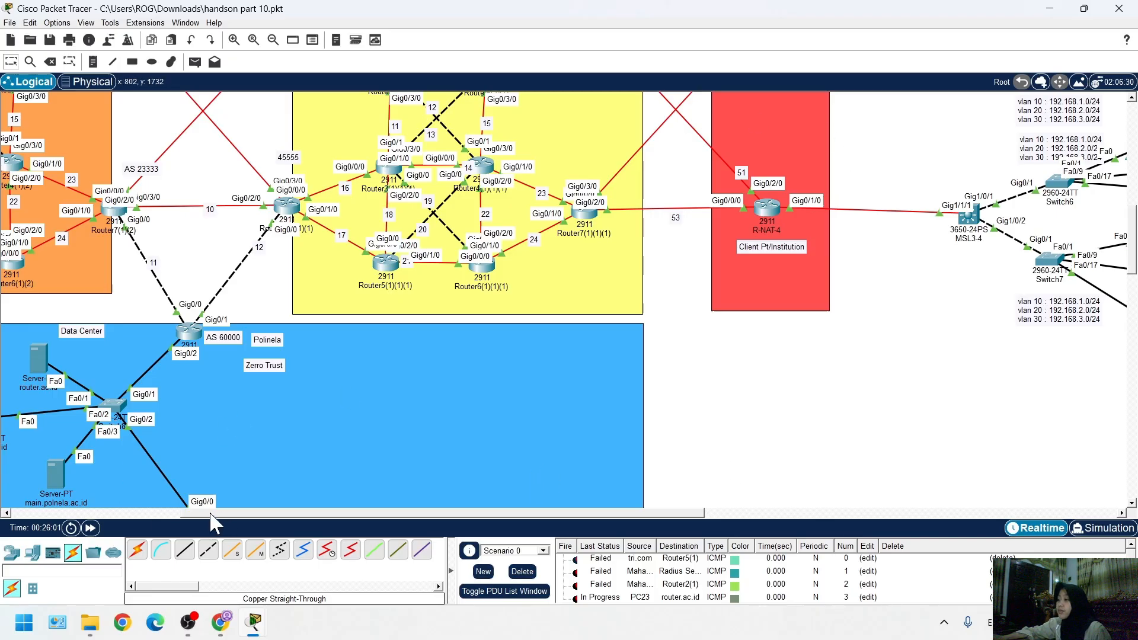
Examine the topology from the region routers and data center down to the wireless devices in Gedung X and Gedung Z
{"action": "left_click_drag", "start_coordinate": [210, 513], "coordinate": [133, 511]}
{"action": "scroll", "coordinate": [559, 415], "scroll_direction": "up", "scroll_amount": 5}
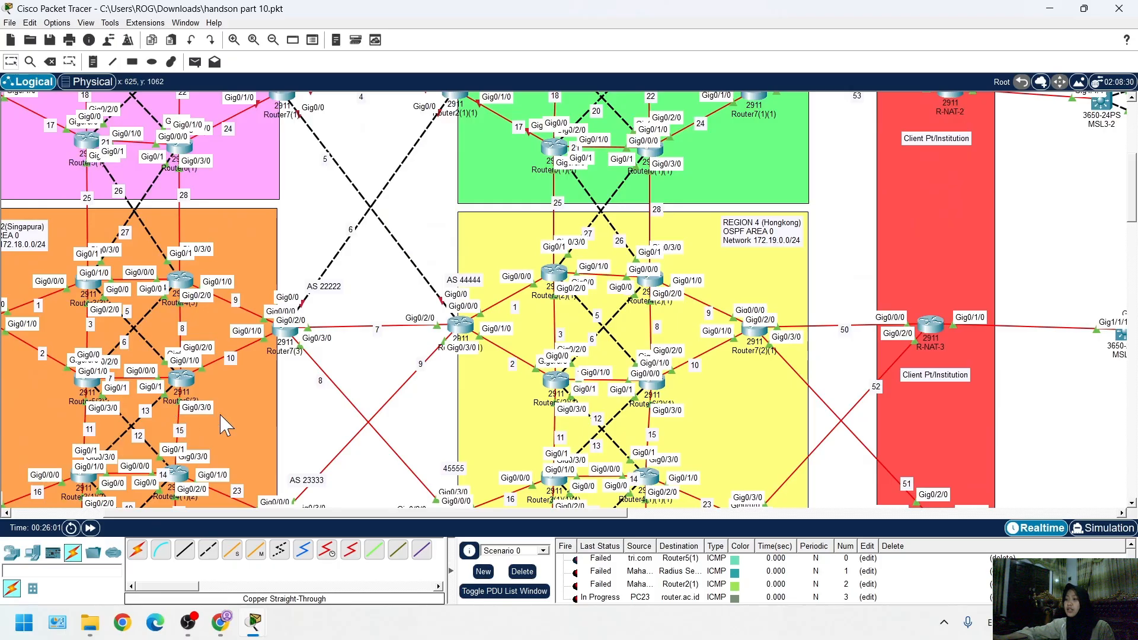
{"action": "scroll", "coordinate": [419, 407], "scroll_direction": "down", "scroll_amount": 10}
{"action": "scroll", "coordinate": [356, 457], "scroll_direction": "down", "scroll_amount": 12}
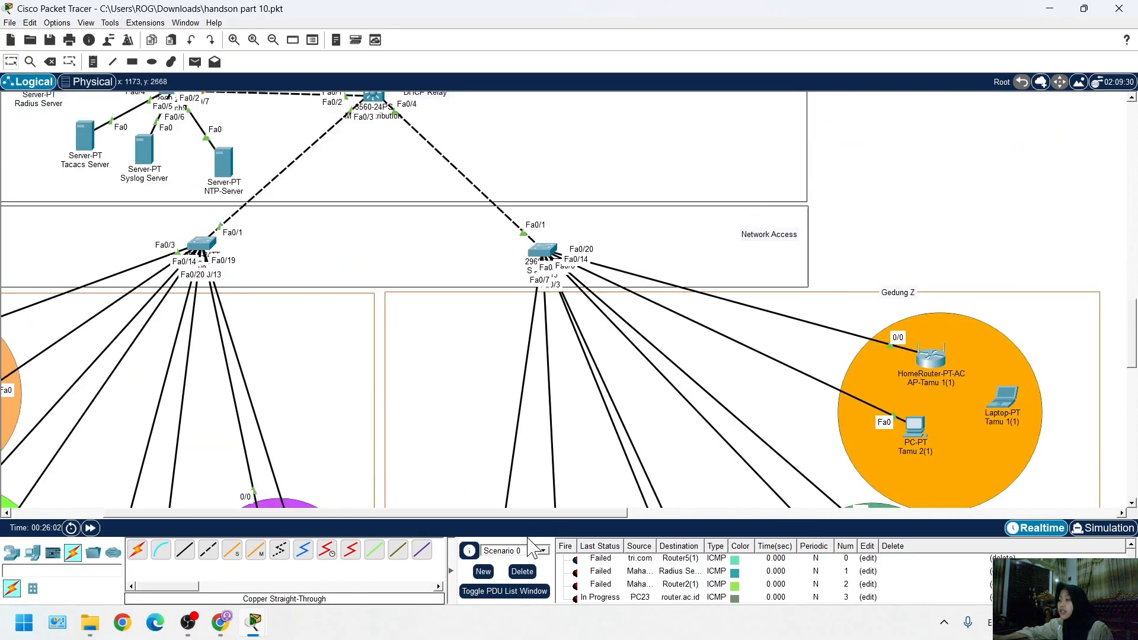
{"action": "scroll", "coordinate": [617, 302], "scroll_direction": "up", "scroll_amount": 2}
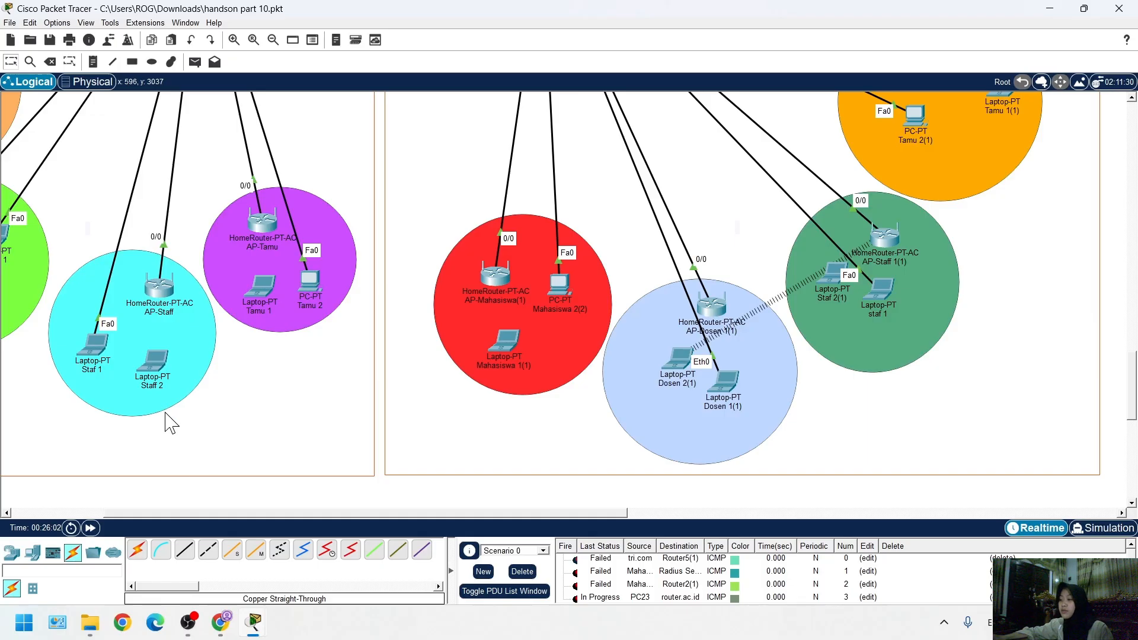
{"action": "scroll", "coordinate": [407, 415], "scroll_direction": "up", "scroll_amount": 9}
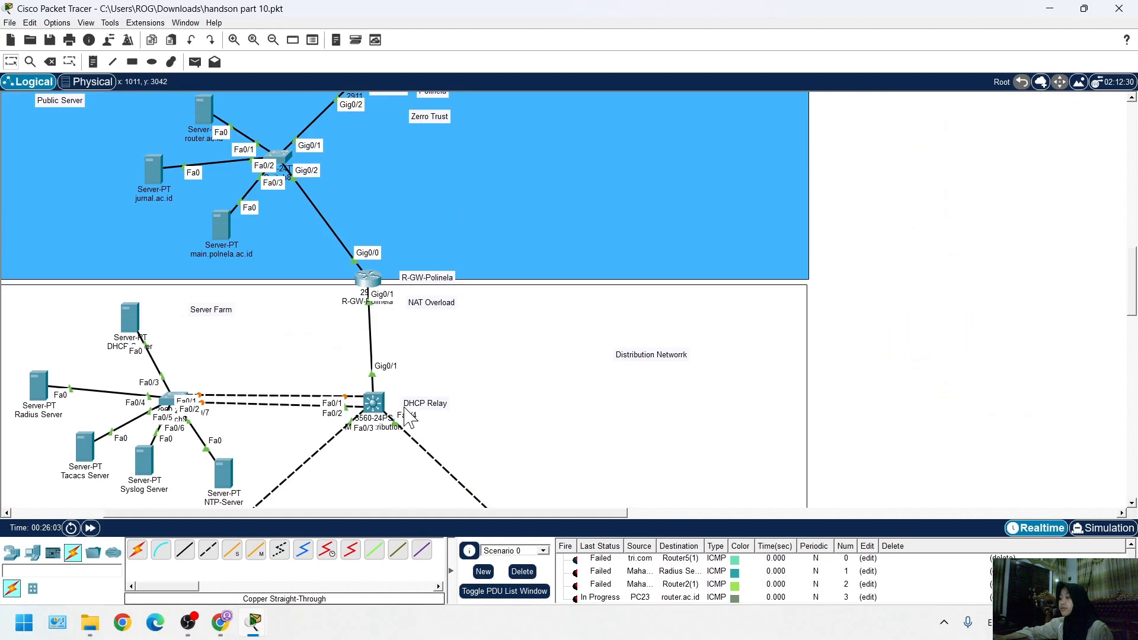
{"action": "scroll", "coordinate": [456, 404], "scroll_direction": "up", "scroll_amount": 5}
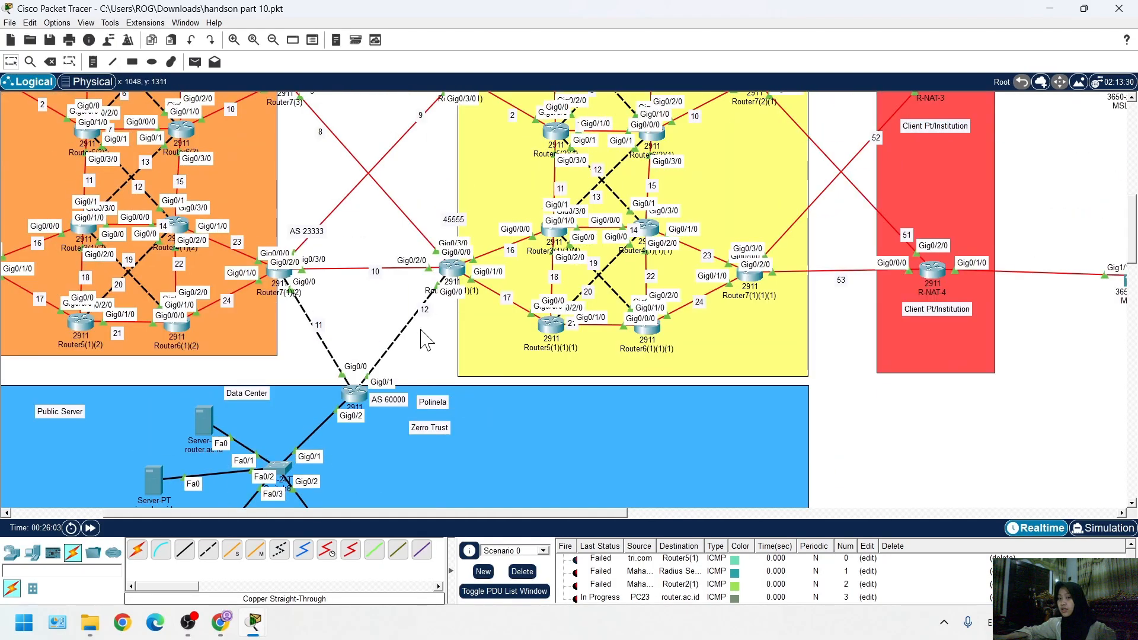
{"action": "scroll", "coordinate": [417, 350], "scroll_direction": "down", "scroll_amount": 9}
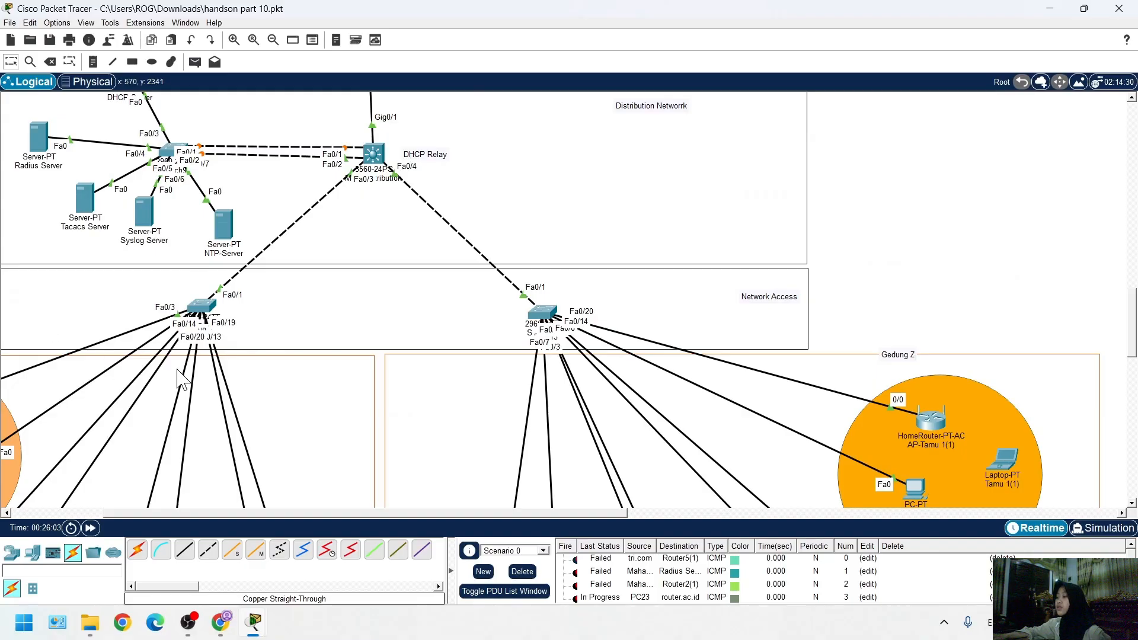
{"action": "scroll", "coordinate": [415, 498], "scroll_direction": "down", "scroll_amount": 1}
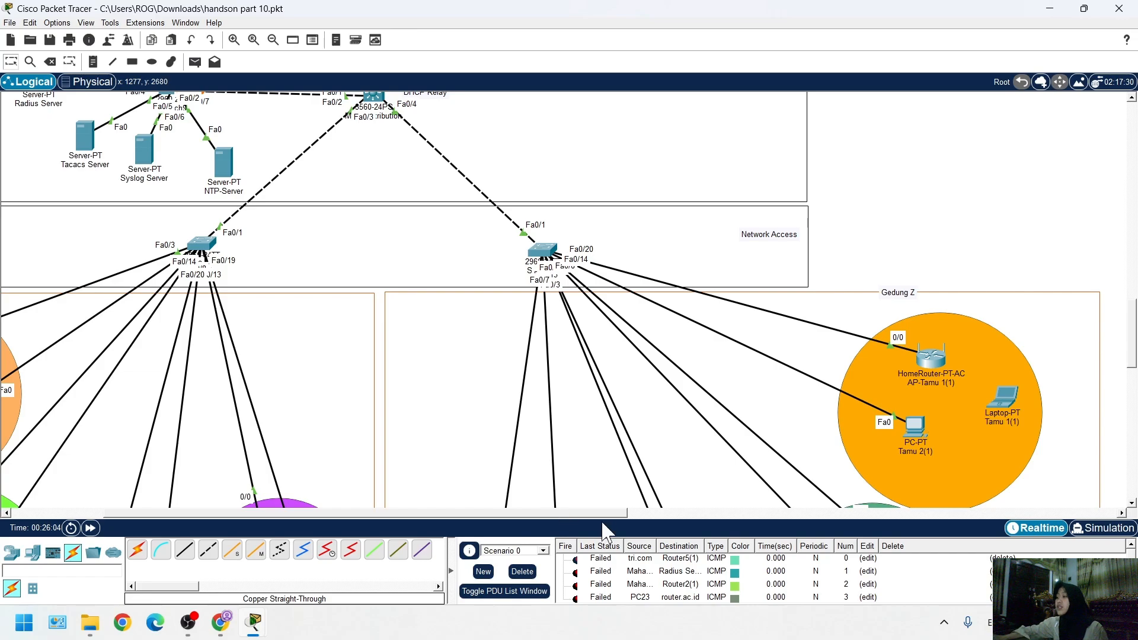
Clear the scenario's test PDUs and check the access-point links in Gedung X and Gedung Z
{"action": "scroll", "coordinate": [584, 584], "scroll_direction": "down", "scroll_amount": 1}
{"action": "scroll", "coordinate": [643, 459], "scroll_direction": "up", "scroll_amount": 11}
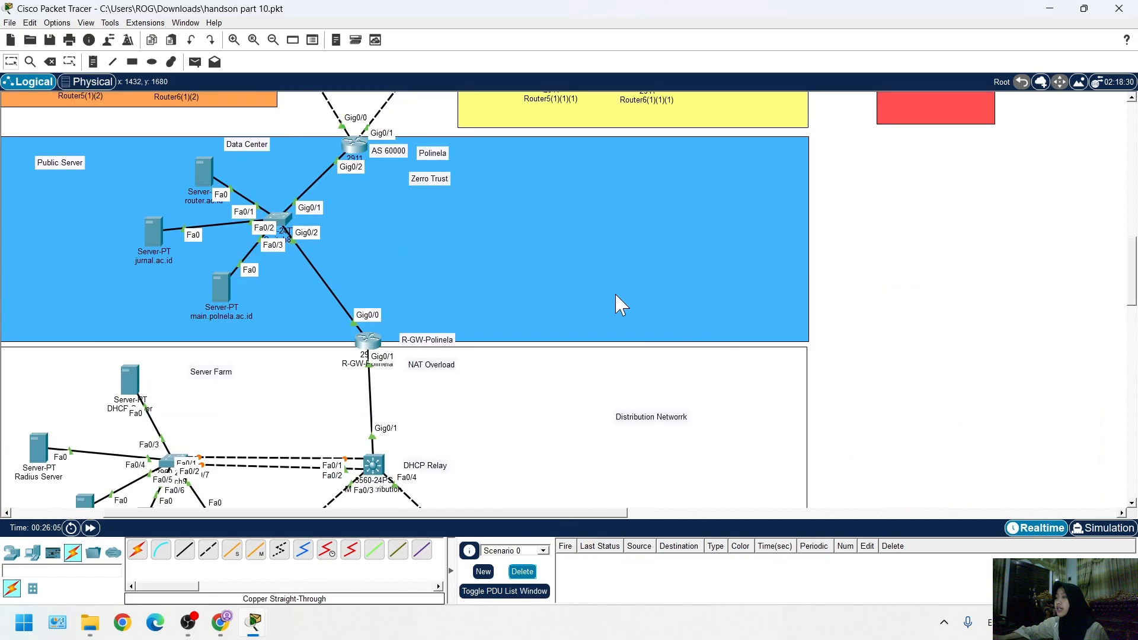
{"action": "scroll", "coordinate": [446, 288], "scroll_direction": "down", "scroll_amount": 1}
{"action": "scroll", "coordinate": [446, 289], "scroll_direction": "down", "scroll_amount": 6}
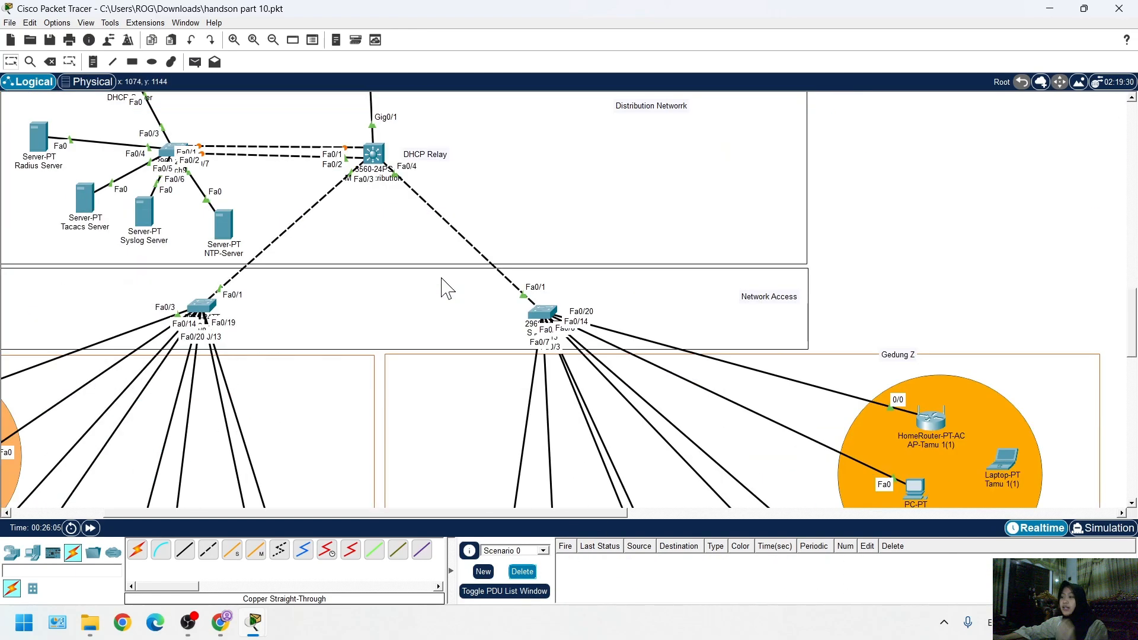
{"action": "scroll", "coordinate": [513, 381], "scroll_direction": "down", "scroll_amount": 7}
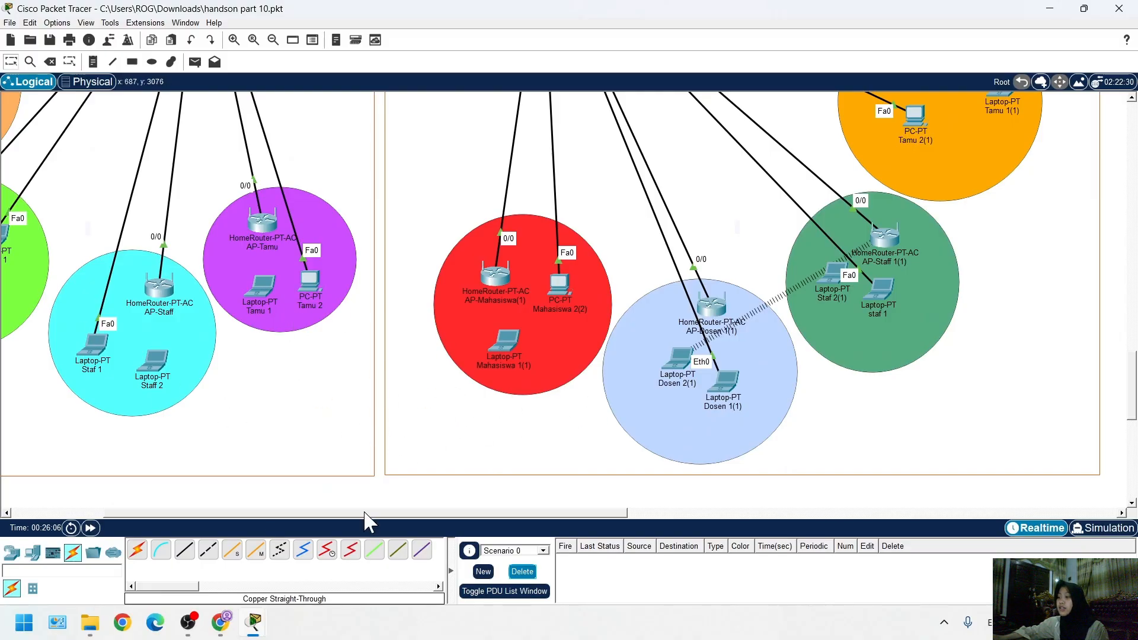
{"action": "left_click_drag", "start_coordinate": [364, 513], "coordinate": [182, 500]}
{"action": "scroll", "coordinate": [268, 360], "scroll_direction": "up", "scroll_amount": 3}
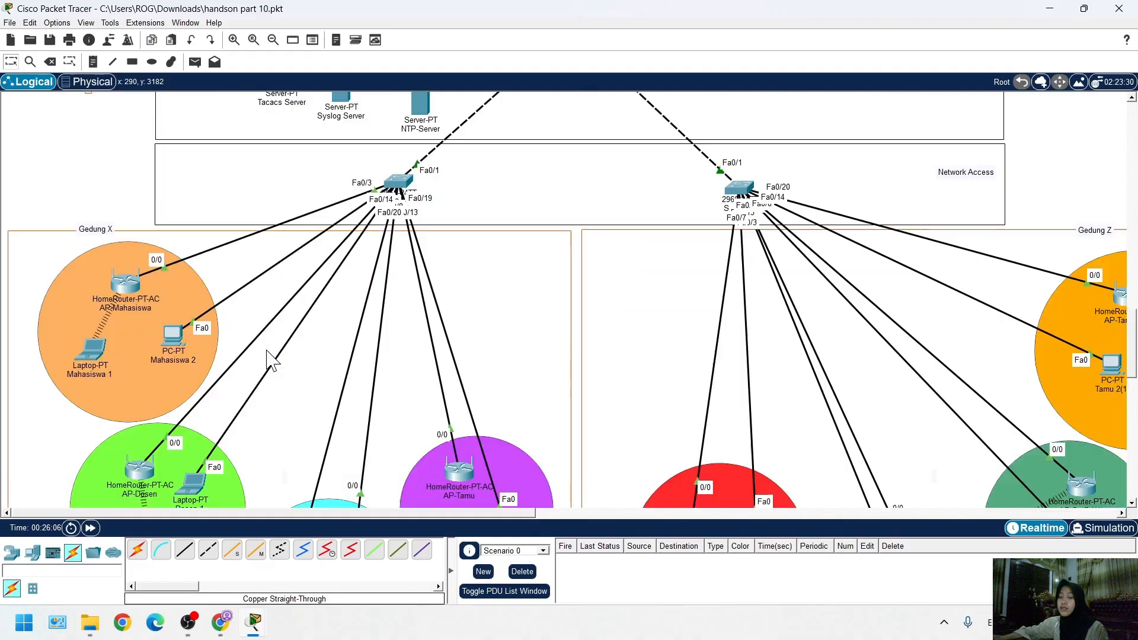
{"action": "scroll", "coordinate": [268, 360], "scroll_direction": "up", "scroll_amount": 3}
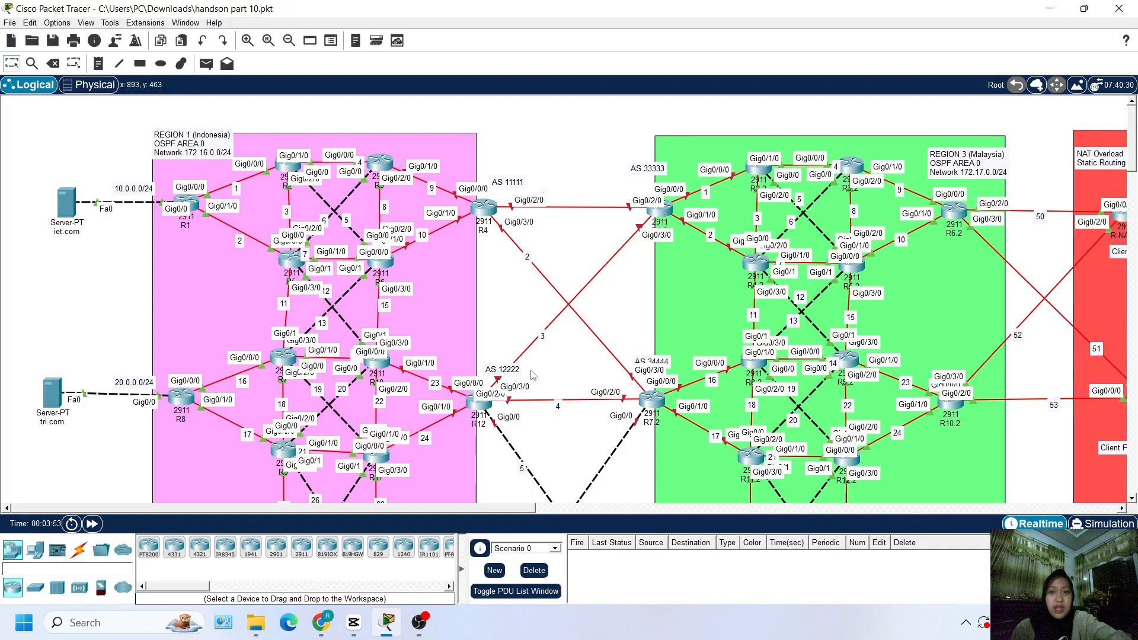
Check the hostname at the command-line prompt of router R2 in Region 1 (Indonesia), and close its window
{"action": "left_click", "coordinate": [295, 170]}
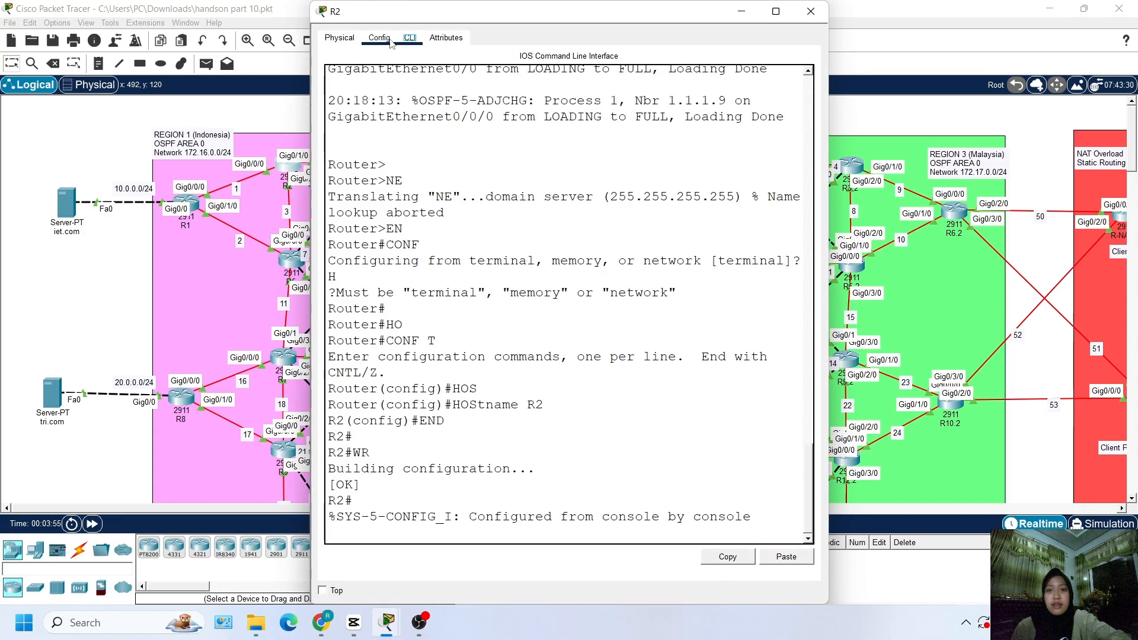
{"action": "key", "text": "Return"}
{"action": "key", "text": "Return"}
{"action": "key", "text": "Return"}
{"action": "key", "text": "Return"}
{"action": "key", "text": "Return"}
{"action": "key", "text": "Return"}
{"action": "key", "text": "Return"}
{"action": "key", "text": "Return"}
{"action": "key", "text": "Return"}
{"action": "key", "text": "Return"}
{"action": "key", "text": "Return"}
{"action": "key", "text": "Return"}
{"action": "key", "text": "Return"}
{"action": "key", "text": "Return"}
{"action": "key", "text": "Return"}
{"action": "key", "text": "Return"}
{"action": "key", "text": "Return"}
{"action": "key", "text": "Return"}
{"action": "key", "text": "Return"}
{"action": "key", "text": "Return"}
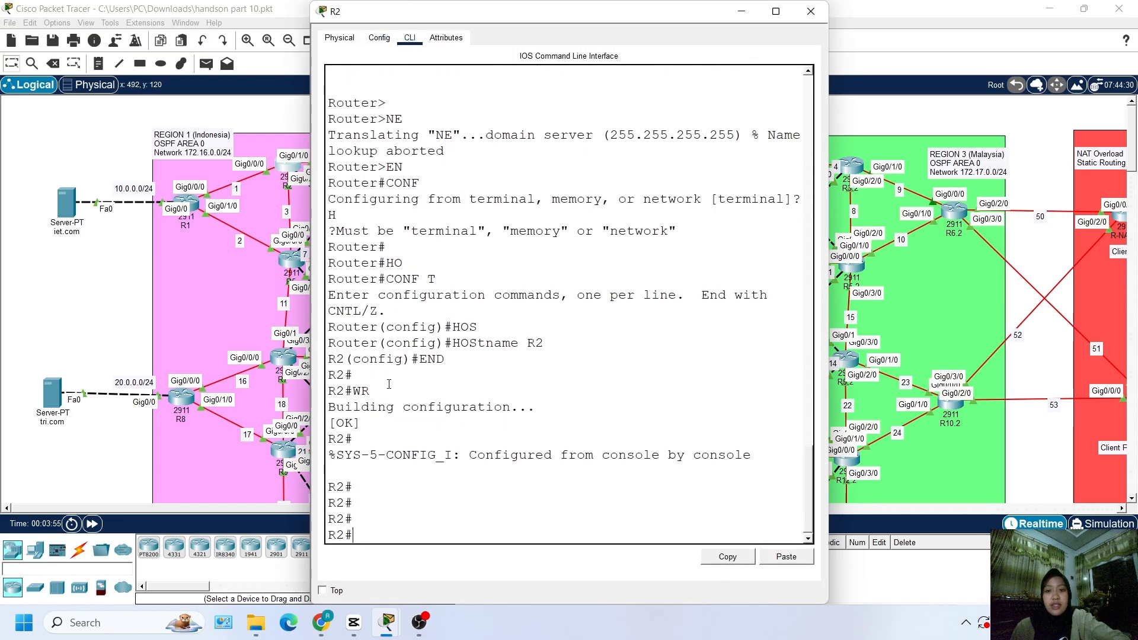
{"action": "key", "text": "Return"}
{"action": "key", "text": "Return"}
{"action": "key", "text": "Return"}
{"action": "key", "text": "Return"}
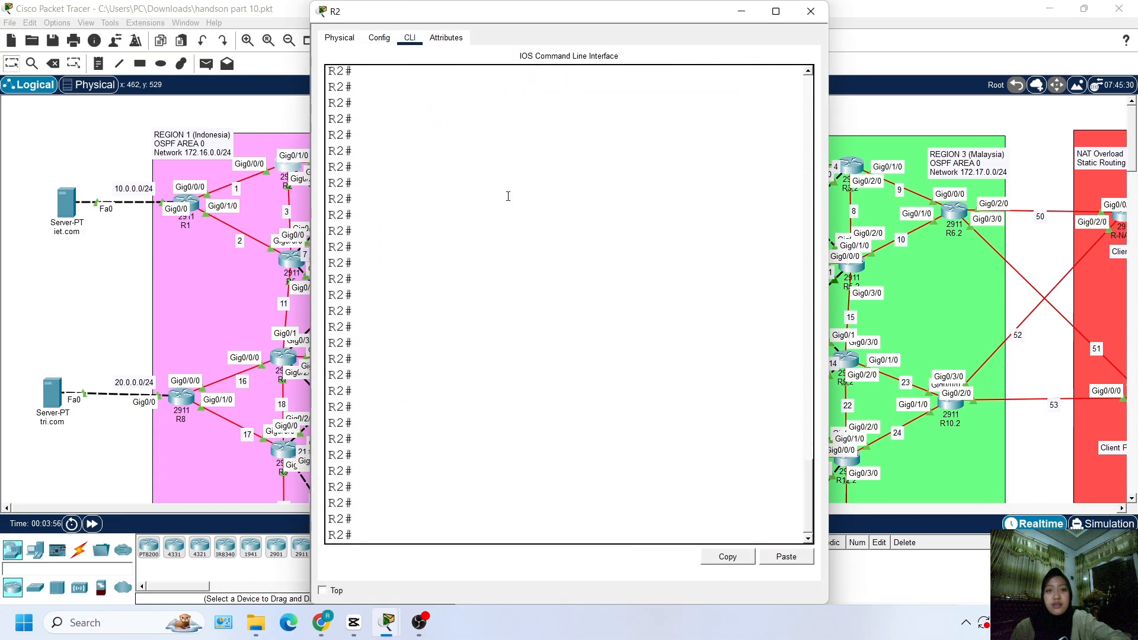
{"action": "left_click", "coordinate": [811, 12]}
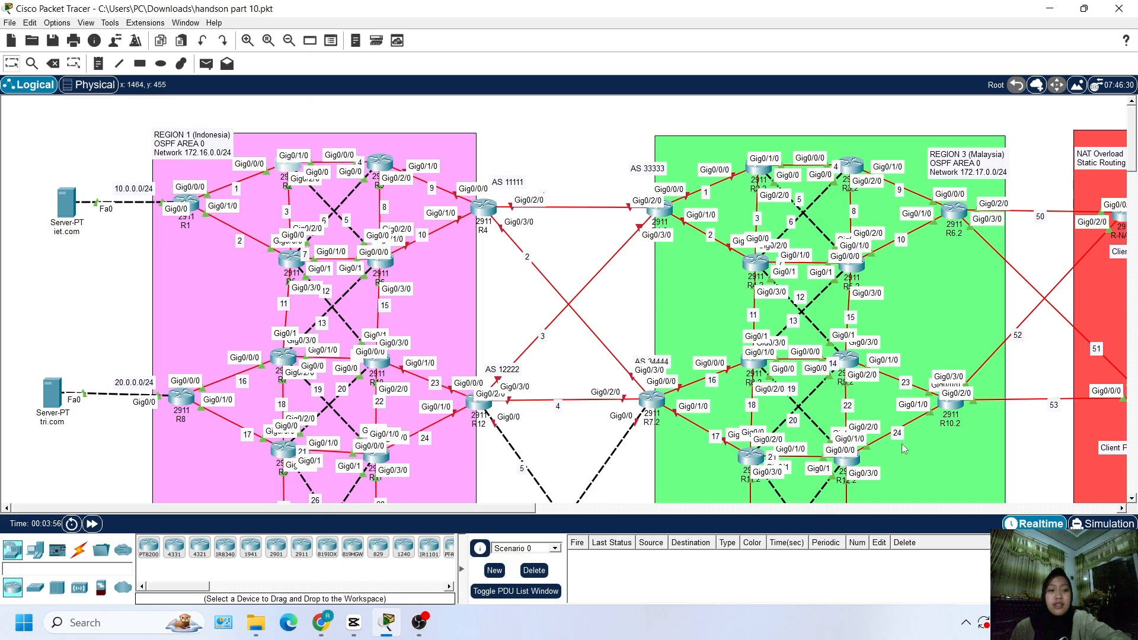
Check the hostname at the command-line prompt of router R6.3 in Region 4 (Hongkong), and close its window
{"action": "scroll", "coordinate": [901, 443], "scroll_direction": "down", "scroll_amount": 5}
{"action": "scroll", "coordinate": [895, 455], "scroll_direction": "down", "scroll_amount": 1}
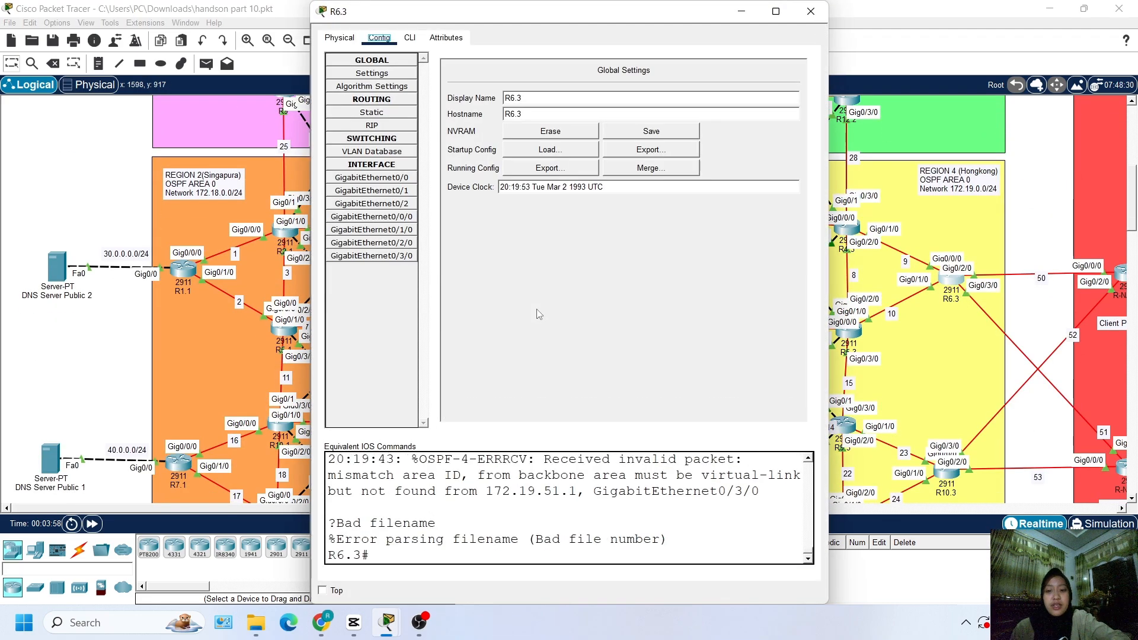
{"action": "left_click", "coordinate": [410, 37]}
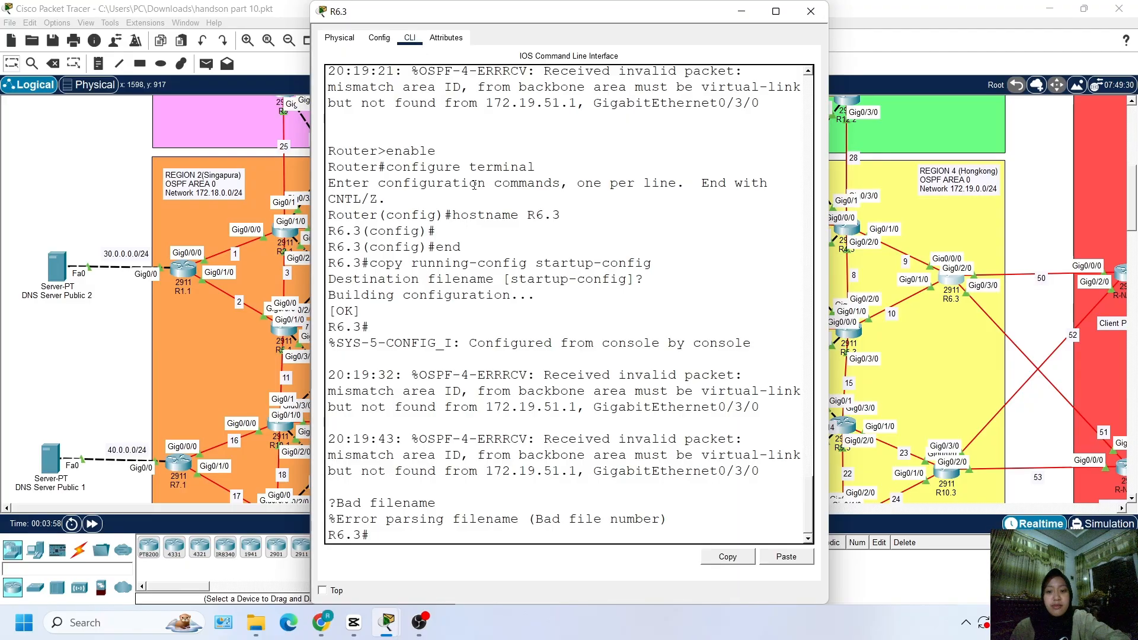
{"action": "key", "text": "Return"}
{"action": "key", "text": "Return"}
{"action": "key", "text": "Return"}
{"action": "key", "text": "Return"}
{"action": "key", "text": "Return"}
{"action": "key", "text": "Return"}
{"action": "key", "text": "Return"}
{"action": "key", "text": "Return"}
{"action": "key", "text": "Return"}
{"action": "key", "text": "Return"}
{"action": "key", "text": "Return"}
{"action": "key", "text": "Return"}
{"action": "key", "text": "Return"}
{"action": "key", "text": "Return"}
{"action": "key", "text": "Return"}
{"action": "key", "text": "Return"}
{"action": "key", "text": "Return"}
{"action": "key", "text": "Return"}
{"action": "key", "text": "Return"}
{"action": "key", "text": "Return"}
{"action": "key", "text": "Return"}
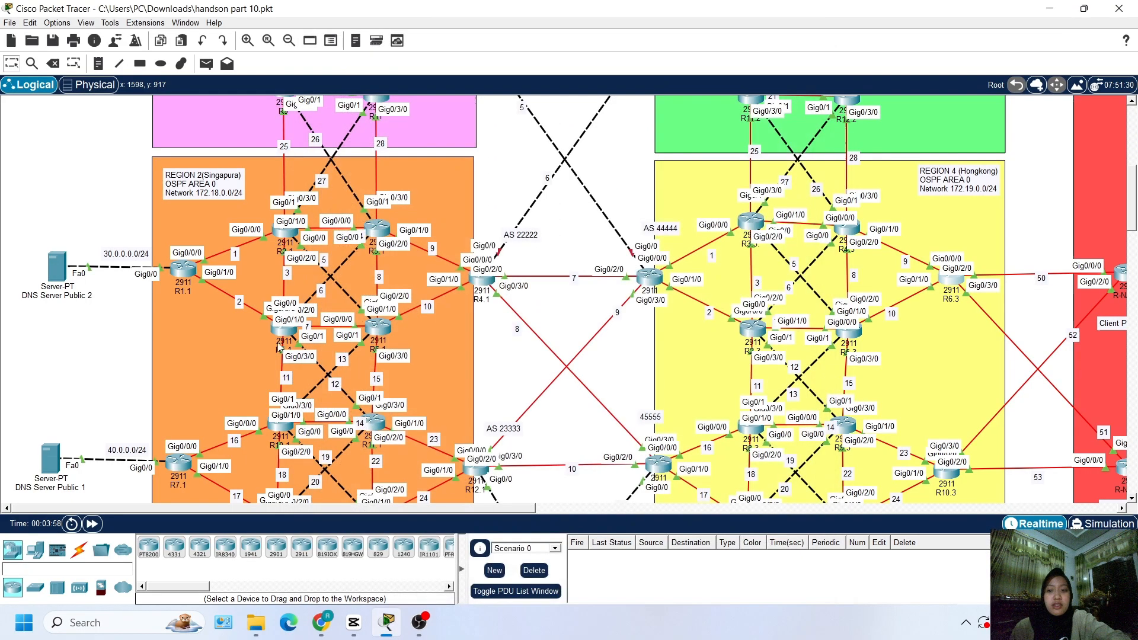
{"action": "left_click", "coordinate": [811, 11]}
{"action": "scroll", "coordinate": [442, 353], "scroll_direction": "up", "scroll_amount": 5}
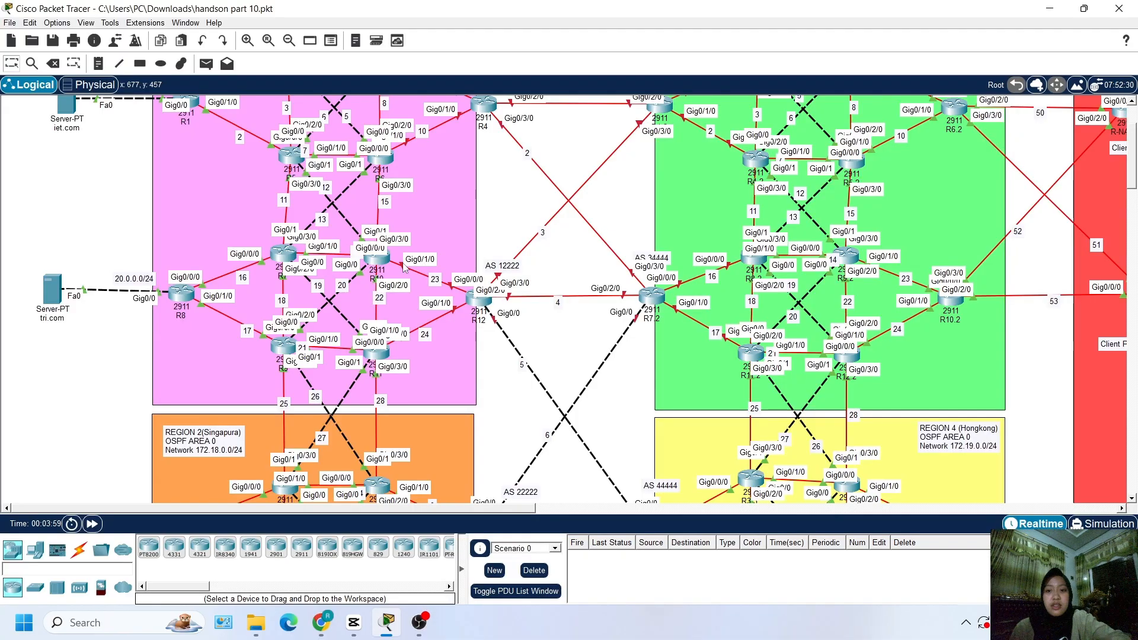
{"action": "scroll", "coordinate": [497, 235], "scroll_direction": "up", "scroll_amount": 2}
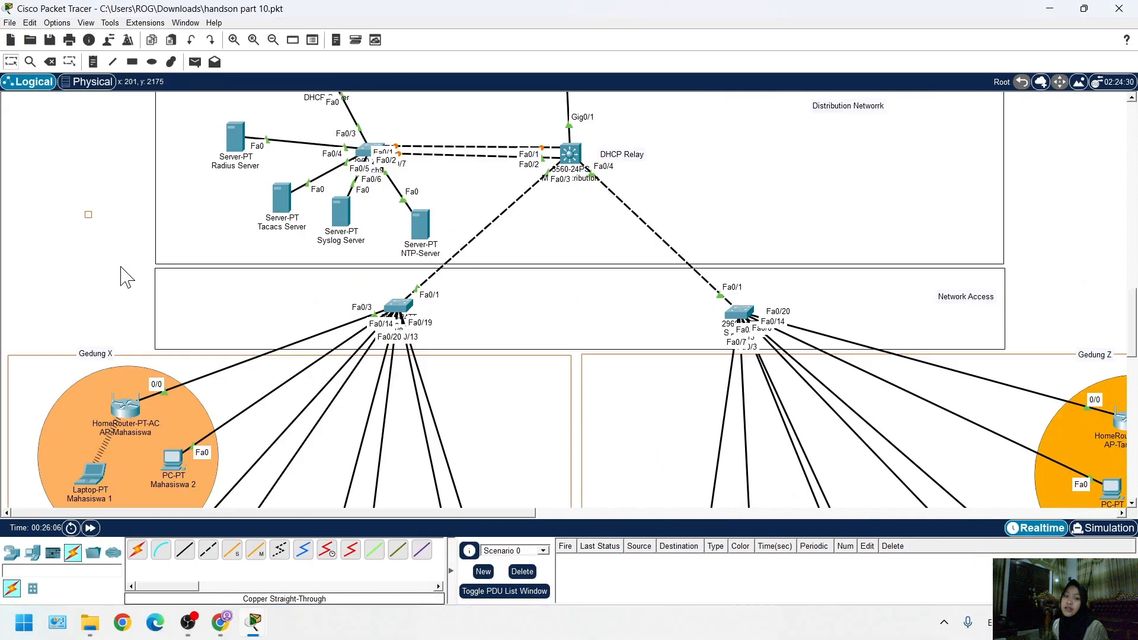